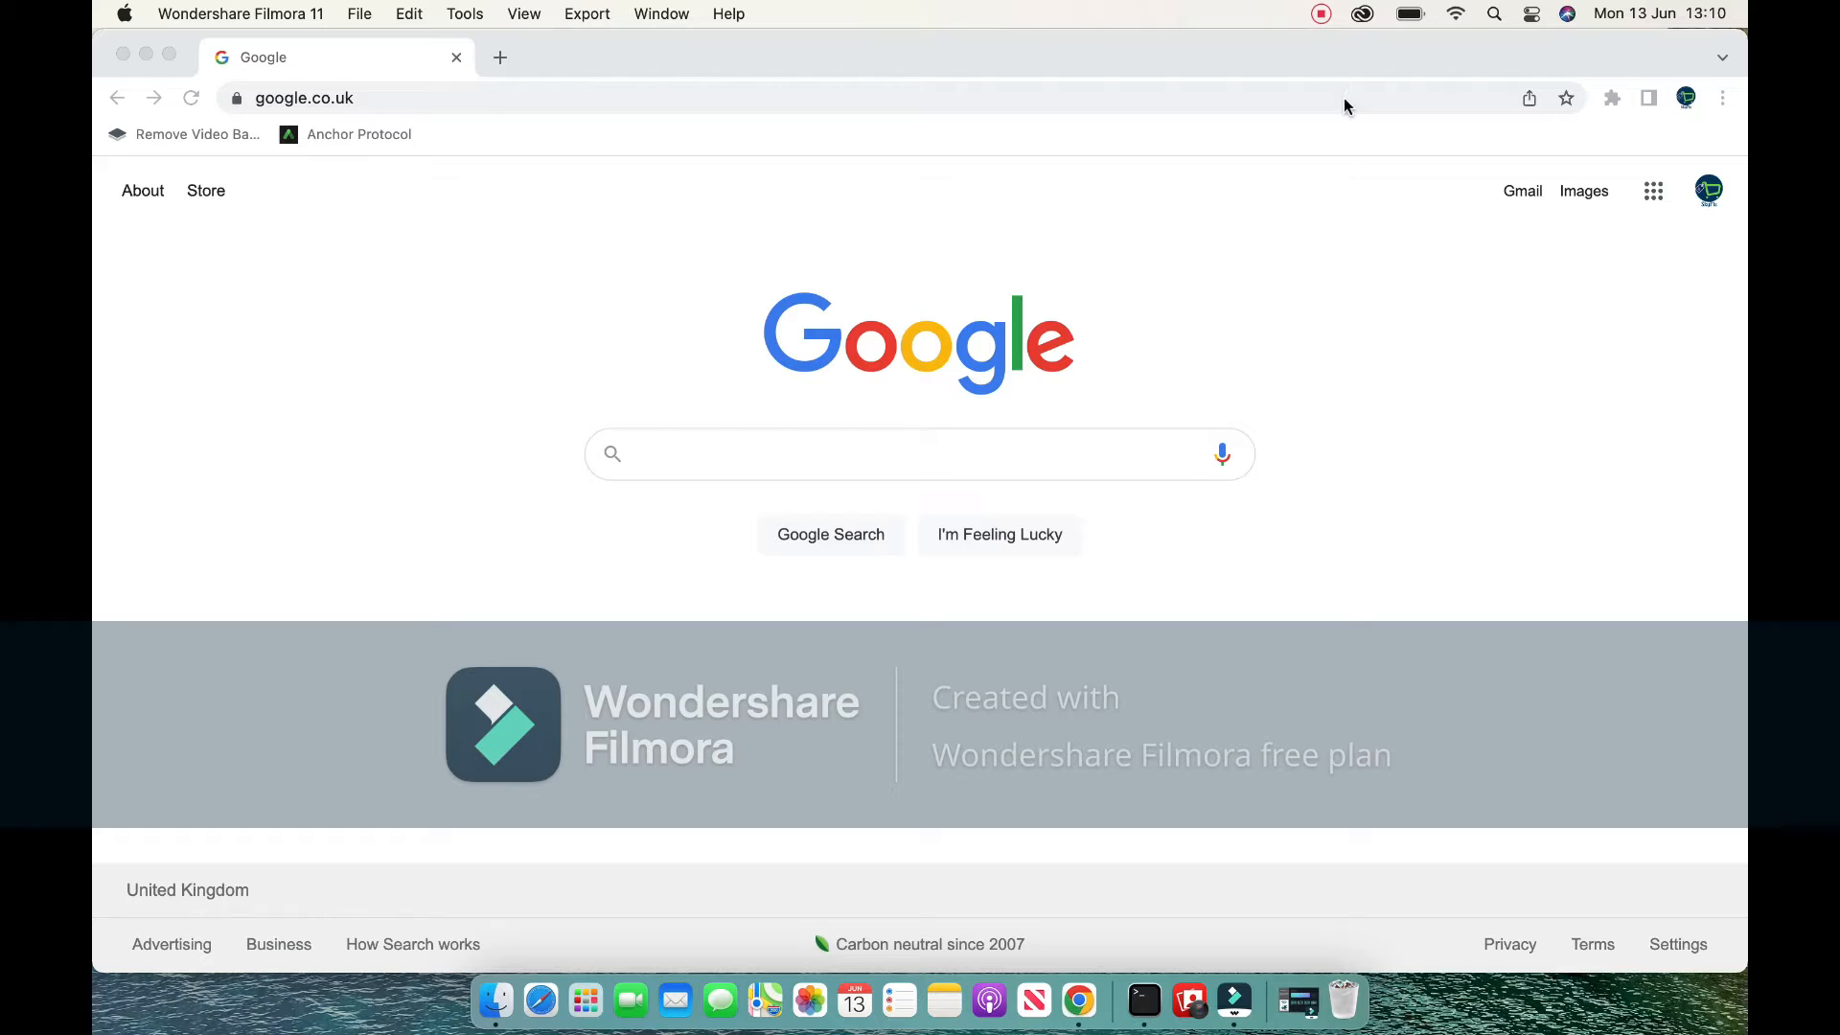
# Go to gns3.com and open the free download page listing the GNS3 installers.
pyautogui.click(1343, 99)
pyautogui.click(1344, 98)
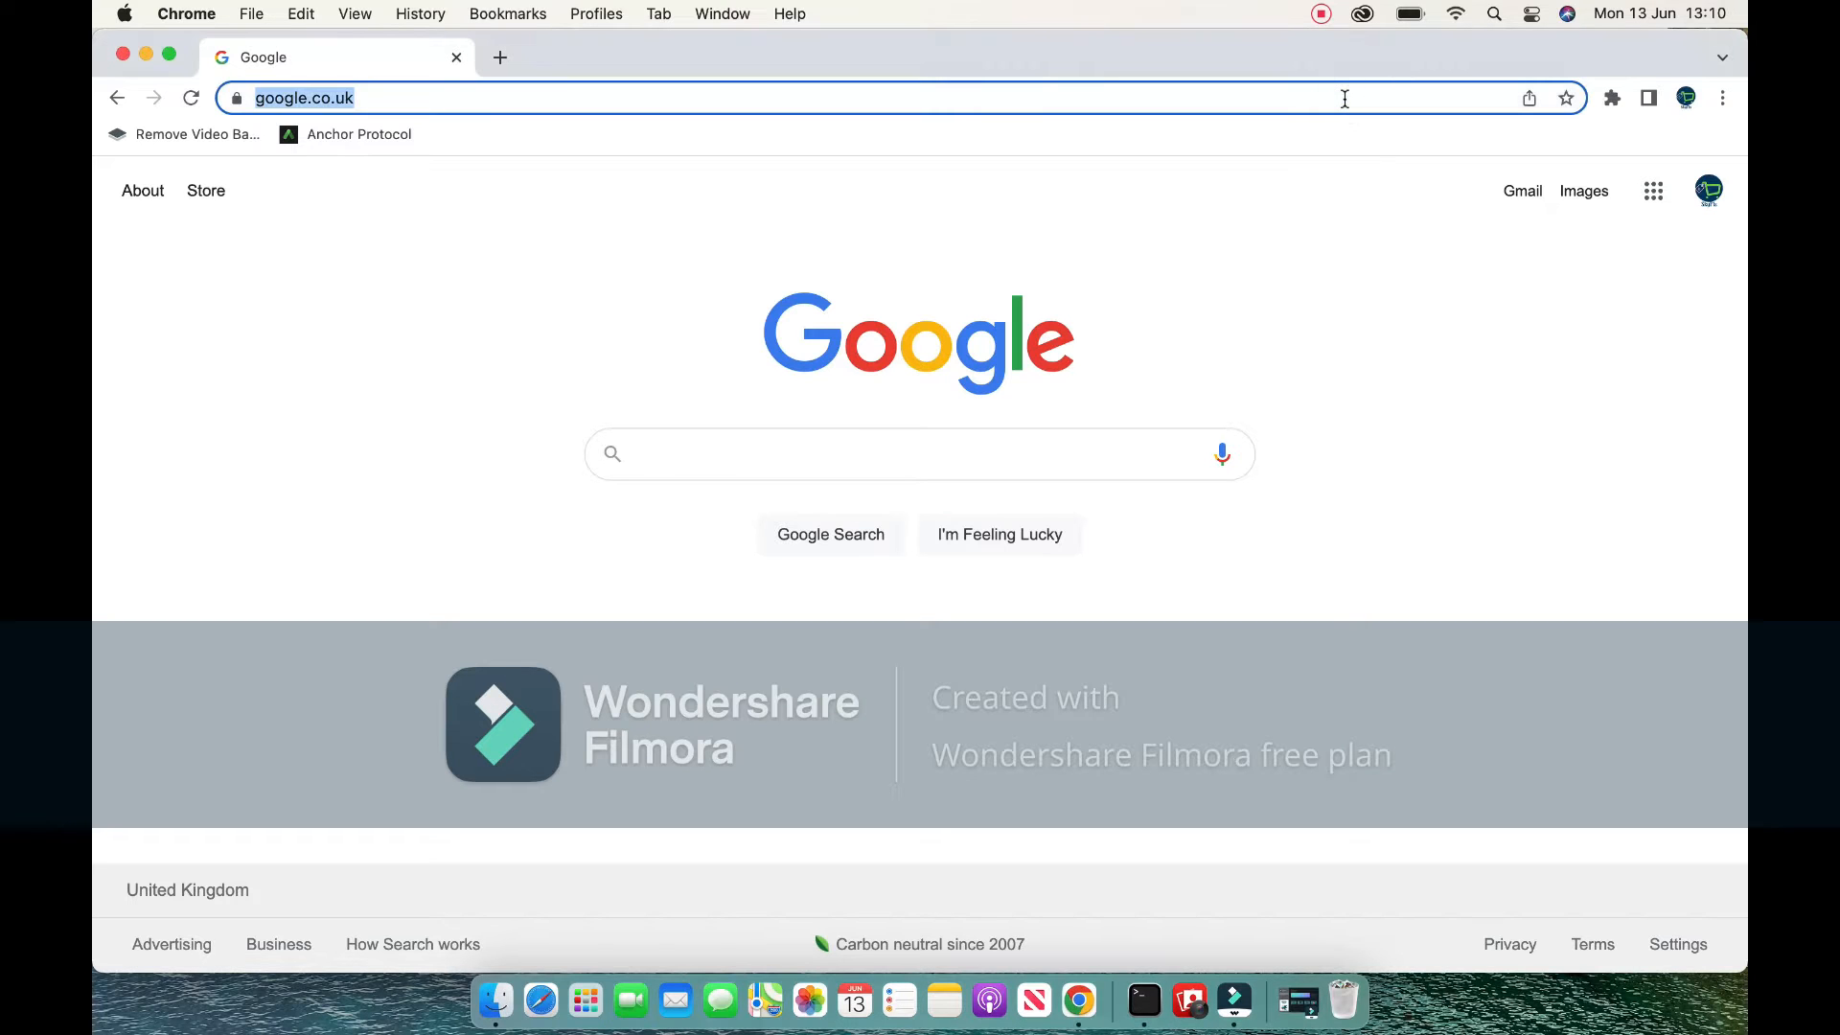
pyautogui.write('gns')
pyautogui.press('Return')
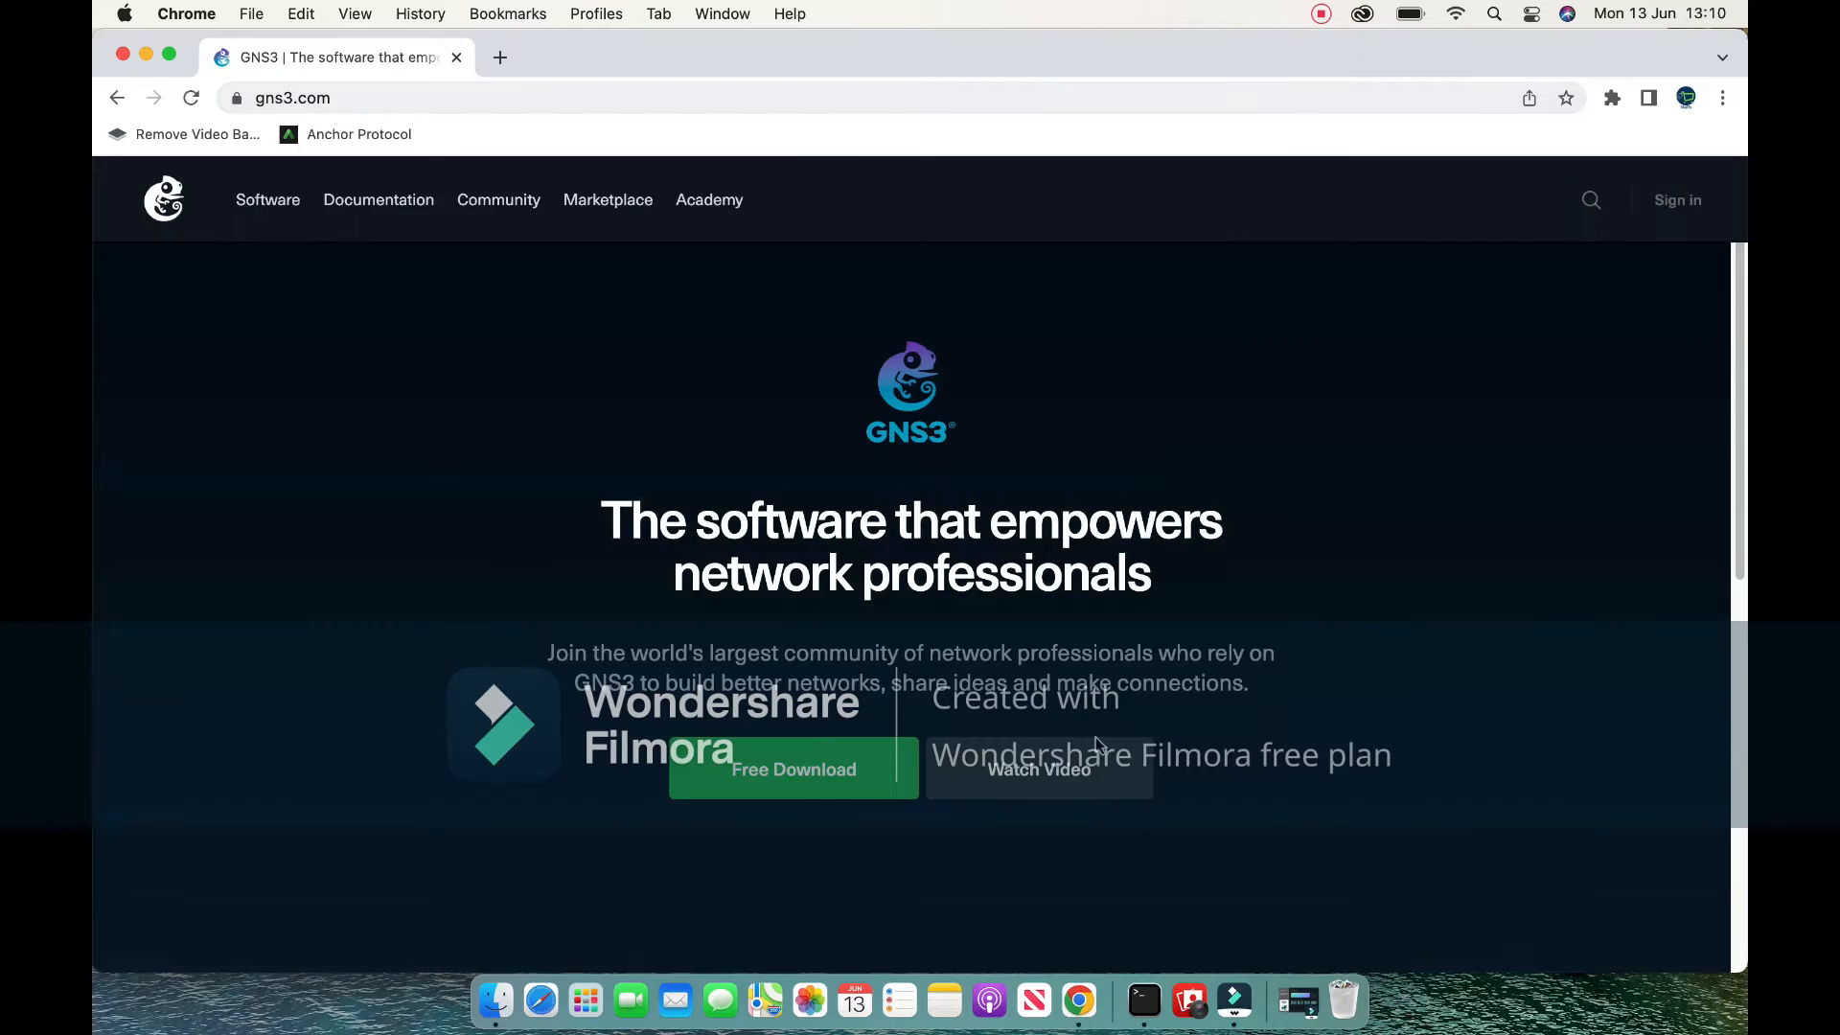
pyautogui.click(780, 772)
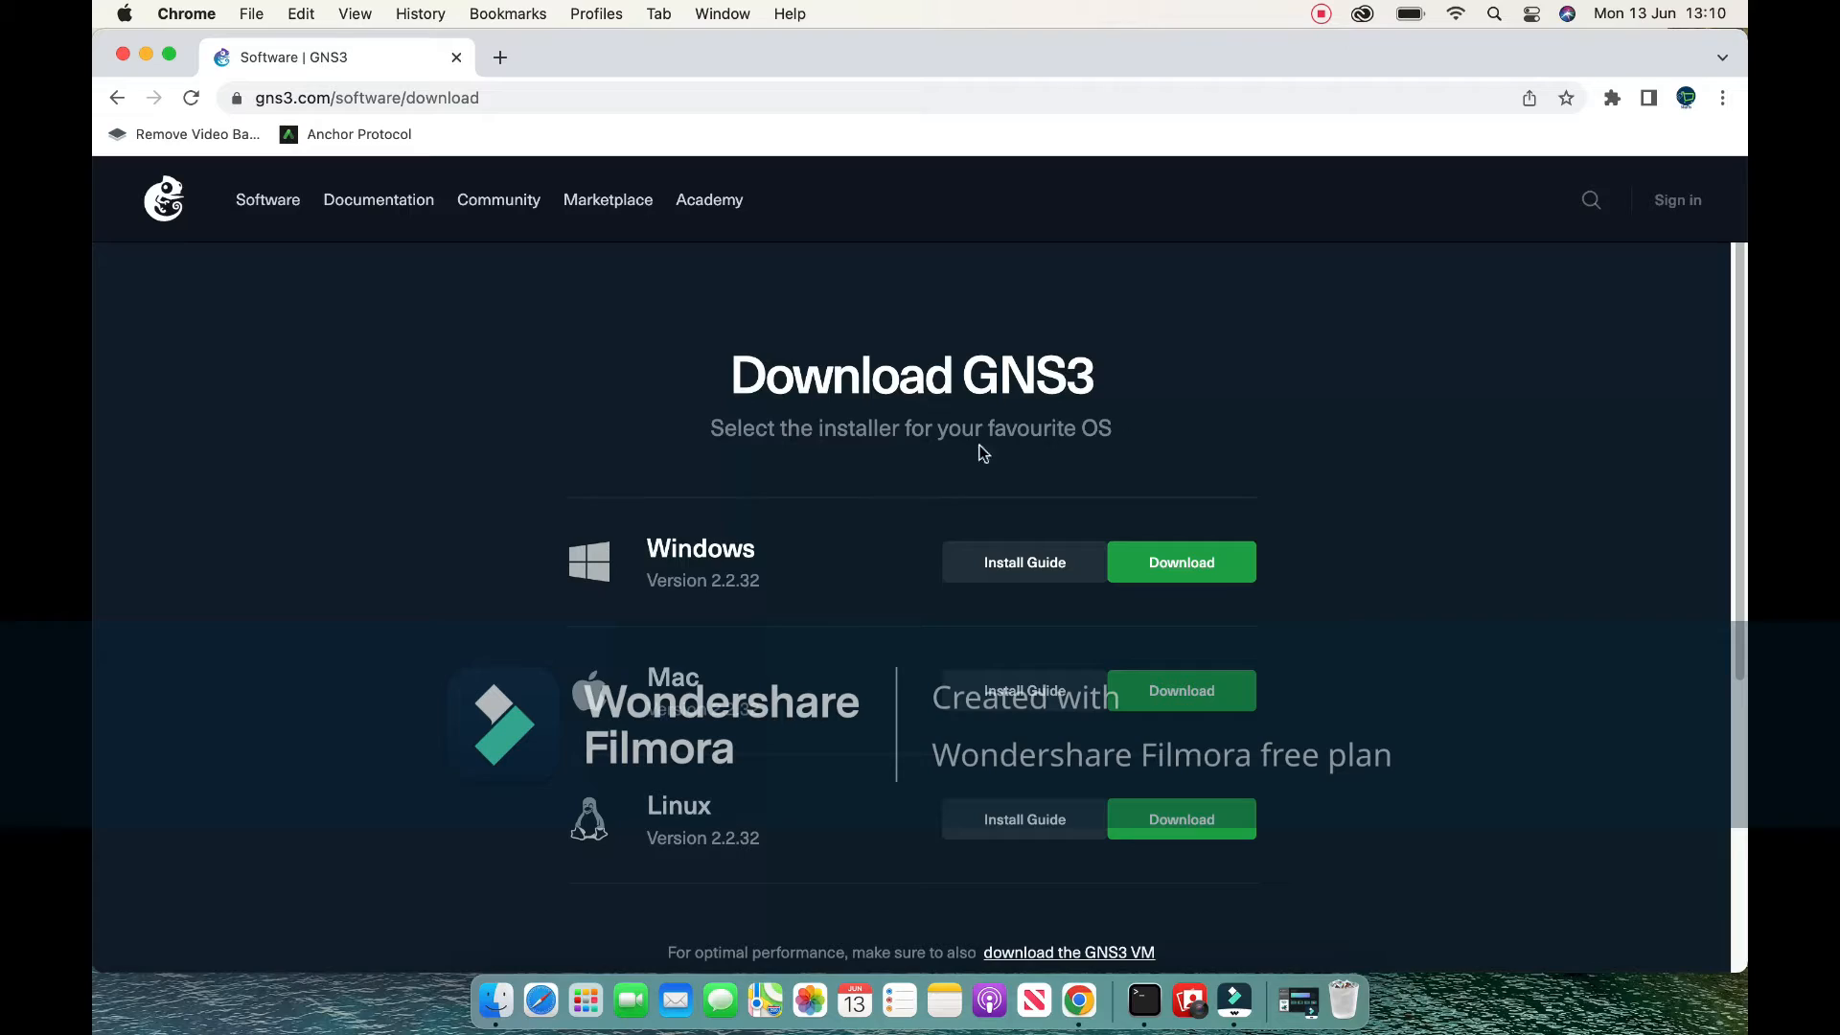
# Minimise the browser window, check the installed macOS version in About This Mac, and close that window.
pyautogui.click(146, 55)
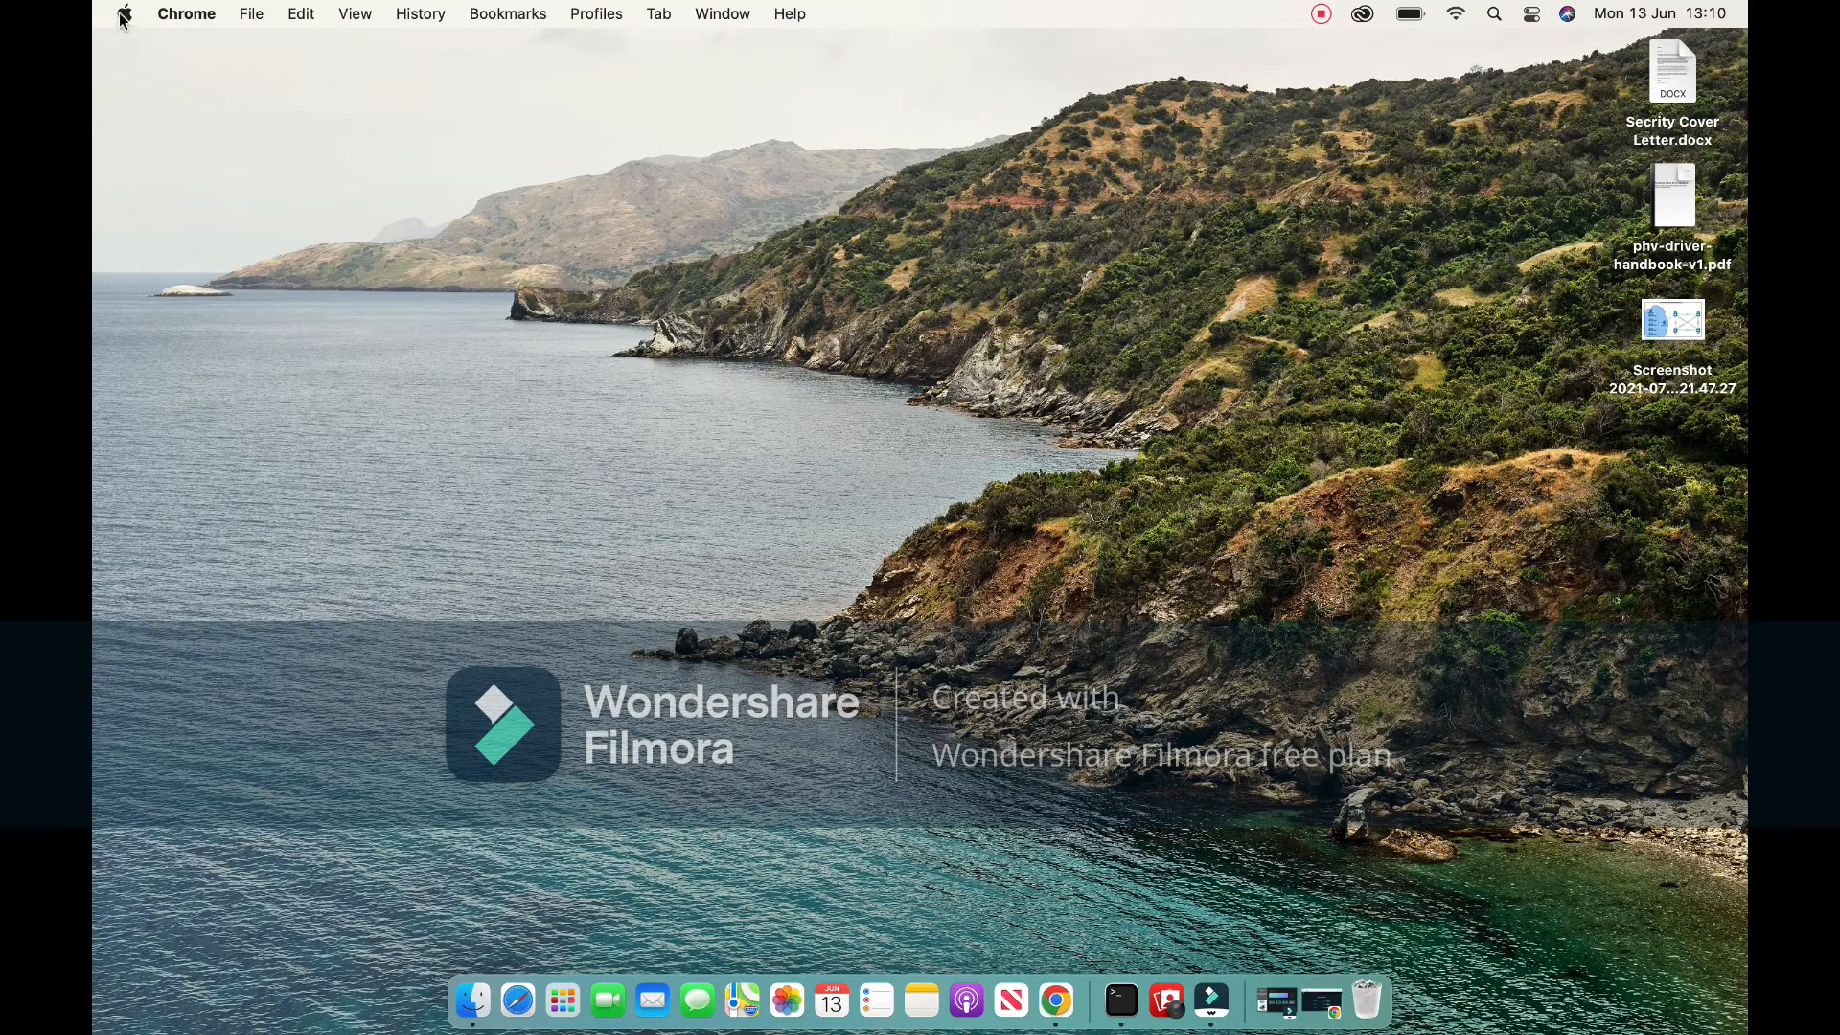
pyautogui.click(123, 14)
pyautogui.click(161, 45)
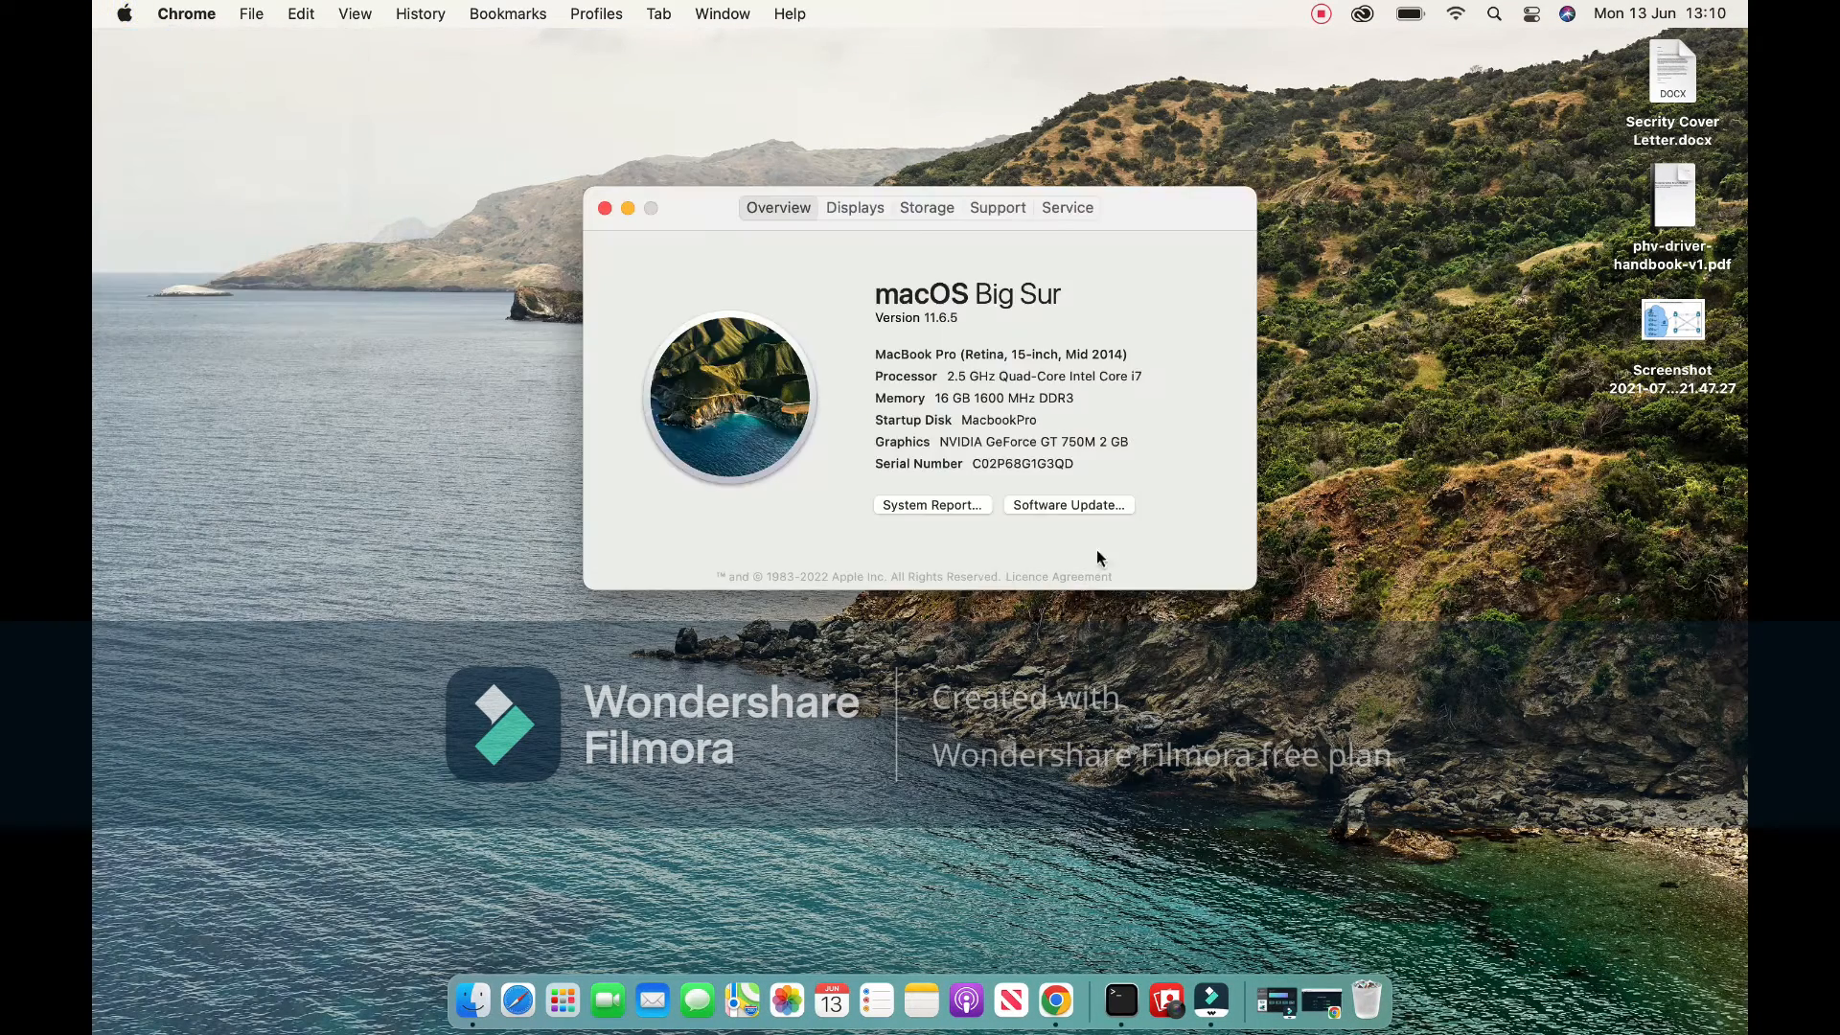
pyautogui.click(923, 318)
pyautogui.moveTo(924, 318); pyautogui.dragTo(953, 314)
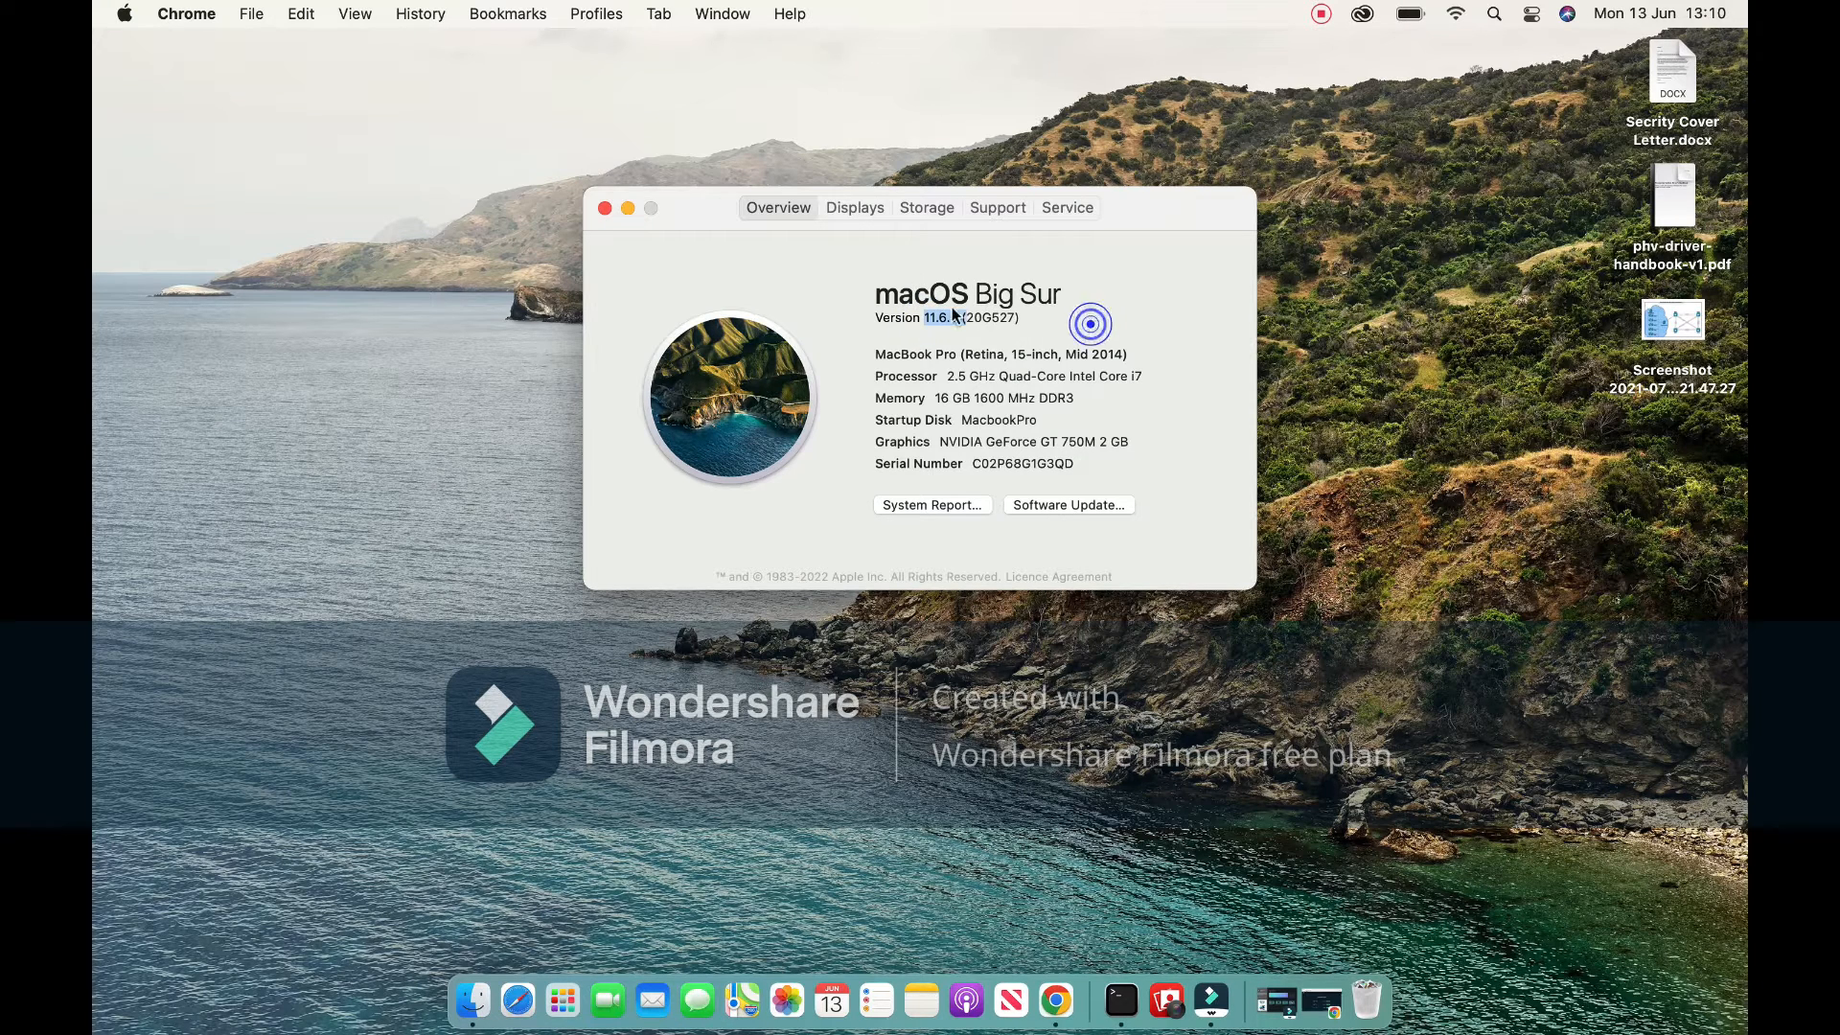
pyautogui.click(946, 317)
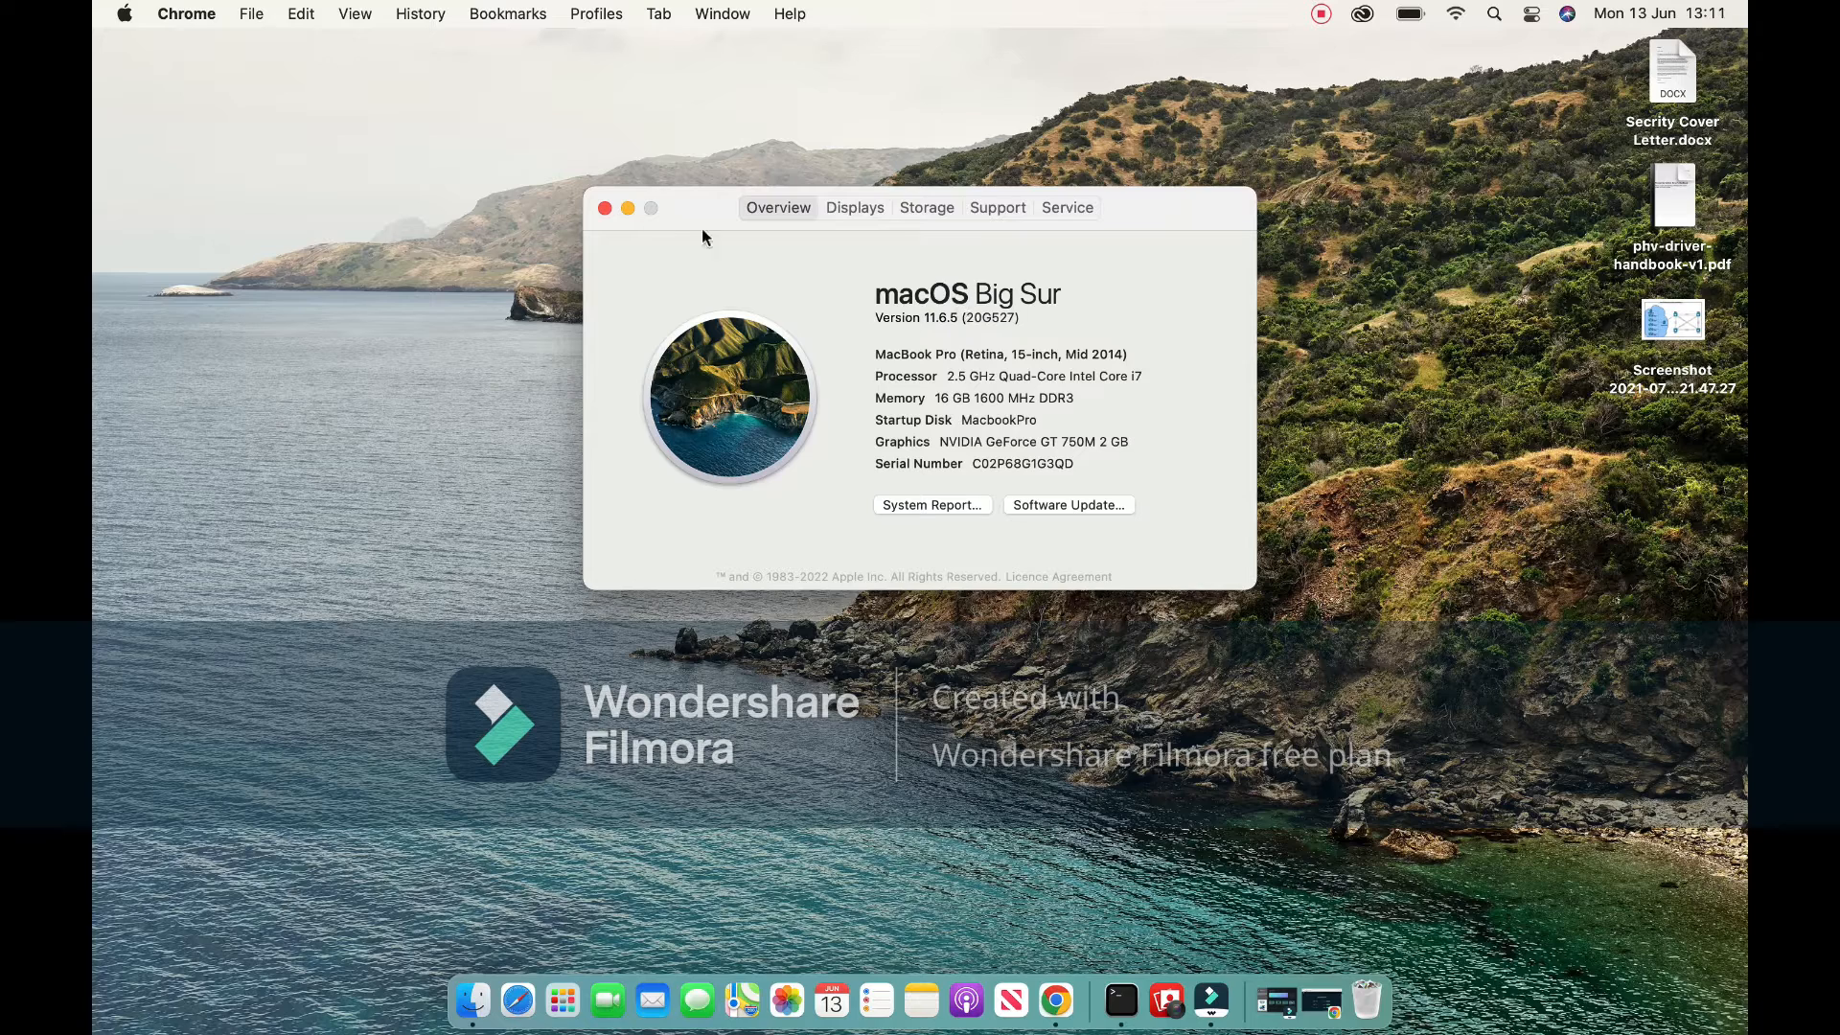
pyautogui.click(605, 209)
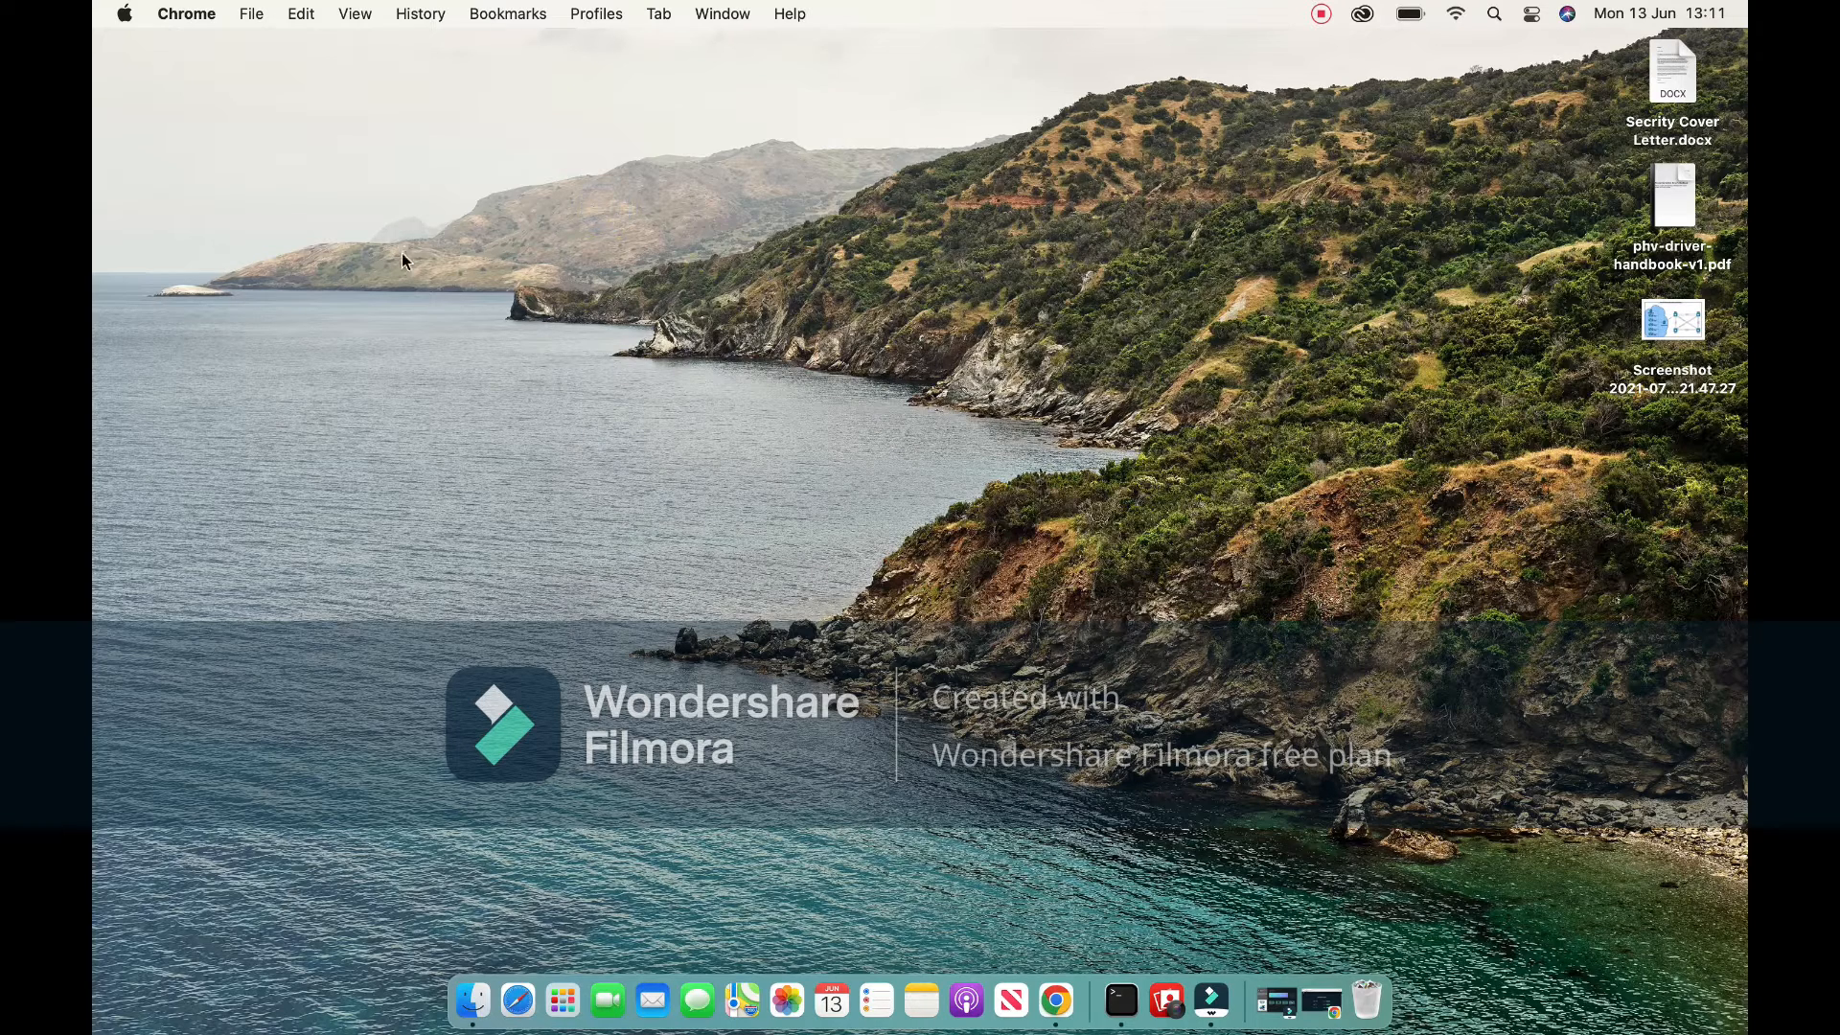
# Return to the browser, check the Mac installer's version on the GNS3 download page, and open the GNS3 VM download page.
pyautogui.click(1046, 999)
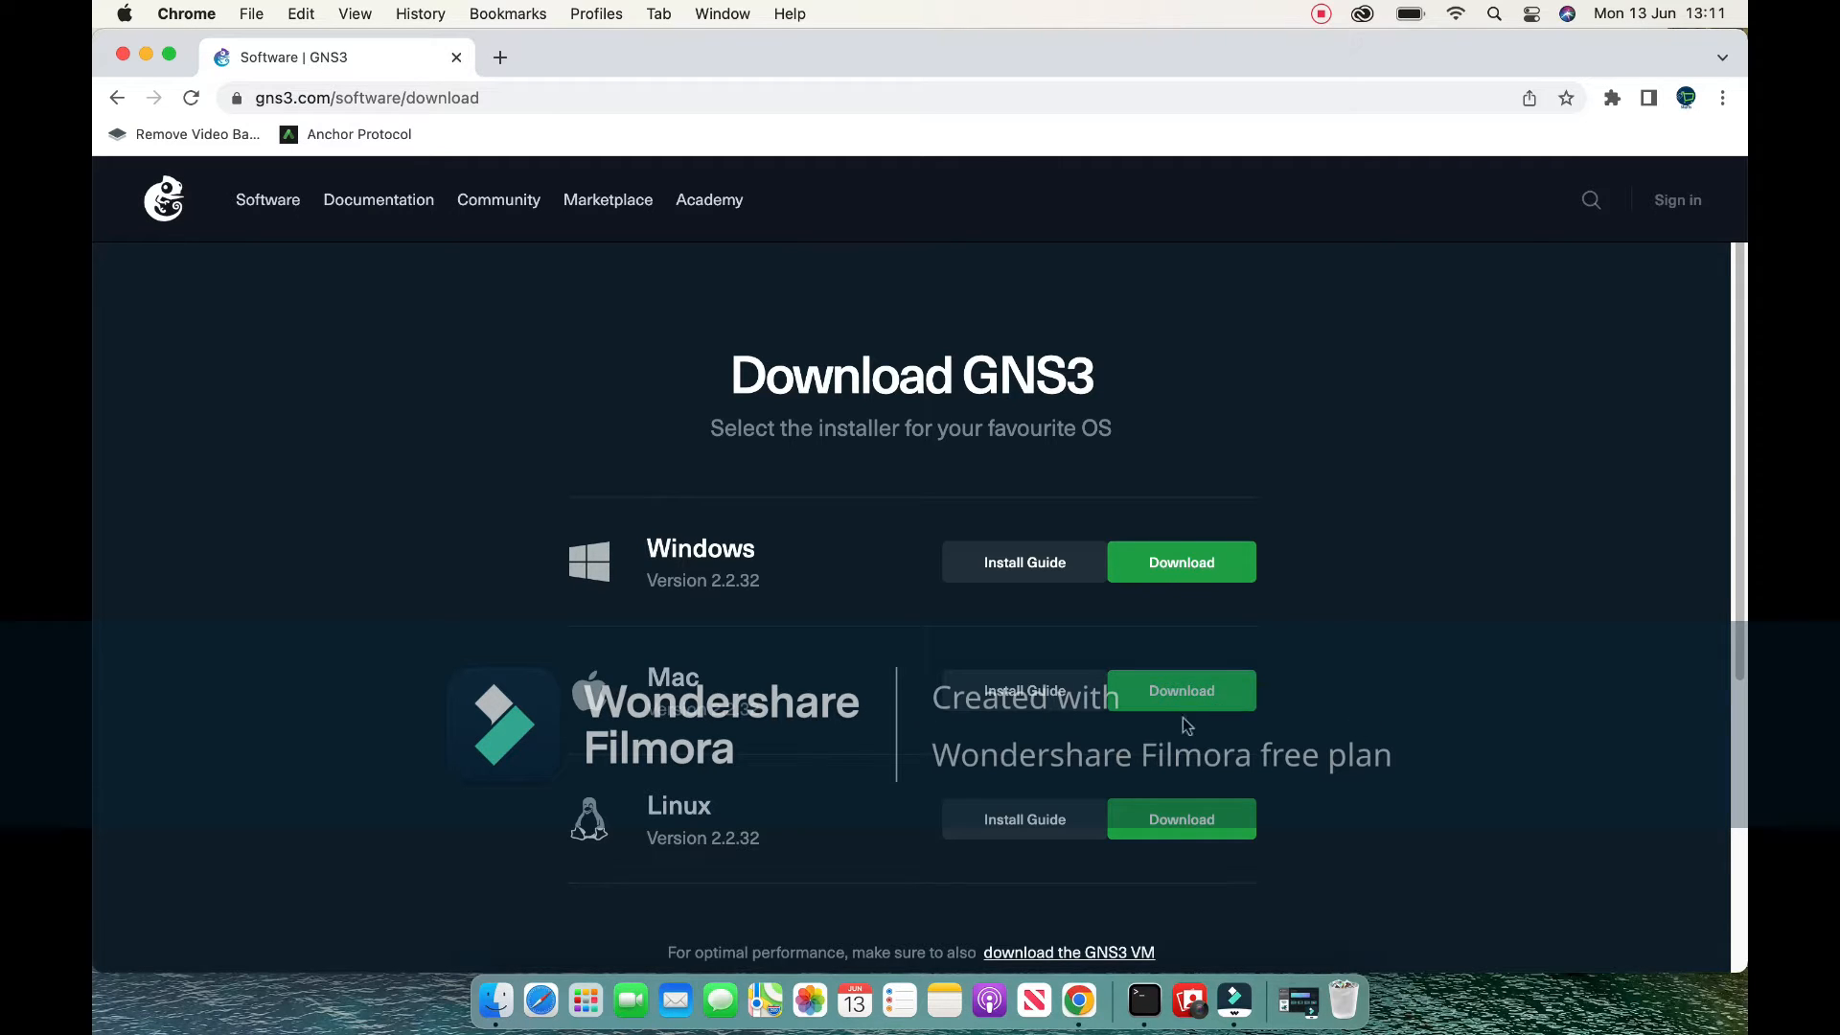
pyautogui.moveTo(717, 709); pyautogui.dragTo(777, 719)
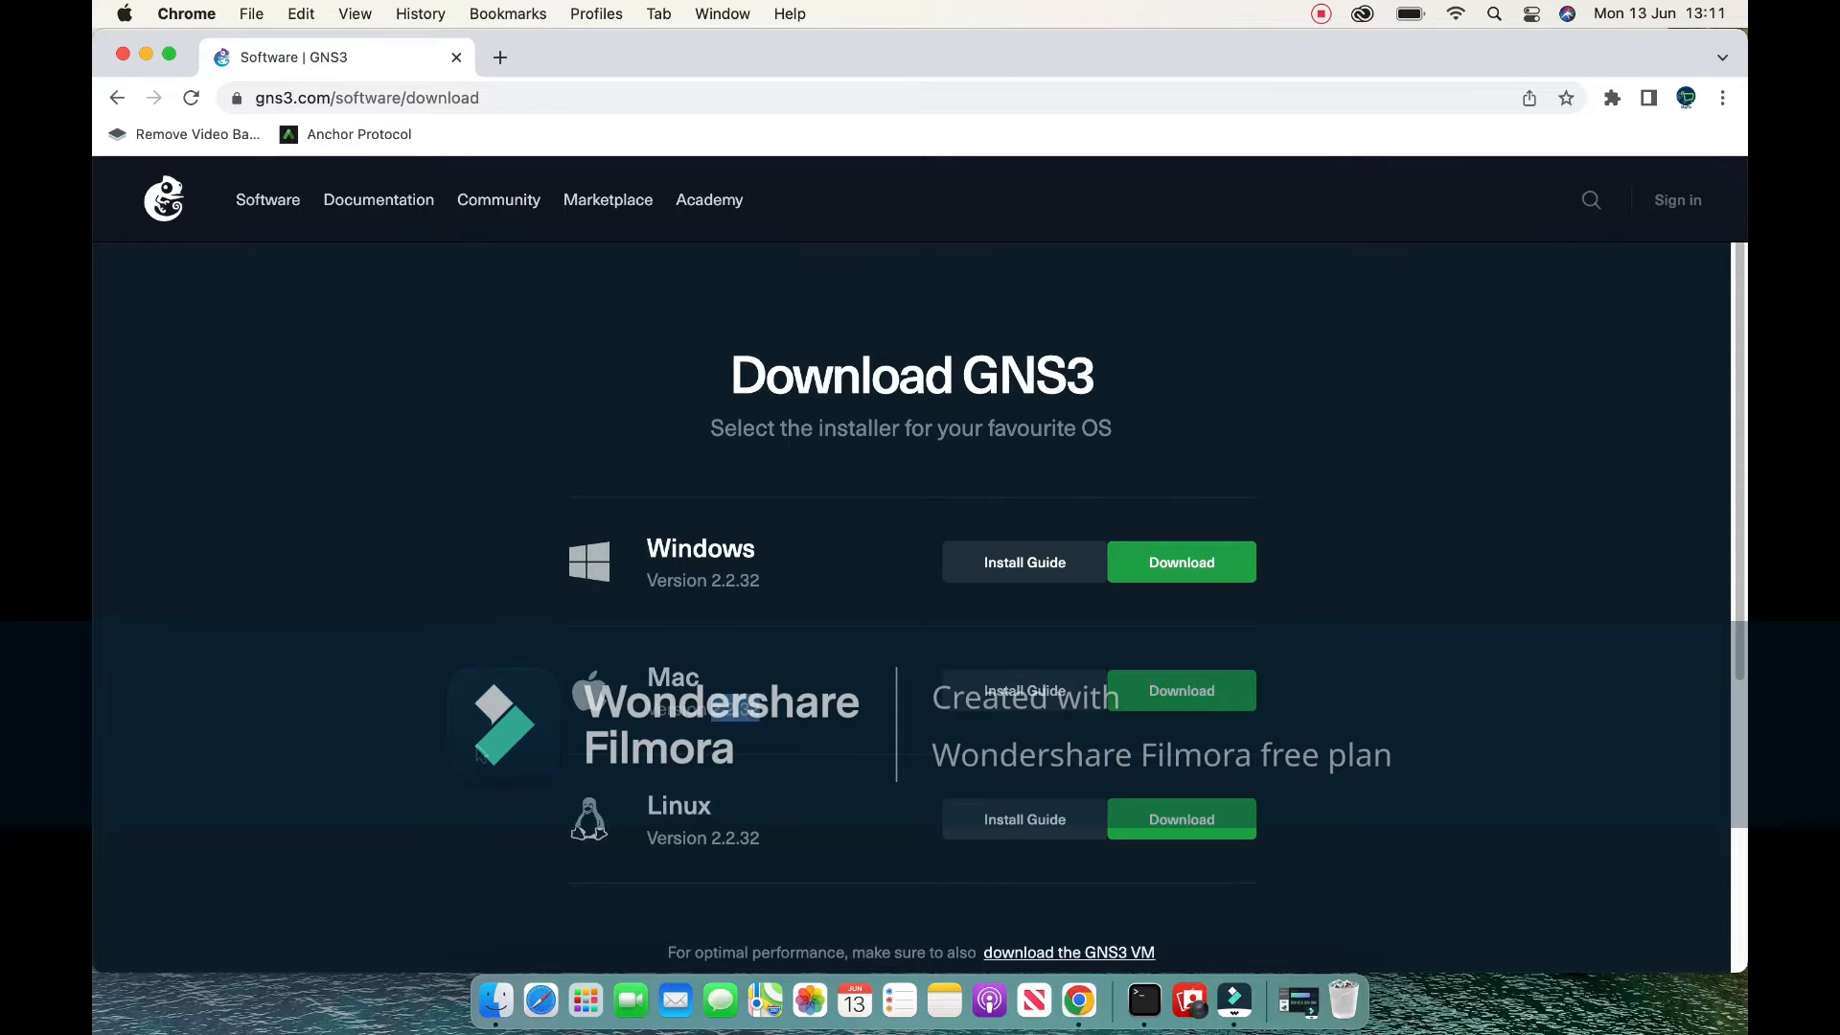
pyautogui.scroll(-5, 481, 755)
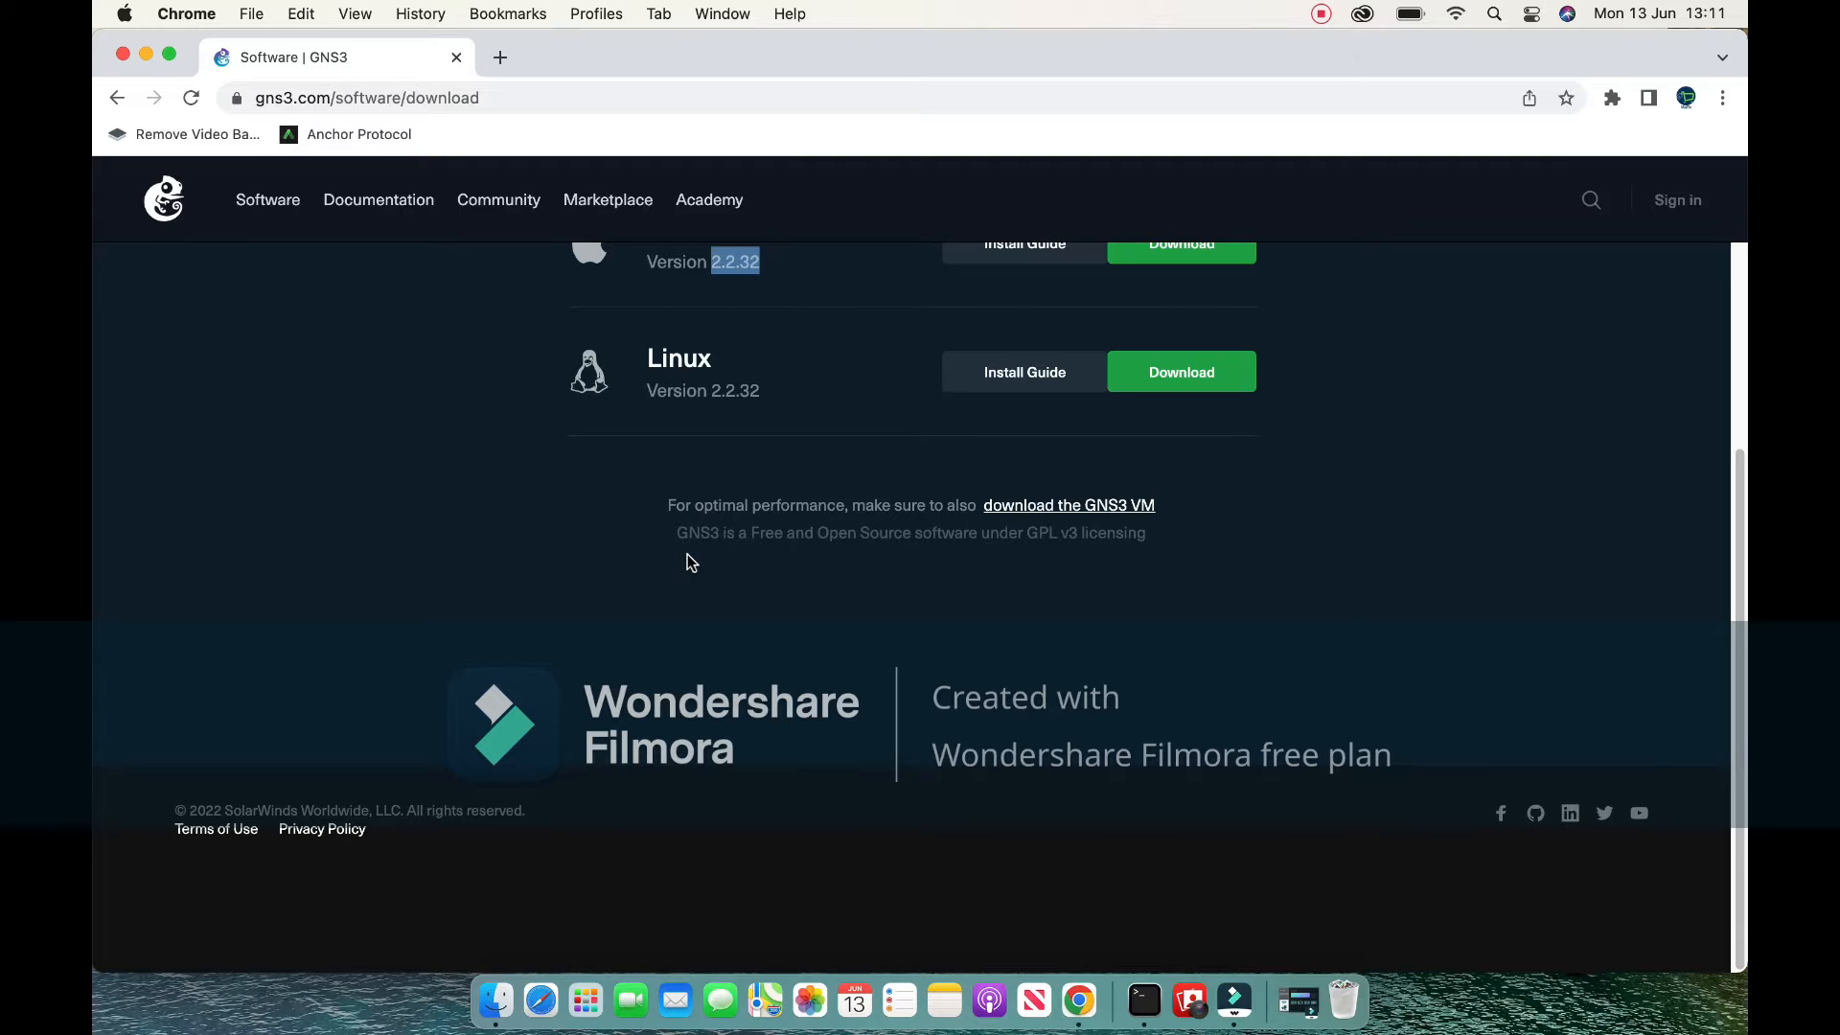
pyautogui.click(1064, 505)
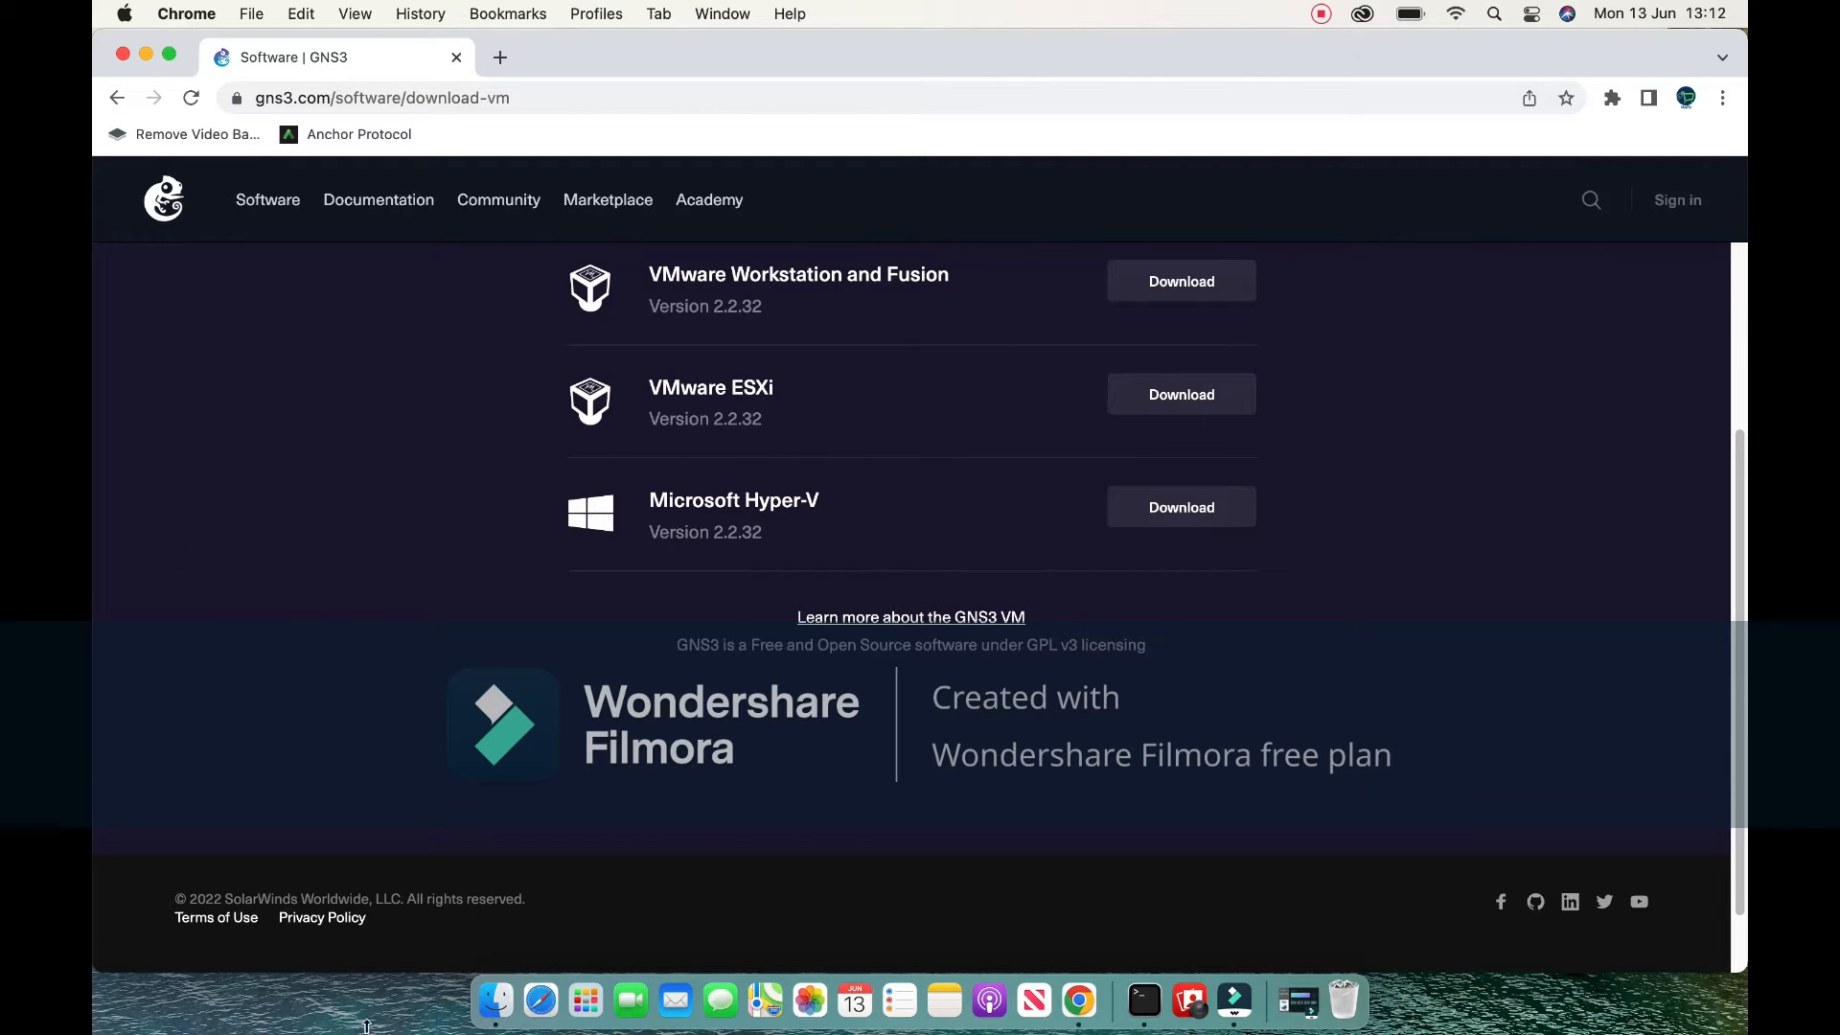
# Locate the GNS3-2.2.32.dmg installer in an enlarged Finder window of the Downloads folder, and return to the browser.
pyautogui.click(493, 1006)
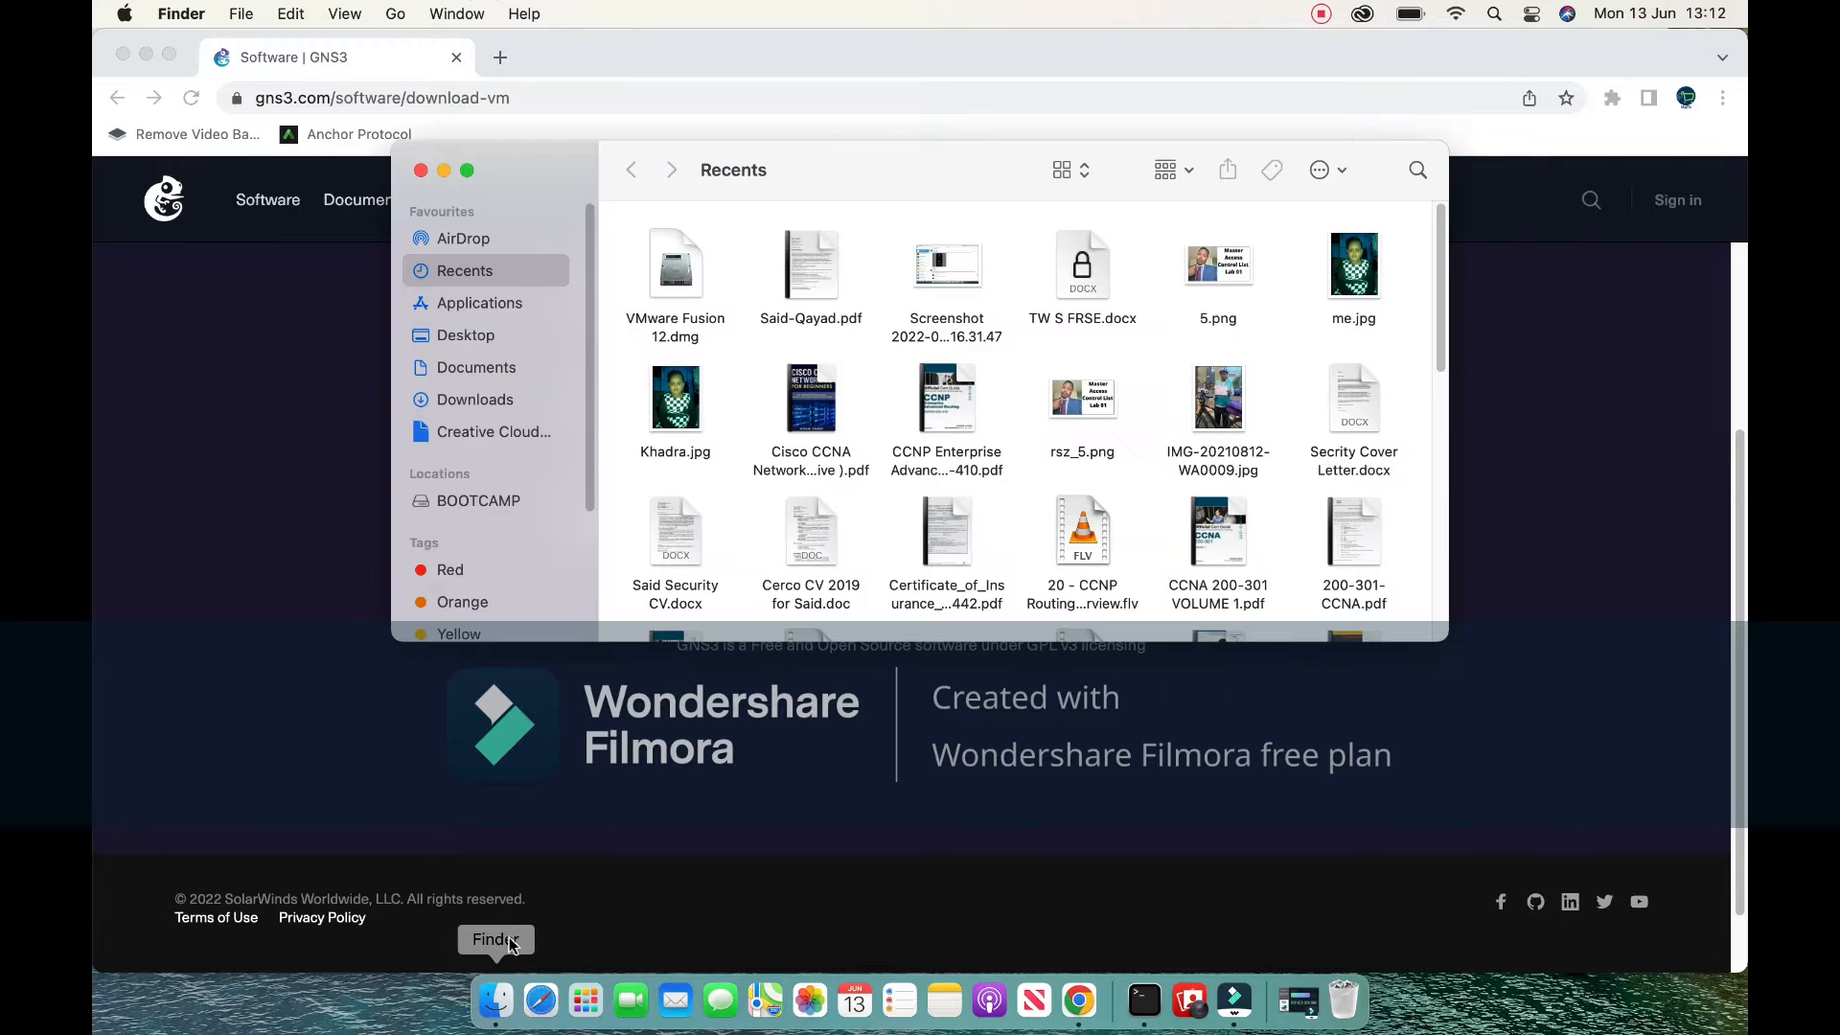
pyautogui.click(222, 593)
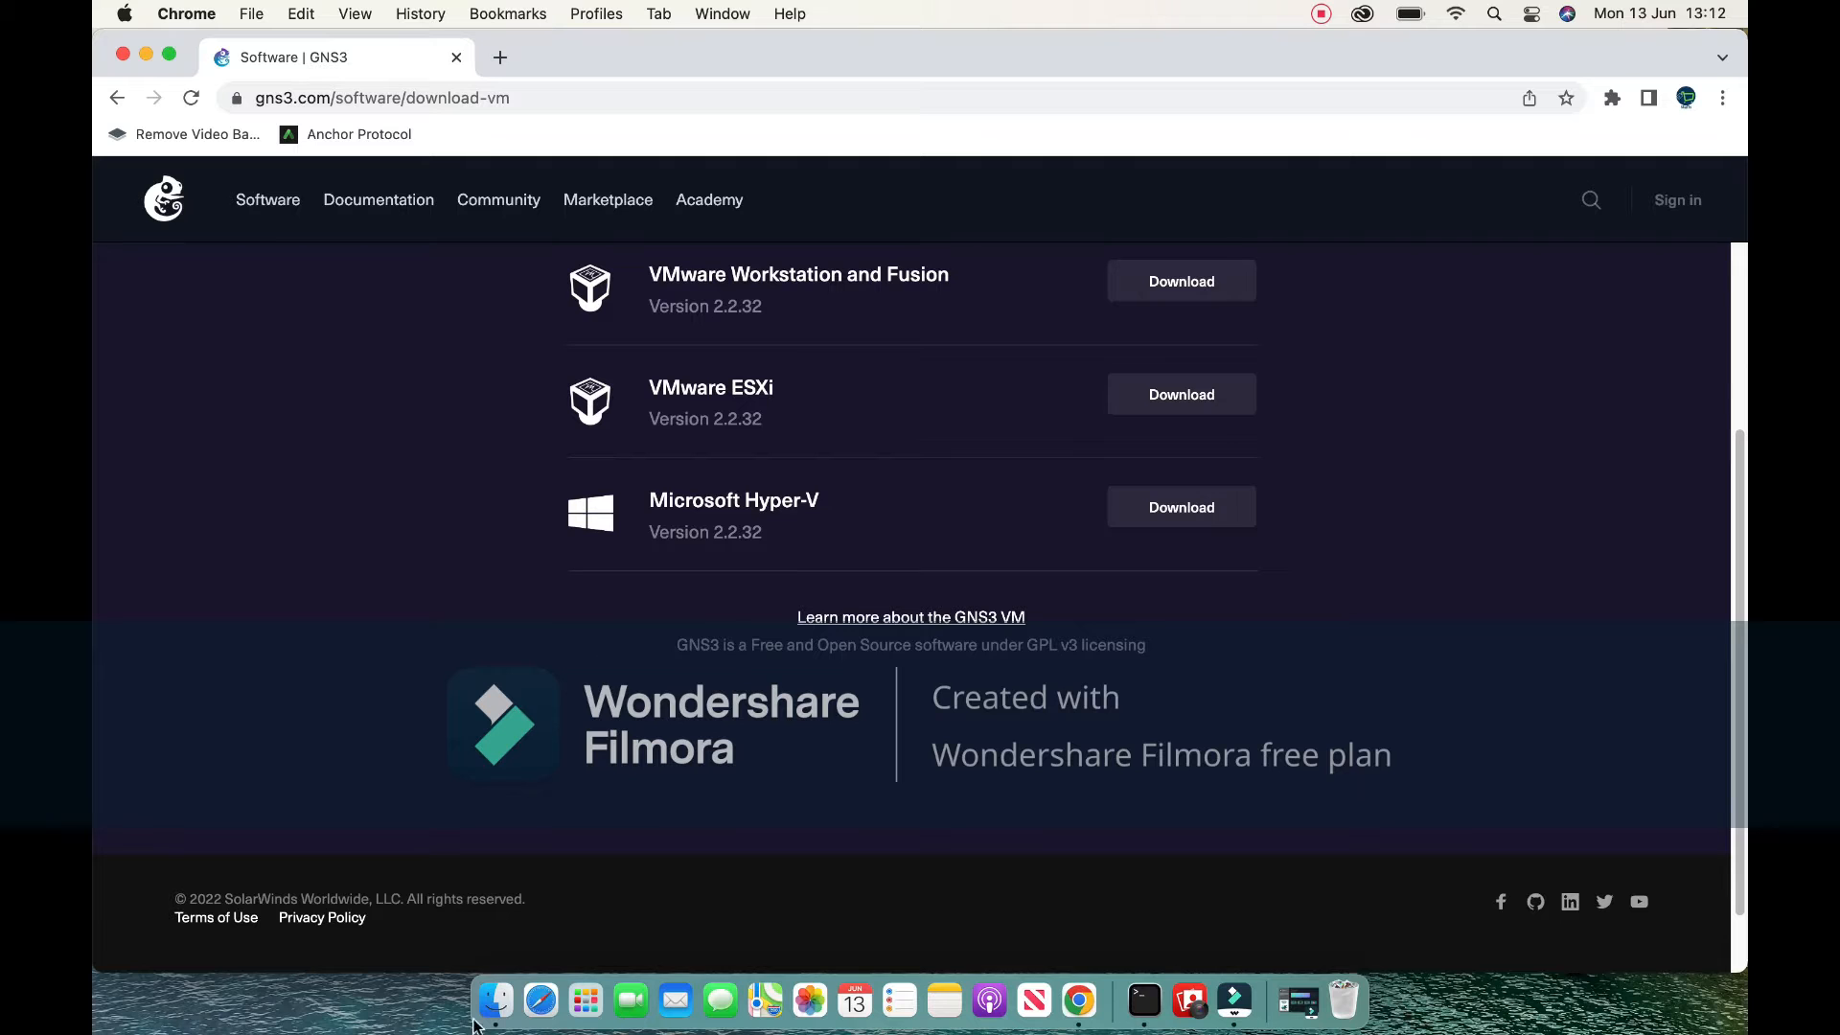
pyautogui.click(495, 999)
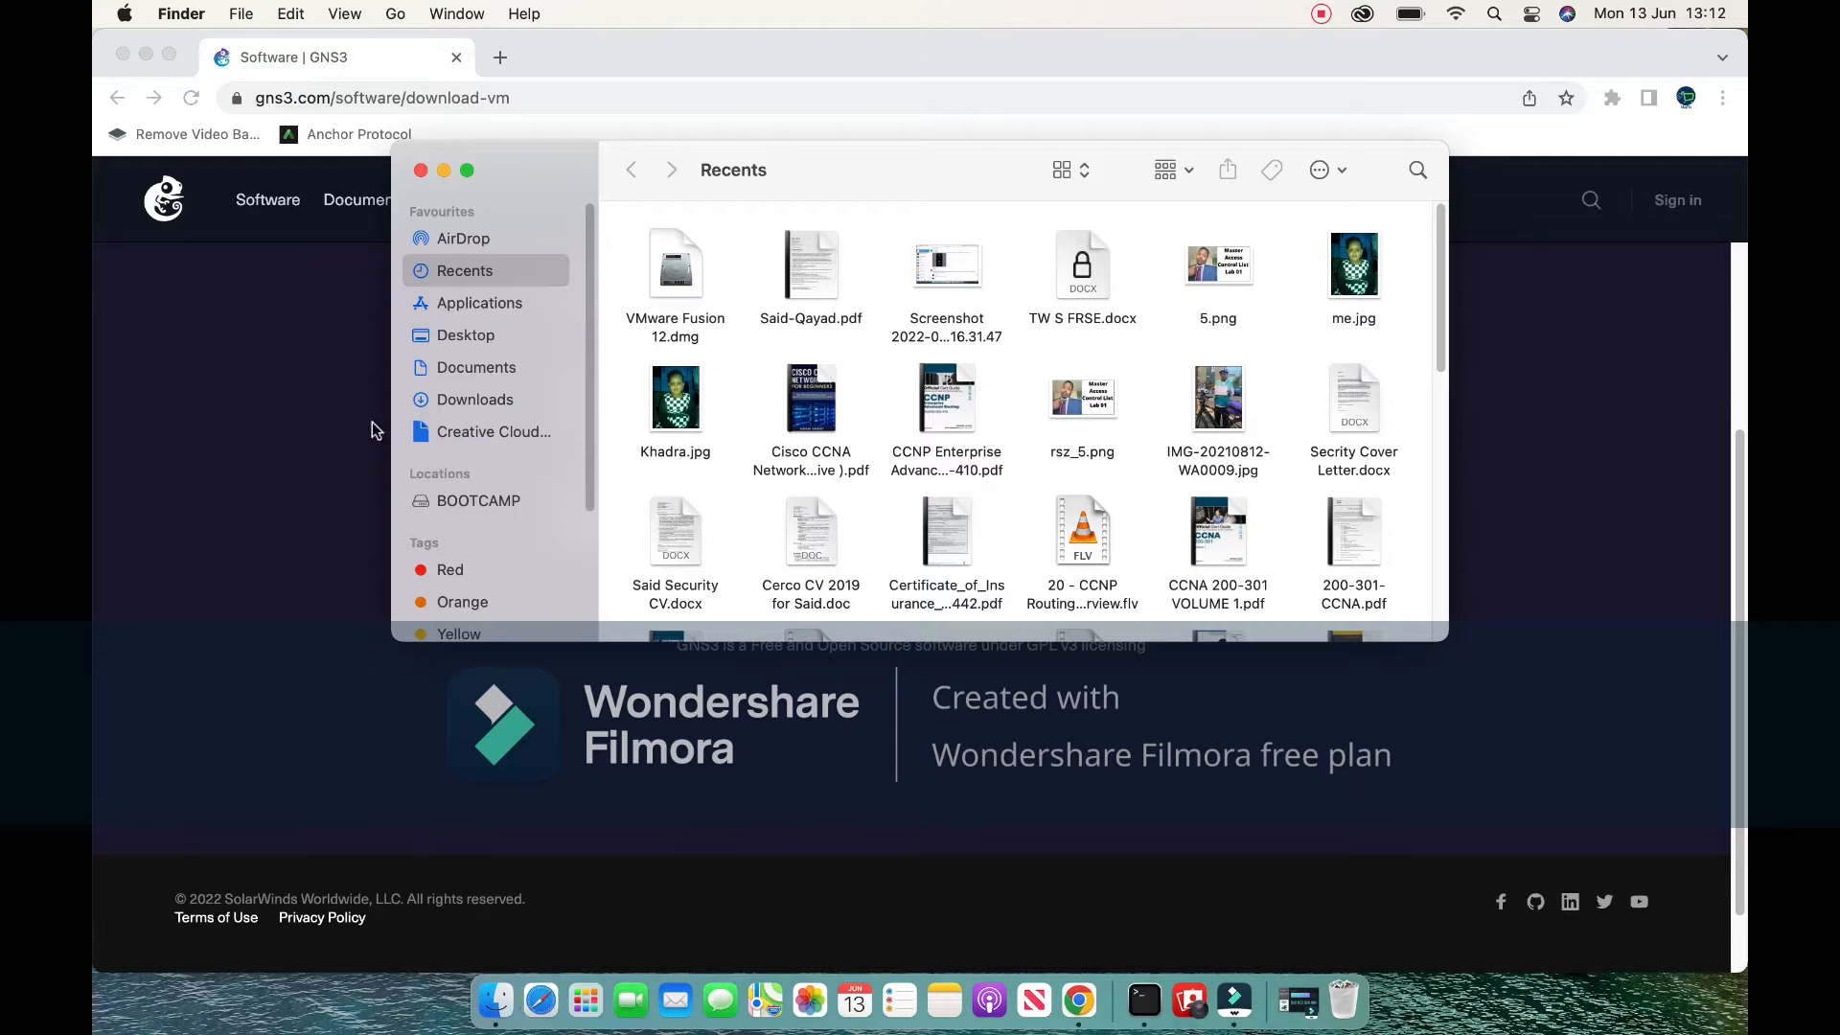
pyautogui.click(475, 401)
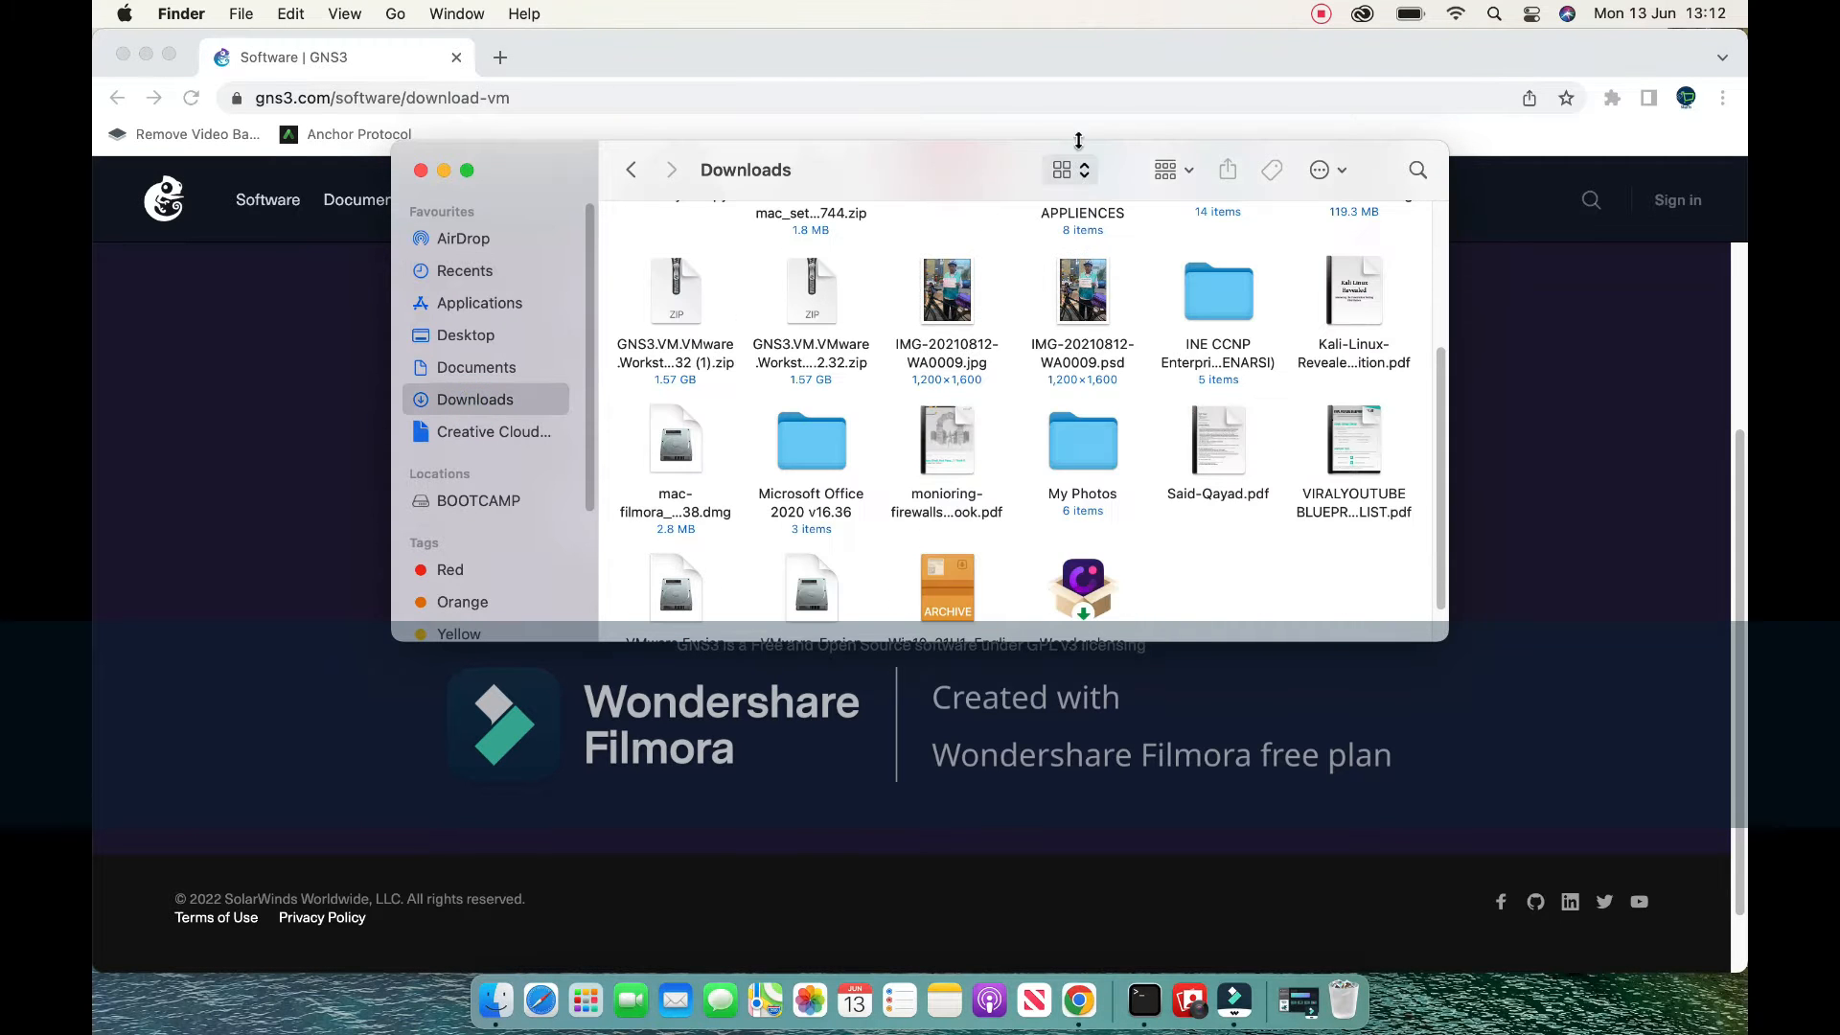
pyautogui.doubleClick(800, 170)
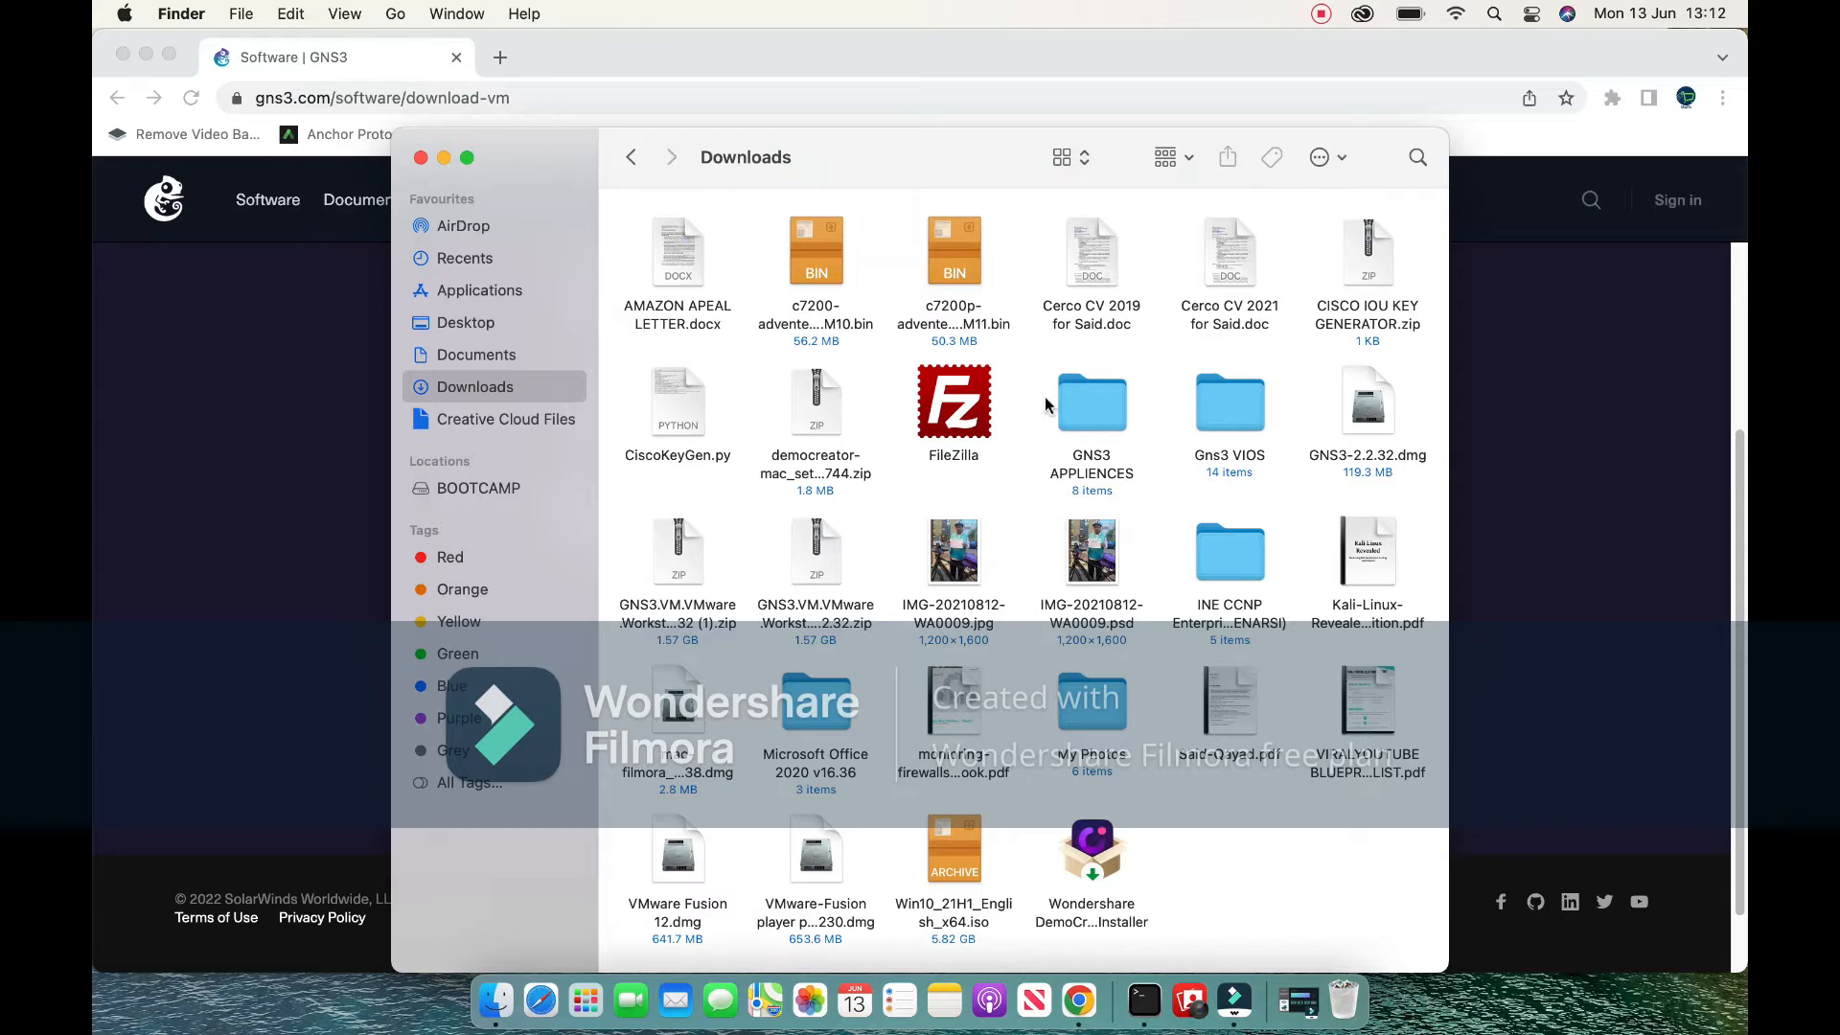
pyautogui.click(1405, 462)
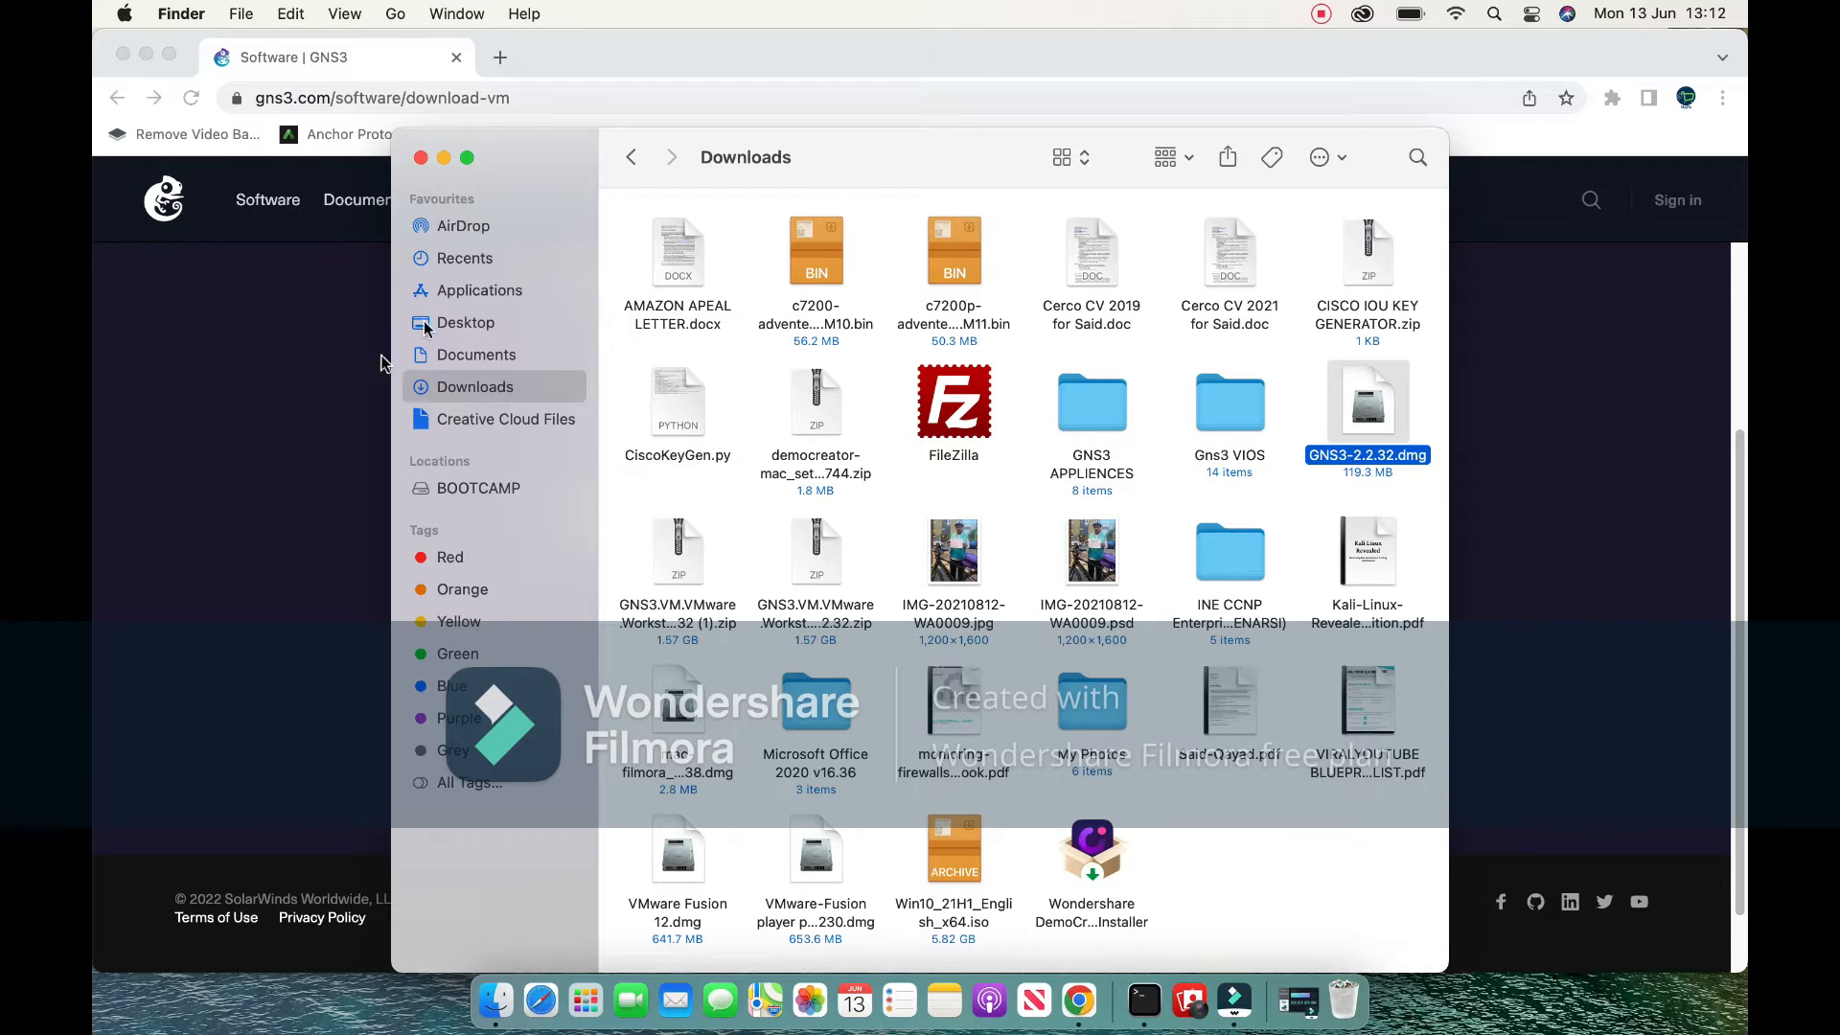
pyautogui.click(295, 475)
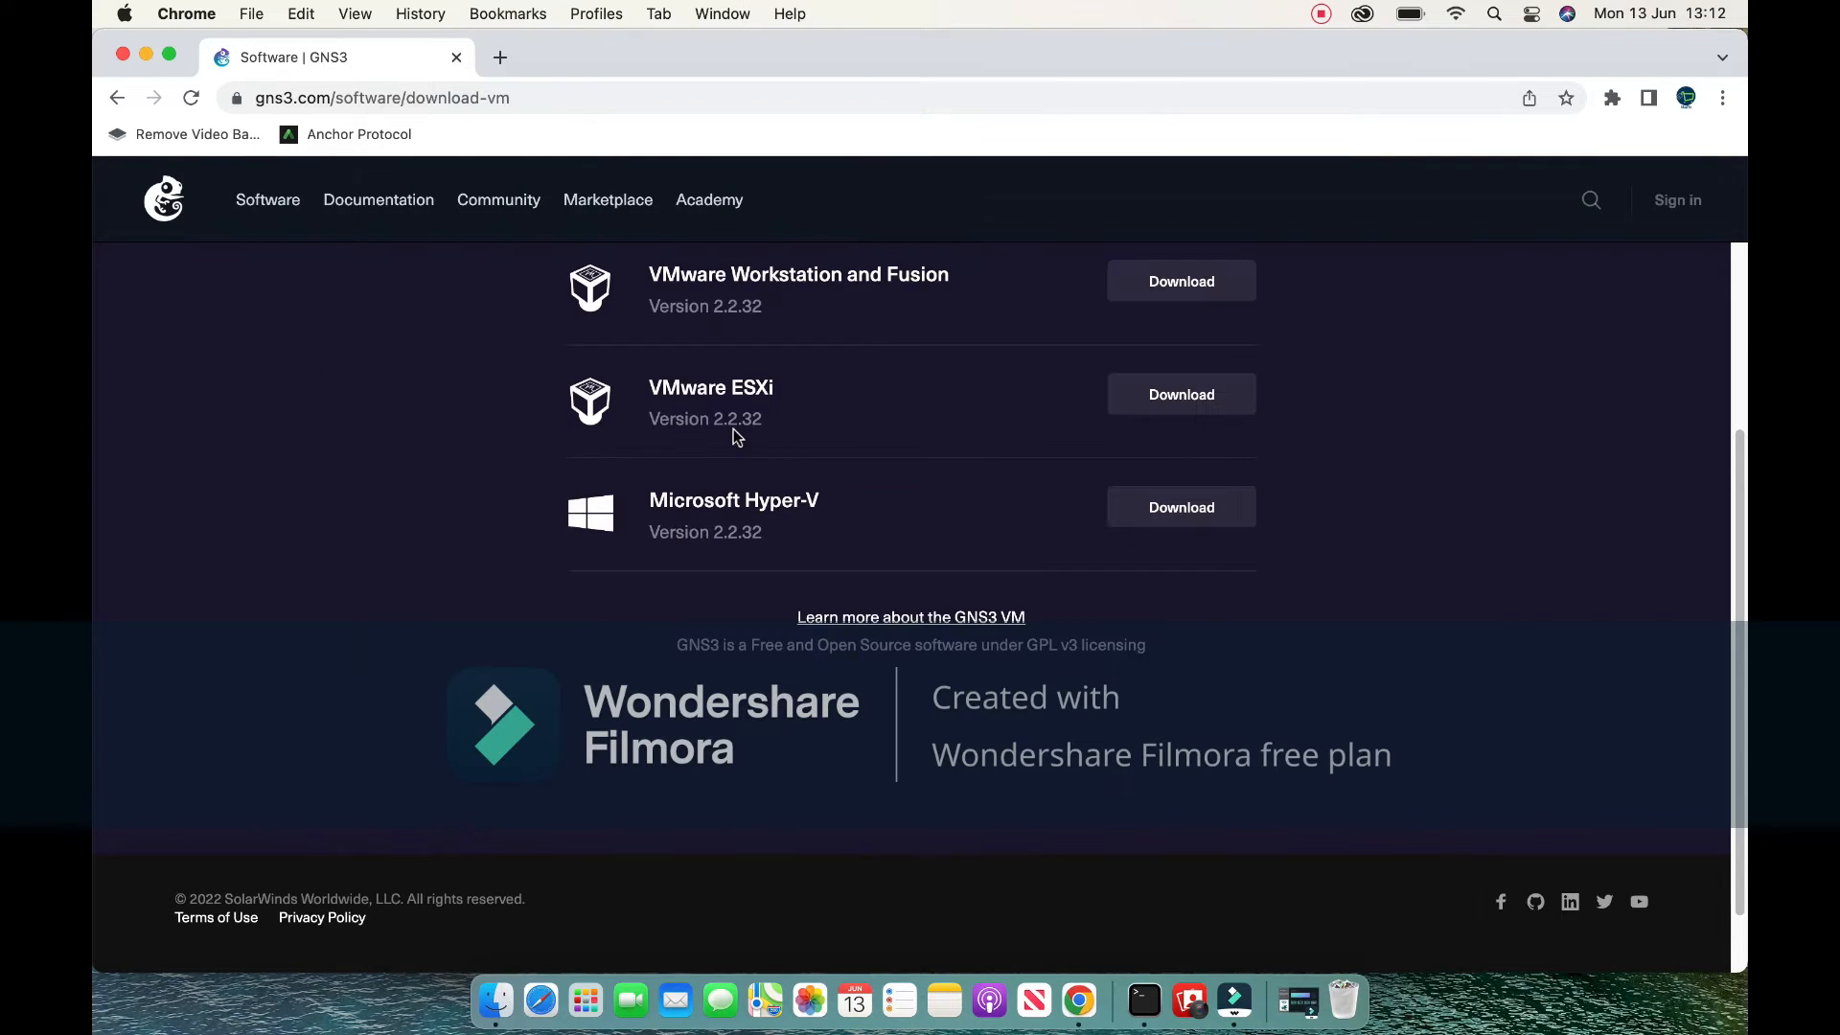
# Check the GNS3 VM's version for VMware ESXi and go back to the GNS3 installer download page.
pyautogui.moveTo(717, 421); pyautogui.dragTo(766, 431)
pyautogui.click(118, 98)
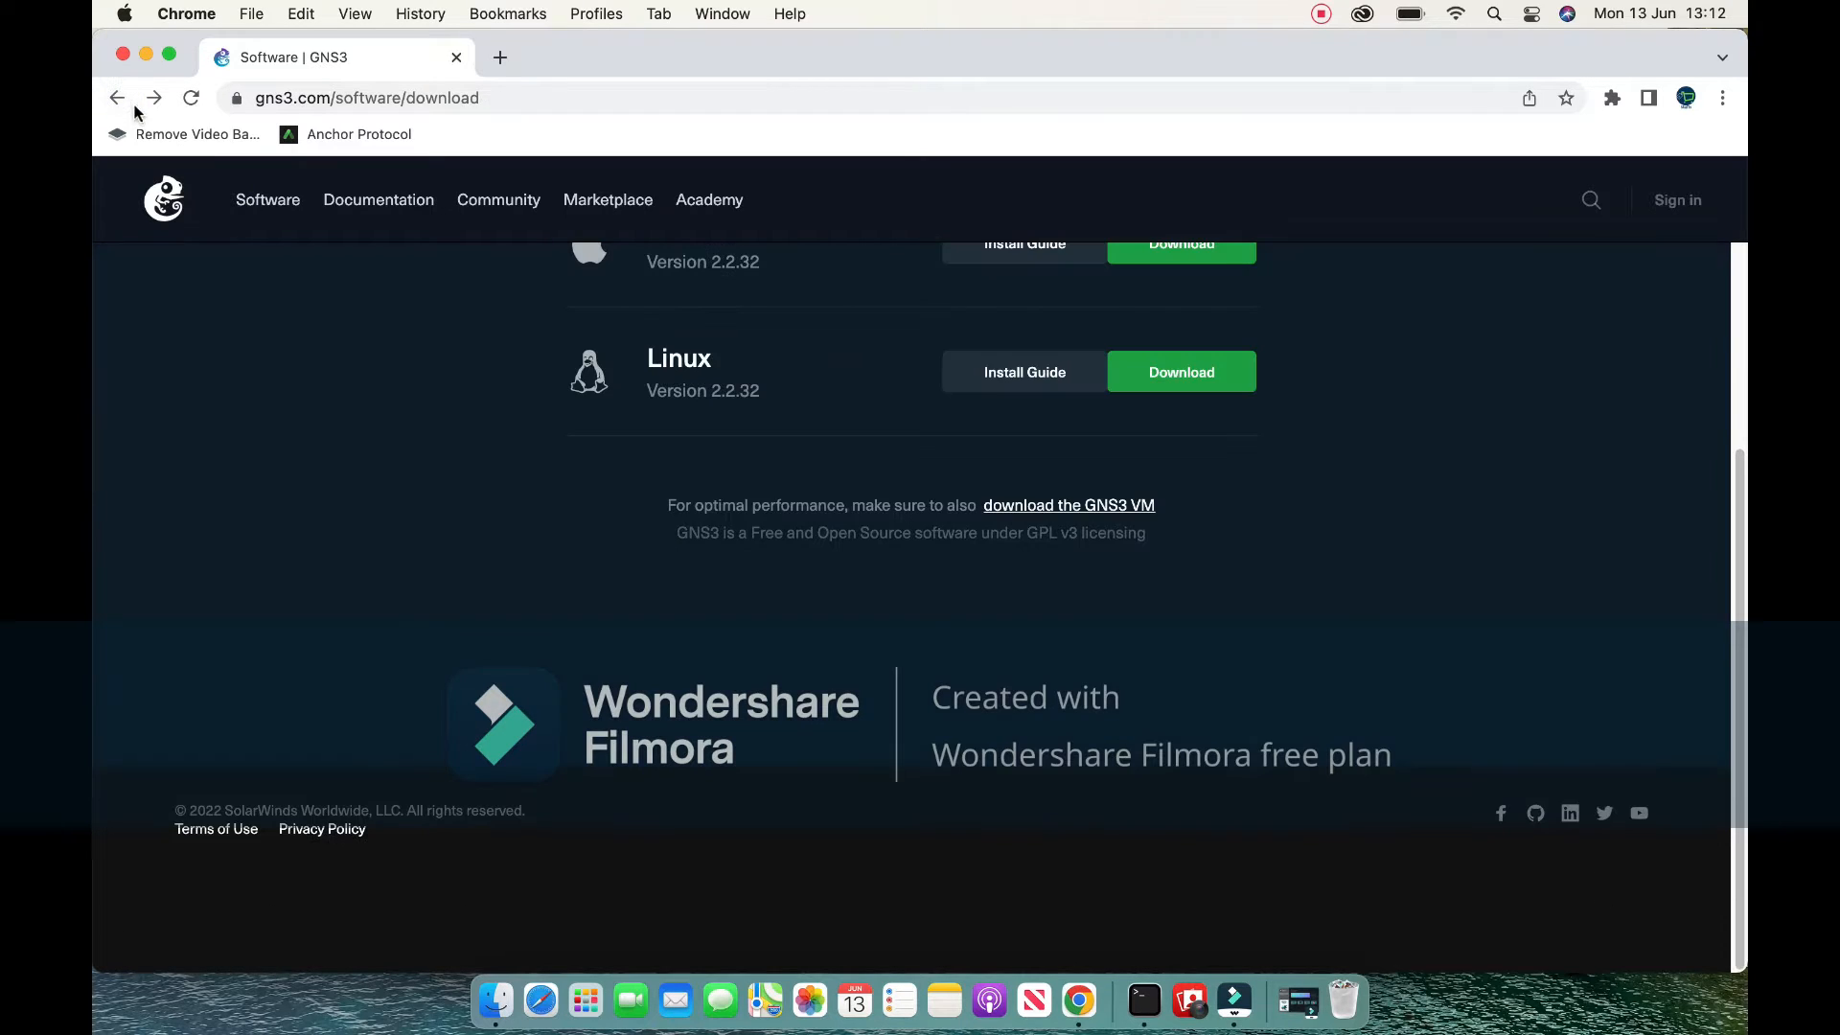
pyautogui.scroll(5, 655, 485)
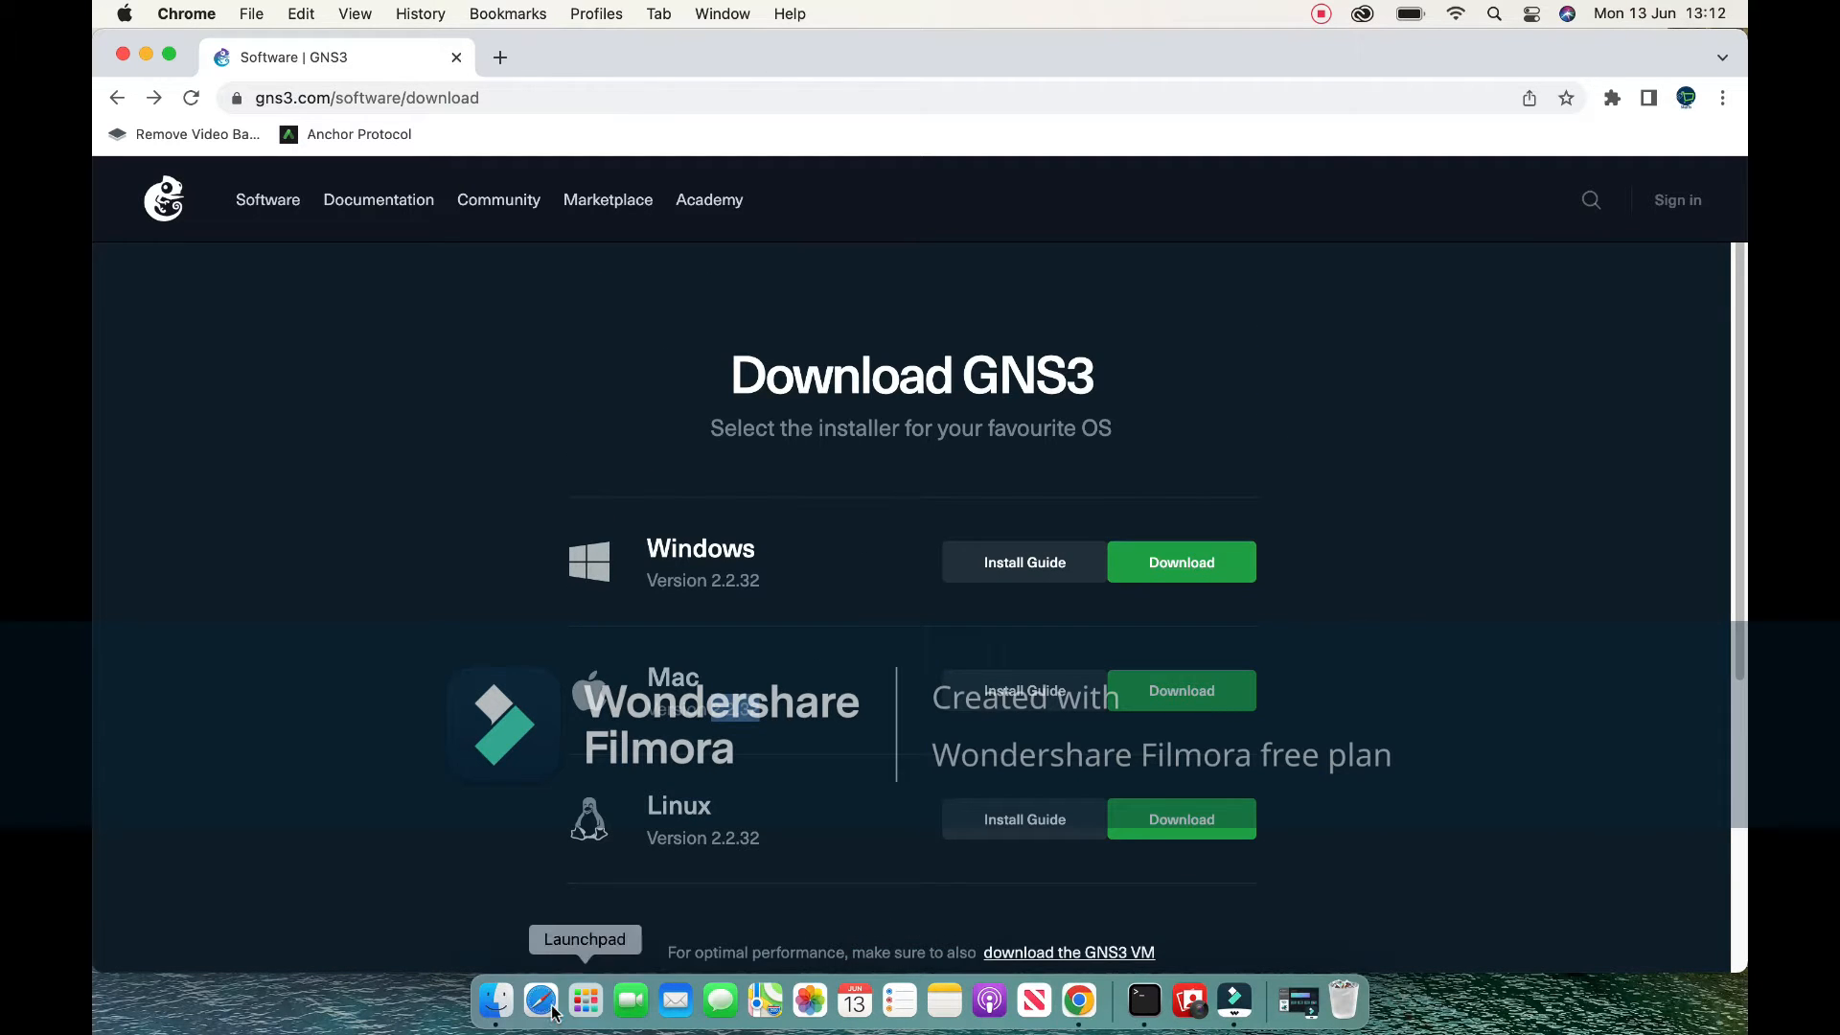
# Extract GNS3.VM.VMware.Workstation.2.2.32.zip in the Downloads folder using Archive Utility.
pyautogui.click(494, 1001)
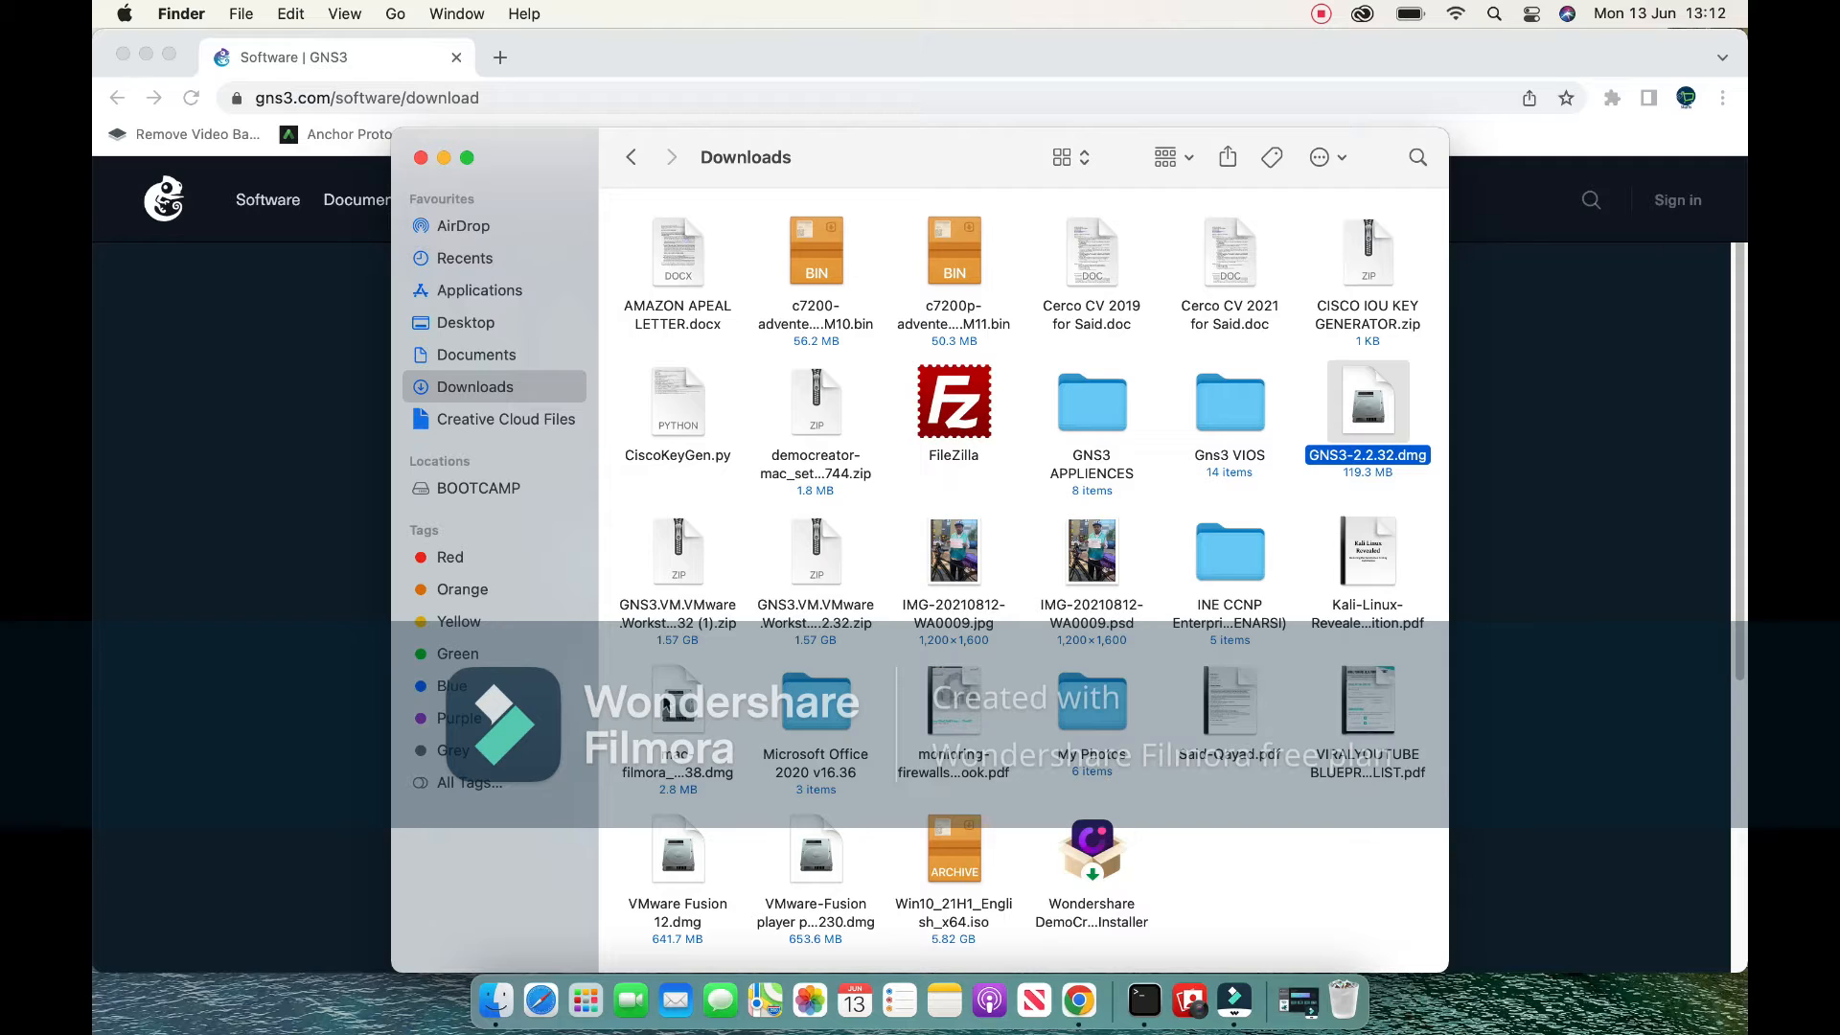
pyautogui.click(1095, 404)
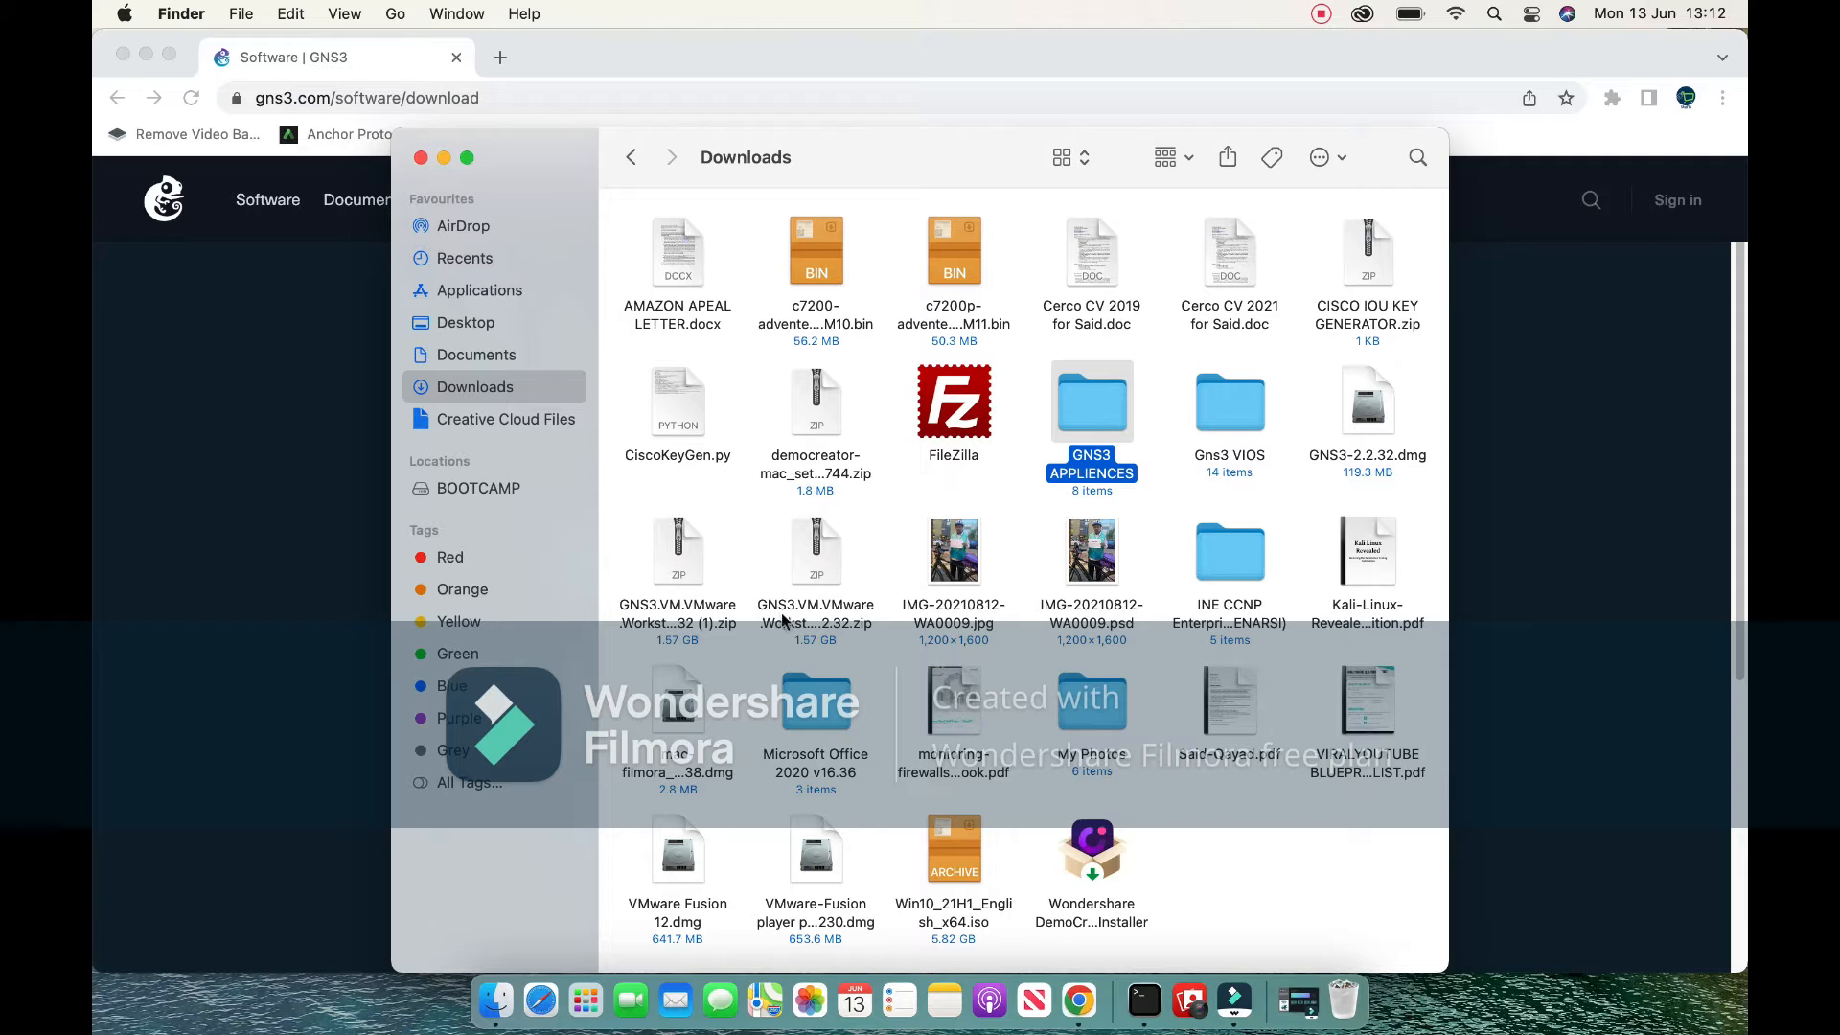
pyautogui.click(660, 628)
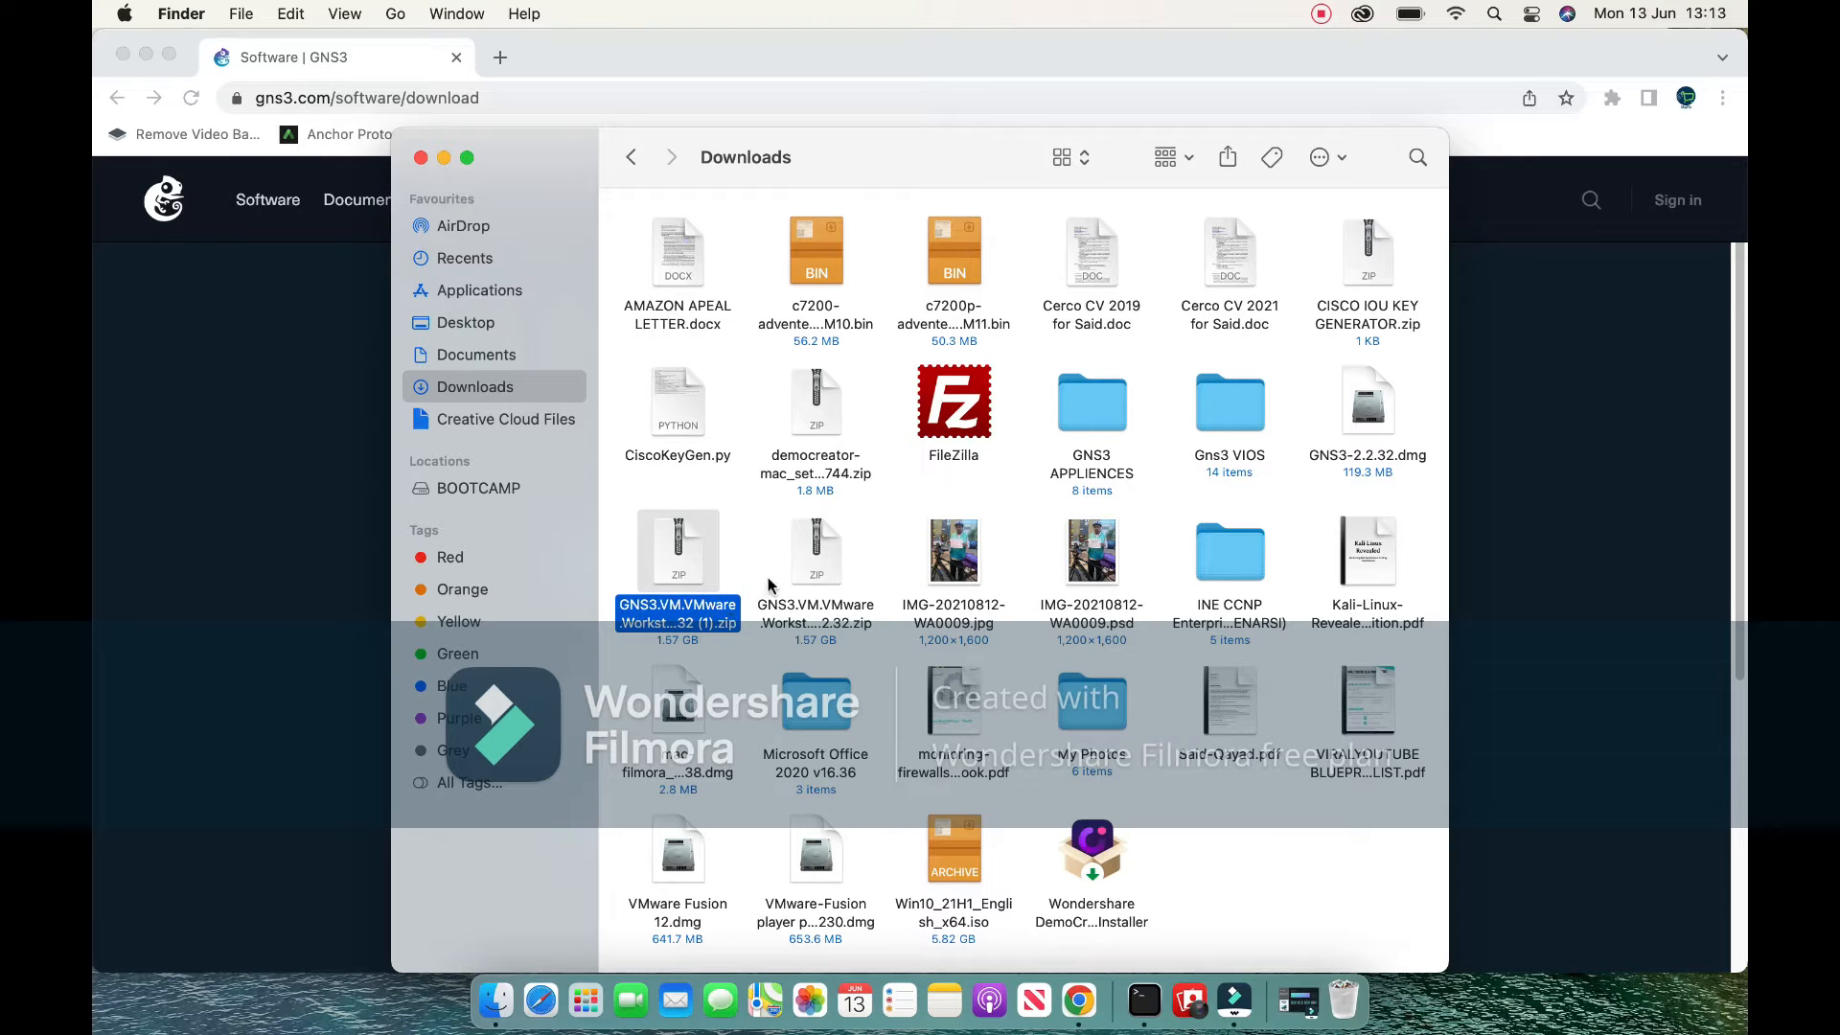
pyautogui.rightClick(805, 563)
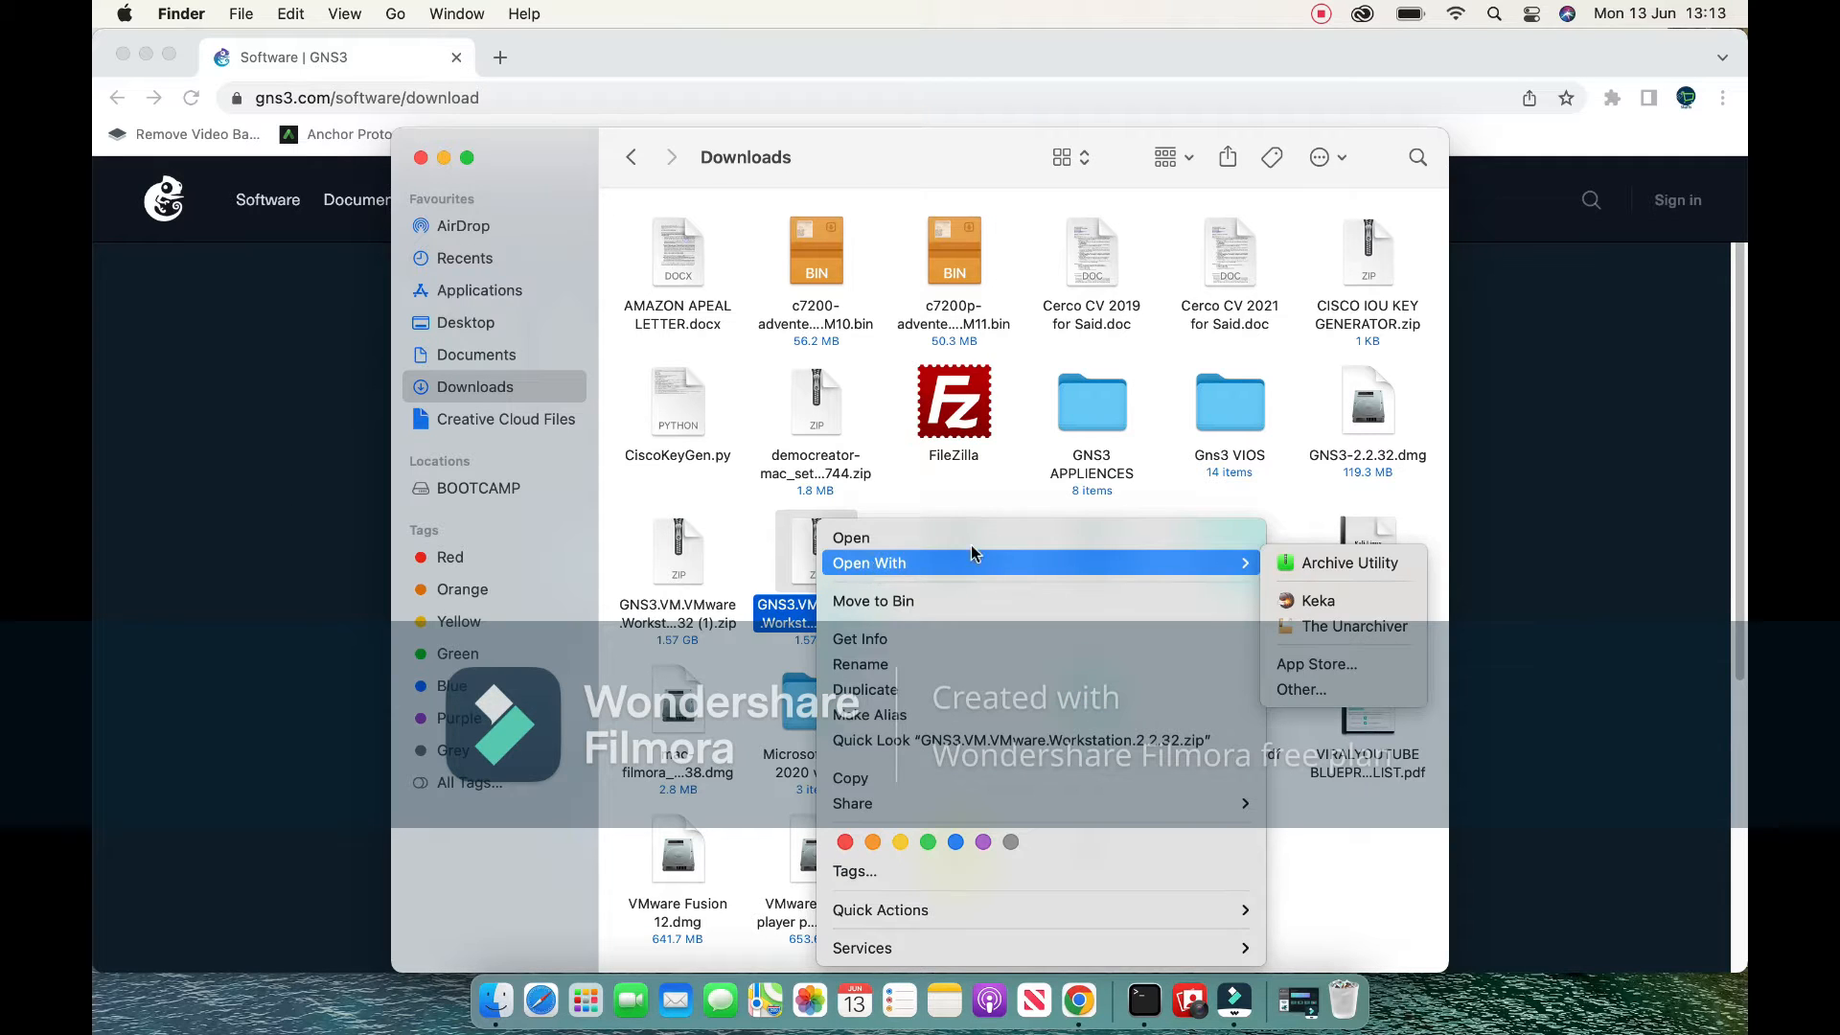
pyautogui.moveTo(1232, 562)
pyautogui.click(1332, 567)
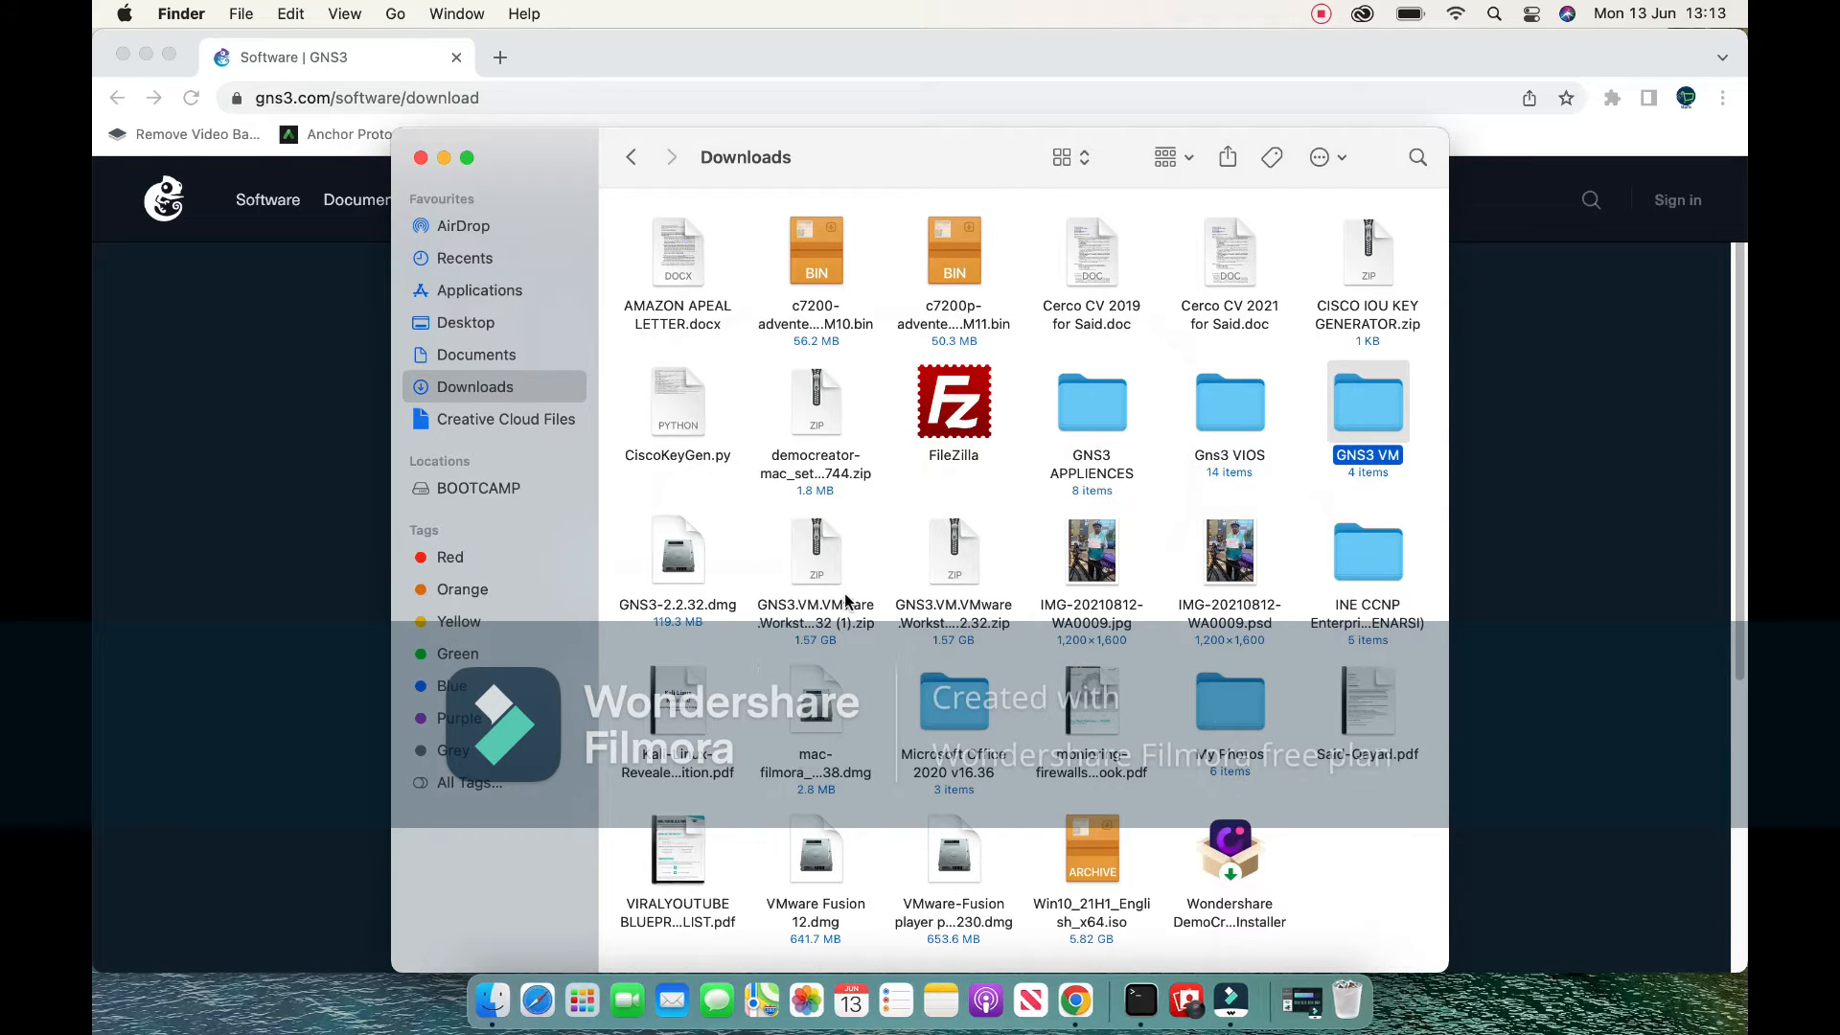
# Inspect the contents of the extracted GNS3 VM folder, go back to Downloads, and return to the browser.
pyautogui.doubleClick(1368, 422)
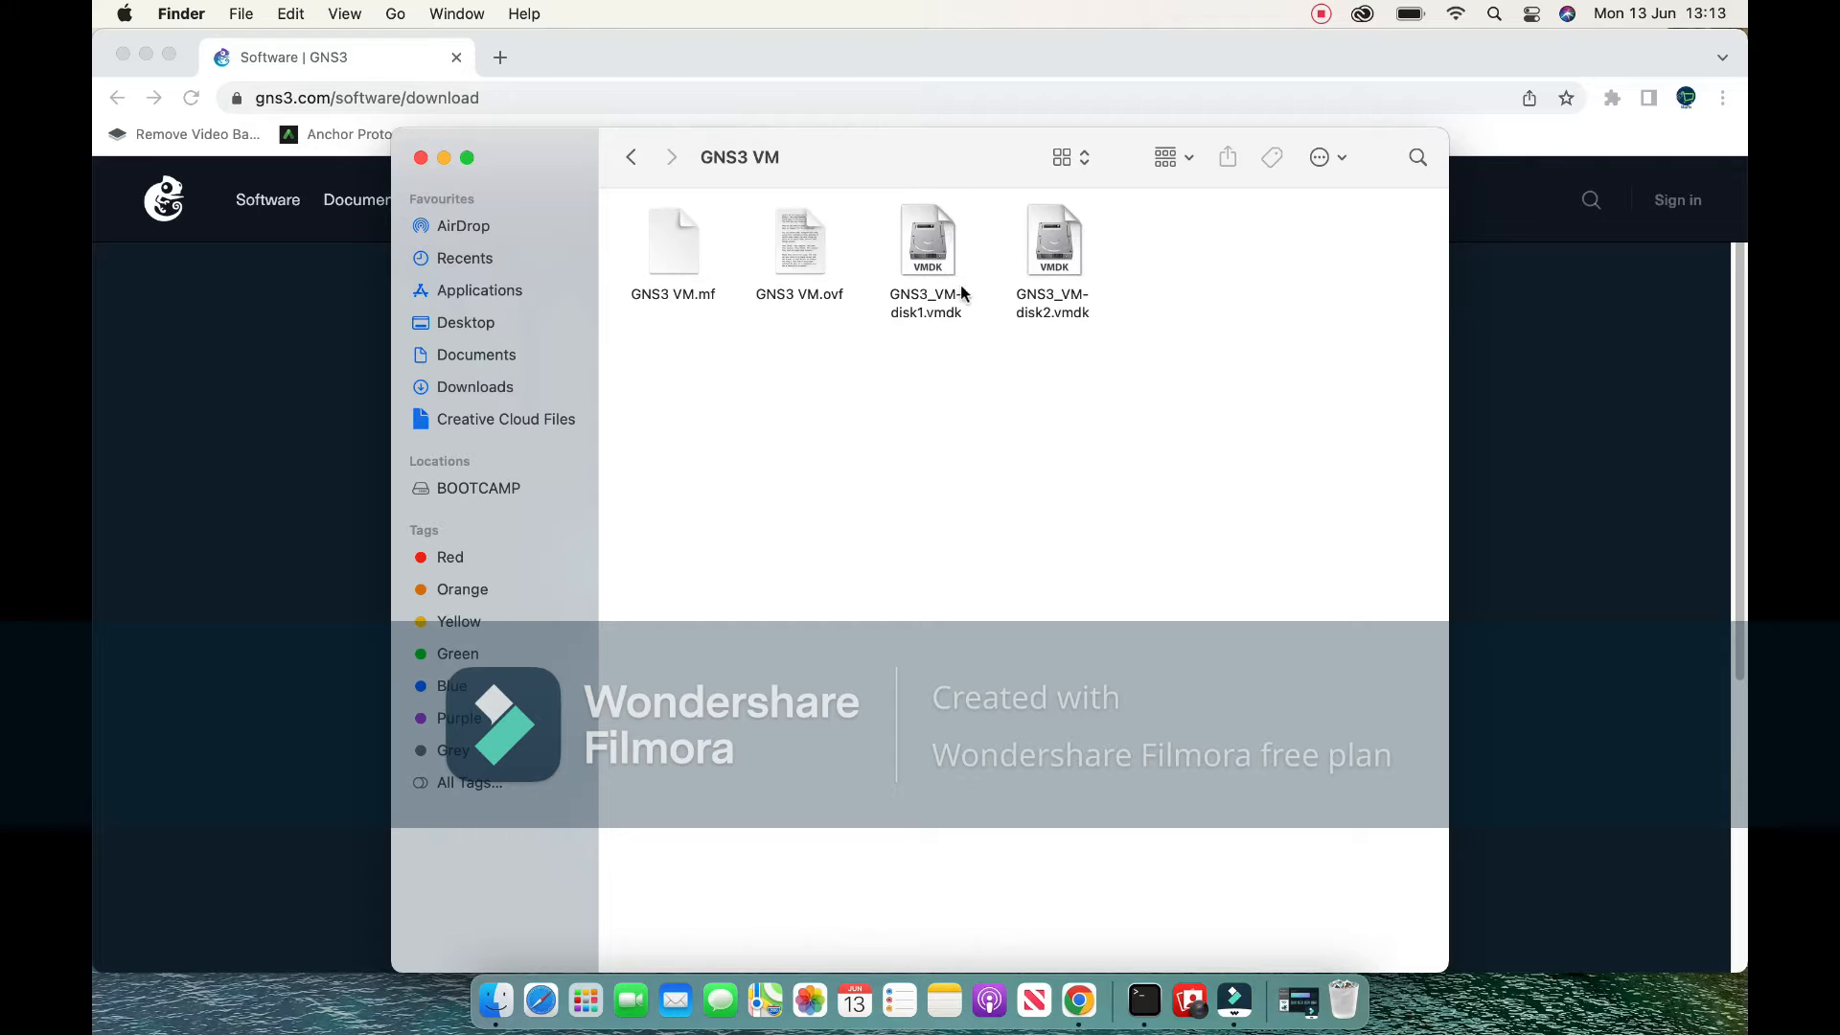
pyautogui.click(630, 158)
pyautogui.click(253, 370)
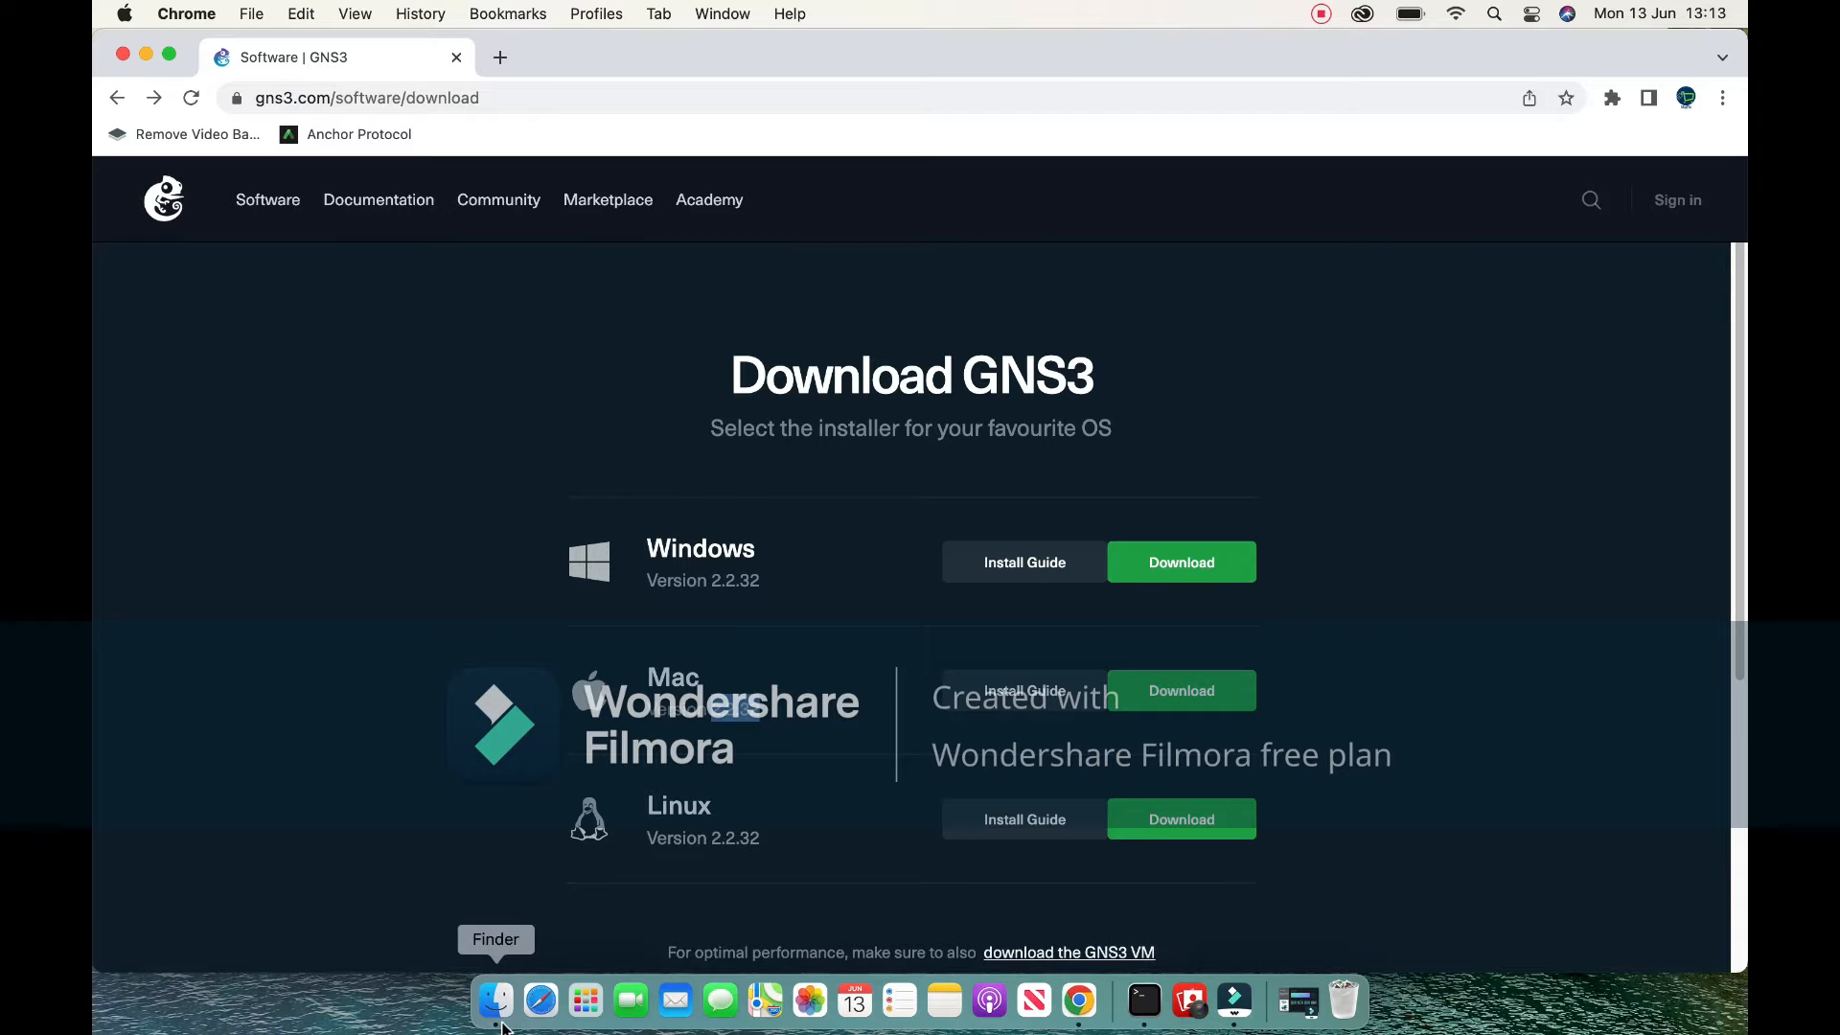
# Find the installed GNS3 application and move it from the Applications folder to the Bin.
pyautogui.click(586, 1001)
pyautogui.moveTo(822, 676); pyautogui.dragTo(549, 726)
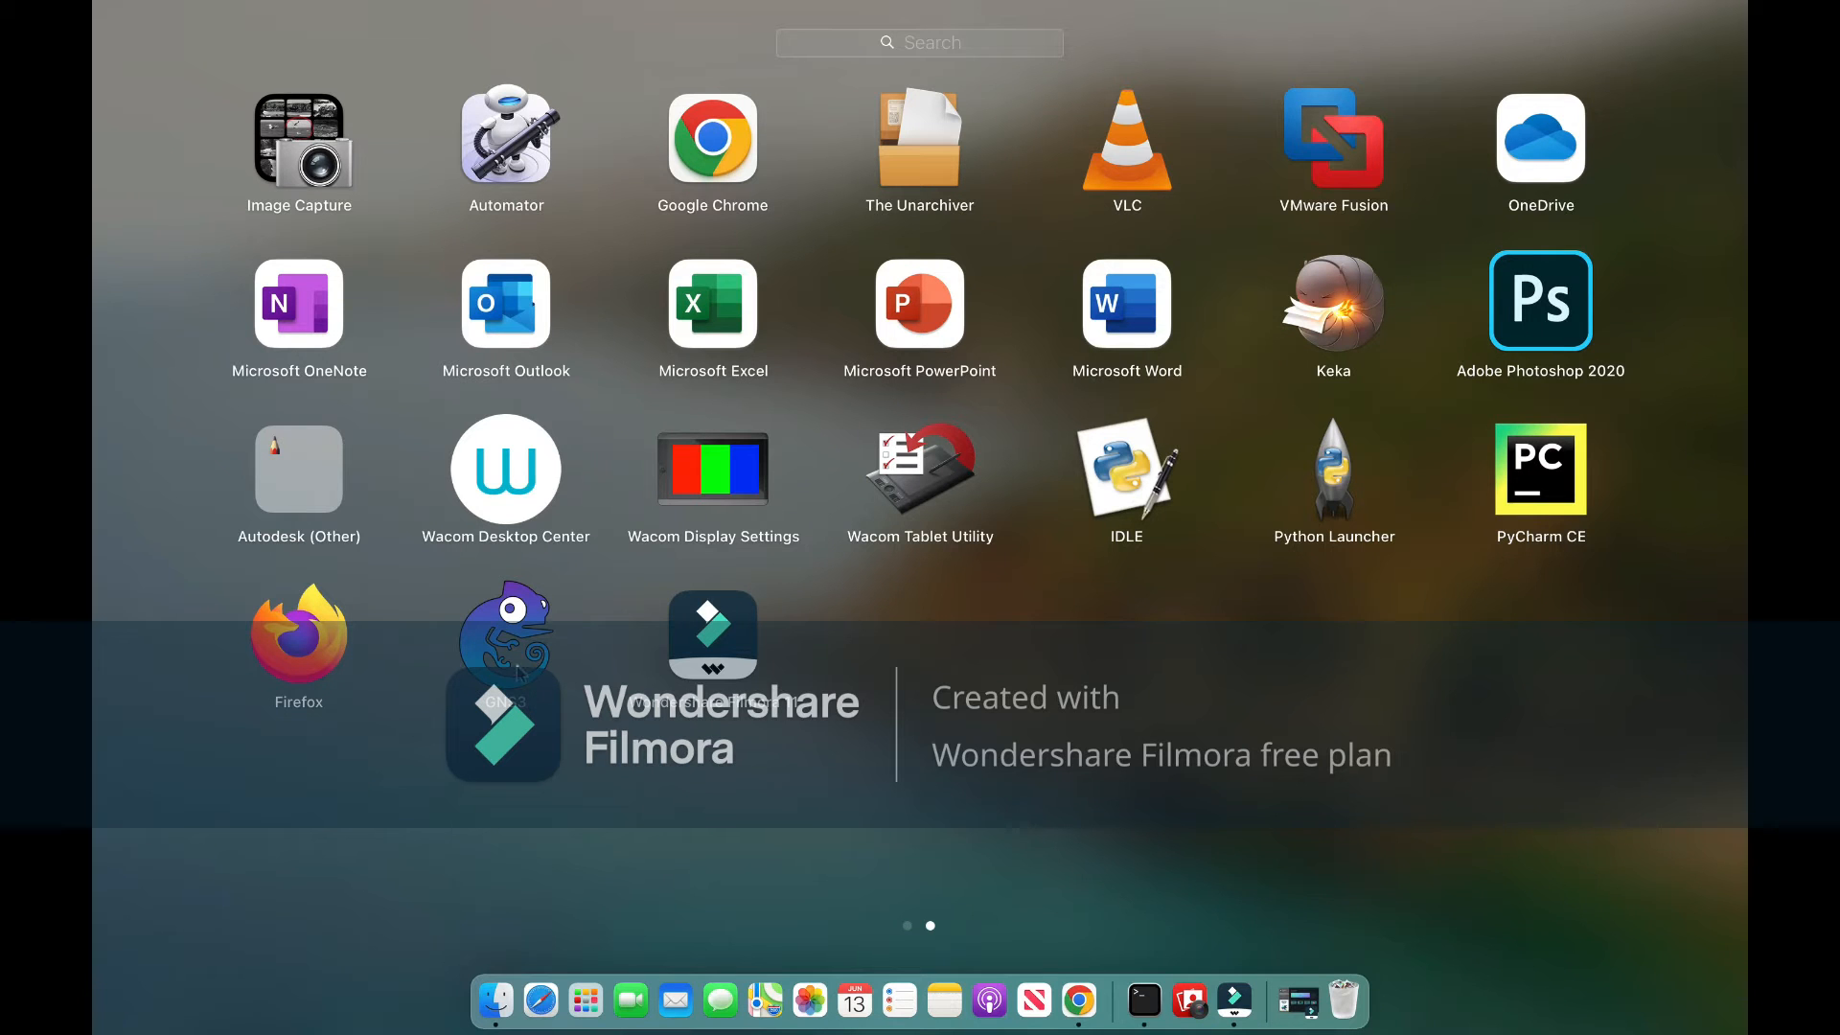
pyautogui.click(496, 999)
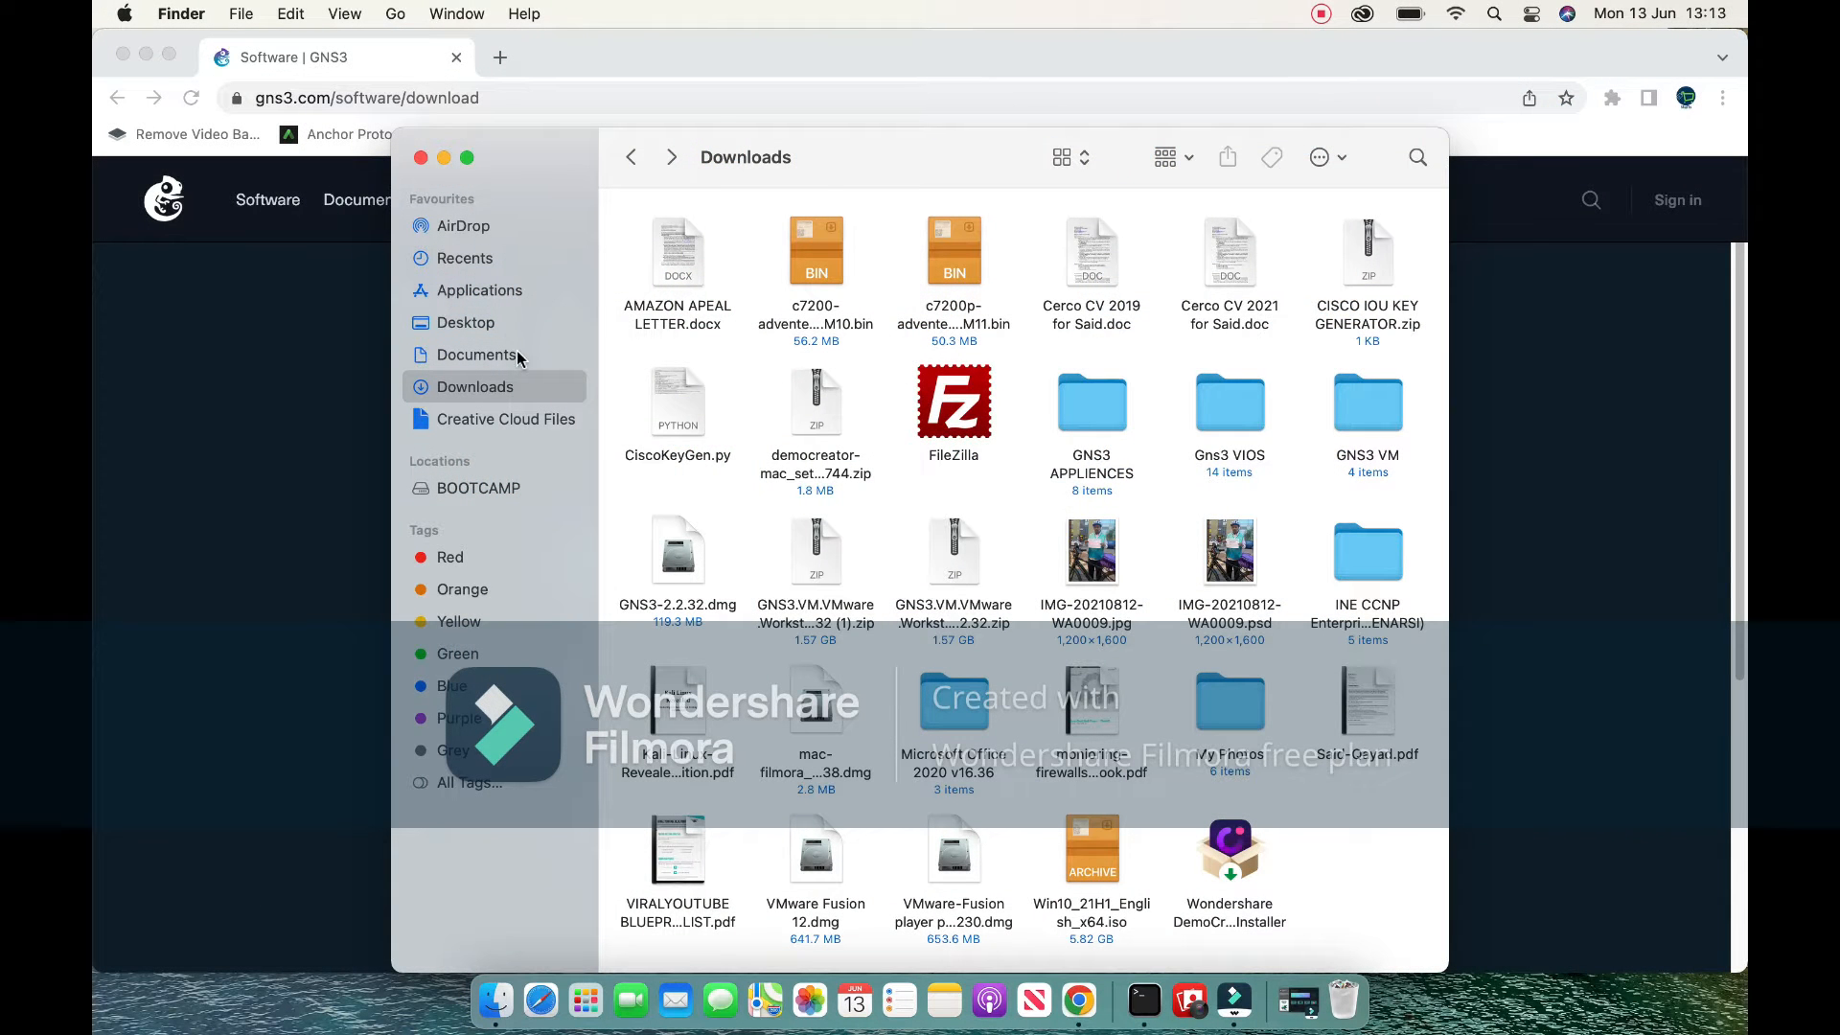
pyautogui.click(503, 290)
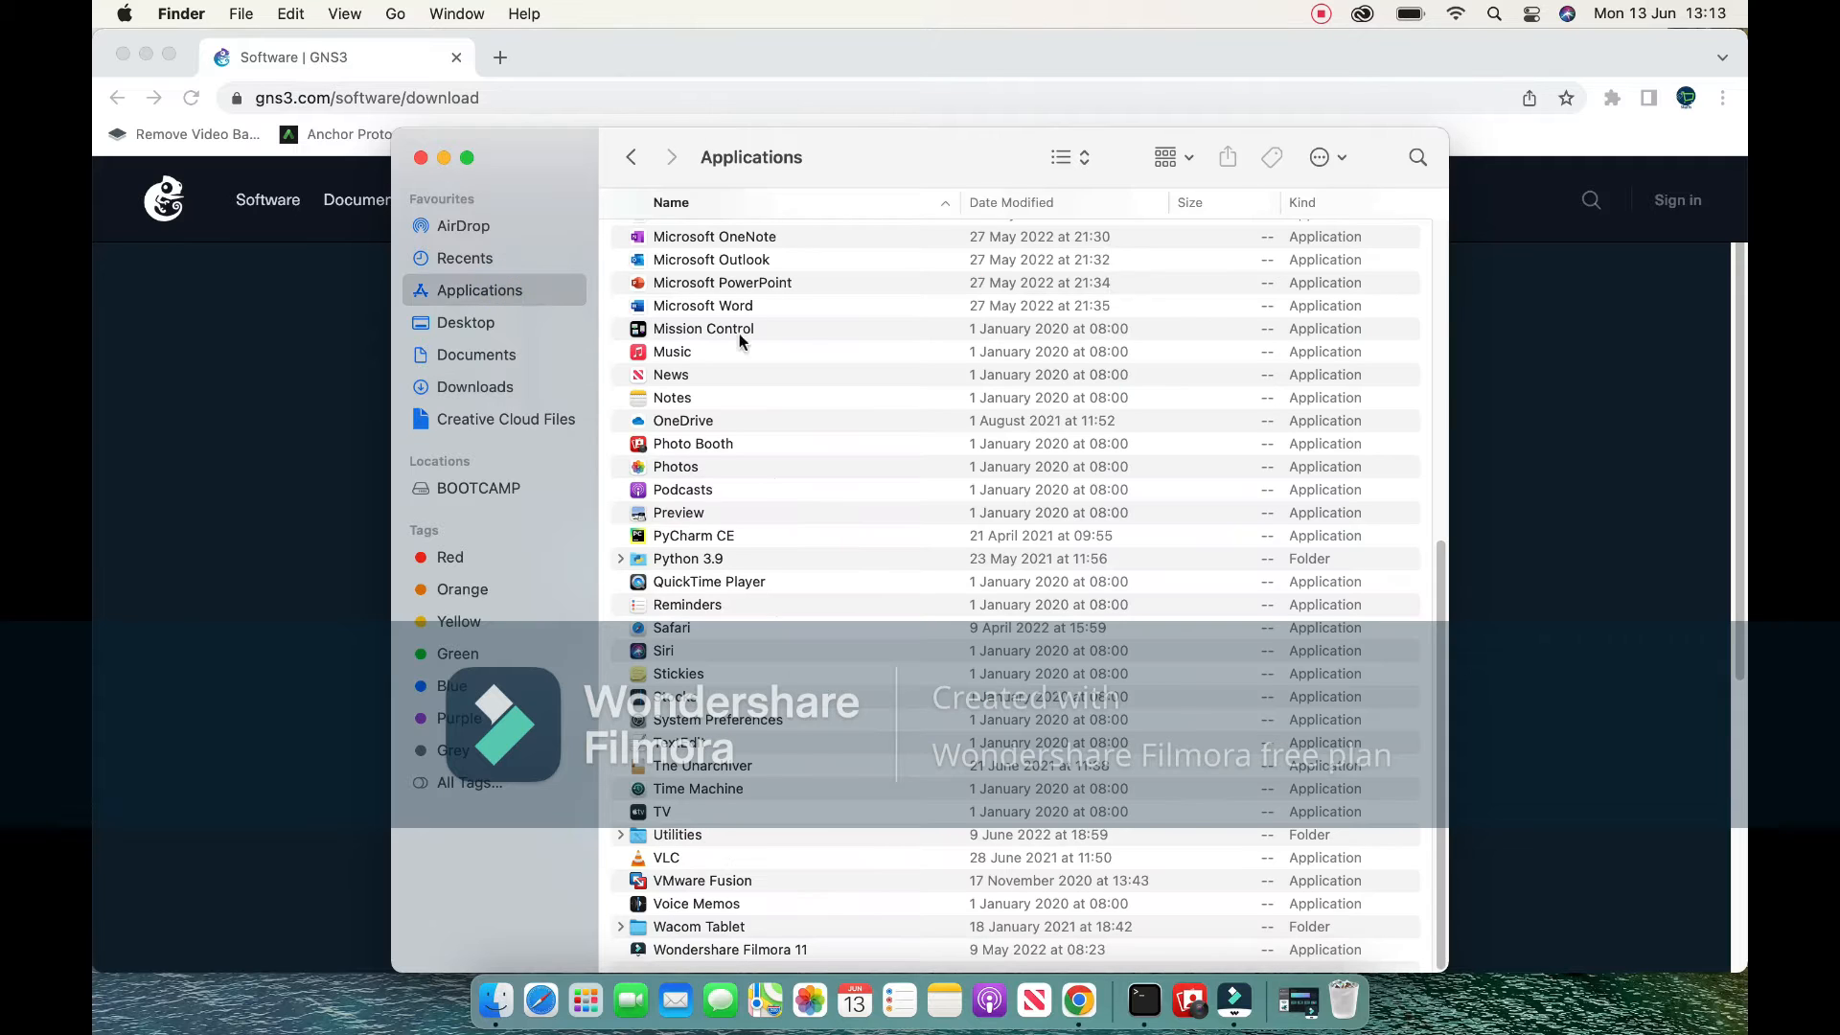
pyautogui.click(706, 601)
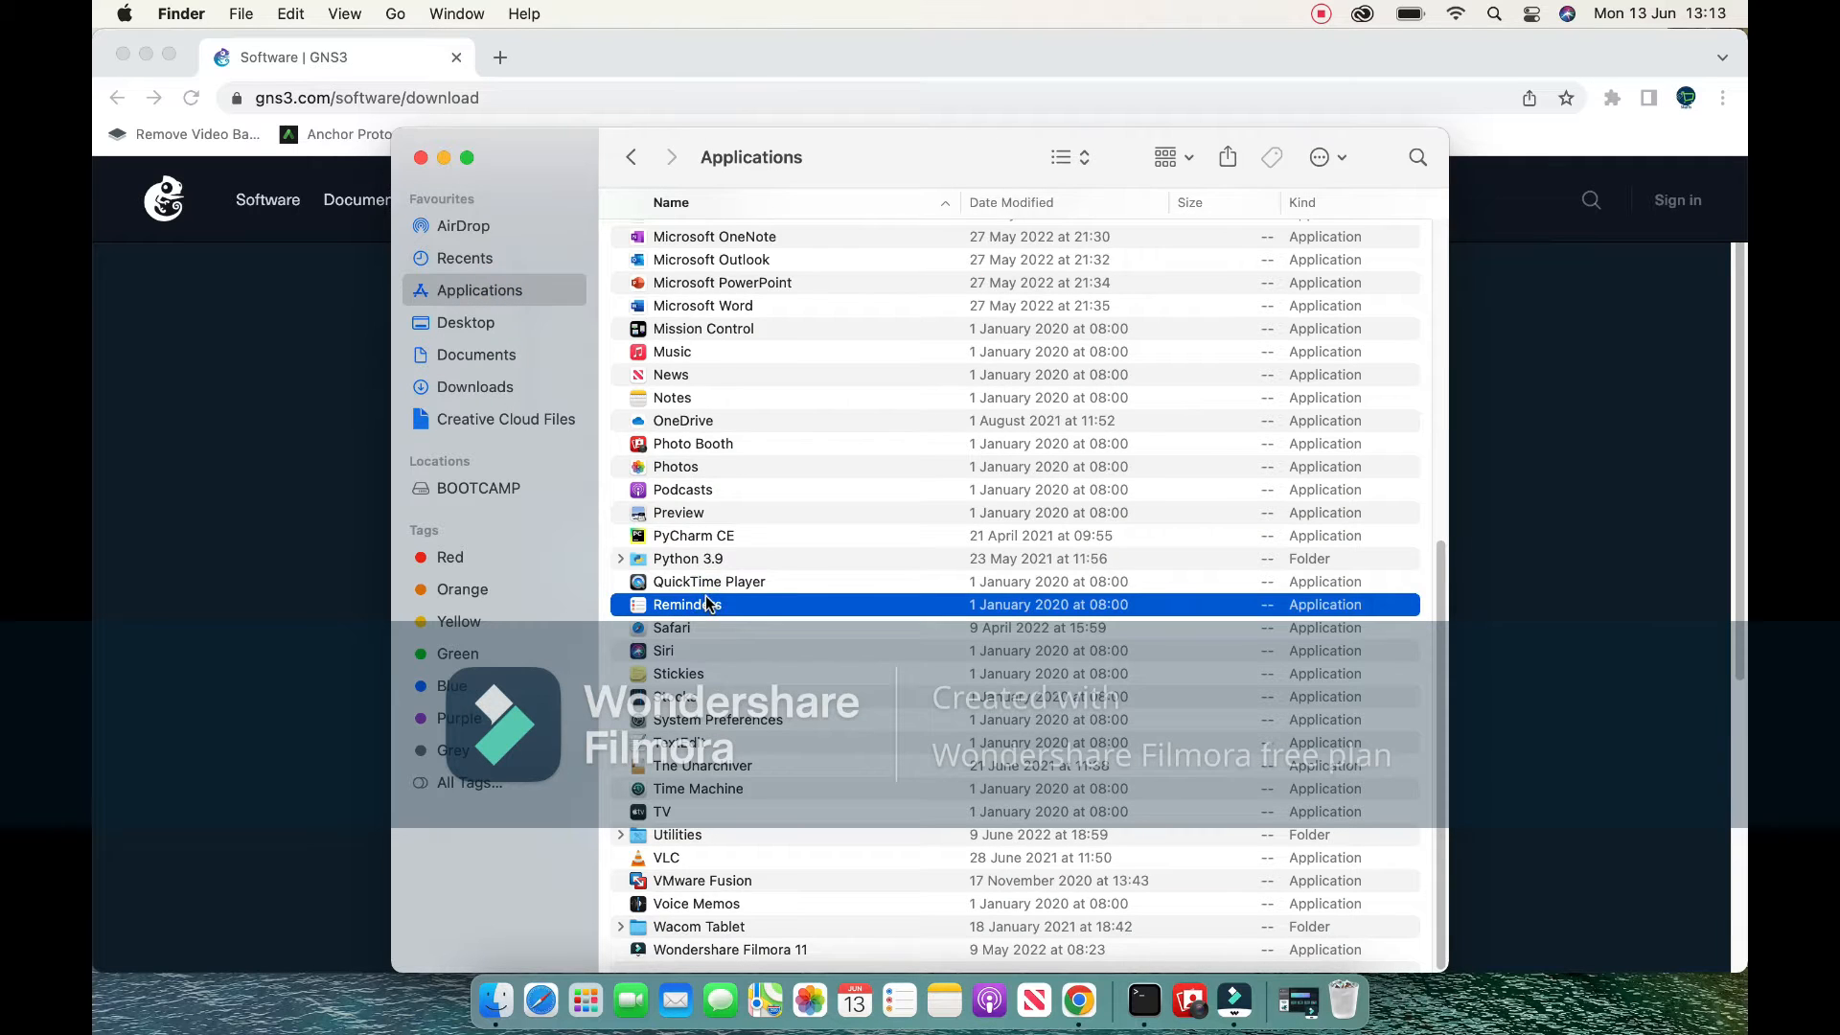
pyautogui.press('g')
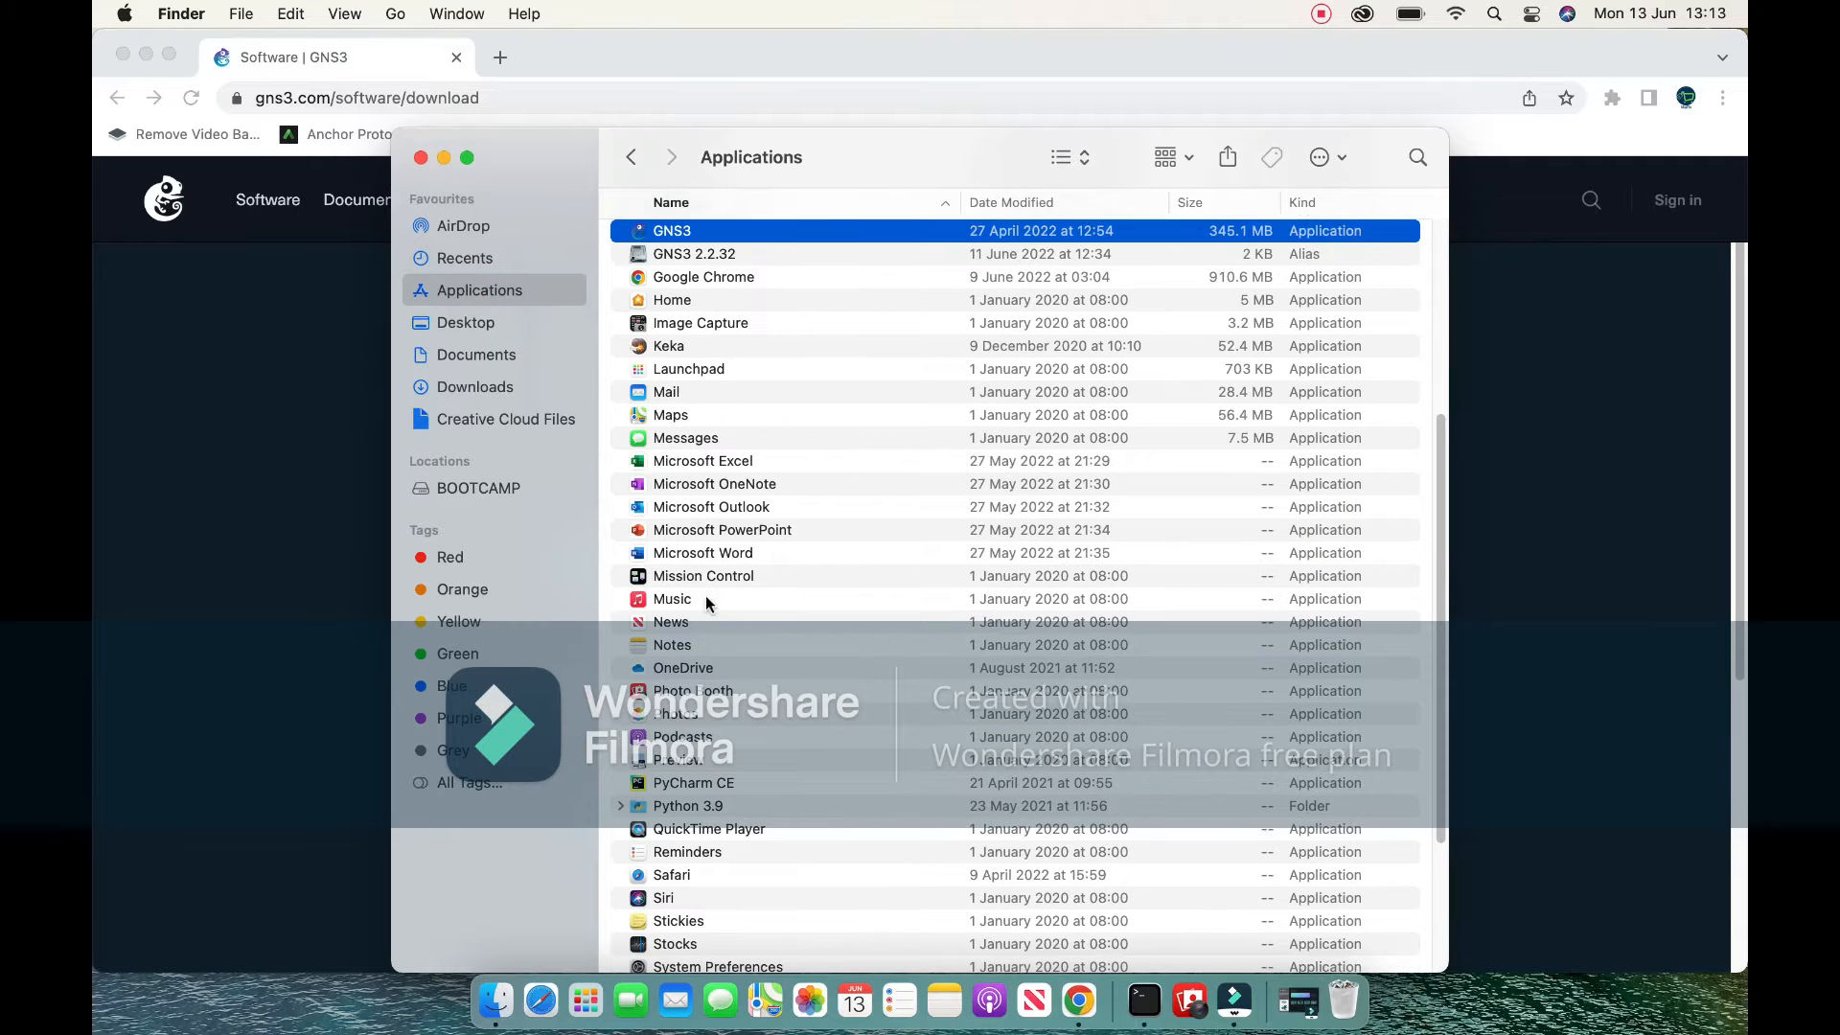
pyautogui.rightClick(837, 226)
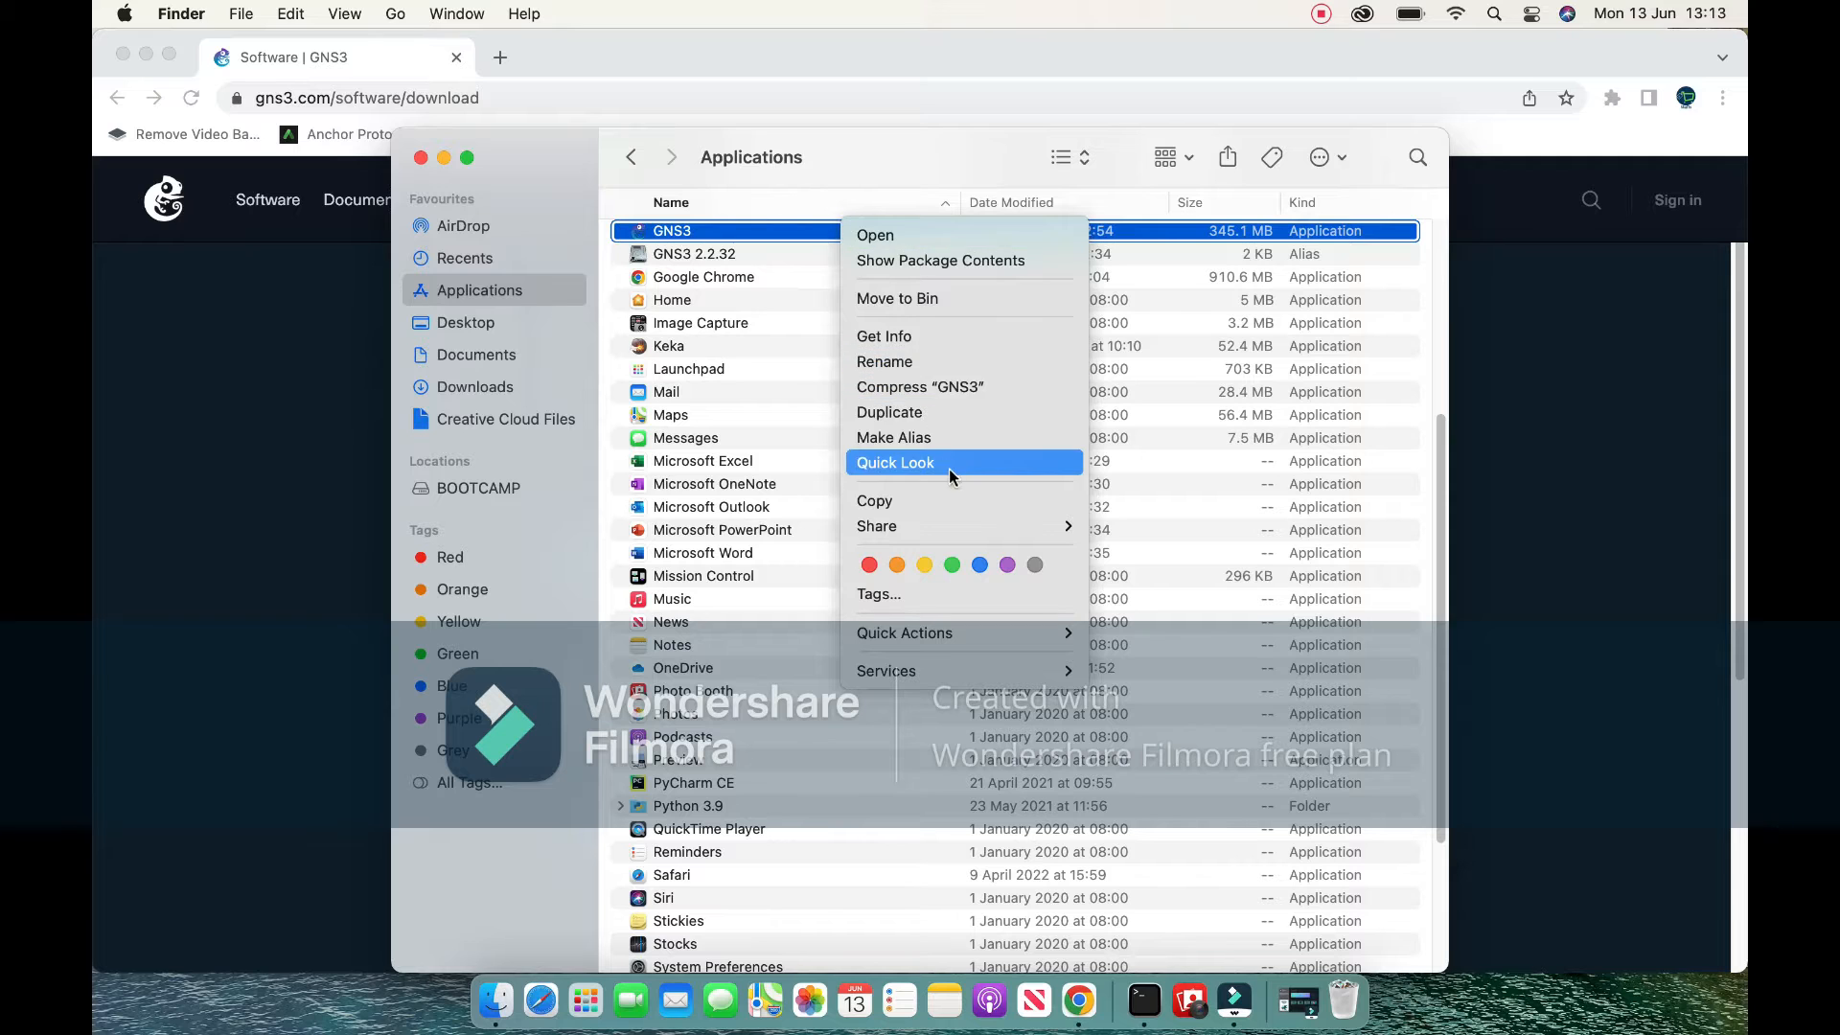
pyautogui.click(940, 303)
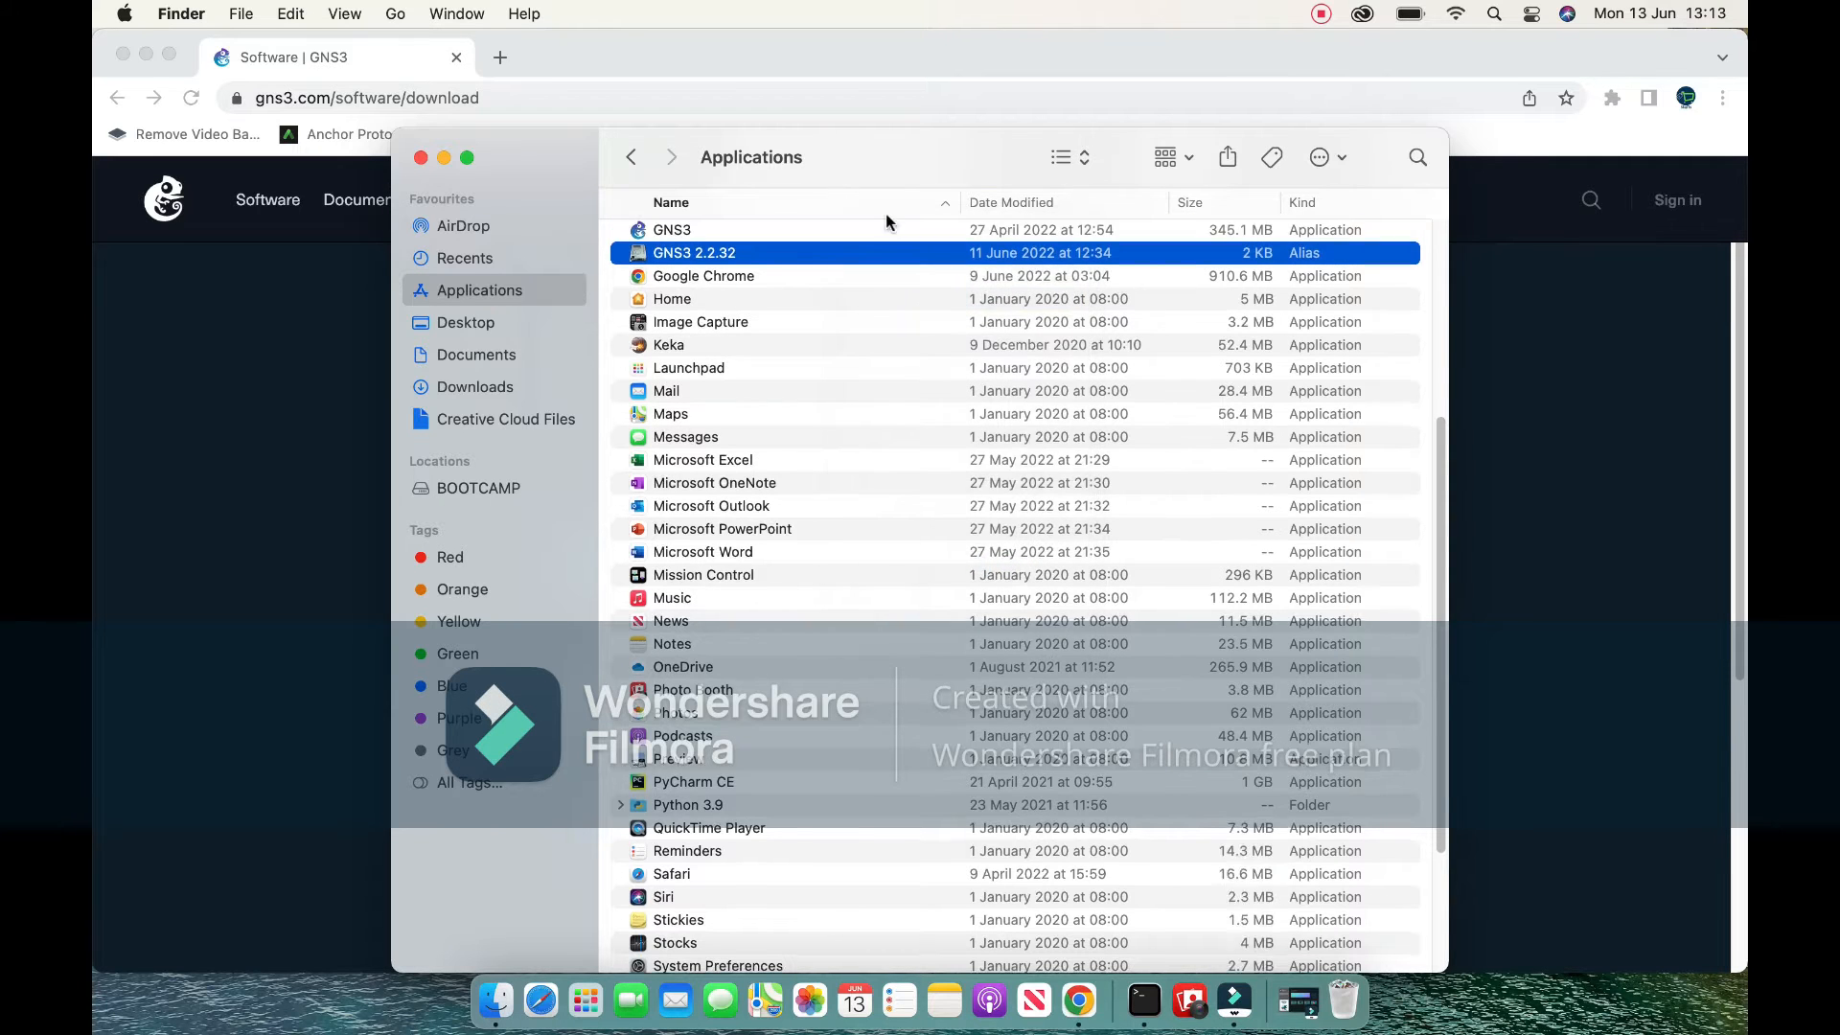
# Close the Applications folder window and the browser window with the GNS3 download page.
pyautogui.scroll(5, 778, 345)
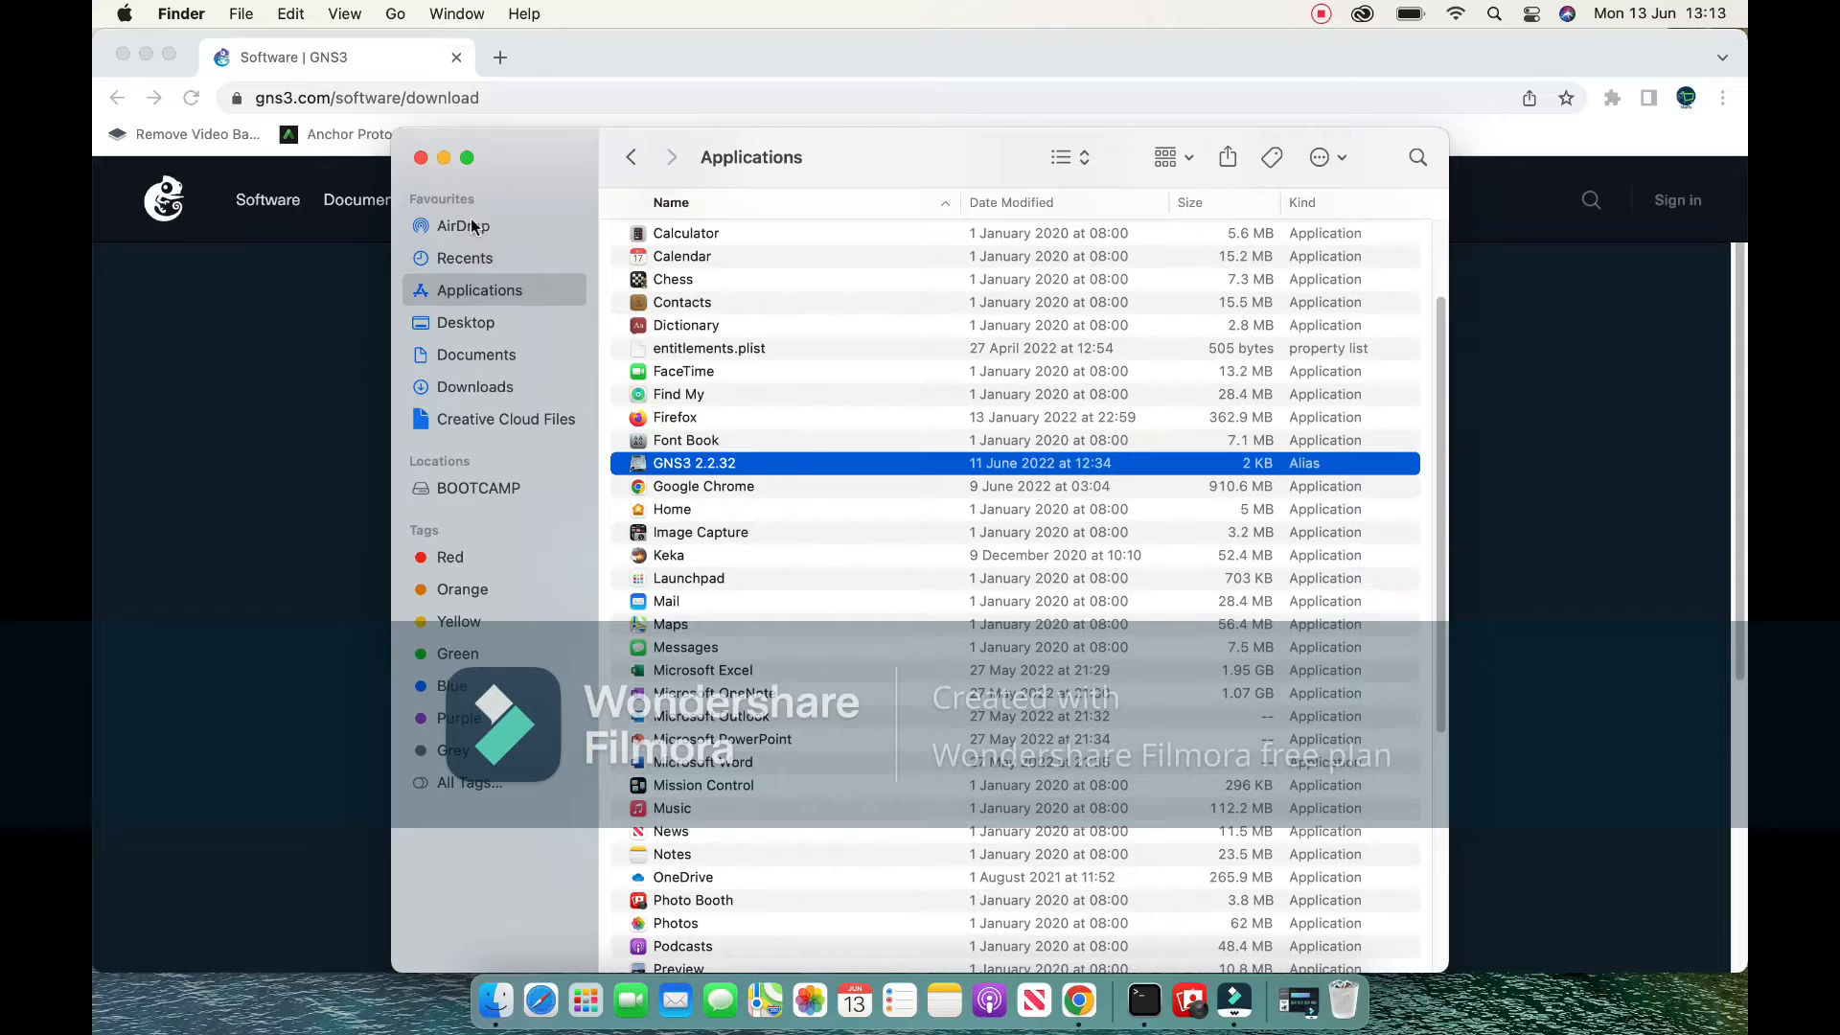
pyautogui.click(422, 157)
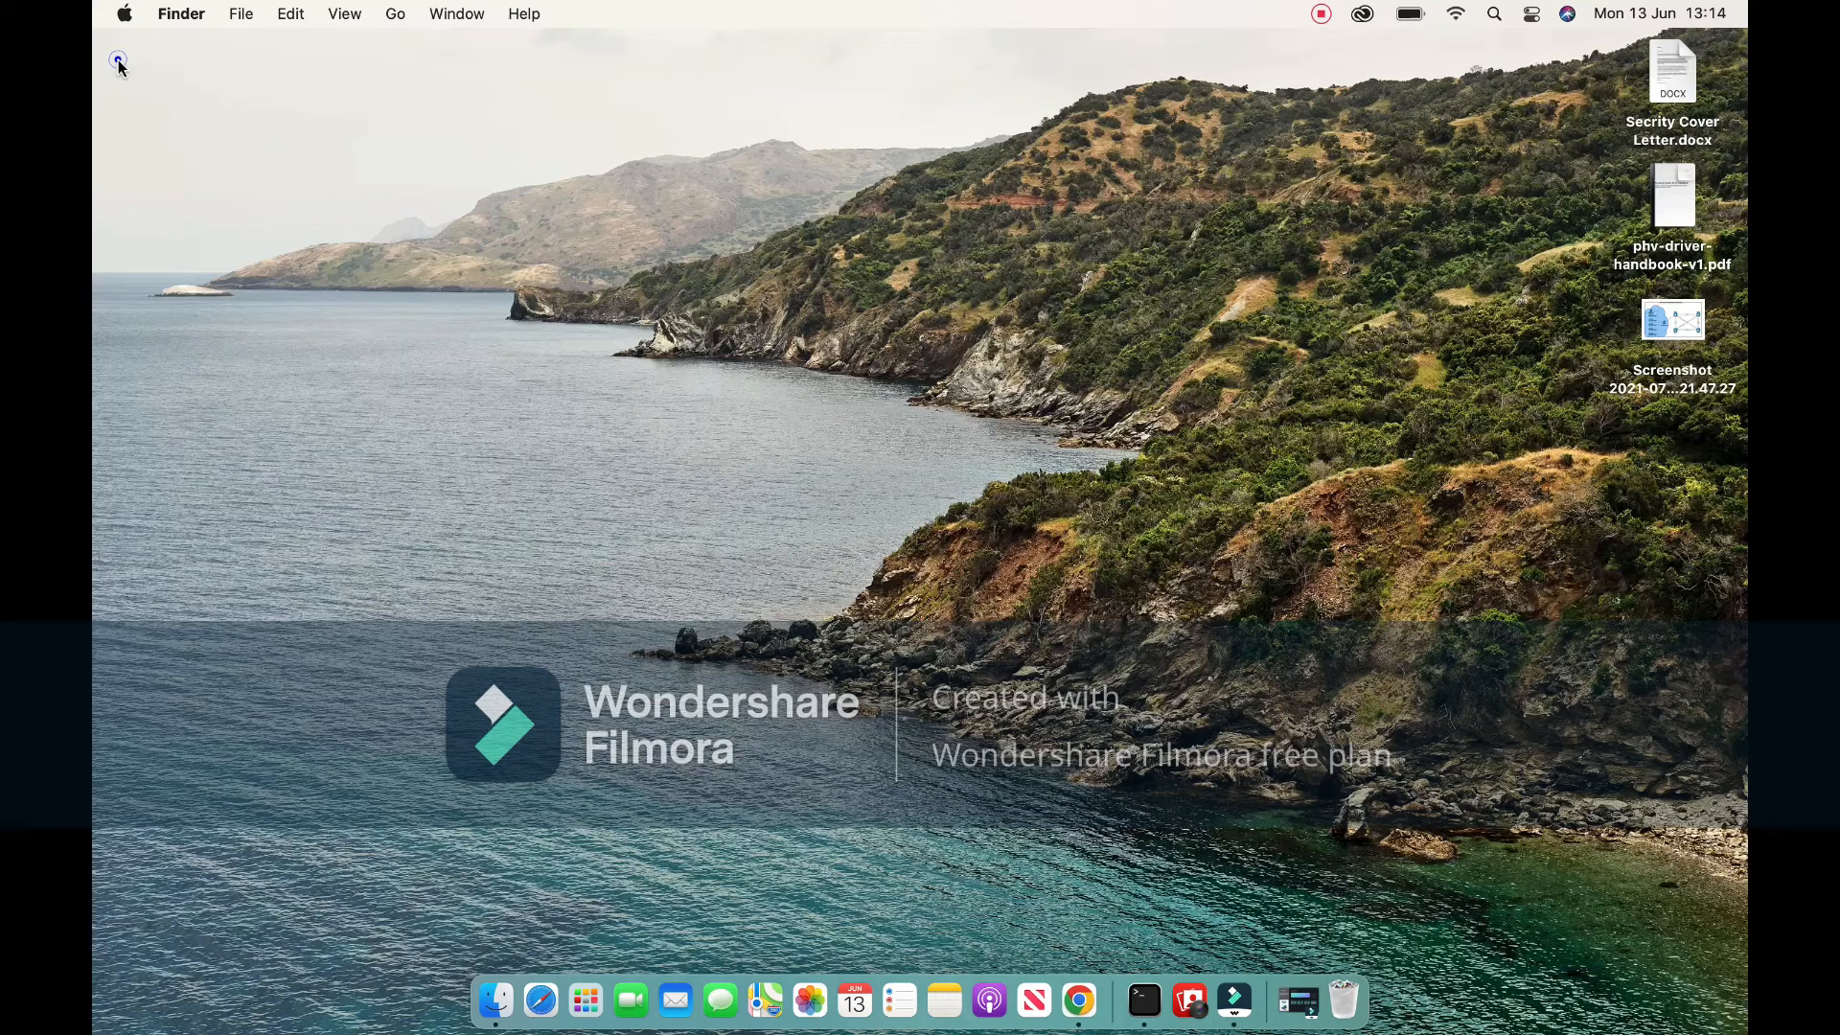
pyautogui.click(123, 55)
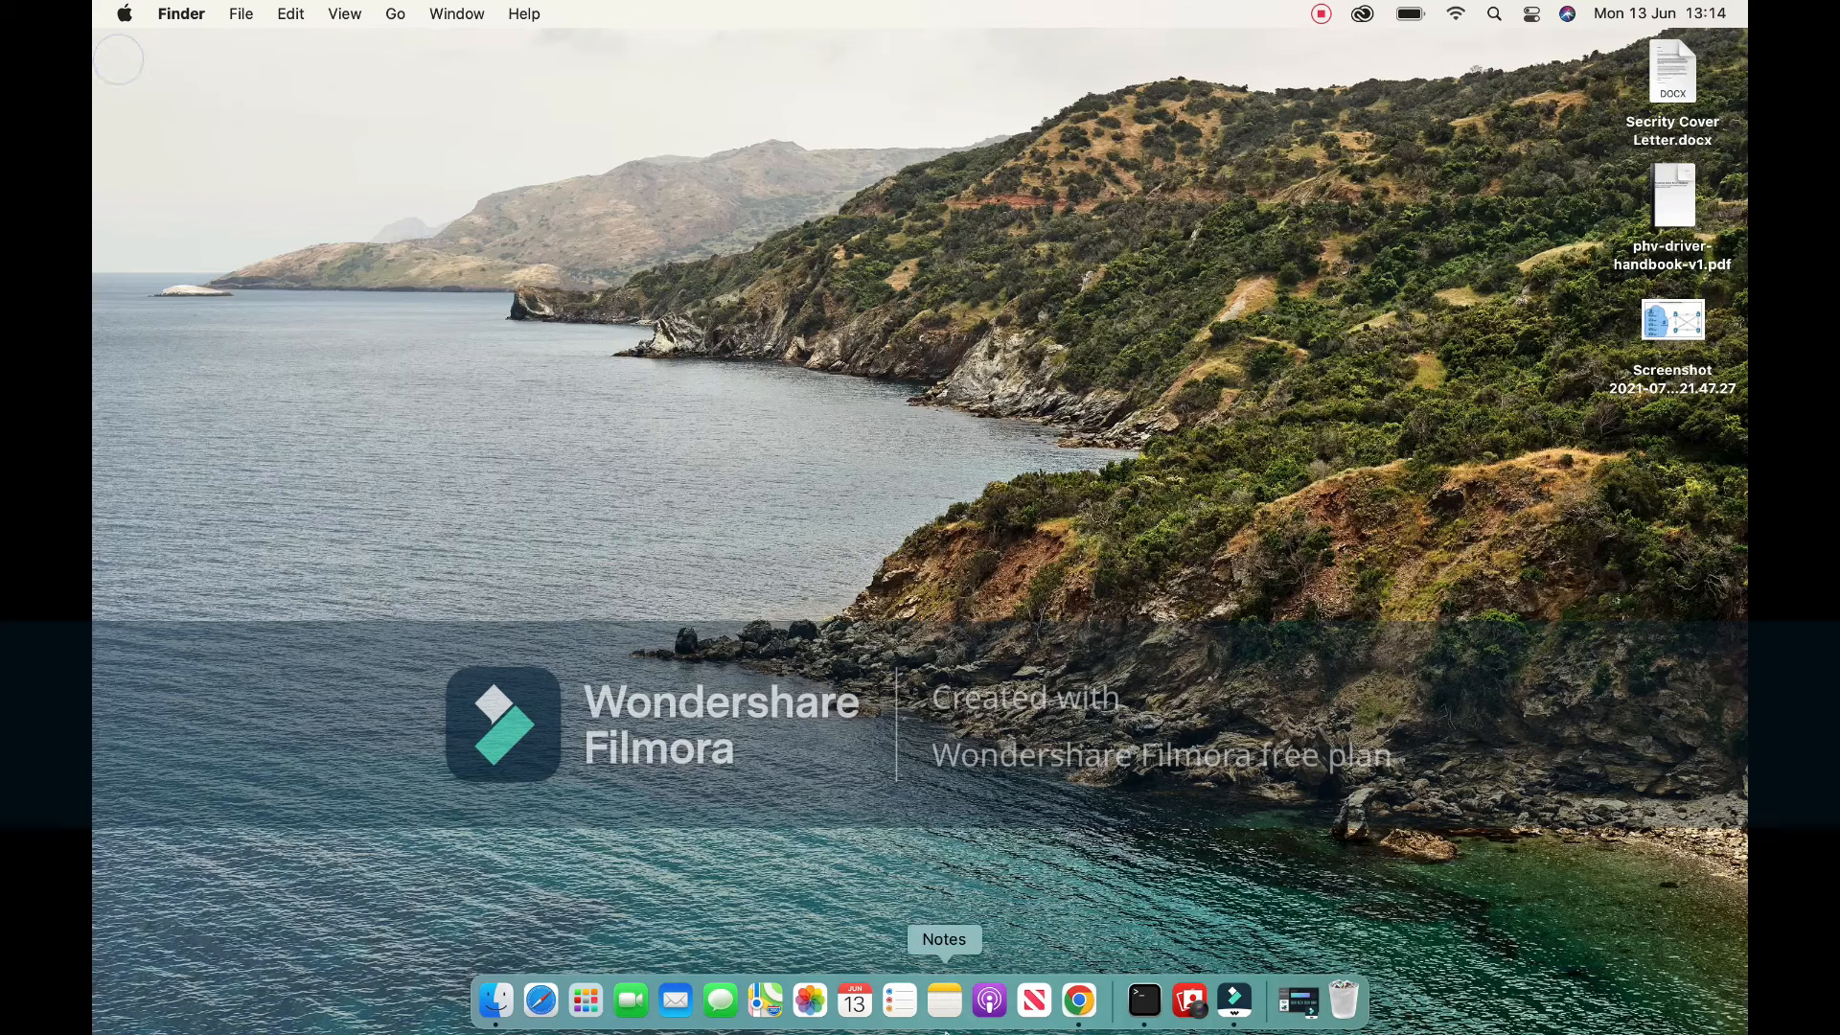
# Open the Downloads folder, look through Launchpad for any remaining GNS3 application, and return to Downloads.
pyautogui.click(496, 1001)
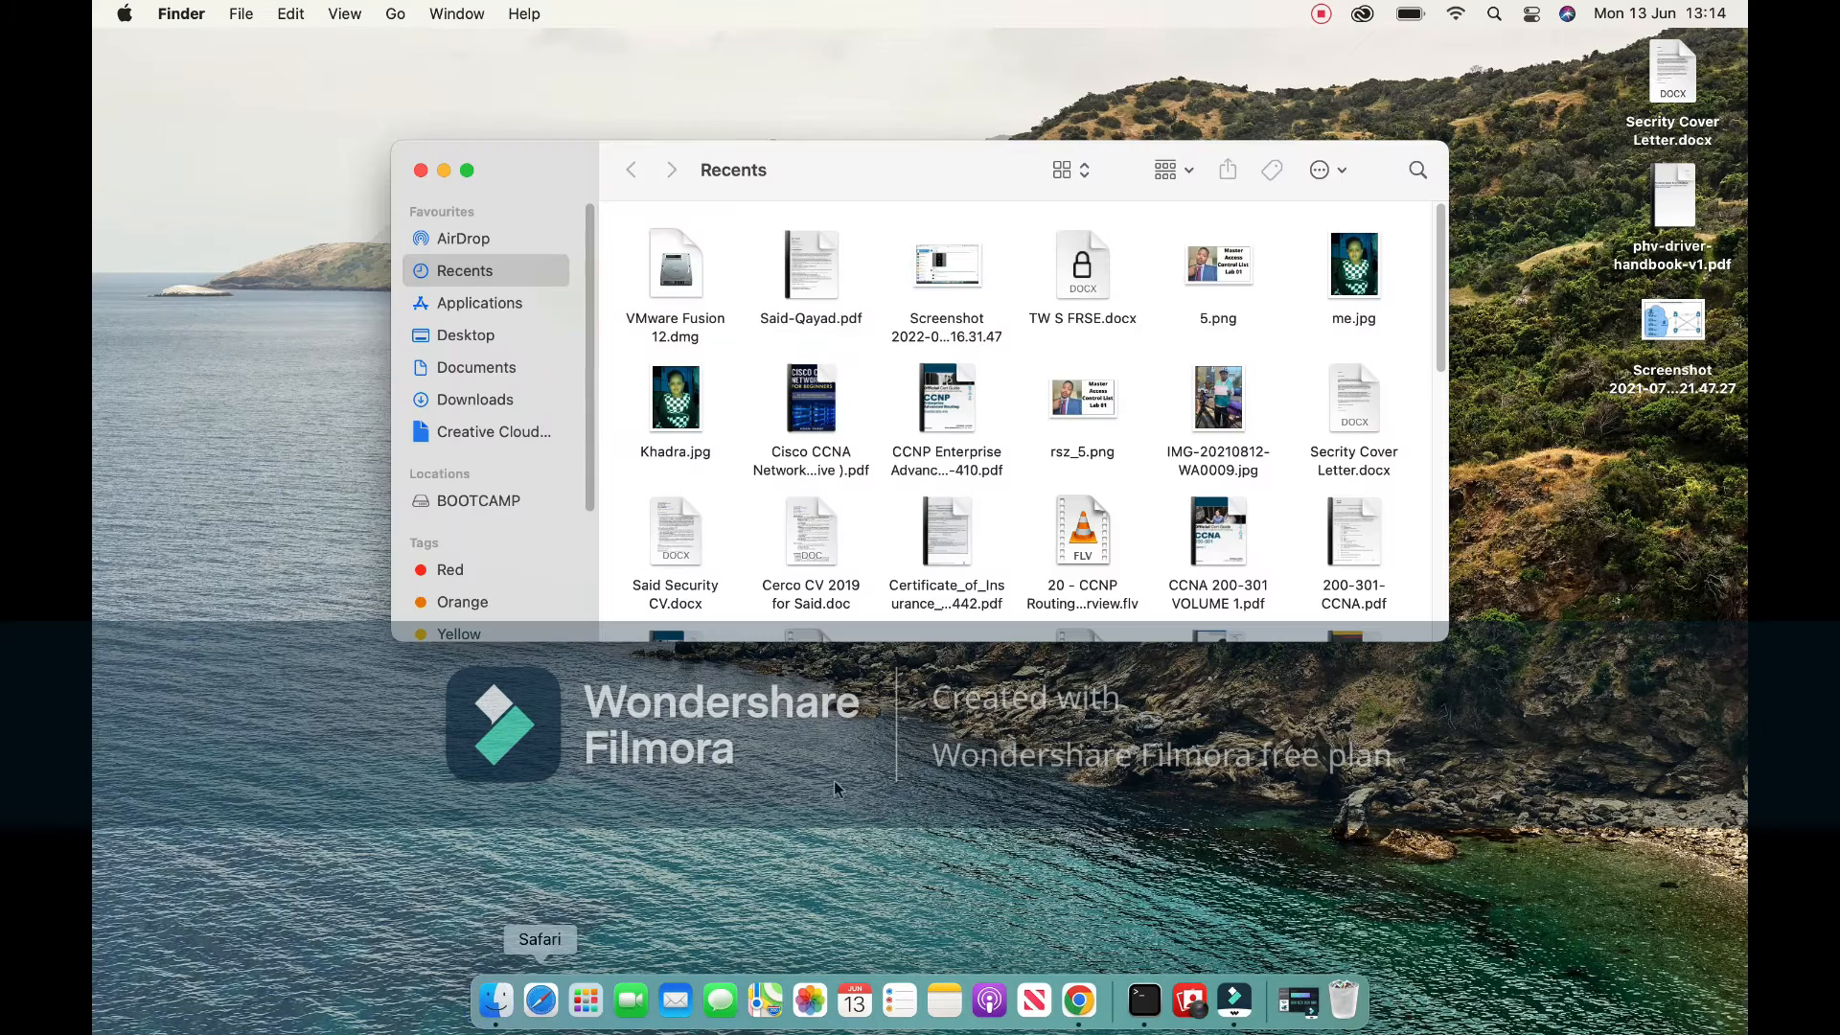
pyautogui.click(485, 407)
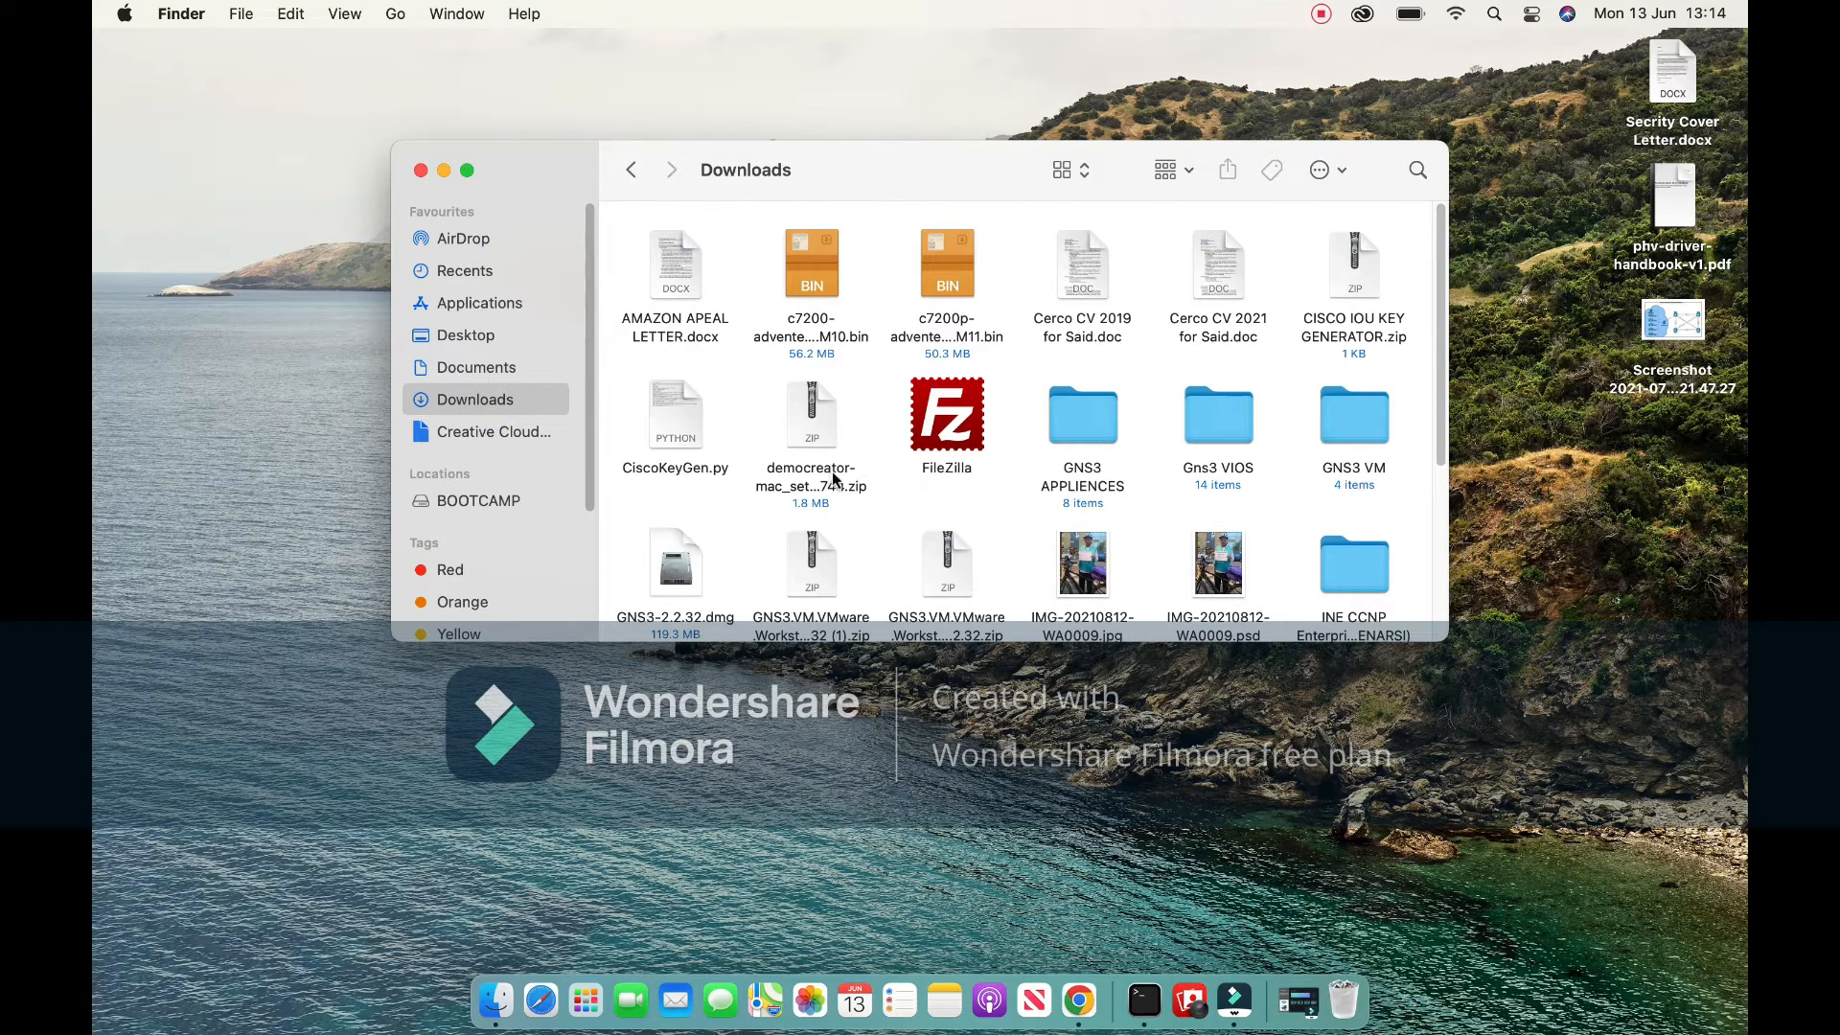
pyautogui.click(585, 1001)
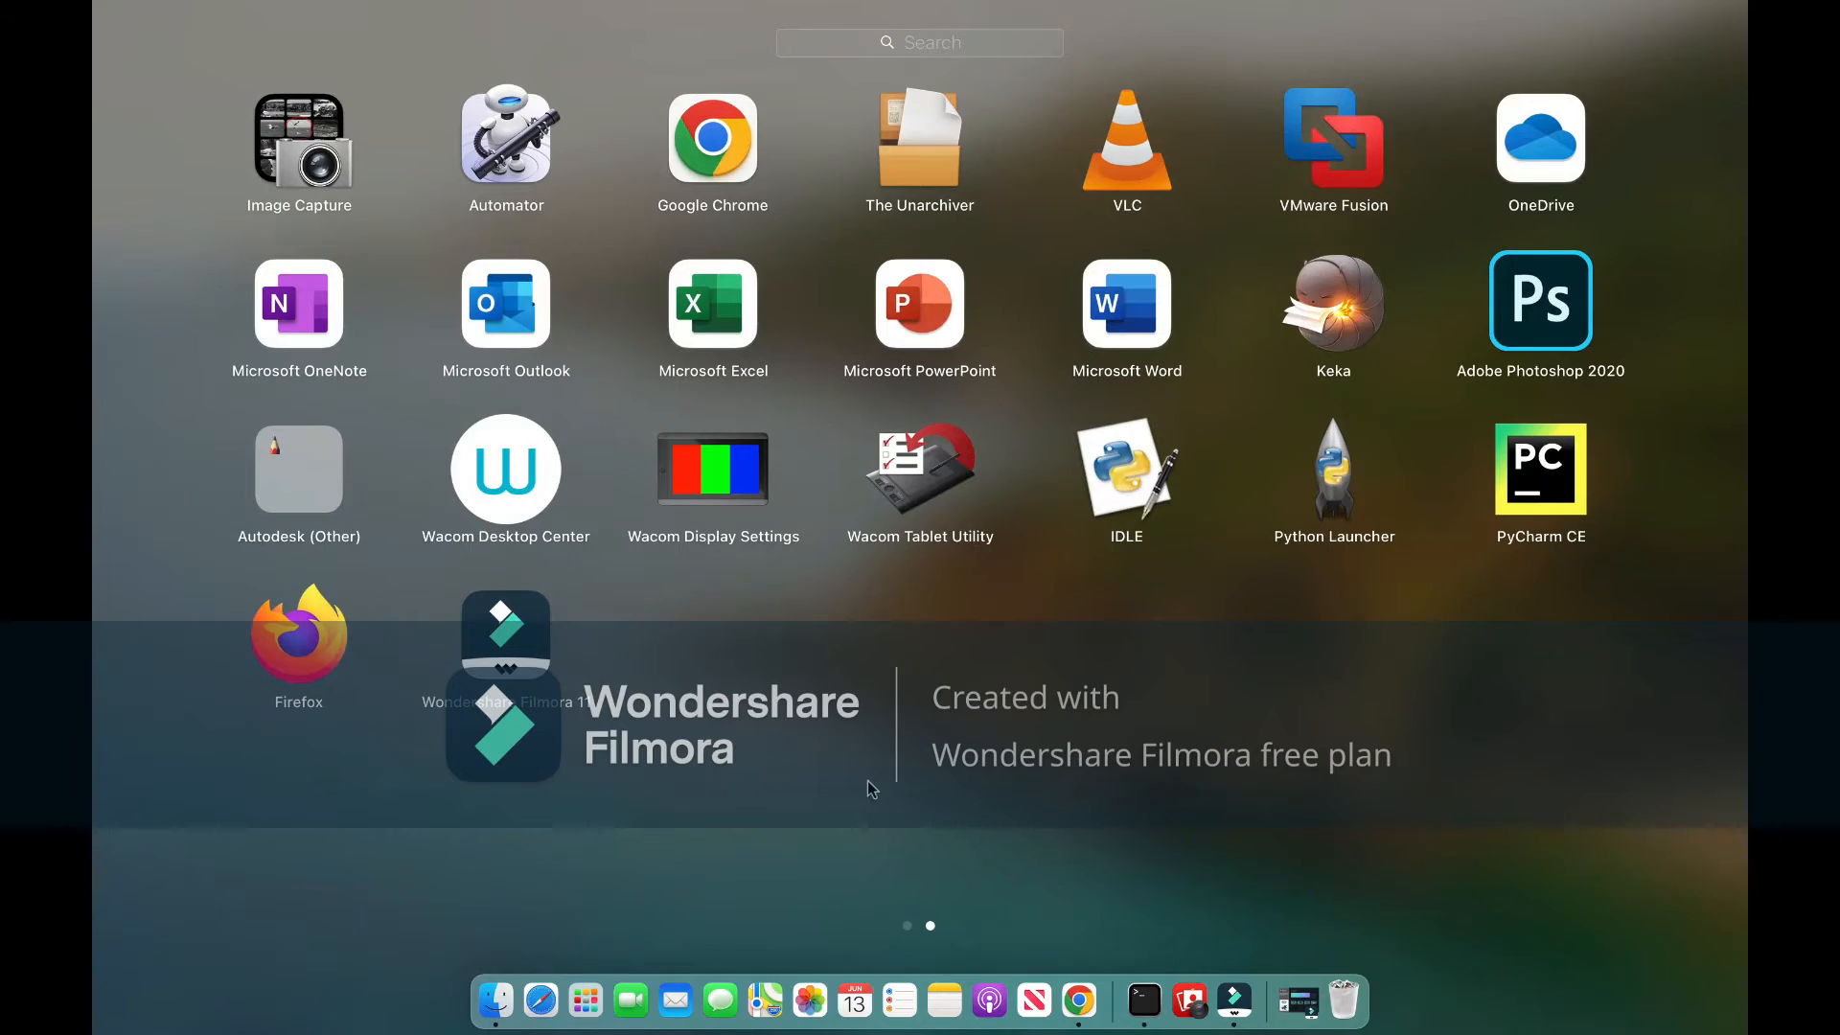
pyautogui.click(498, 1001)
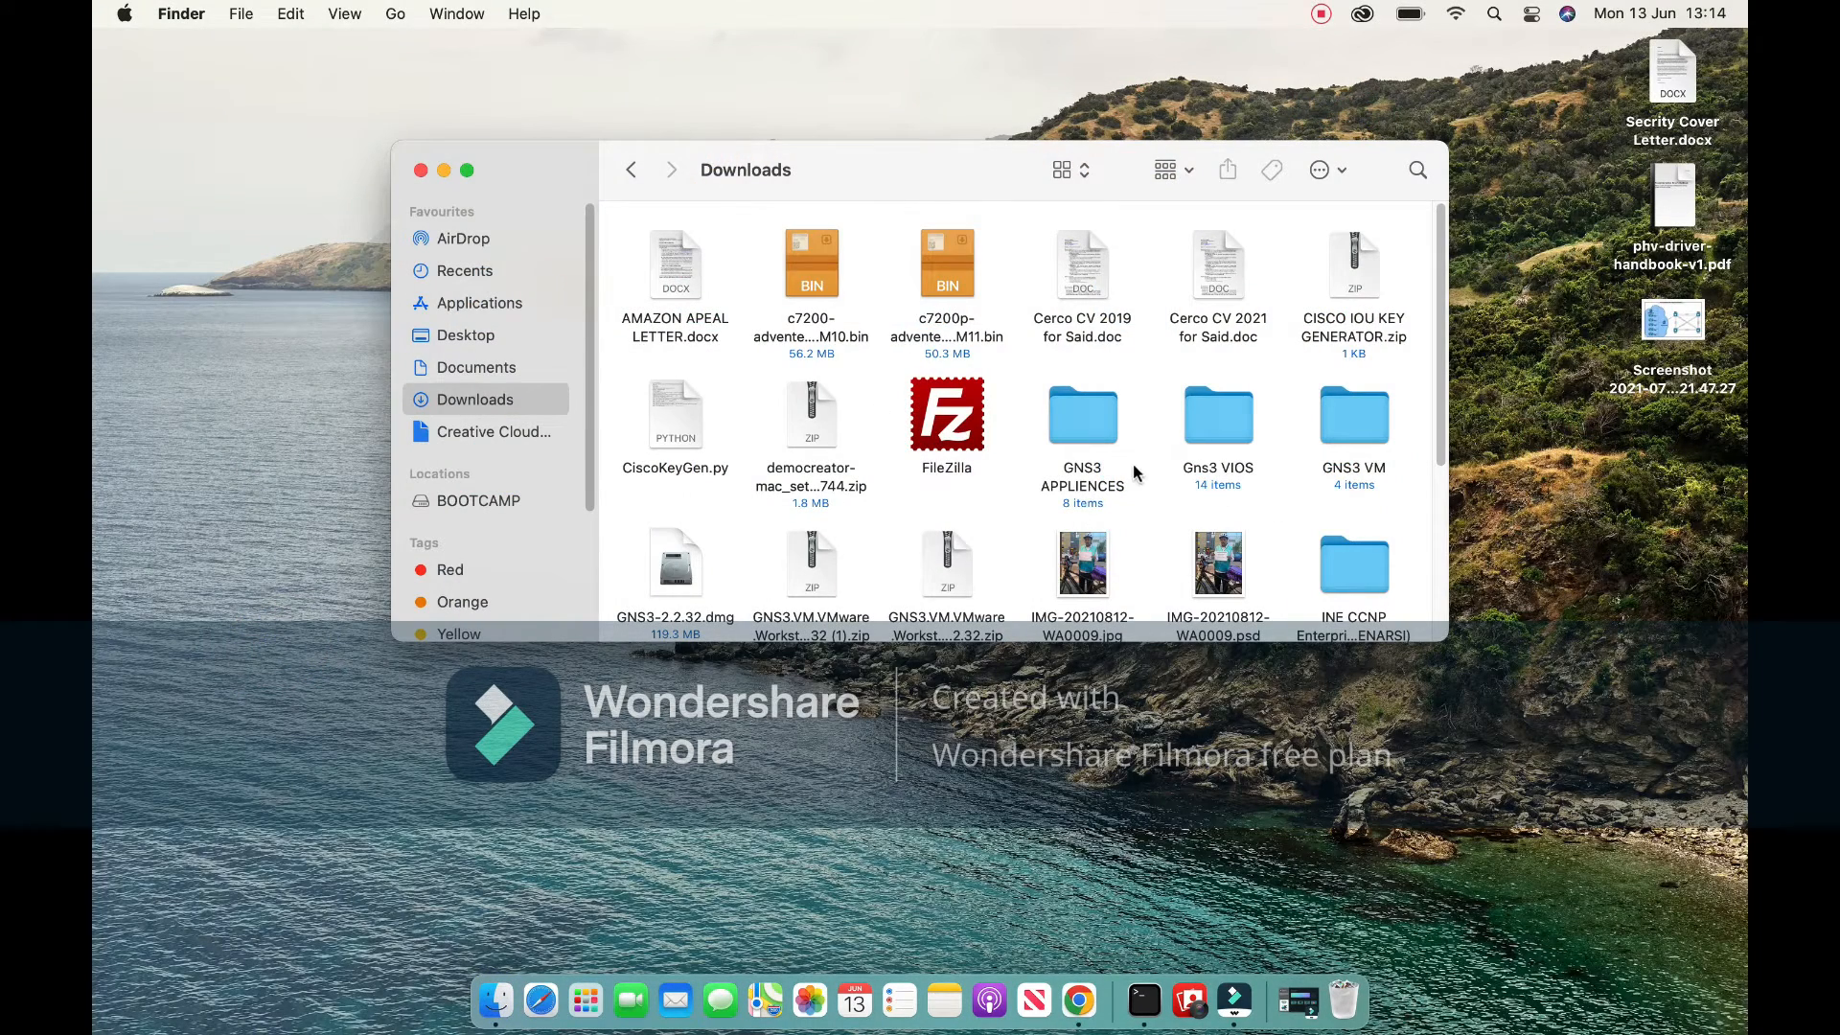
# Find GNS3-2.2.32.dmg in the Downloads folder and mount the disk image.
pyautogui.click(1366, 339)
pyautogui.press('g')
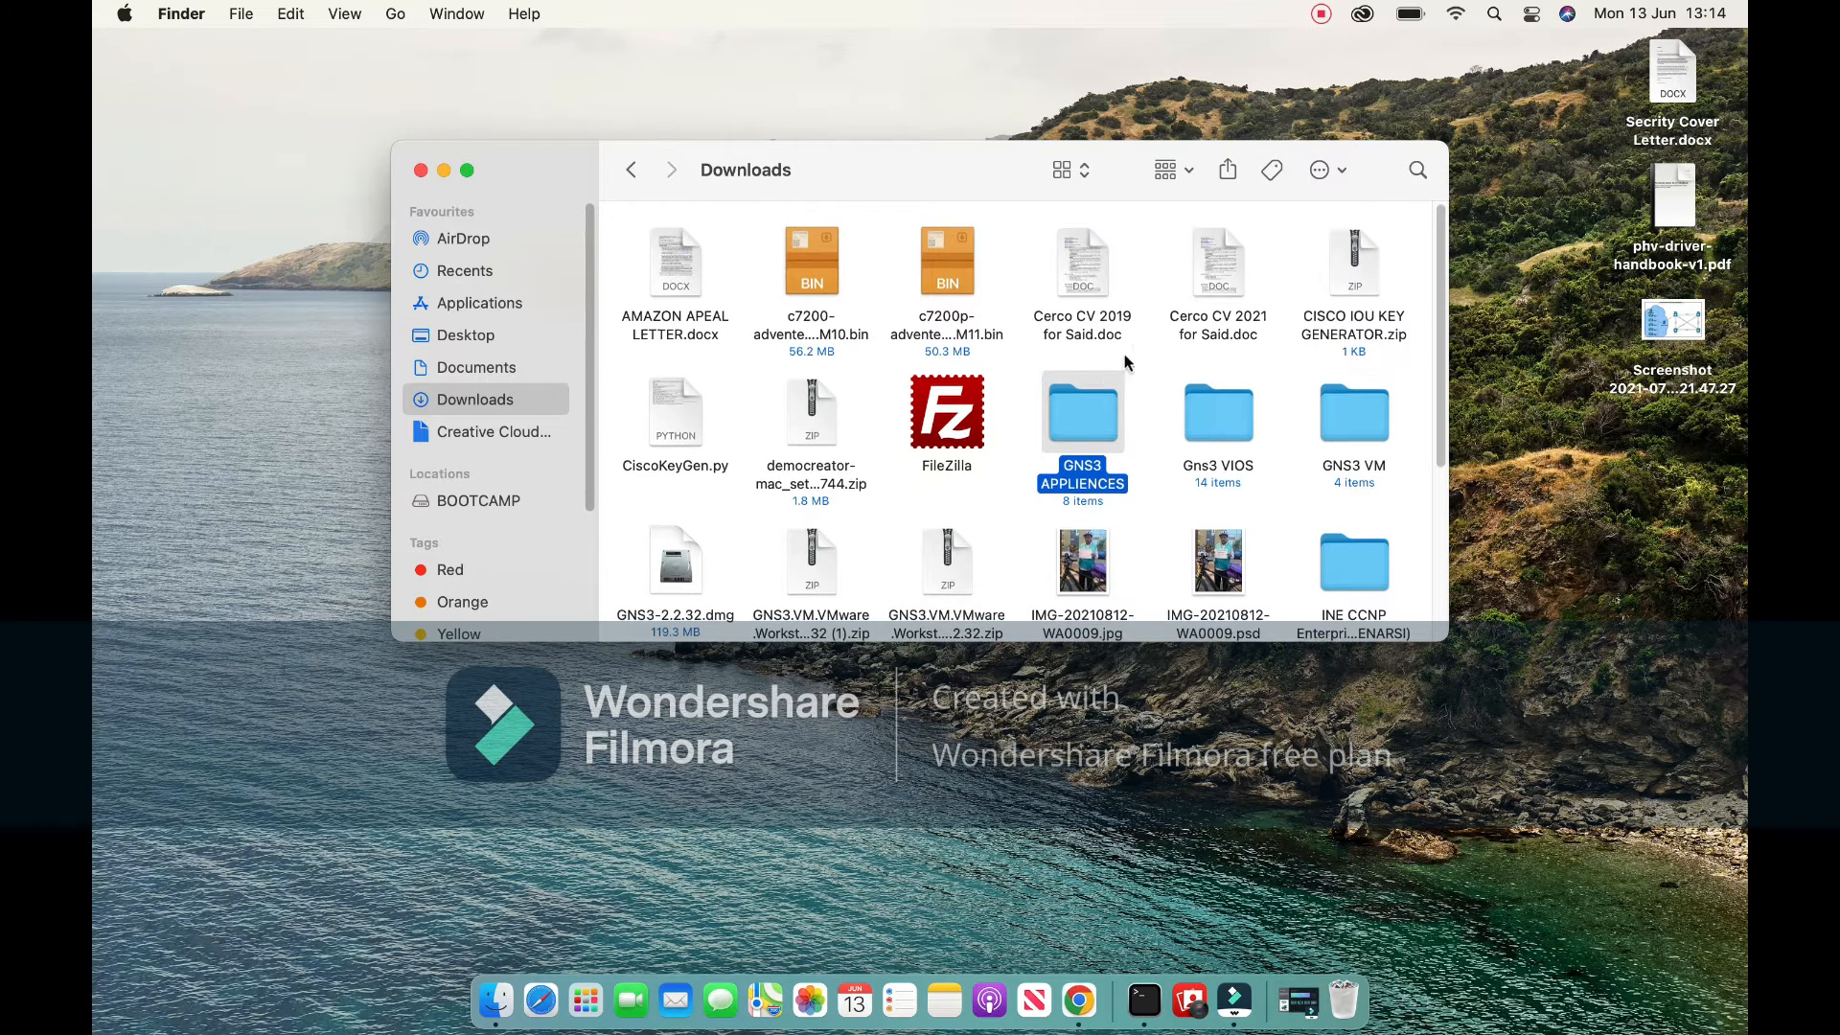
pyautogui.scroll(-1, 676, 548)
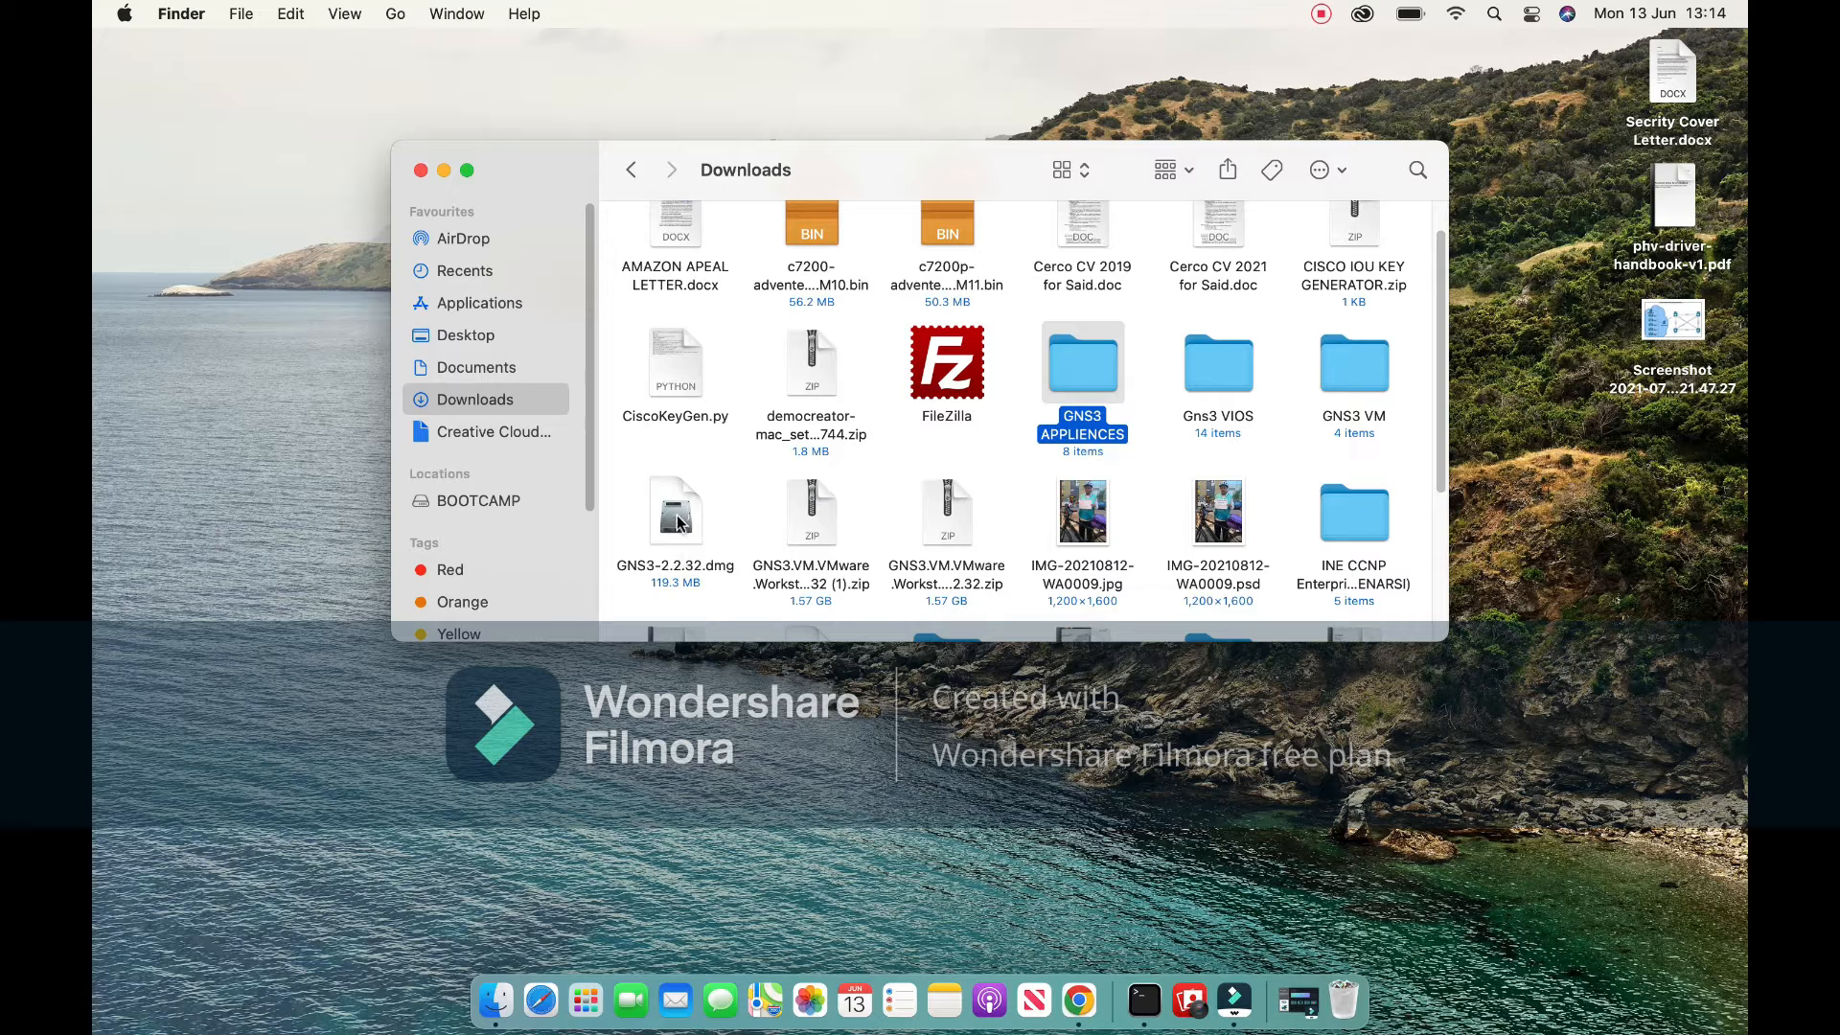
pyautogui.click(676, 548)
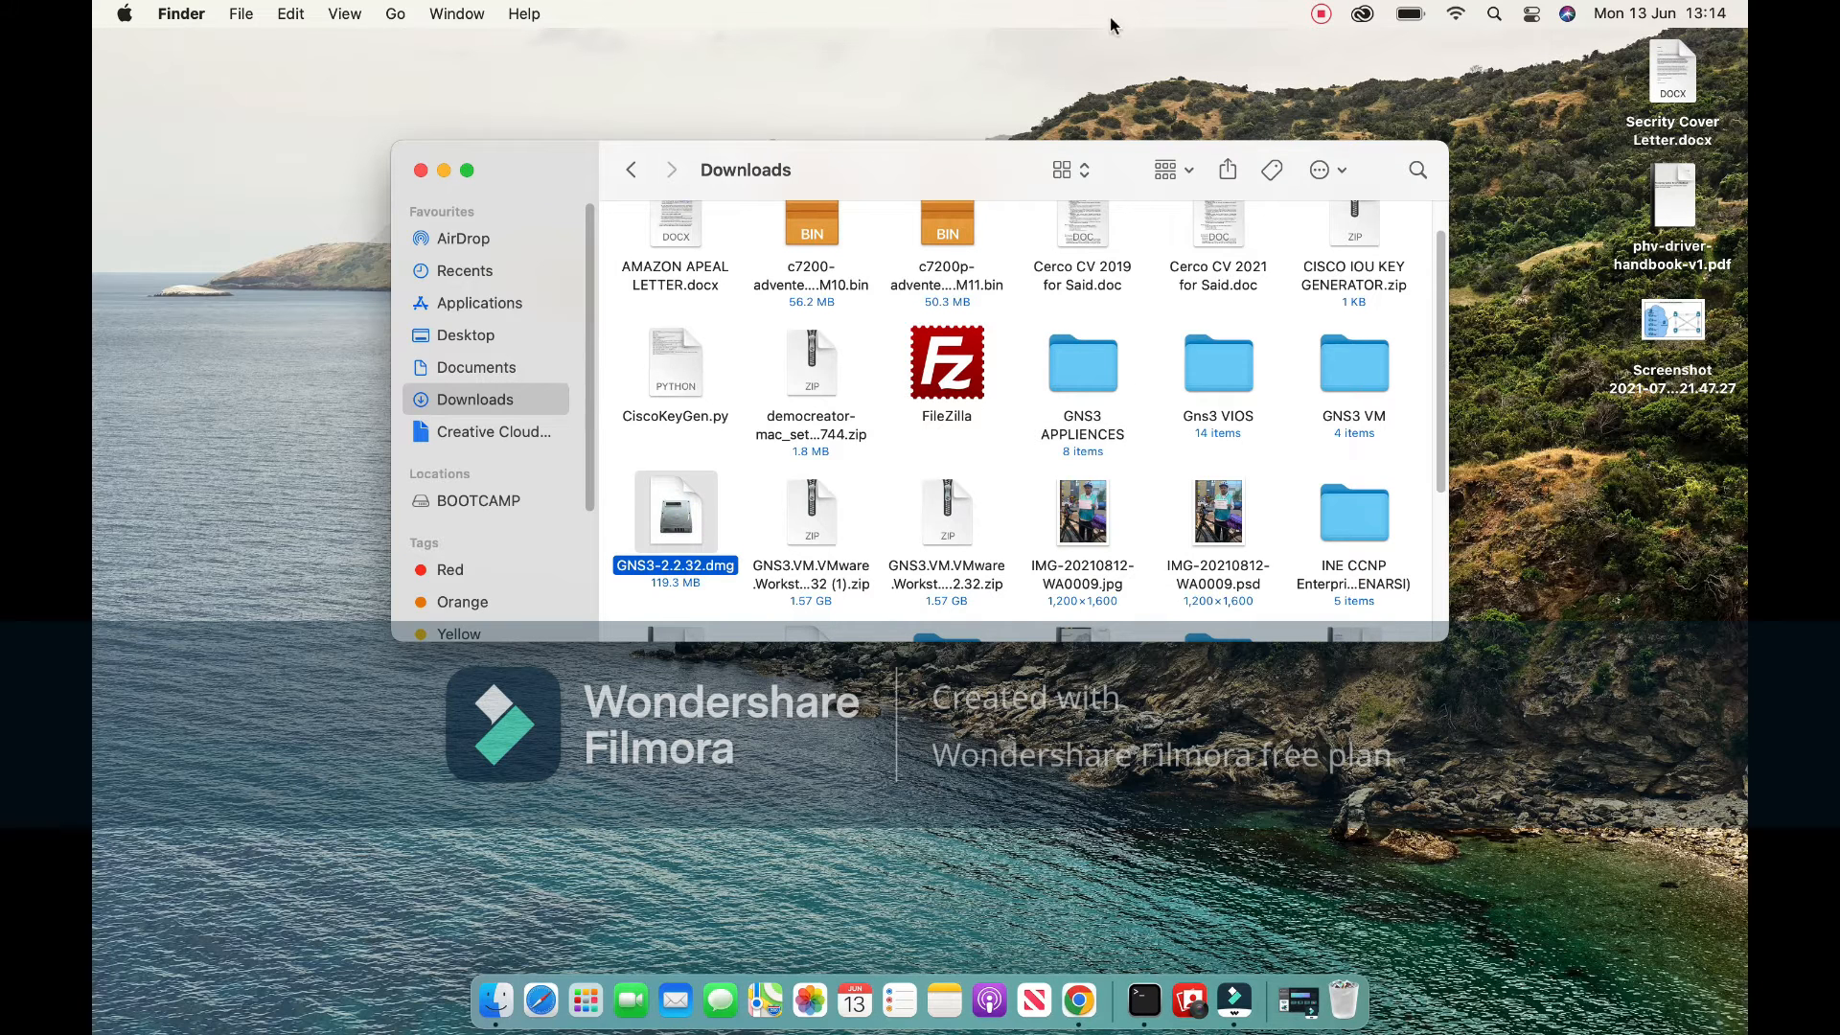
pyautogui.doubleClick(689, 508)
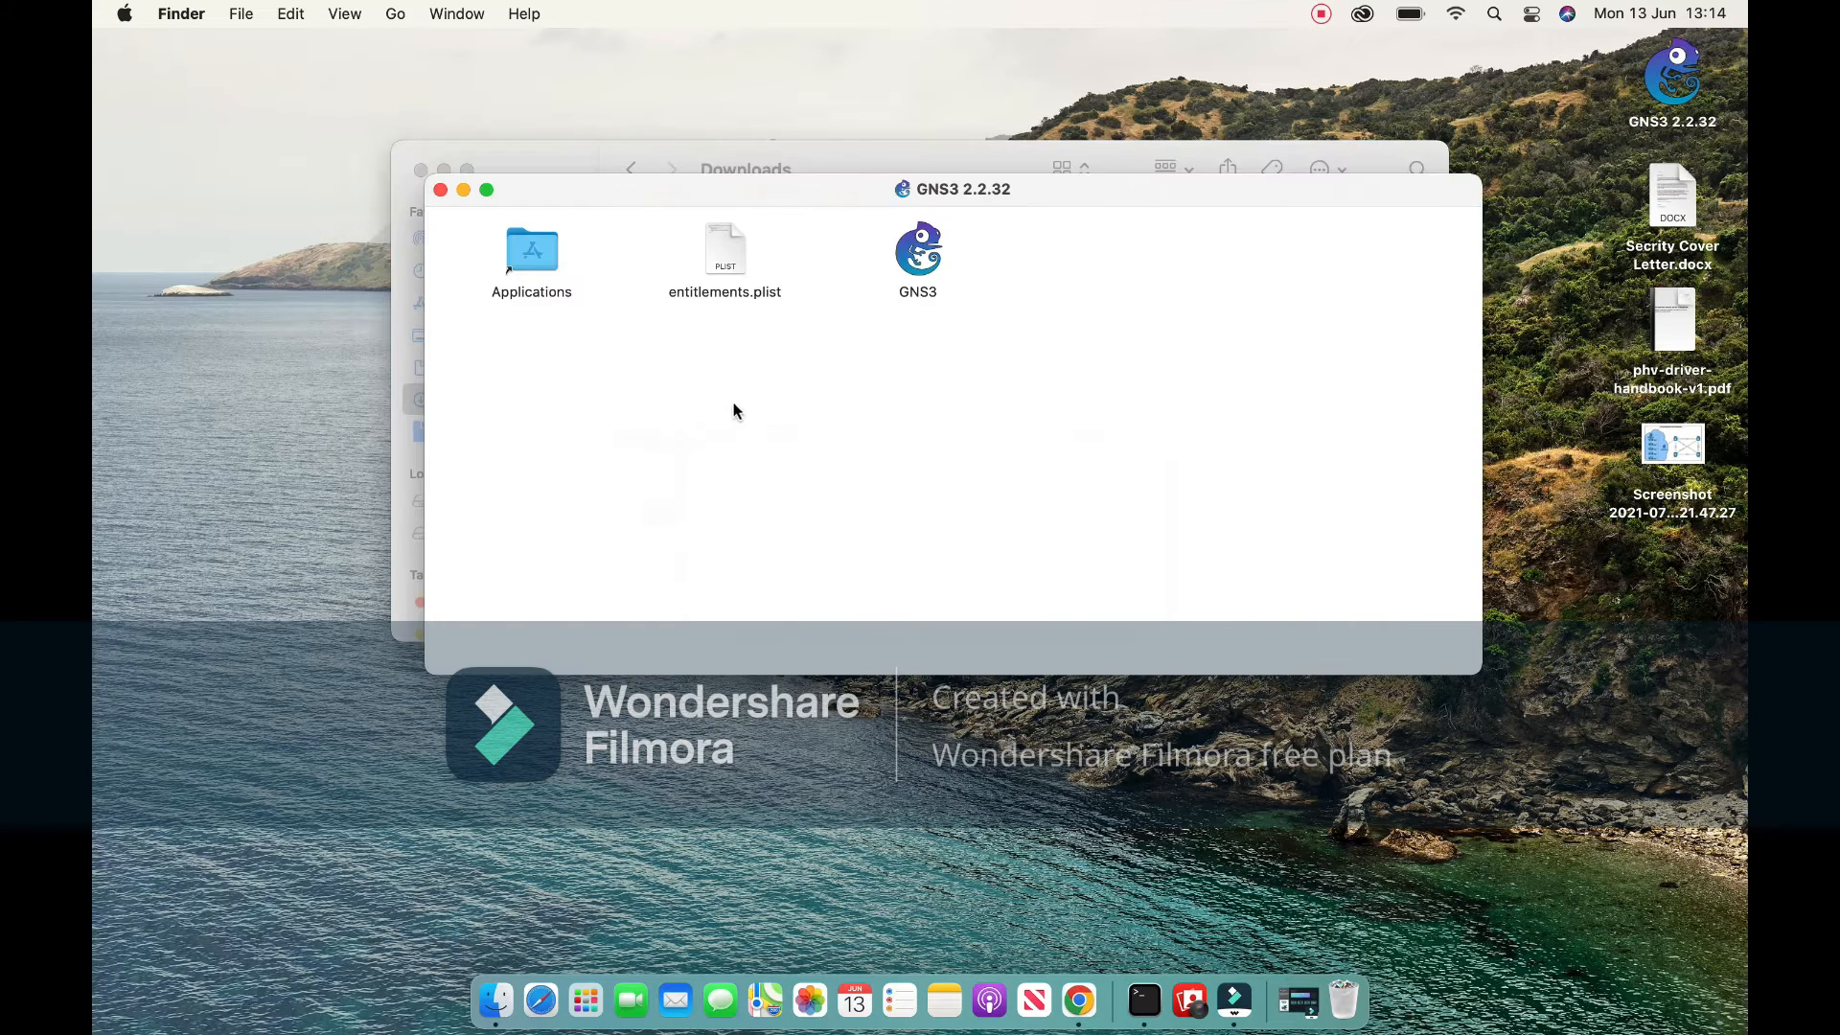
# Install GNS3 by copying it from the disk image into the Applications folder, and close the Applications and GNS3 2.2.32 windows.
pyautogui.moveTo(915, 247); pyautogui.dragTo(516, 261)
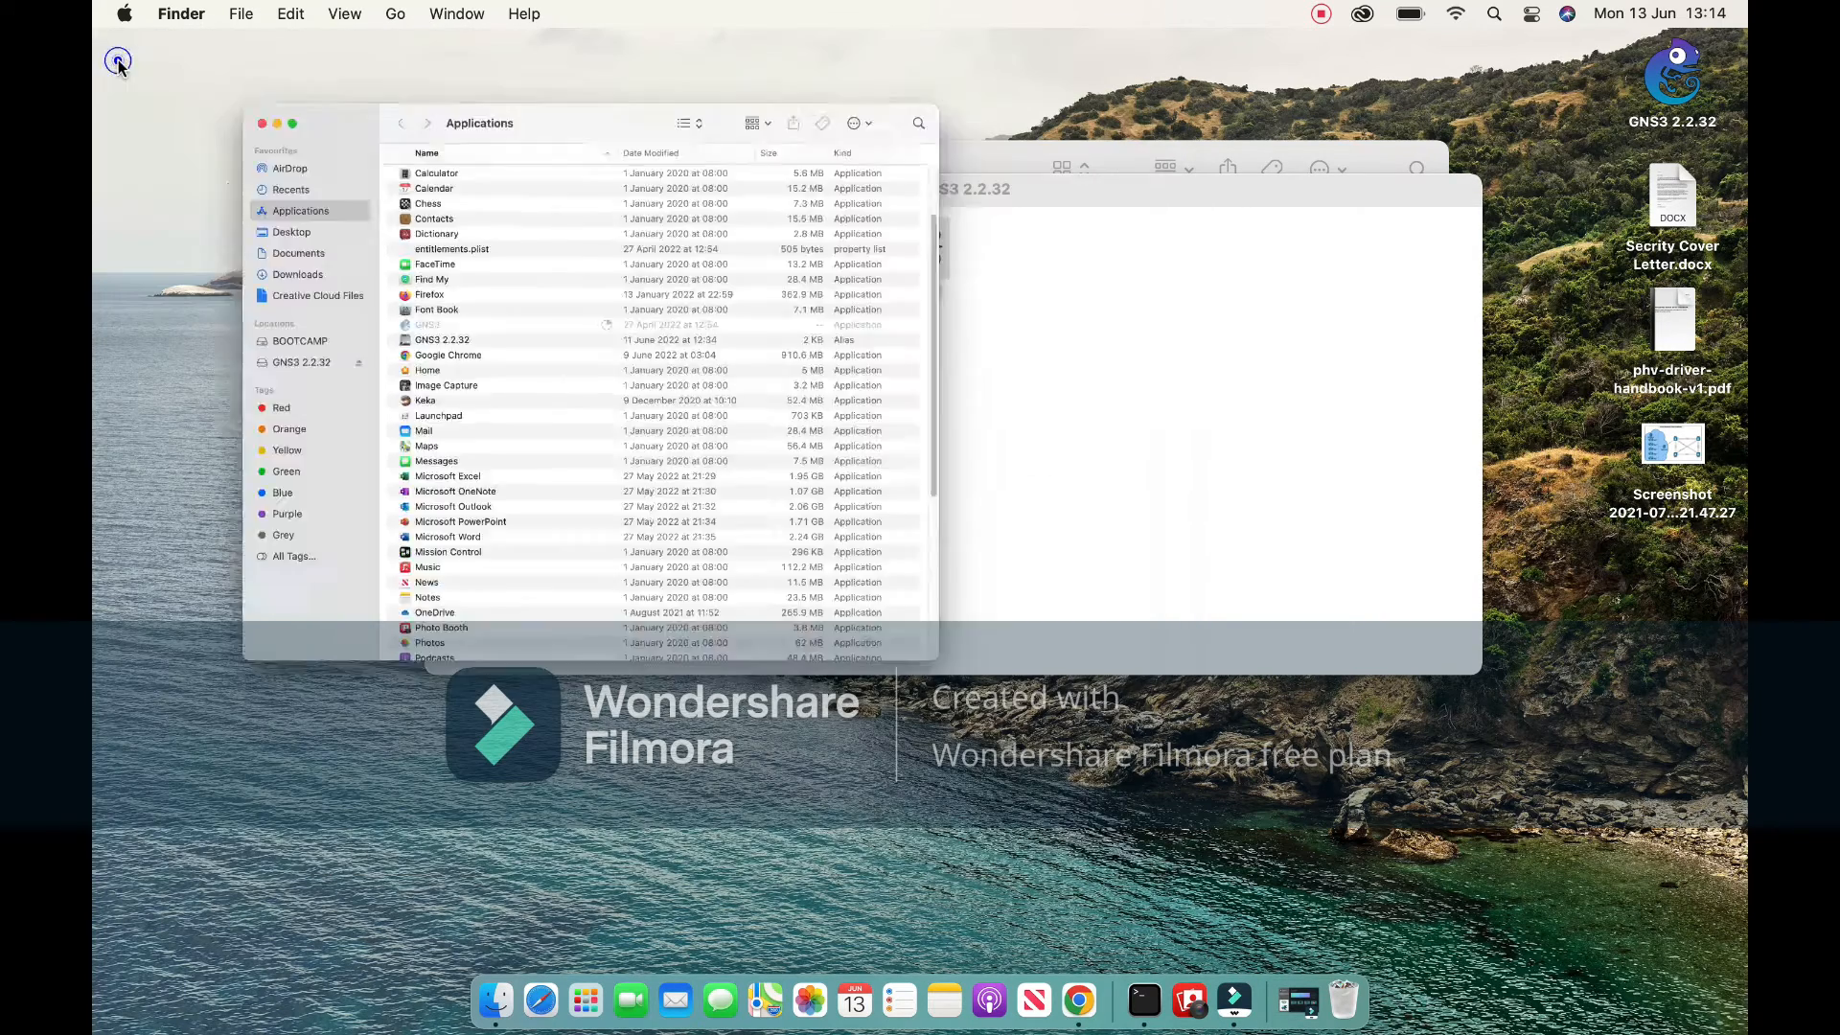
pyautogui.click(120, 59)
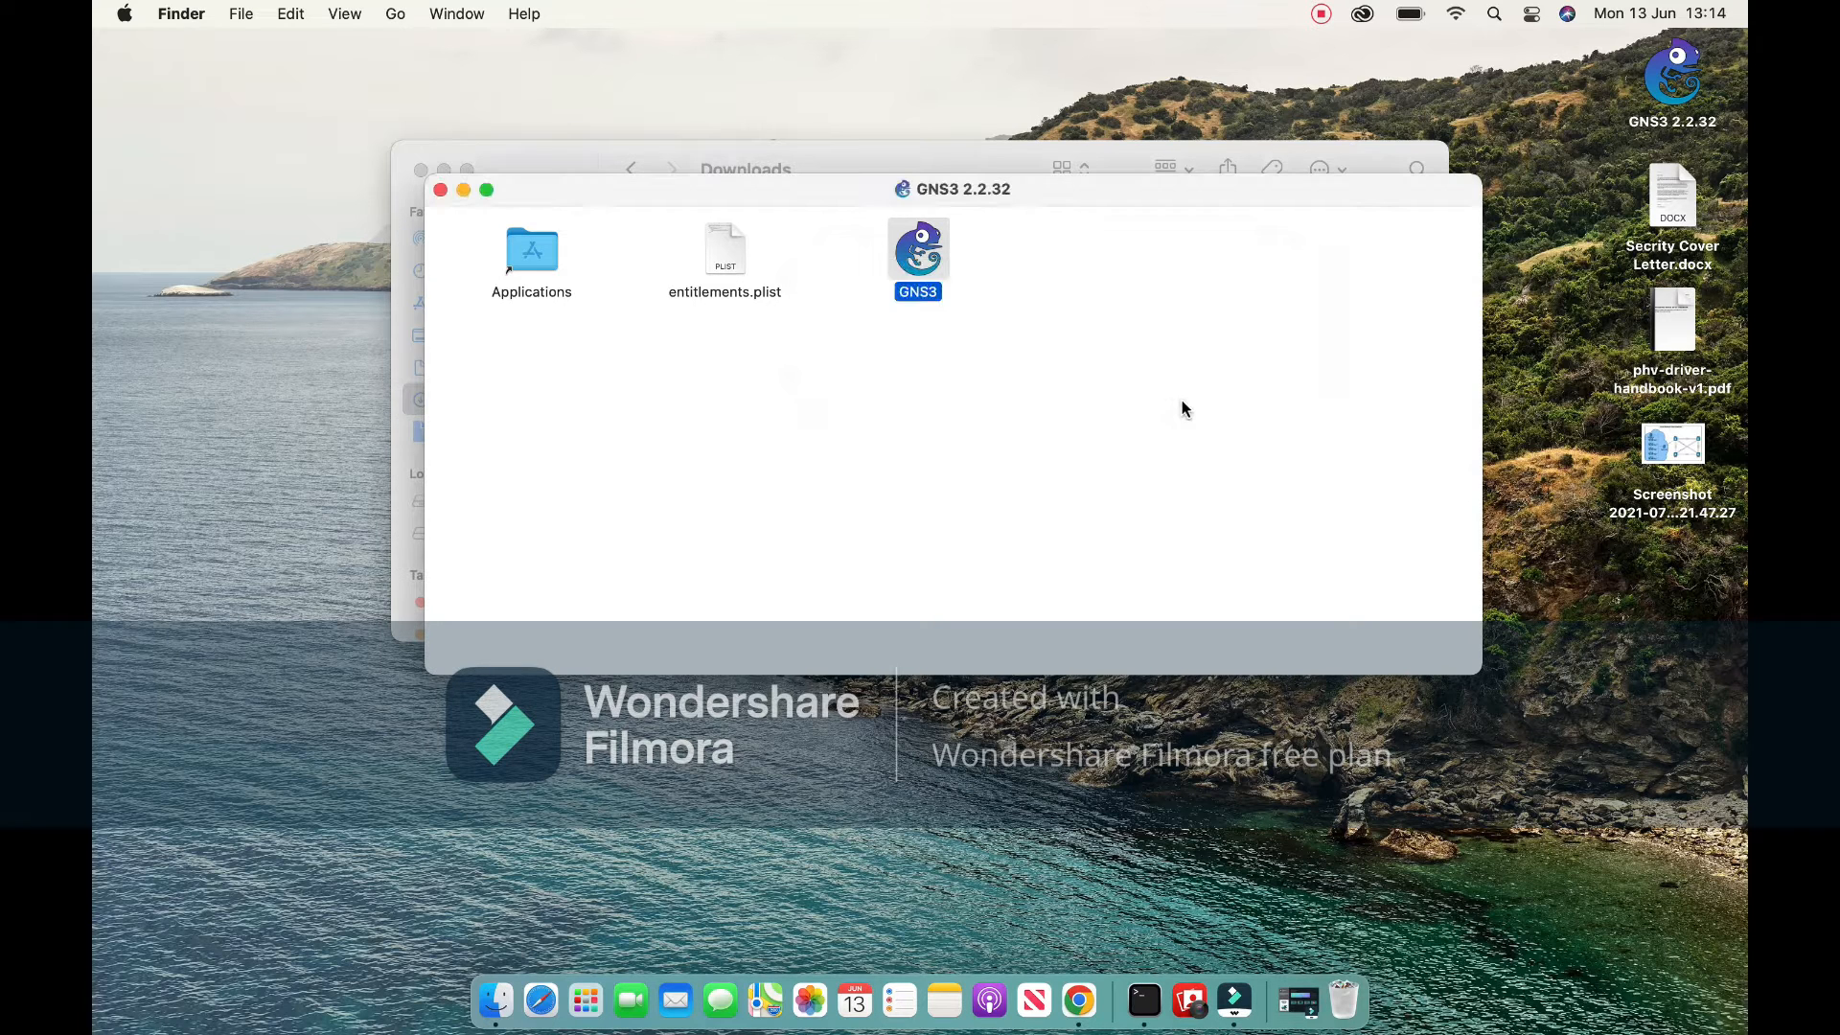
pyautogui.click(440, 189)
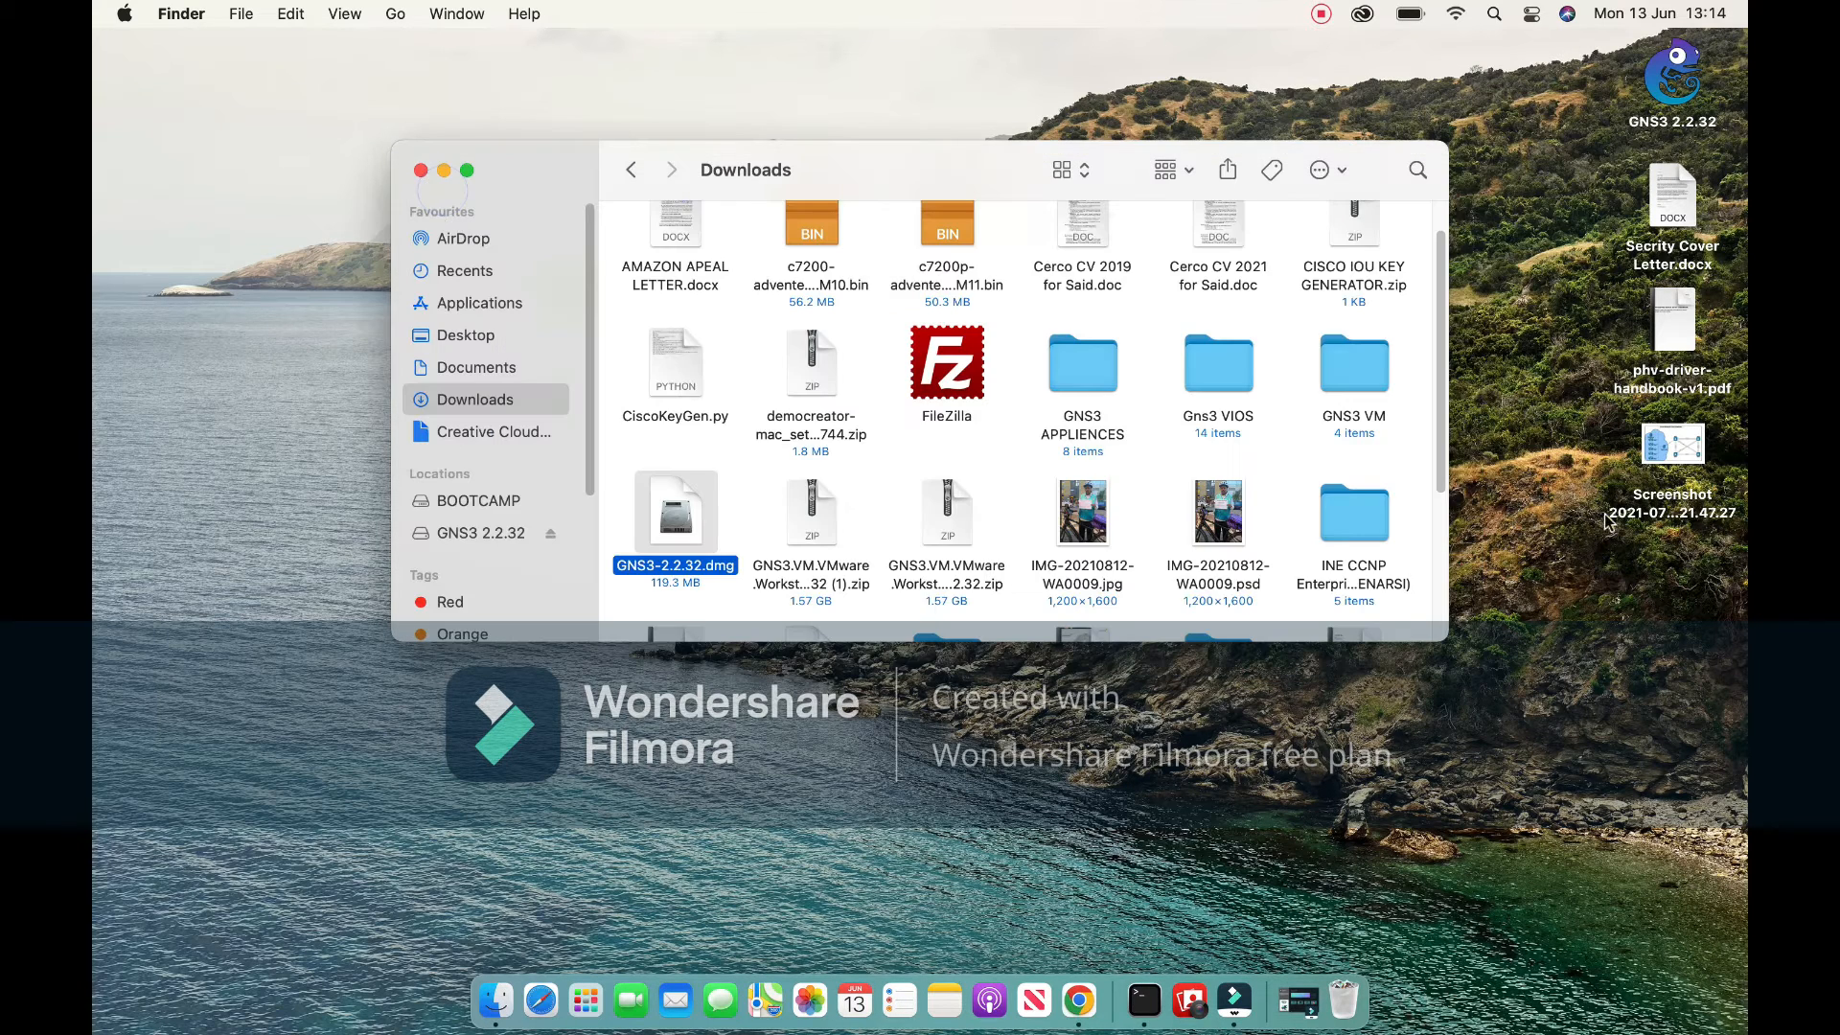
# Launch the newly installed GNS3 from Launchpad, allow the internet-downloaded app to open, and close it.
pyautogui.click(586, 999)
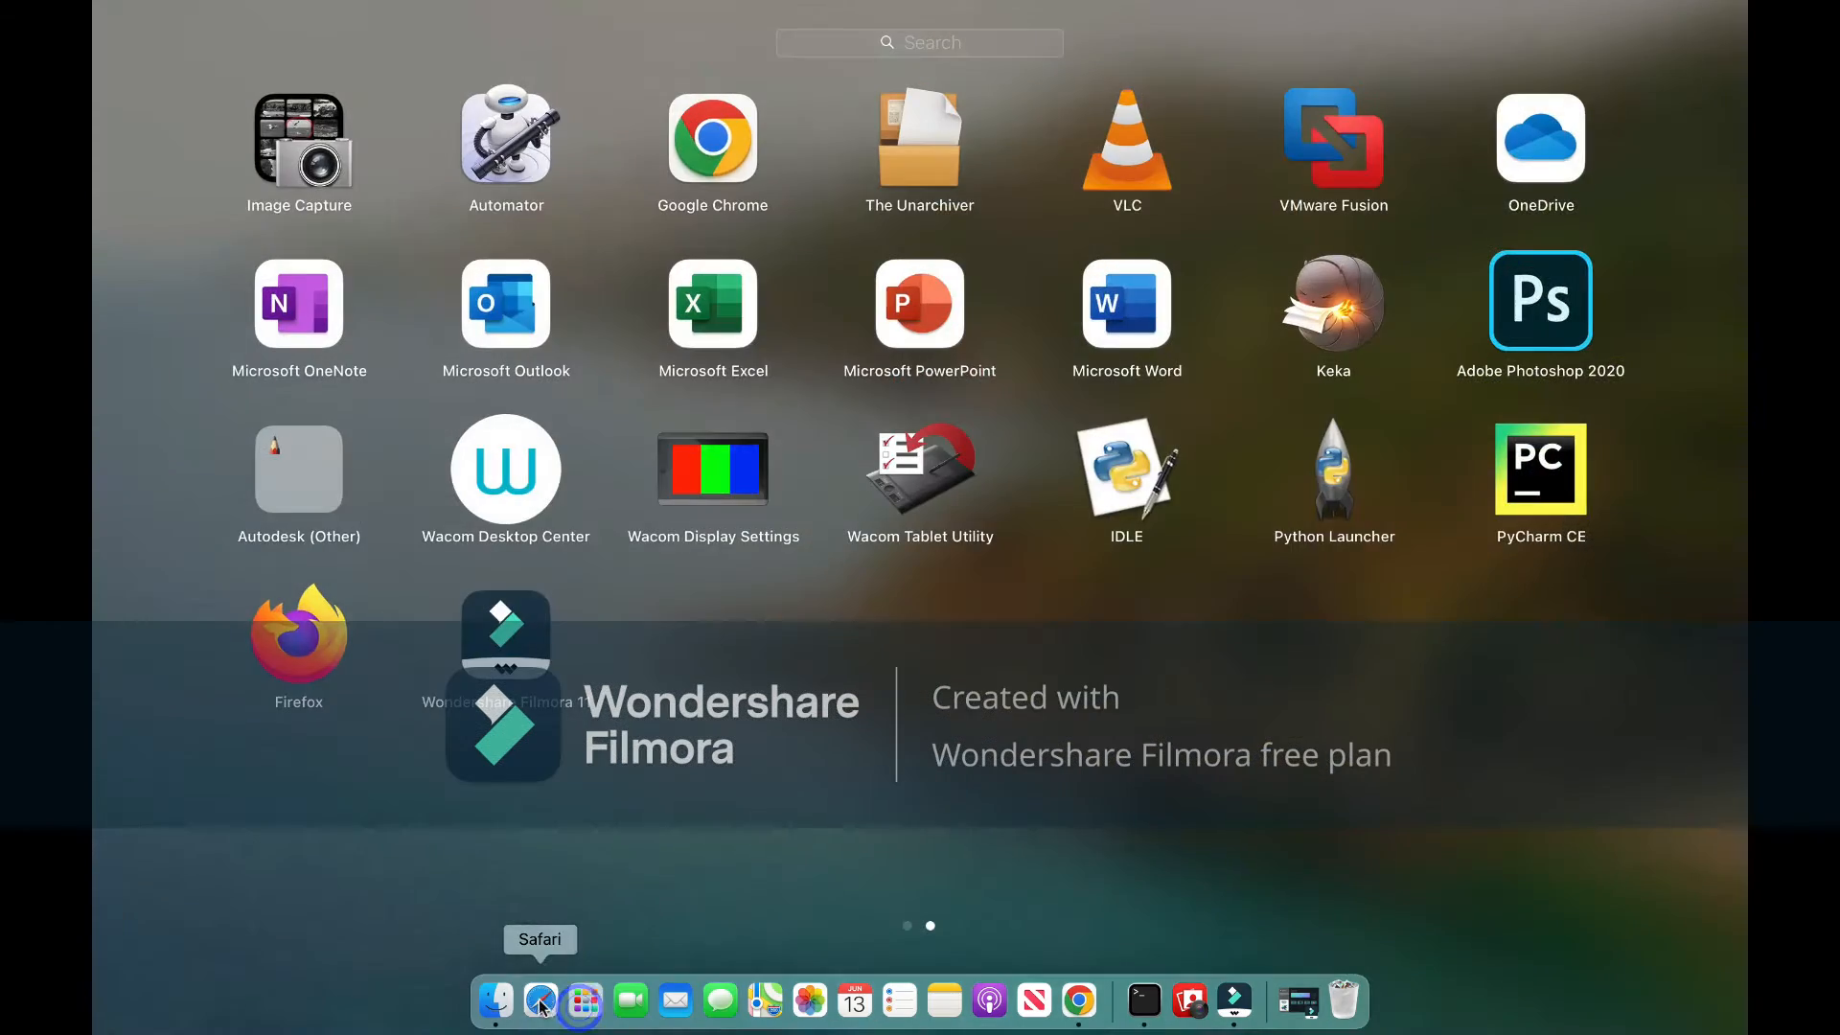
pyautogui.scroll(3, 641, 814)
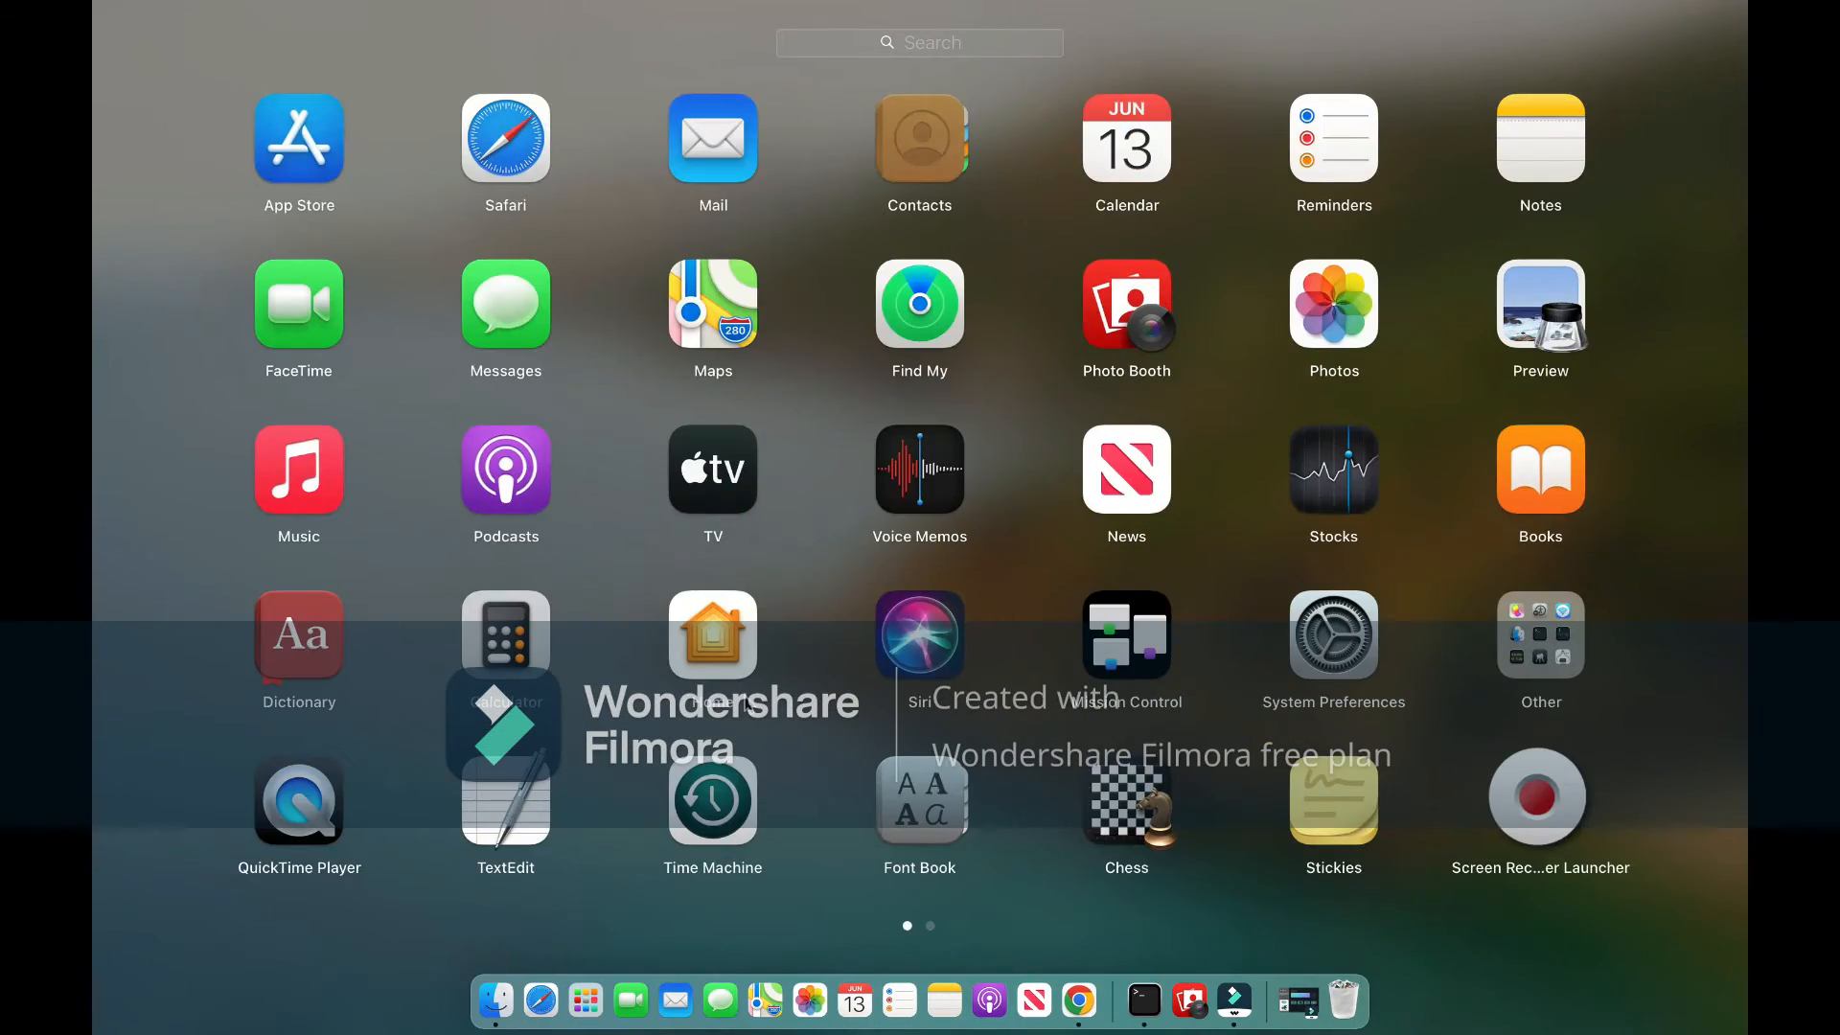
pyautogui.scroll(-3, 743, 705)
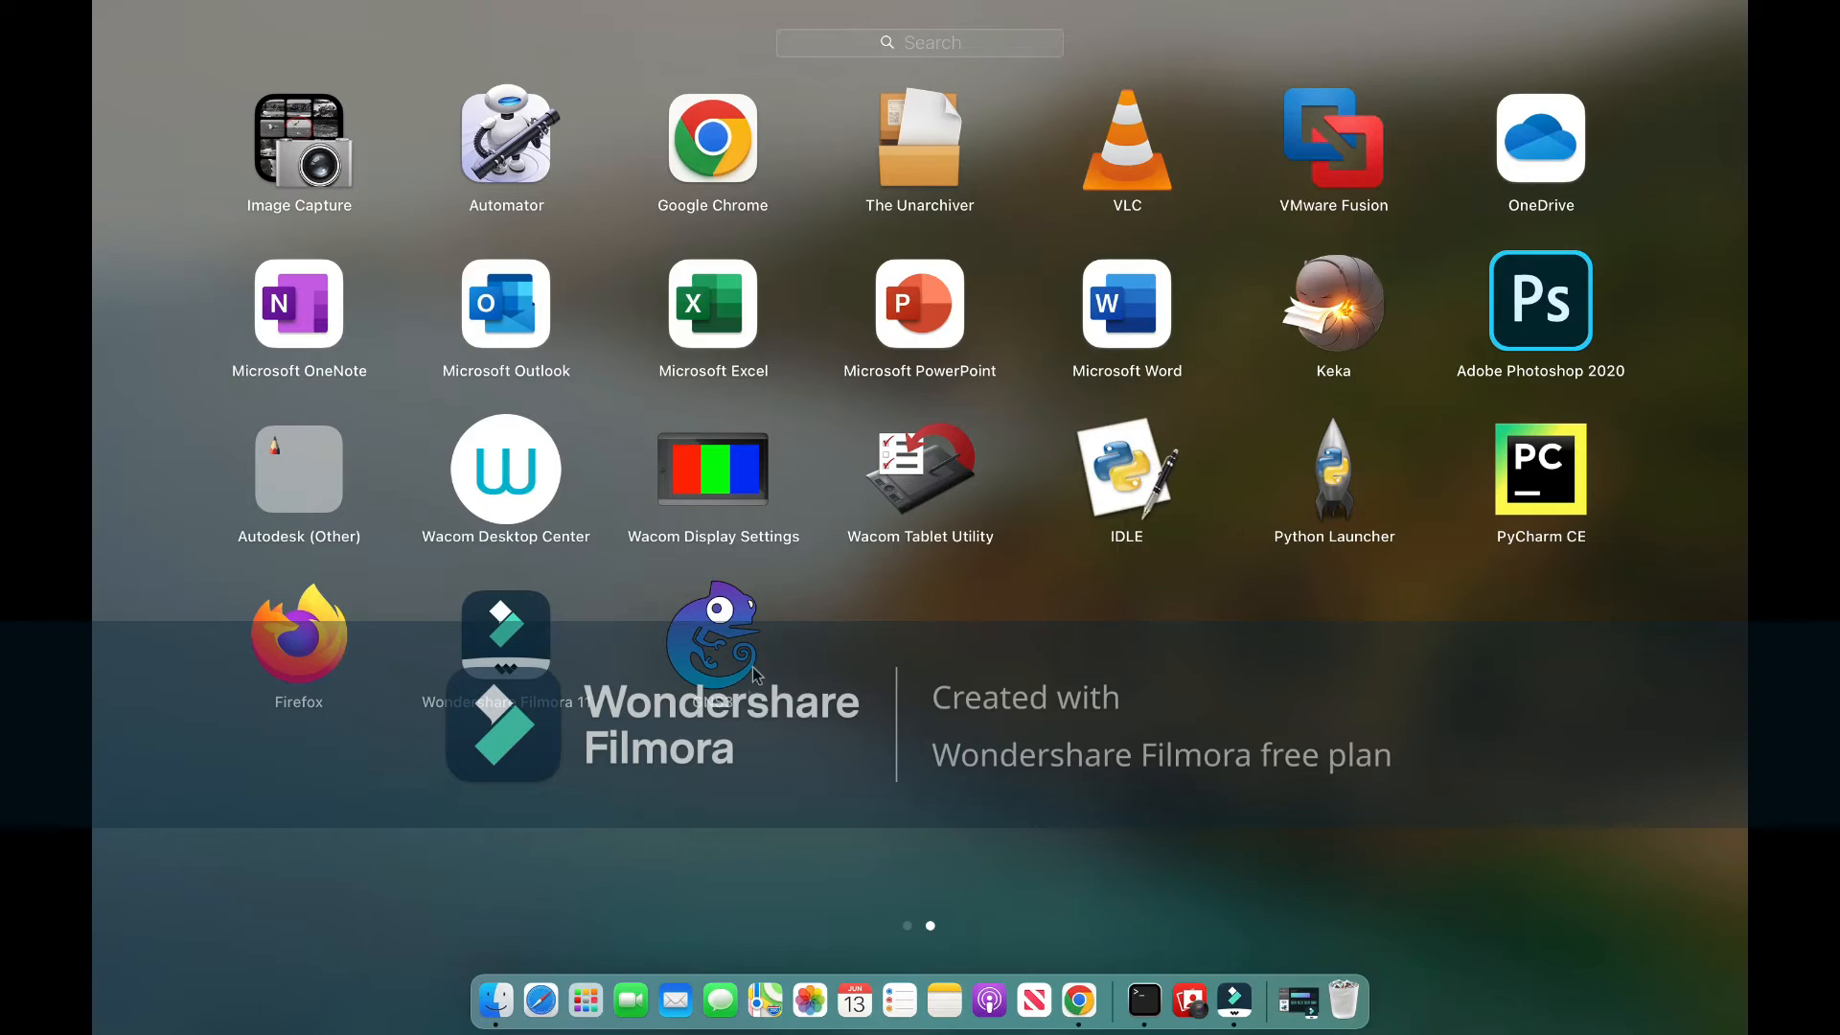
pyautogui.click(701, 682)
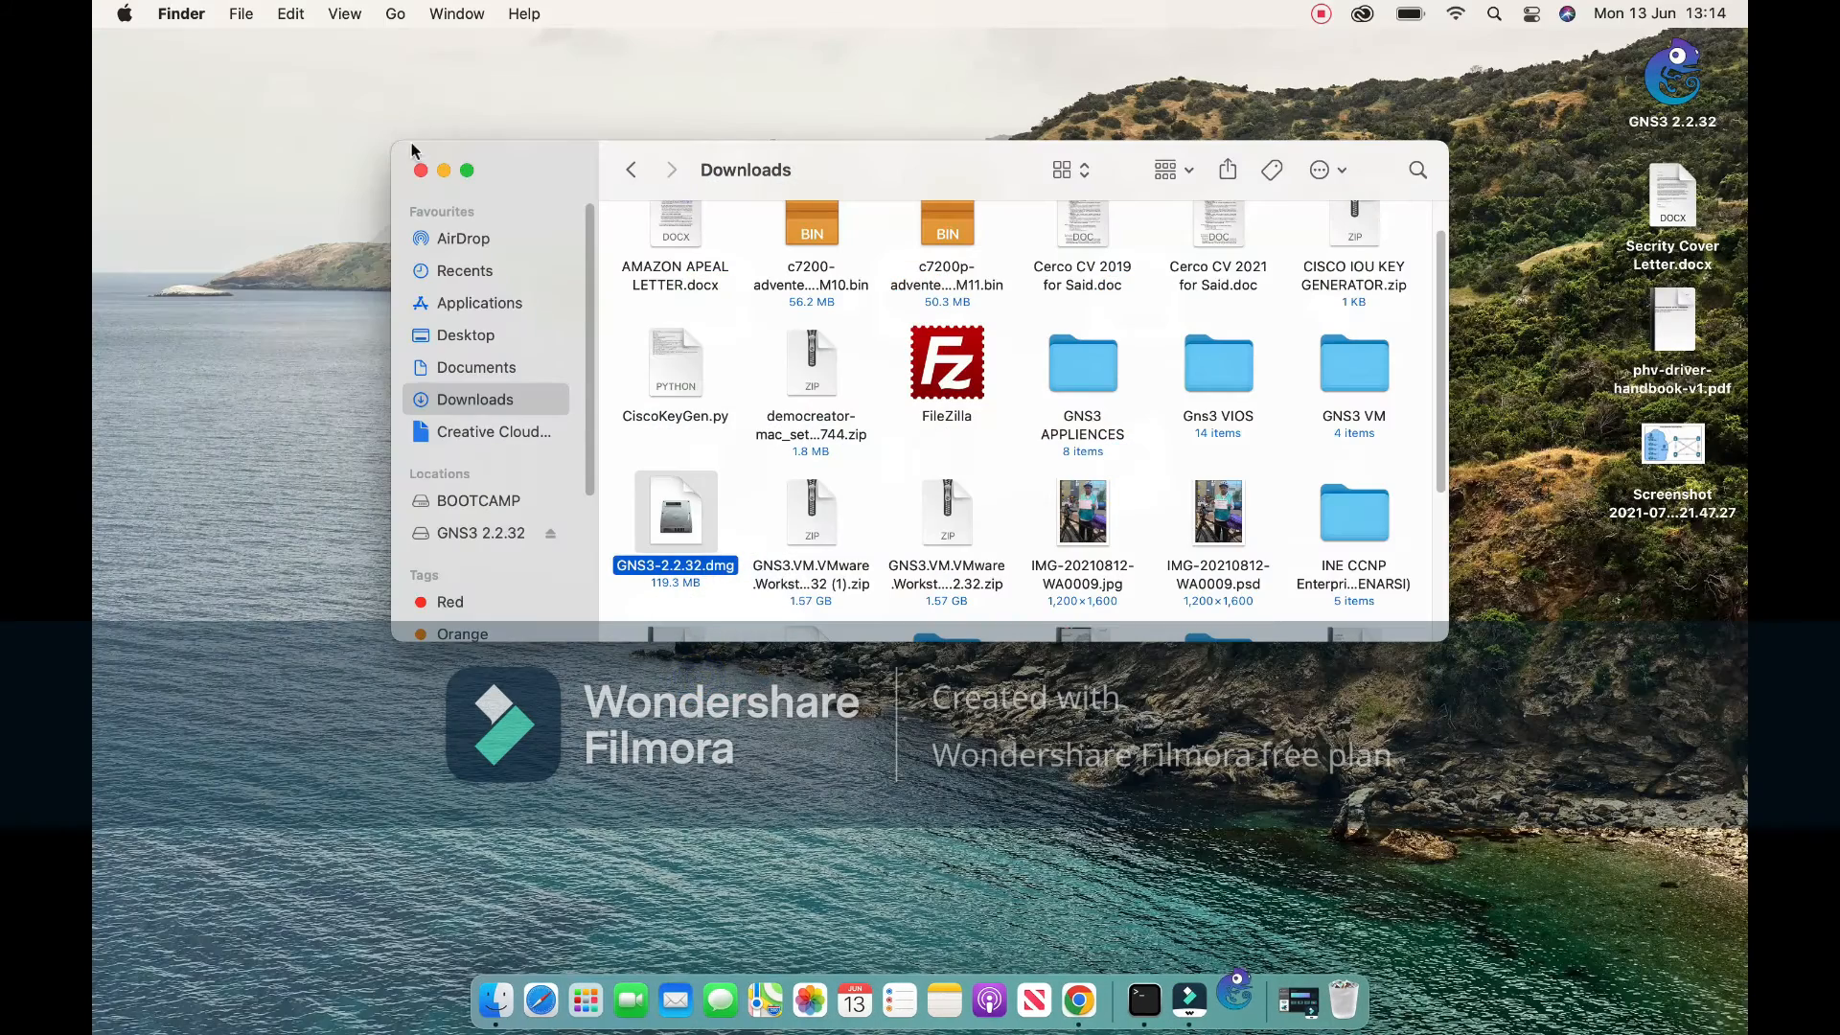
pyautogui.click(423, 171)
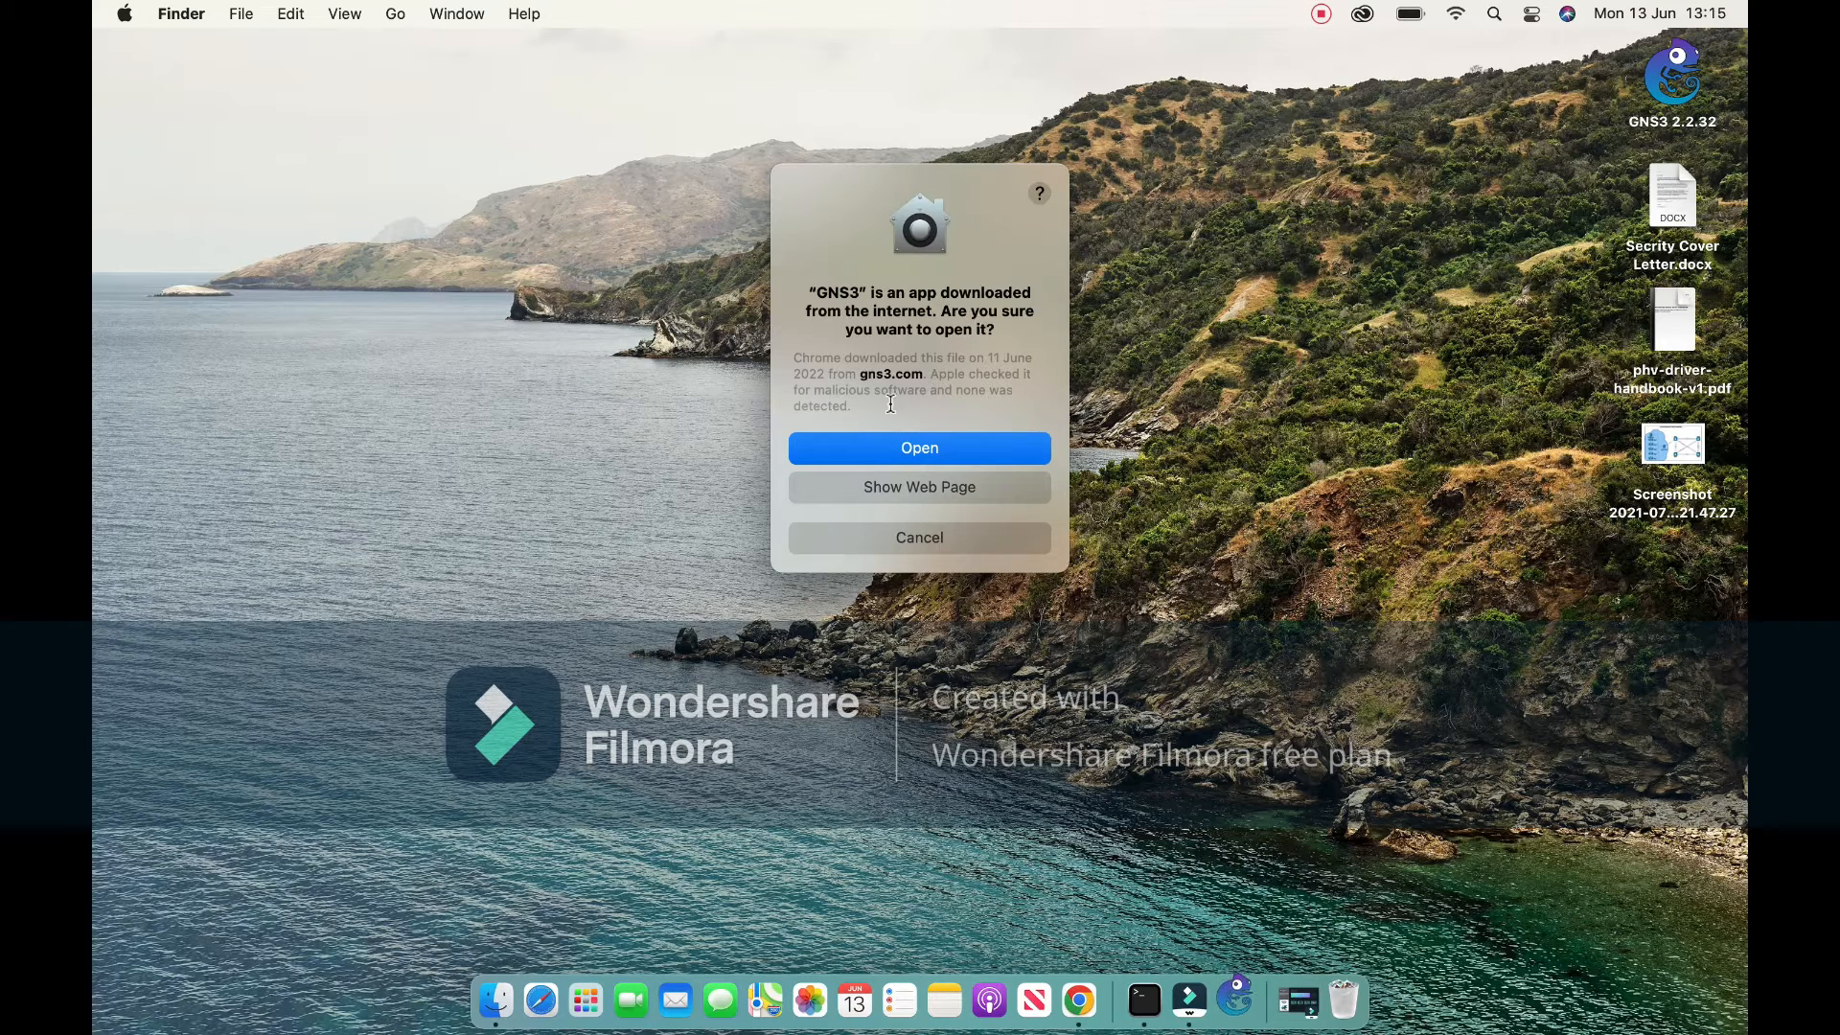
pyautogui.click(907, 455)
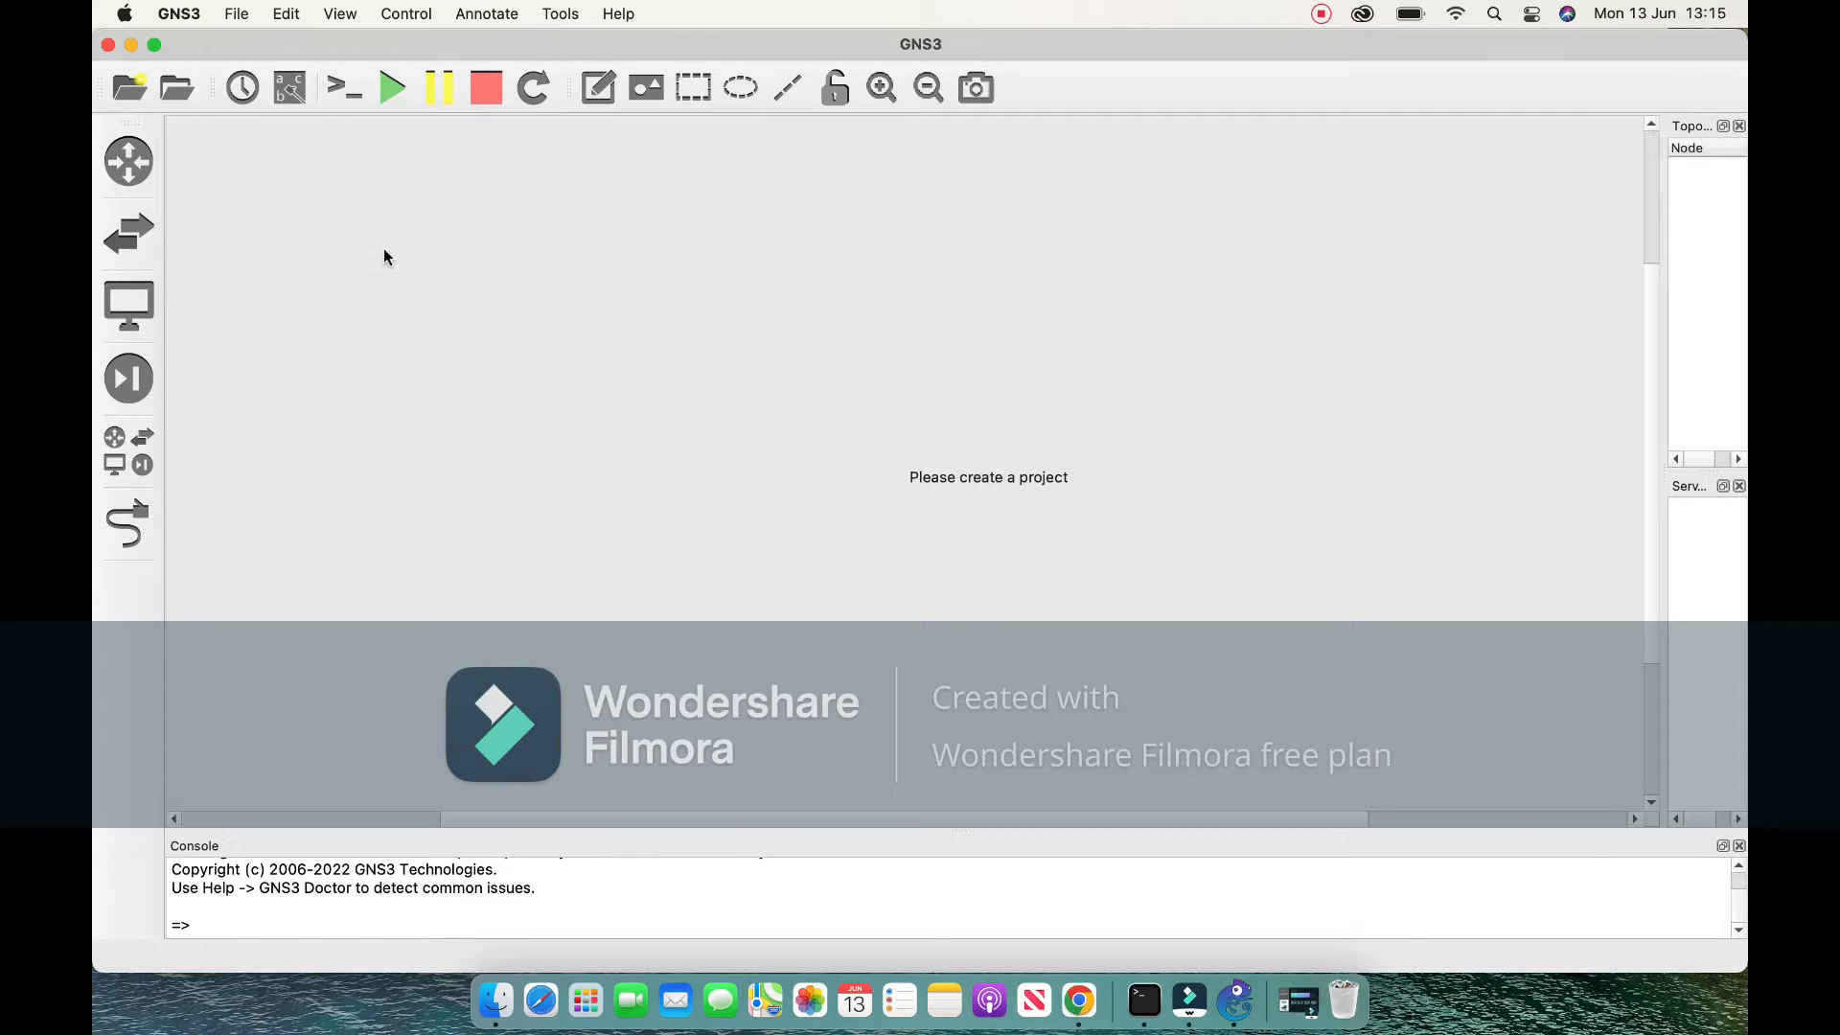
pyautogui.click(108, 45)
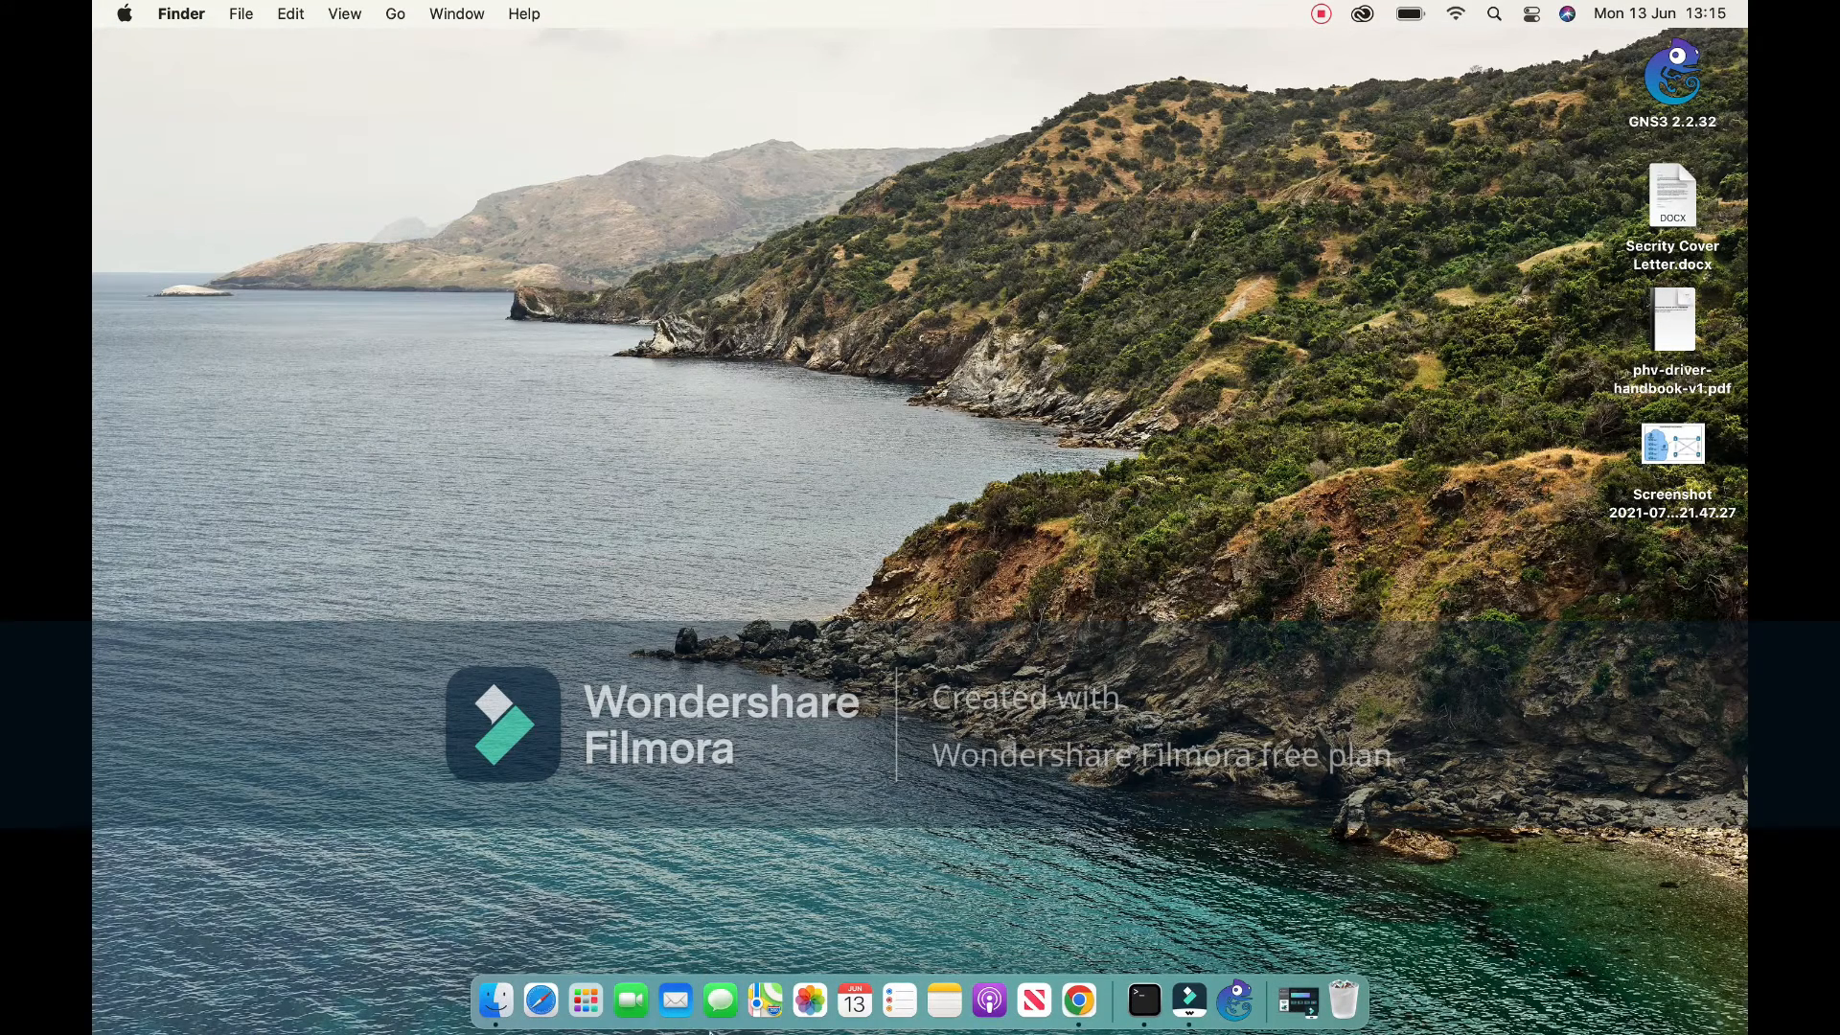
# Launch VMware Fusion from Launchpad and close the Ubuntu 64-bit 20.10 virtual machine window.
pyautogui.click(586, 1002)
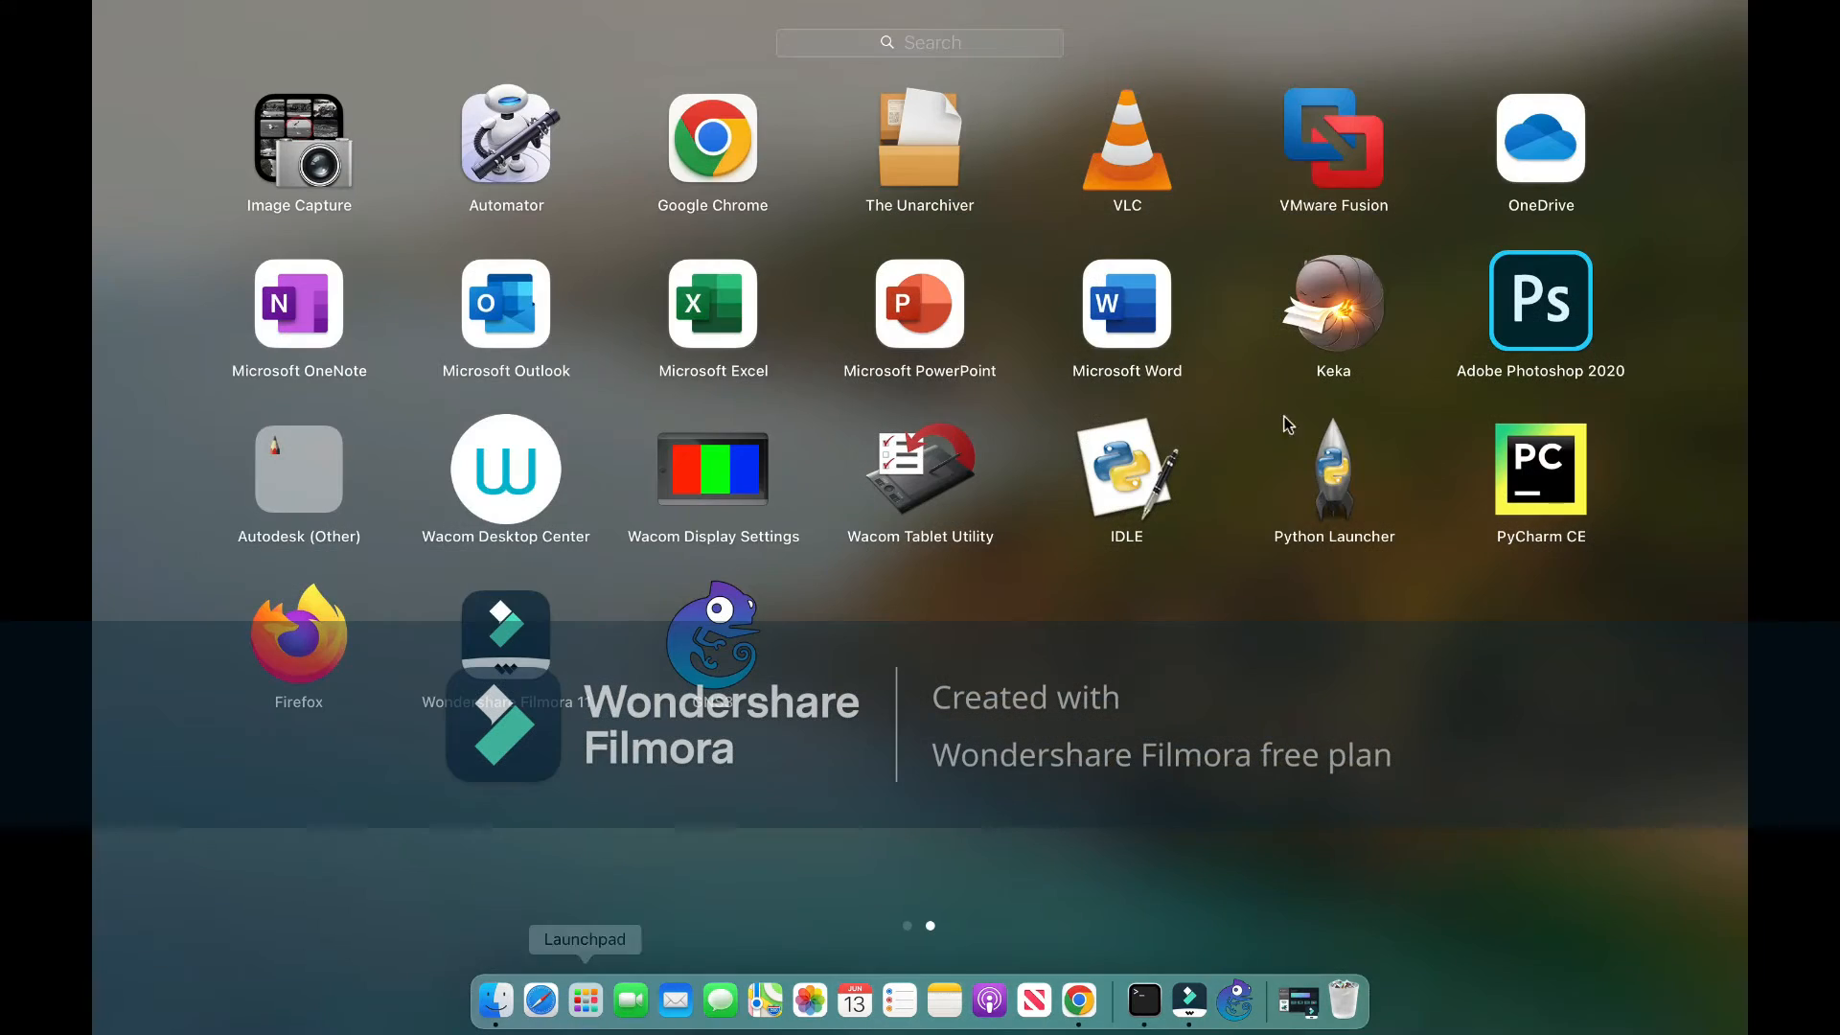
pyautogui.click(1324, 154)
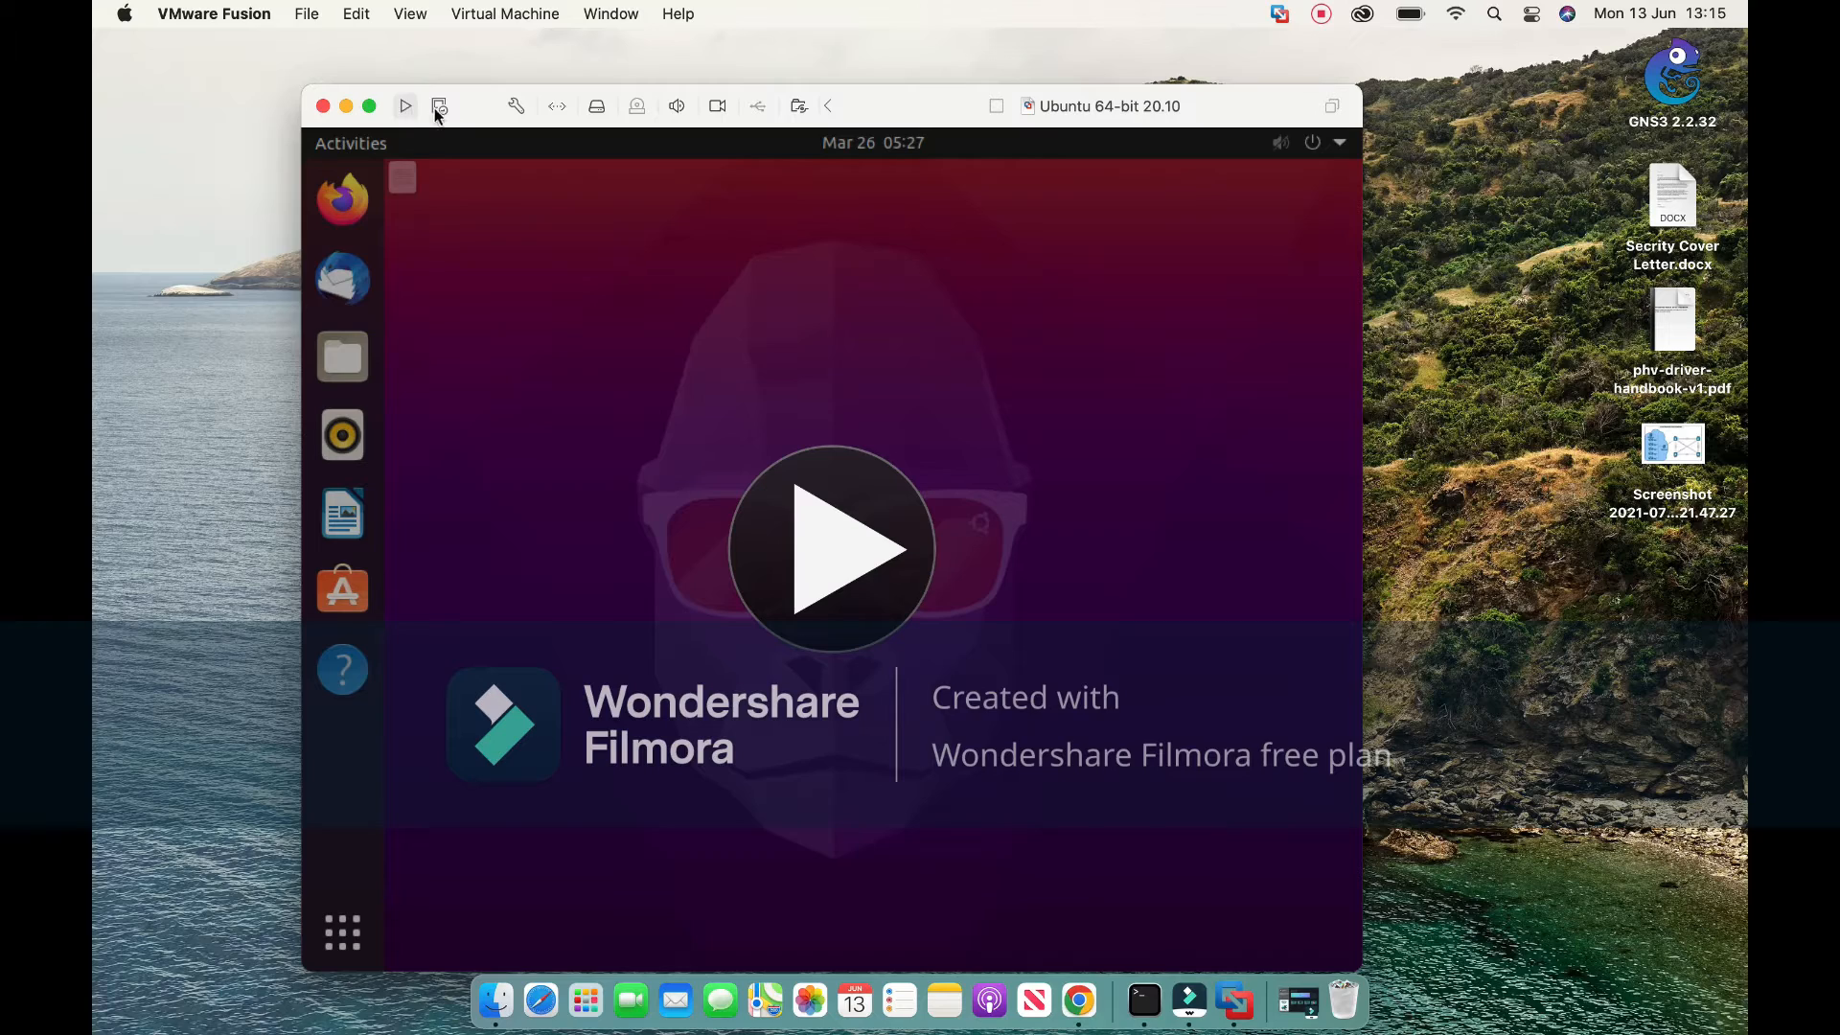
pyautogui.click(323, 105)
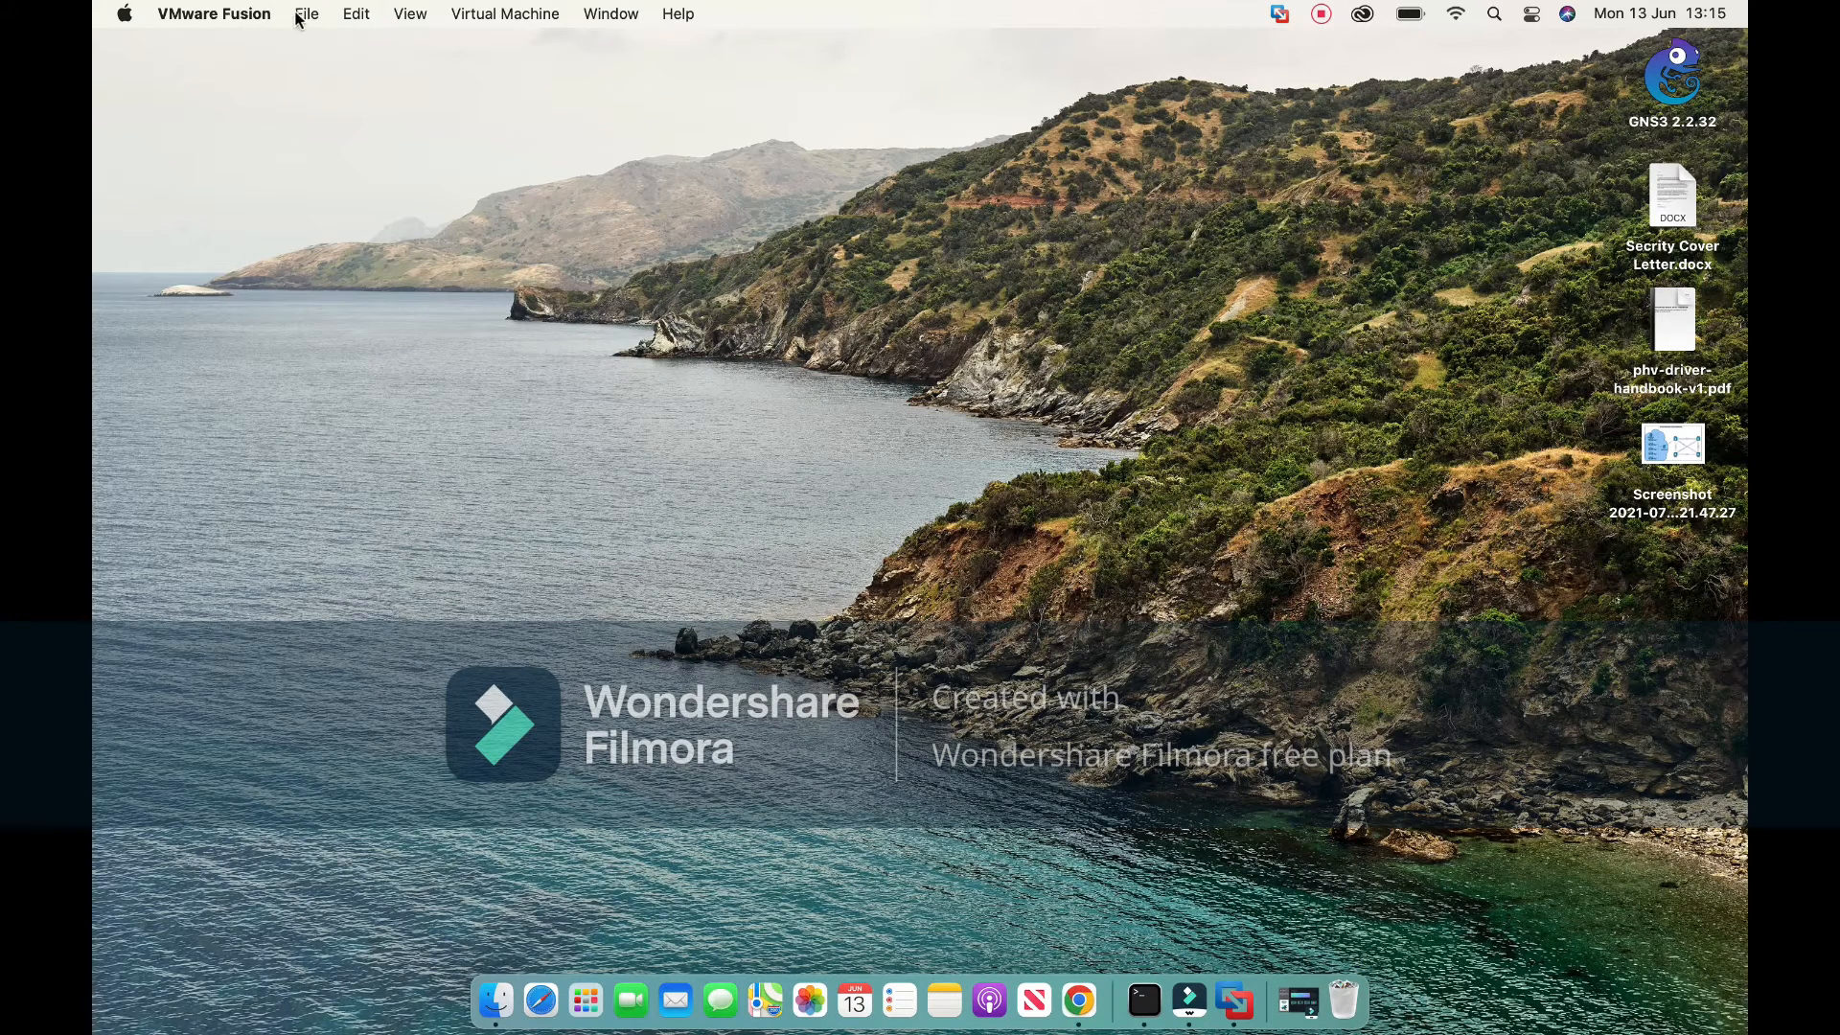
# Inspect the files in the GNS3 VM folder inside Downloads and close the Finder window.
pyautogui.click(495, 1002)
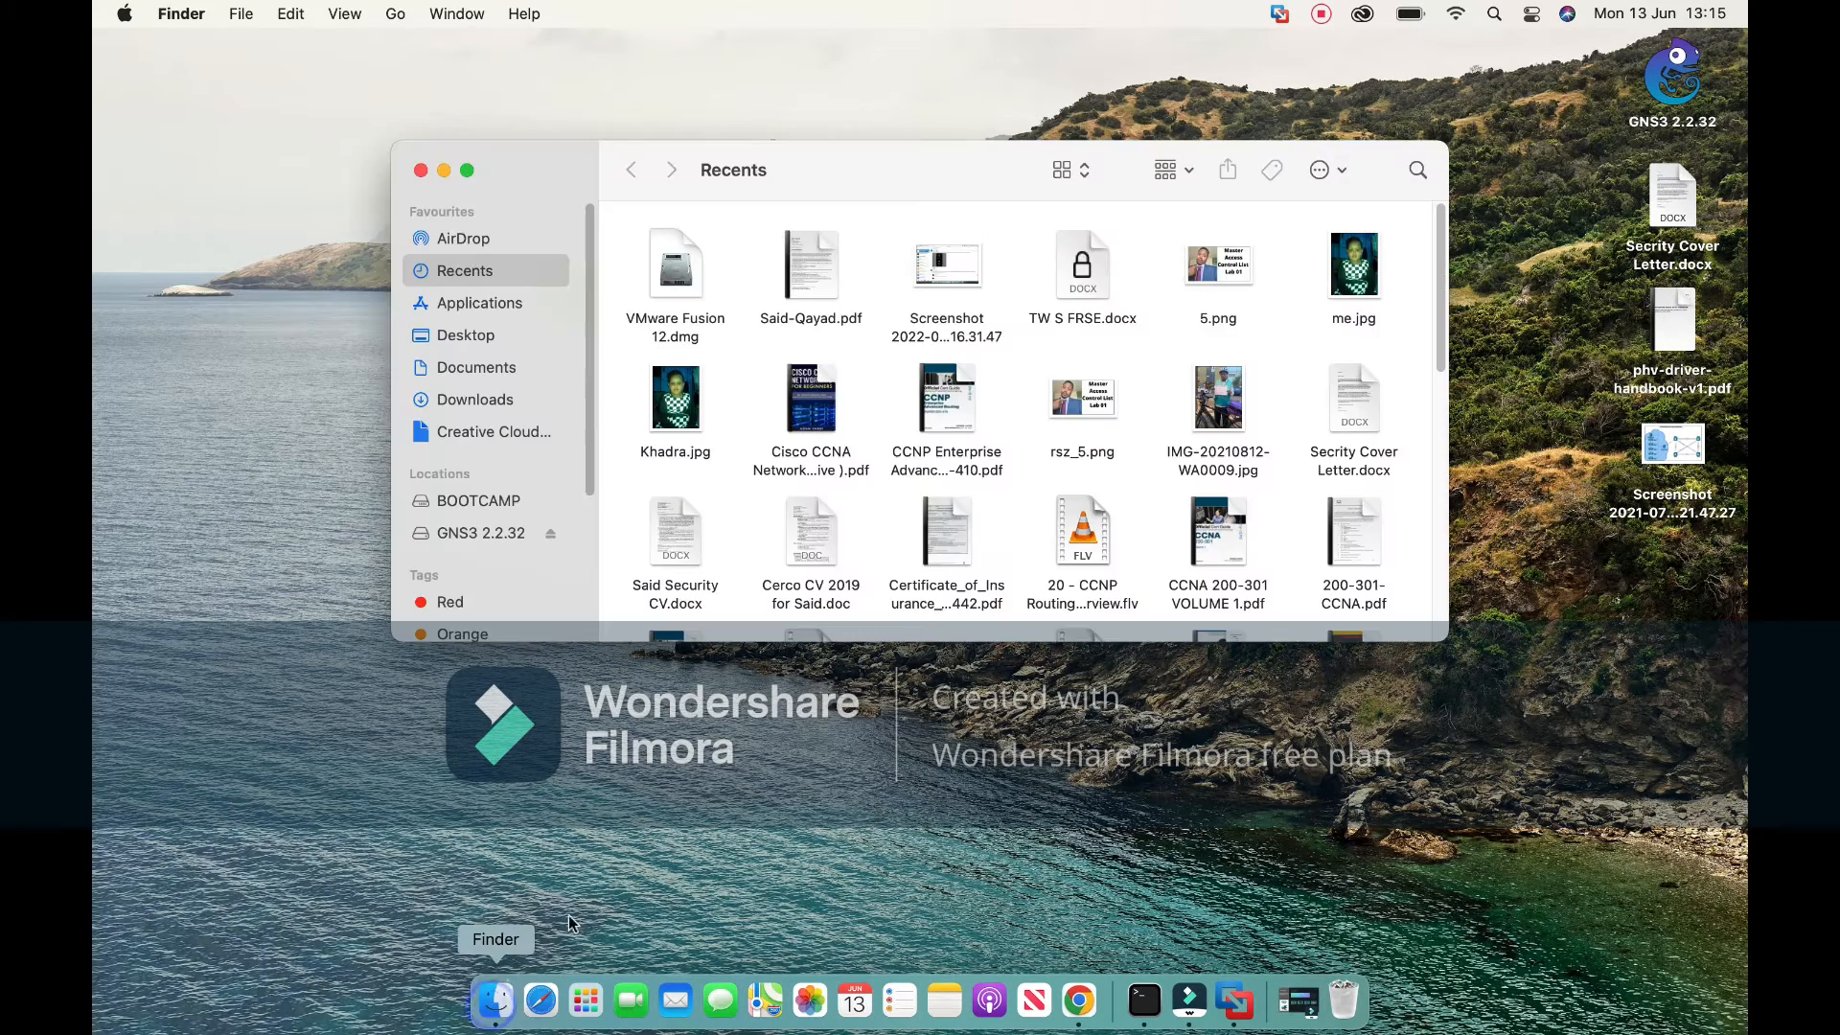
pyautogui.click(496, 401)
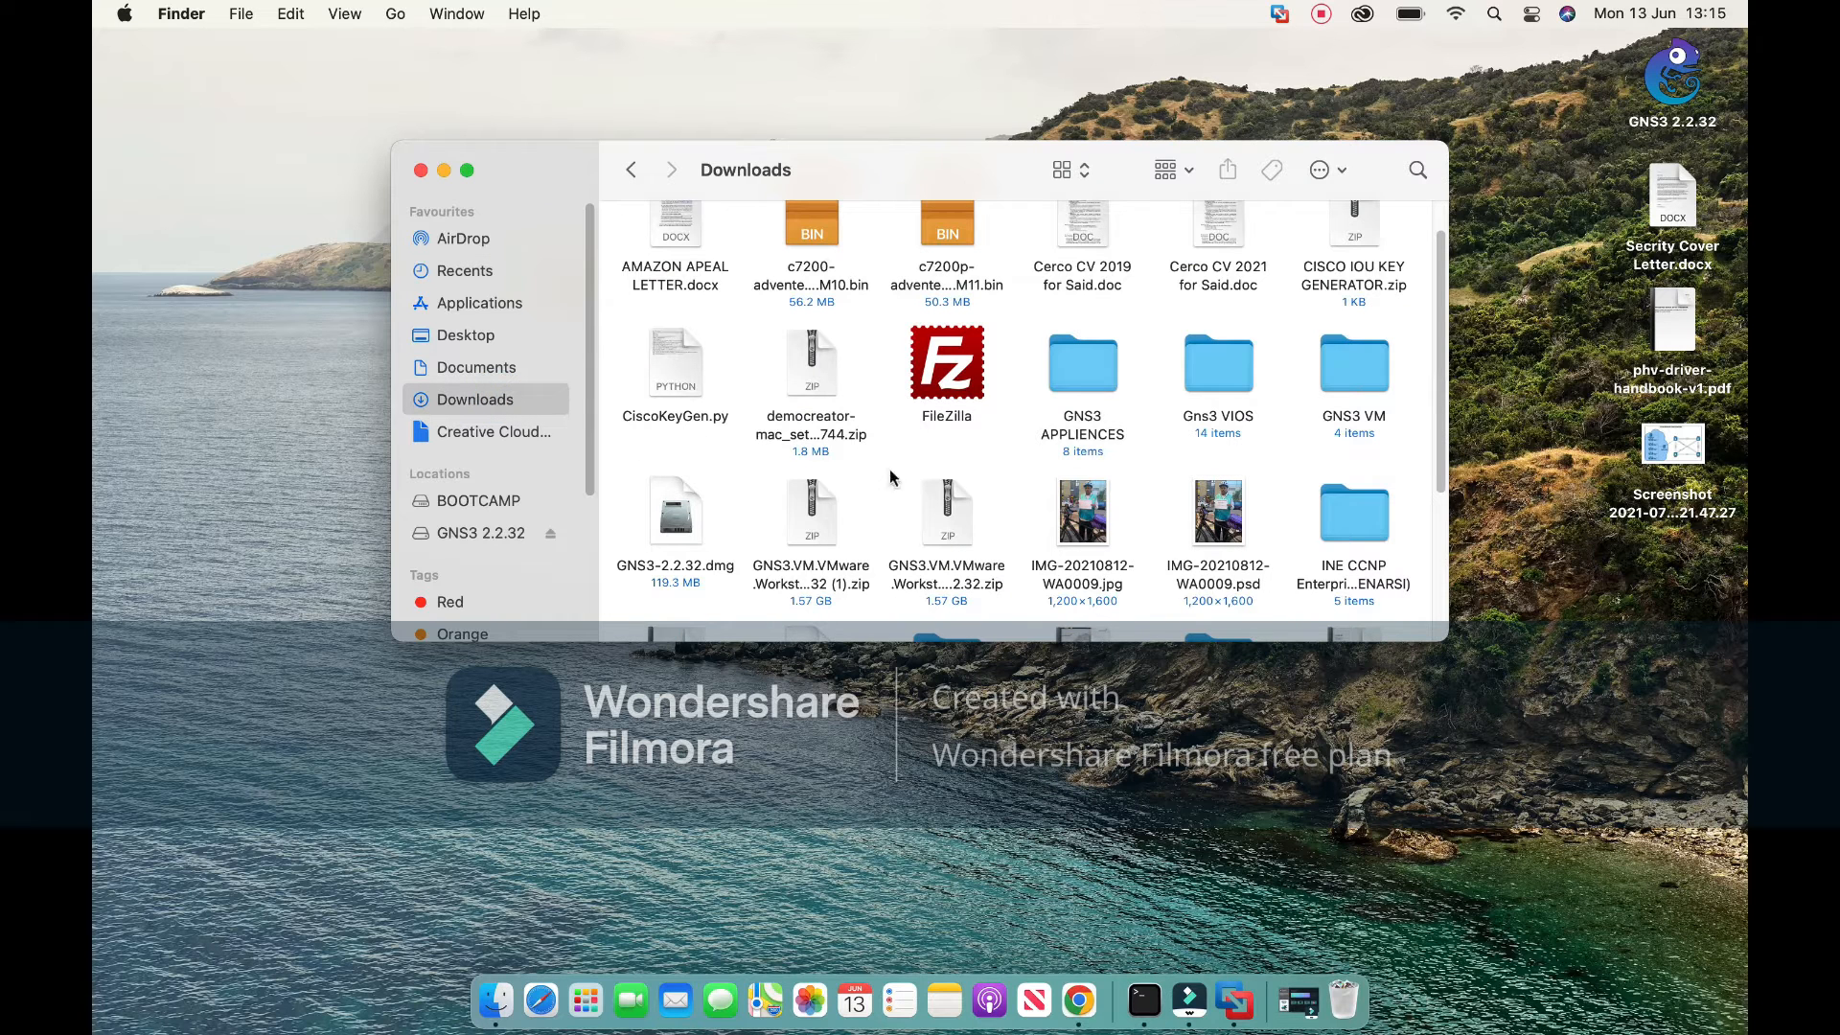
pyautogui.doubleClick(1335, 377)
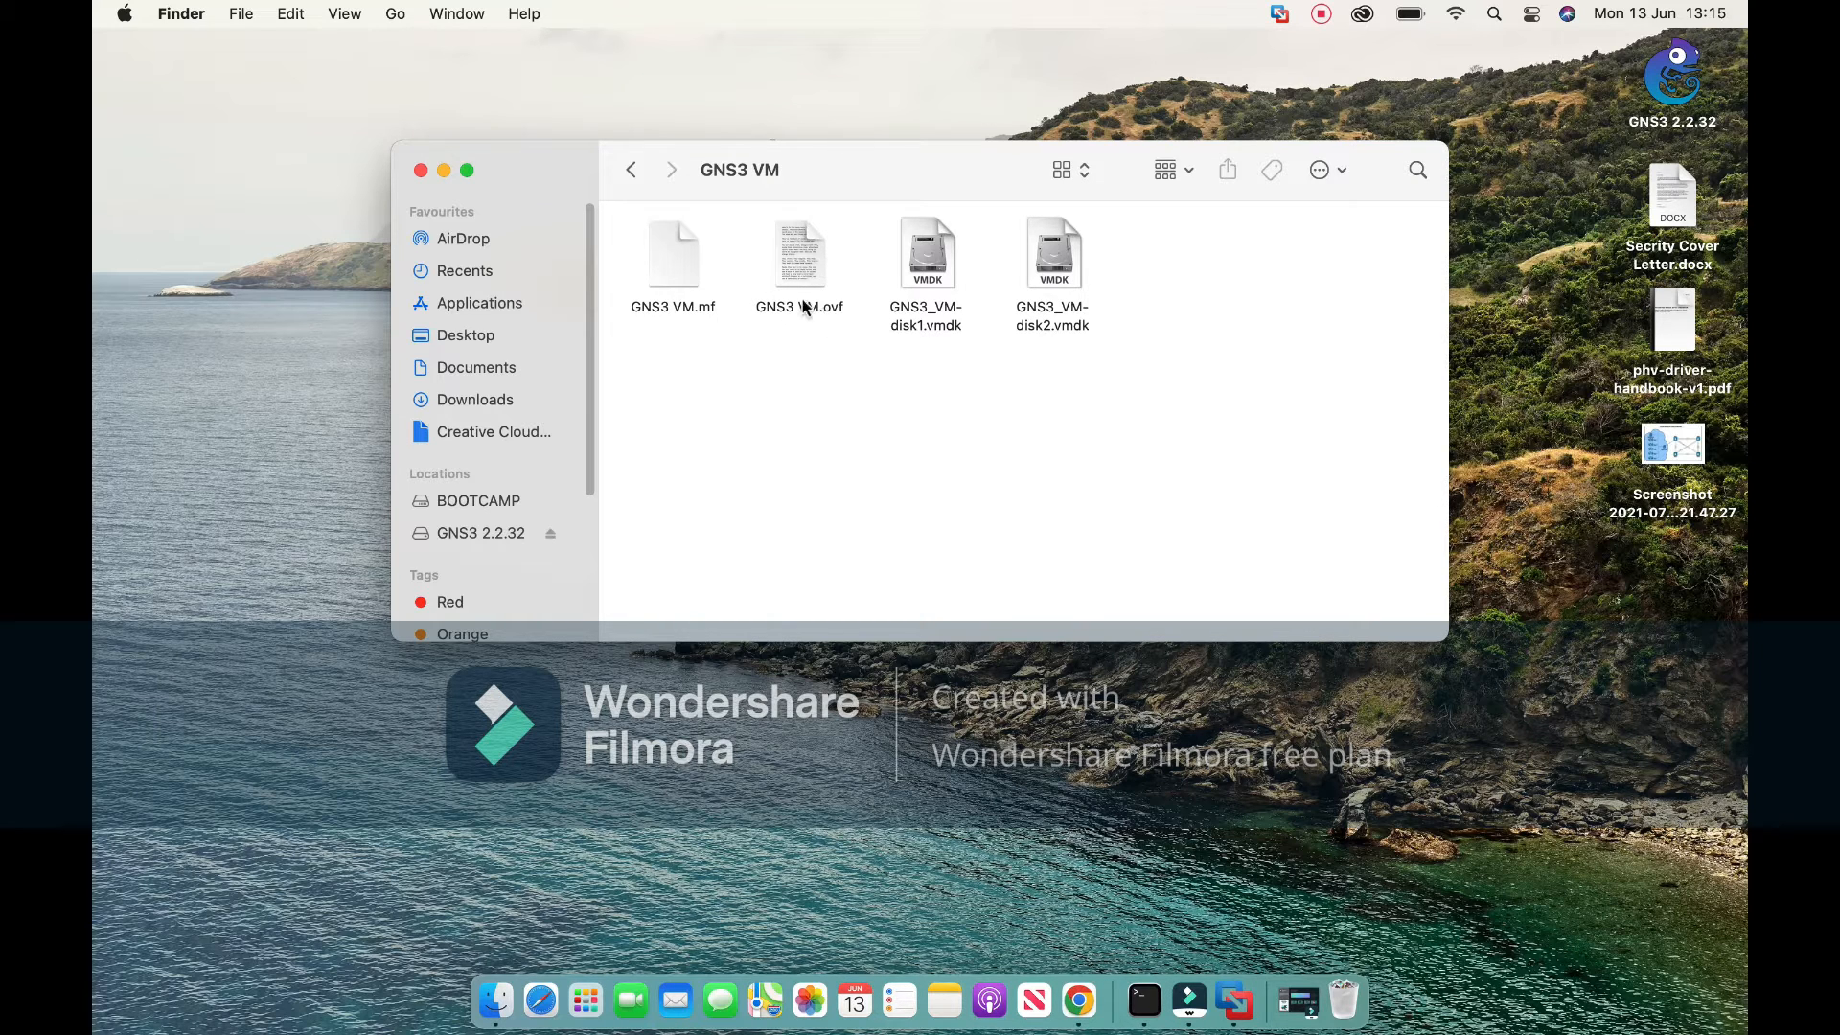
pyautogui.click(420, 171)
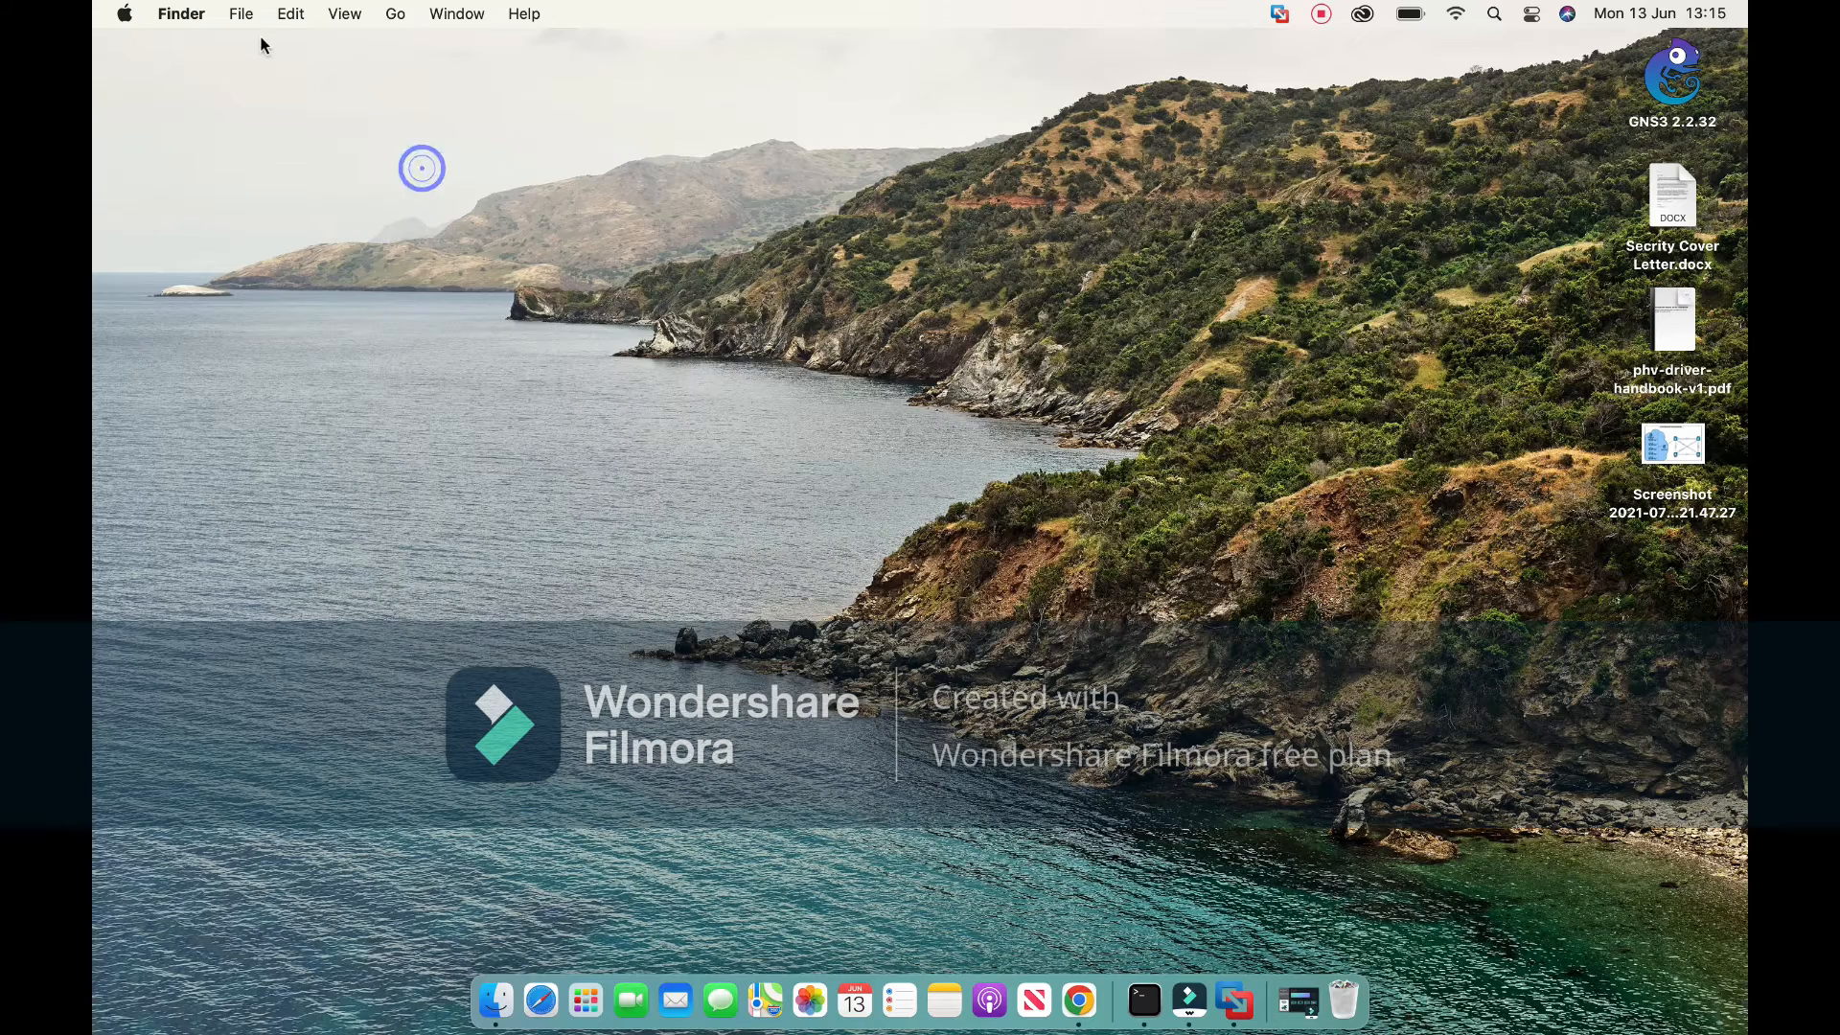
# Switch back to VMware Fusion, close the Ubuntu window, and try to open GNS3 VM.ovf from the GNS3 VM folder in Downloads.
pyautogui.click(1234, 1002)
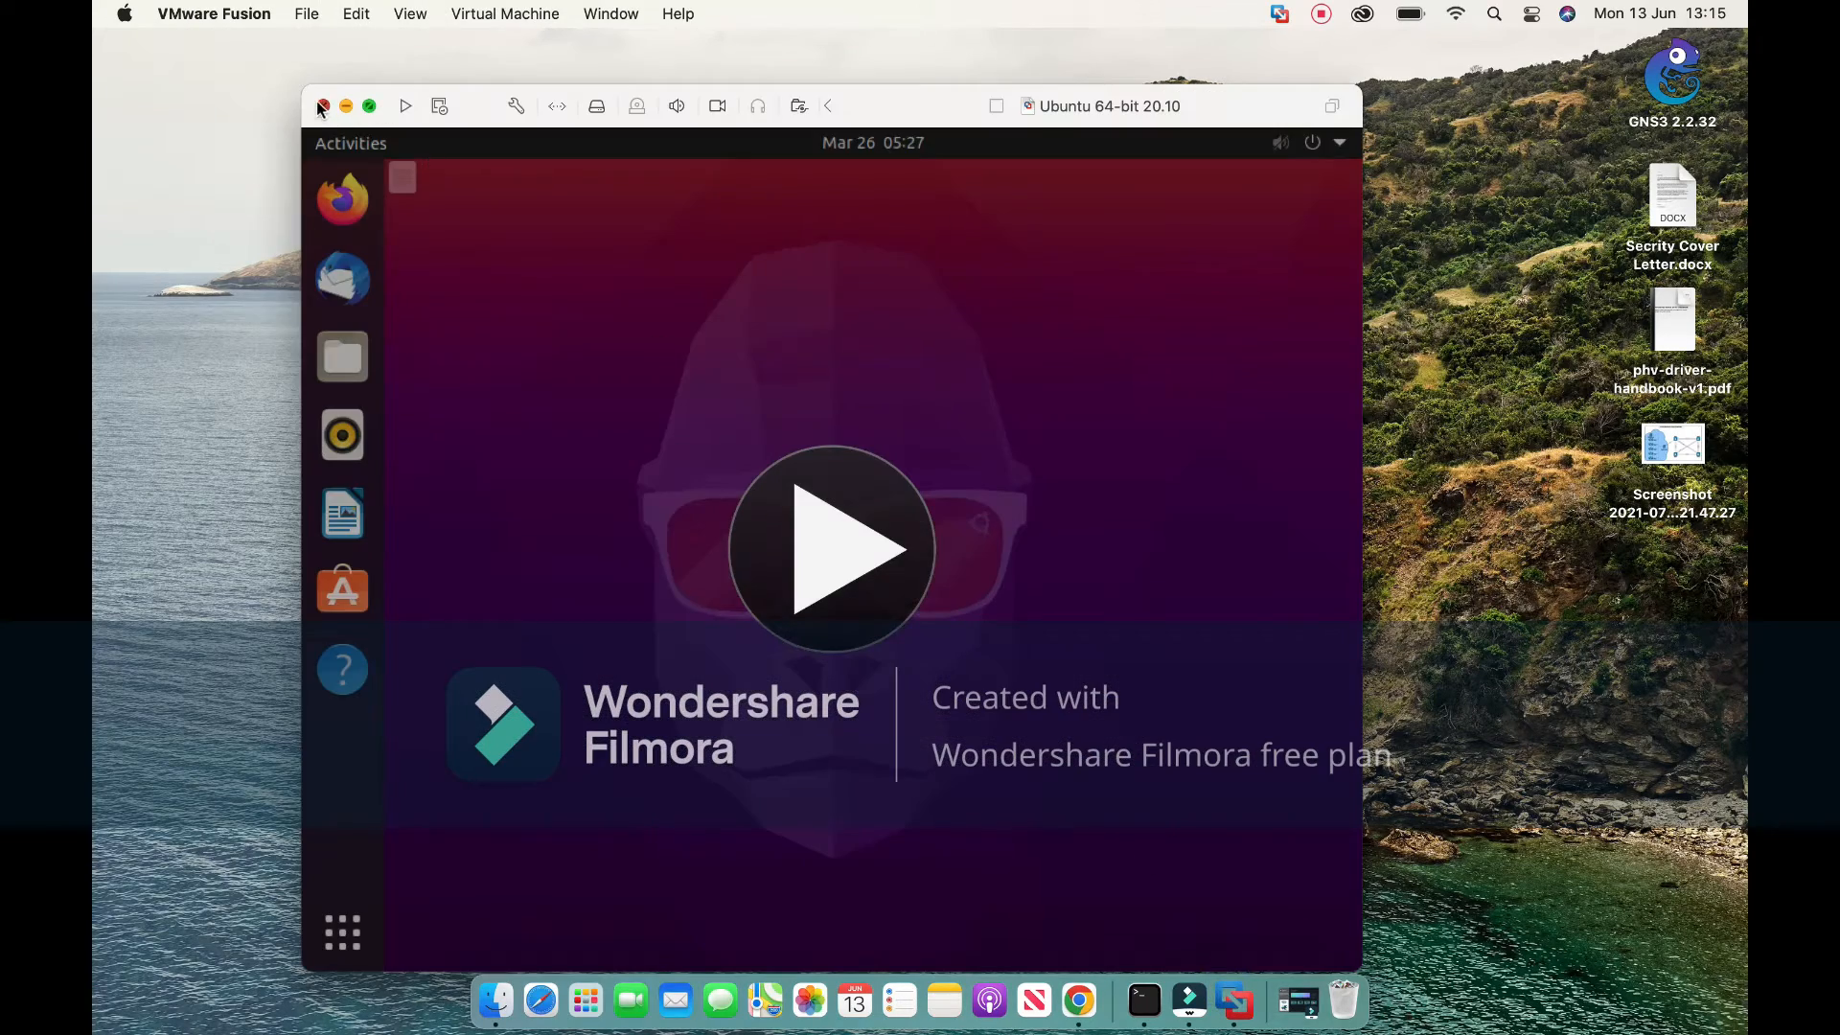
pyautogui.click(320, 107)
pyautogui.click(305, 15)
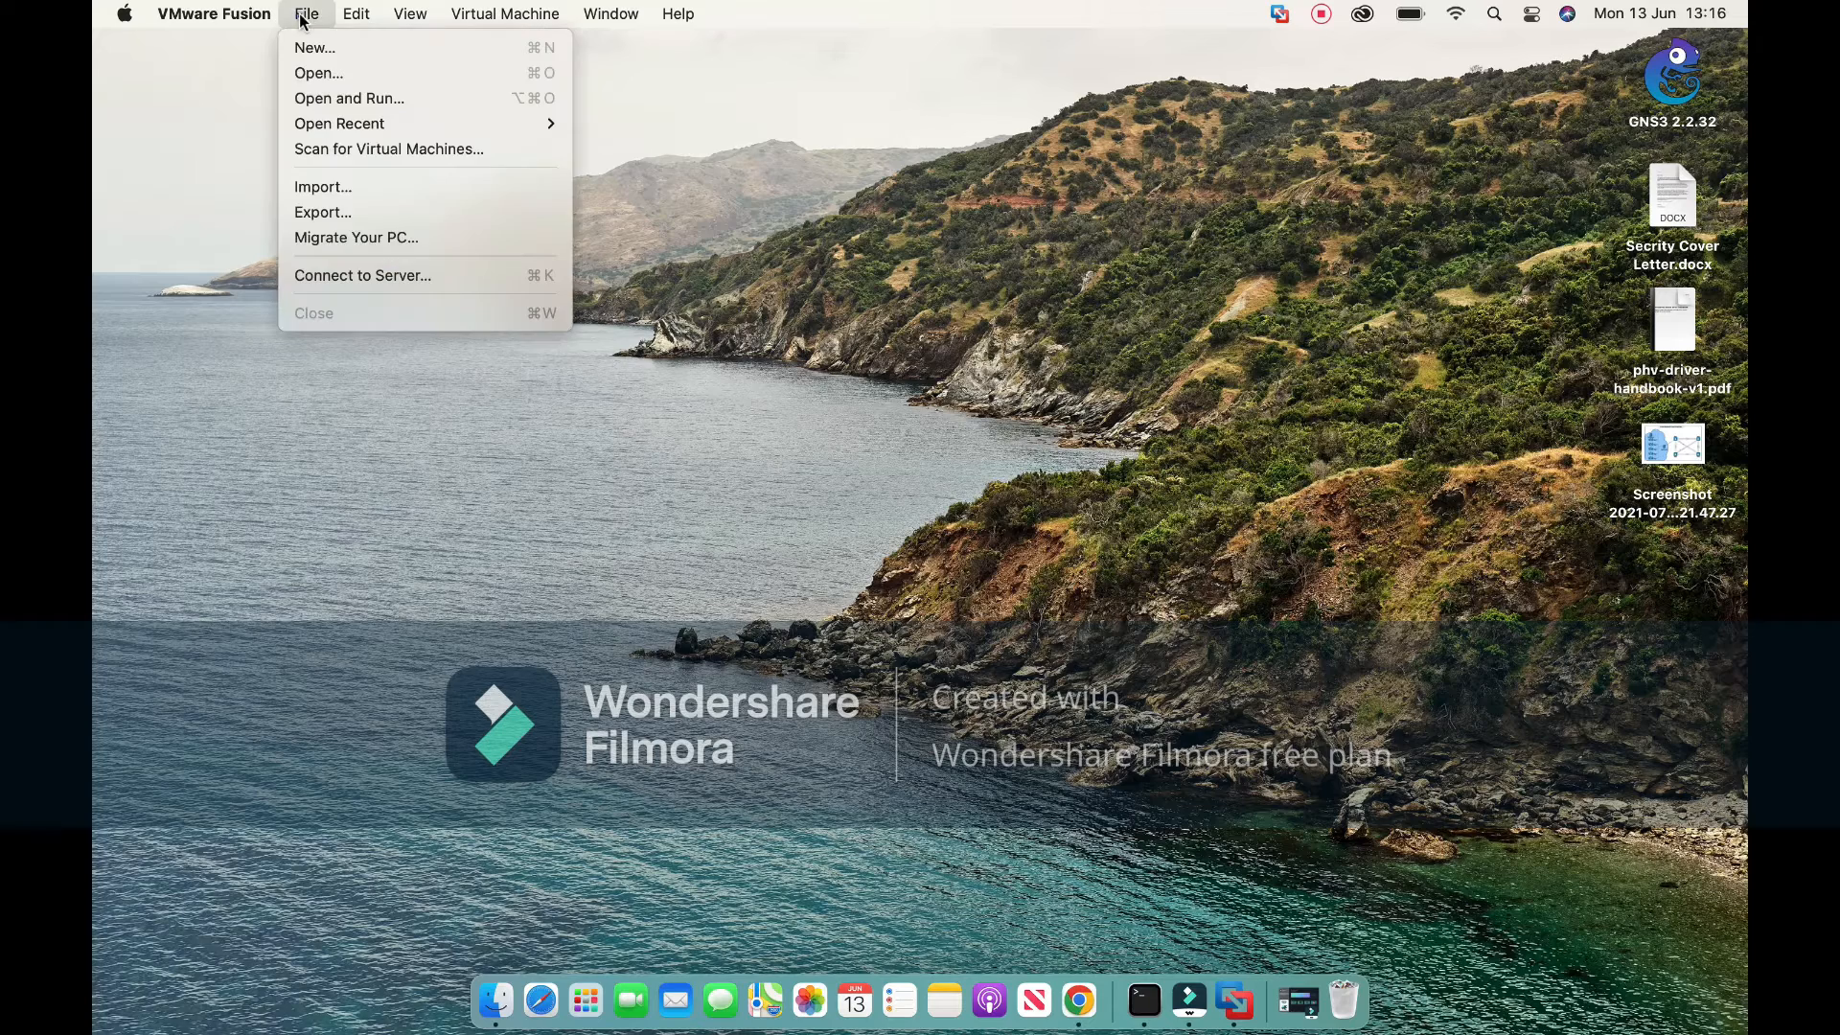
pyautogui.click(384, 76)
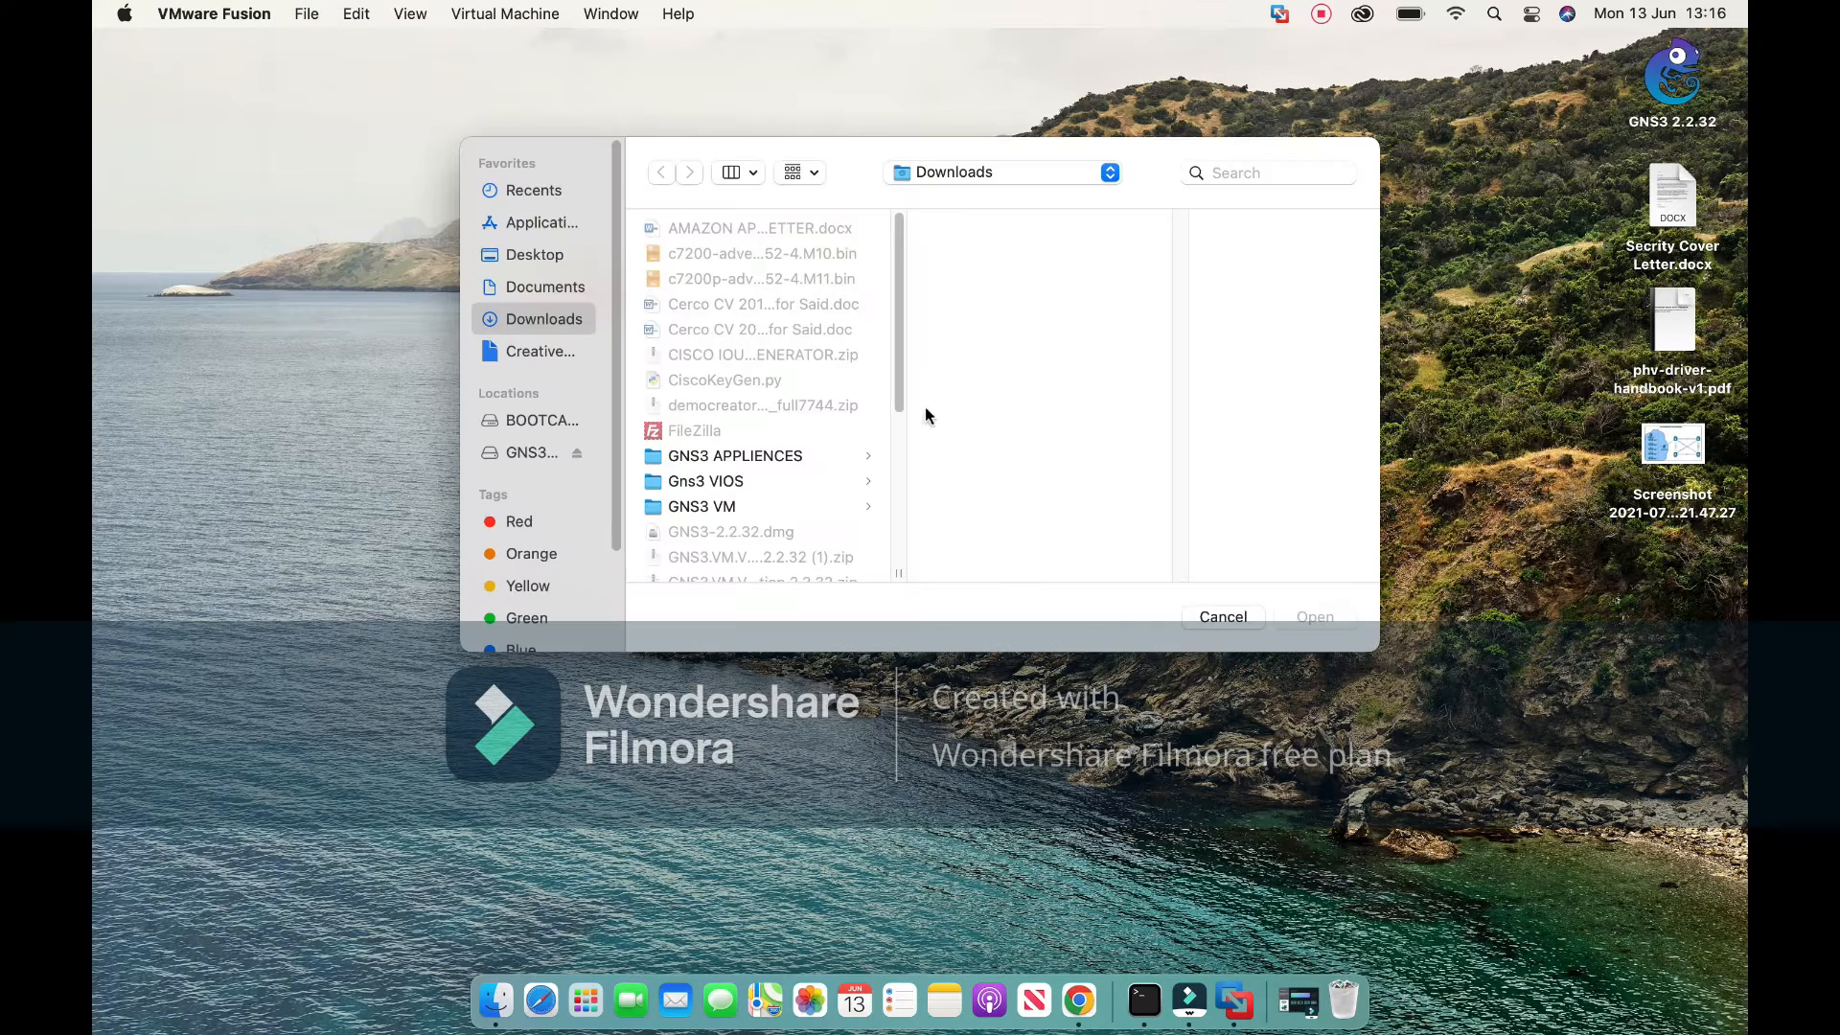
pyautogui.click(722, 509)
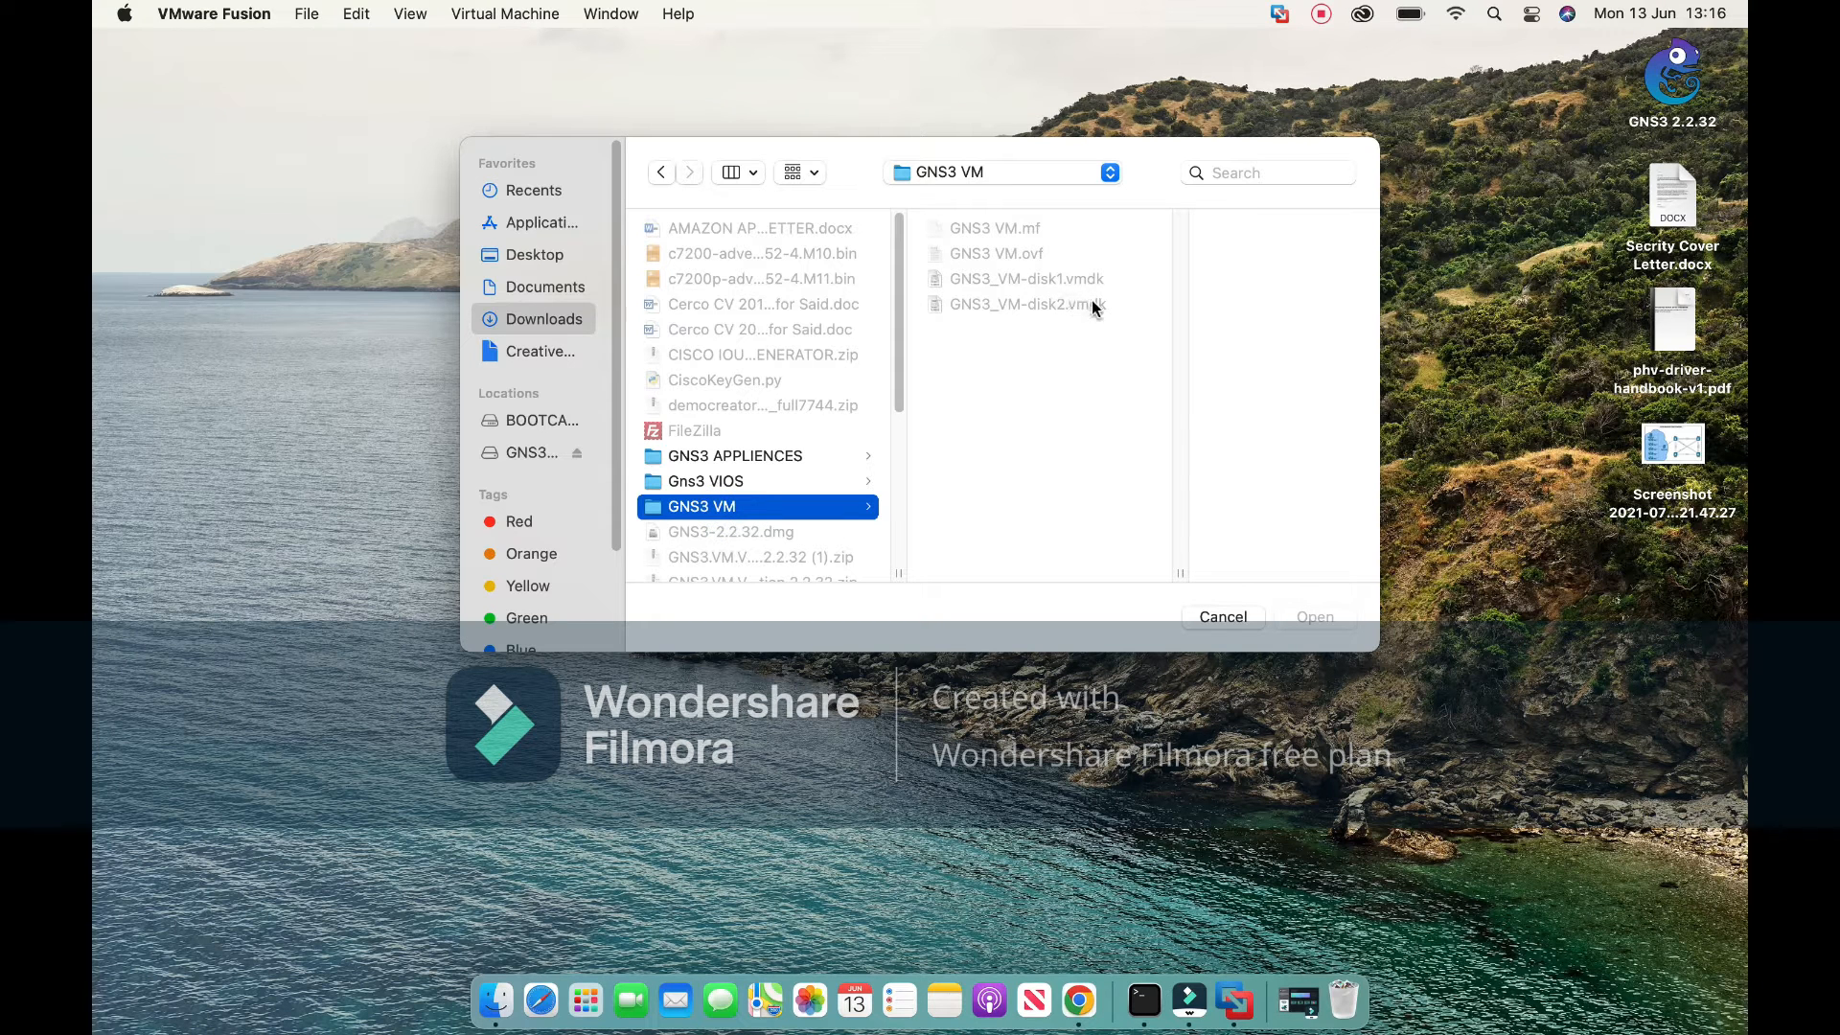
pyautogui.click(1026, 254)
pyautogui.click(1026, 254)
pyautogui.click(989, 250)
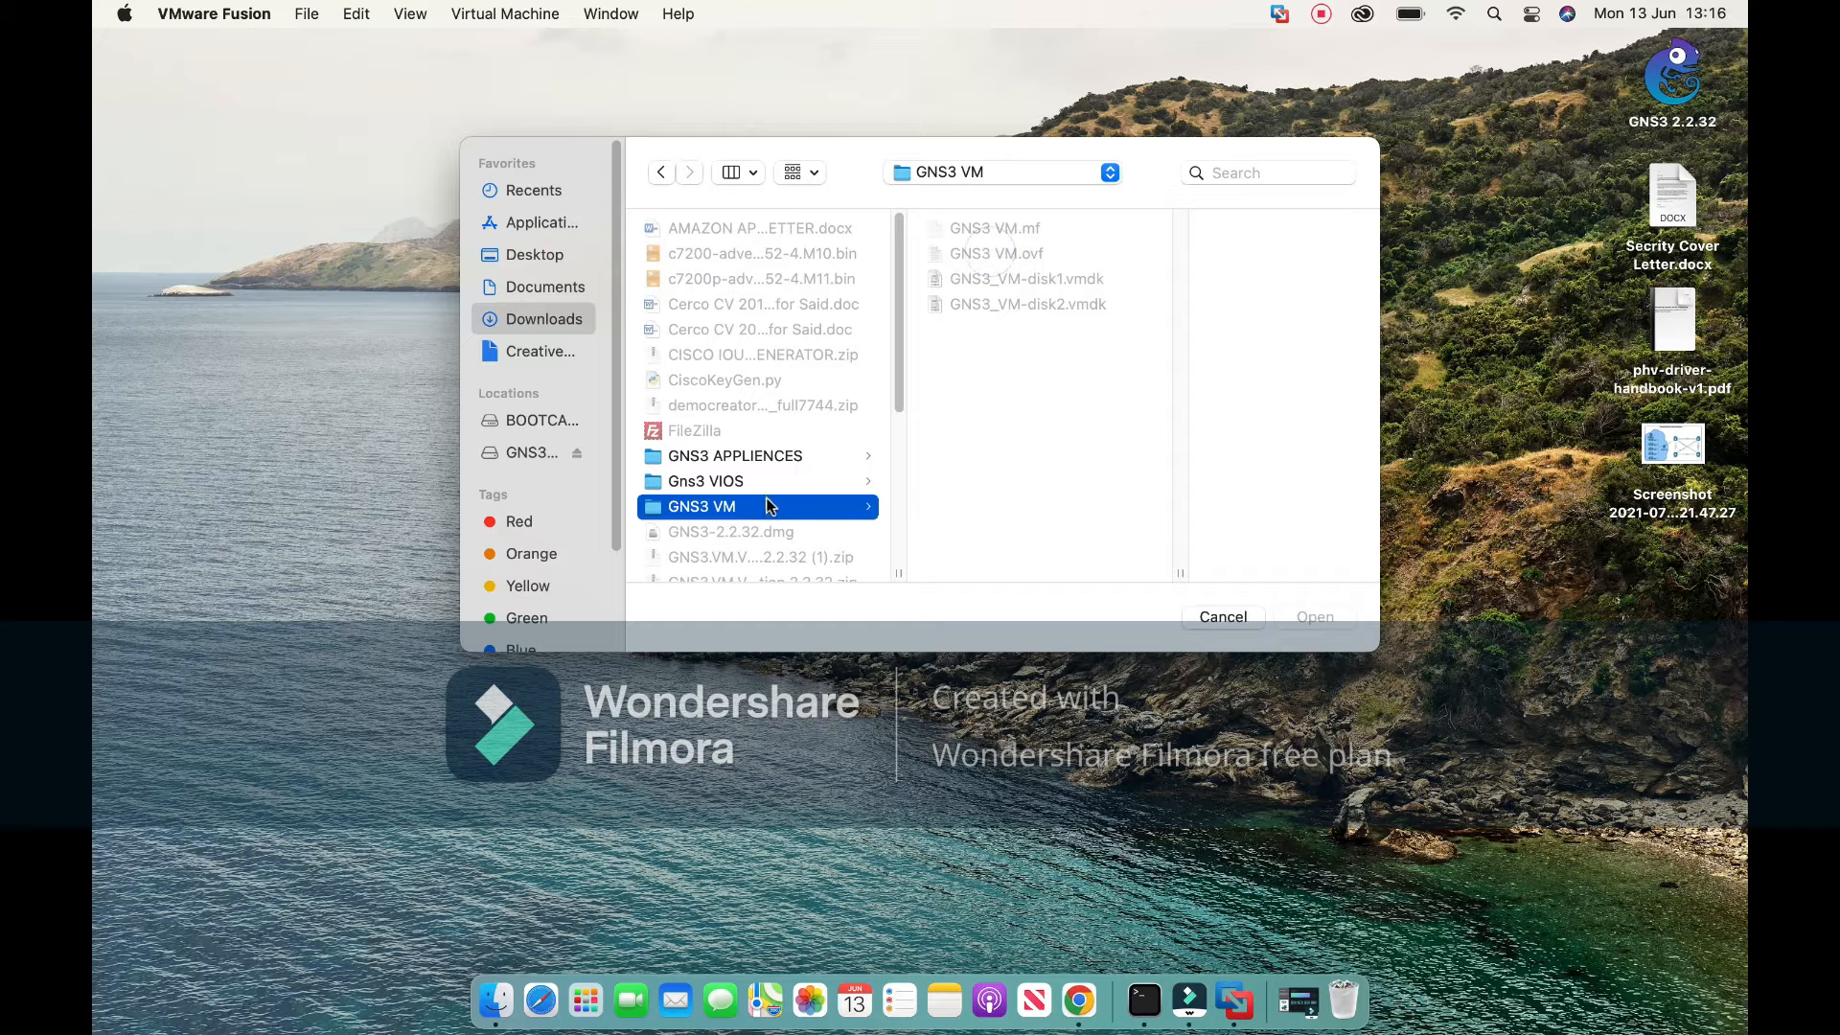
pyautogui.click(673, 509)
pyautogui.scroll(-5, 863, 527)
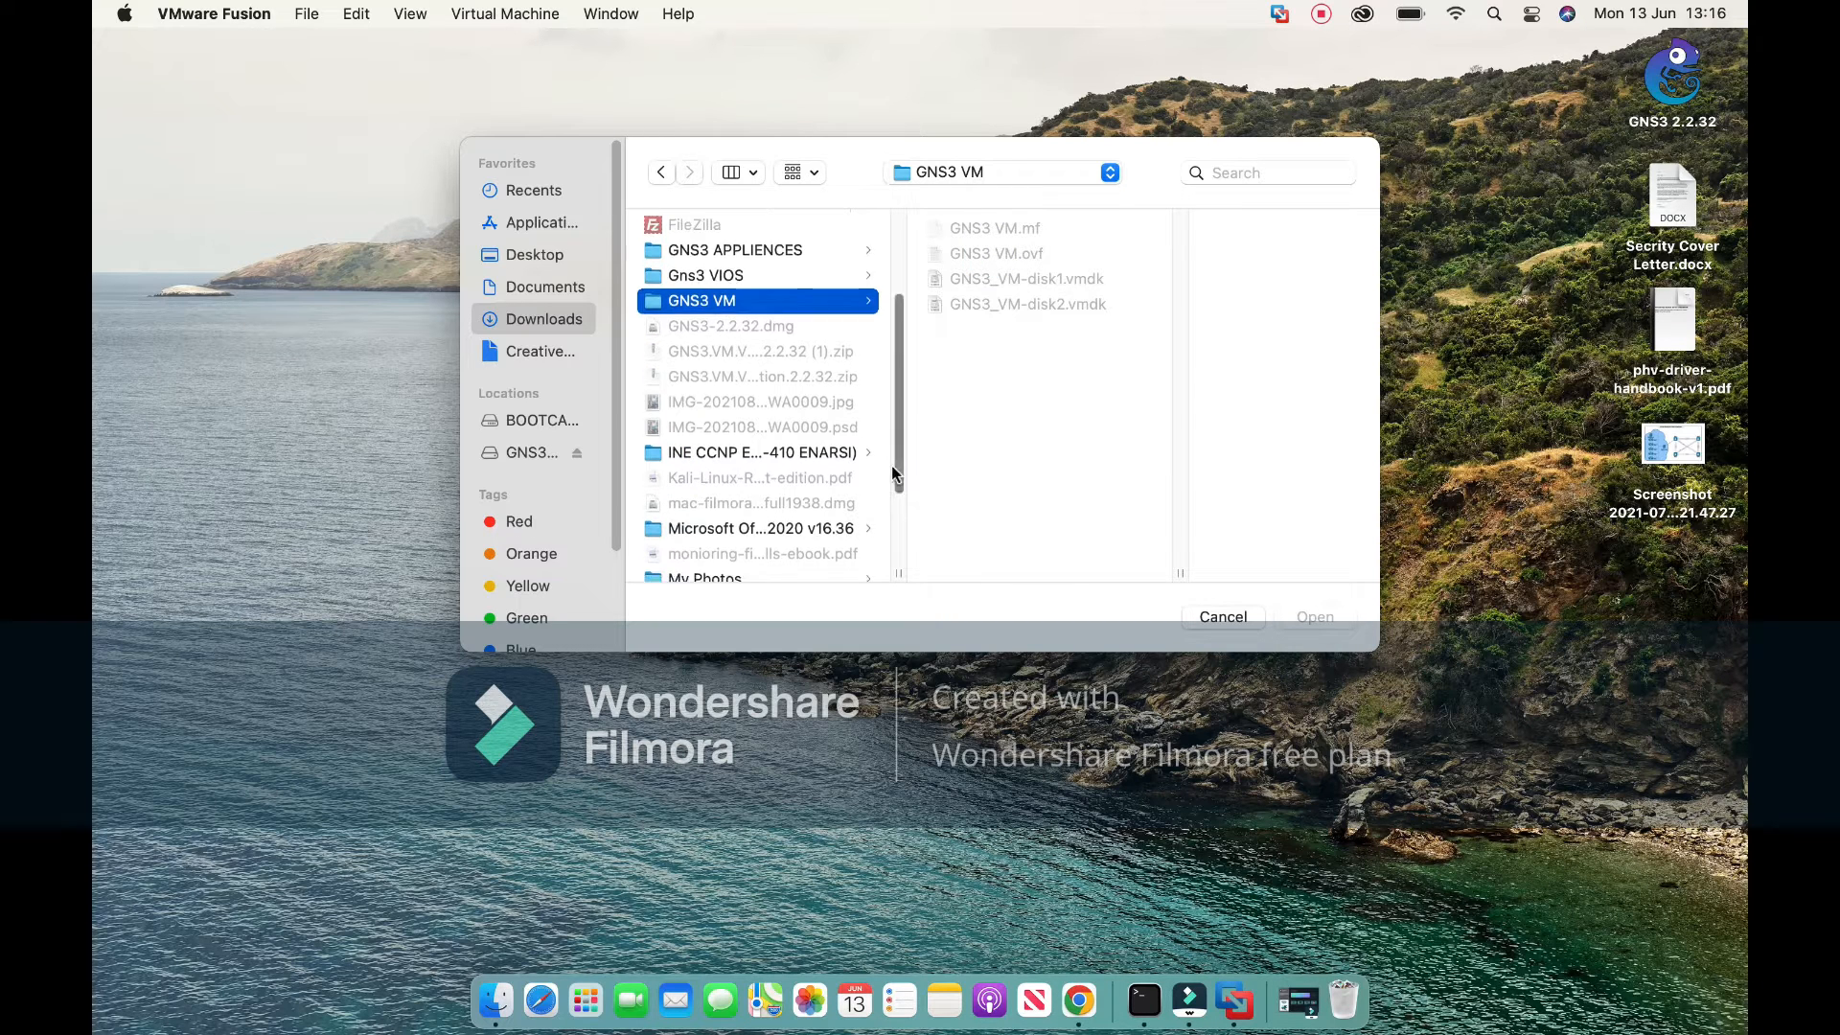
pyautogui.scroll(5, 887, 458)
pyautogui.rightClick(738, 511)
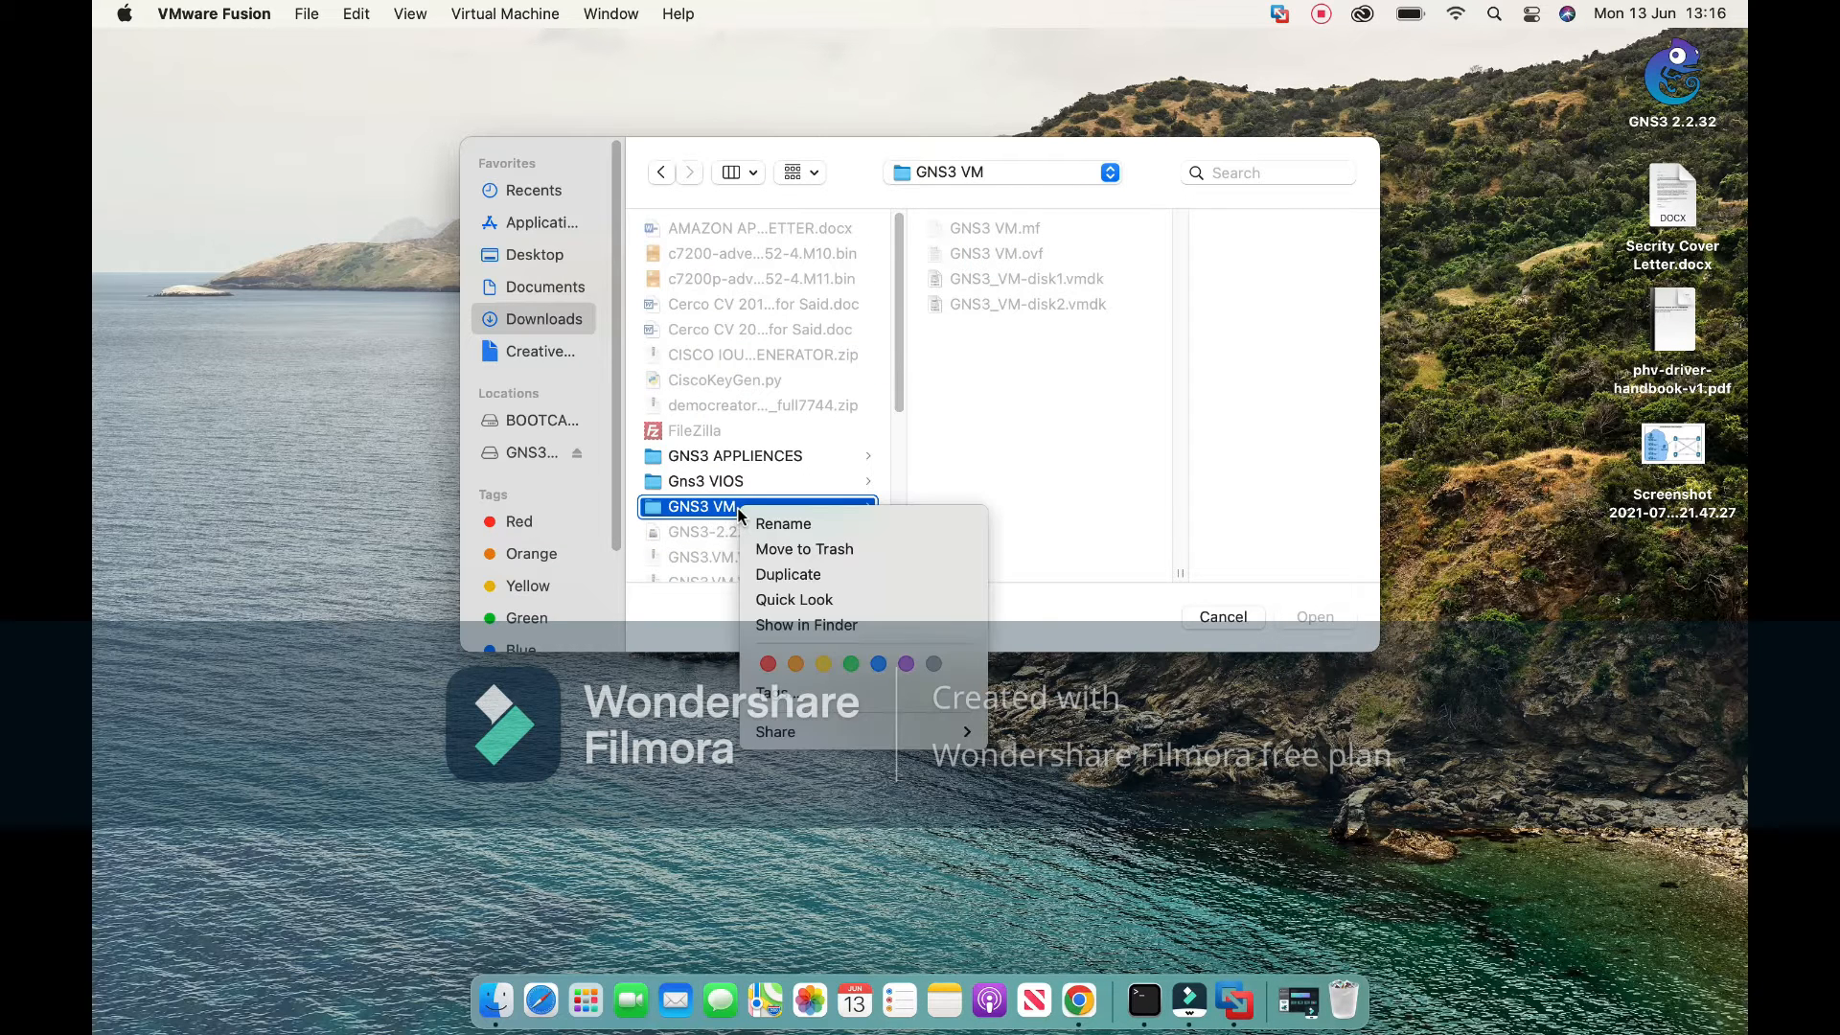
pyautogui.click(1022, 439)
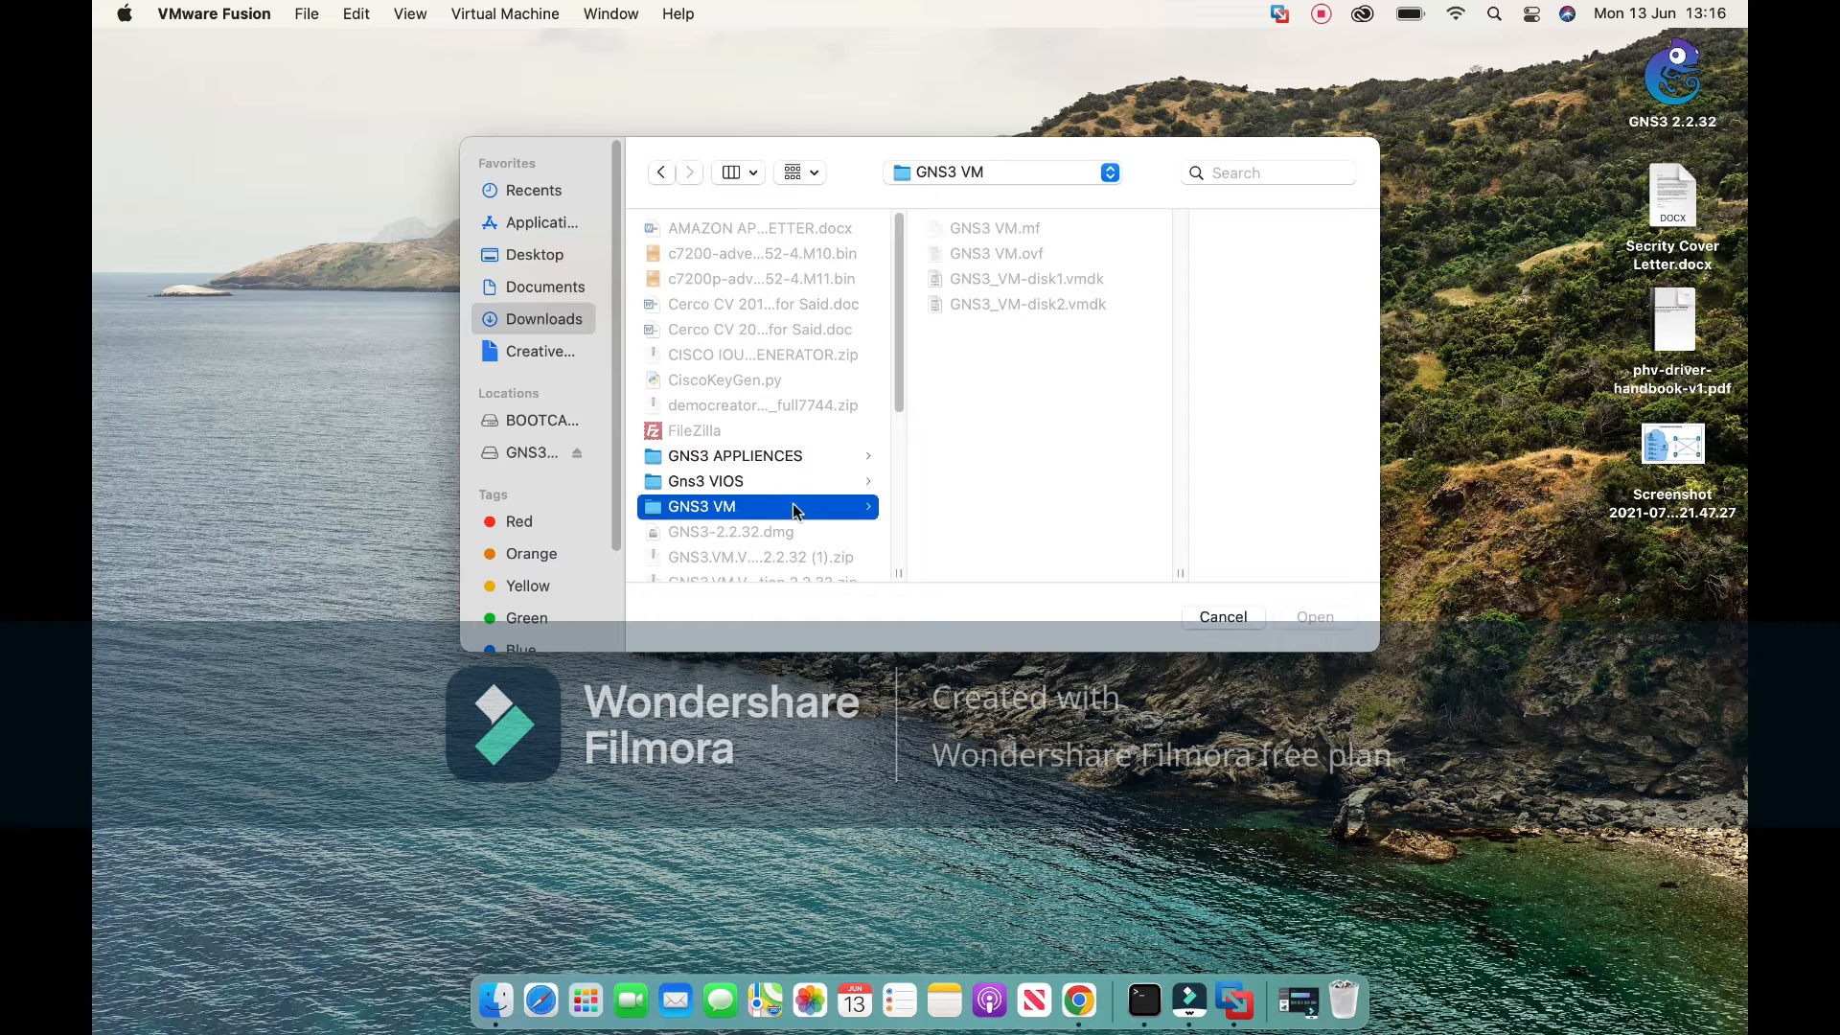
pyautogui.click(1063, 278)
pyautogui.rightClick(756, 509)
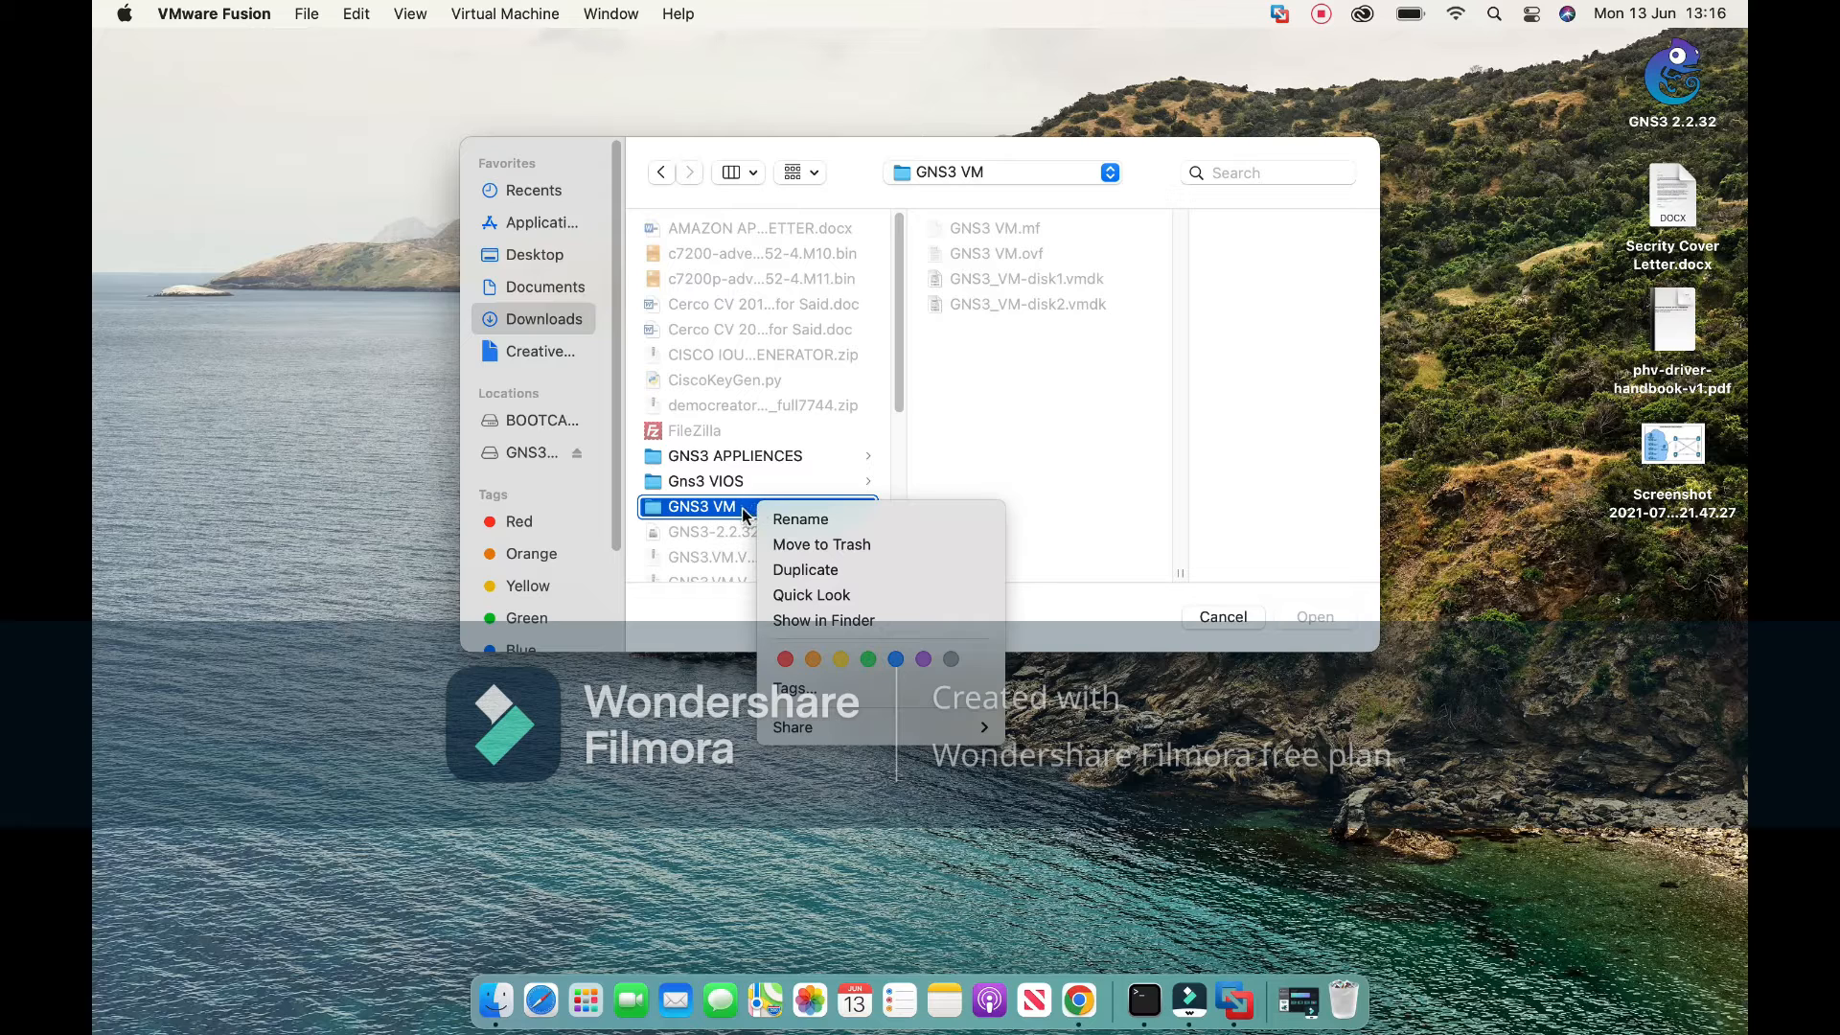
pyautogui.click(1323, 17)
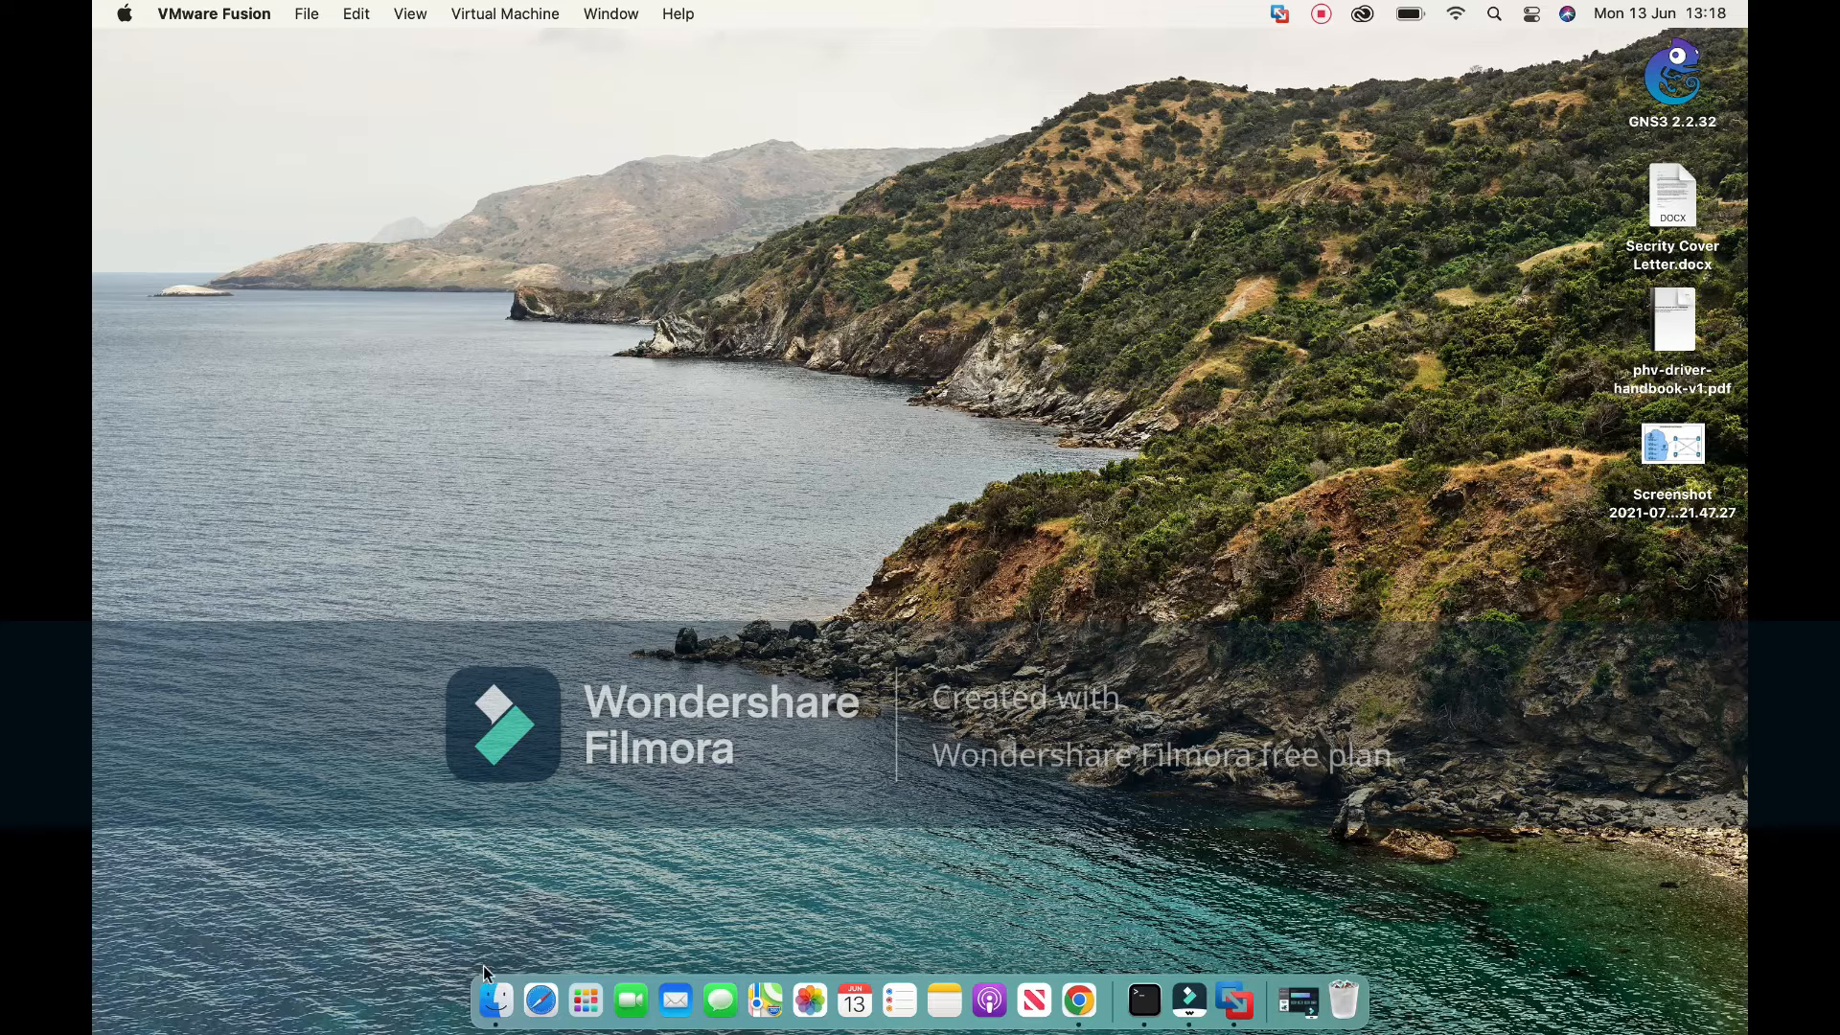
# Open GNS3 VM.ovf from the GNS3 VM folder in Downloads and import it as GNS3 VM into the Virtual Machines folder.
pyautogui.click(496, 997)
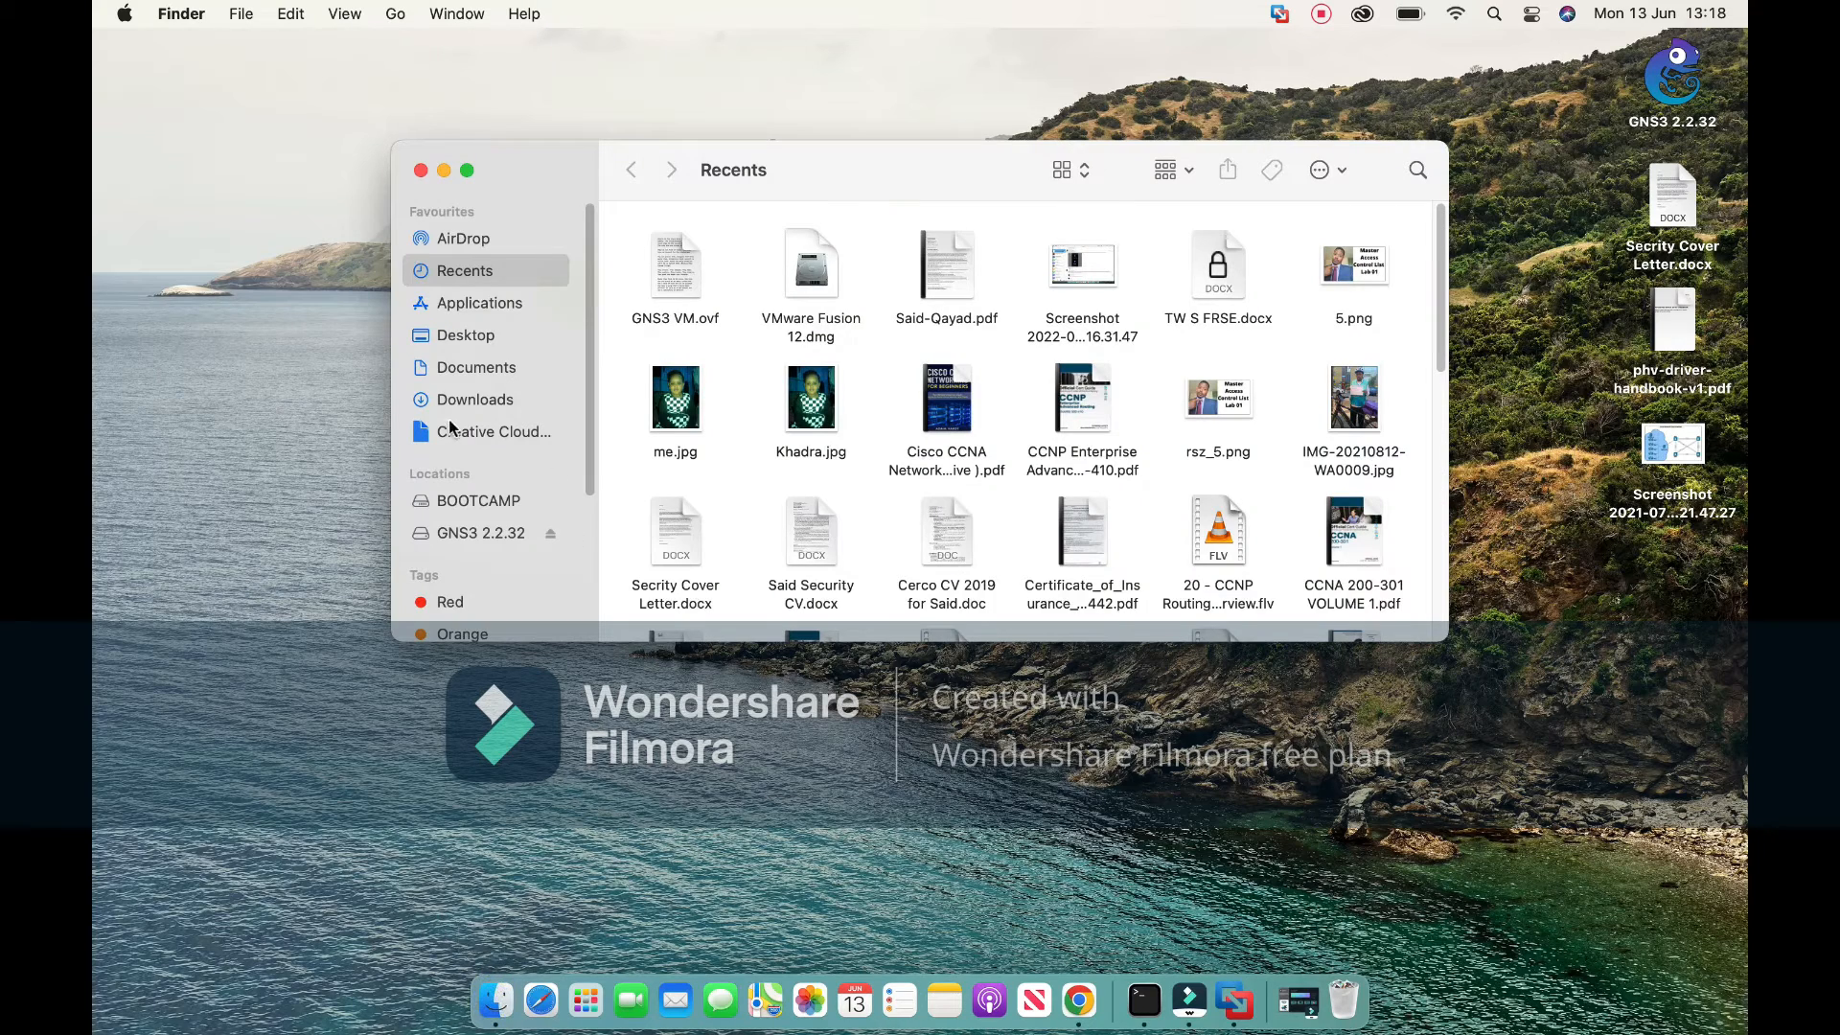
pyautogui.click(483, 401)
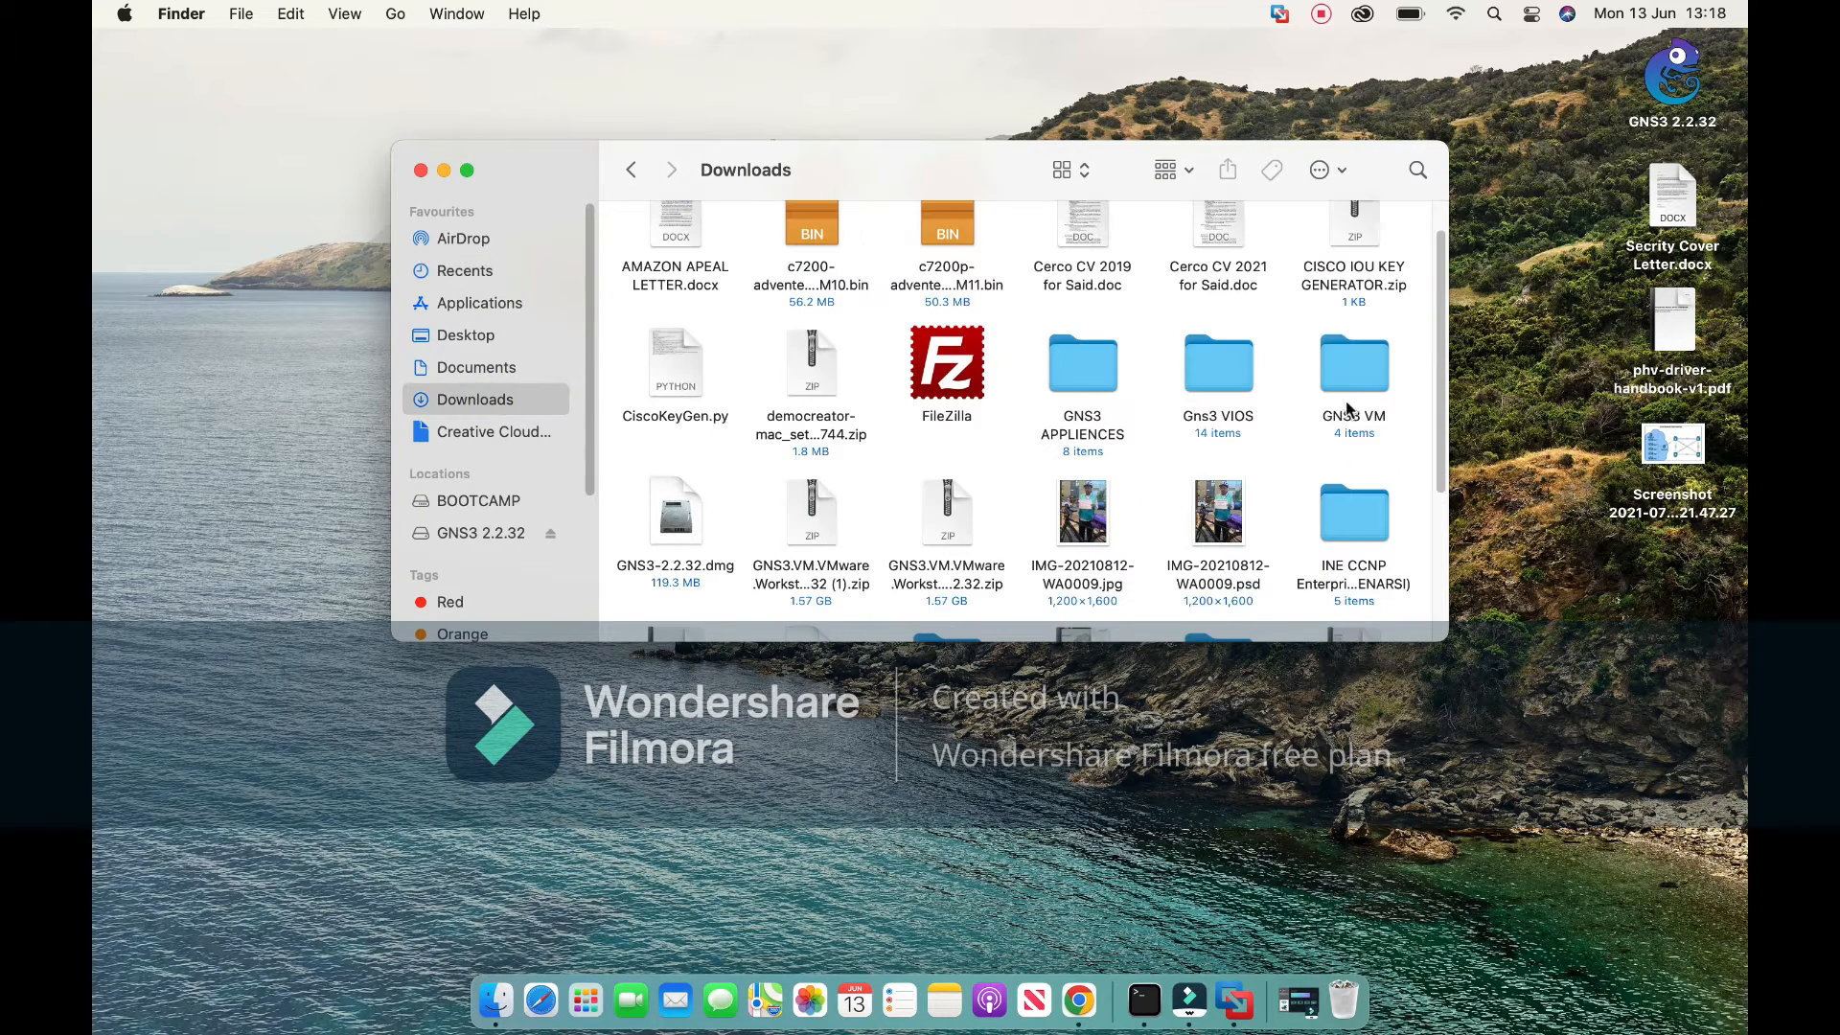
pyautogui.doubleClick(1373, 373)
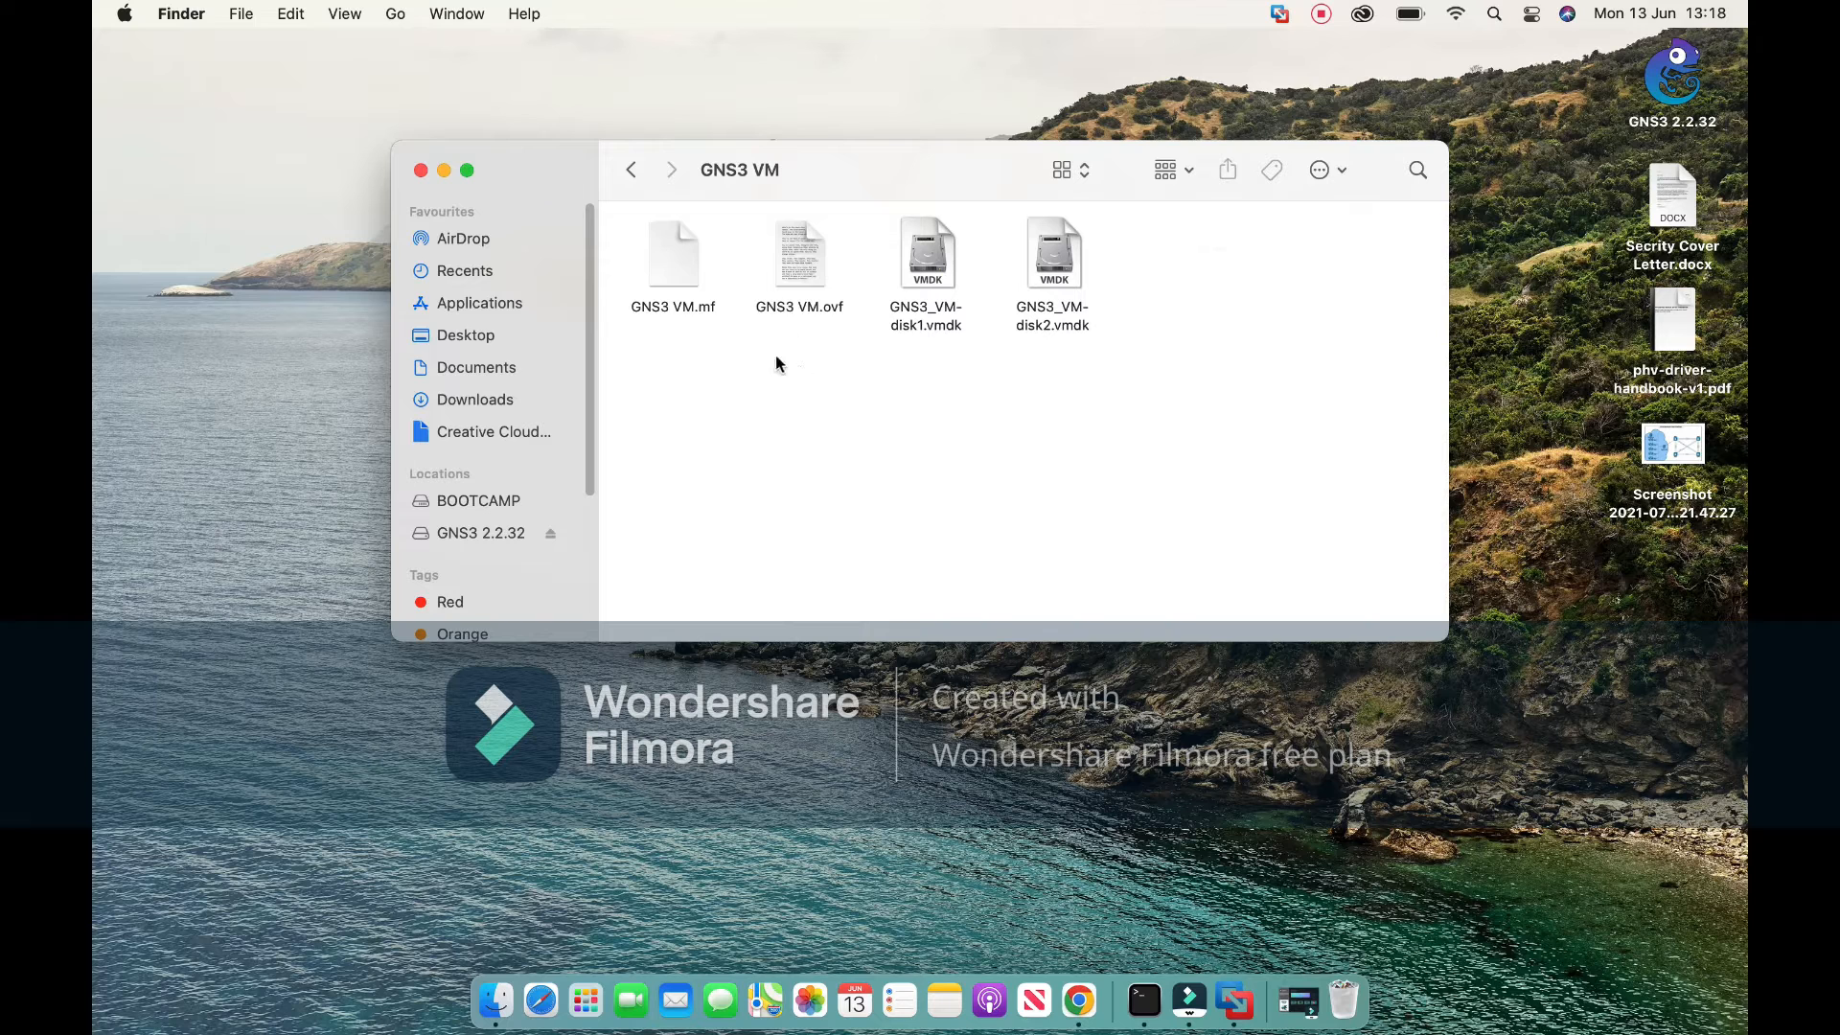
pyautogui.doubleClick(809, 274)
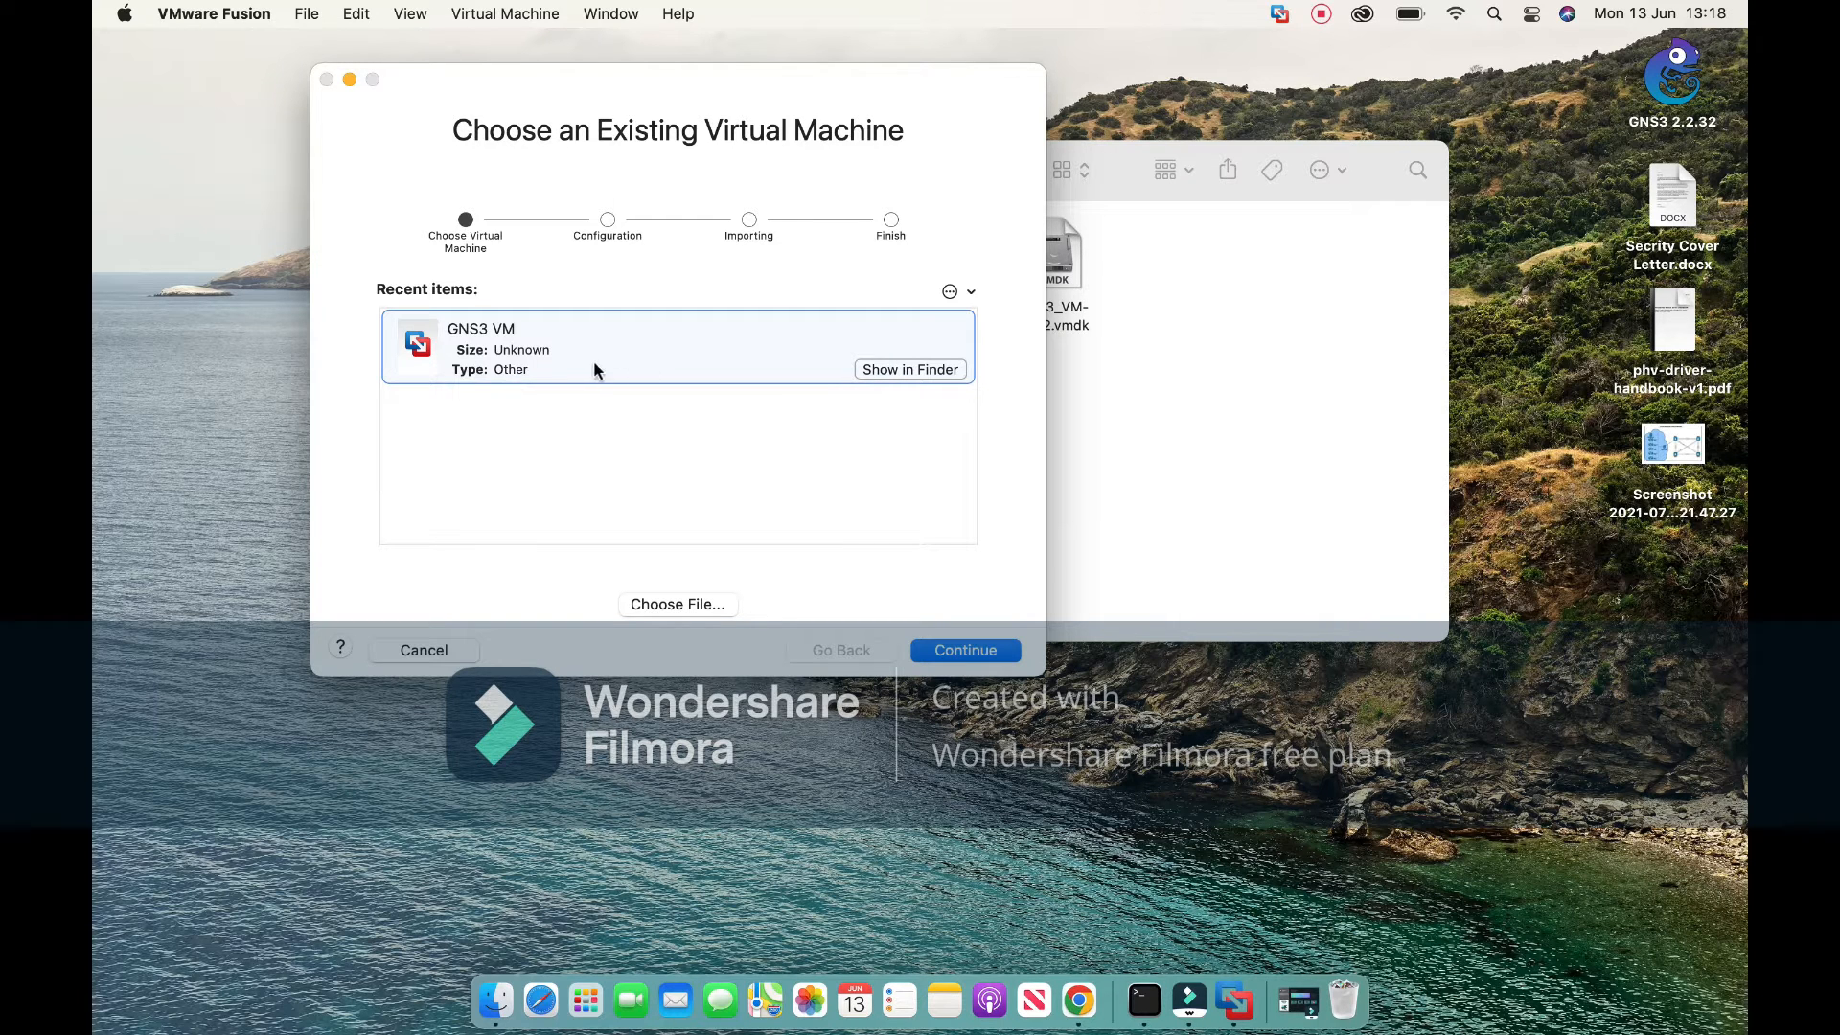
pyautogui.click(956, 654)
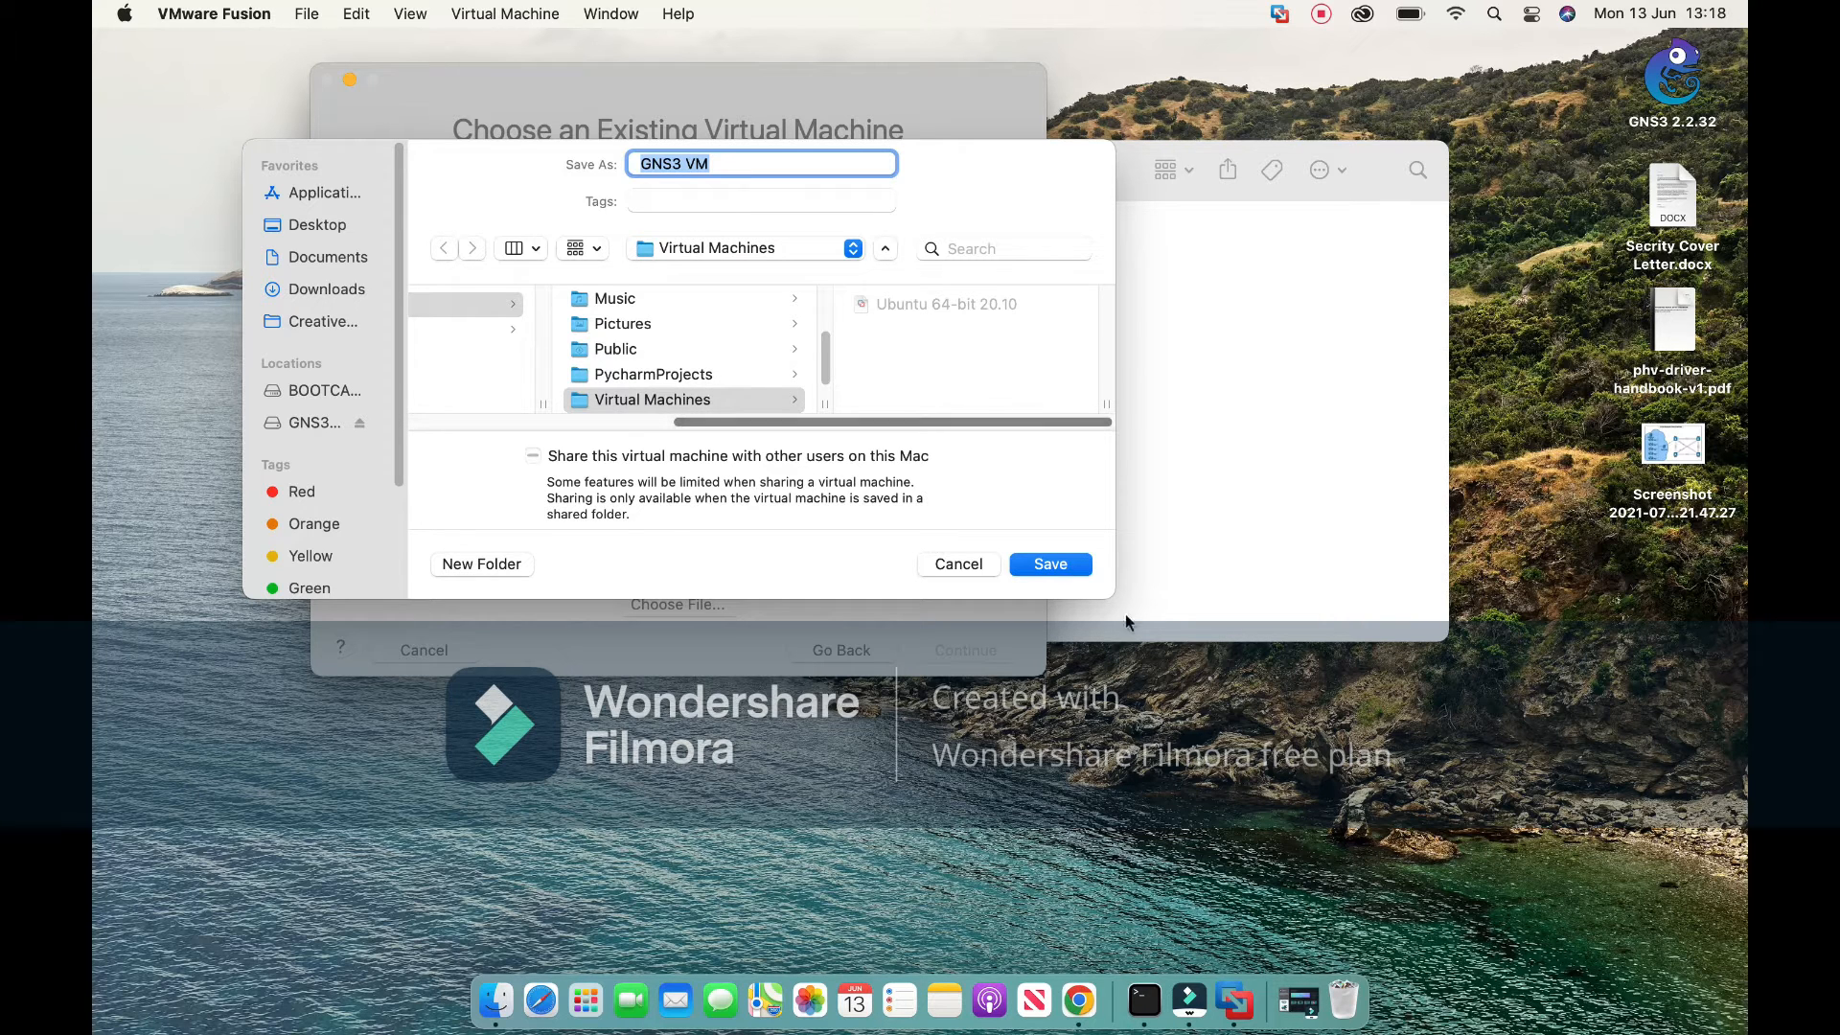
pyautogui.click(1054, 565)
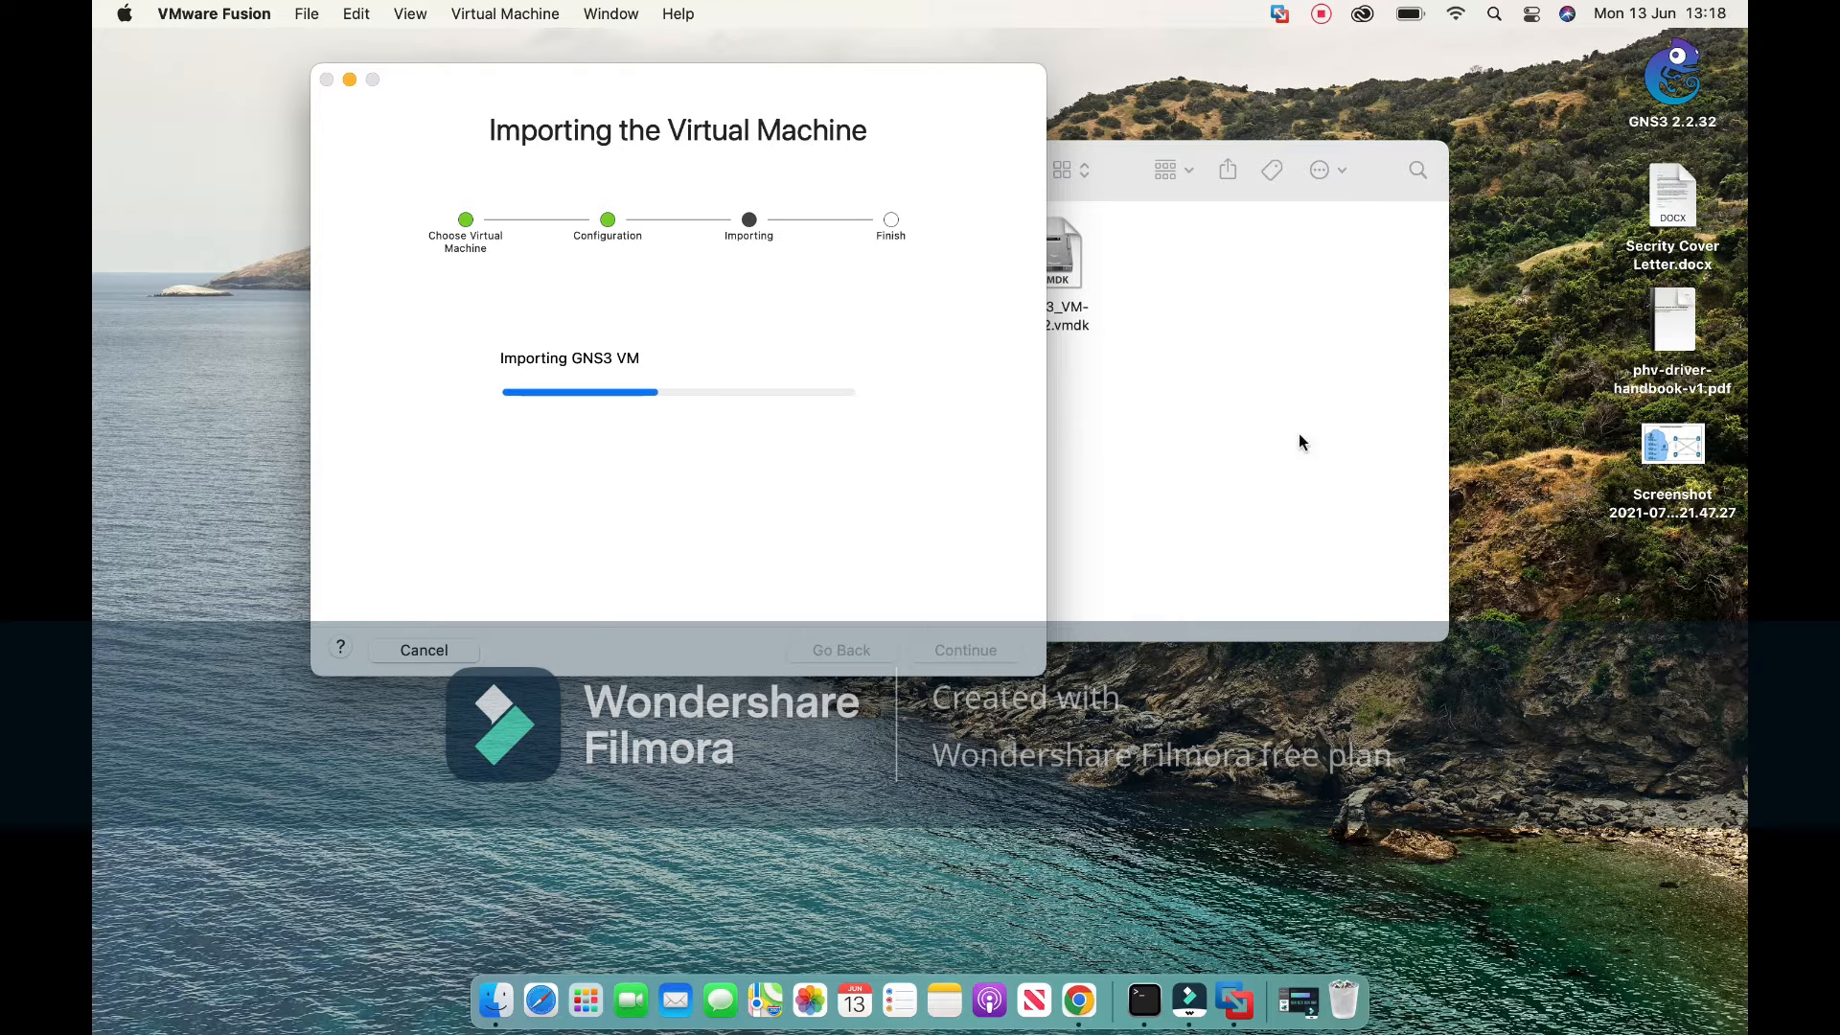
# Check the GNS3 VM archive in Downloads and the contents of the GNS3 VM folder in Finder.
pyautogui.click(1259, 435)
pyautogui.click(472, 398)
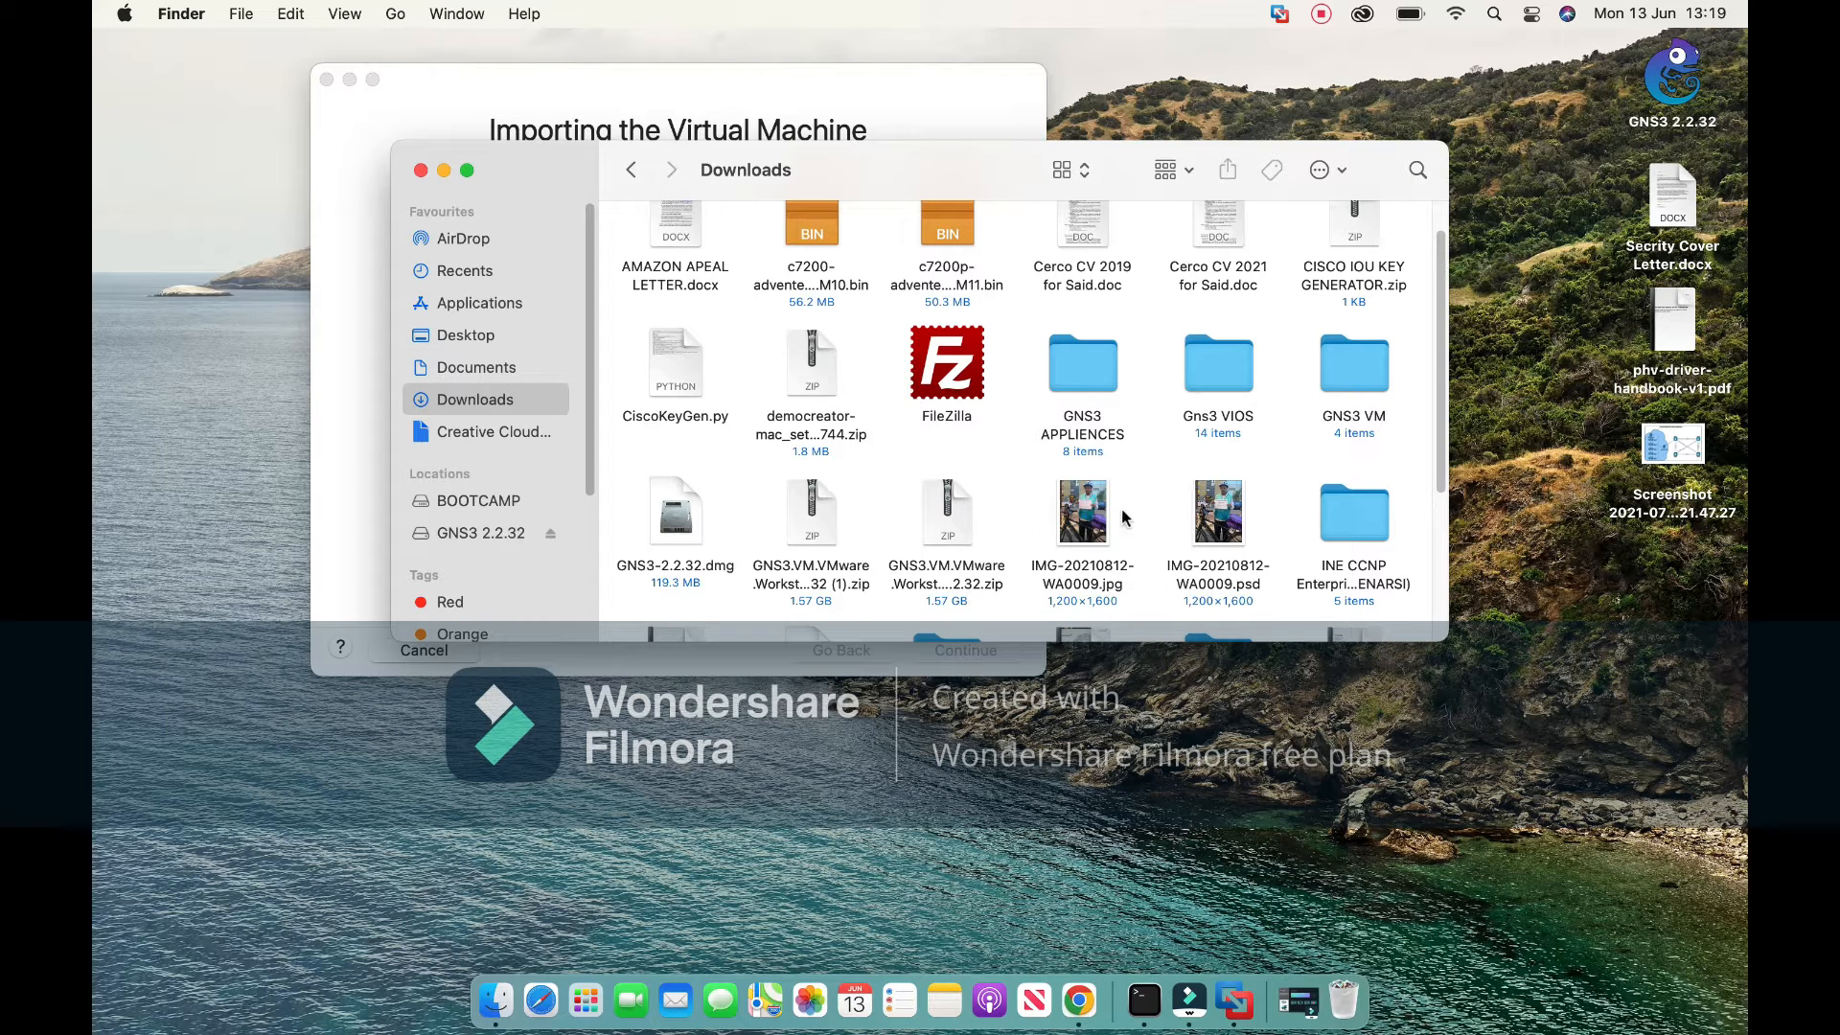
pyautogui.rightClick(948, 542)
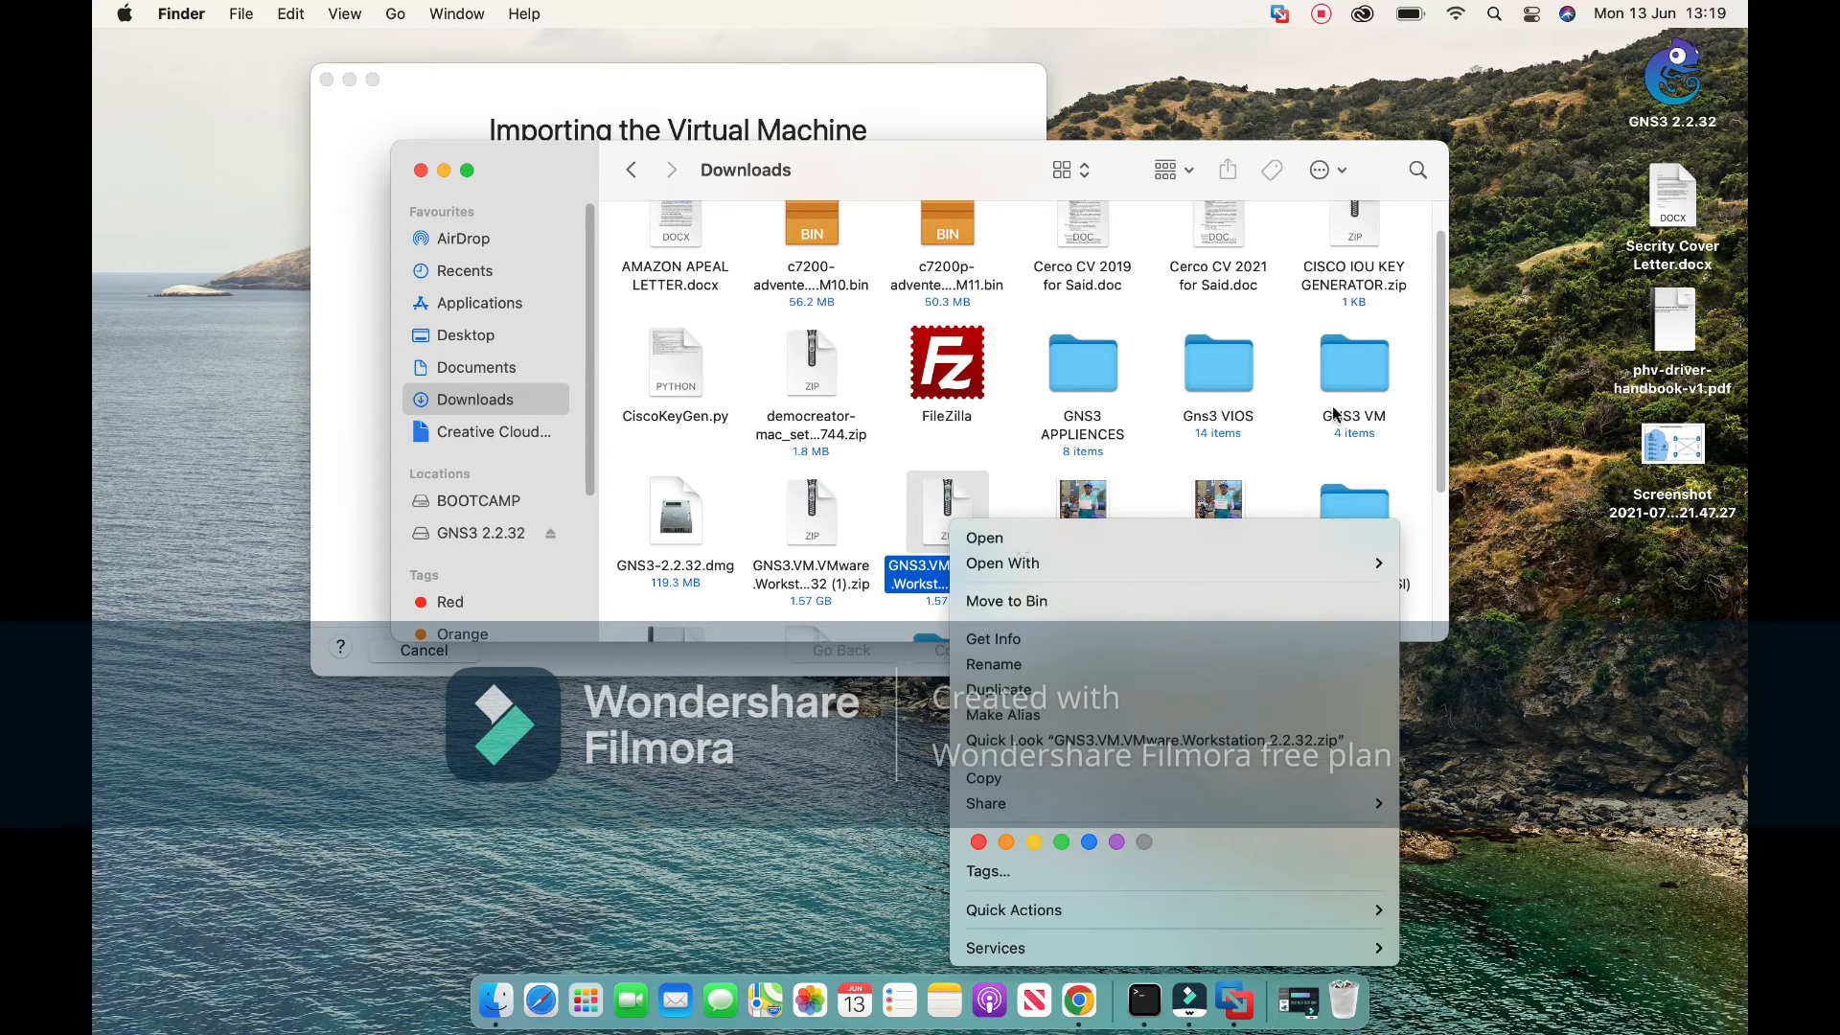
pyautogui.click(1305, 432)
pyautogui.click(1365, 372)
pyautogui.doubleClick(1367, 372)
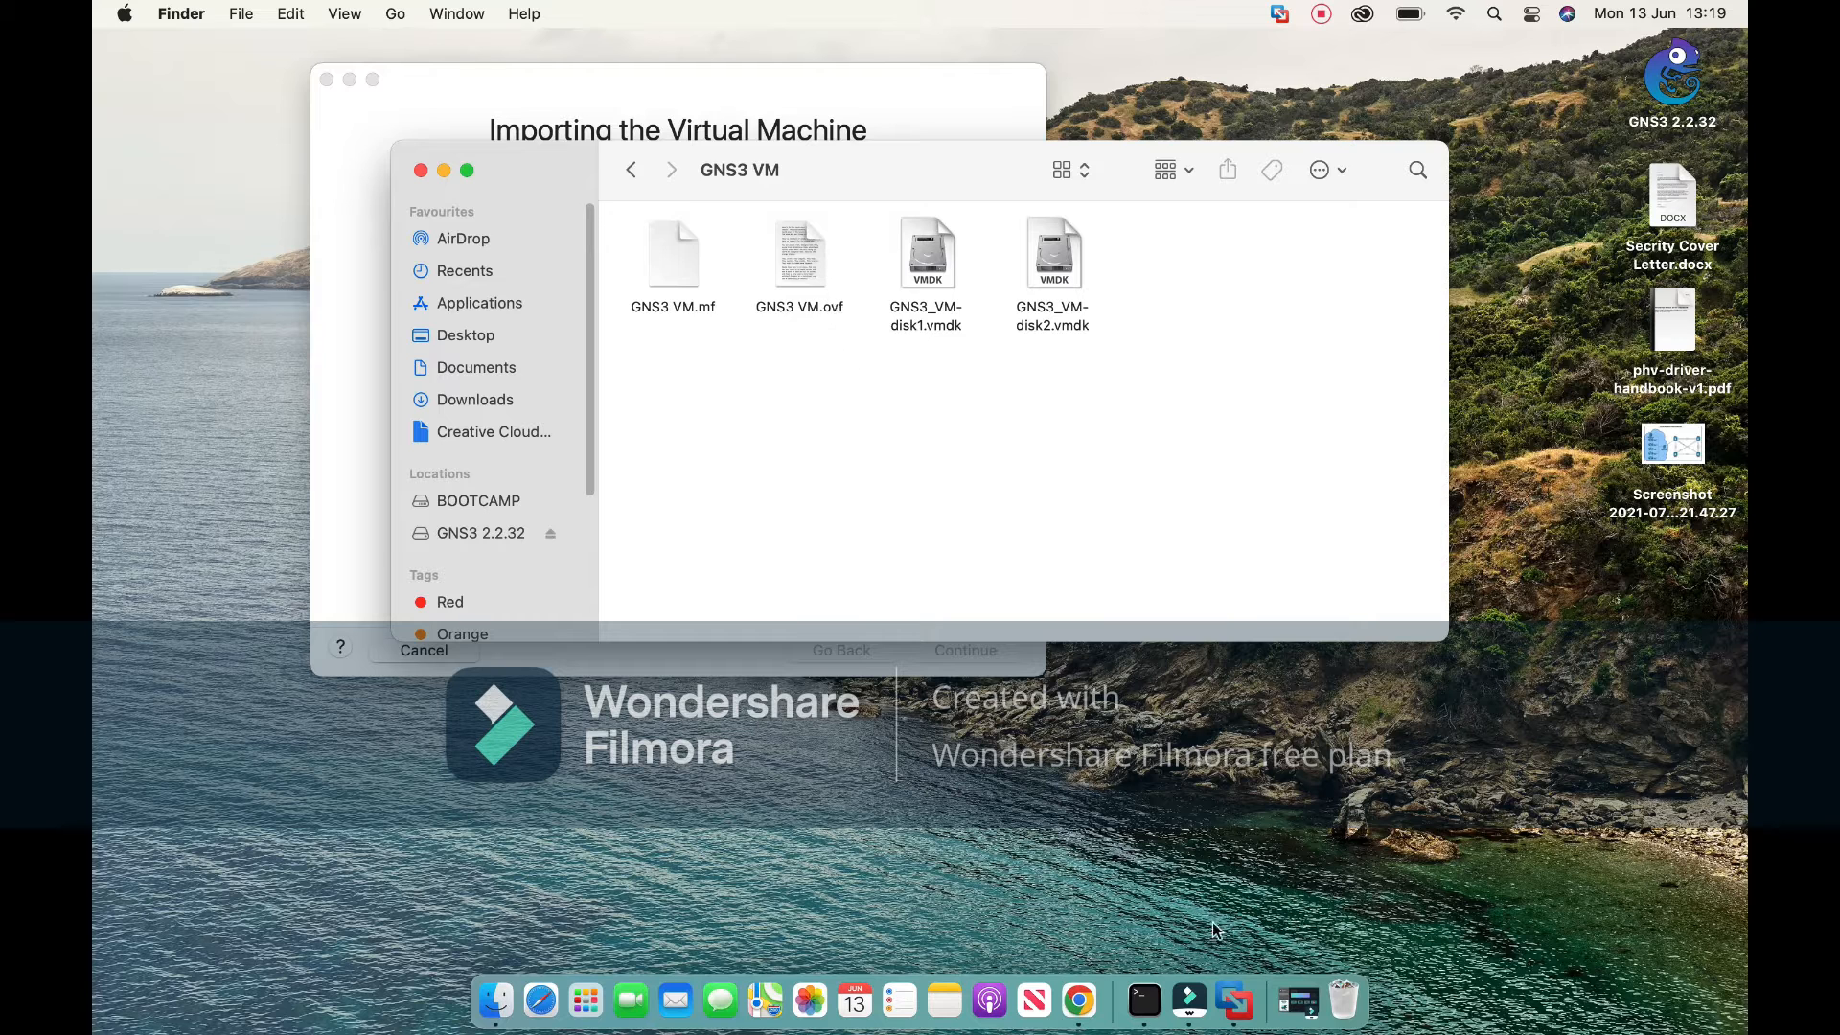
# Return to VMware Fusion, finish the import with the default machine settings, and upgrade the virtual machine.
pyautogui.click(1234, 1002)
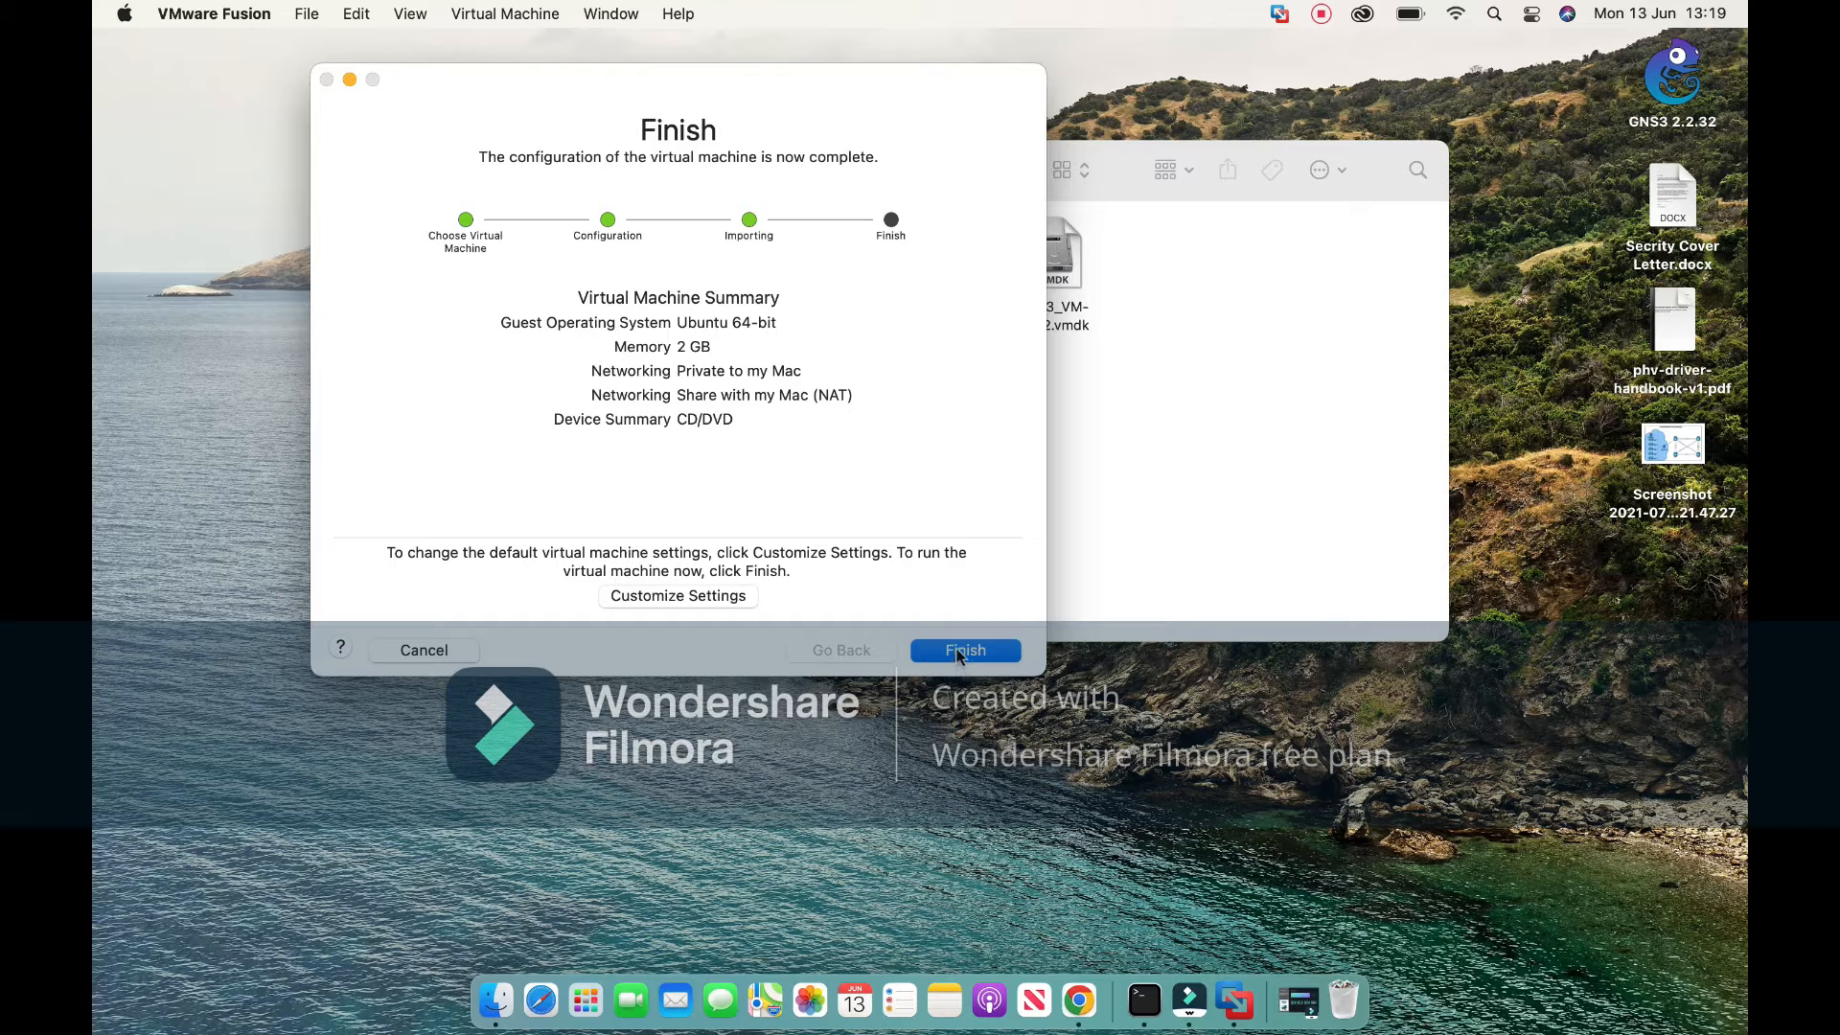
pyautogui.moveTo(584, 299); pyautogui.dragTo(753, 320)
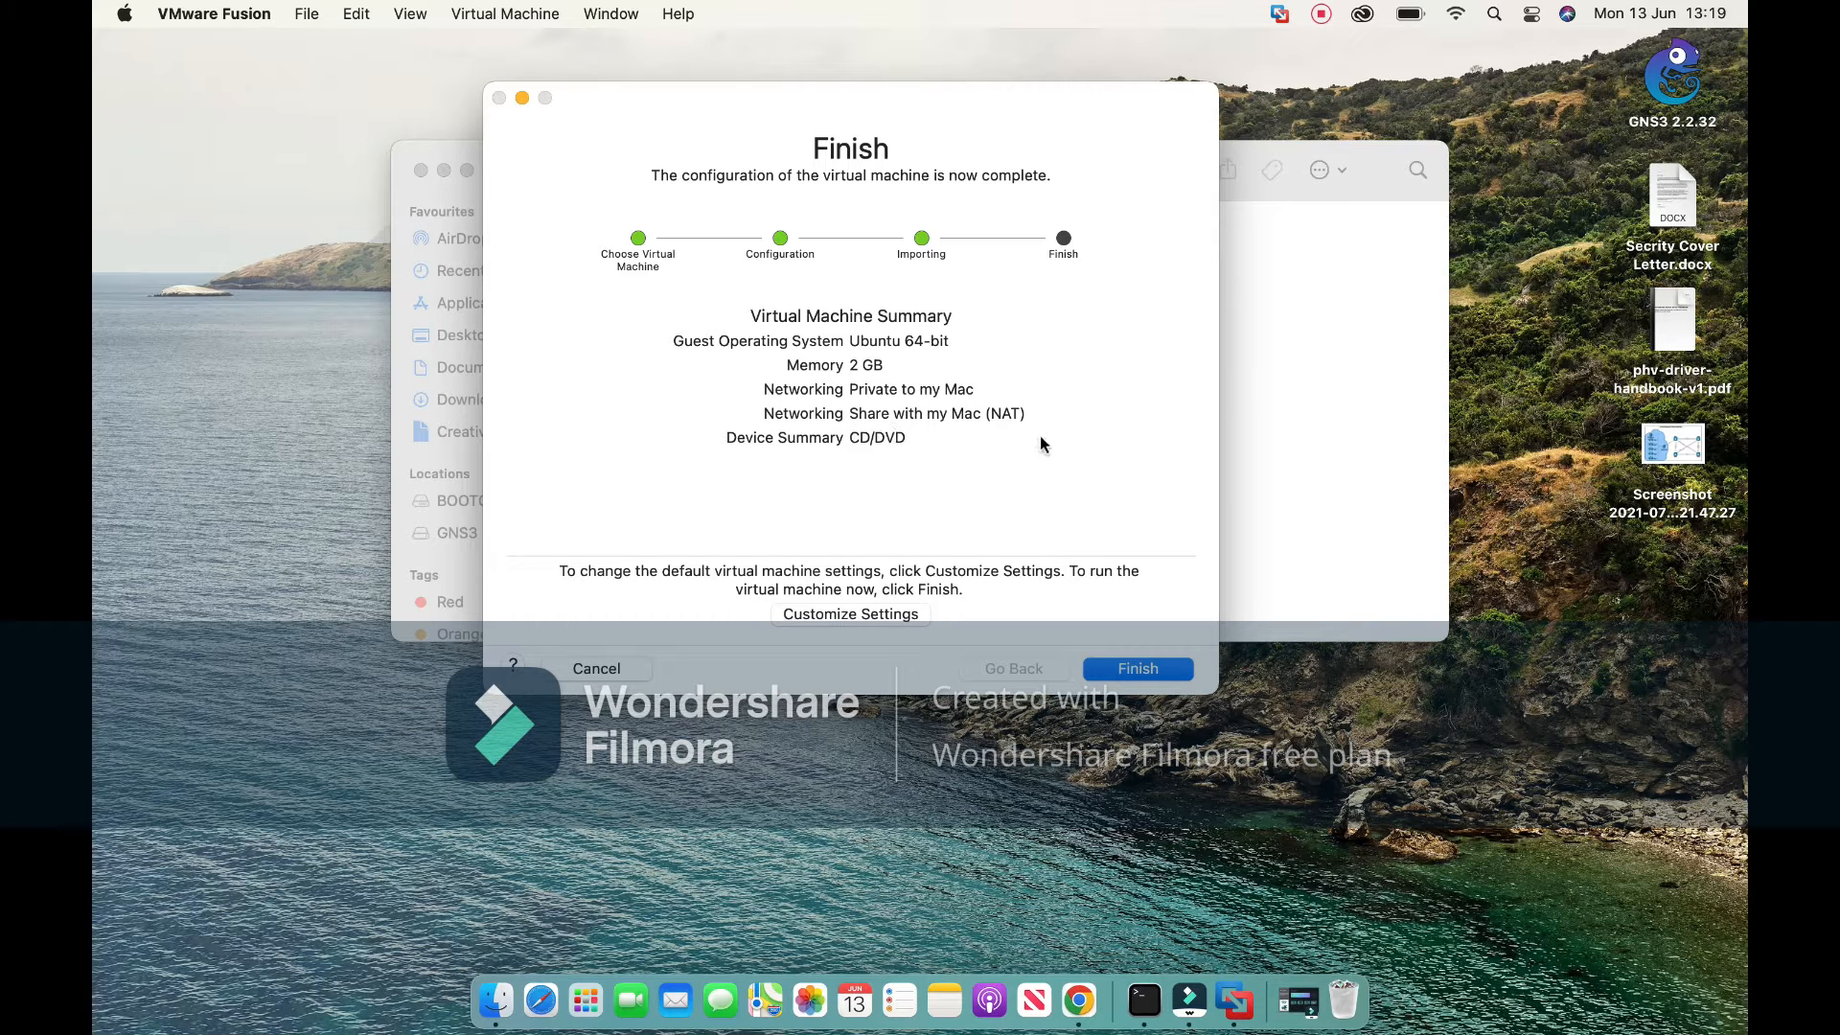
pyautogui.click(1142, 669)
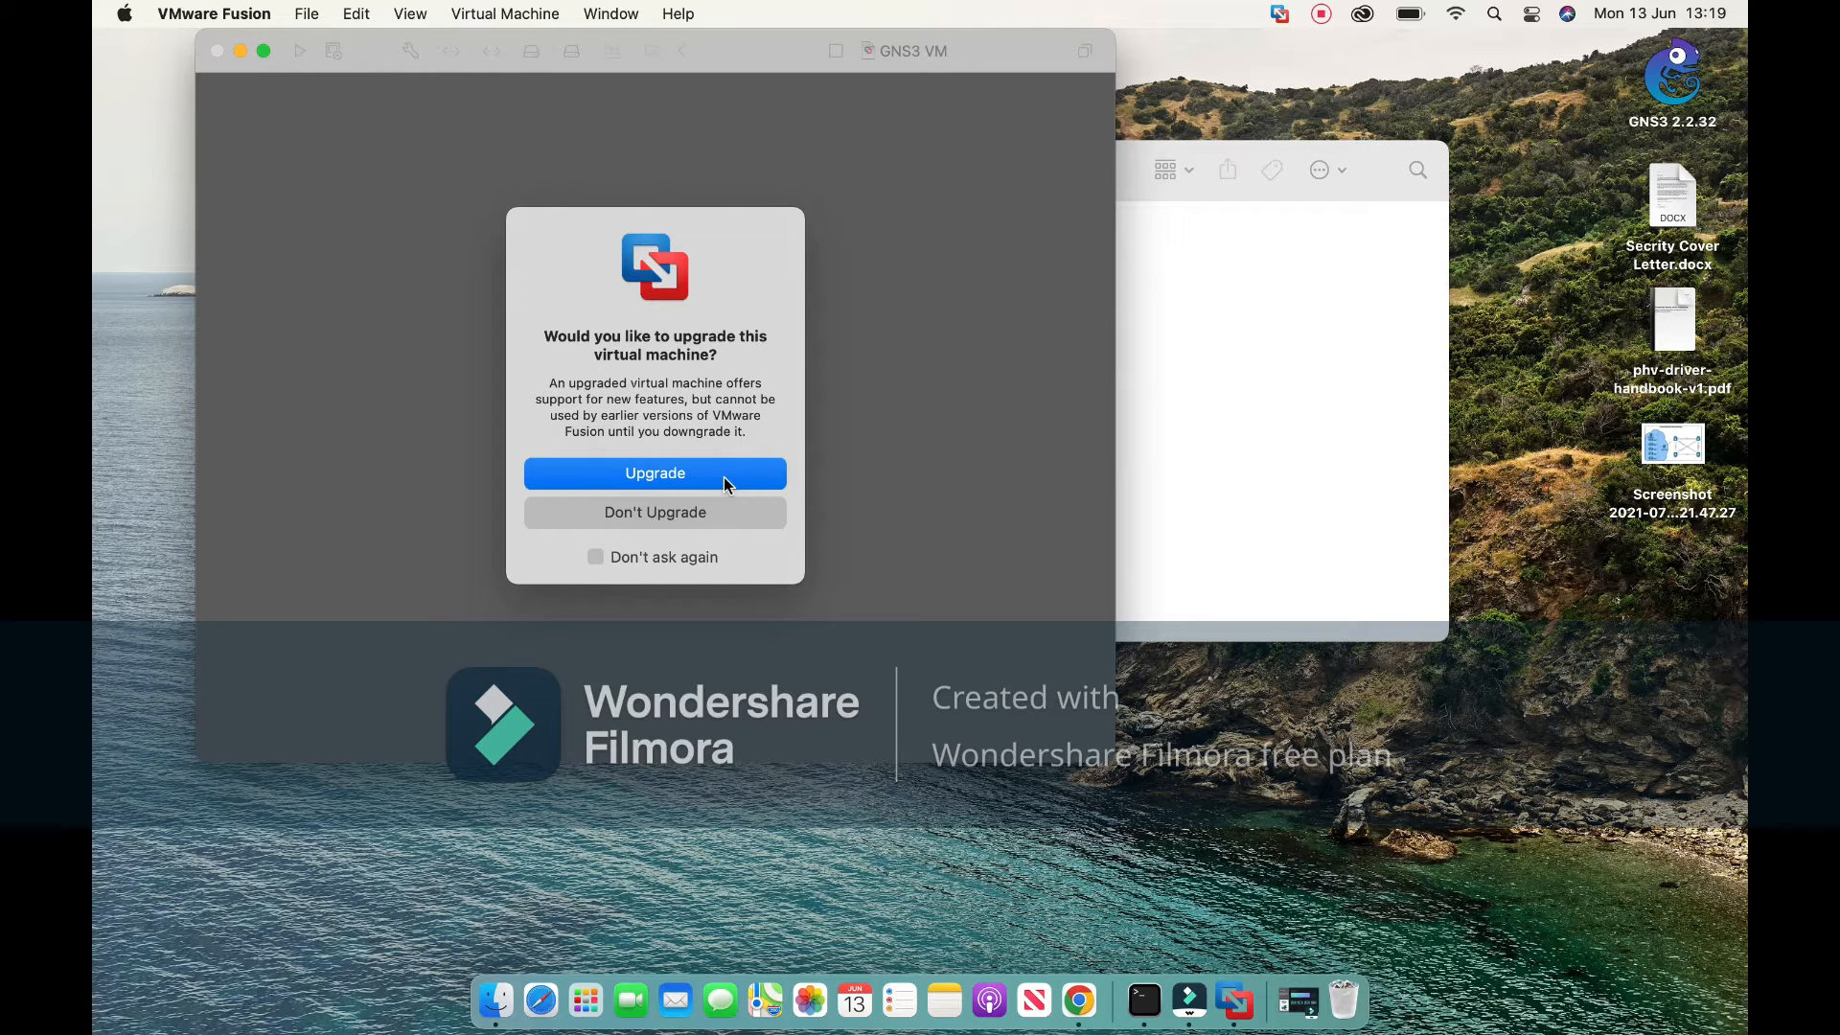
pyautogui.click(722, 475)
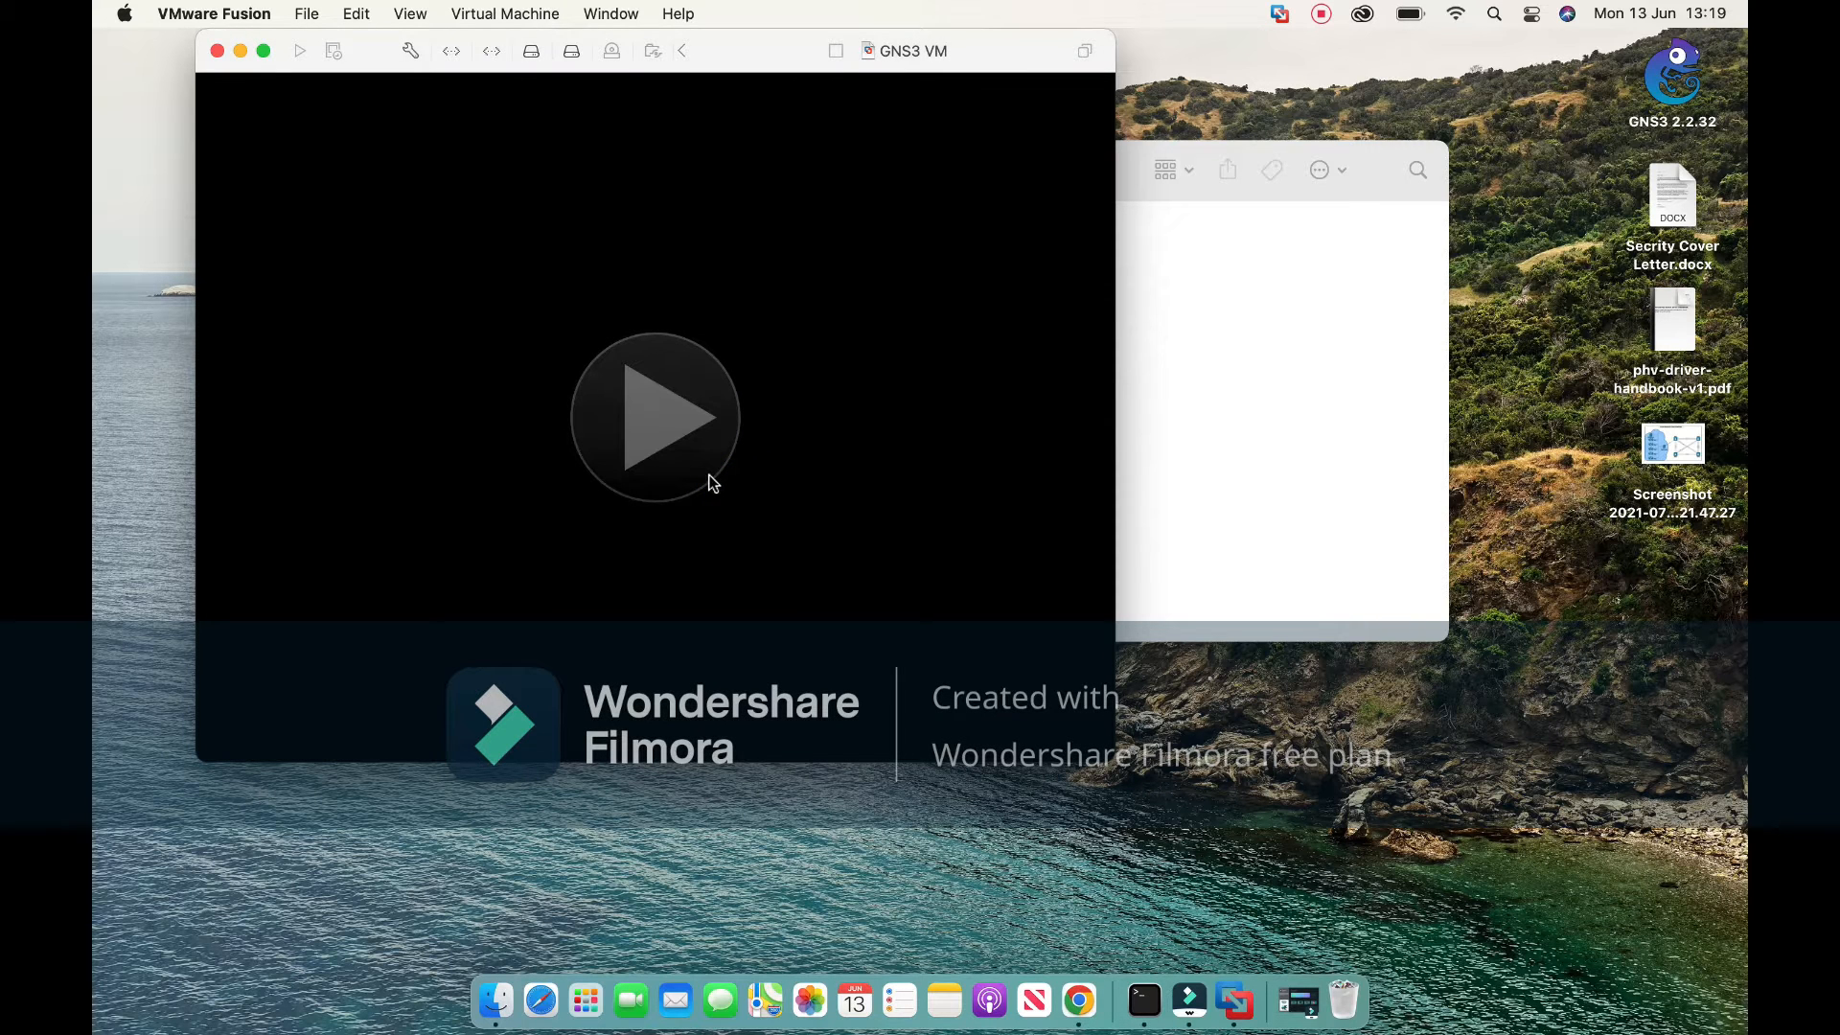
# Close the Finder window and minimize the running GNS3 VM window.
pyautogui.click(1256, 375)
pyautogui.click(422, 172)
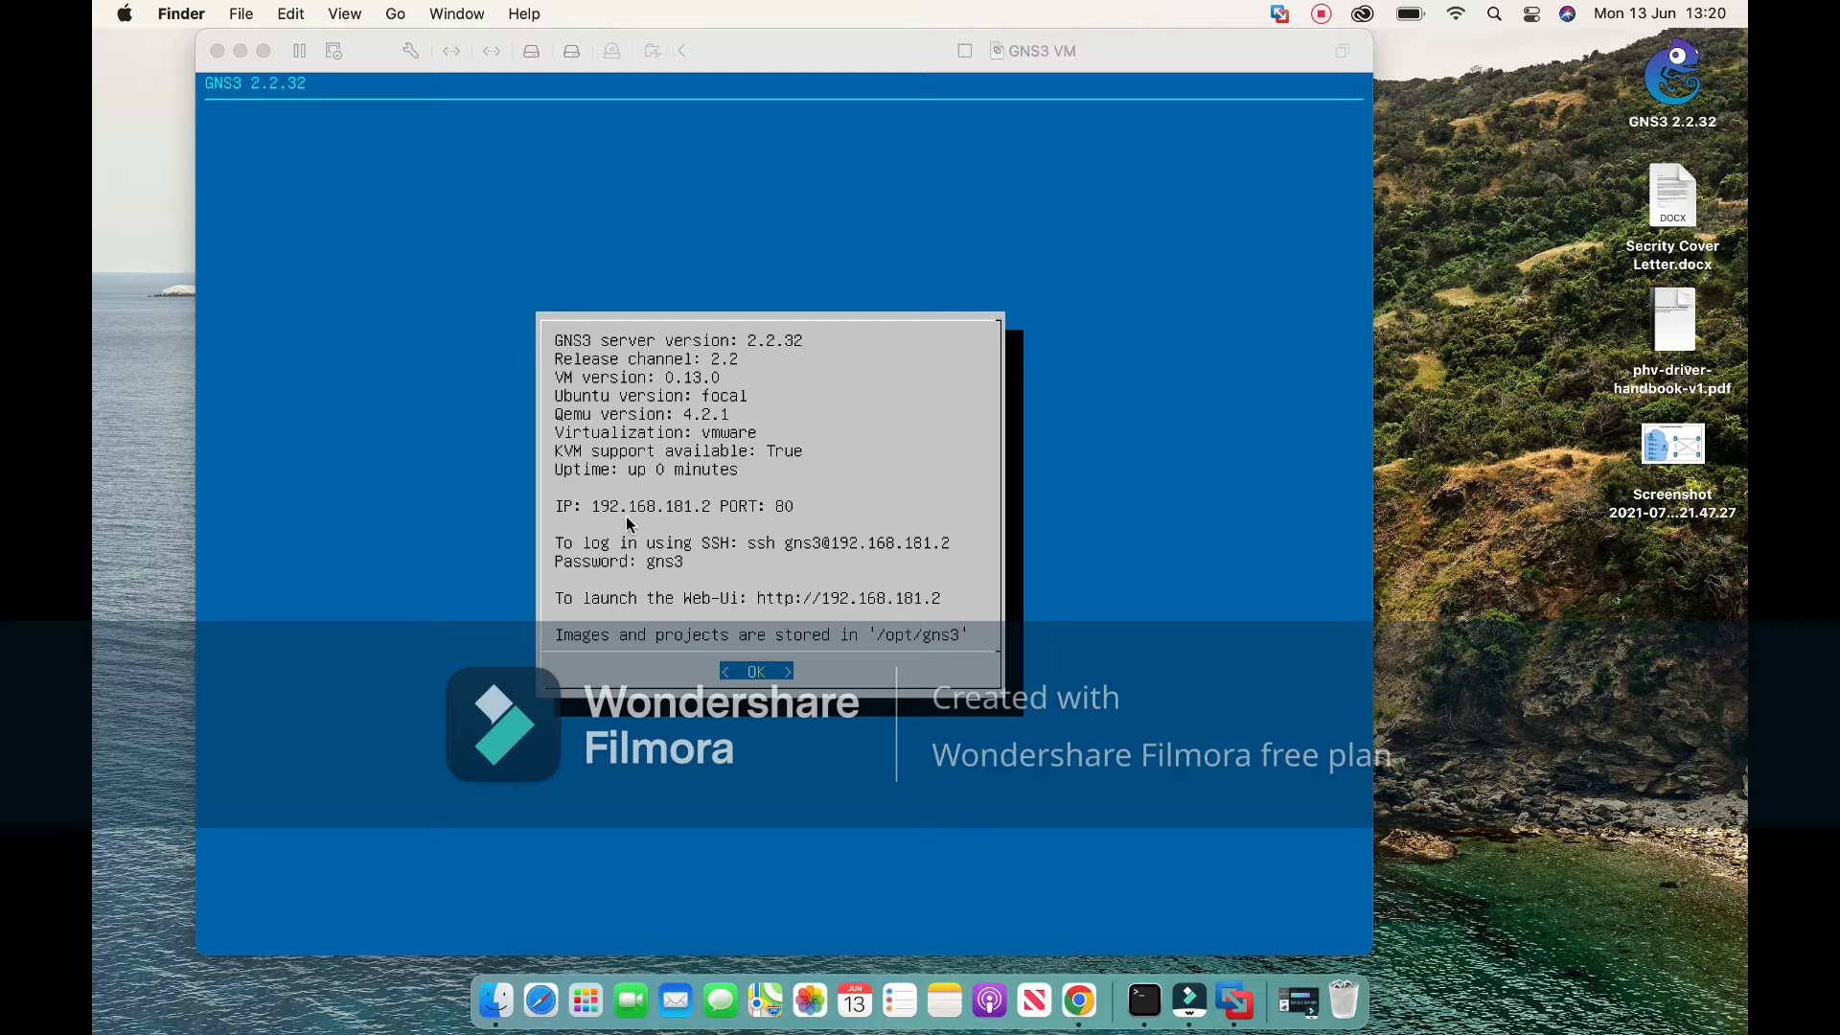
pyautogui.click(569, 516)
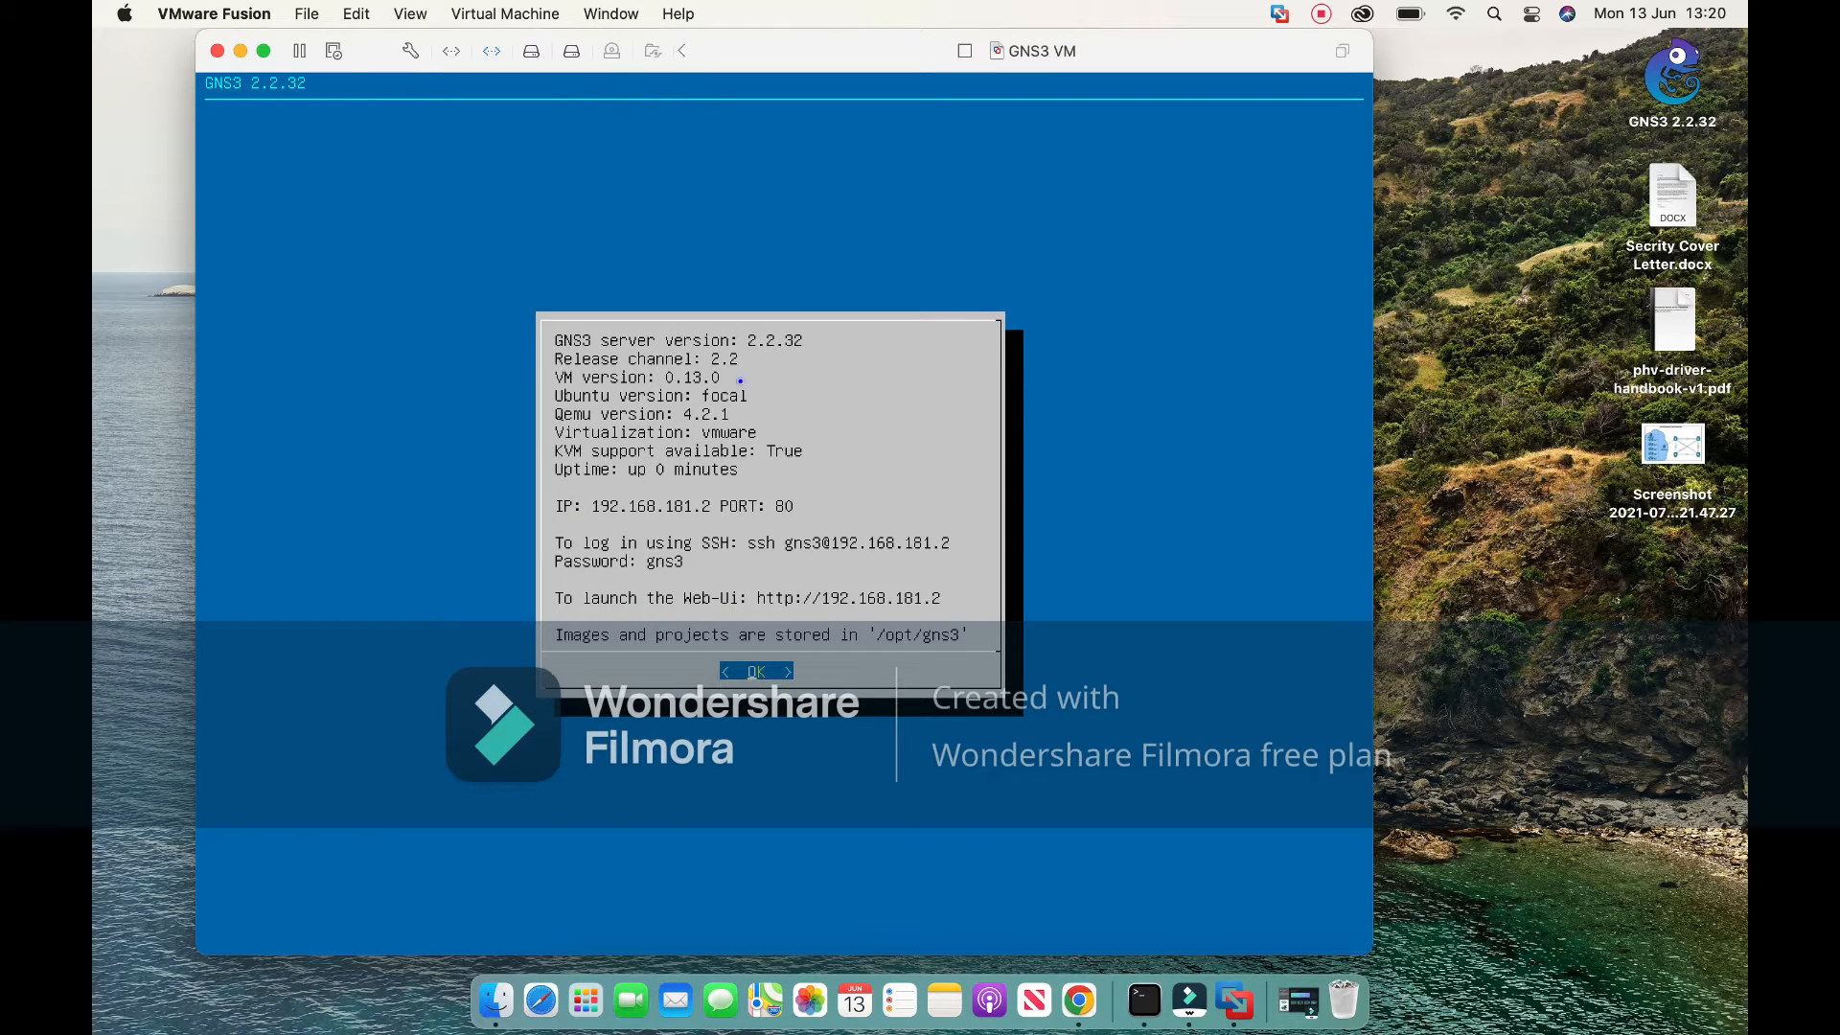
pyautogui.press('ctrl+super')
pyautogui.click(241, 52)
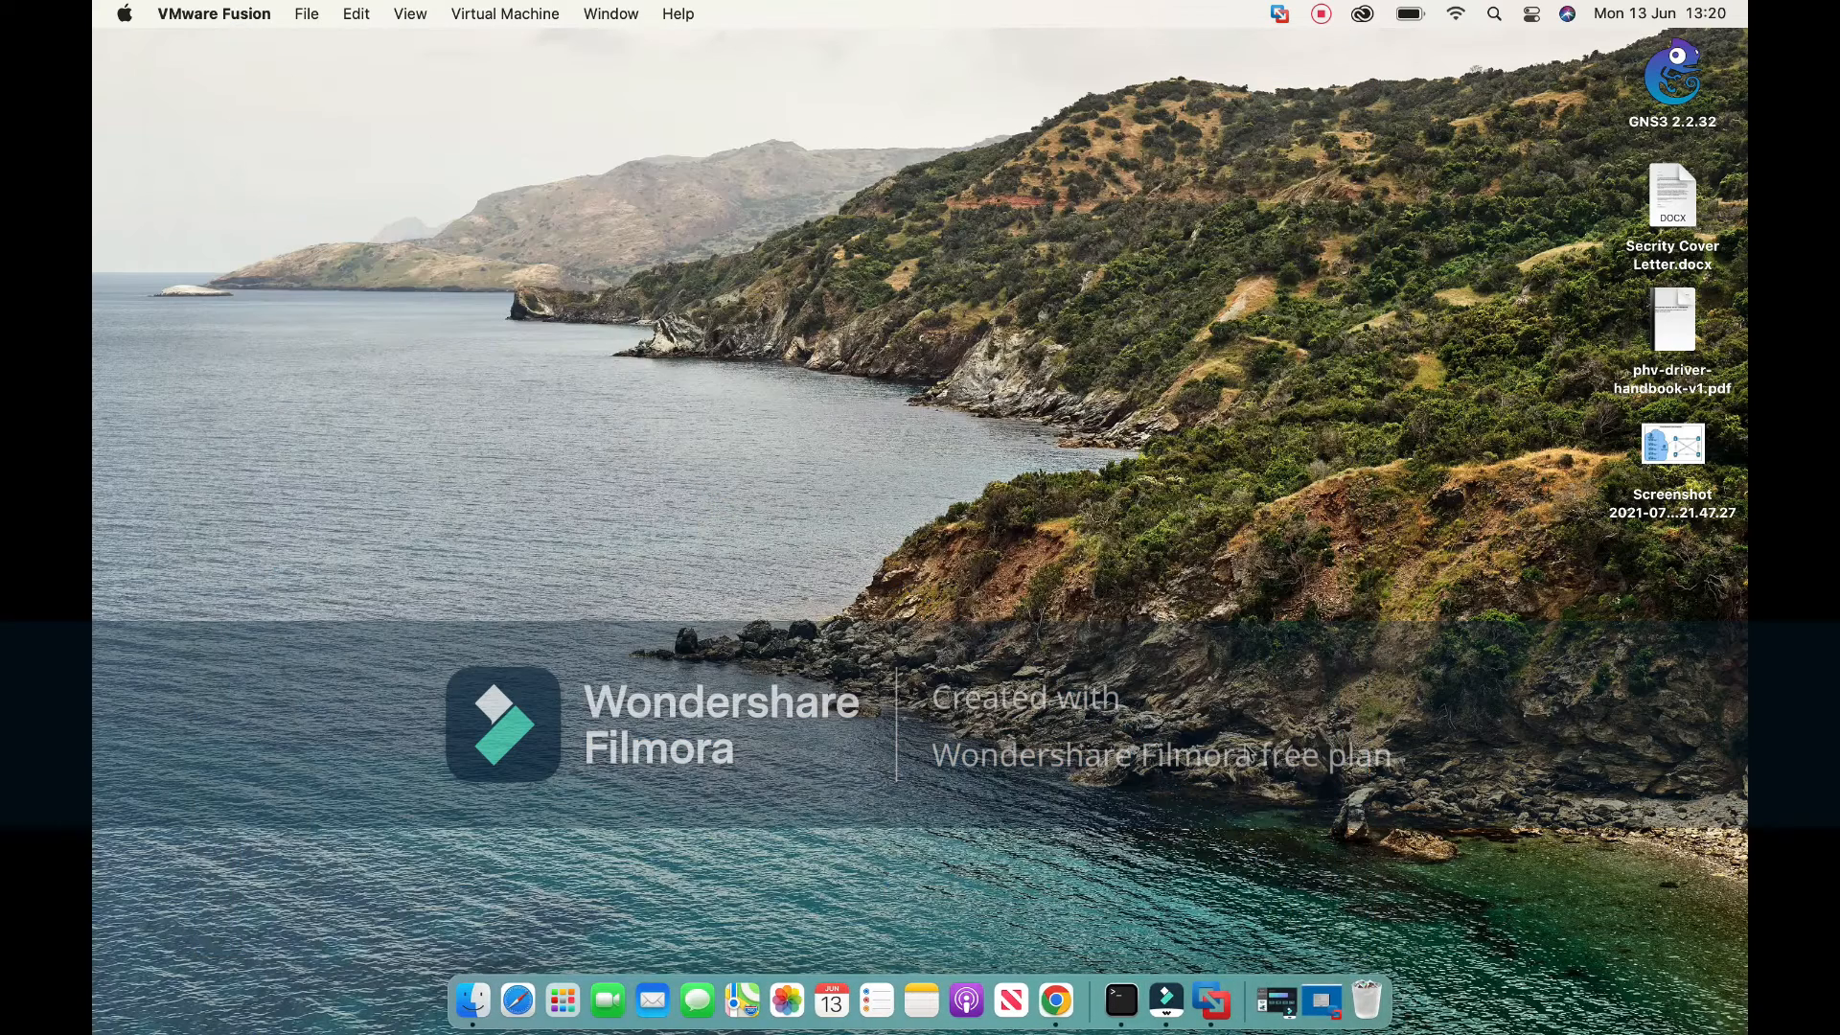
# Close the GNS3 2.2.32 disk image window and eject the image from the desktop.
pyautogui.doubleClick(1661, 94)
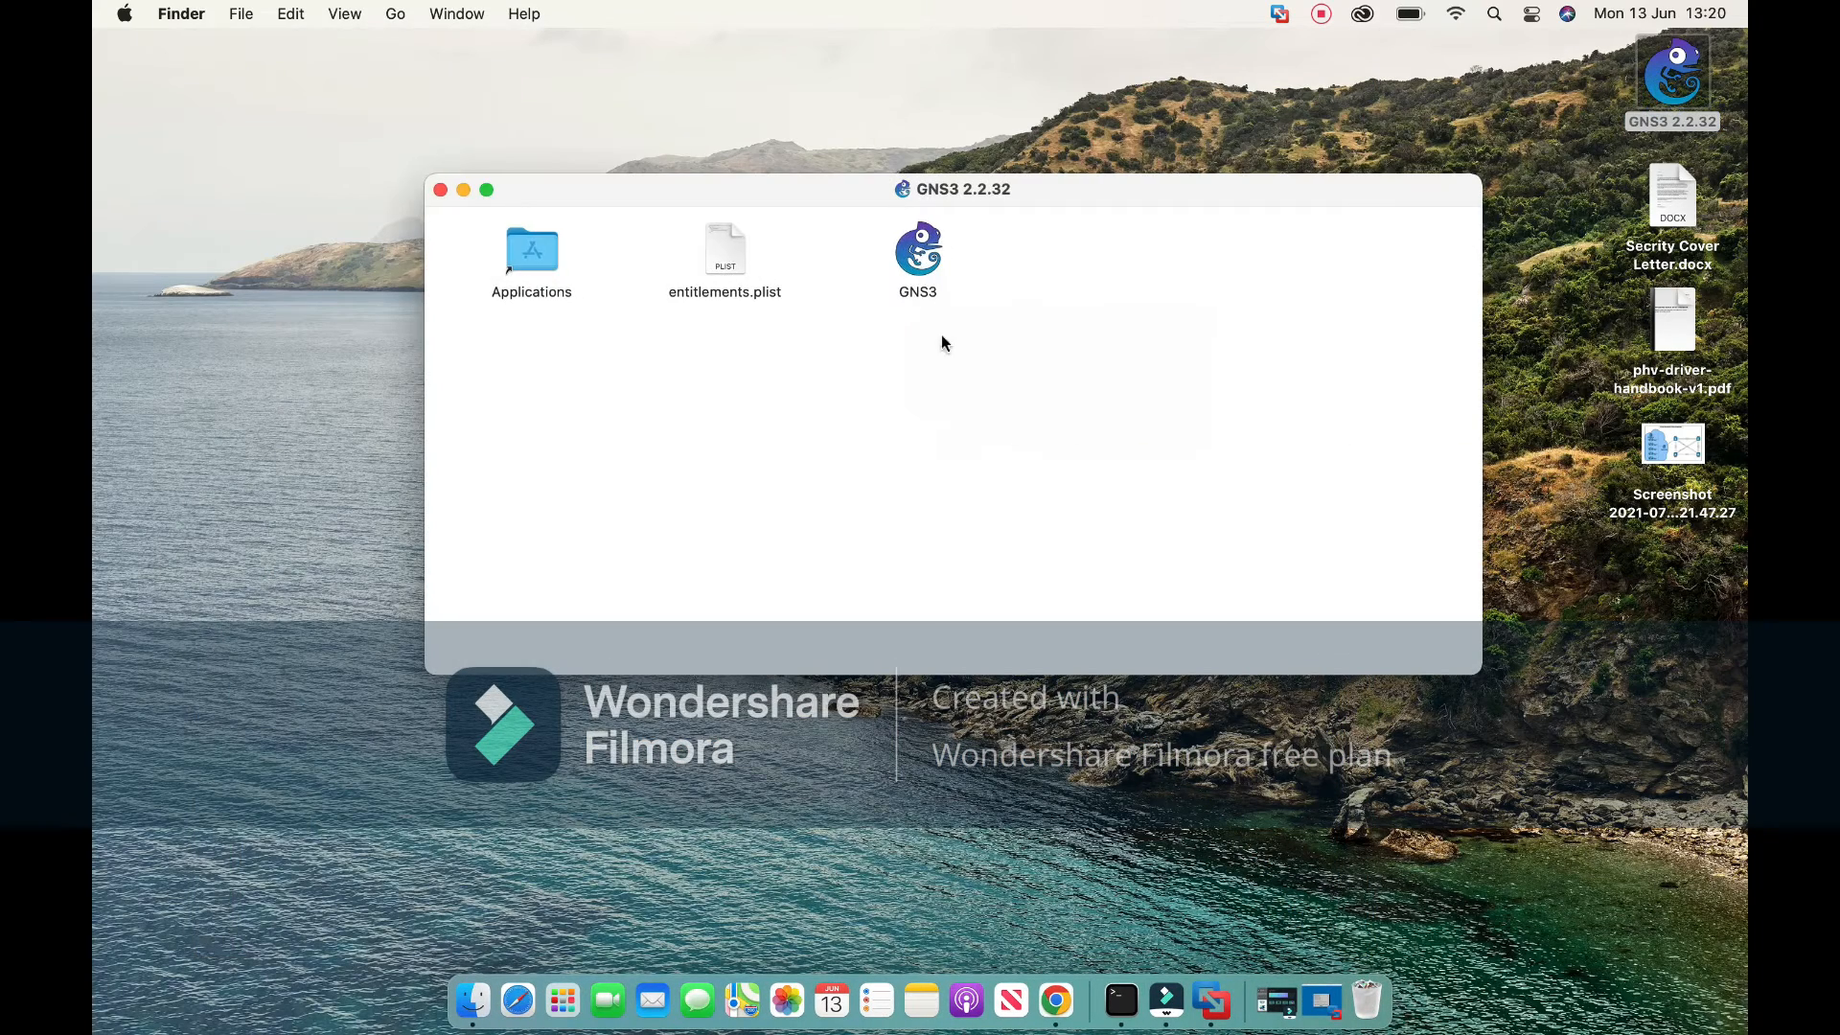
pyautogui.click(440, 189)
pyautogui.rightClick(1677, 77)
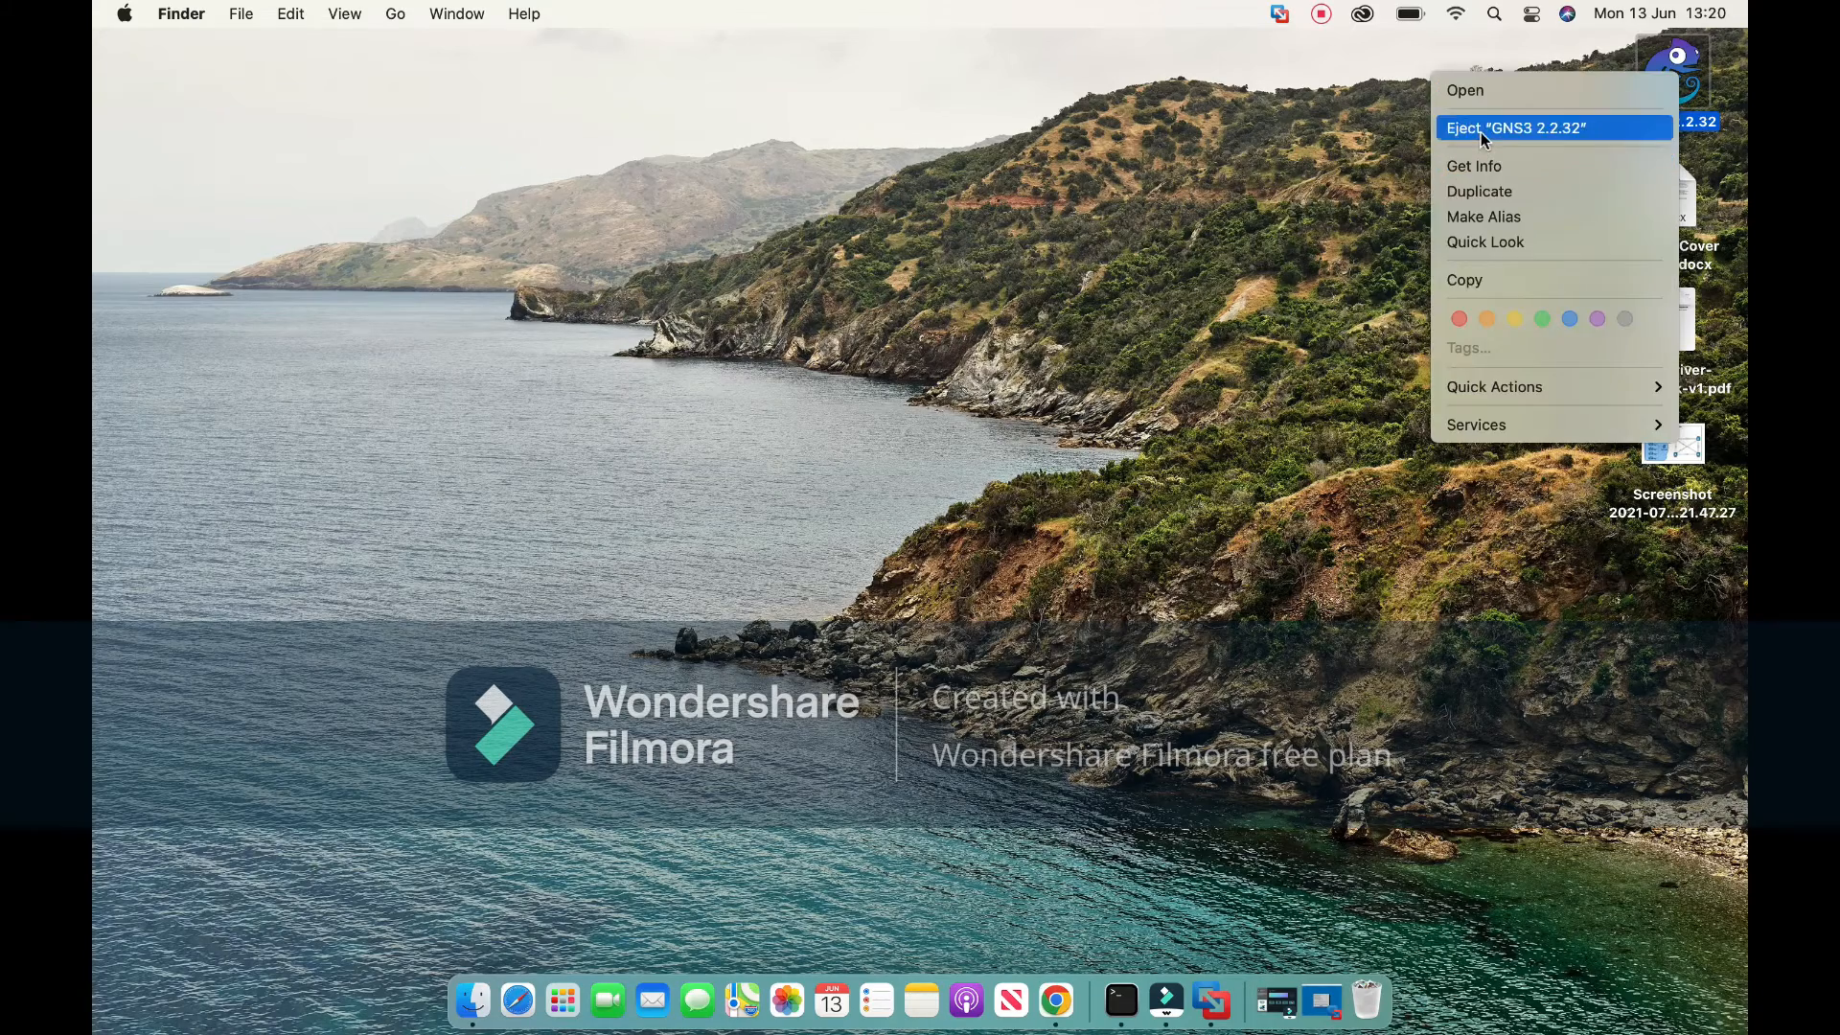
pyautogui.click(1480, 132)
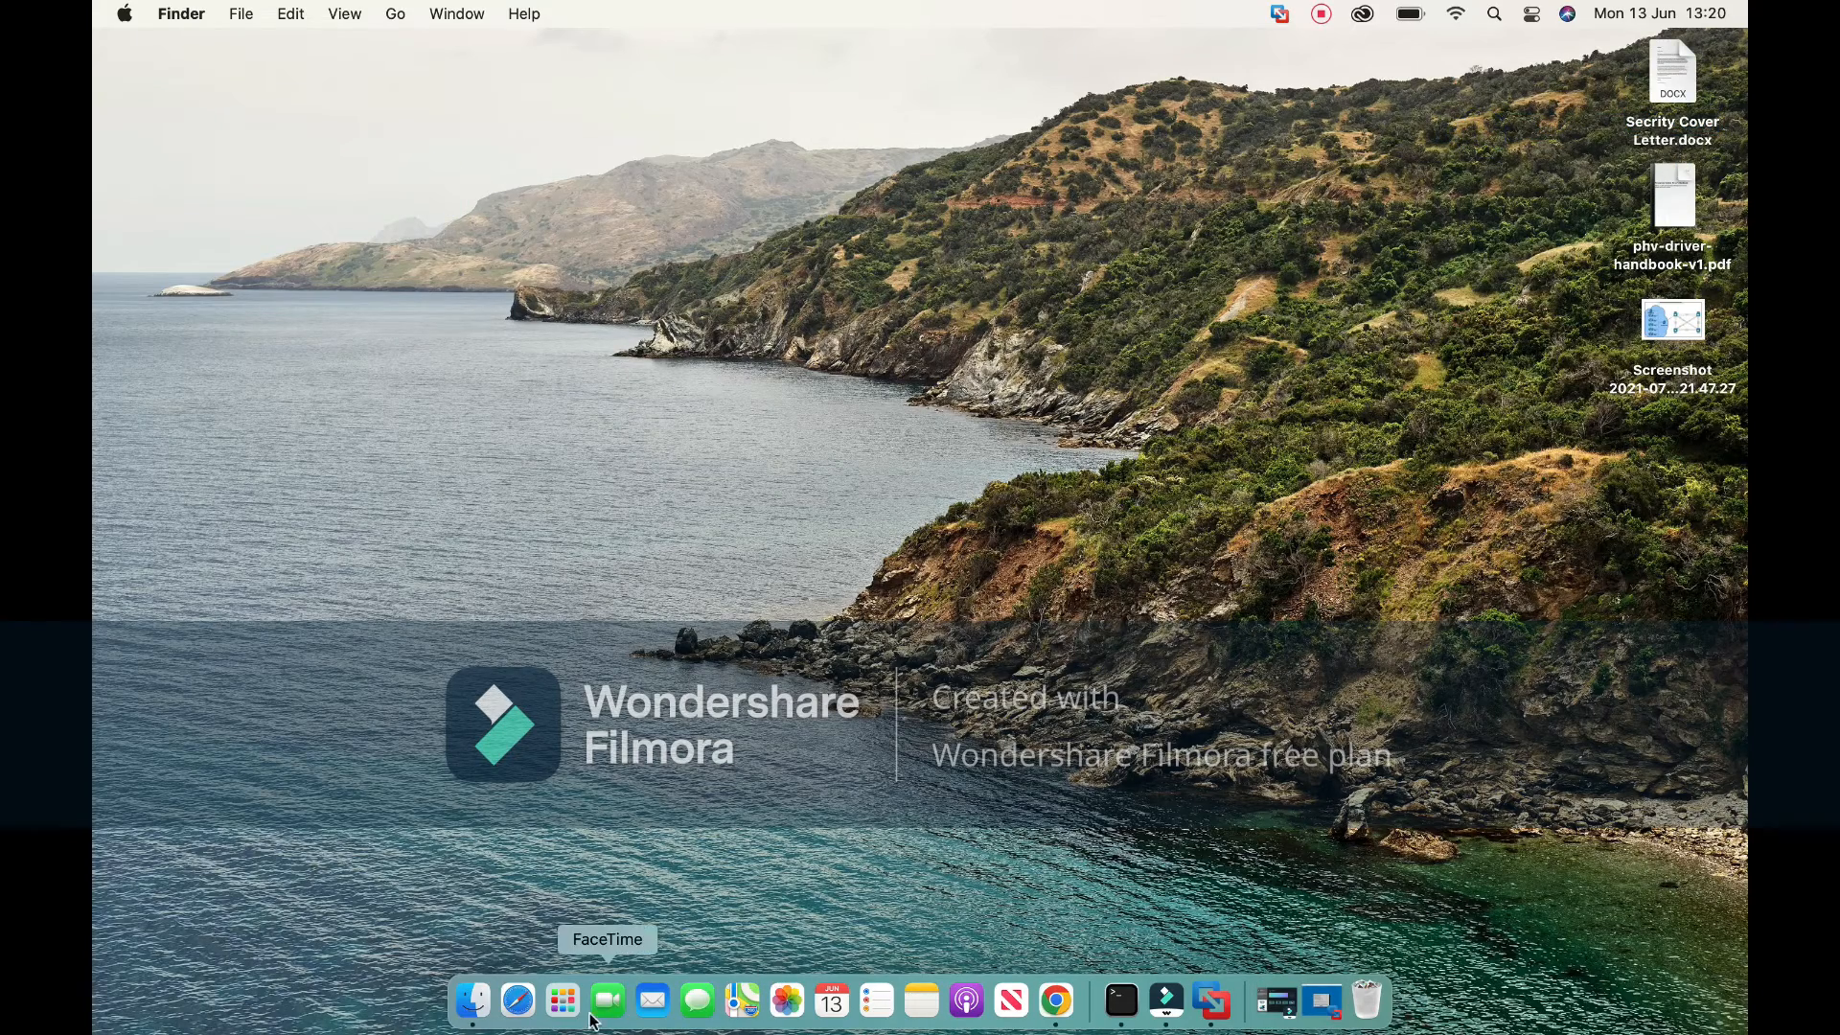
# Launch GNS3 from Launchpad and grant uBridge root permissions with the account password, dismissing the new project dialog.
pyautogui.click(561, 1004)
pyautogui.click(712, 638)
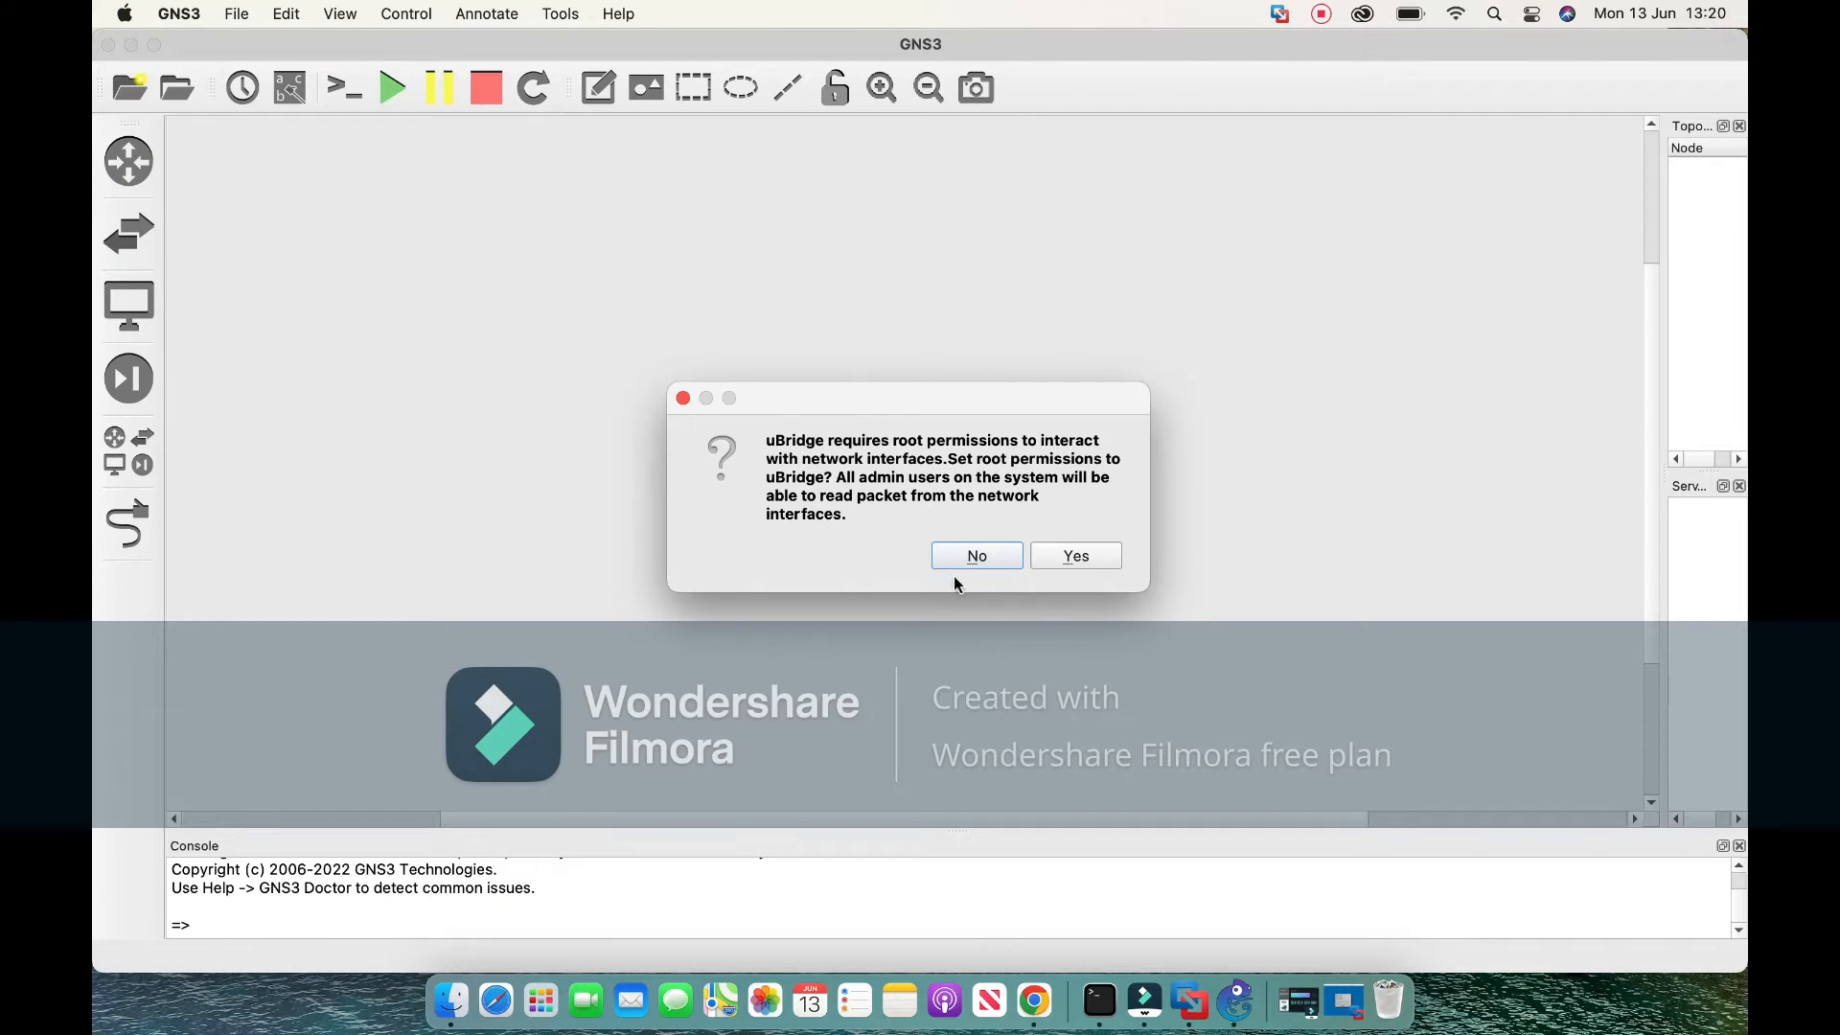
pyautogui.click(1073, 559)
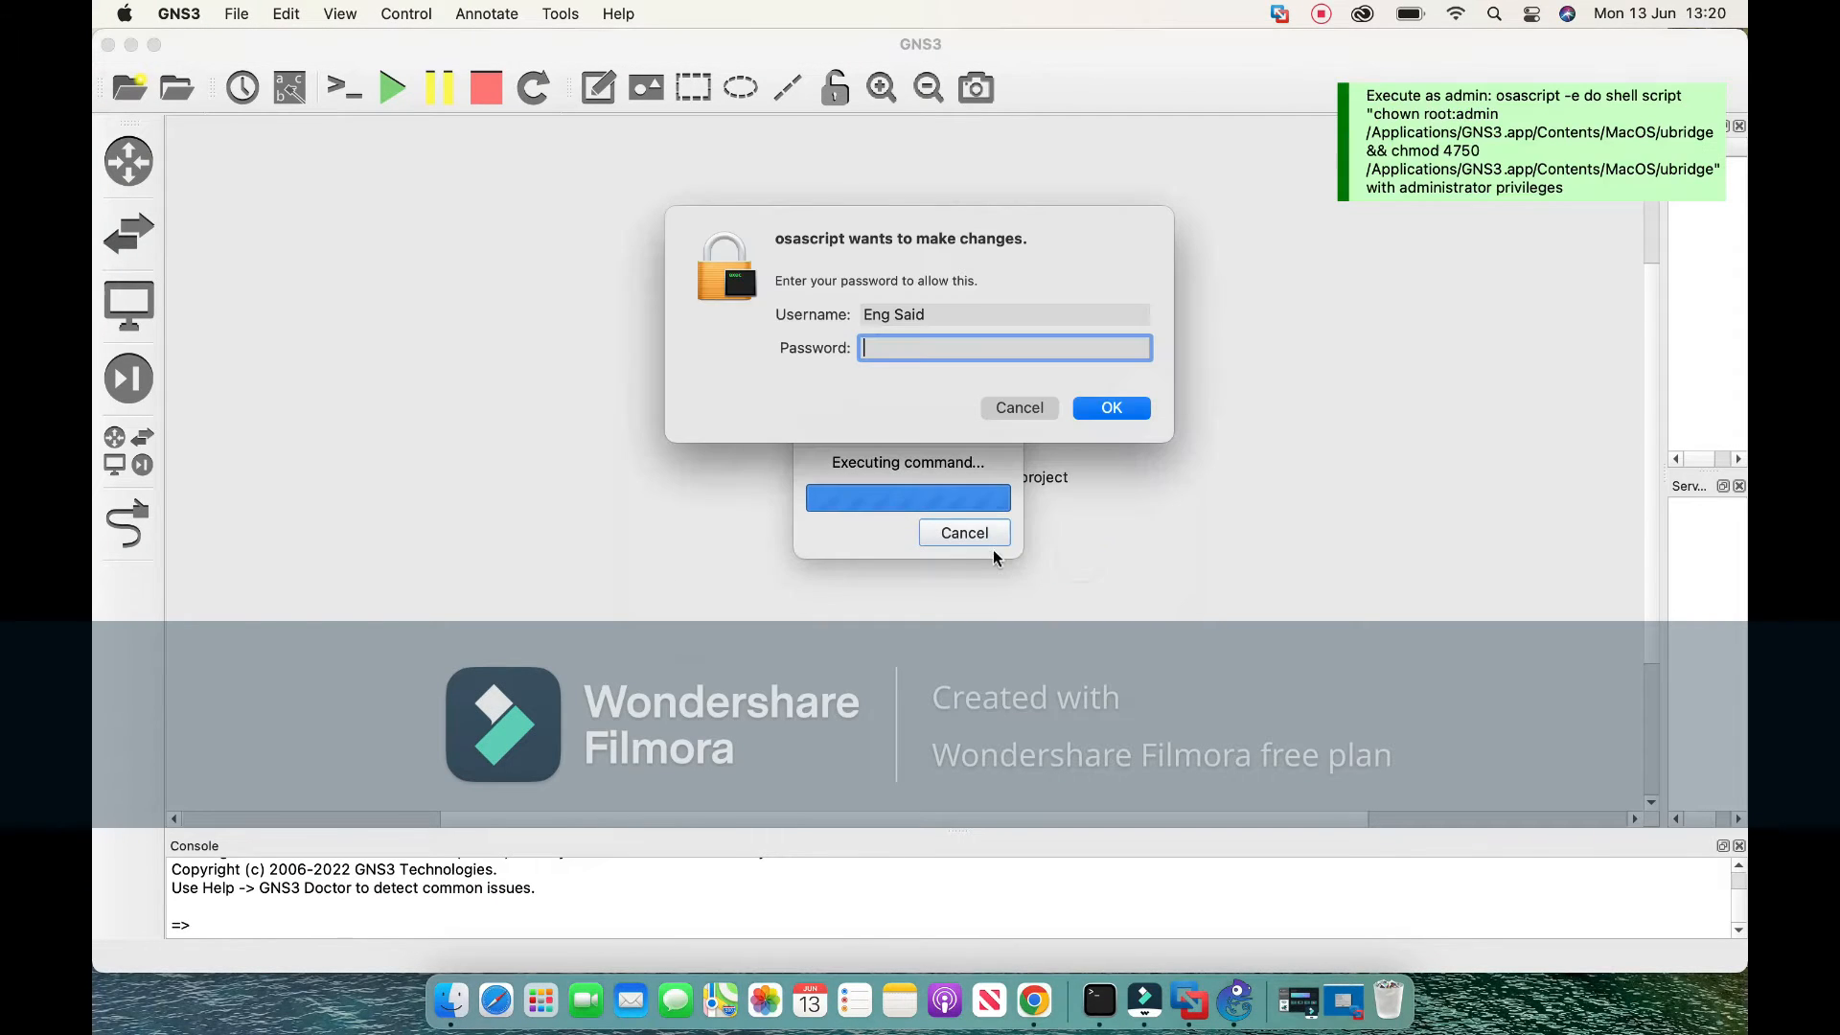
pyautogui.write('•')
pyautogui.press('Return')
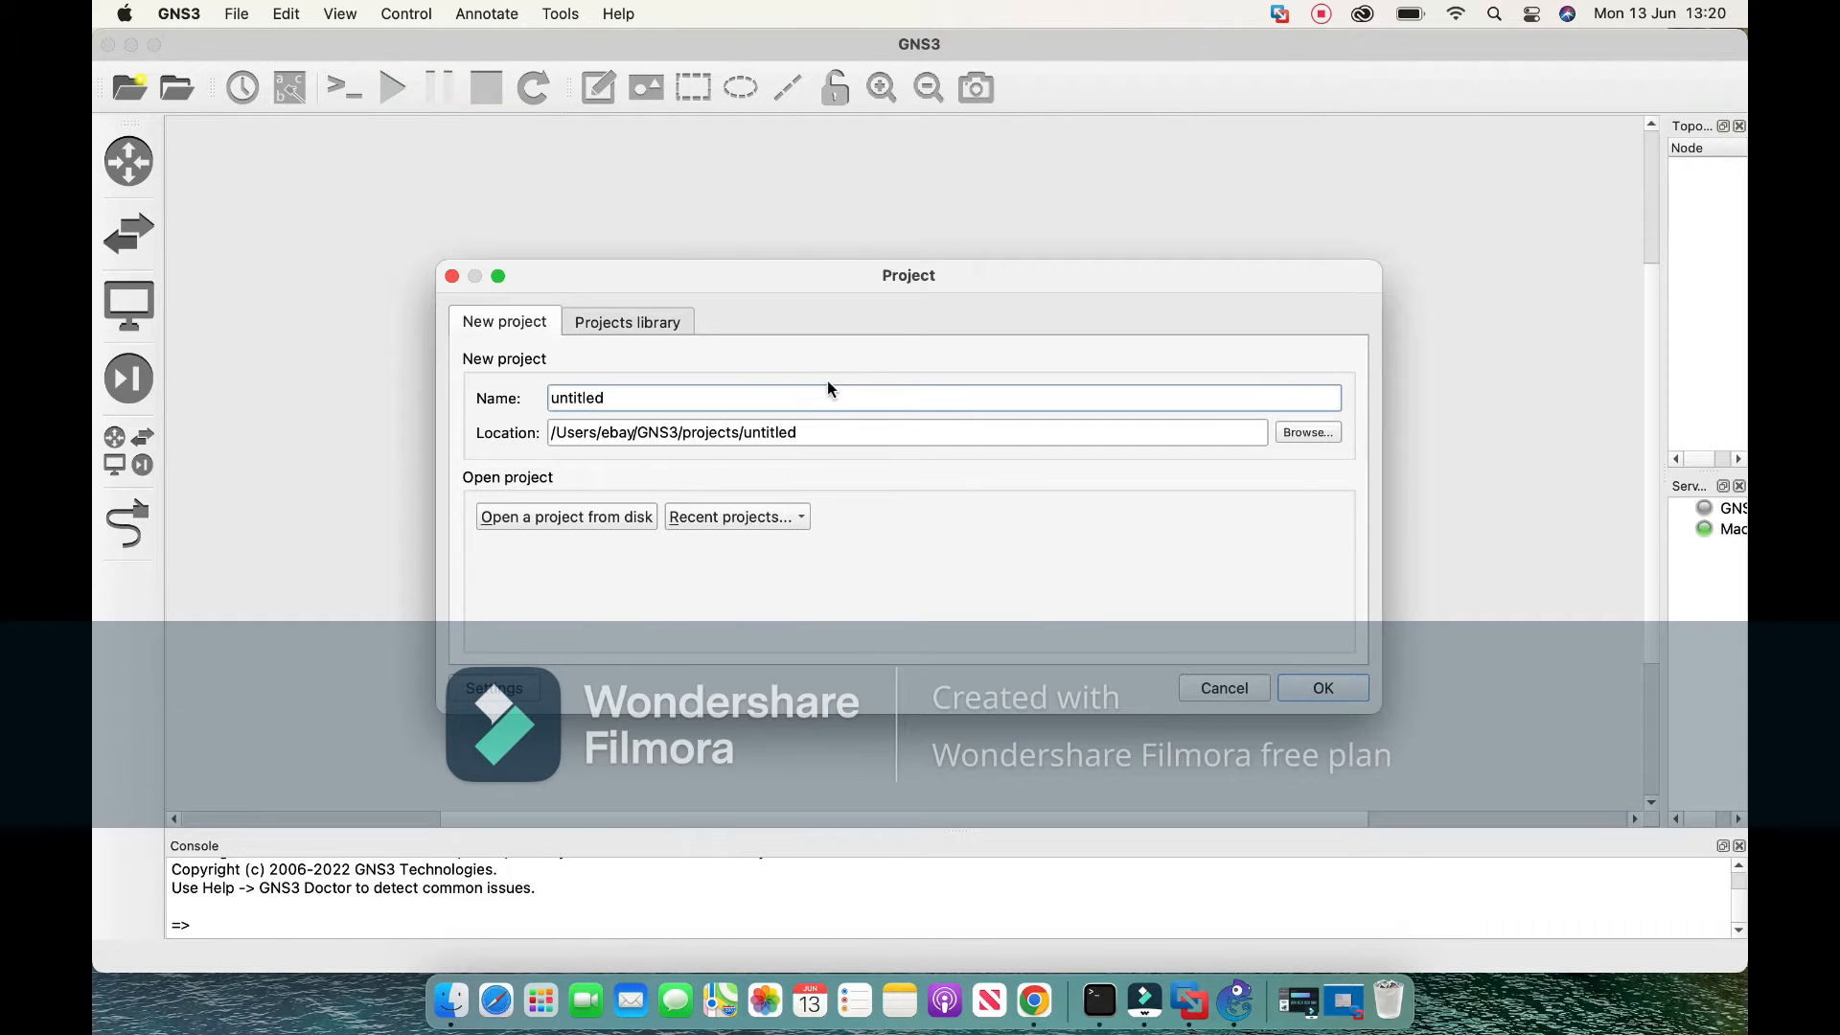
pyautogui.click(1223, 688)
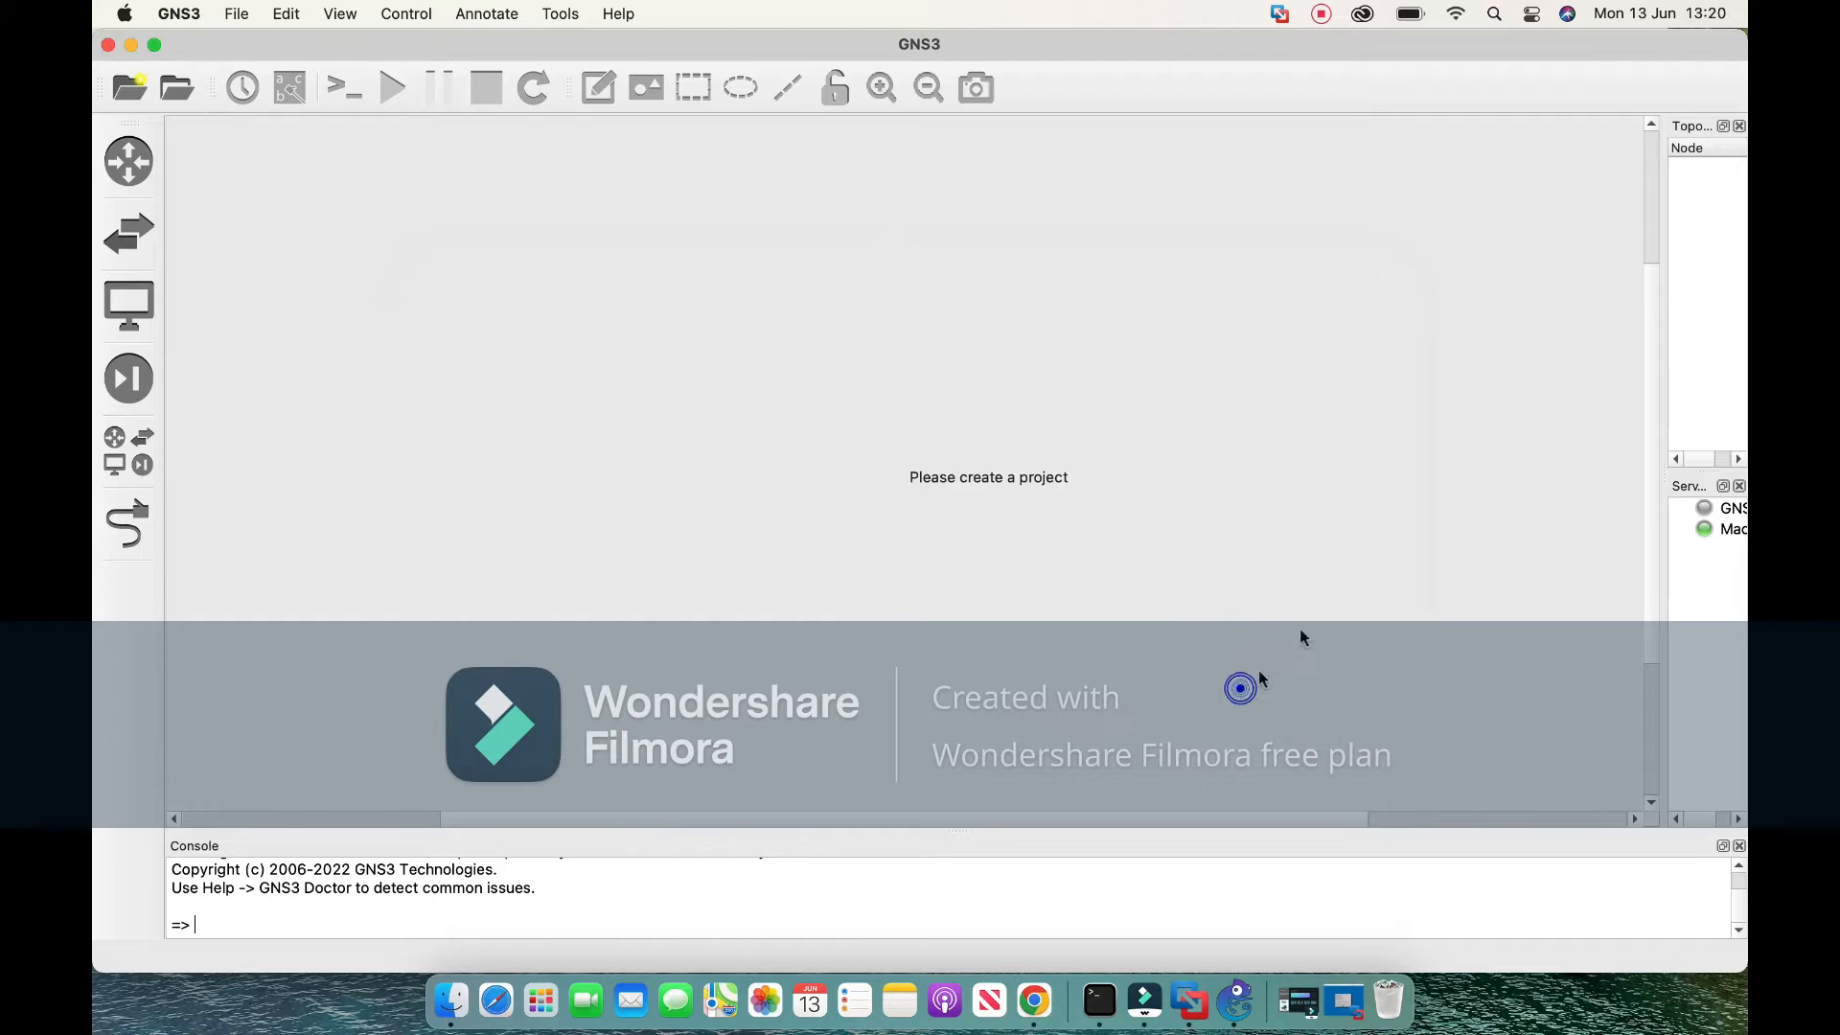
pyautogui.click(181, 14)
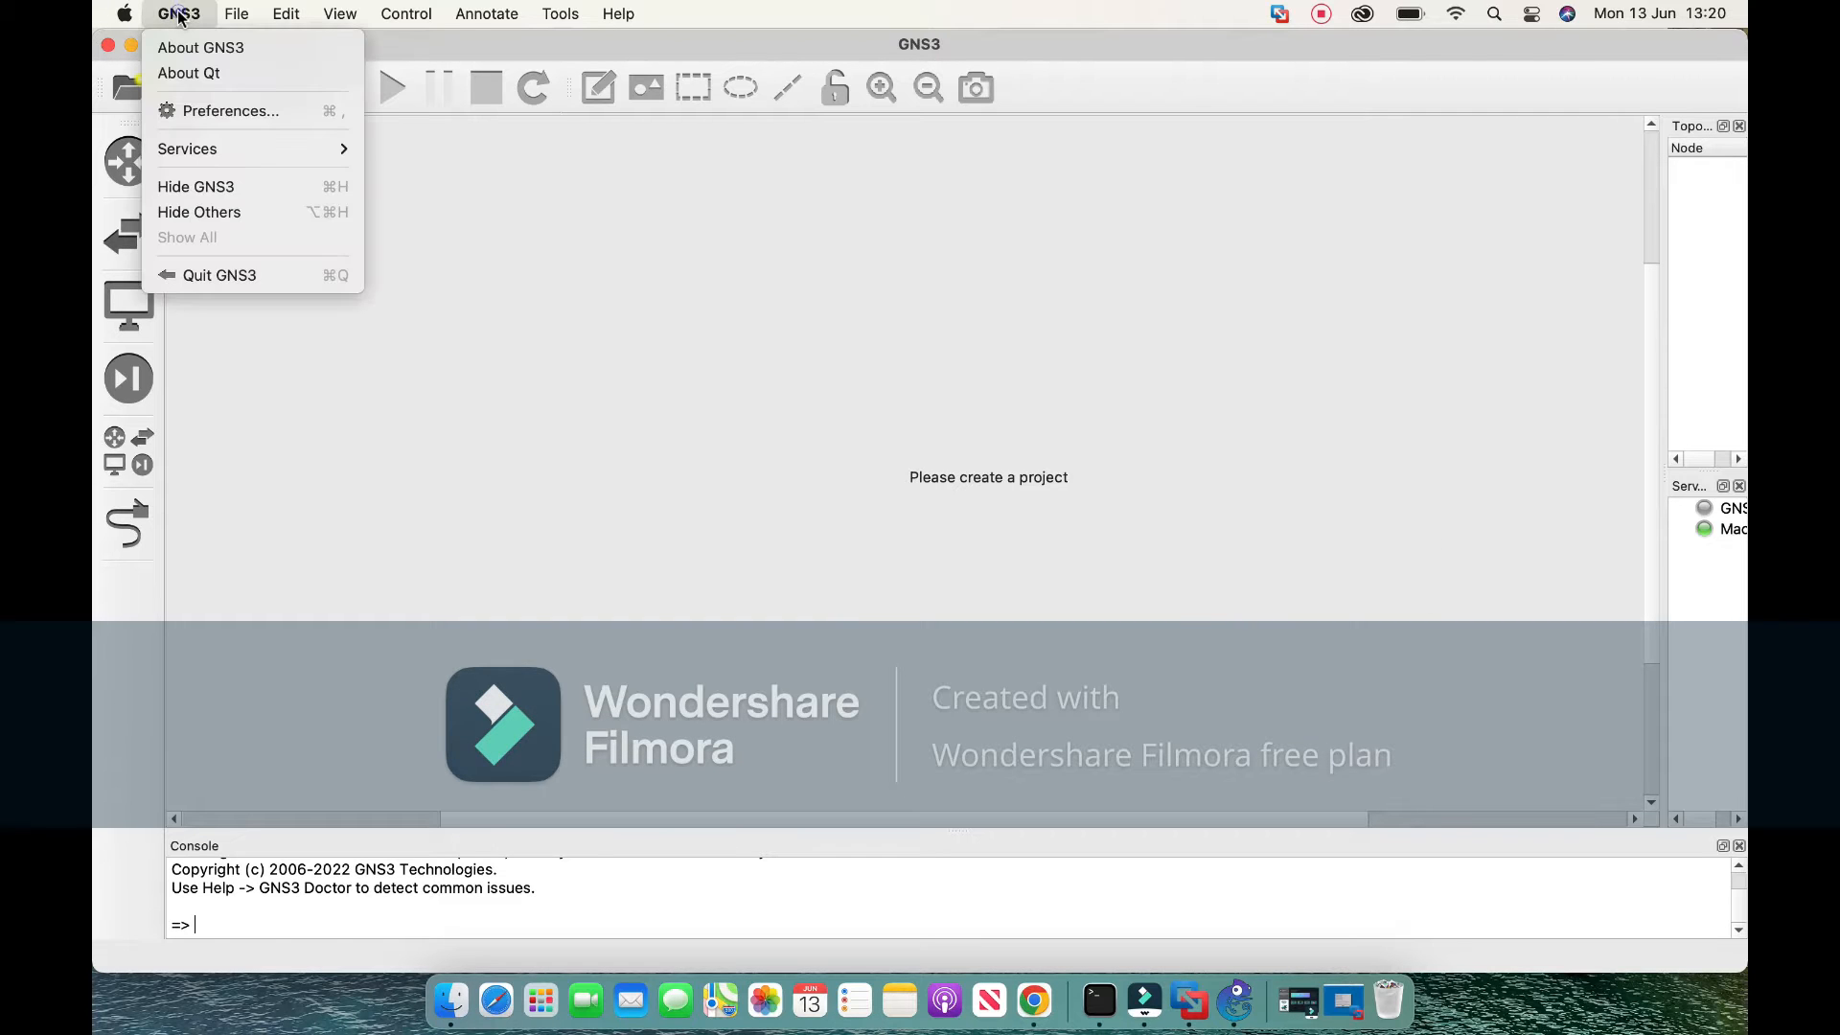
pyautogui.click(273, 111)
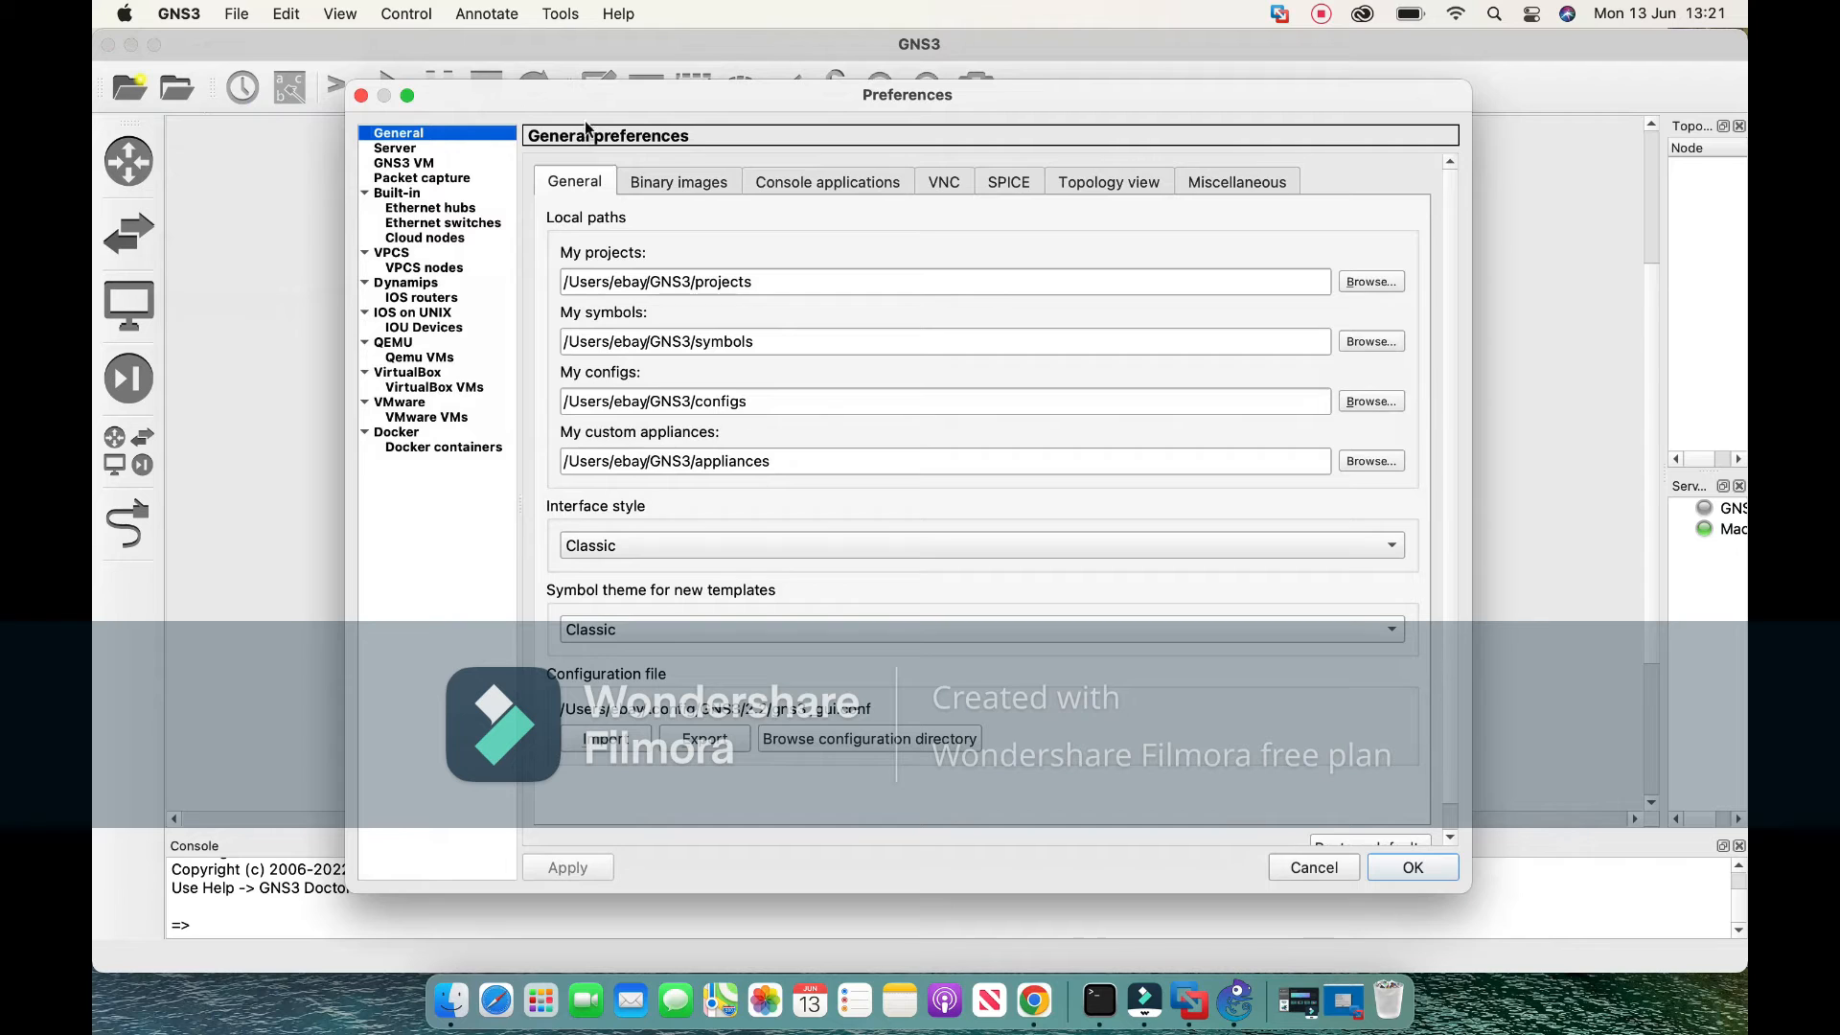
pyautogui.click(361, 94)
pyautogui.click(234, 16)
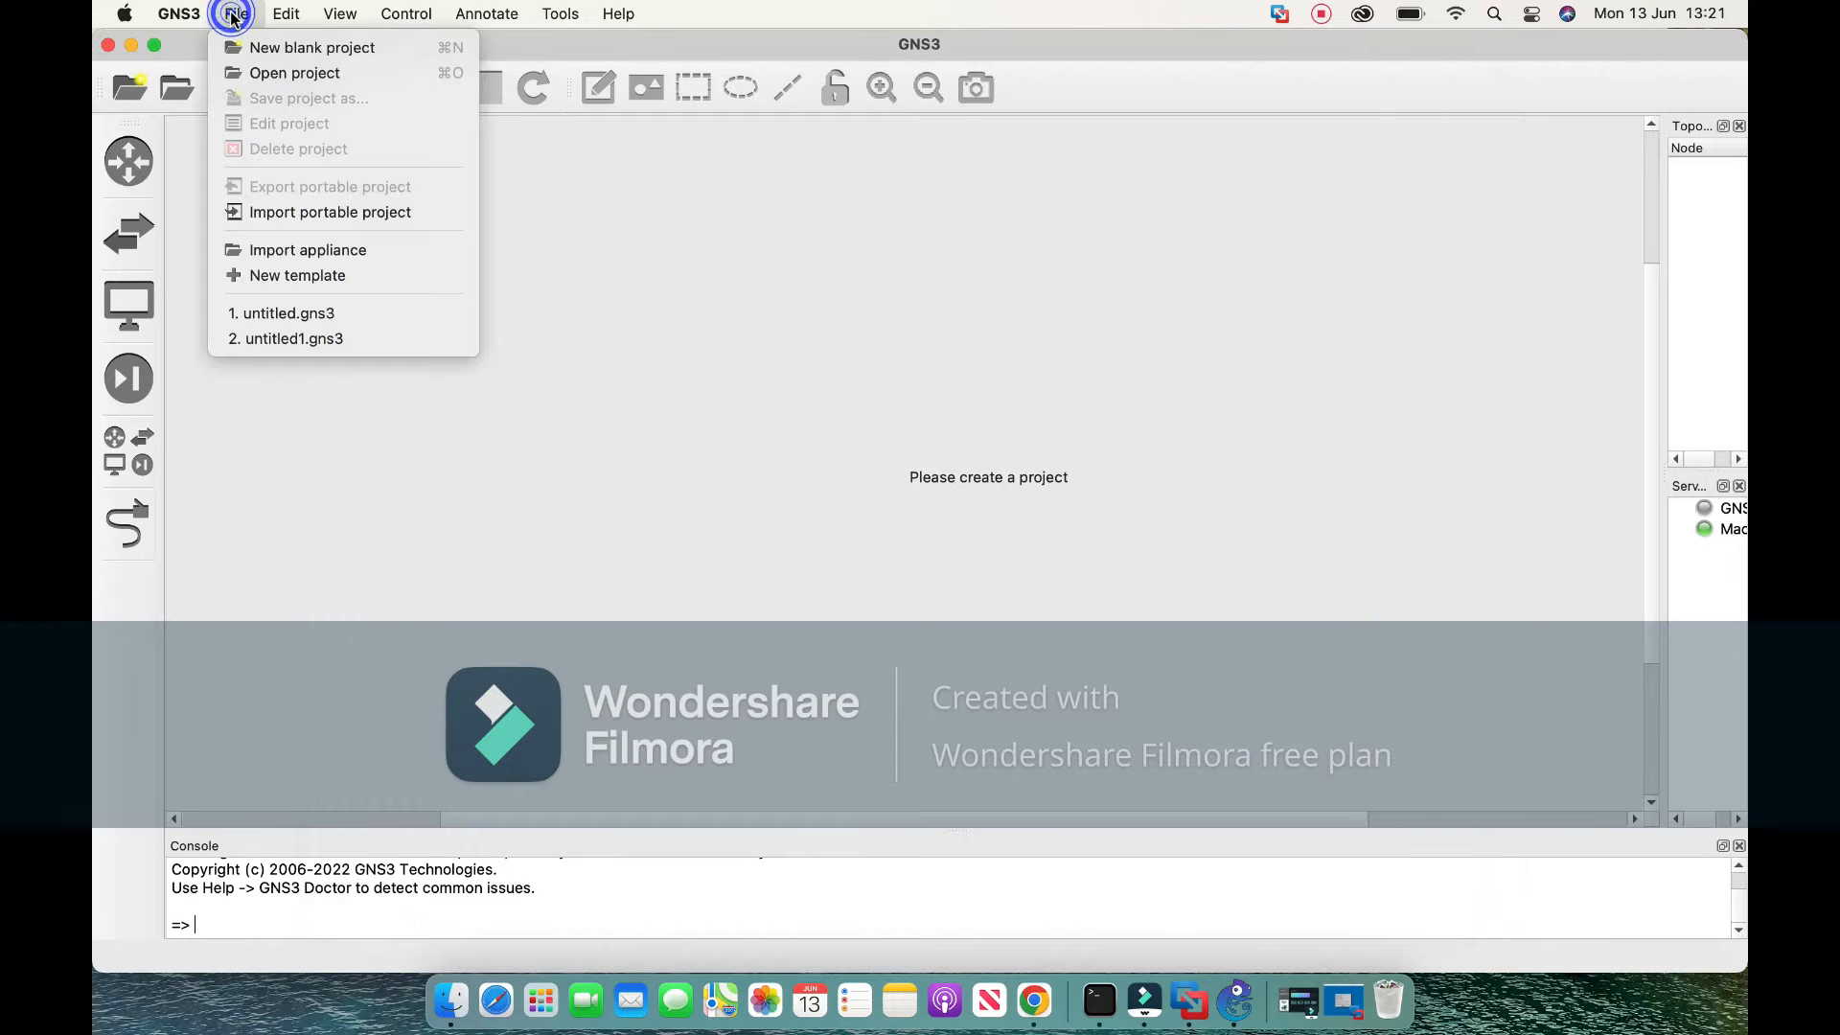
pyautogui.moveTo(282, 19)
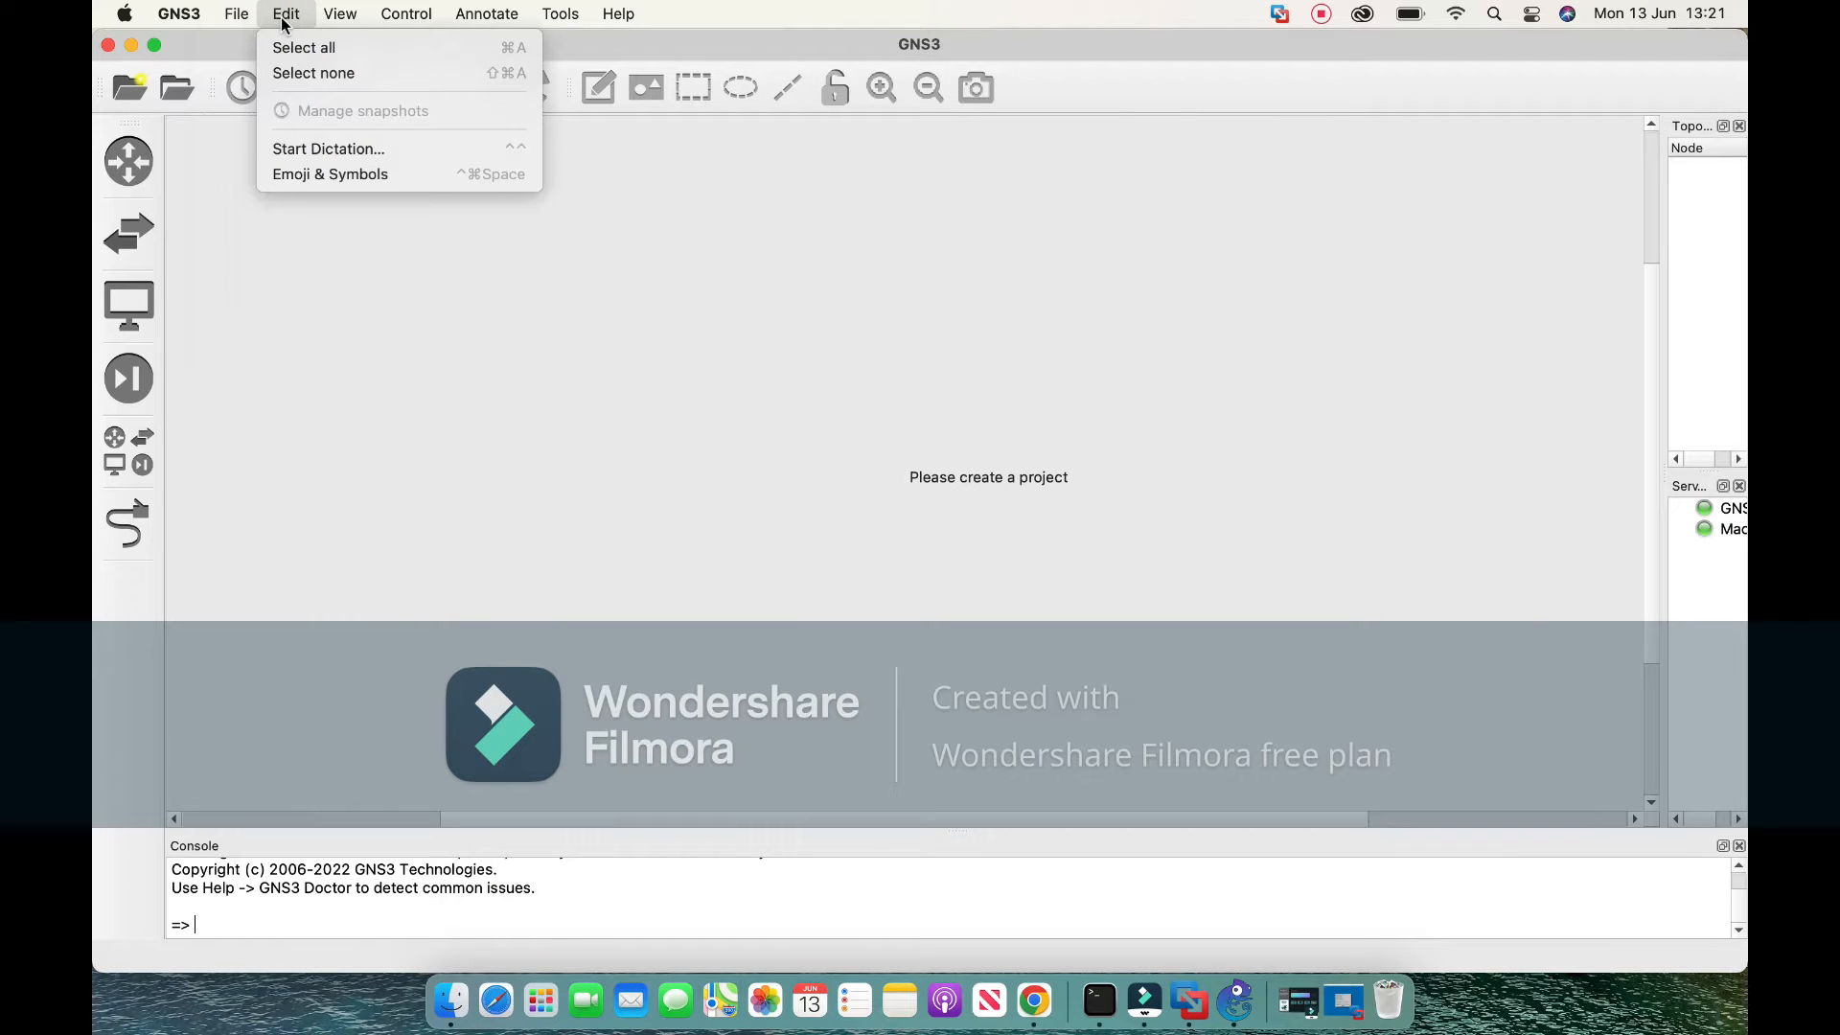
# Open the GNS3 VM settings in the GNS3 preferences.
pyautogui.moveTo(198, 11)
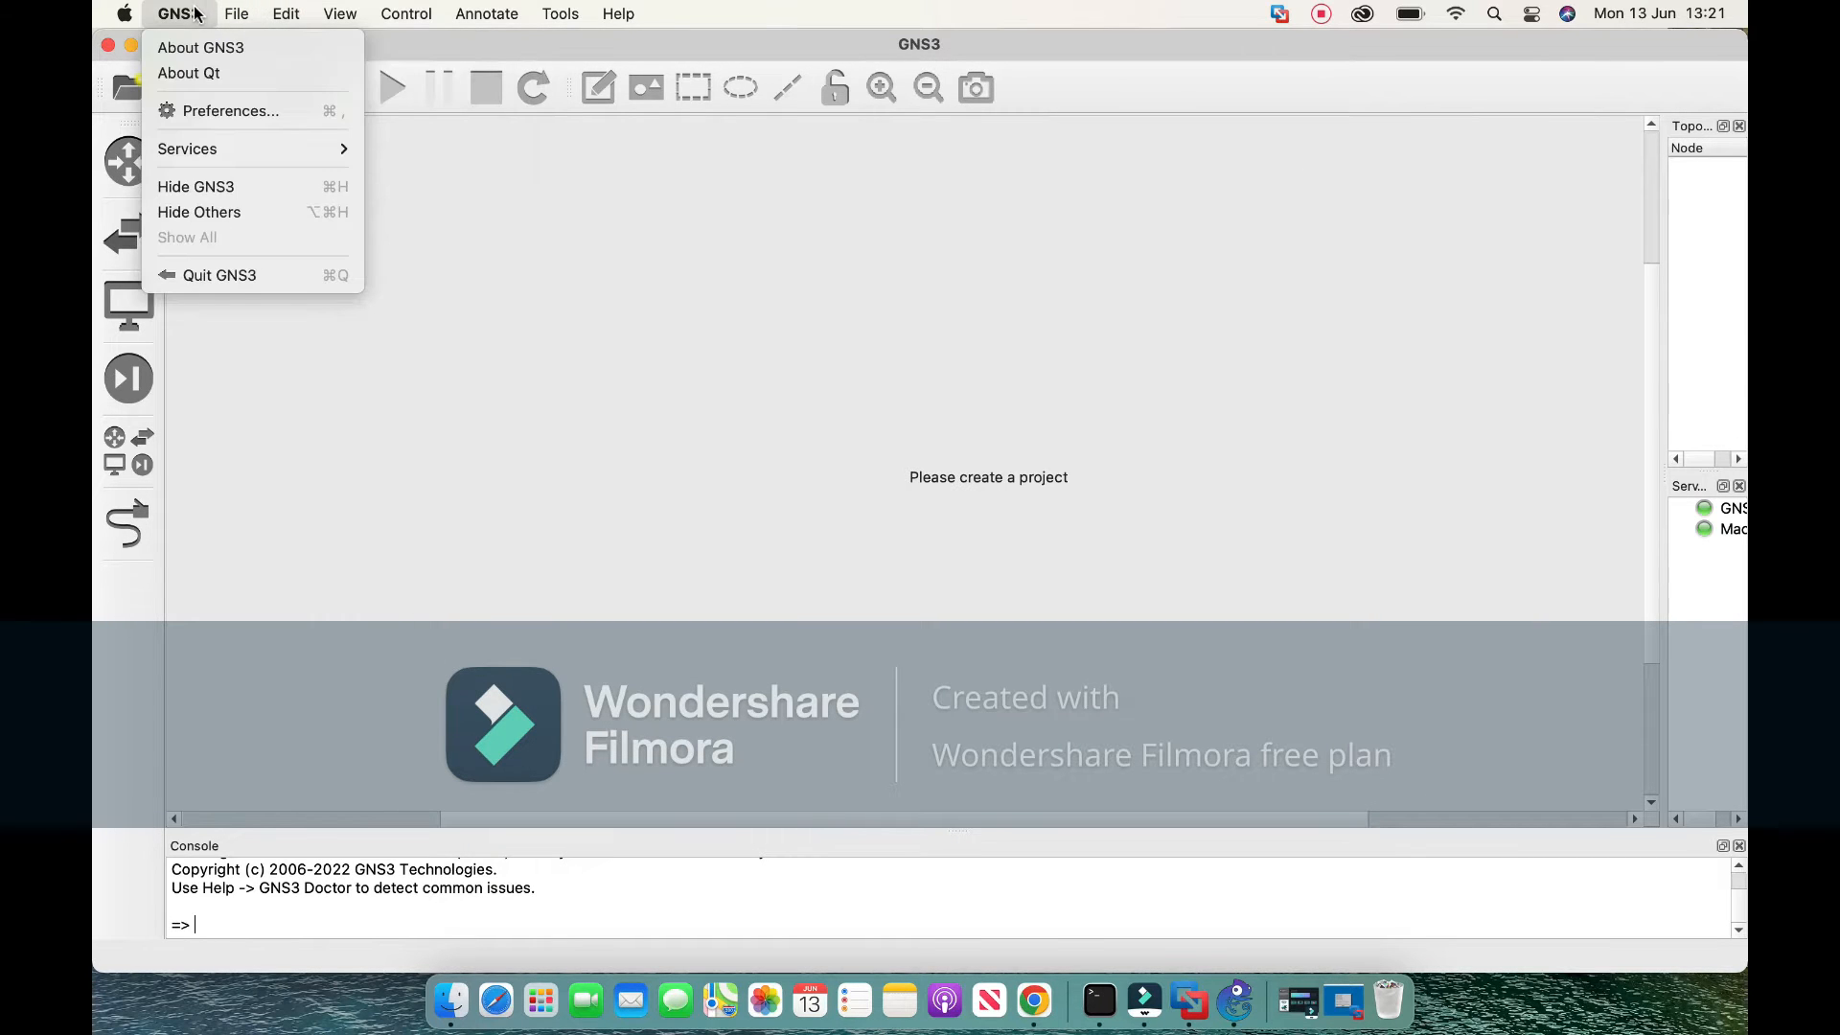
pyautogui.click(251, 111)
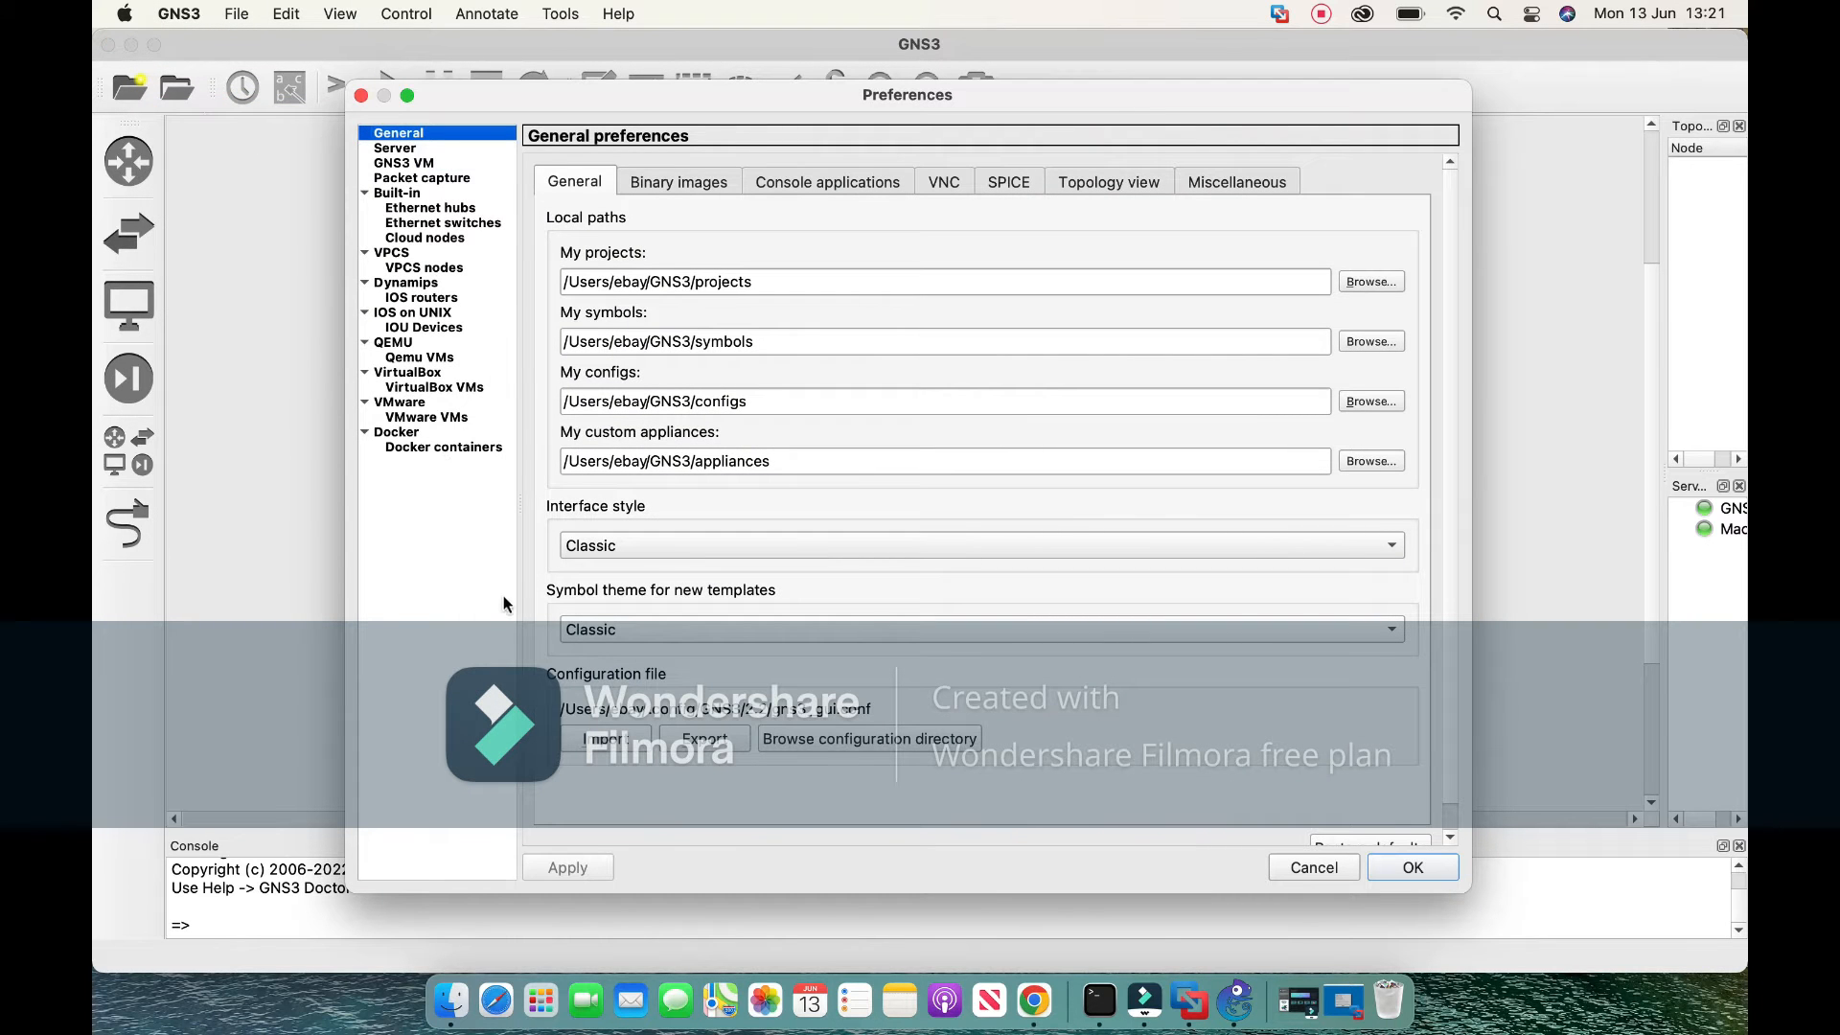
pyautogui.click(436, 165)
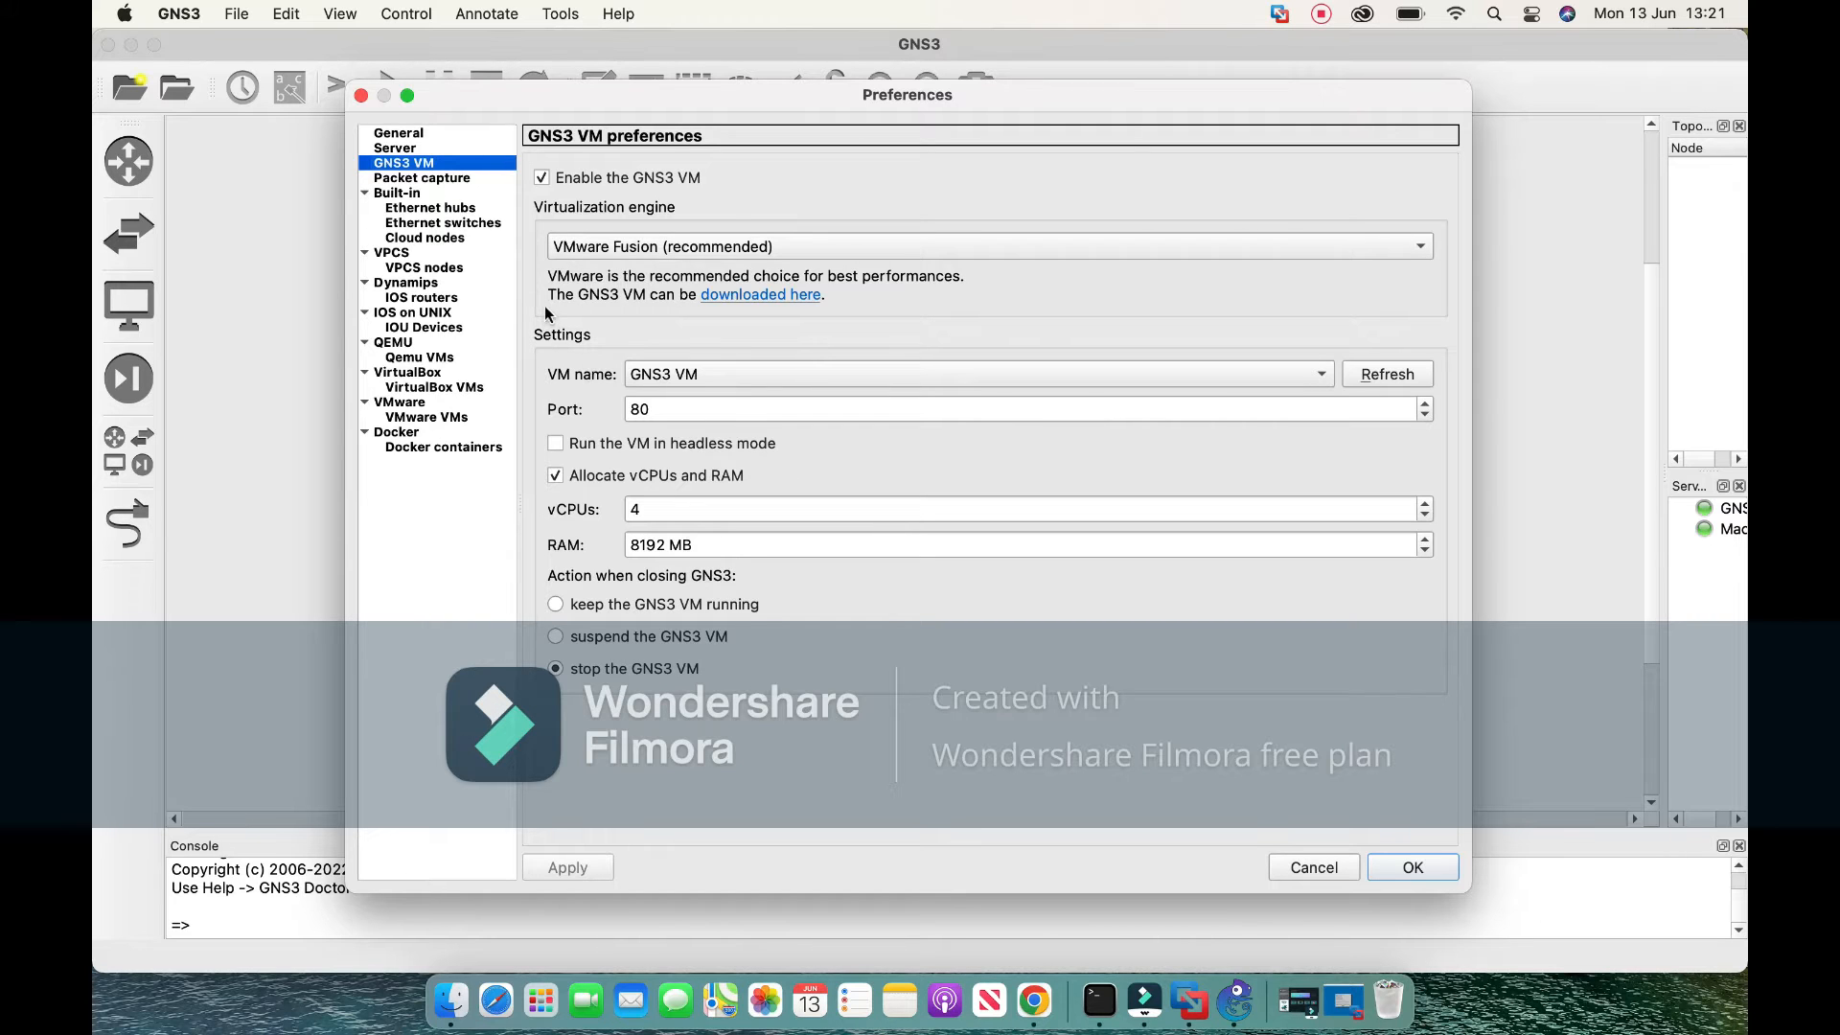
# Examine the local server's host binding options in the server preferences and compare them with the IP address in the GNS3 VM window.
pyautogui.click(415, 150)
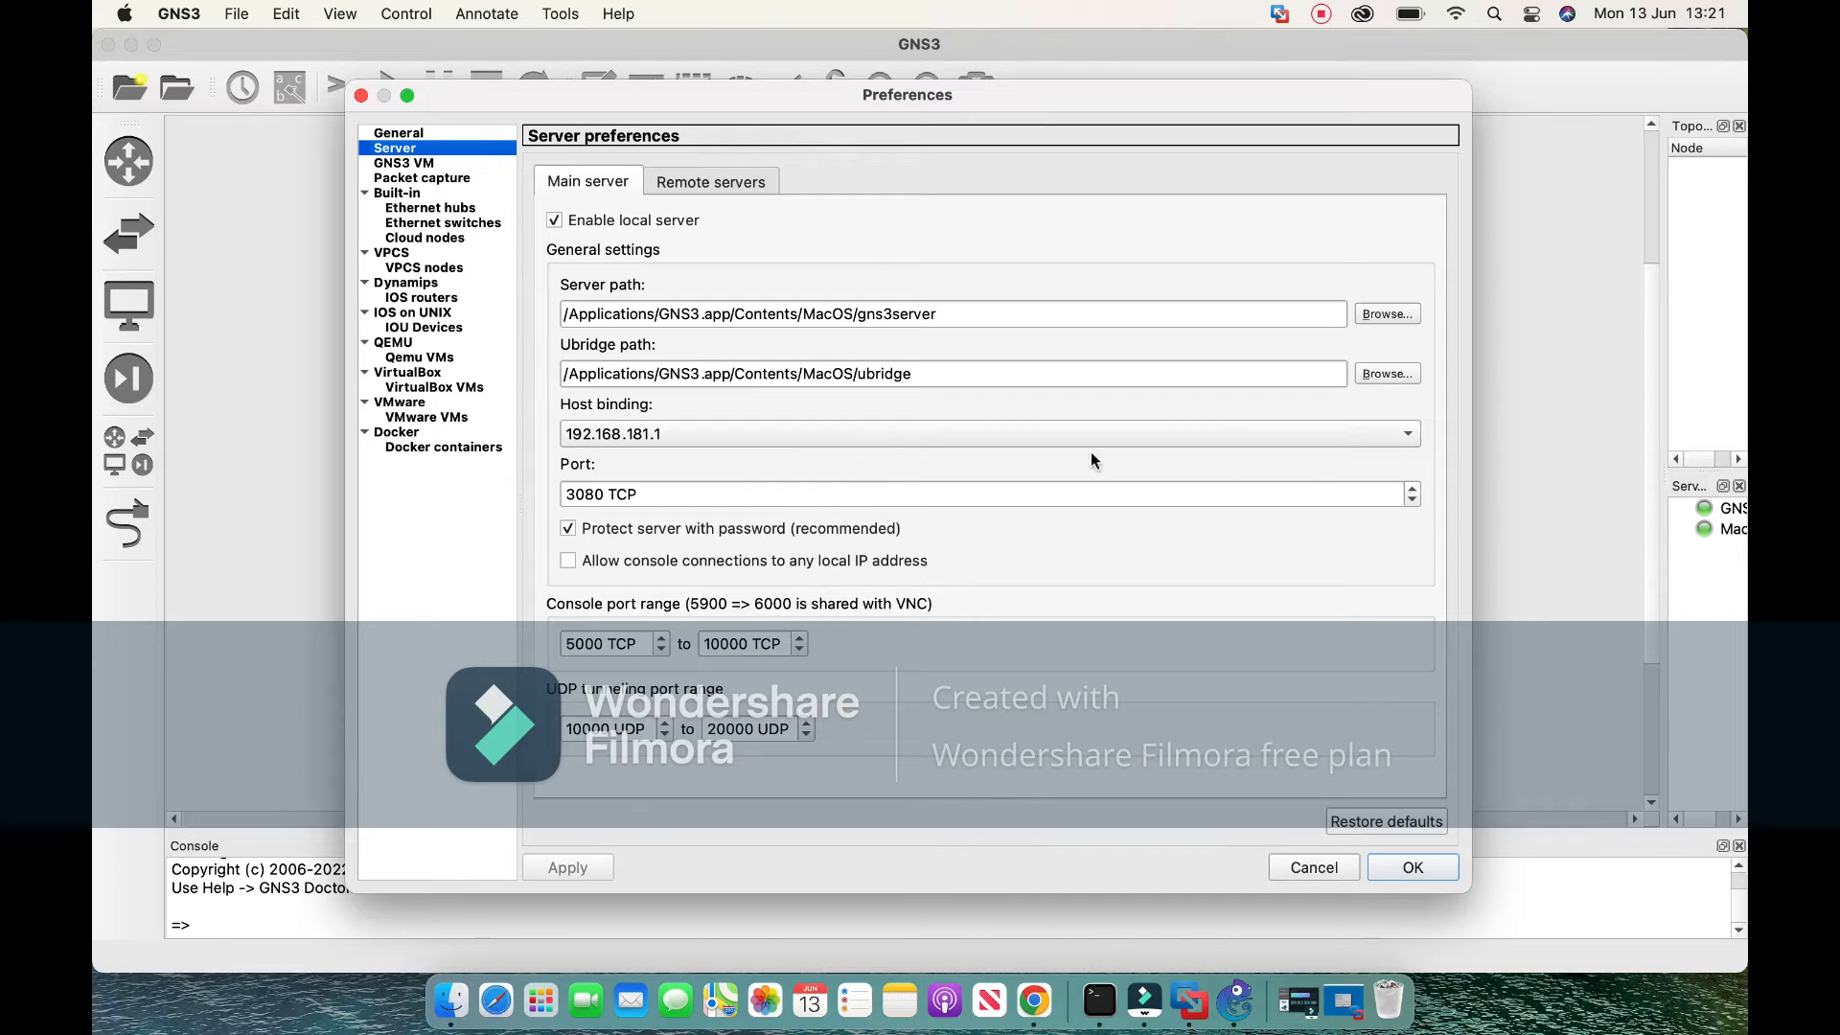
pyautogui.click(1403, 436)
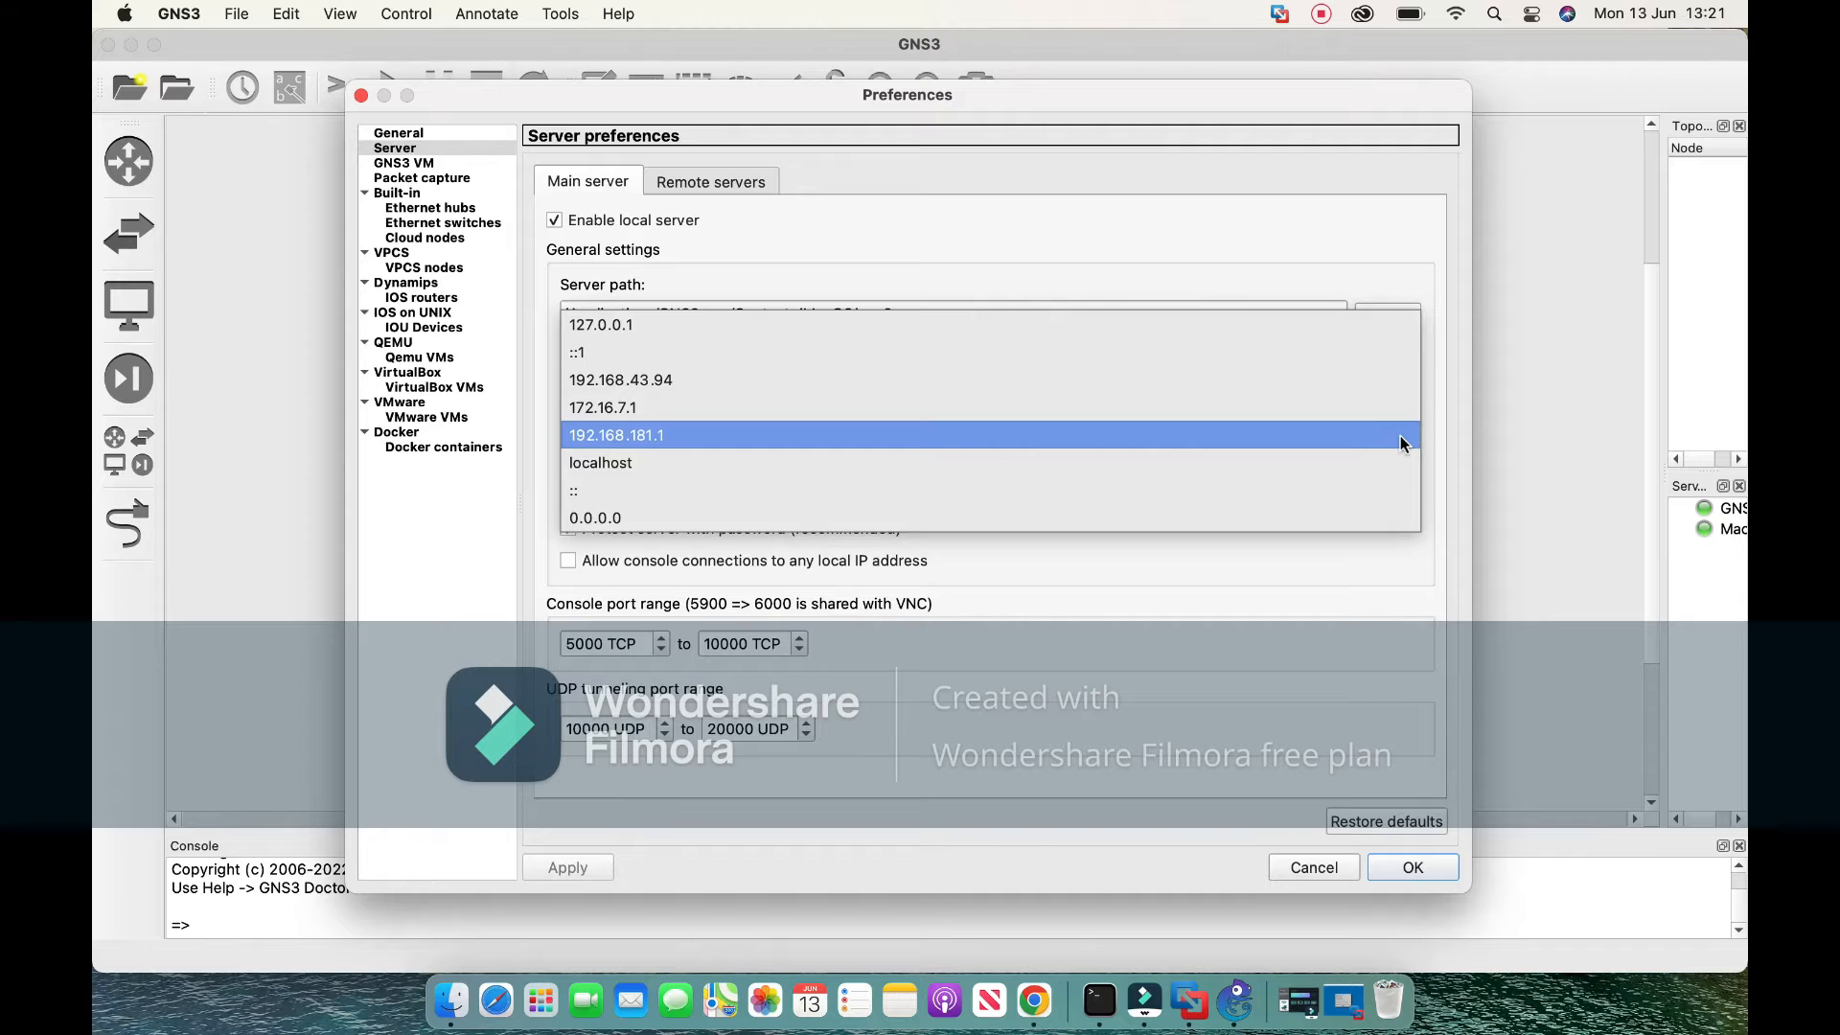
pyautogui.click(1379, 572)
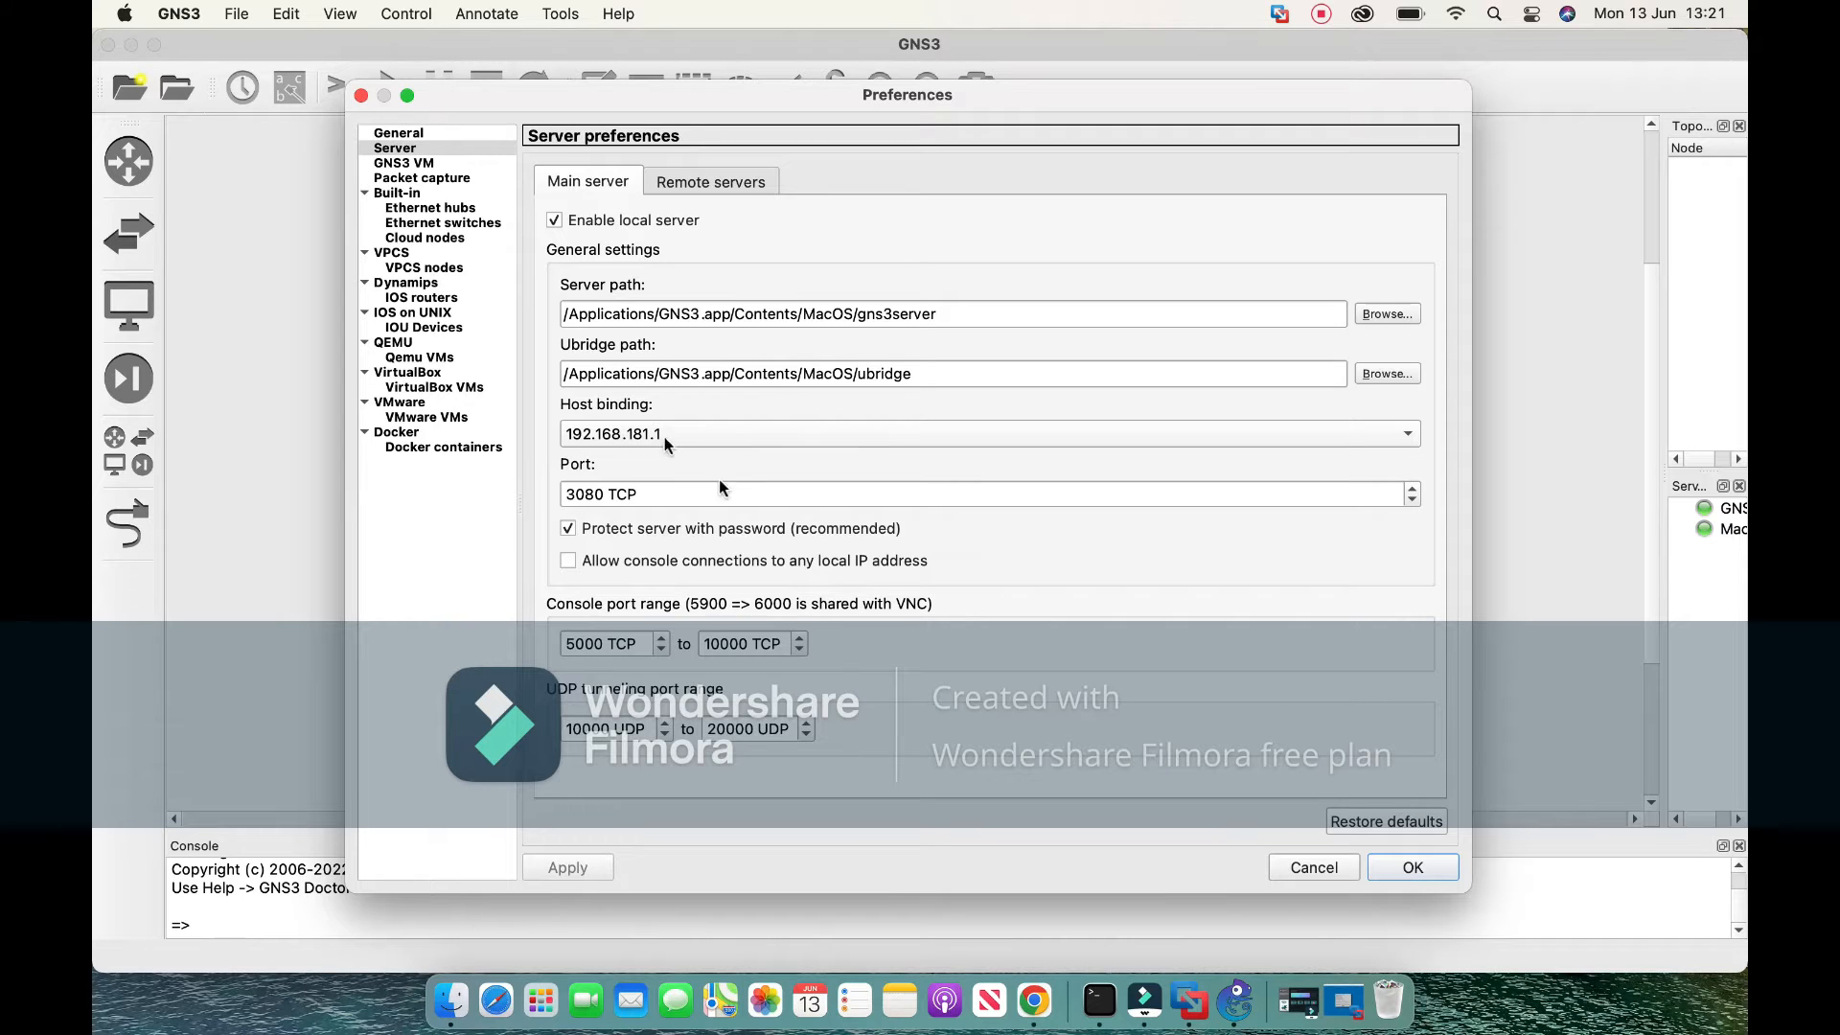
pyautogui.click(1344, 1001)
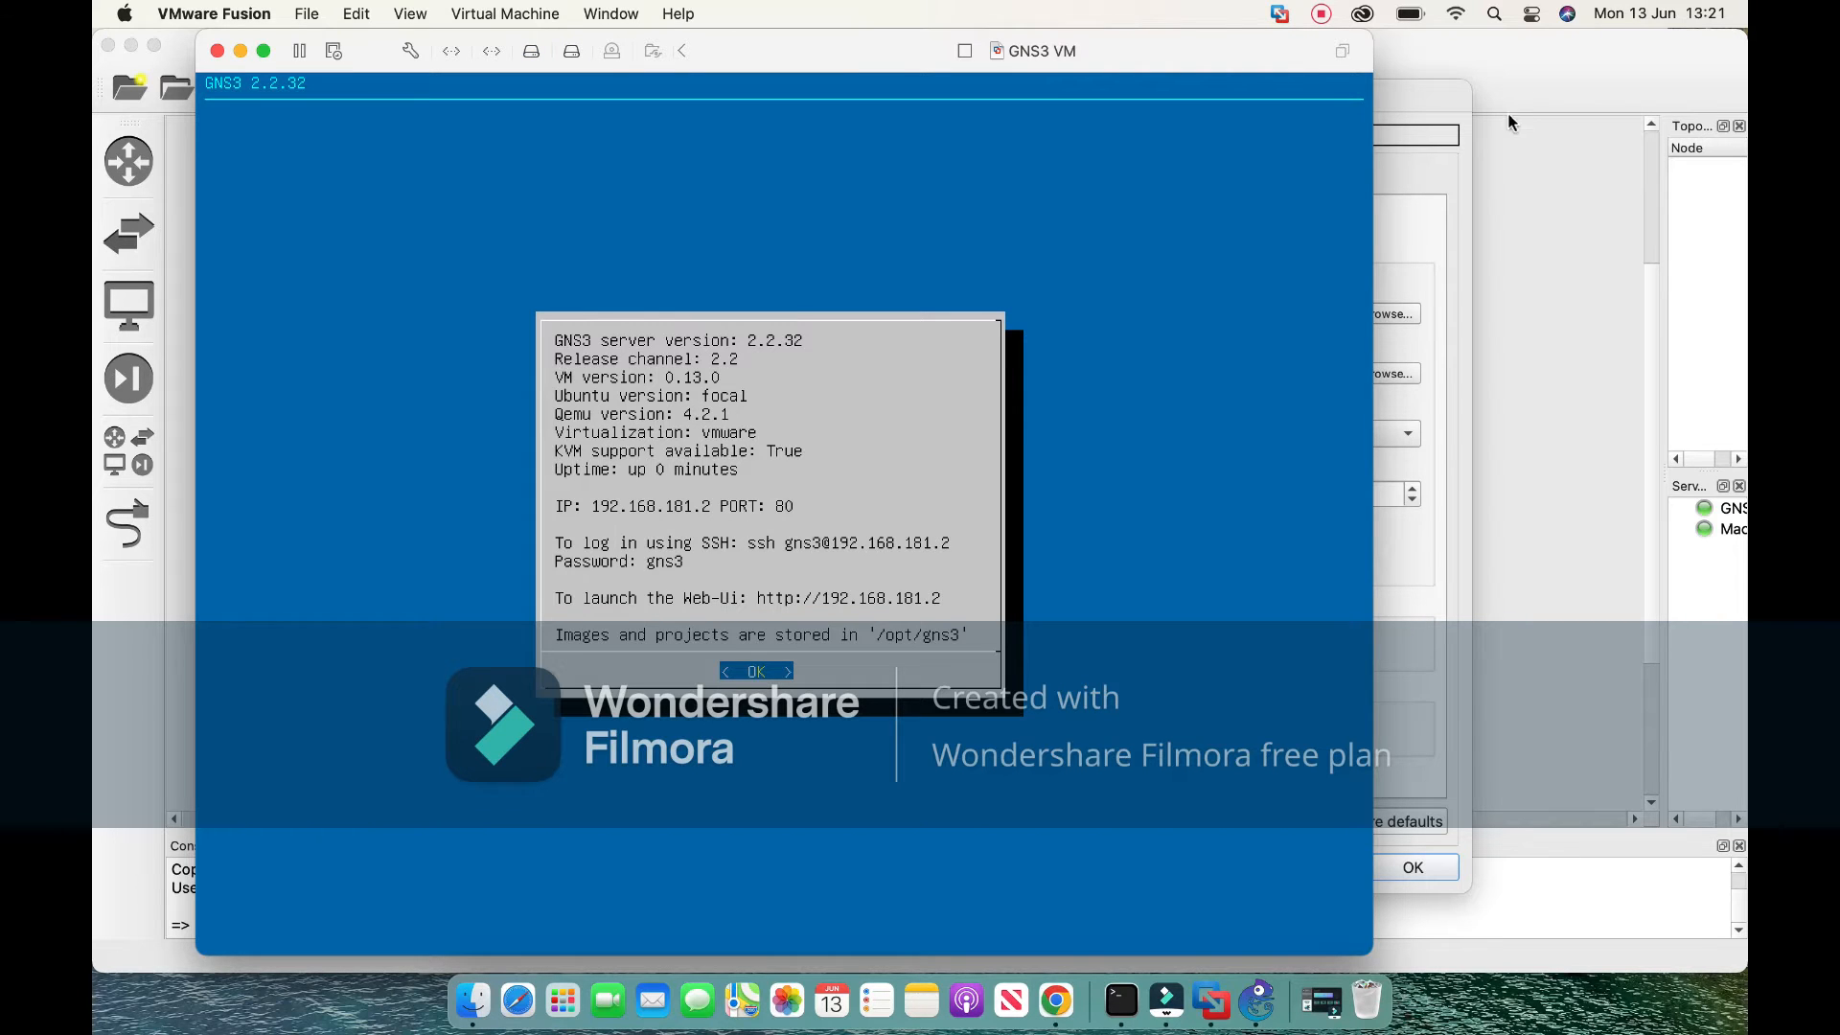
pyautogui.click(1437, 287)
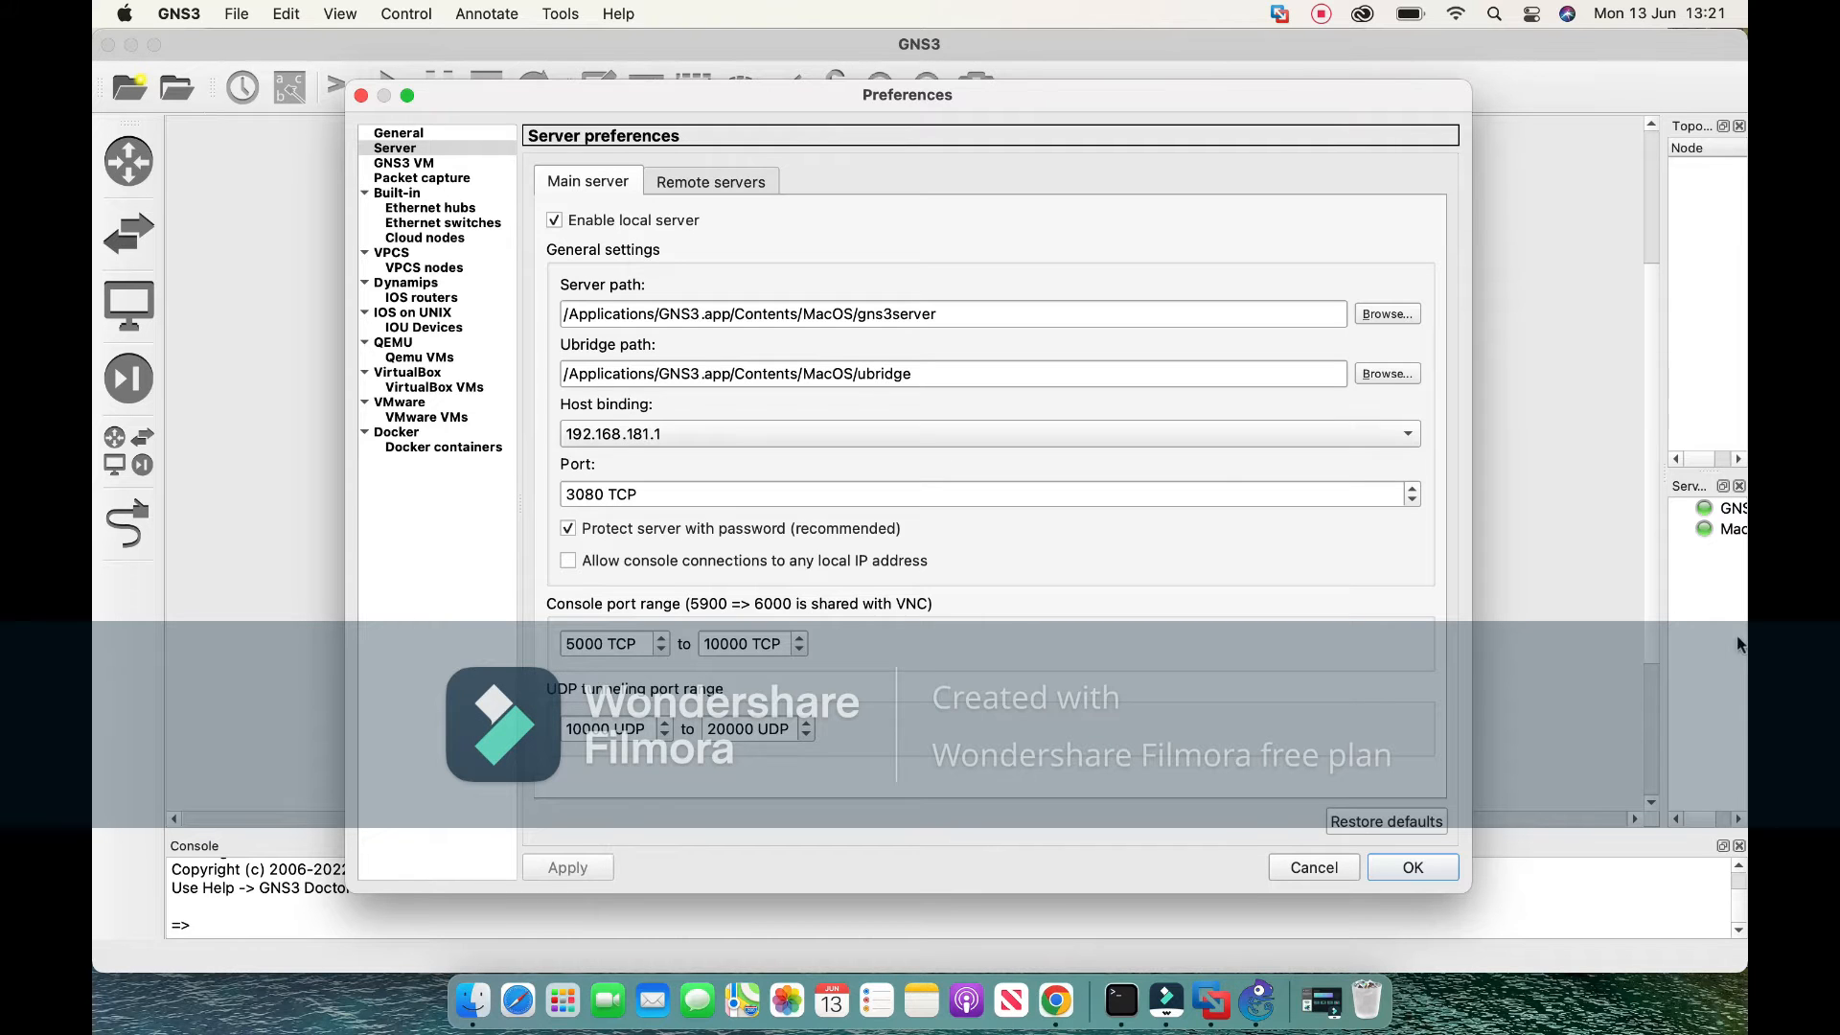
# Check the GNS3 VM's IP address in its window once more and accept the GNS3 preferences.
pyautogui.click(1322, 1006)
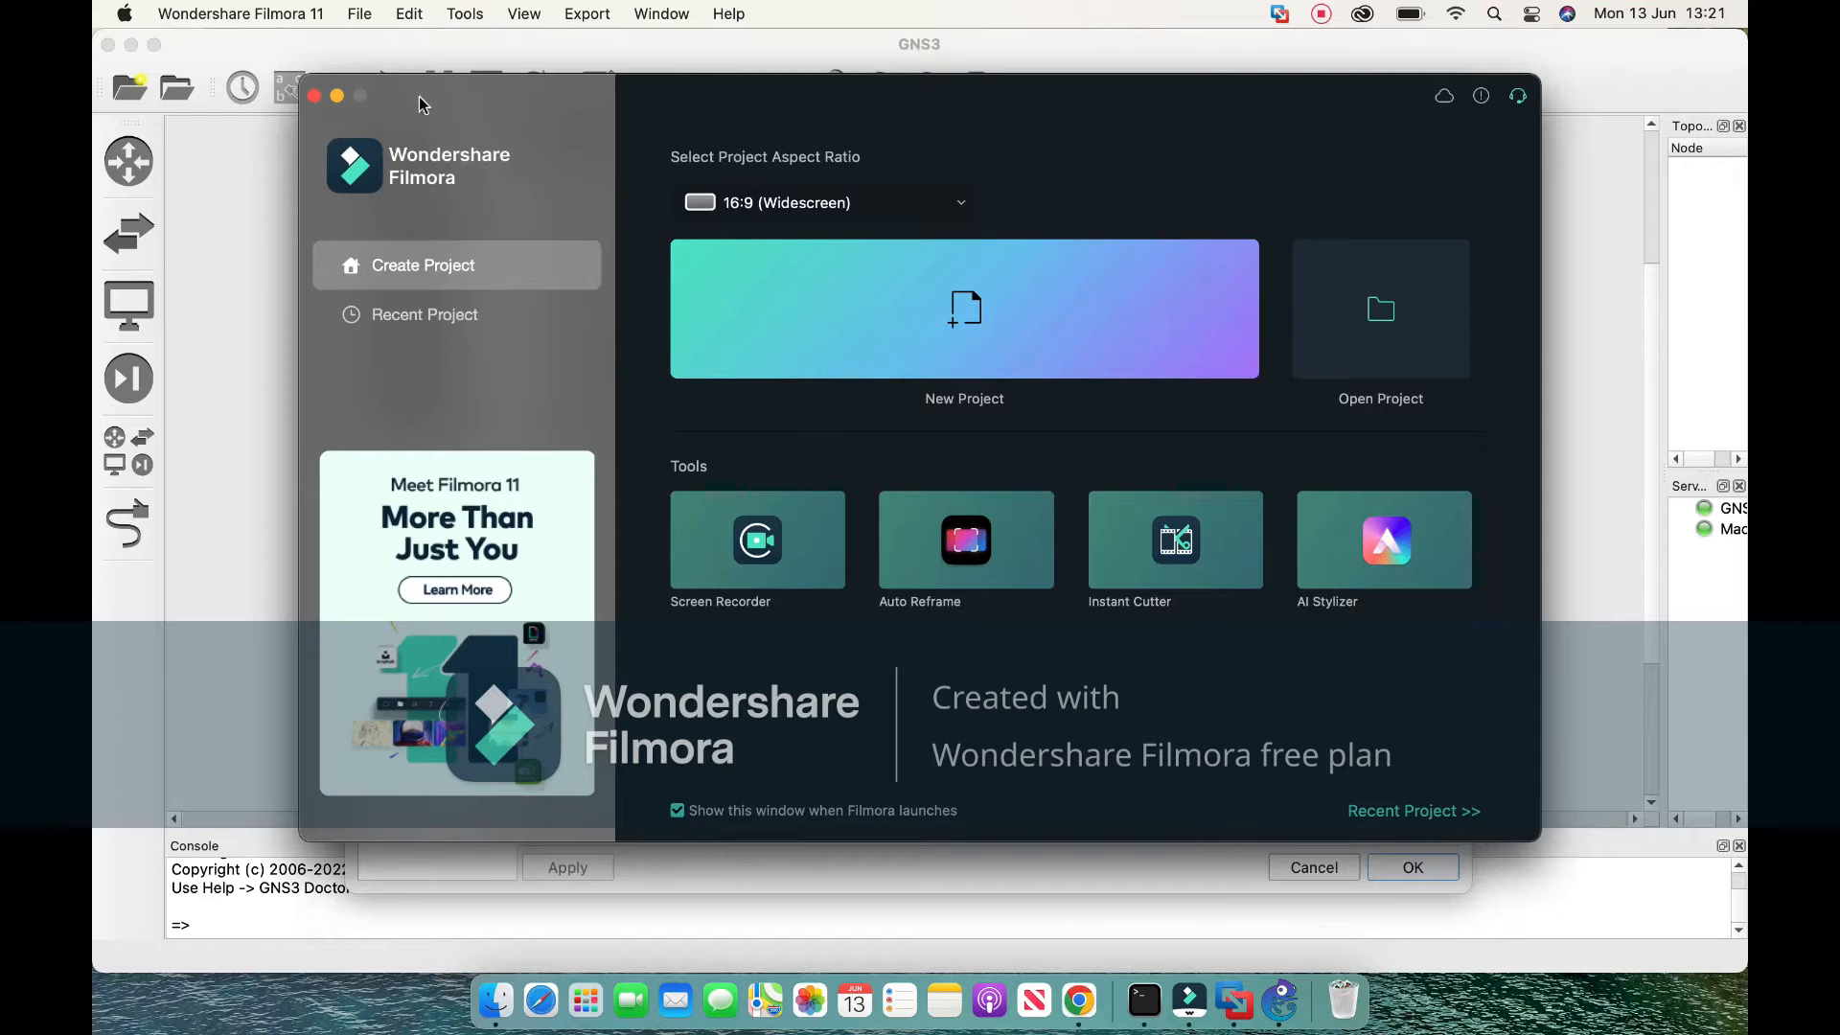
pyautogui.click(337, 96)
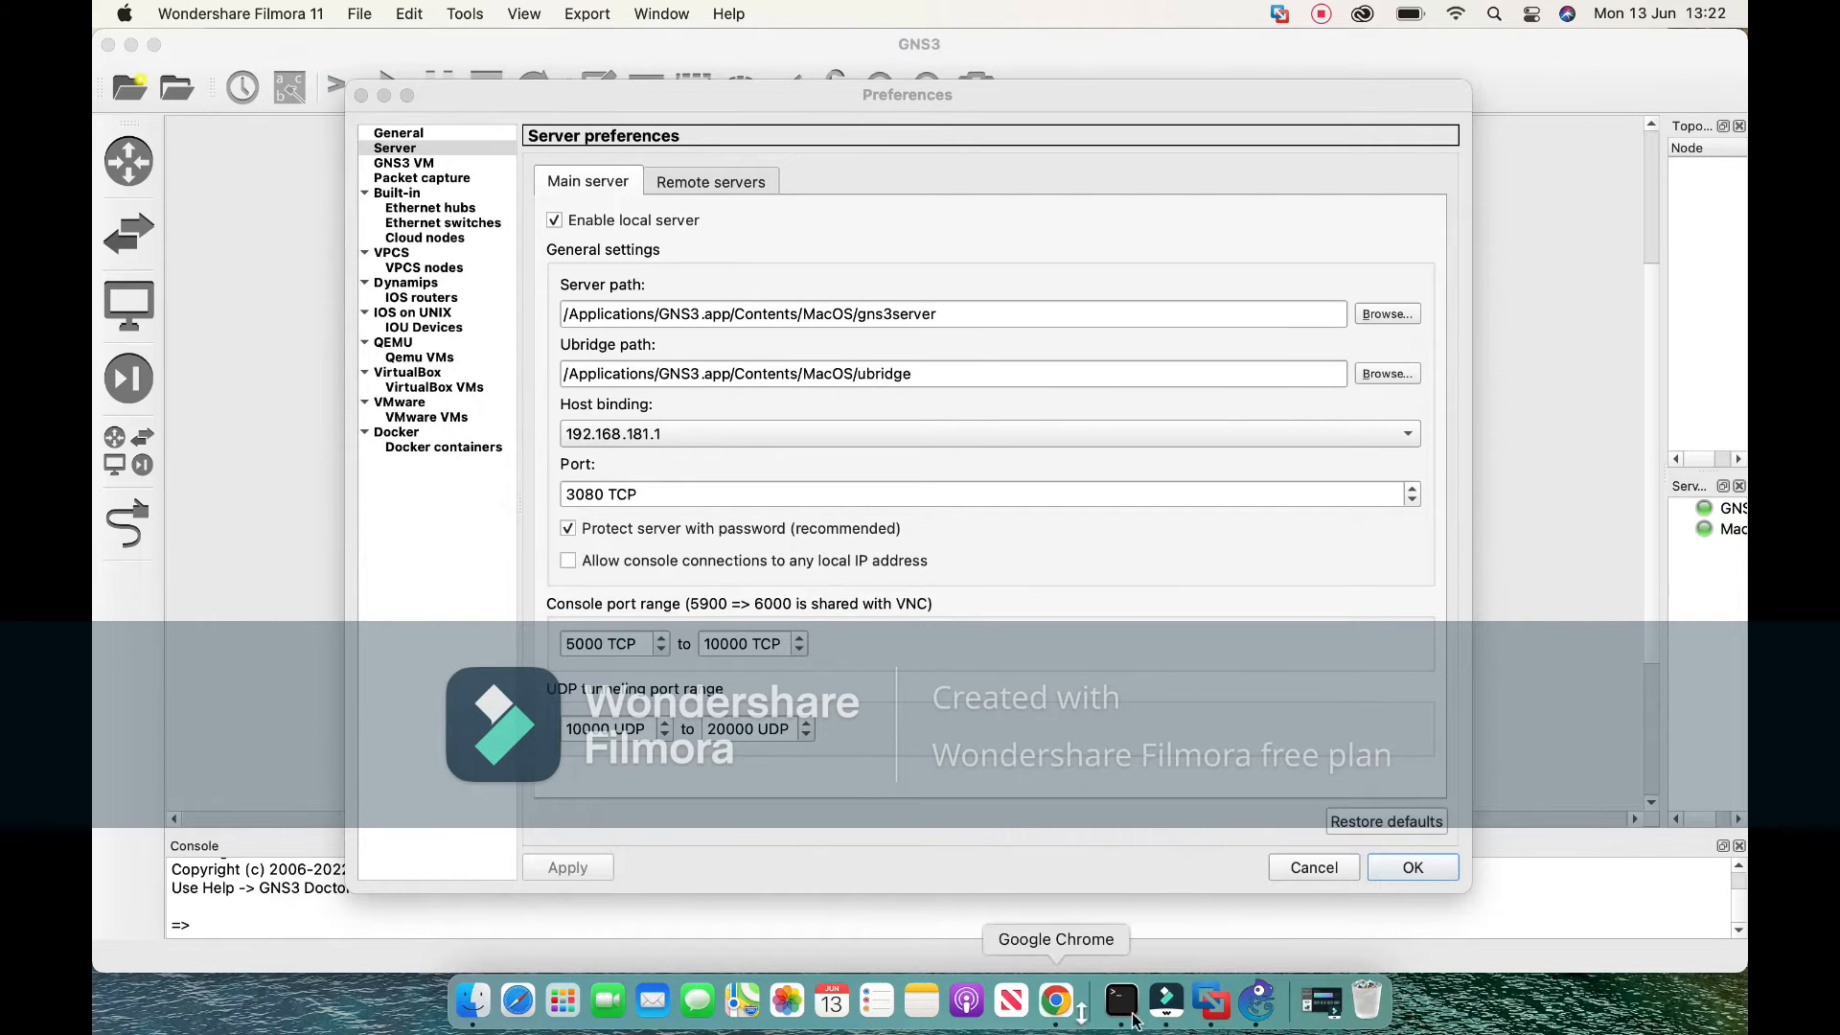
pyautogui.click(1211, 1008)
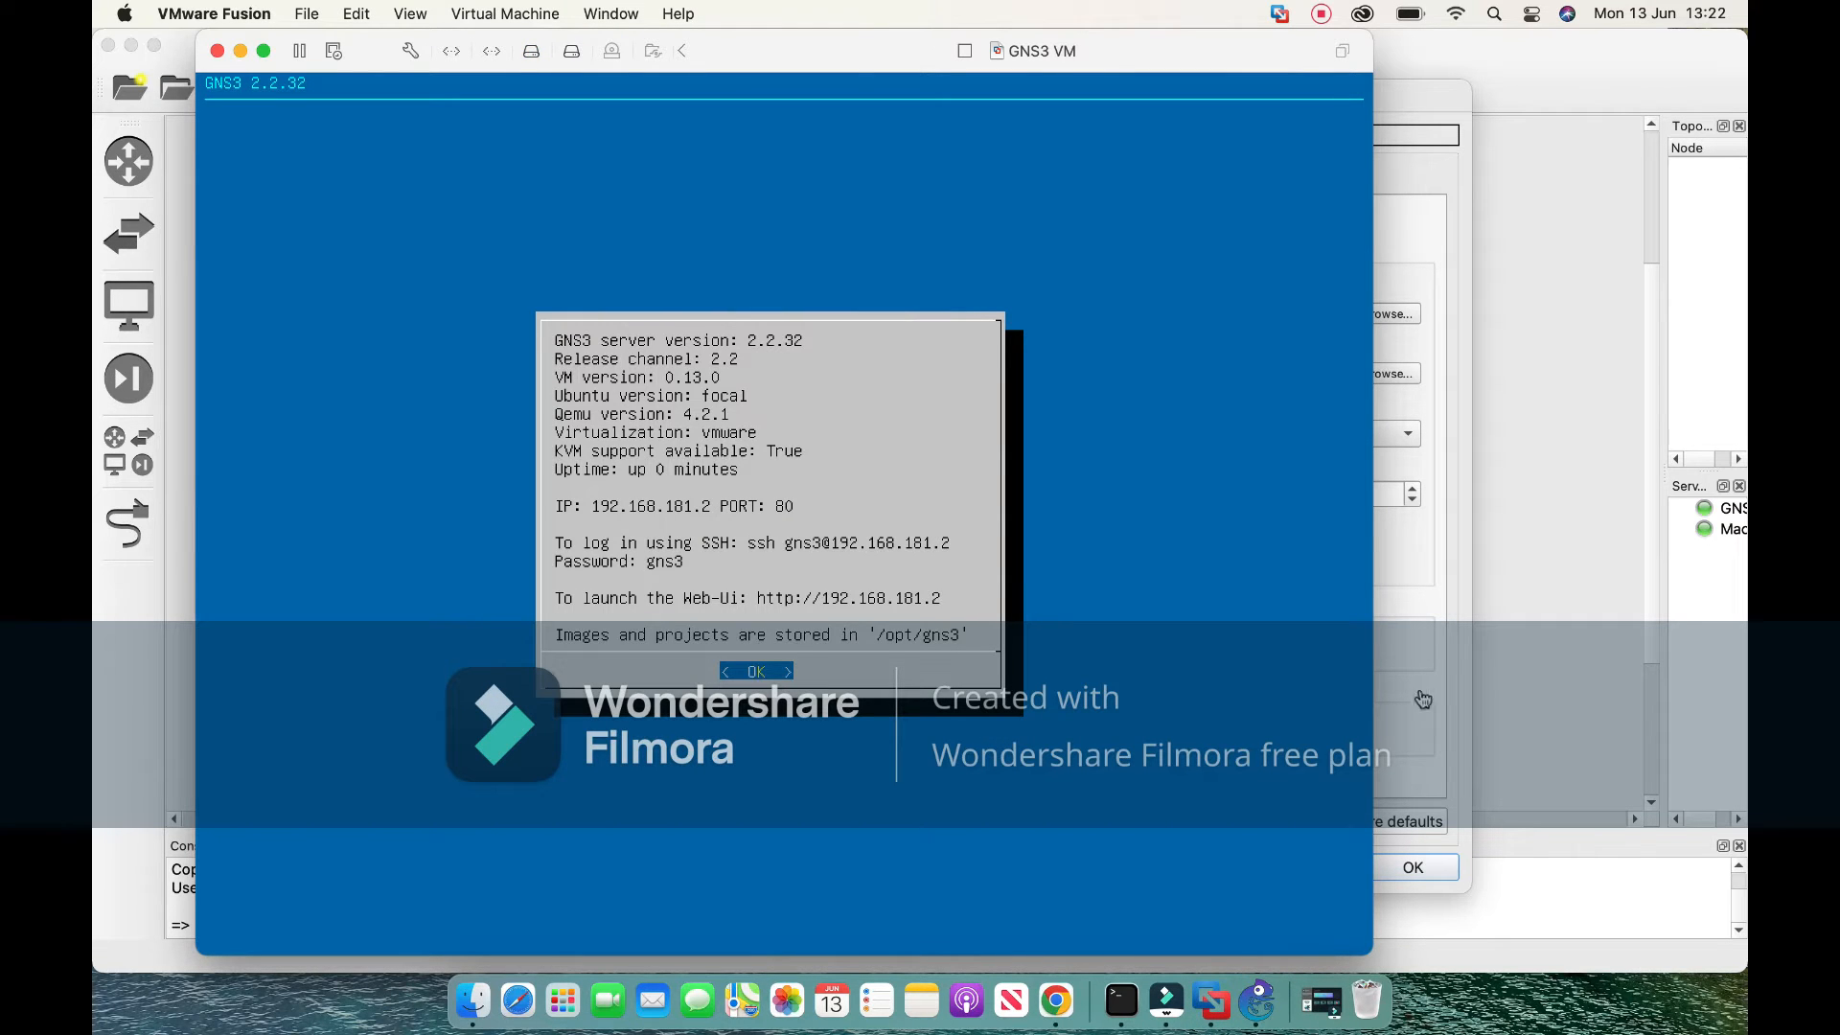
pyautogui.click(1464, 590)
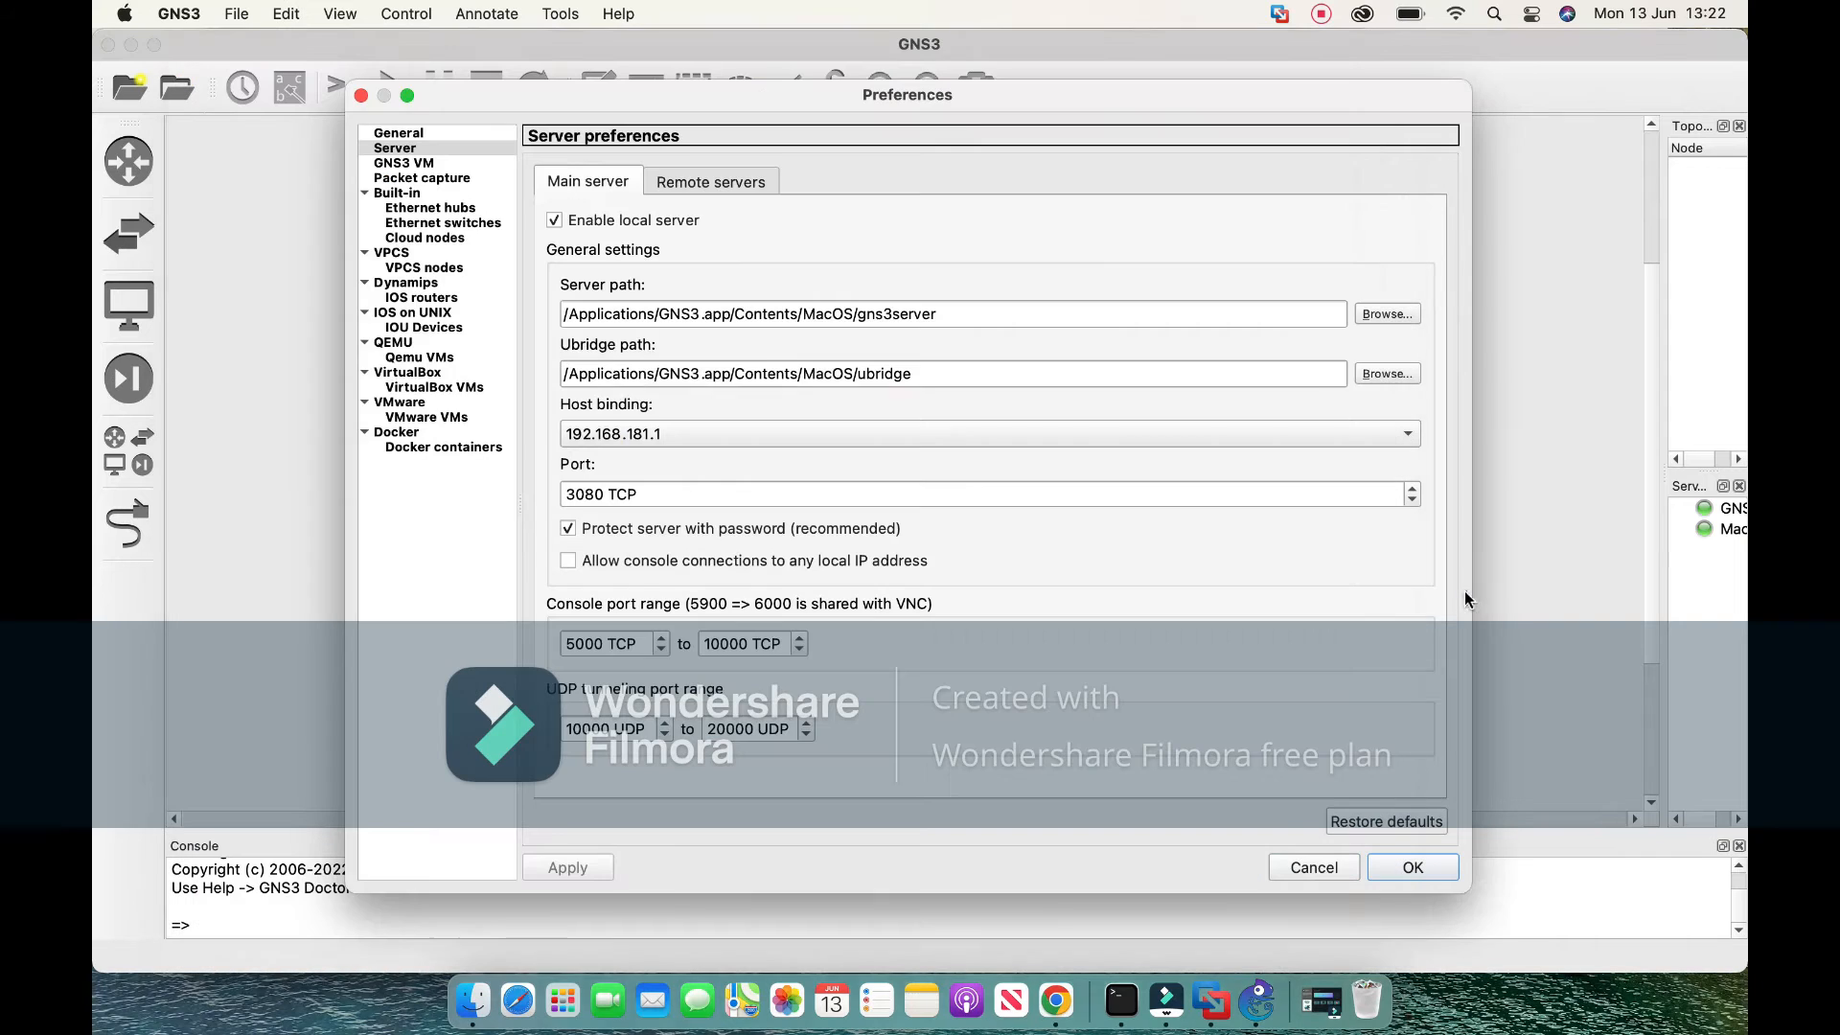
pyautogui.click(1411, 869)
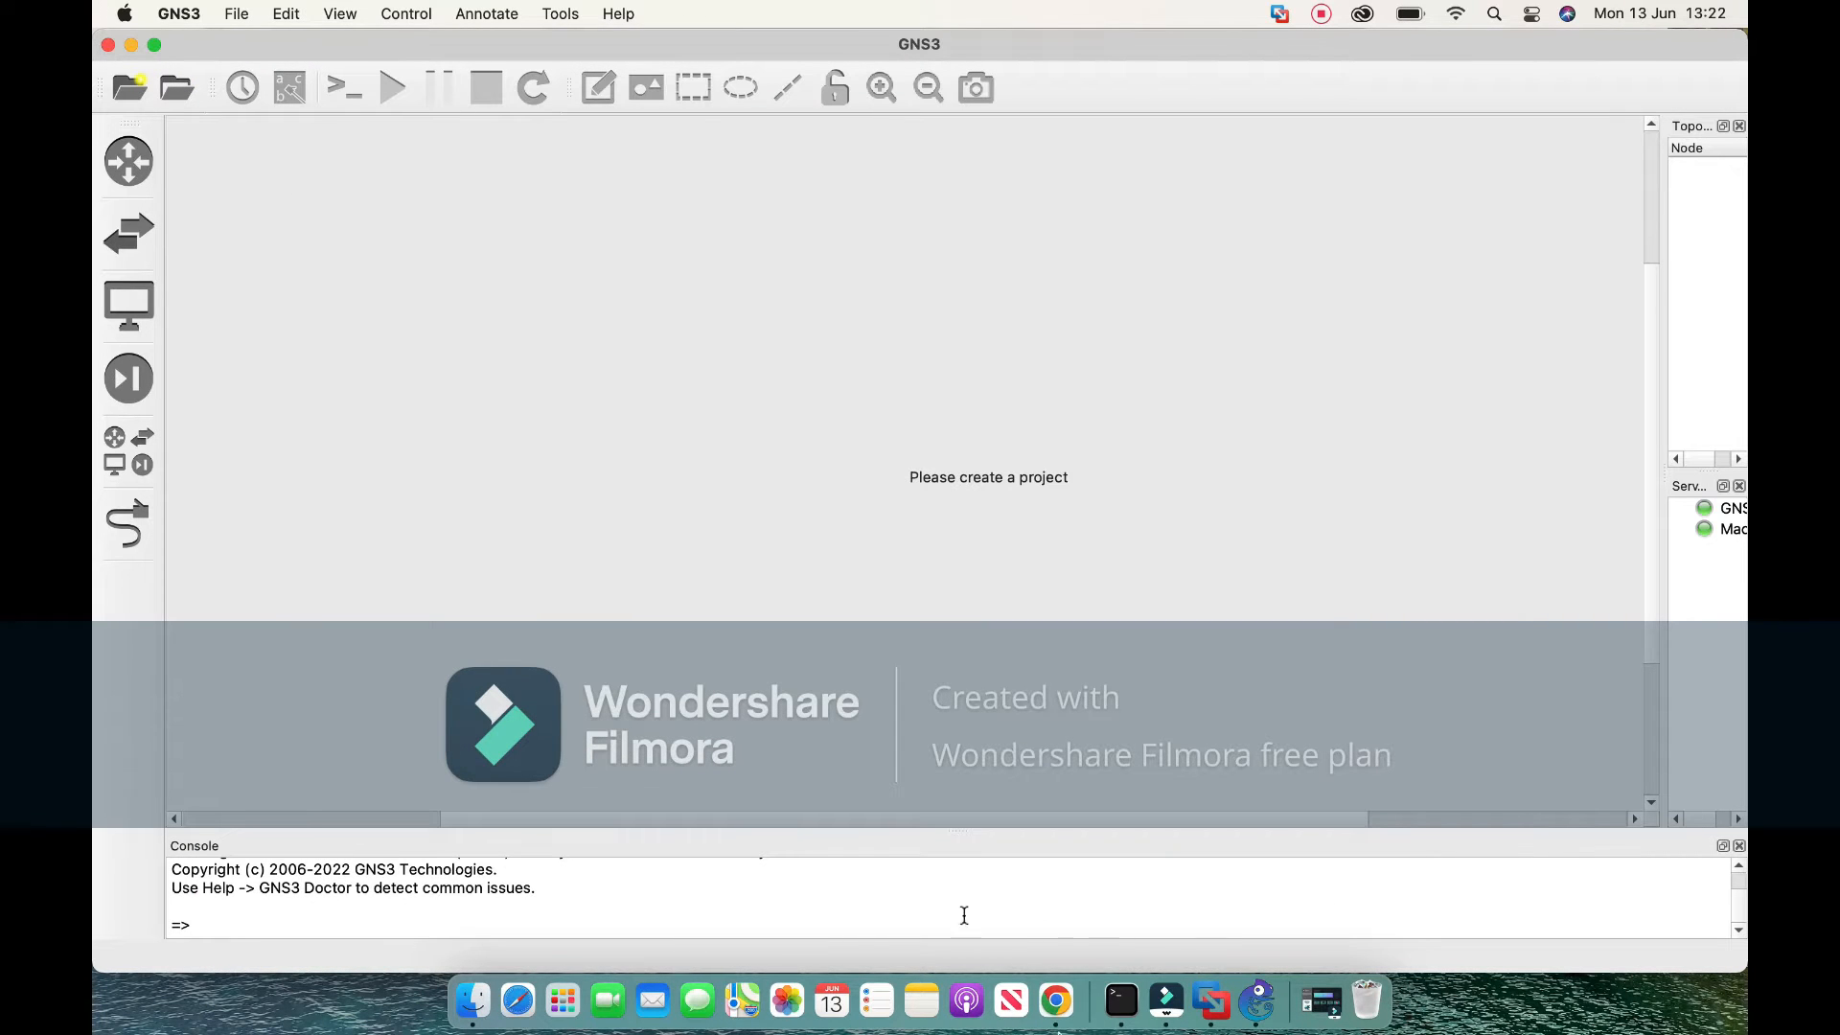
# Examine the Telnet console application command in the general preferences, and close the preferences.
pyautogui.click(187, 21)
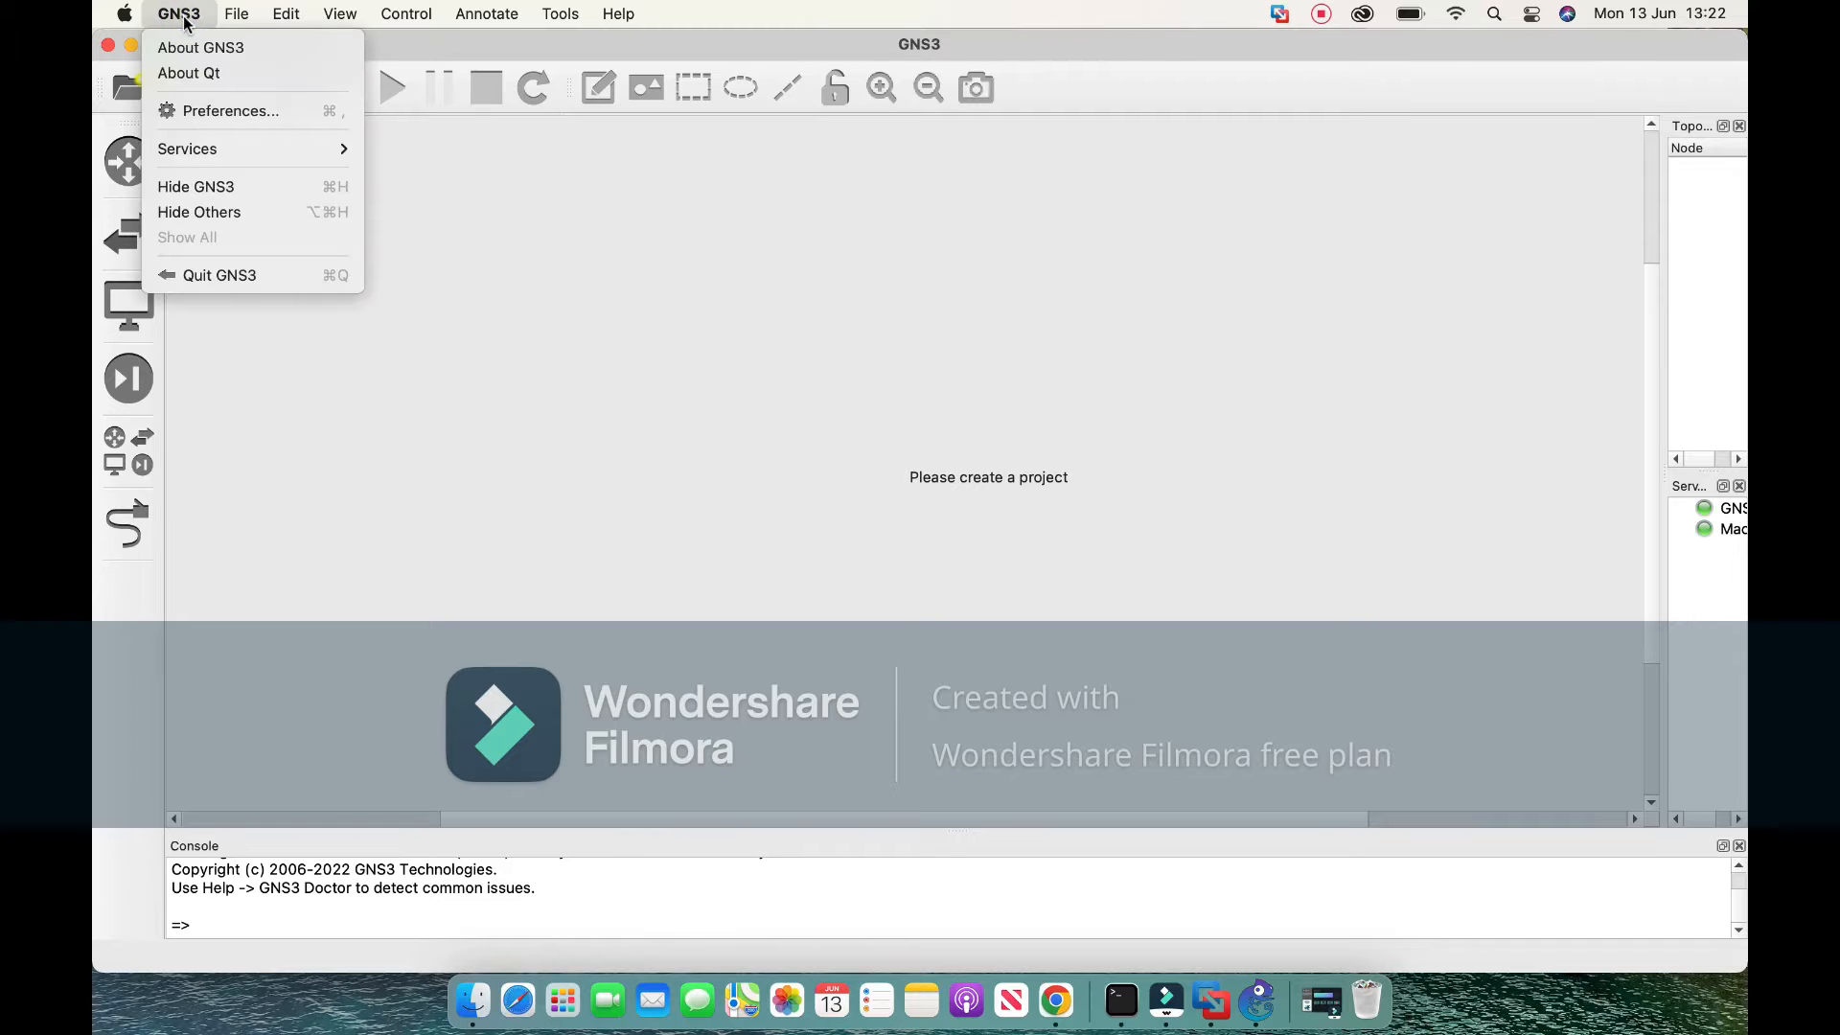
pyautogui.moveTo(217, 22)
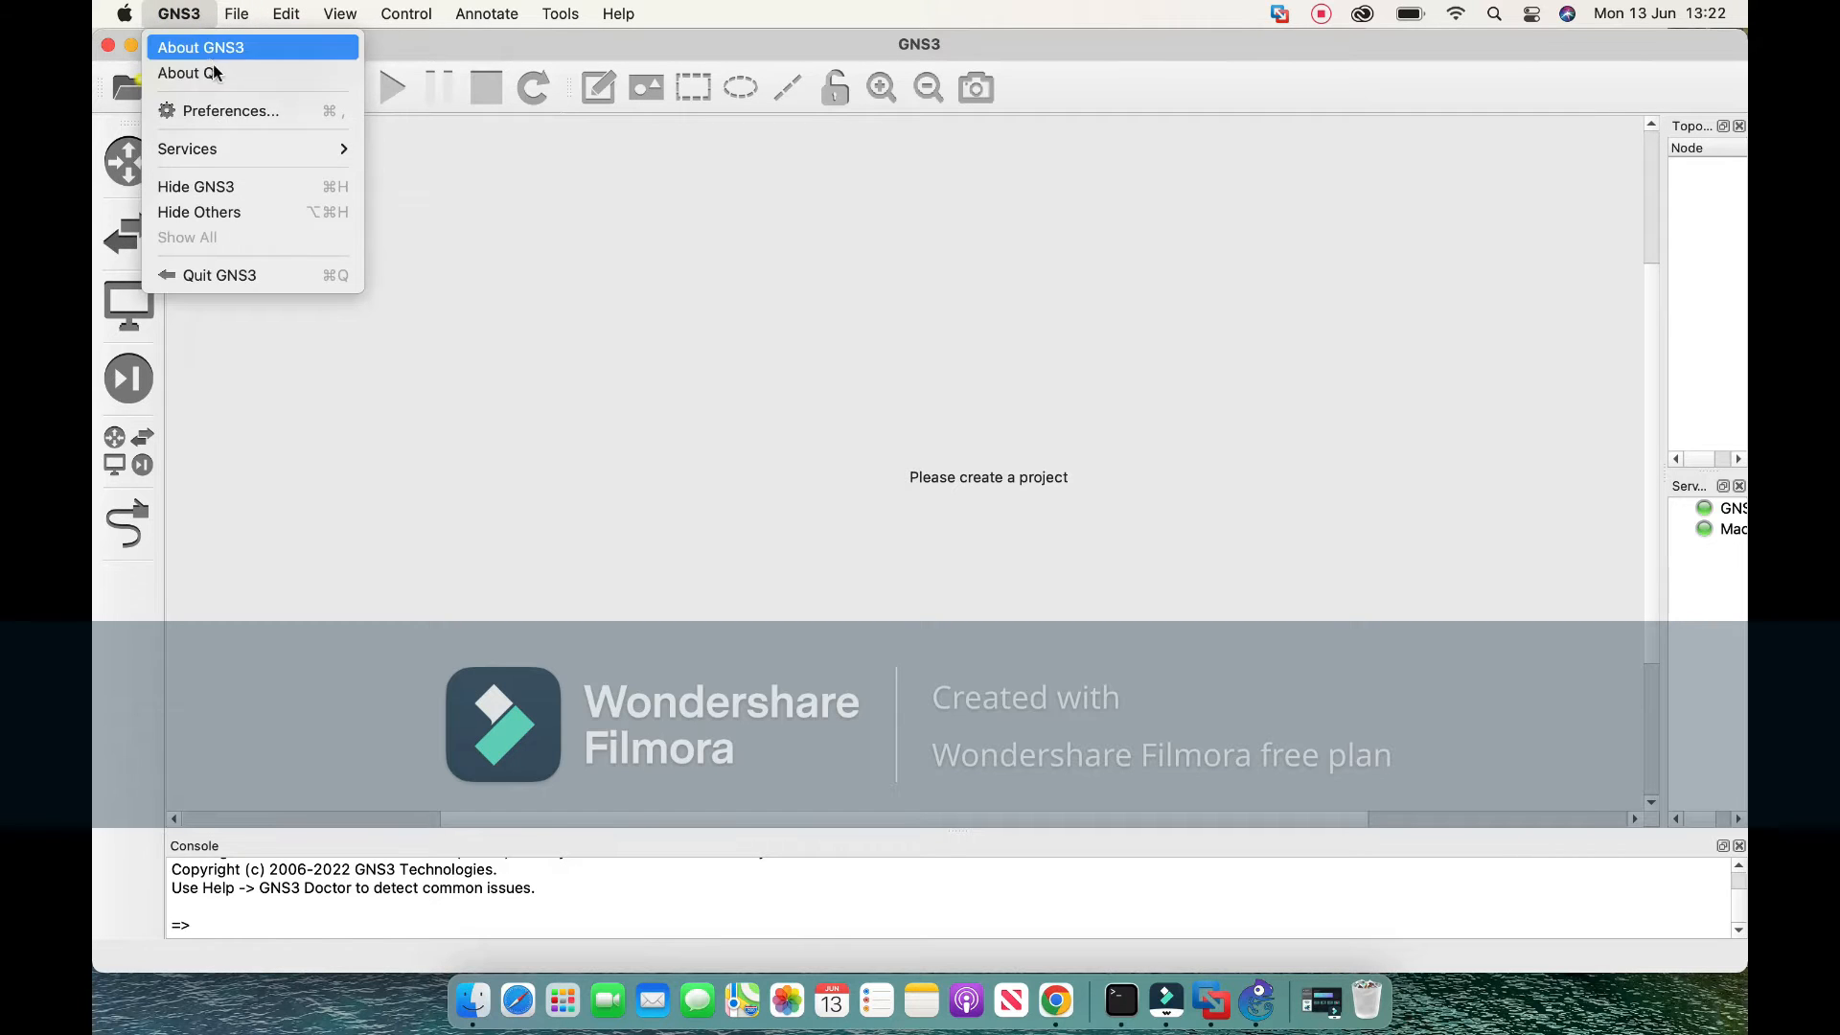
pyautogui.click(261, 110)
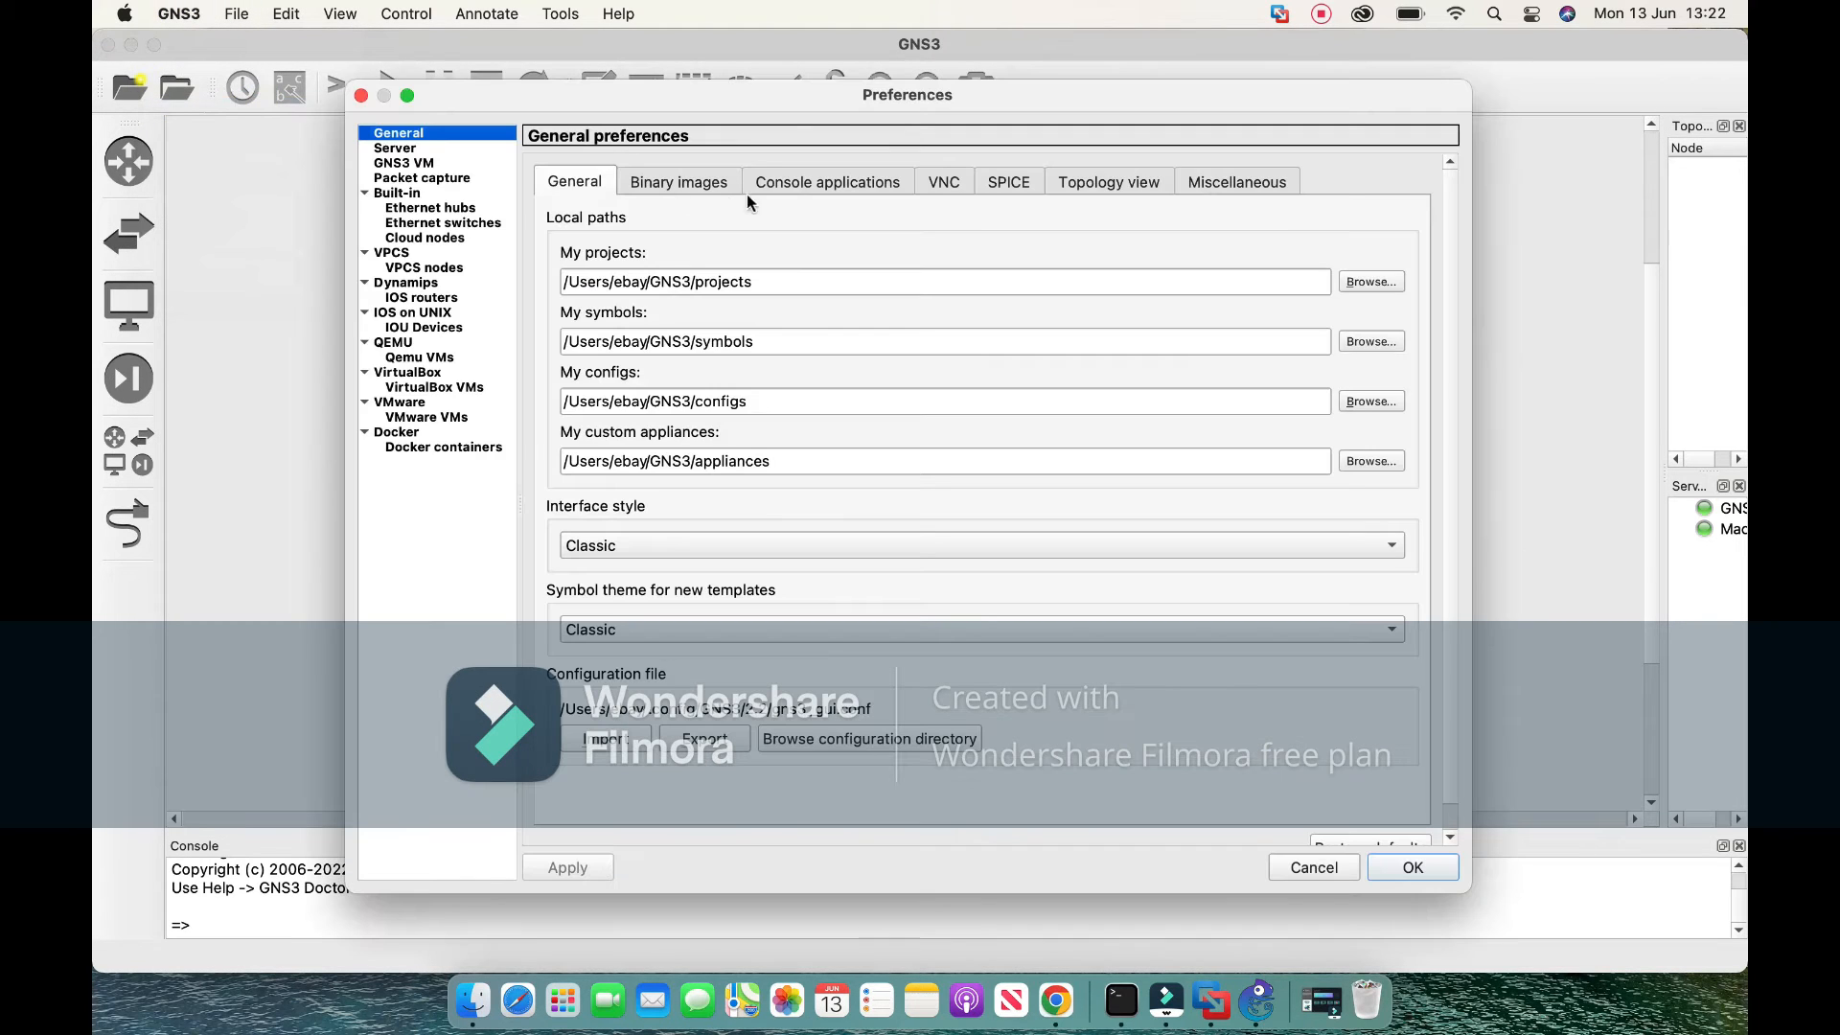
pyautogui.click(813, 184)
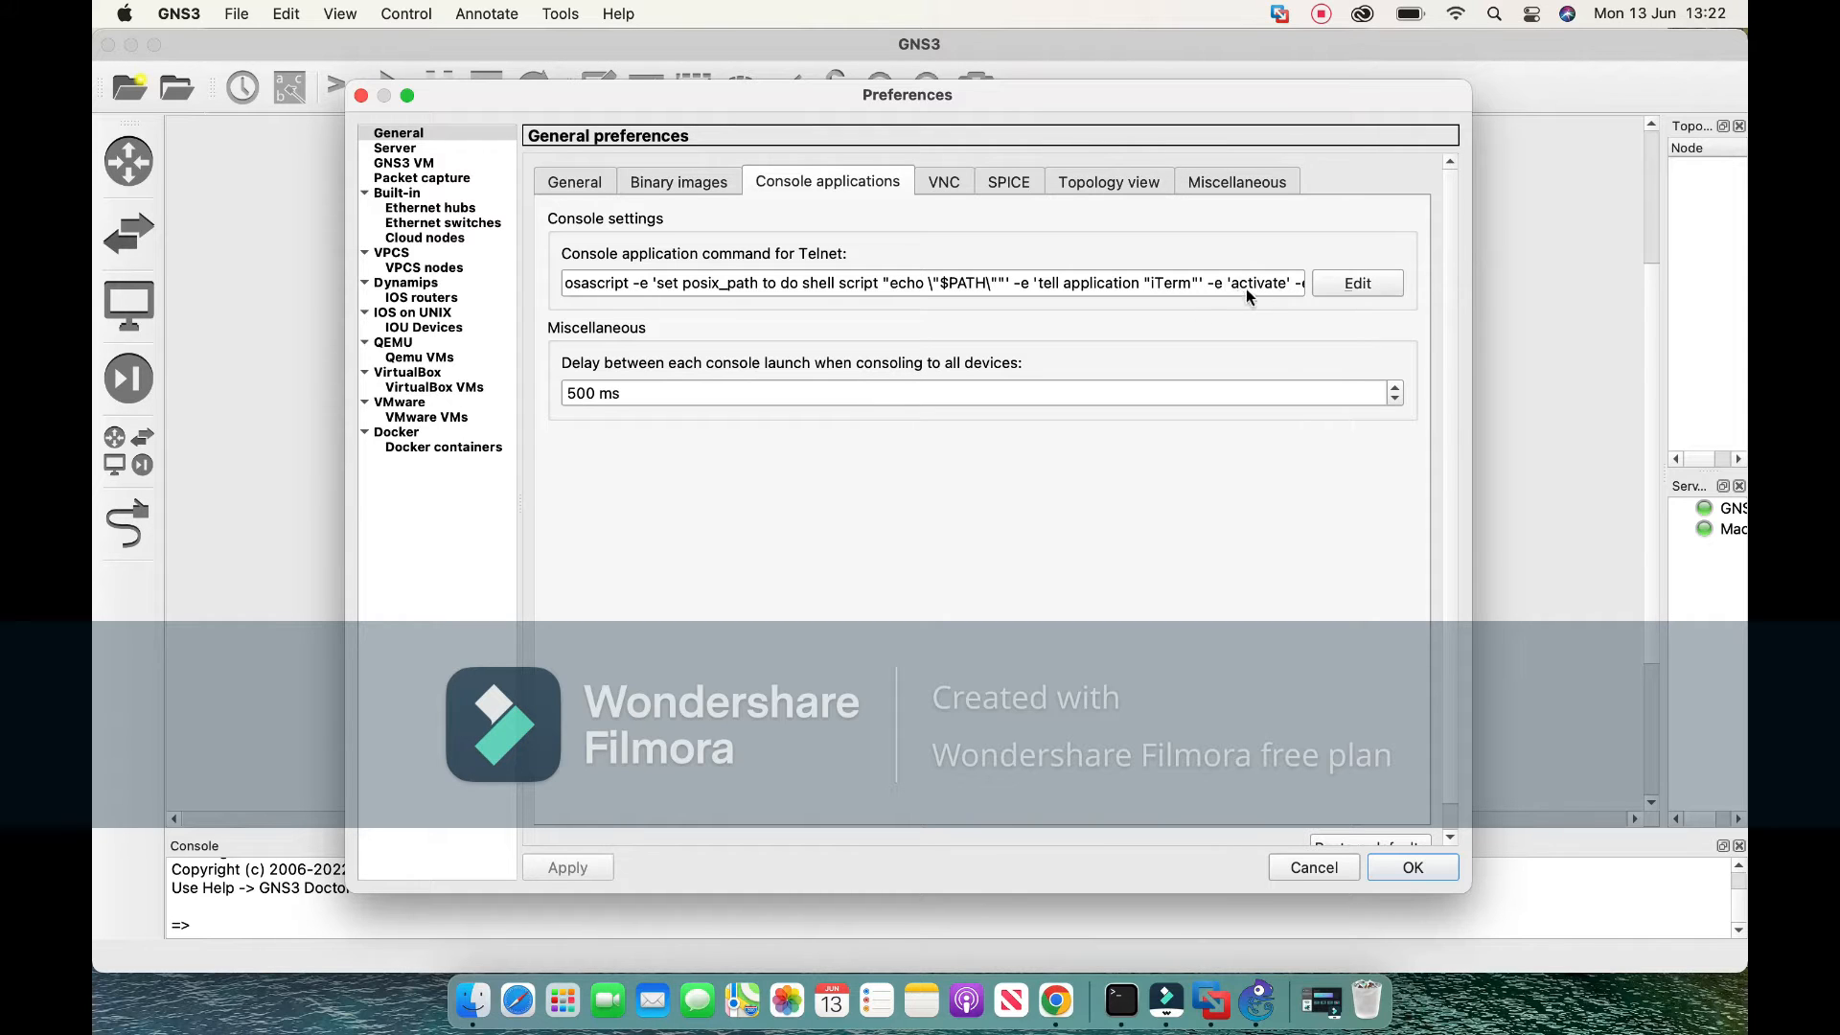
pyautogui.moveTo(1224, 279)
pyautogui.moveTo(1055, 289)
pyautogui.moveTo(719, 284)
pyautogui.click(361, 96)
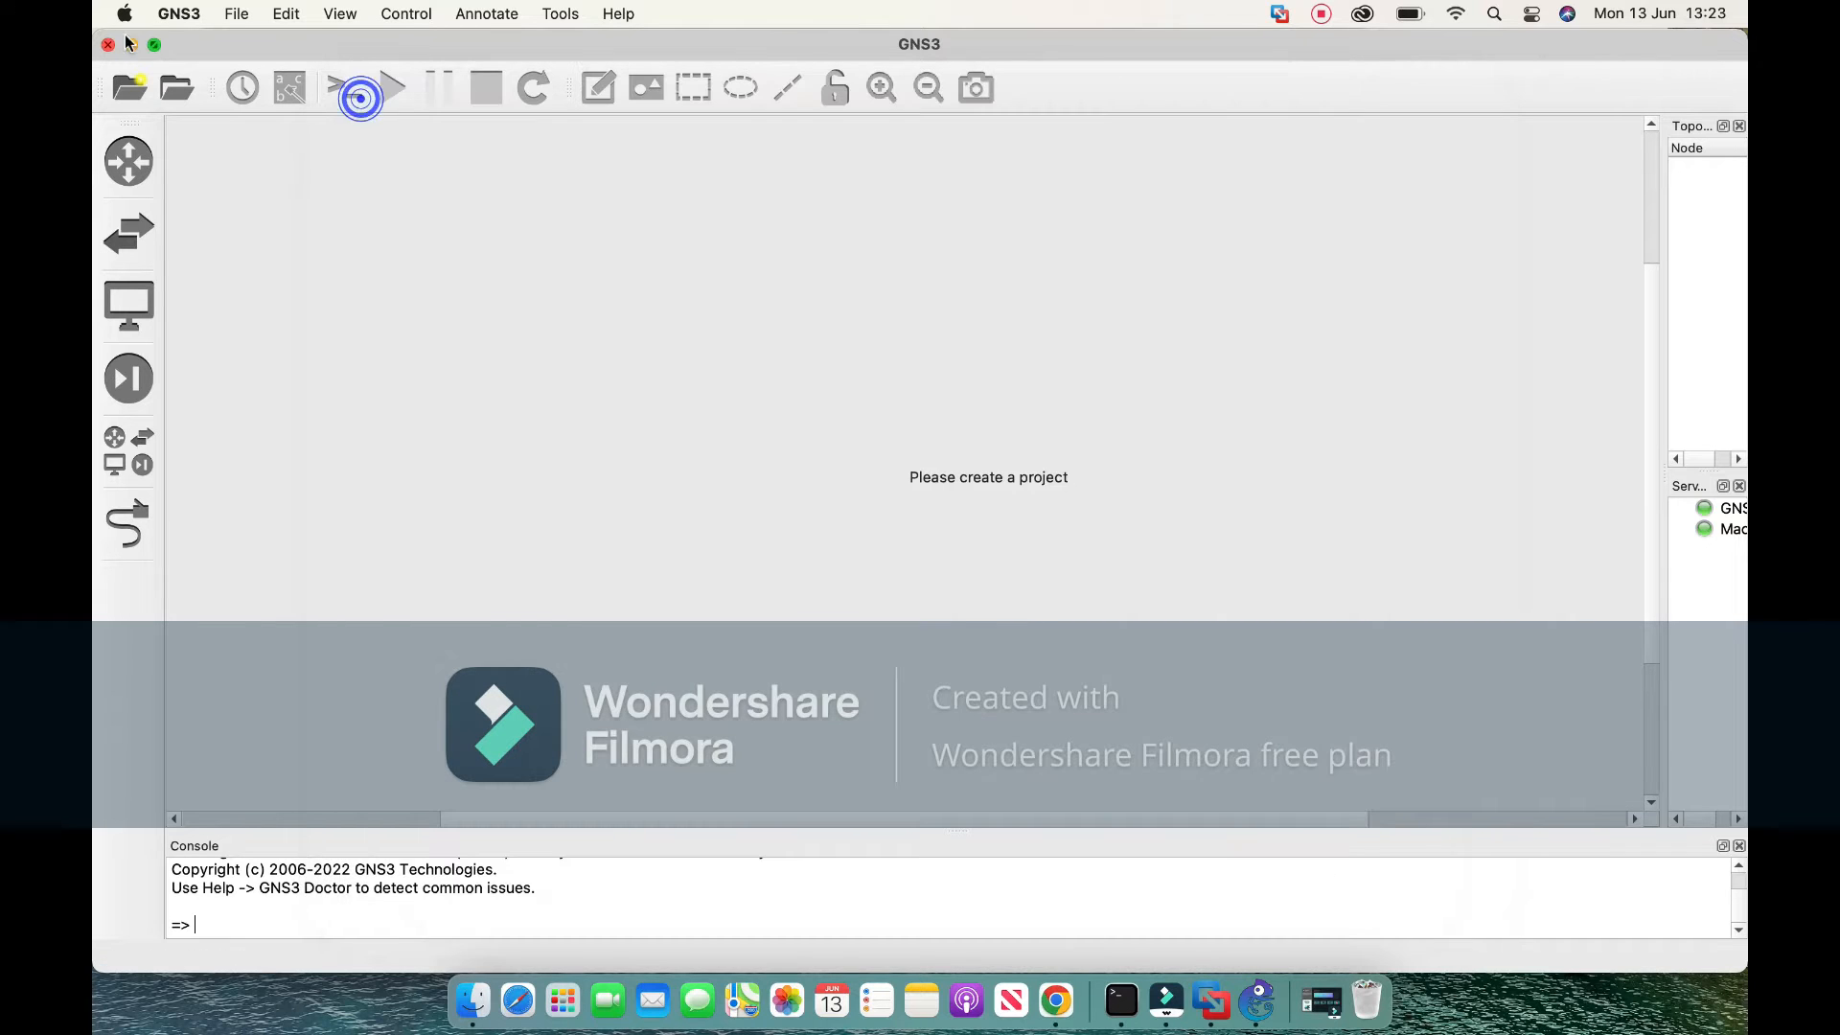
# Start a new IOS router template in the Dynamips preferences, set to run on the local computer.
pyautogui.click(193, 16)
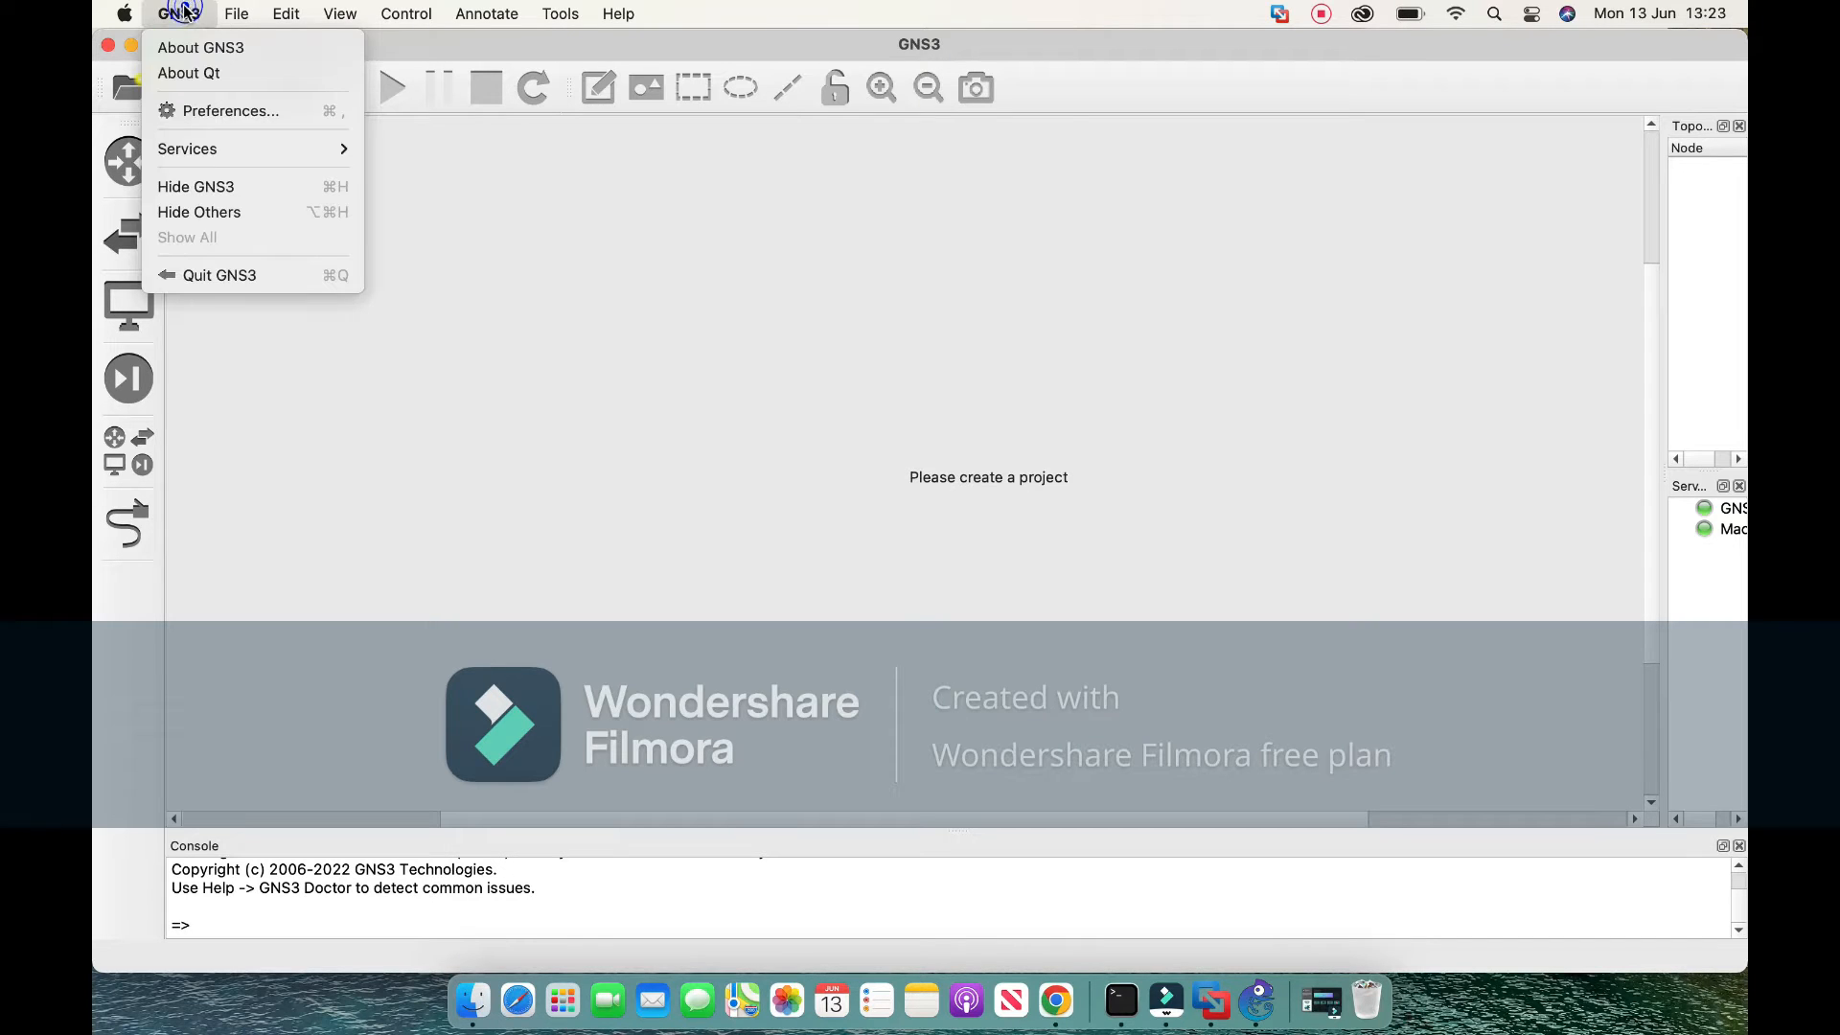
pyautogui.click(232, 110)
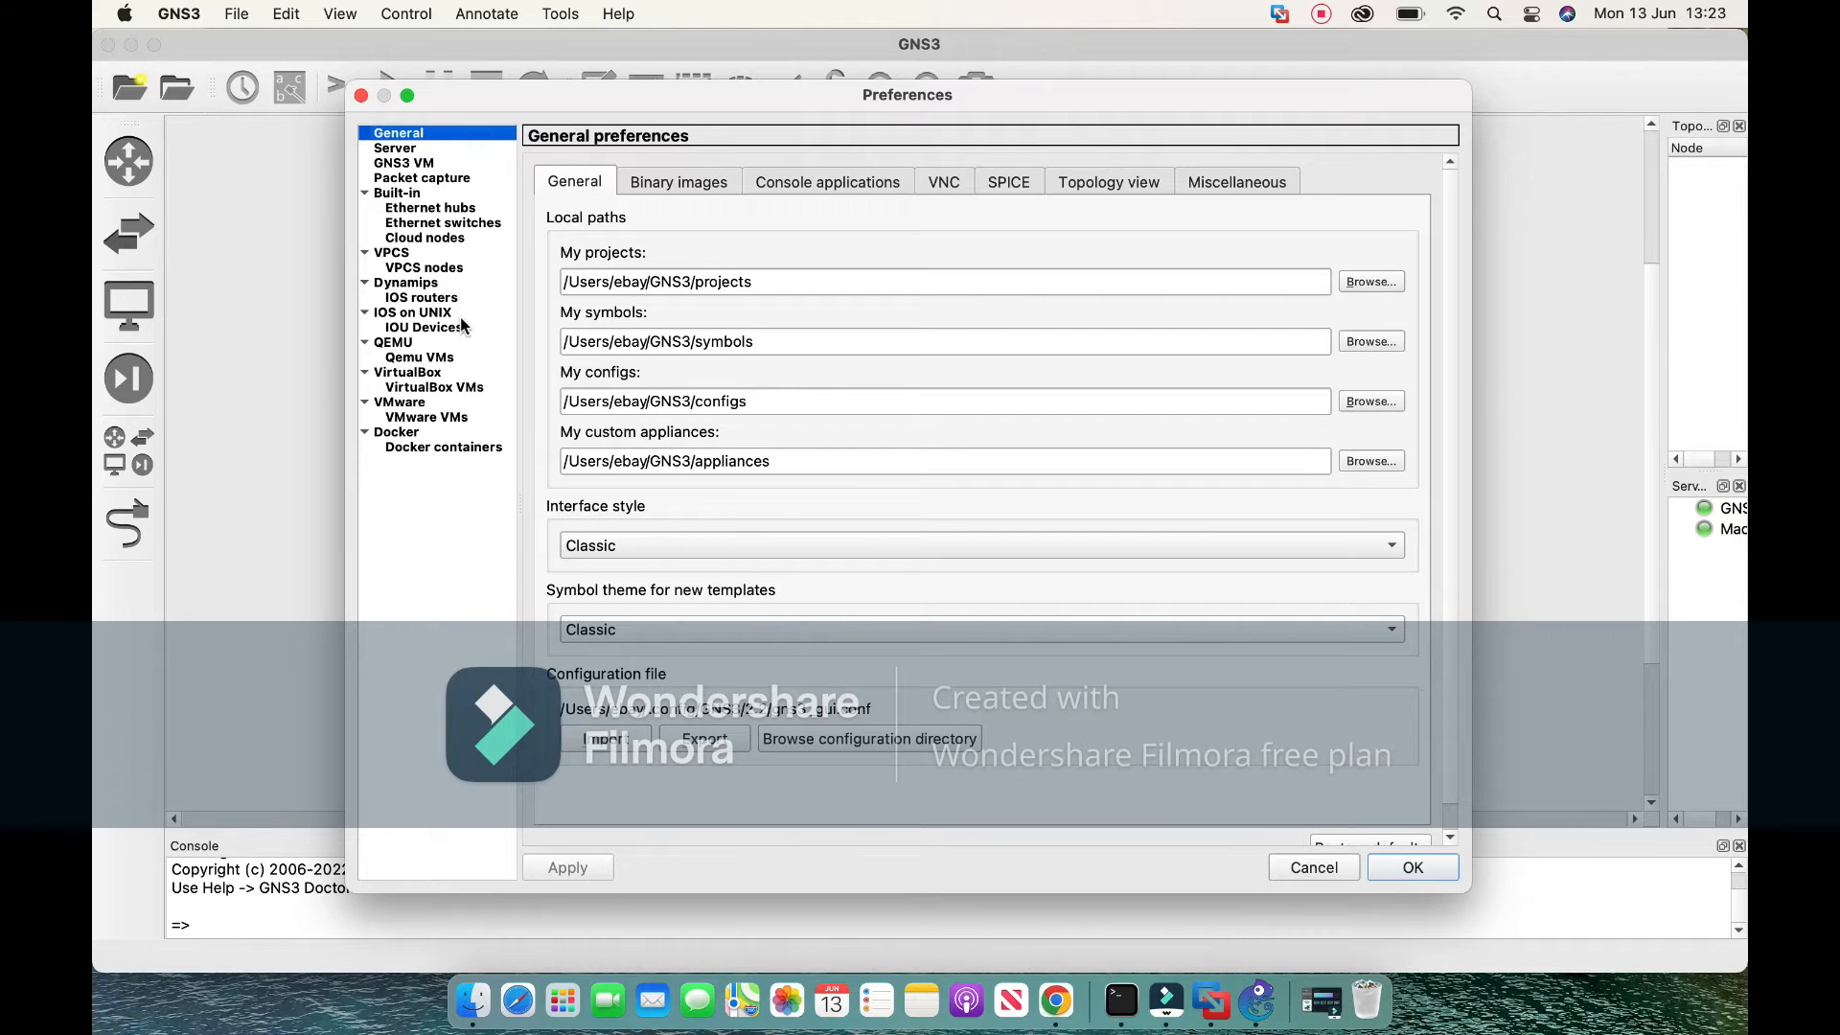
pyautogui.click(421, 297)
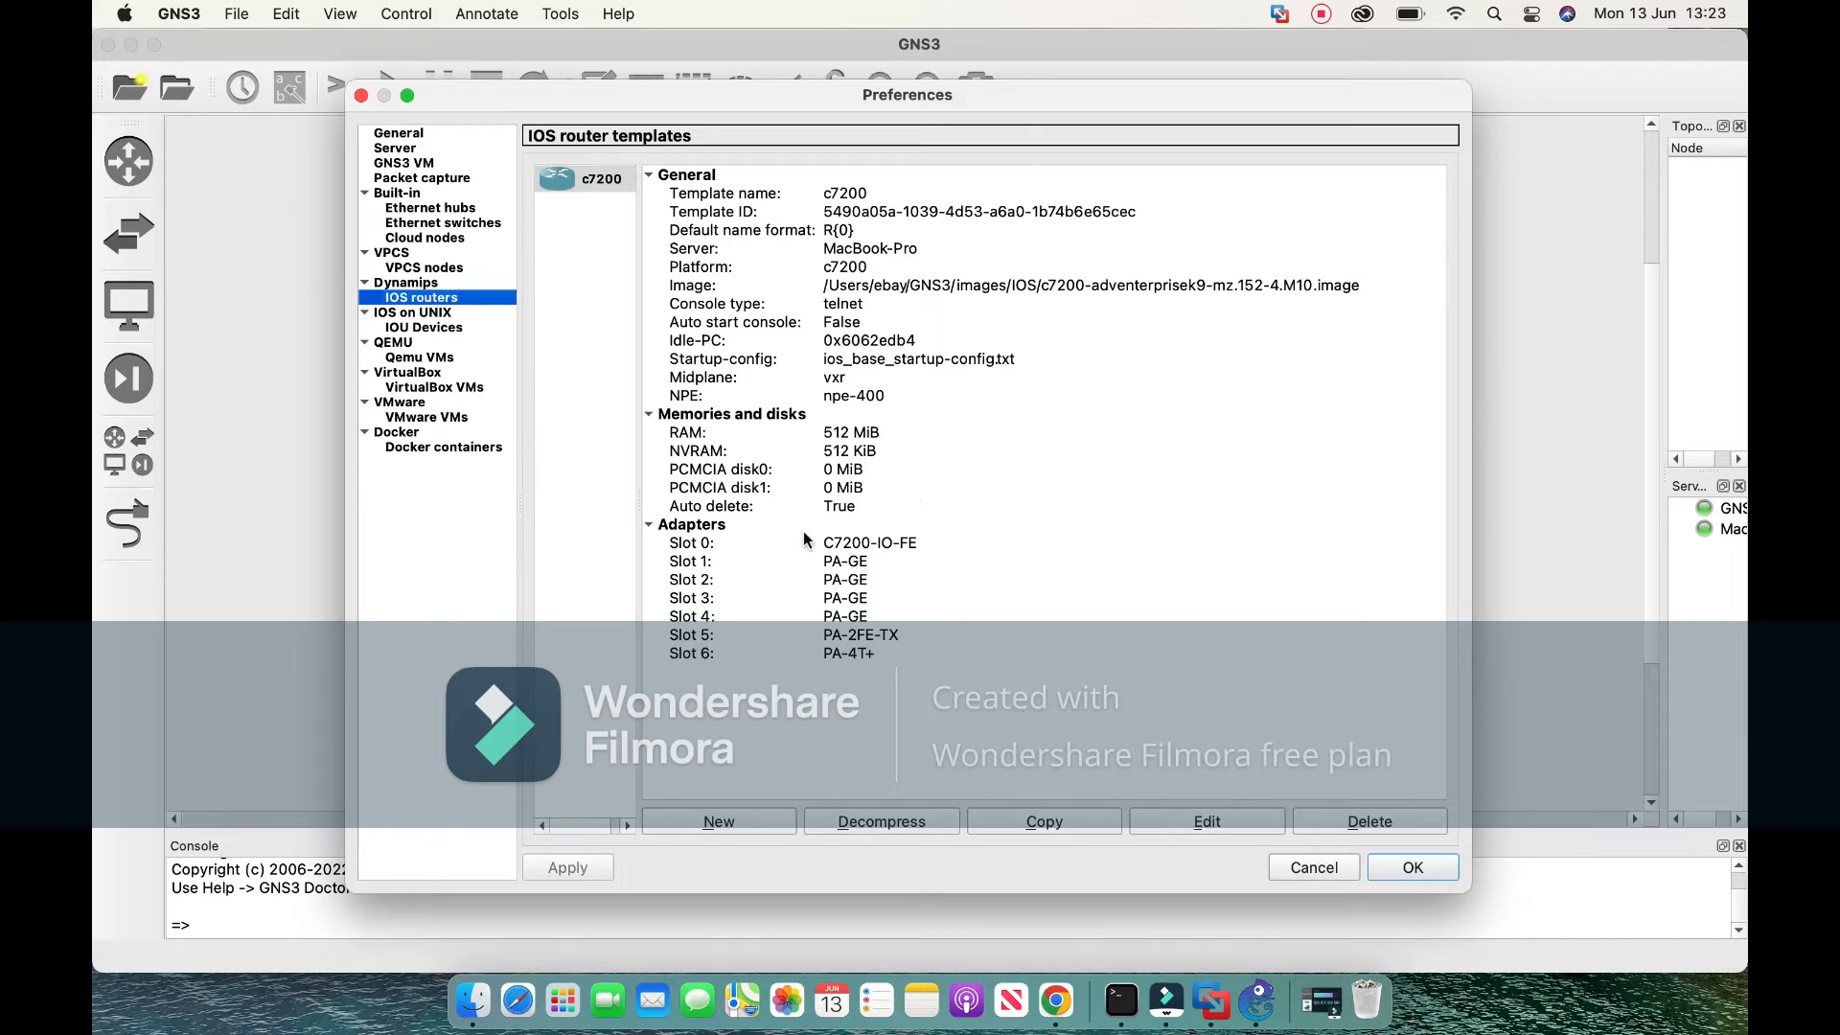
pyautogui.click(733, 824)
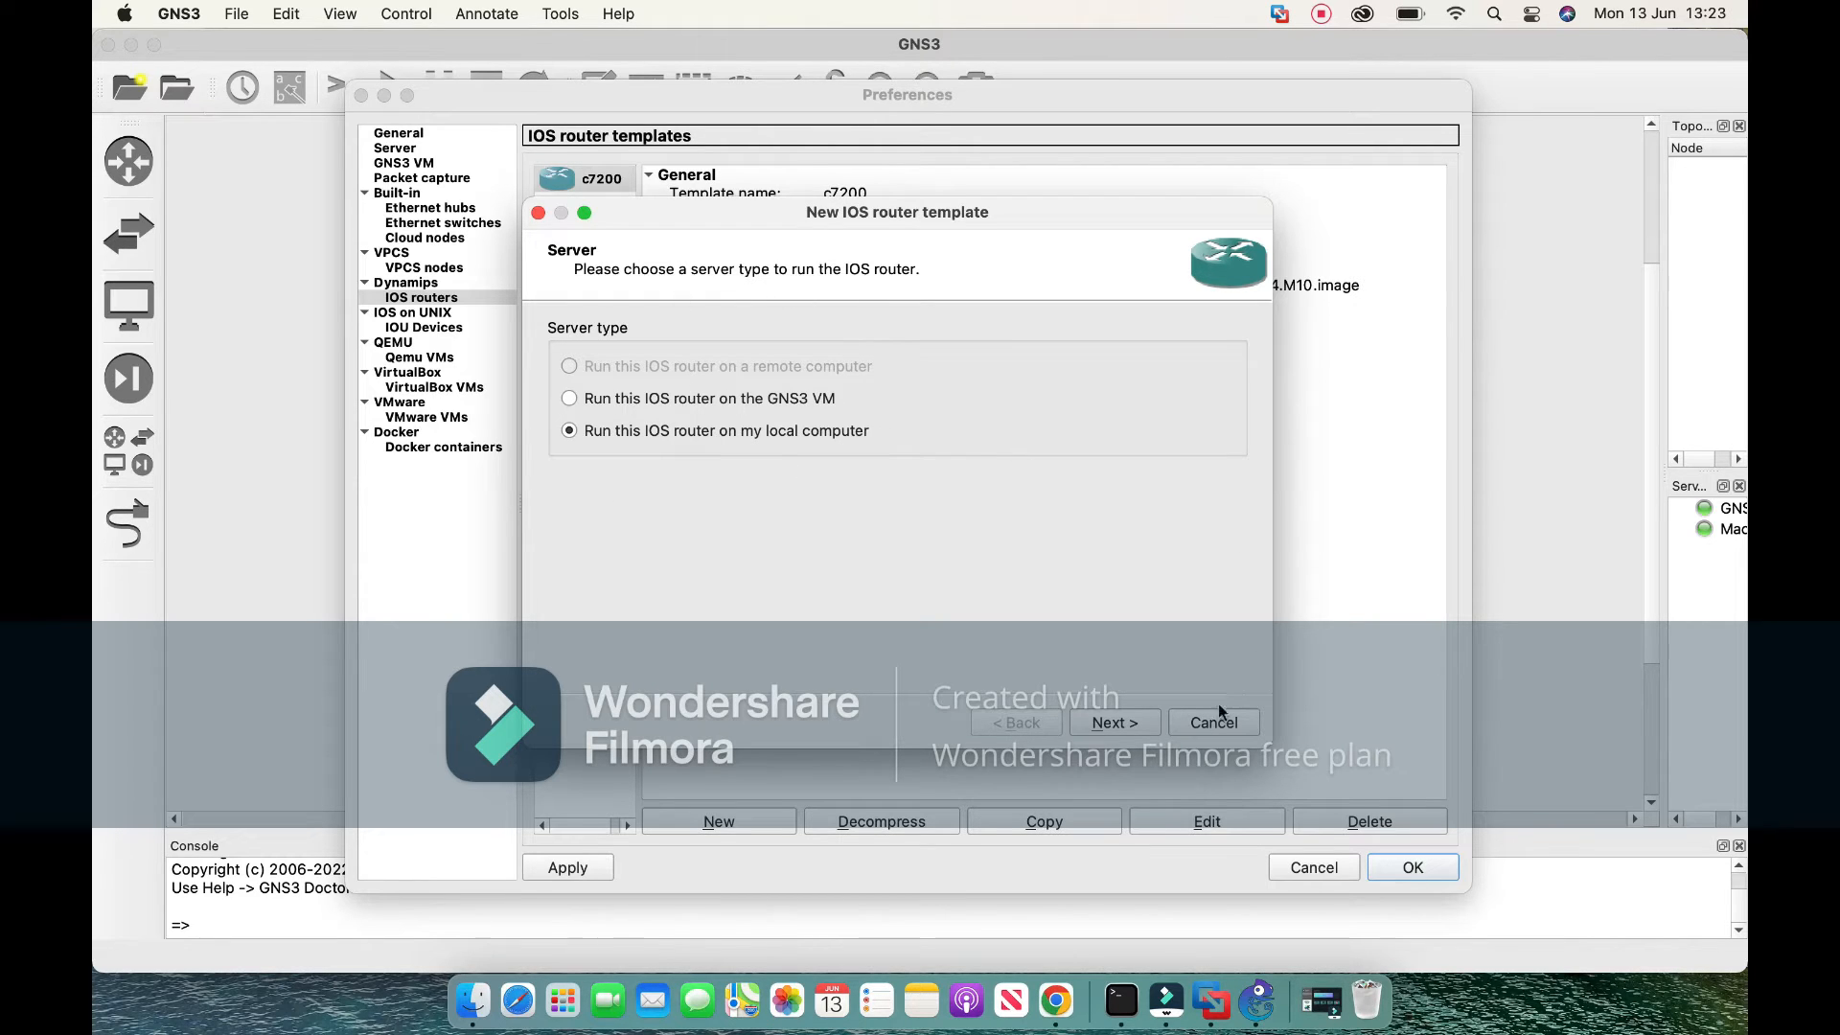
pyautogui.click(1118, 722)
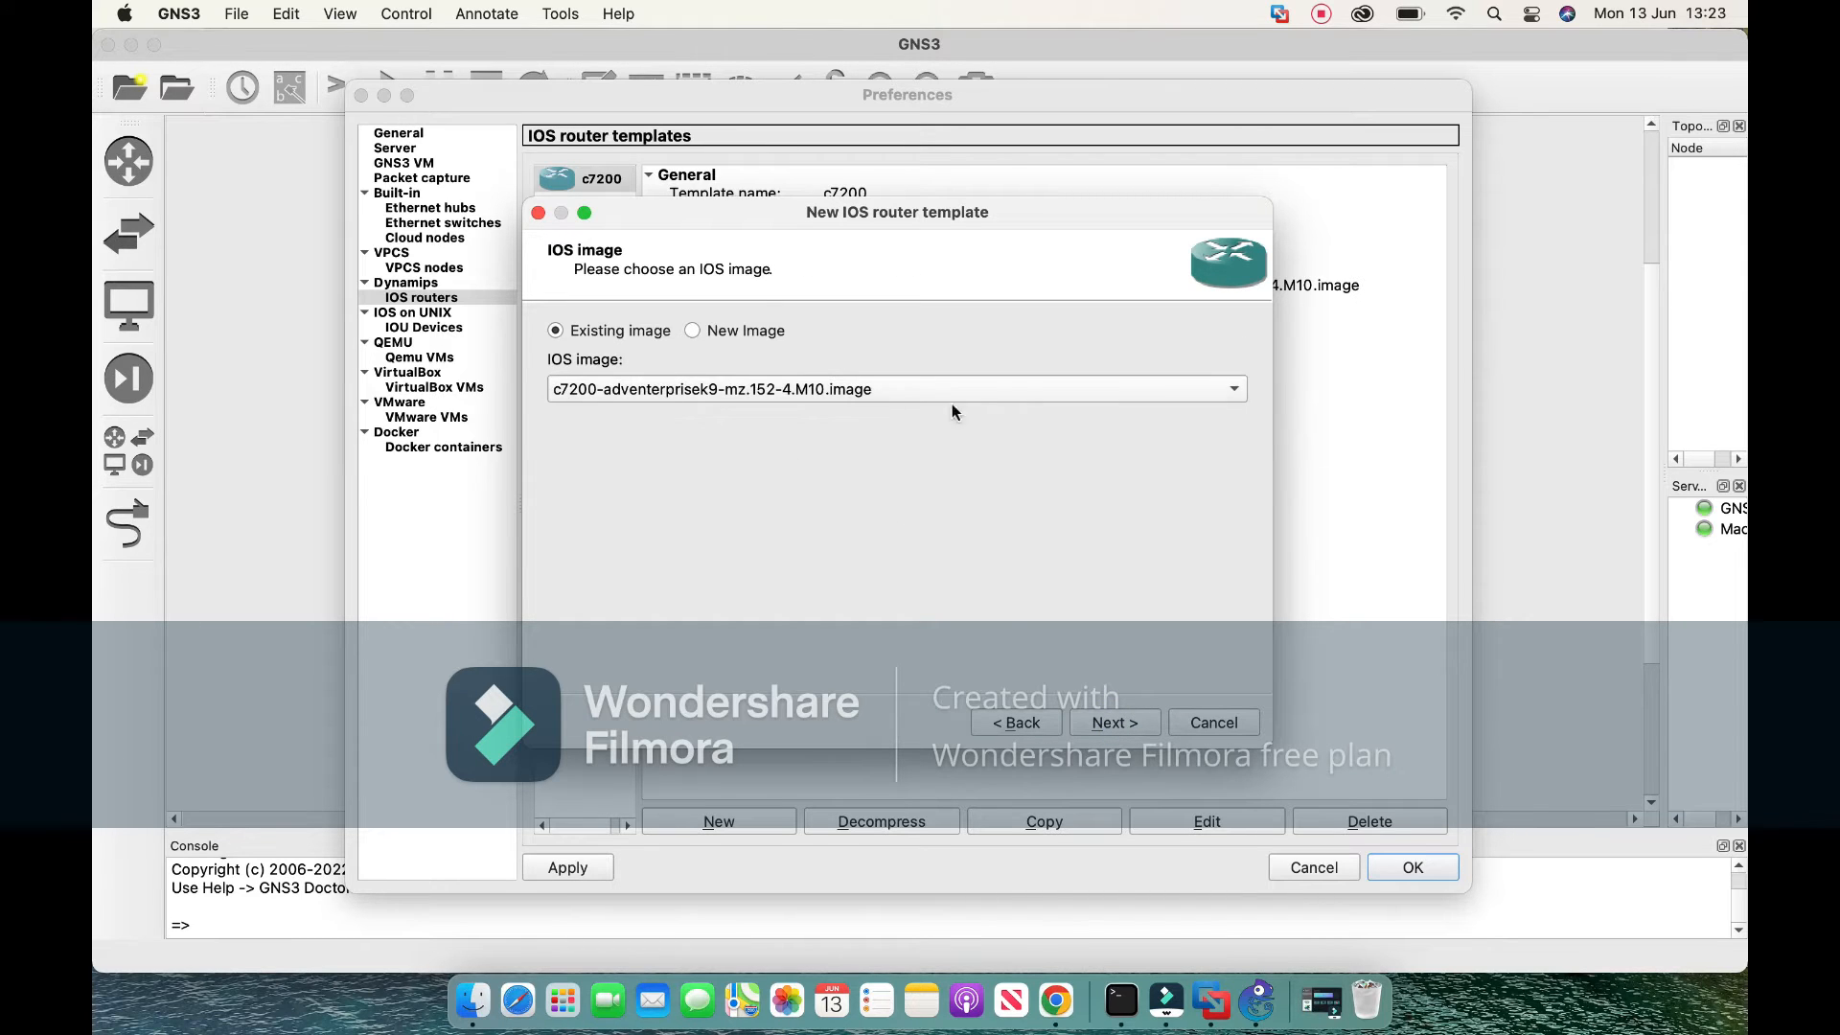
pyautogui.click(1060, 393)
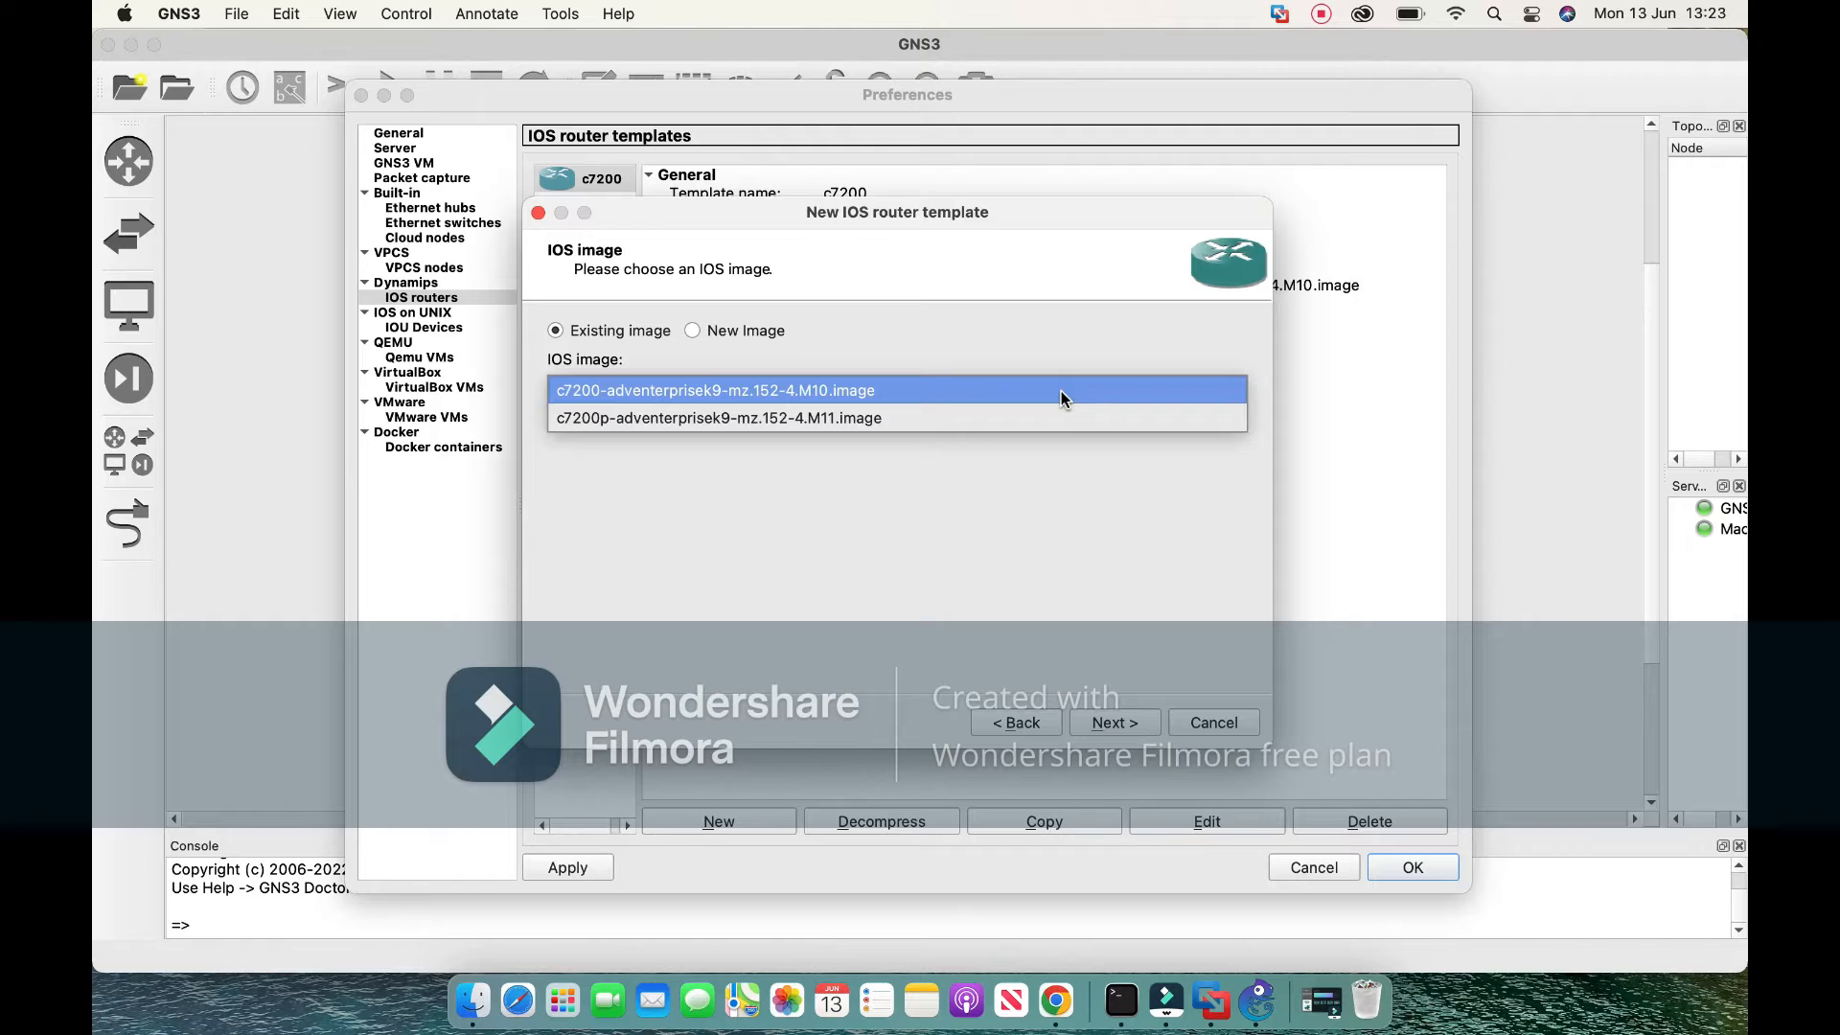
pyautogui.click(1060, 391)
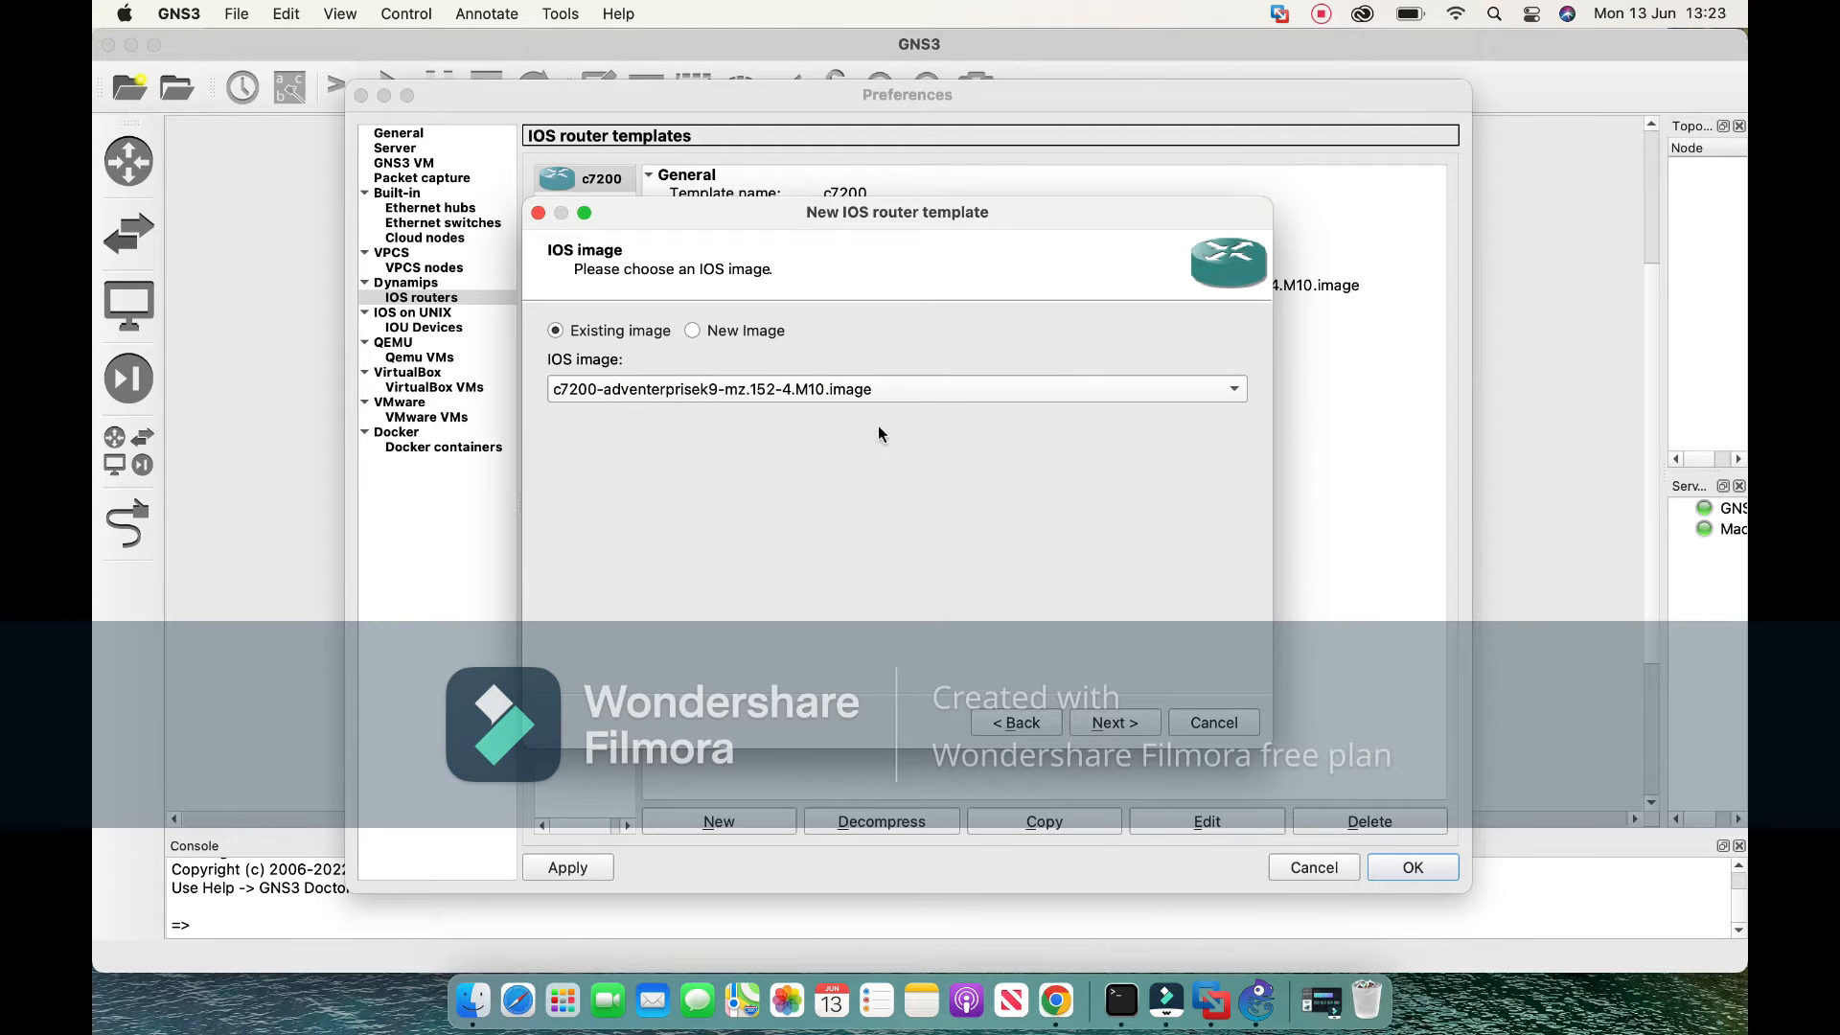
pyautogui.click(690, 332)
pyautogui.click(557, 332)
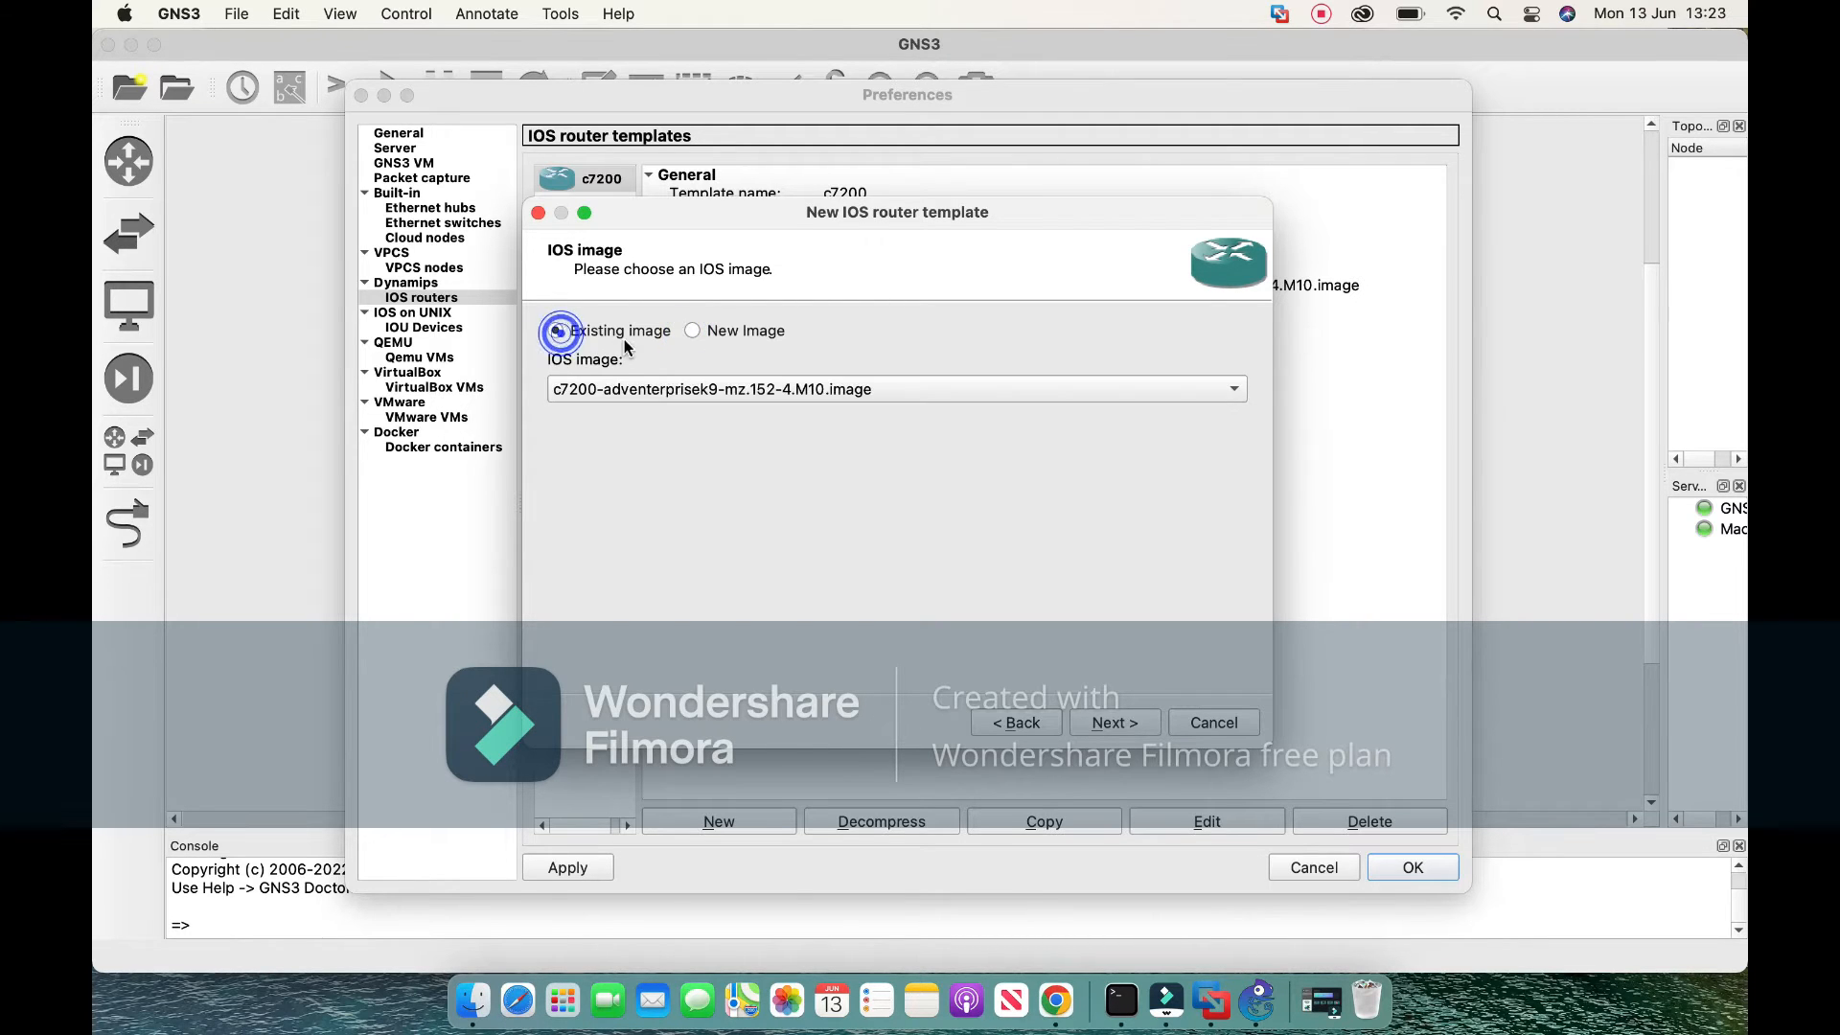
pyautogui.click(694, 332)
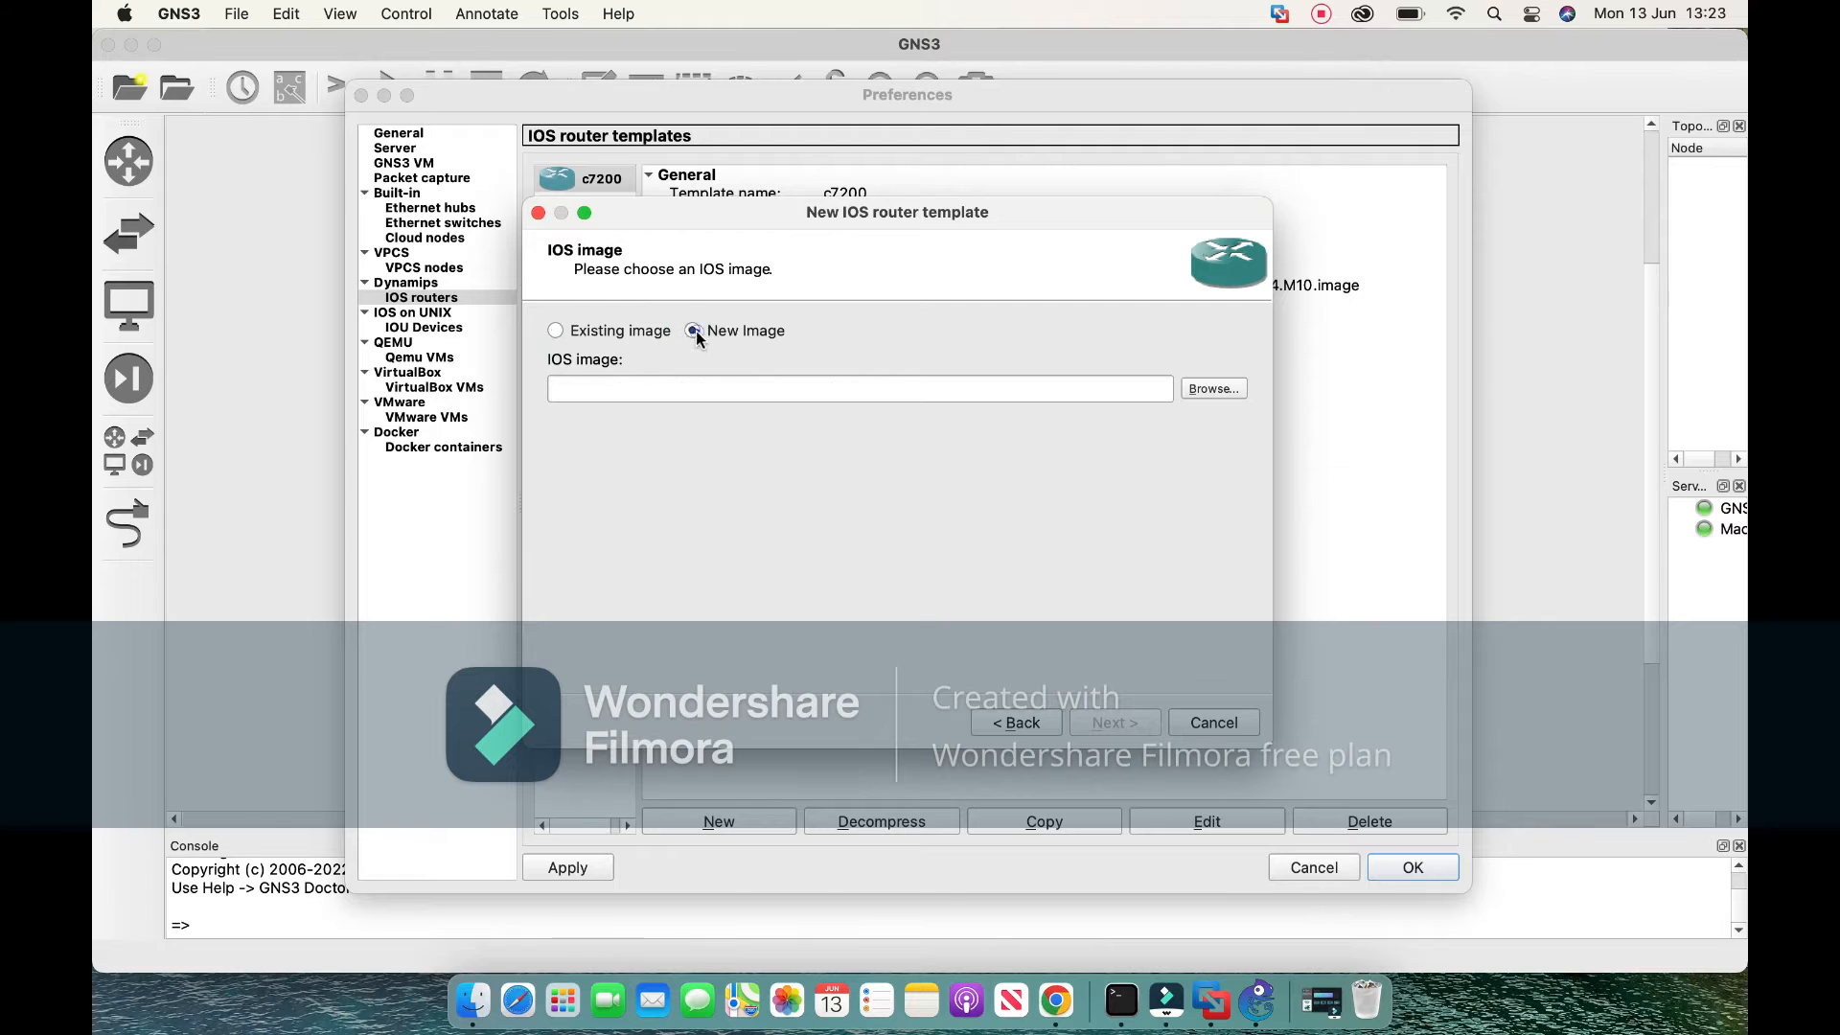
pyautogui.click(1213, 388)
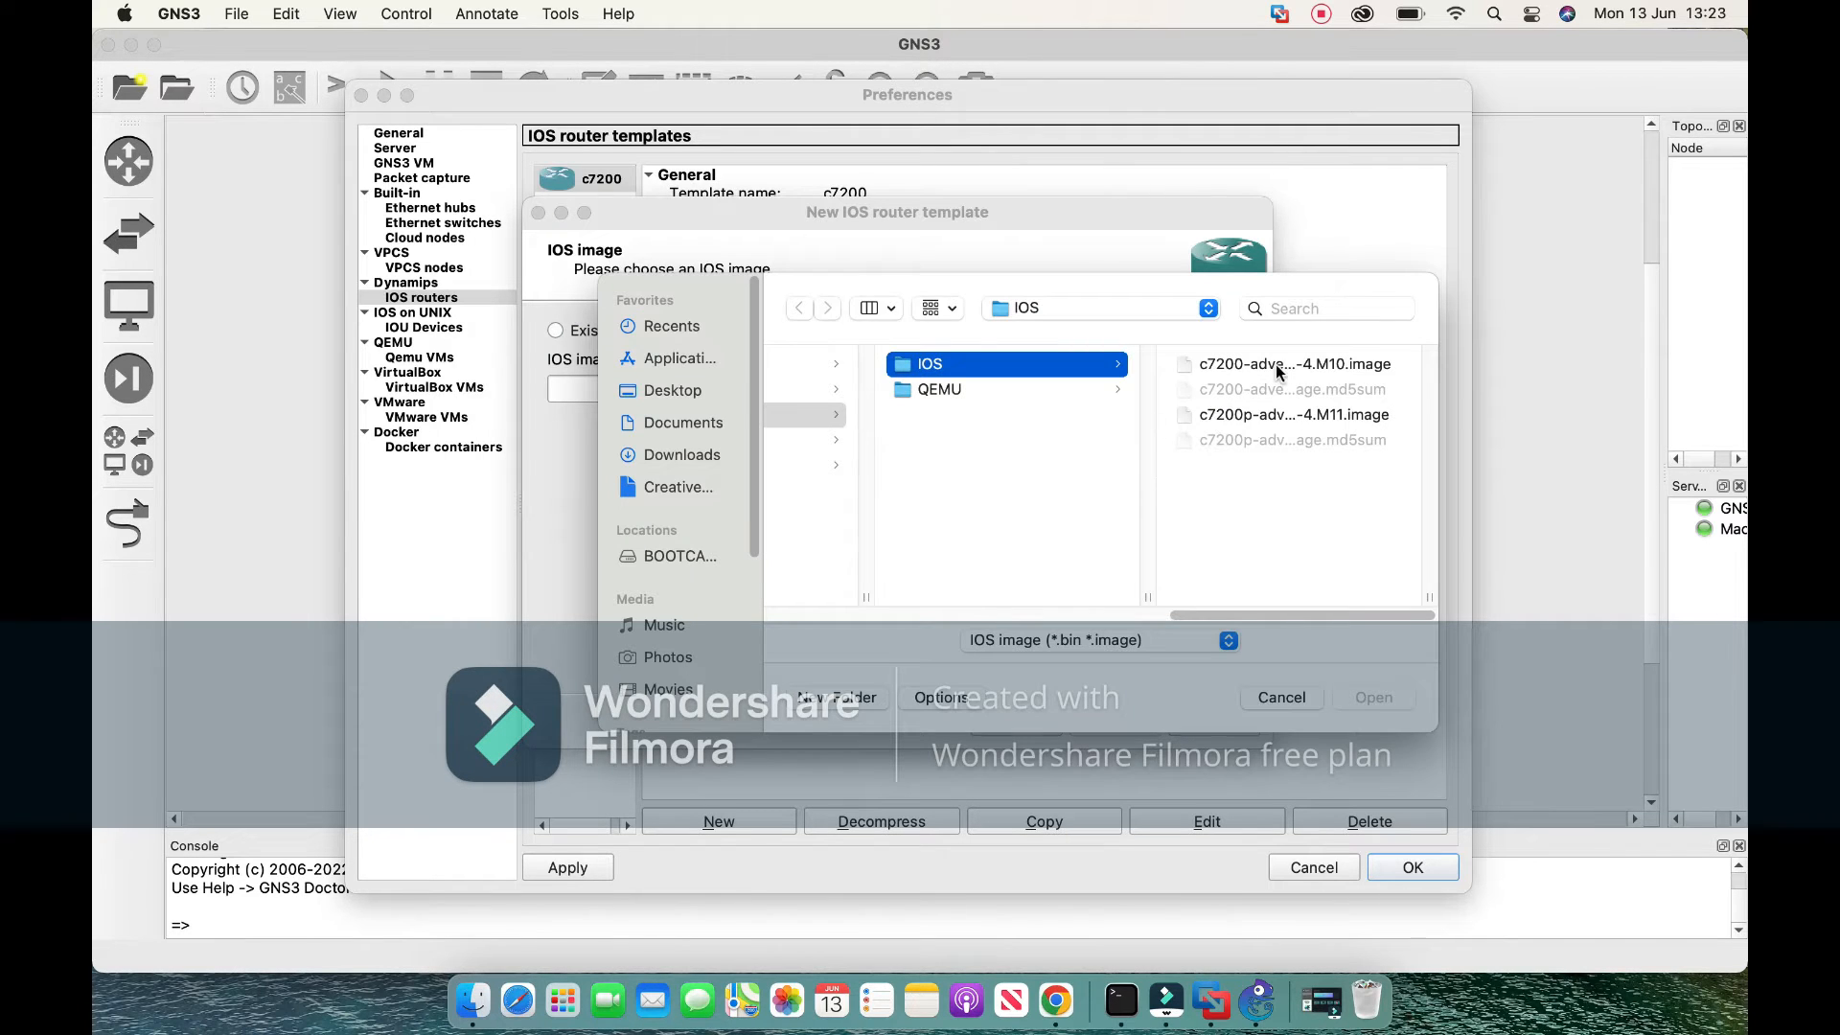
pyautogui.click(1275, 364)
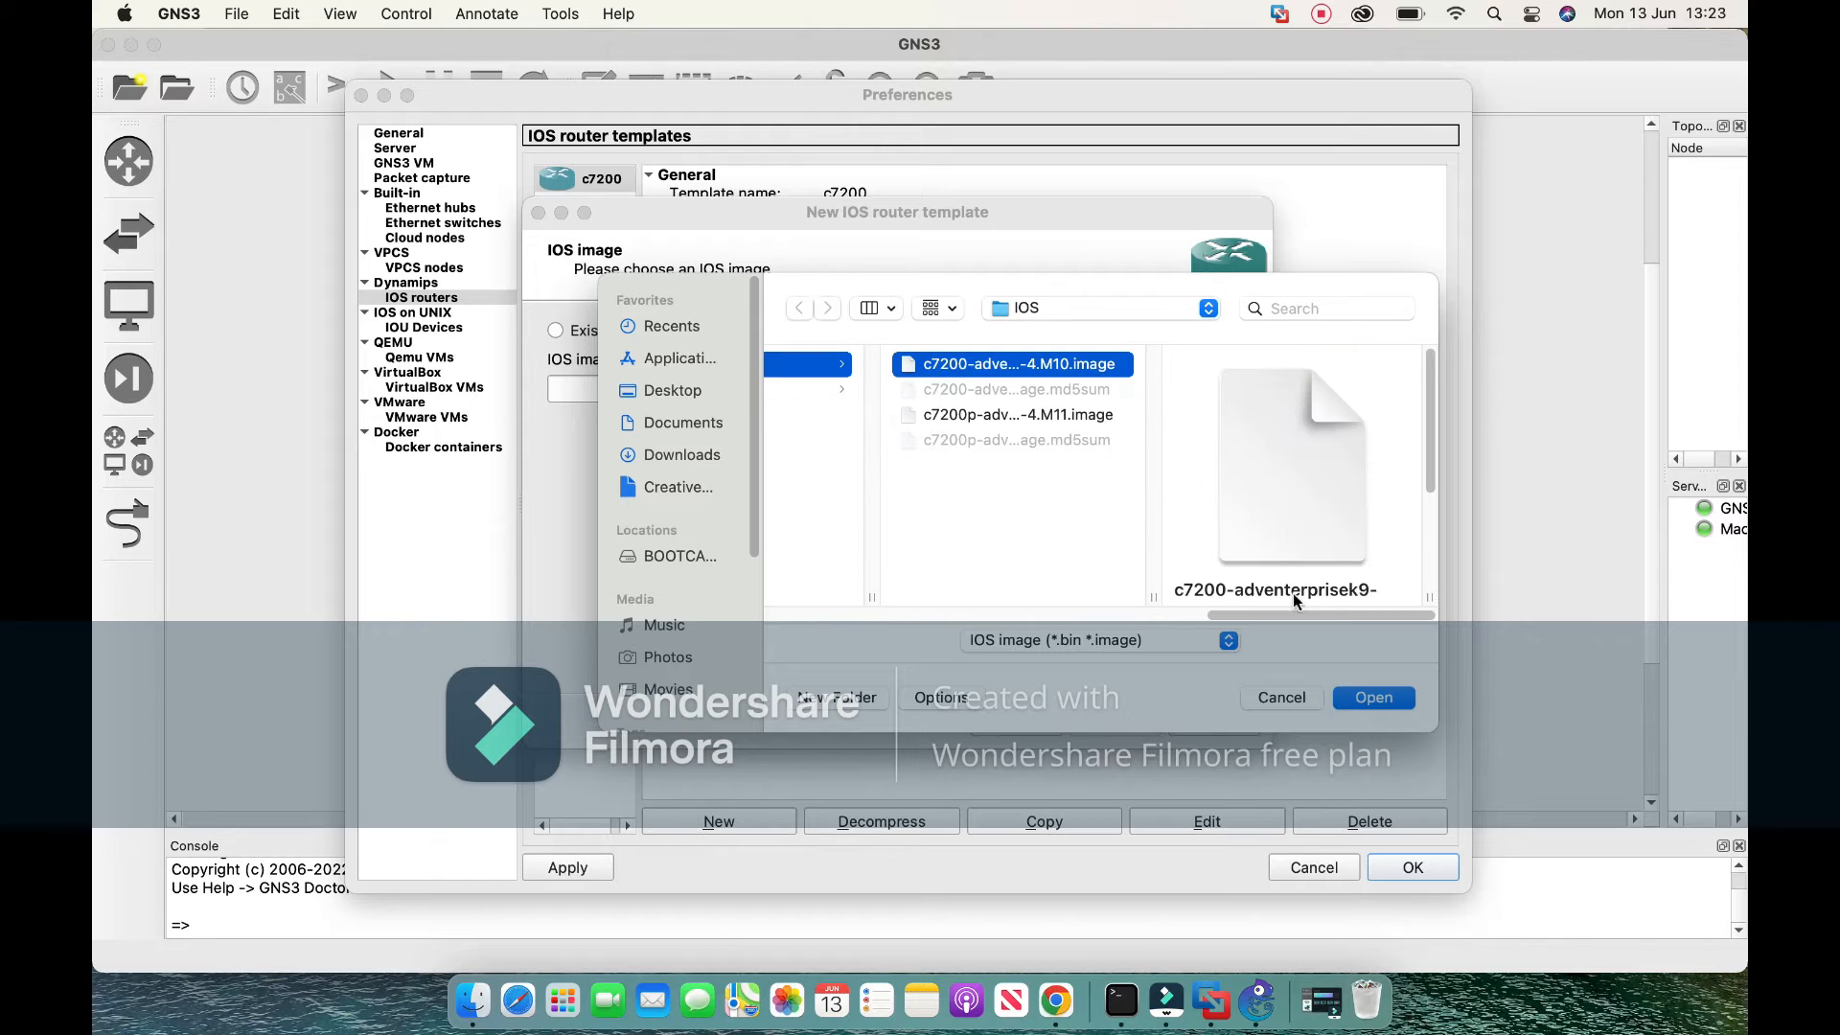
pyautogui.click(1038, 418)
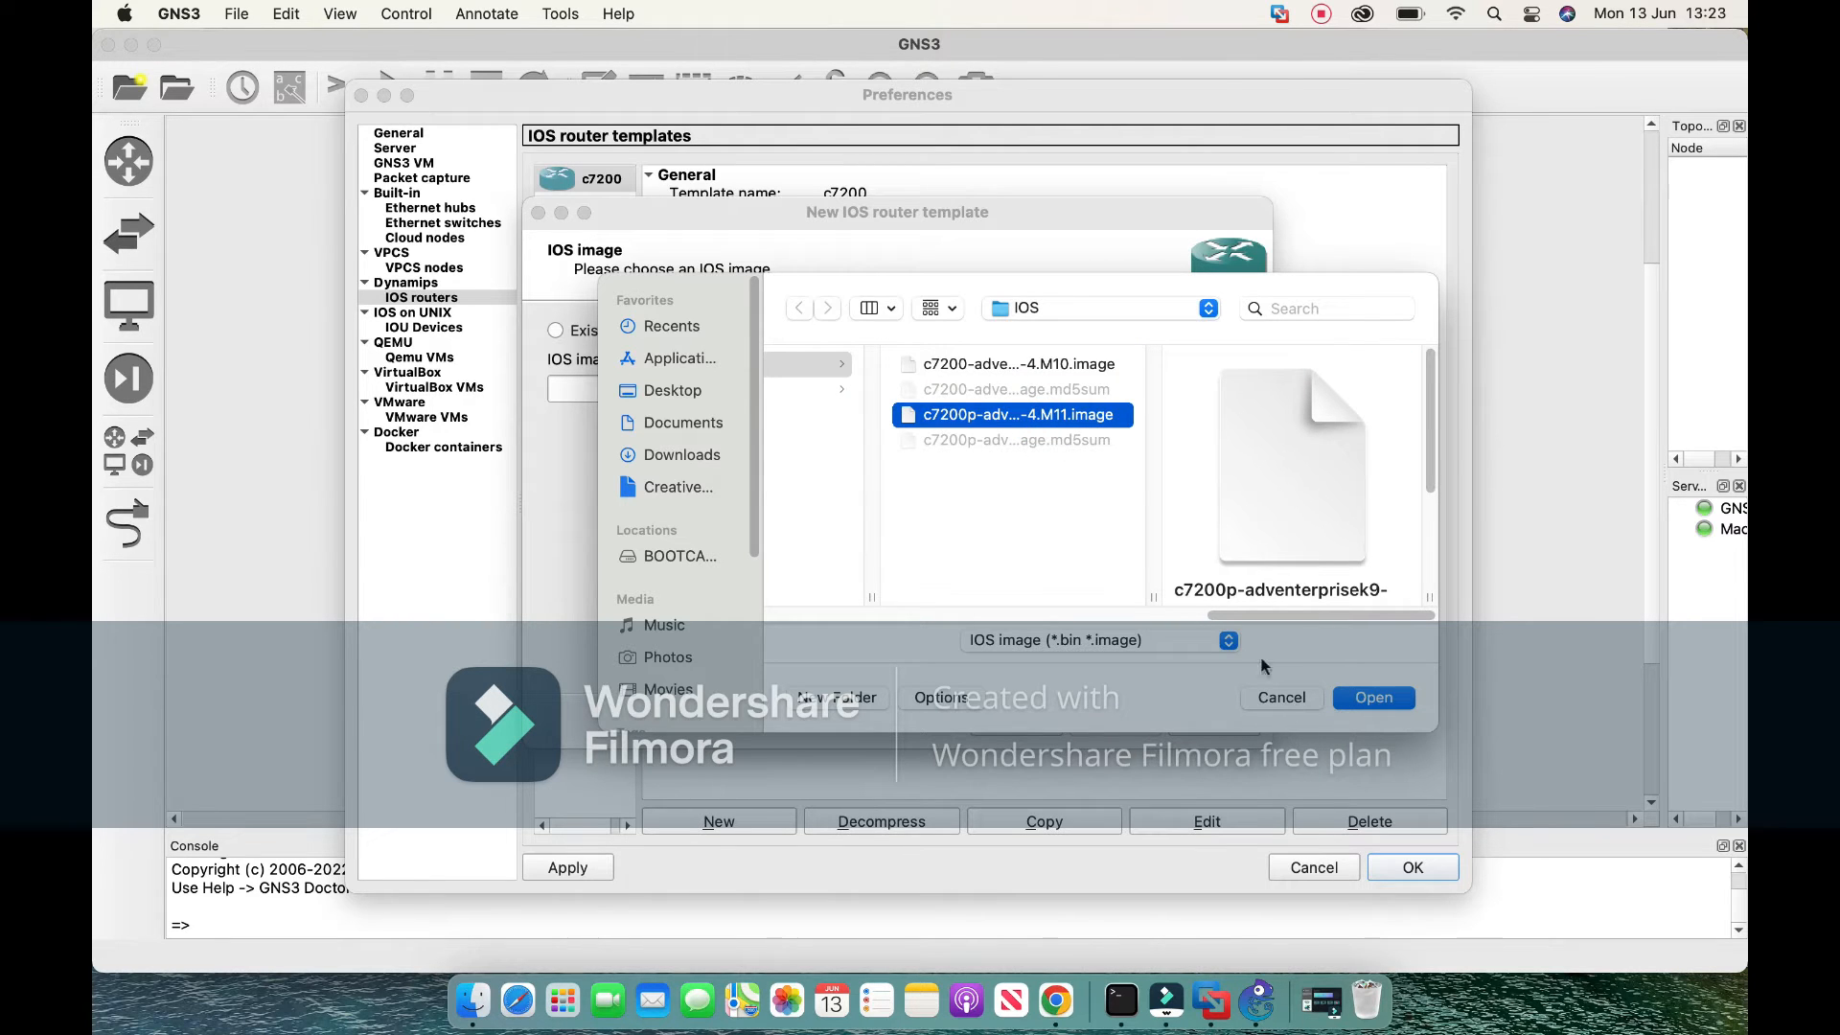
pyautogui.click(1032, 372)
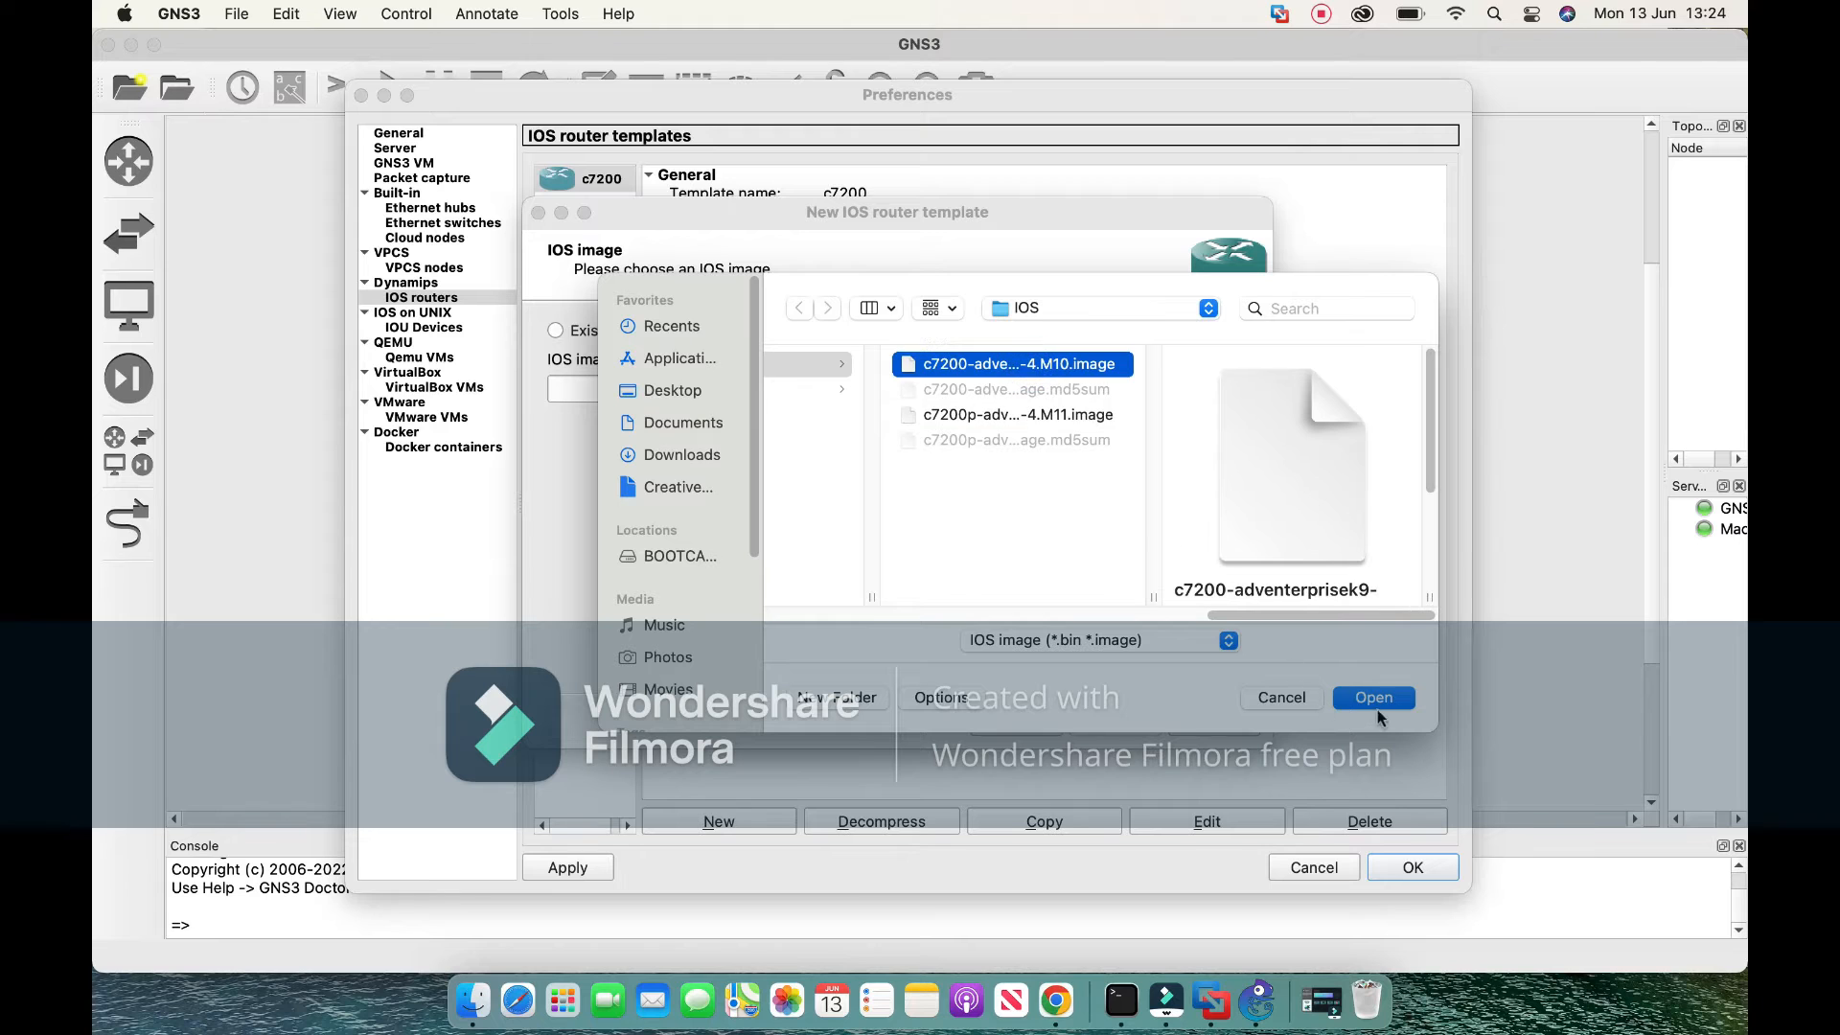
pyautogui.click(1284, 695)
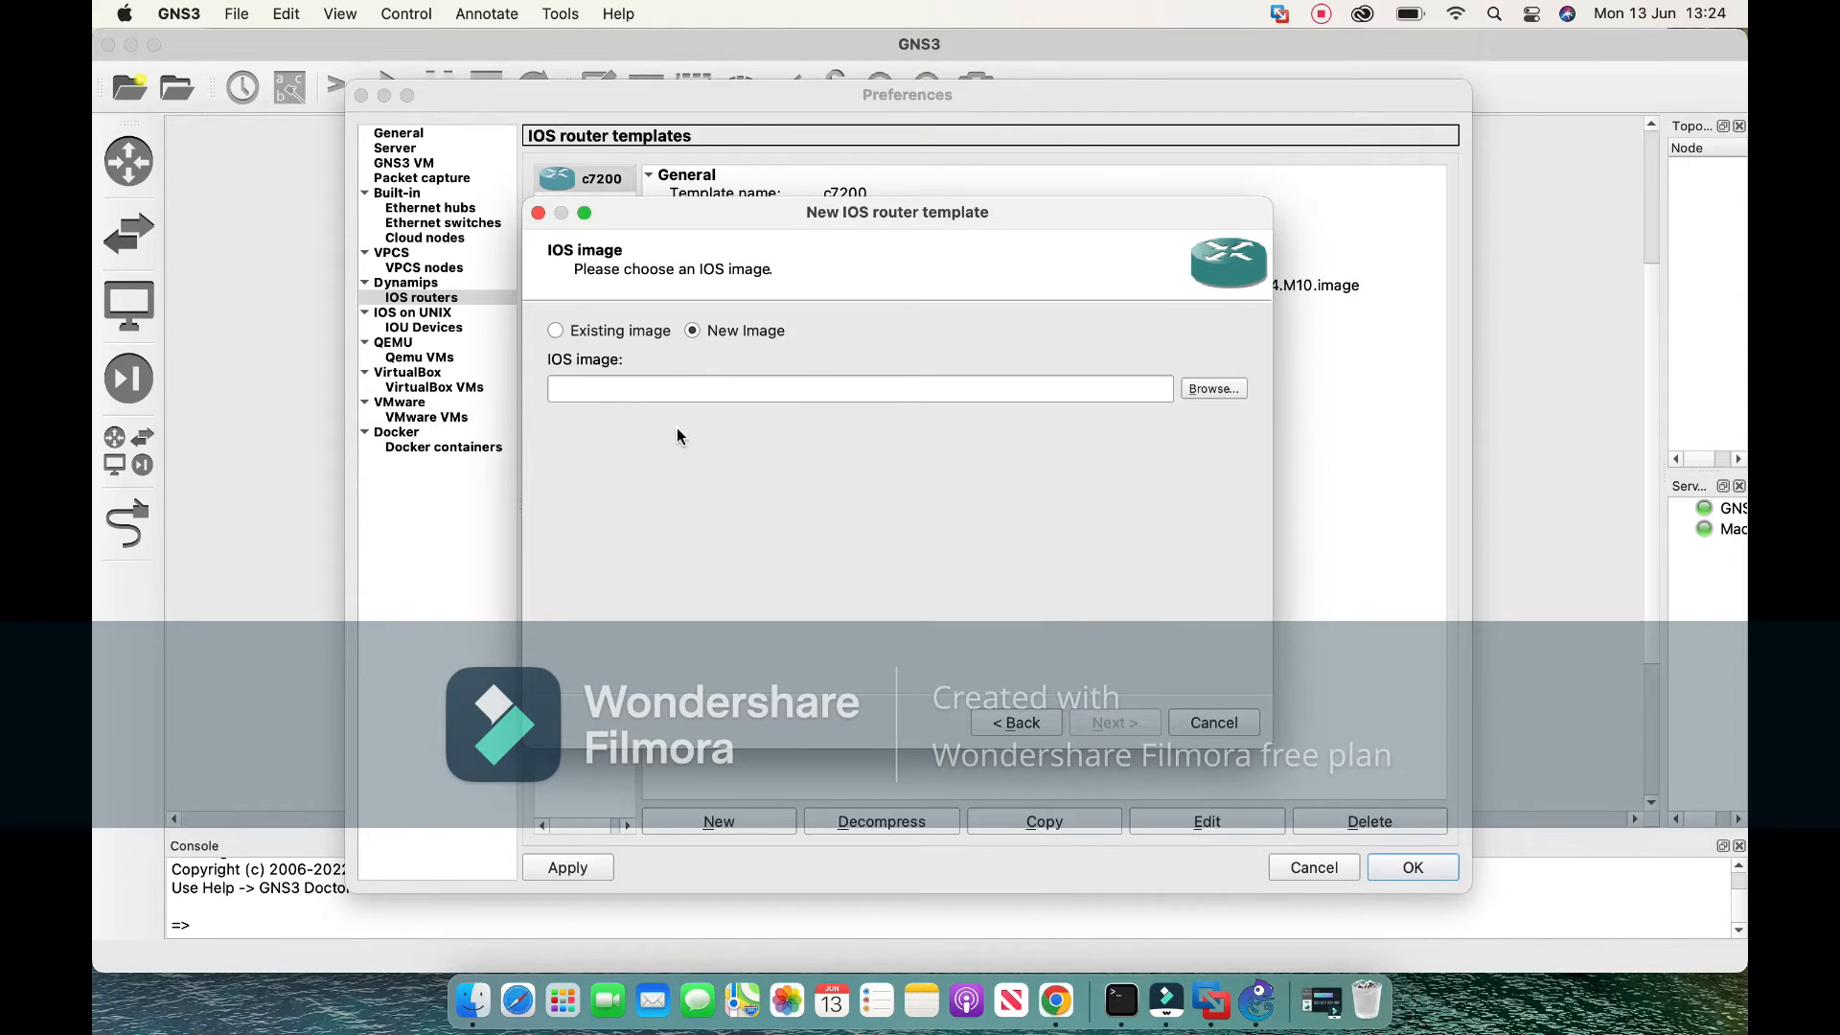
pyautogui.click(555, 330)
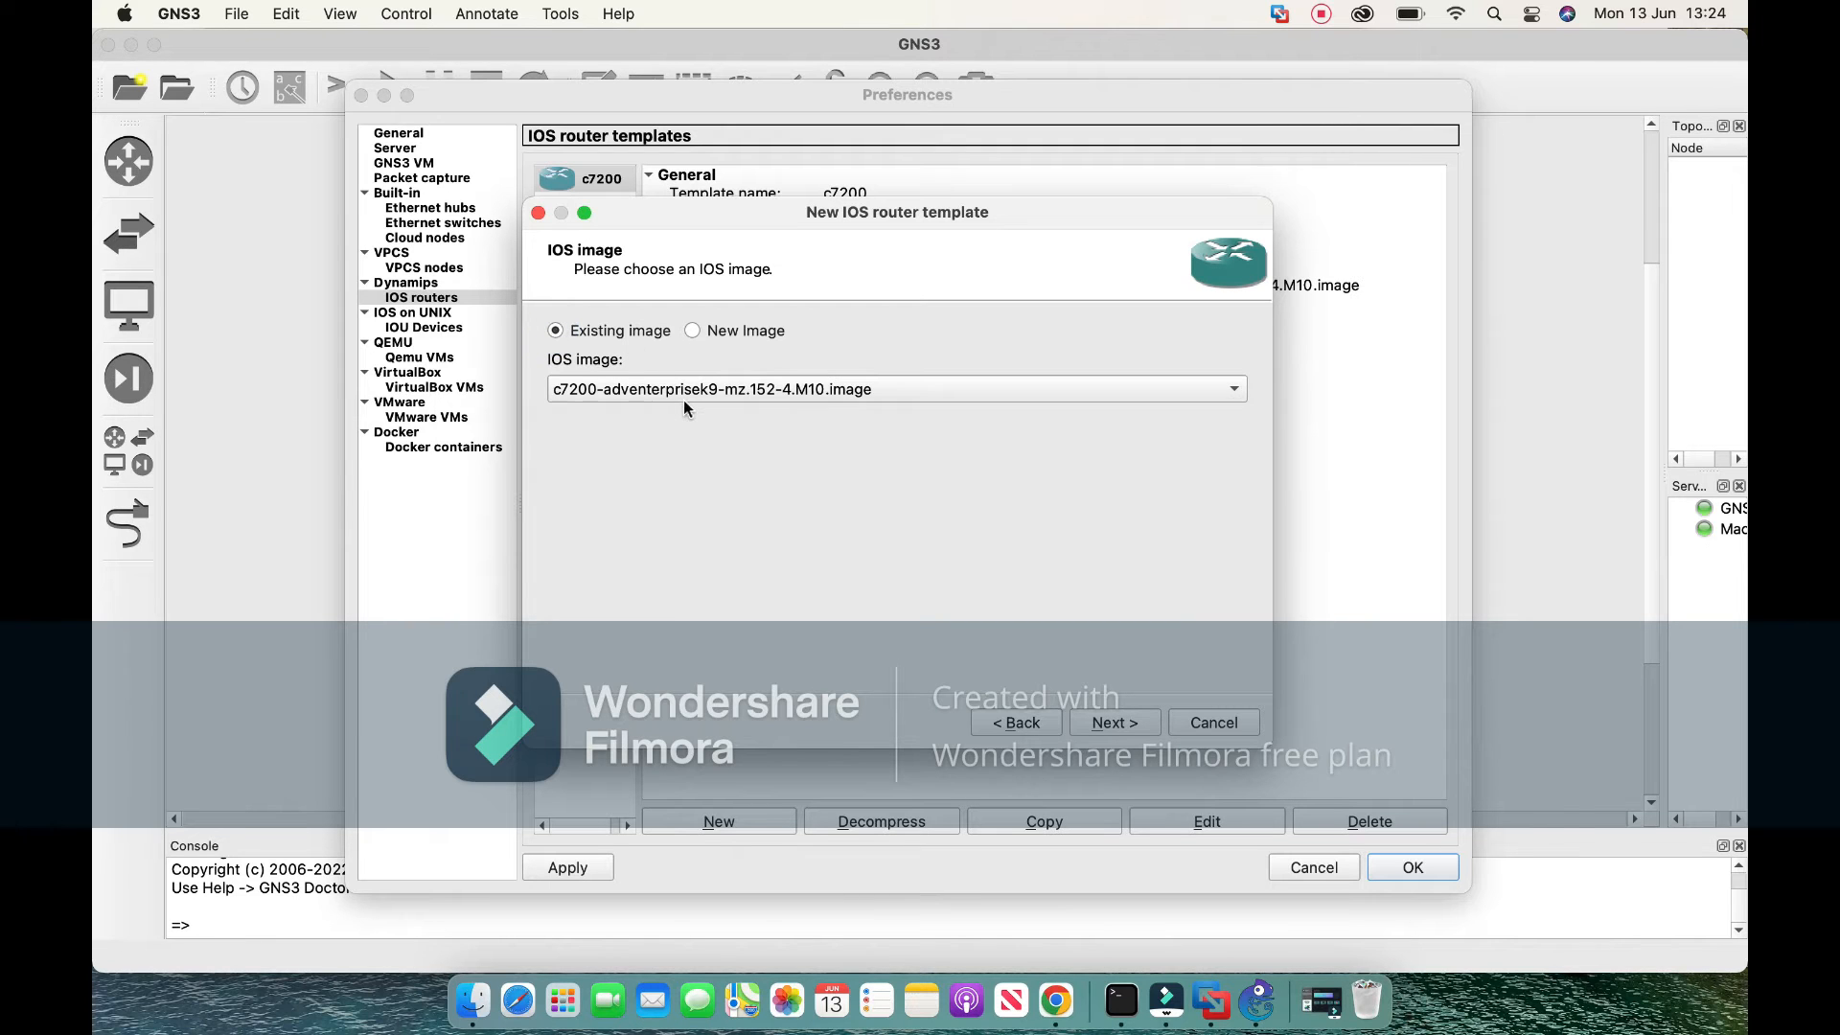
# Load c7200-adventerprisek9-mz.152-4.M10.image from the IOS folder as the template's new image and continue to the name and platform settings.
pyautogui.click(692, 331)
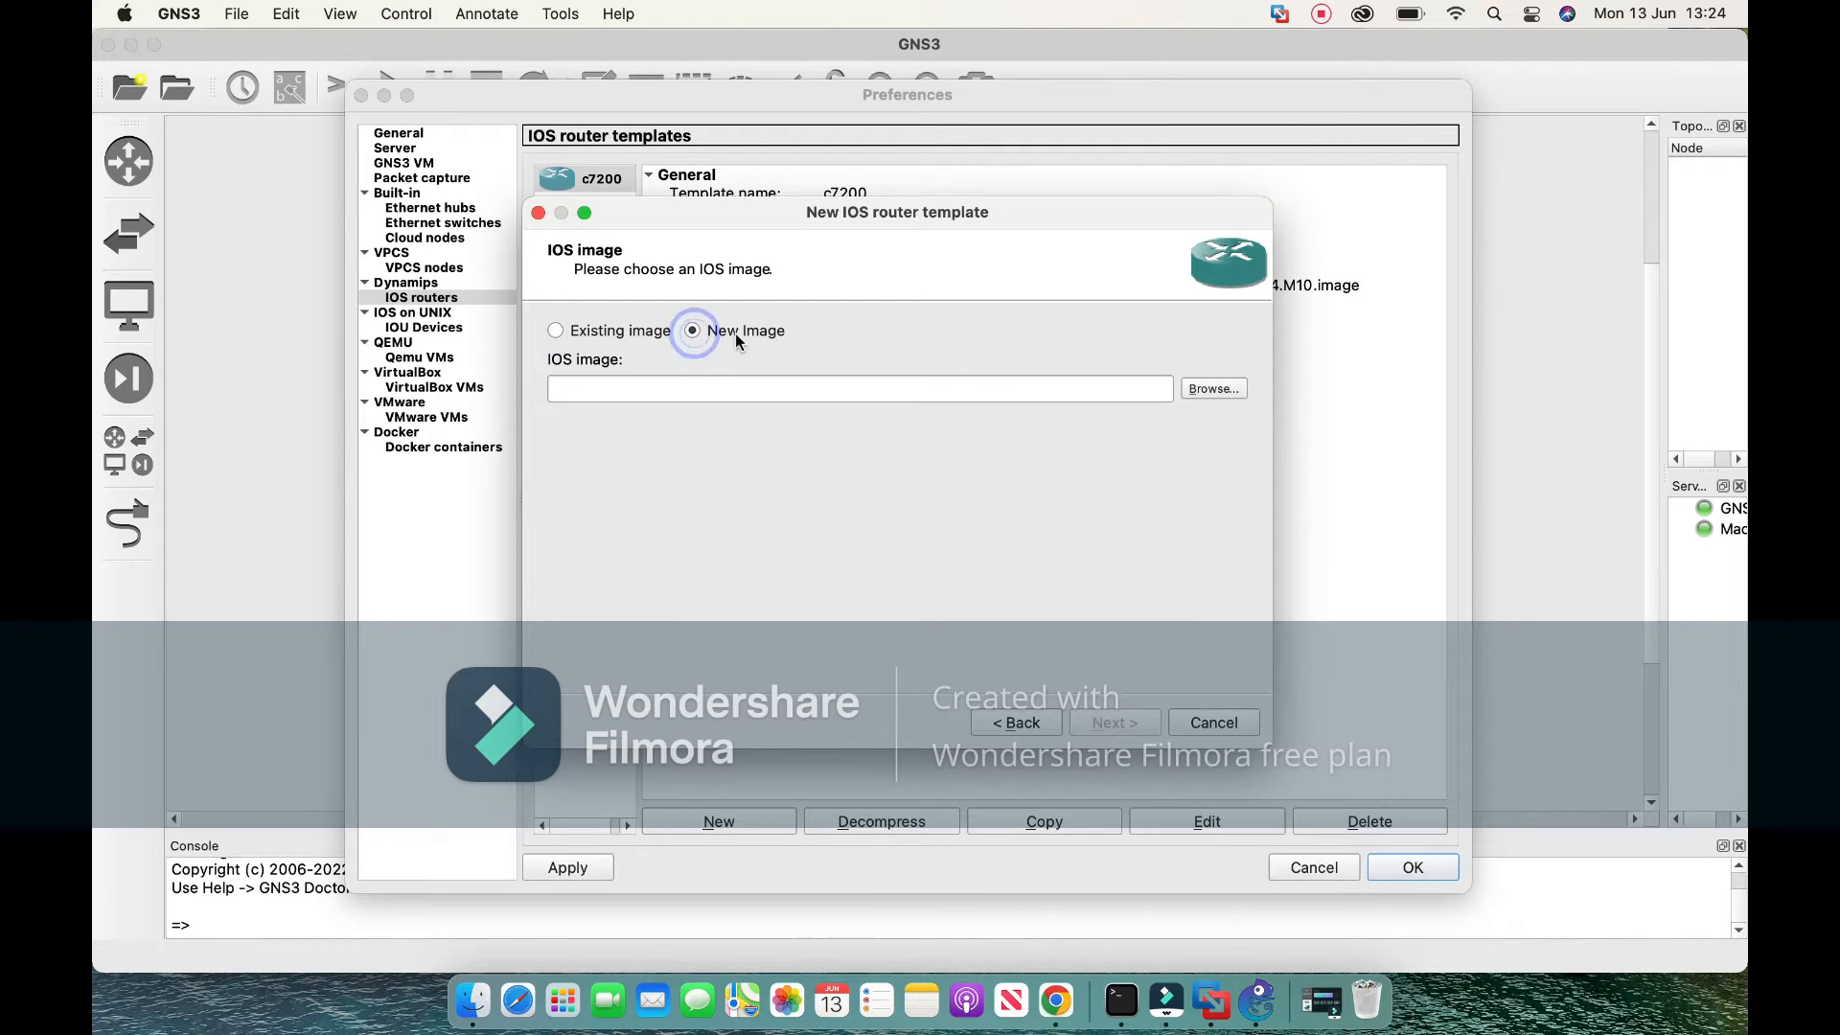
pyautogui.click(1214, 388)
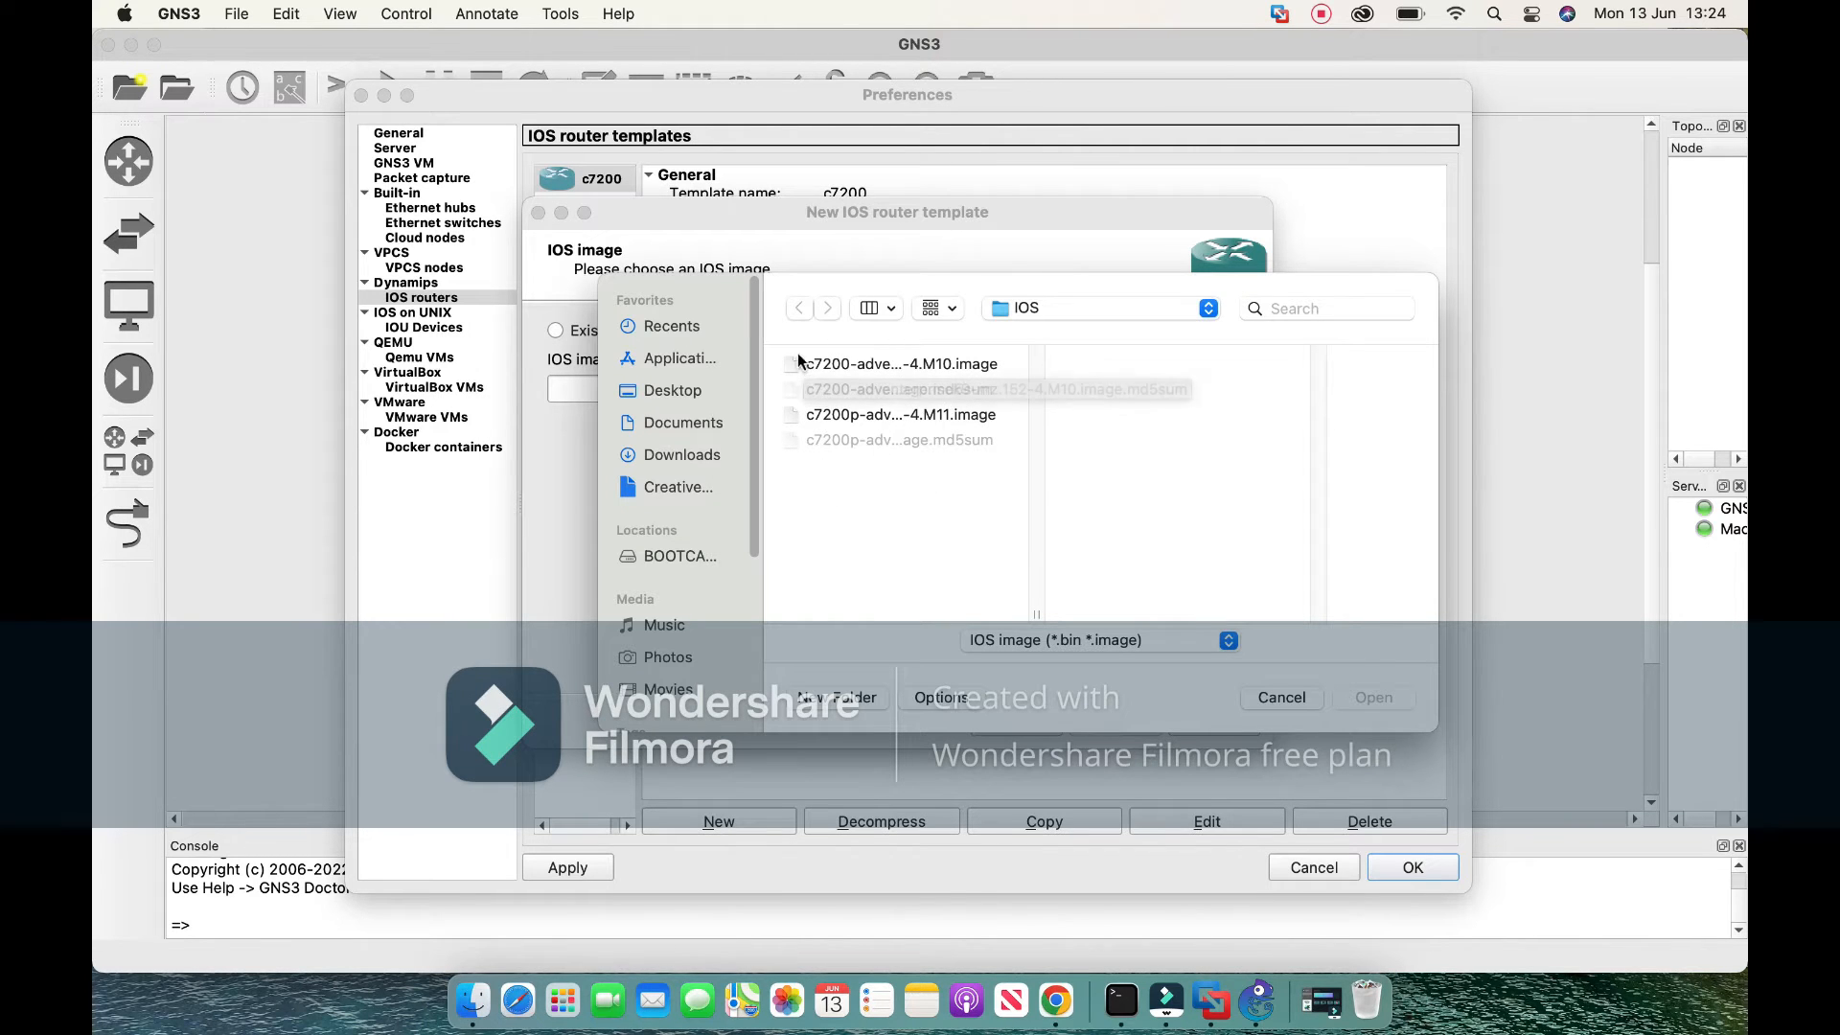
pyautogui.click(981, 369)
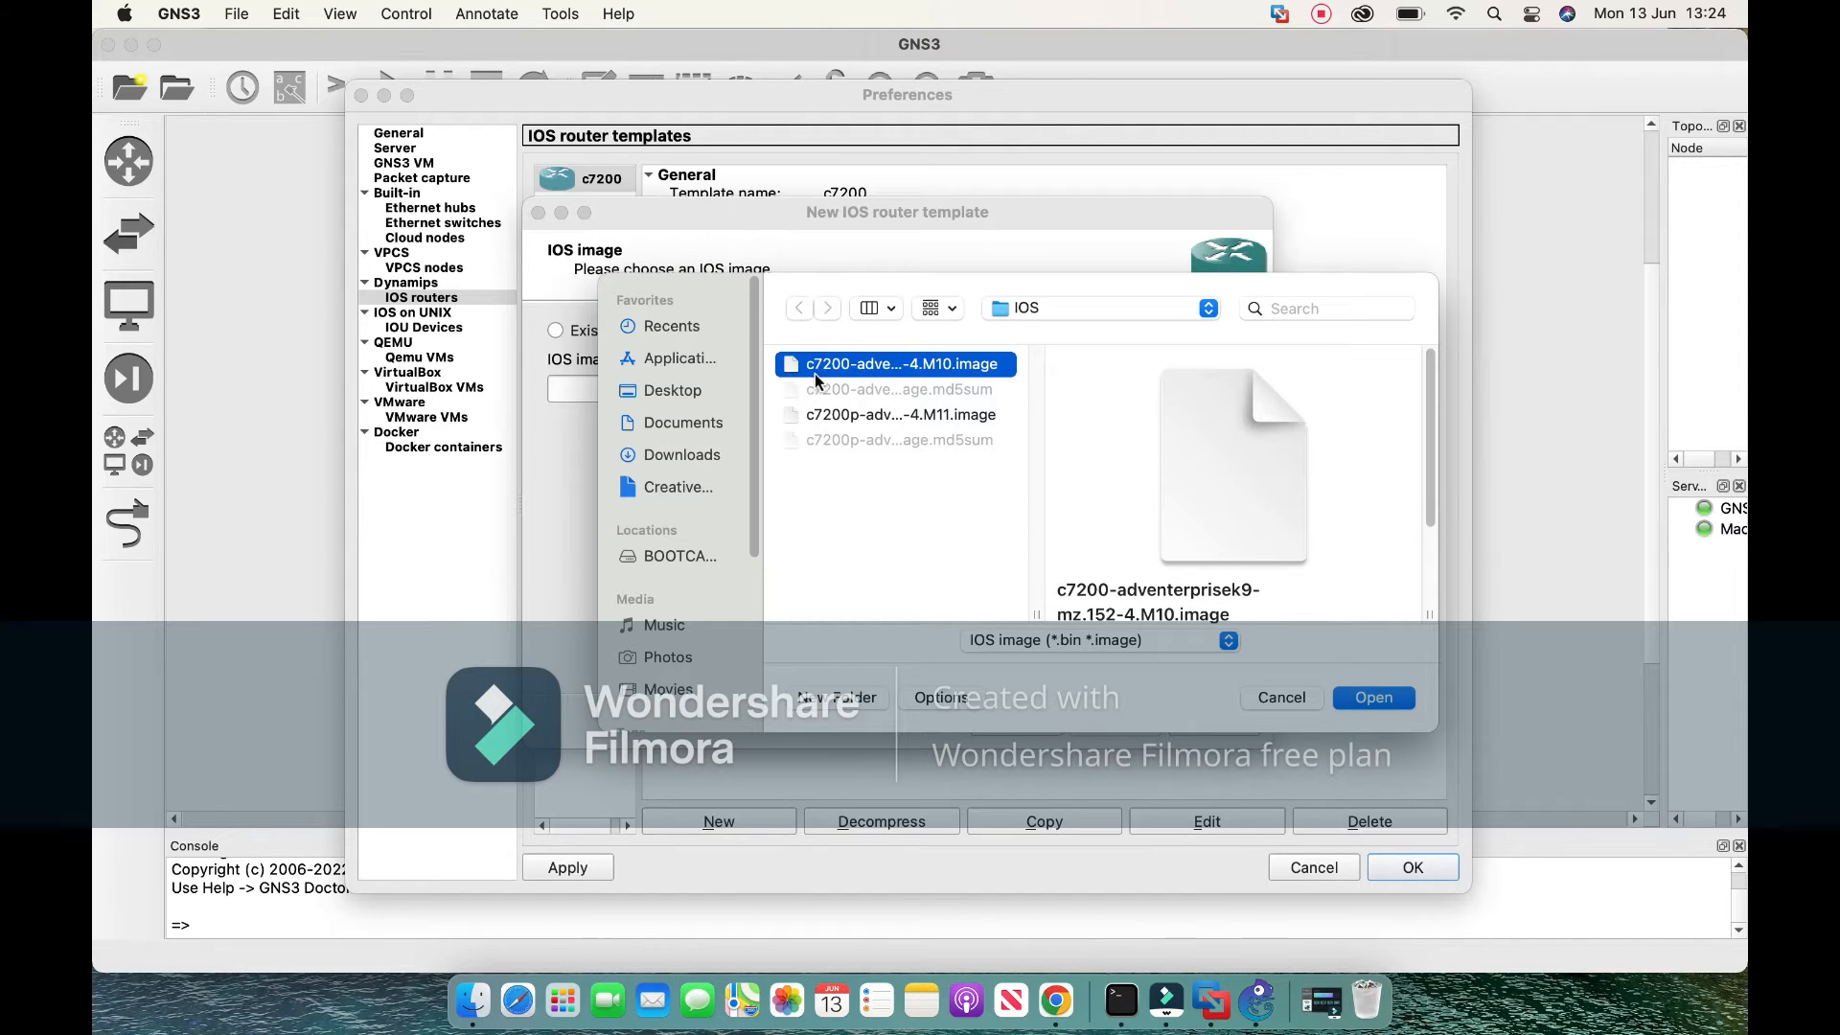
pyautogui.click(1371, 699)
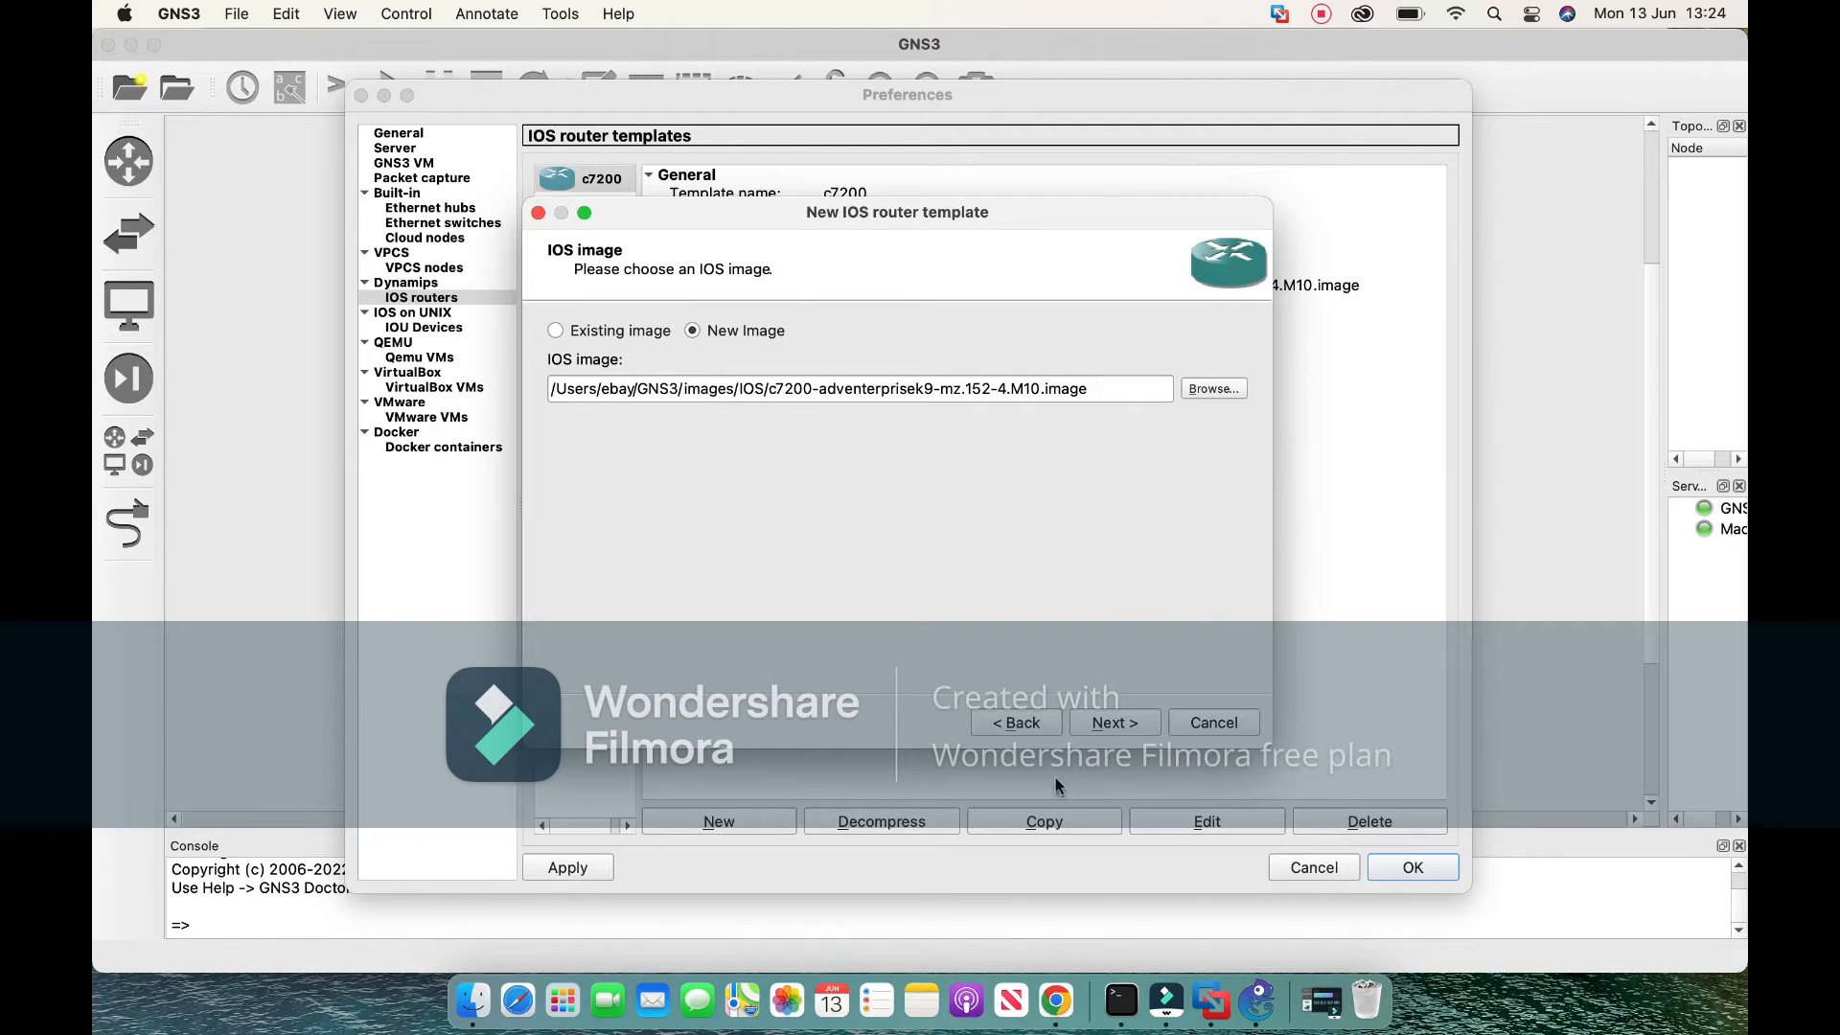
pyautogui.click(1130, 727)
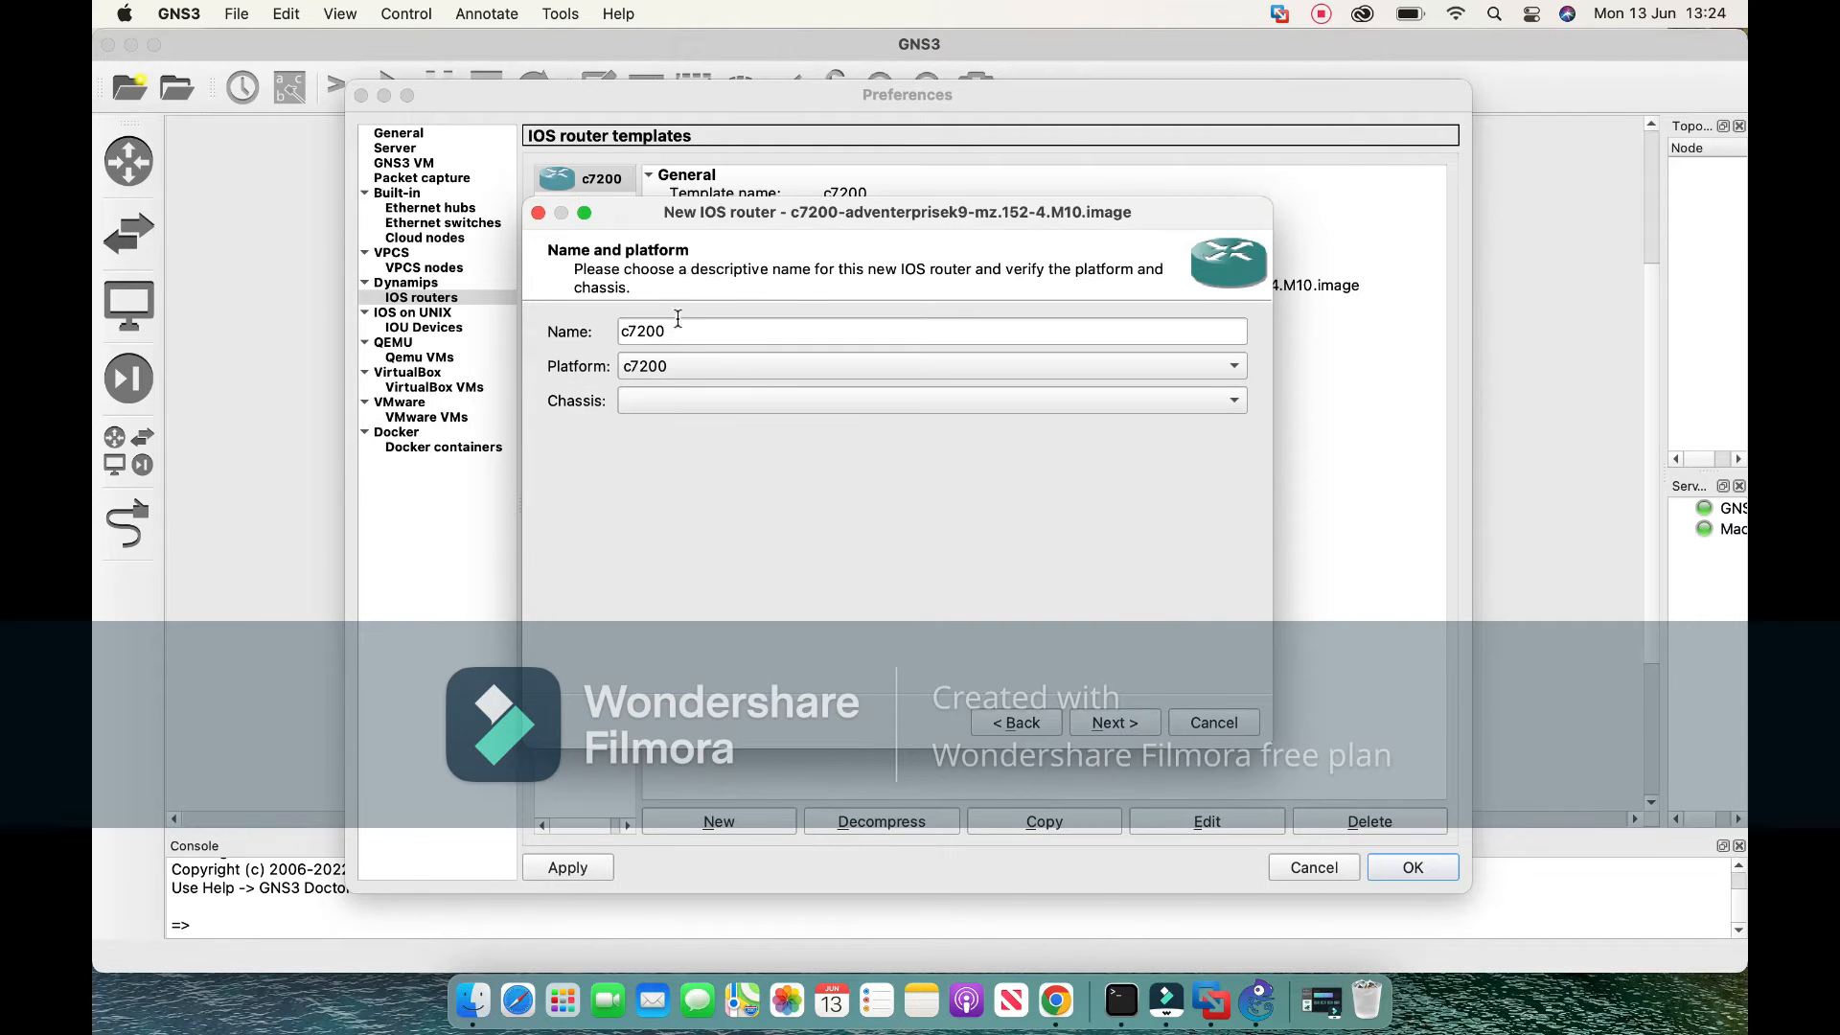
# Try to continue the new IOS router template with the name c7200 and its existing image, and cancel the template setup.
pyautogui.click(1125, 721)
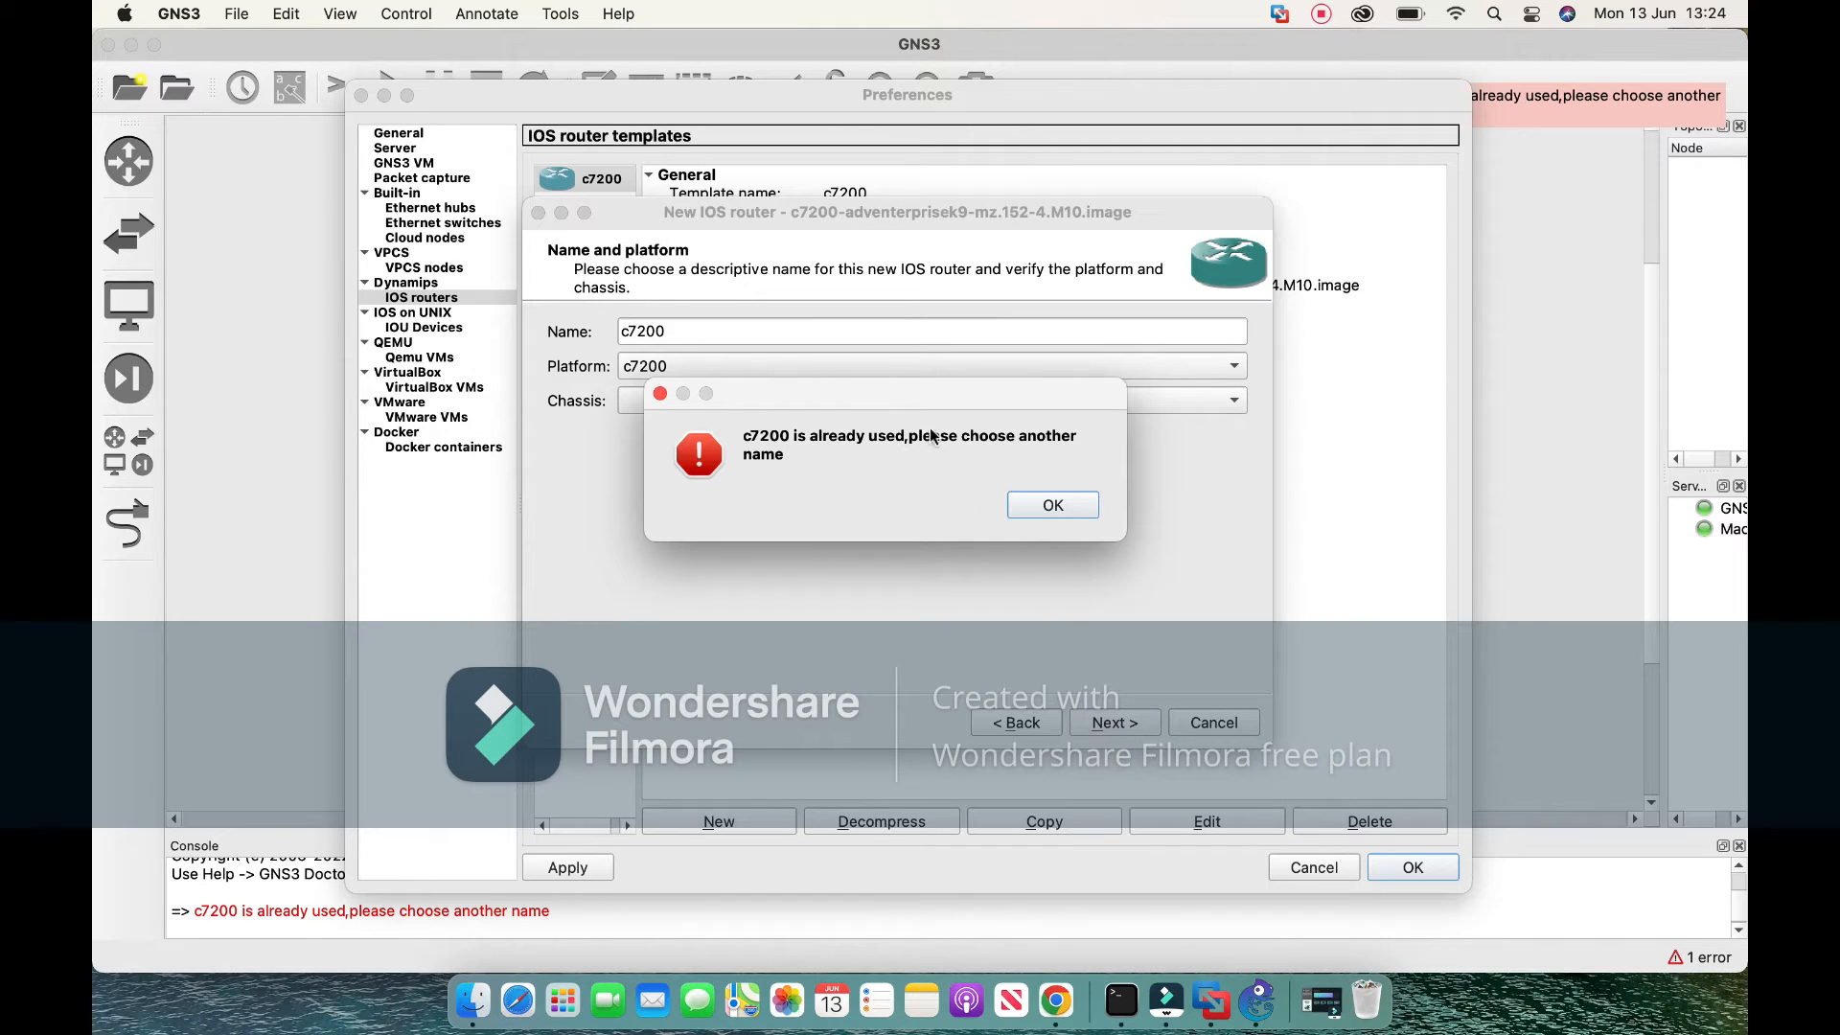
pyautogui.click(1054, 506)
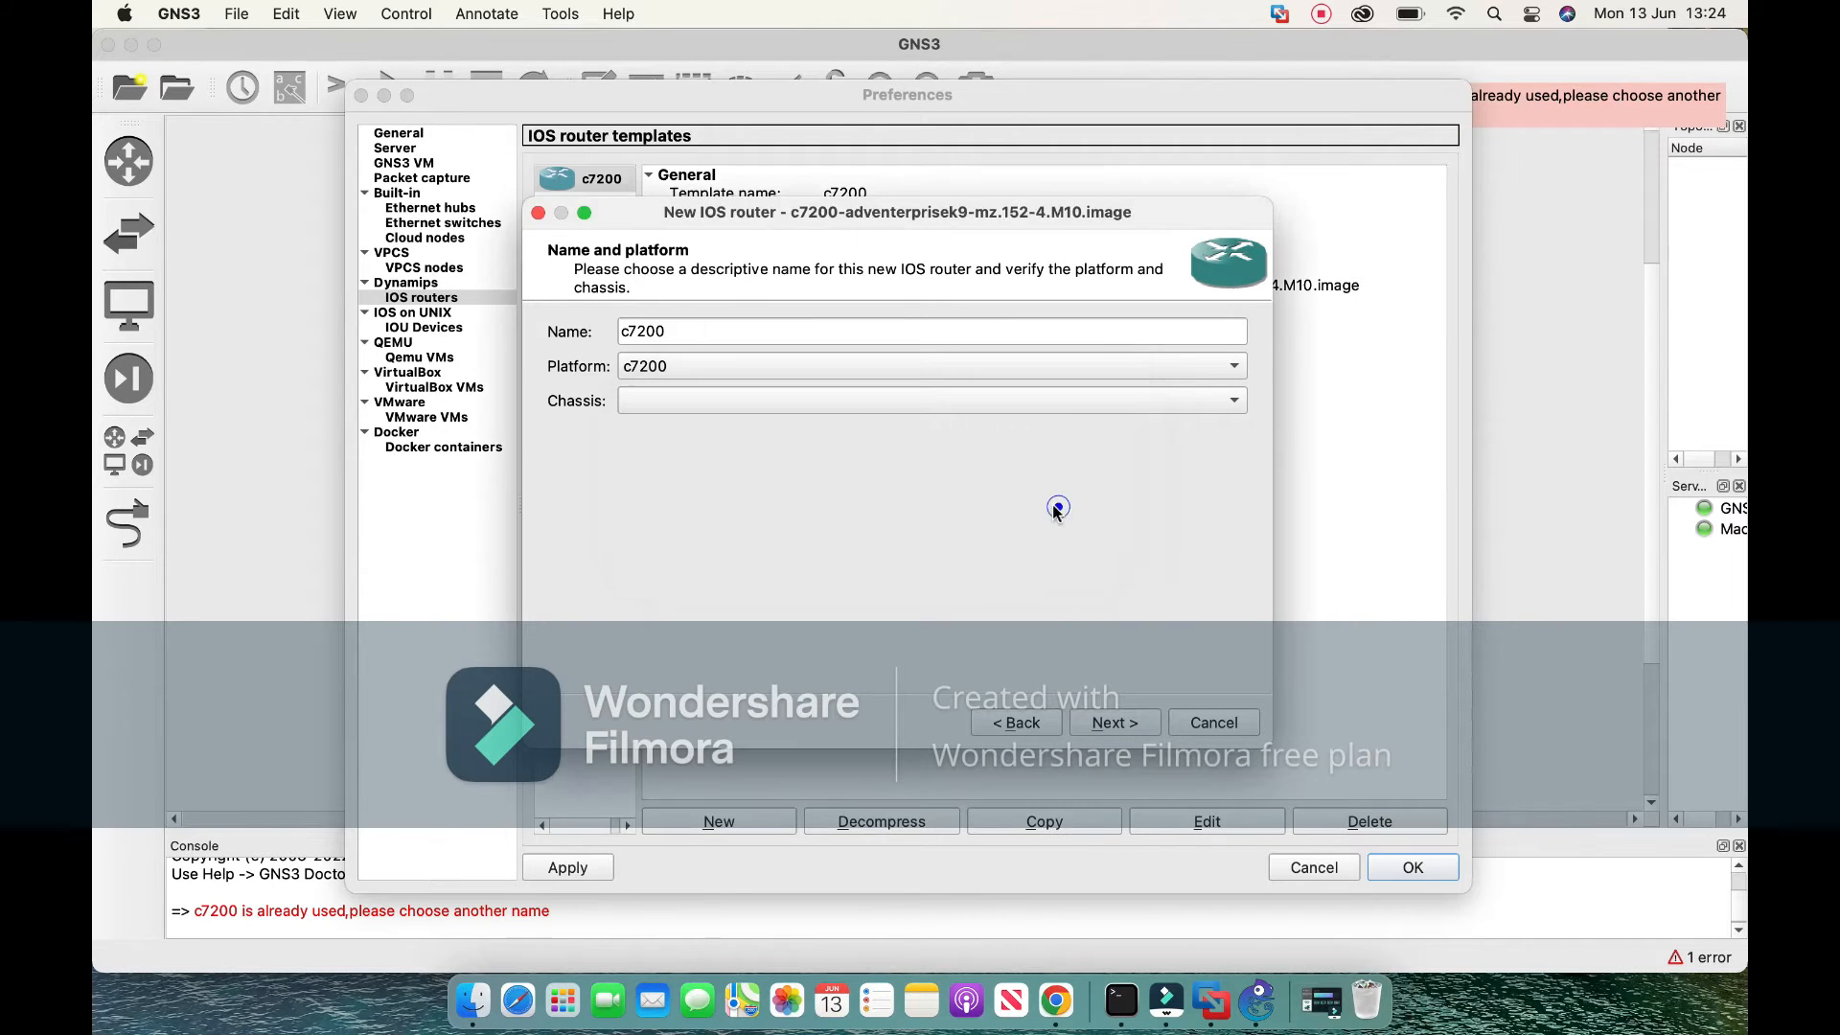
pyautogui.click(1111, 722)
pyautogui.click(1111, 722)
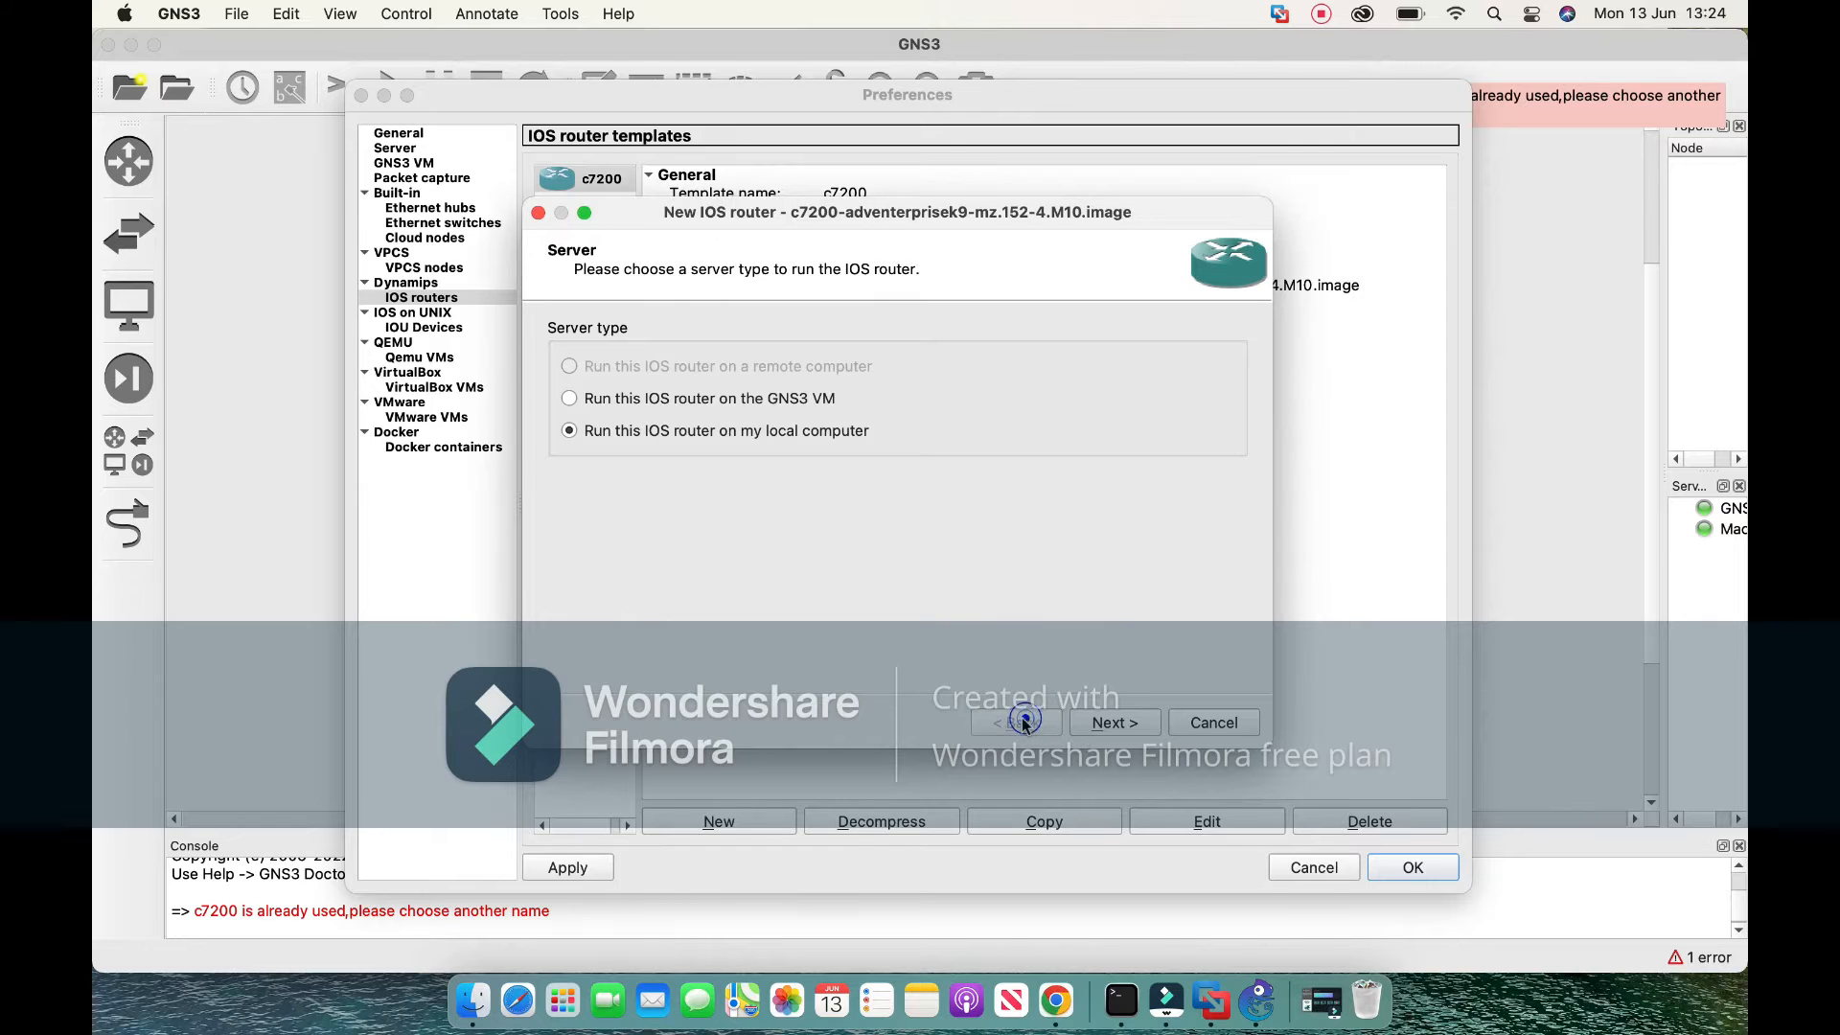
pyautogui.click(1117, 722)
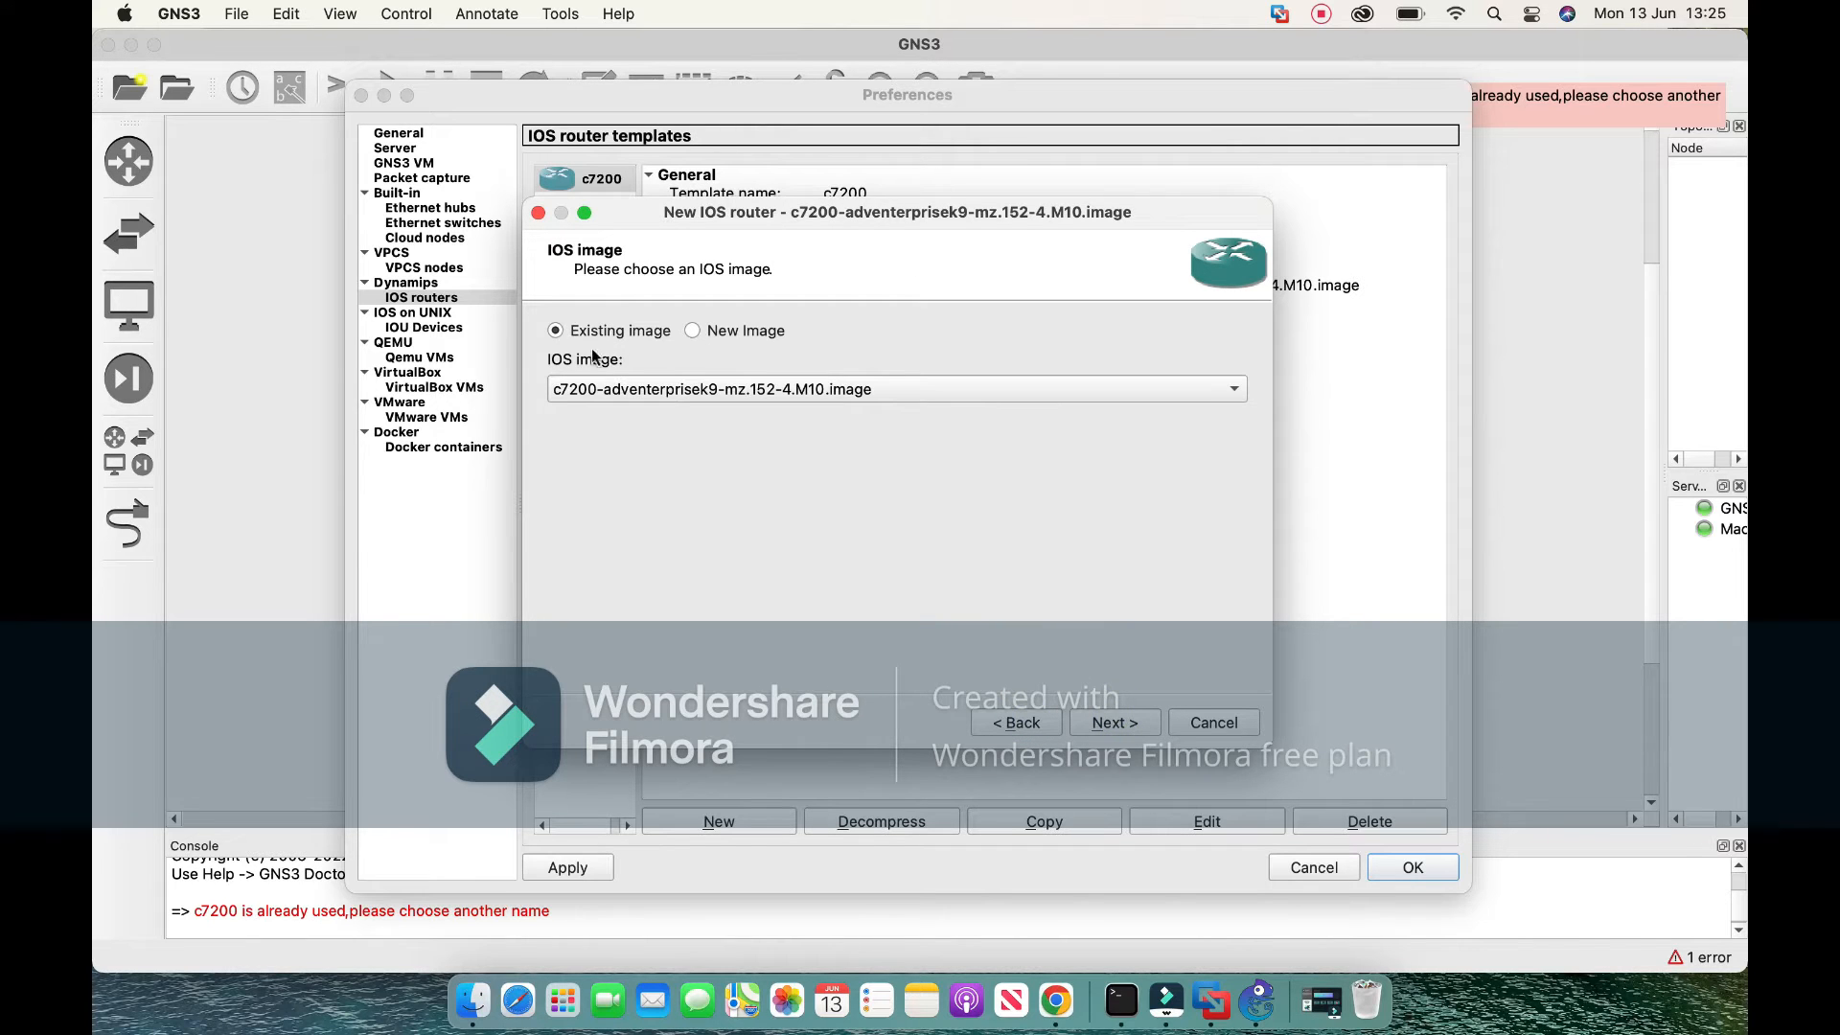
pyautogui.click(1115, 721)
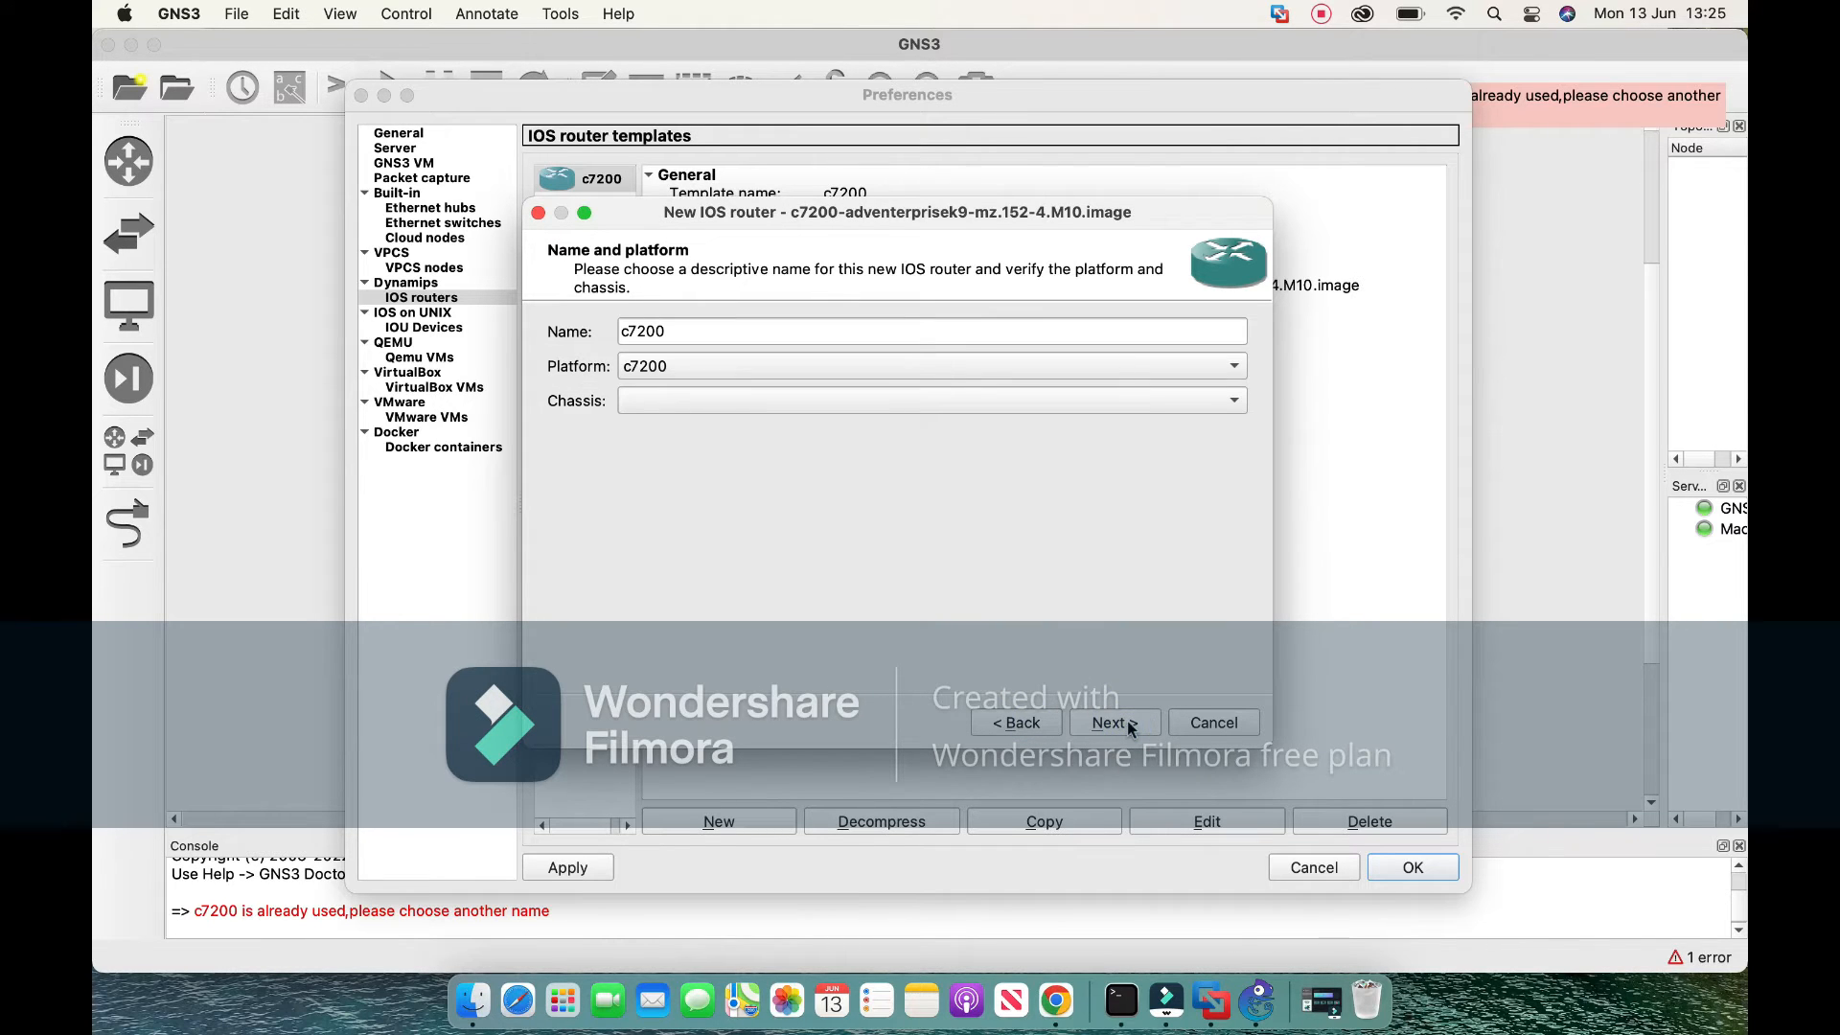
pyautogui.click(1127, 721)
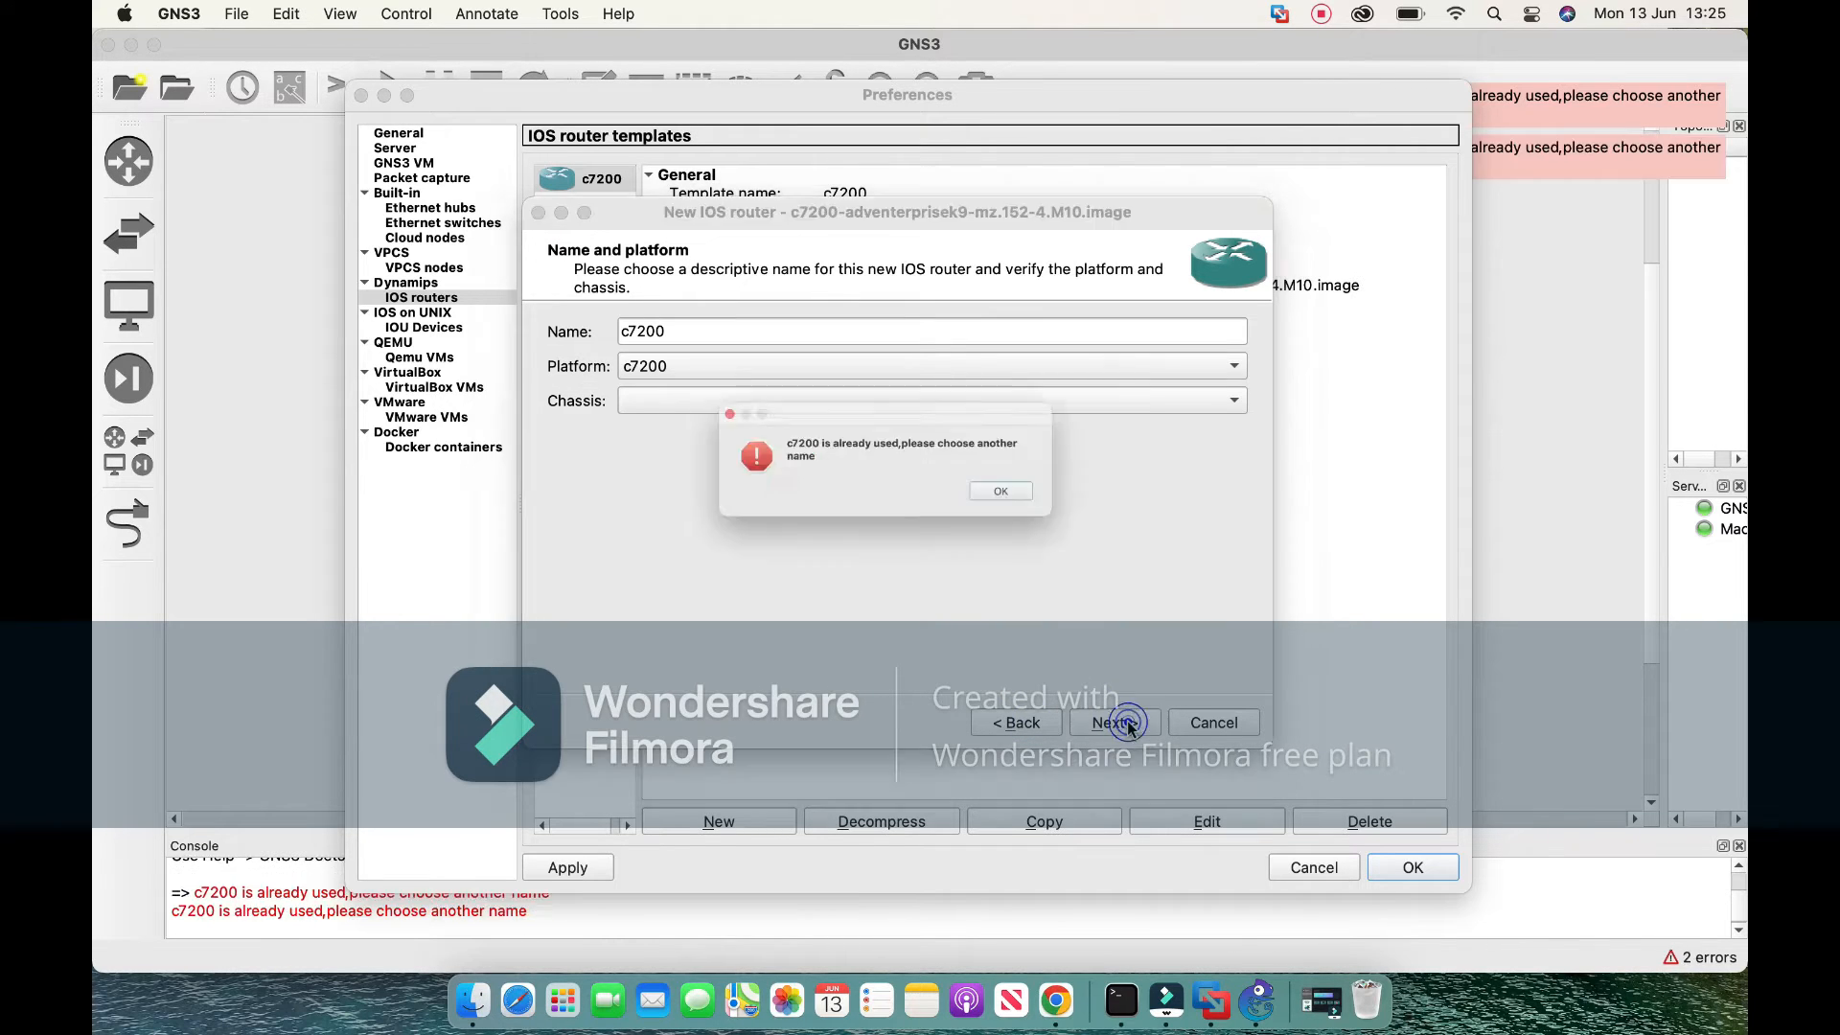
pyautogui.click(1027, 502)
pyautogui.click(1017, 721)
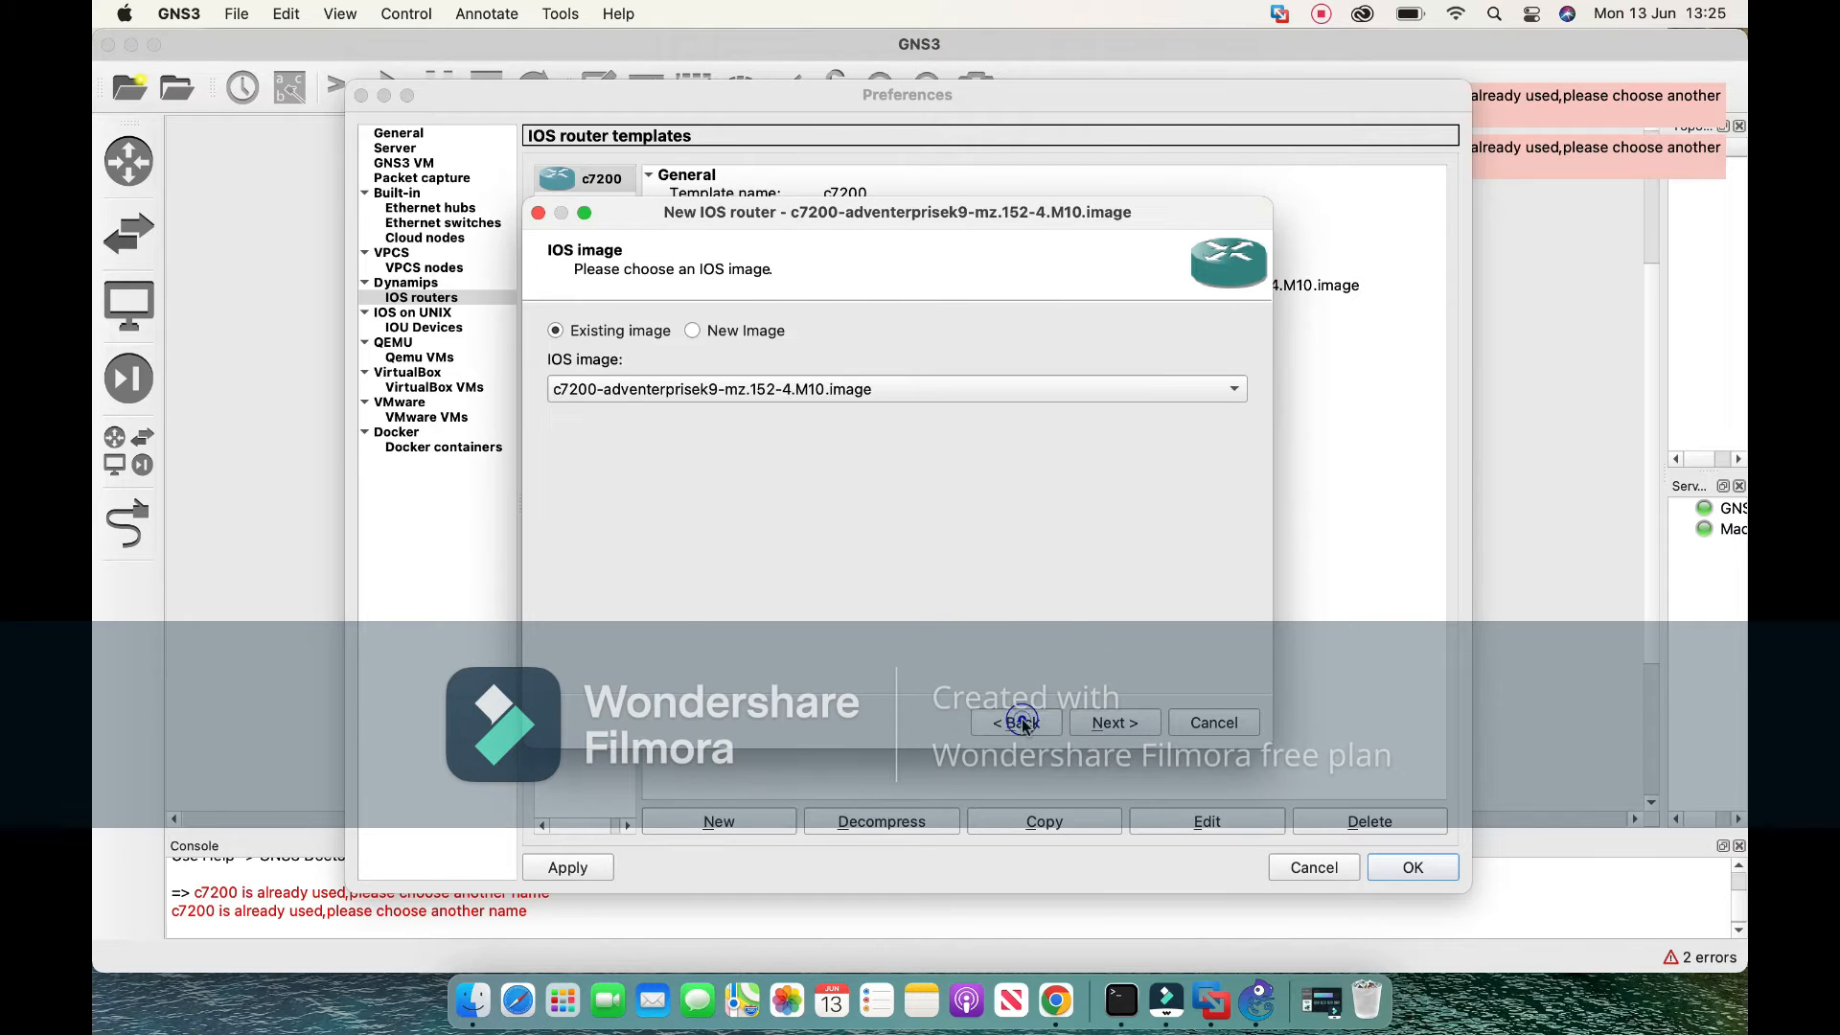
pyautogui.click(1214, 722)
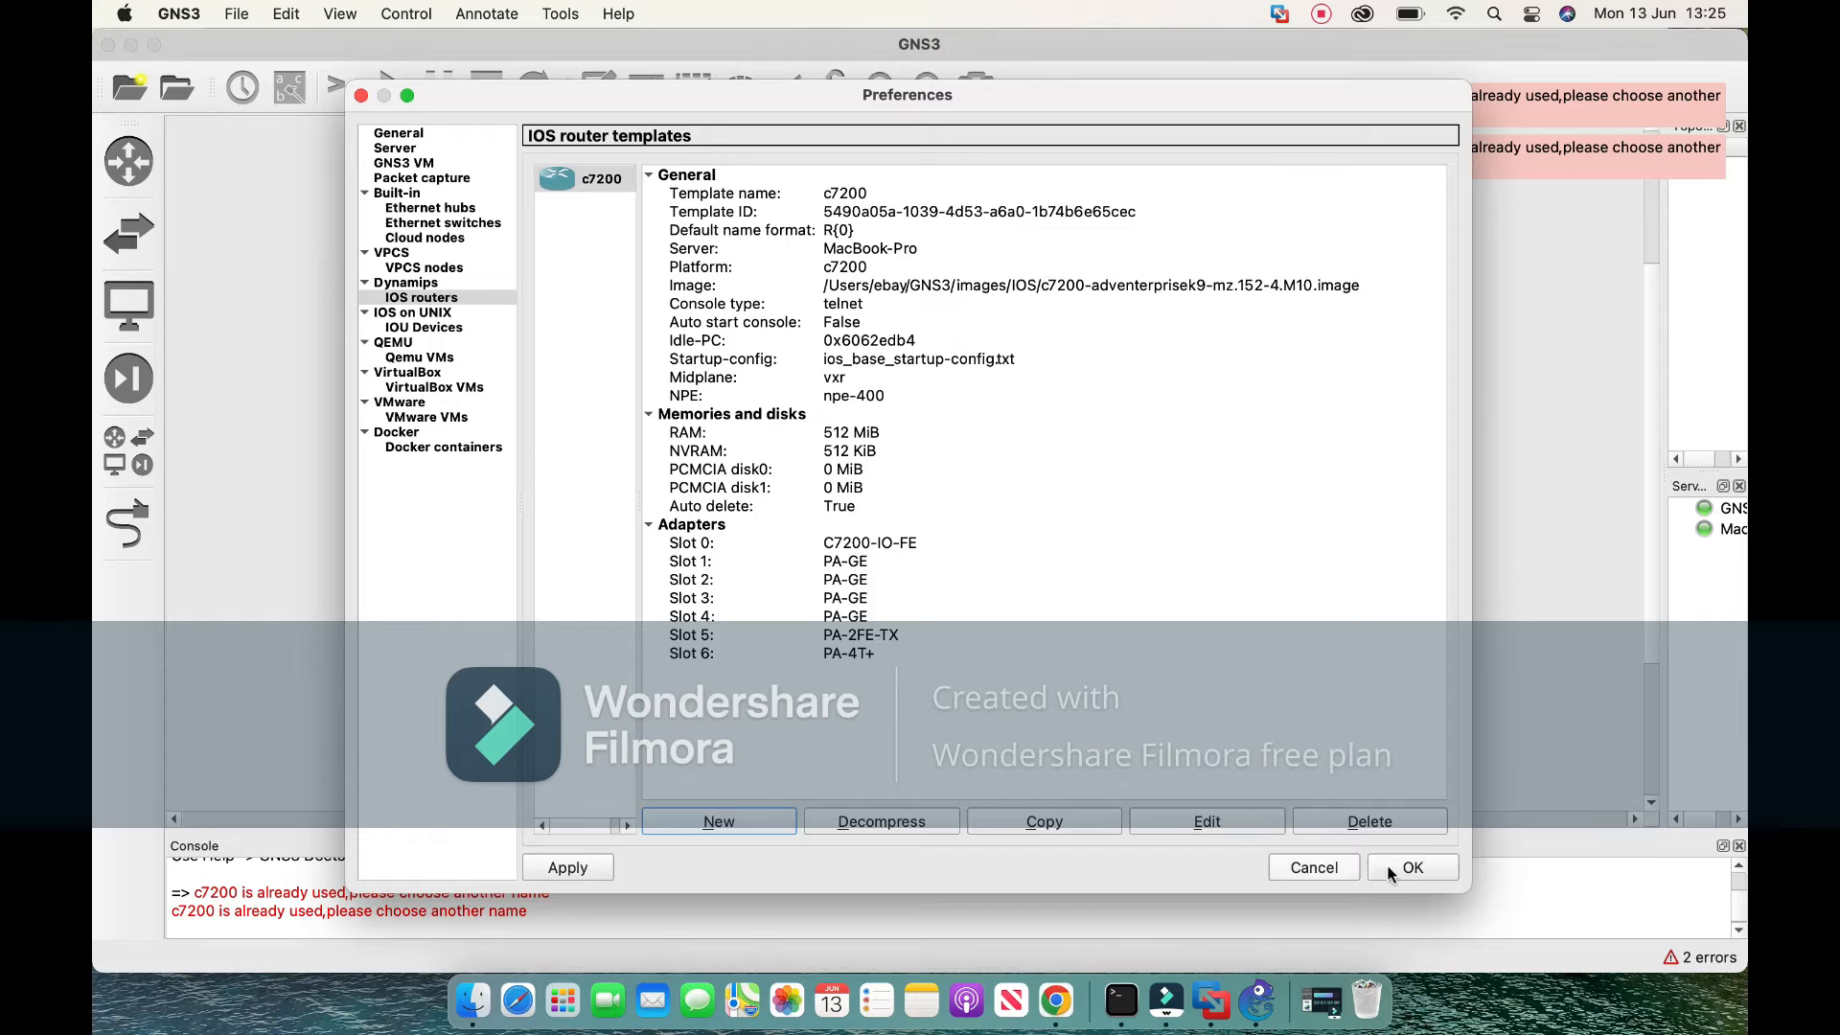
# Examine the existing c7200 template's general, memory, slot adapter and advanced settings, and close its configuration without changes.
pyautogui.click(1228, 824)
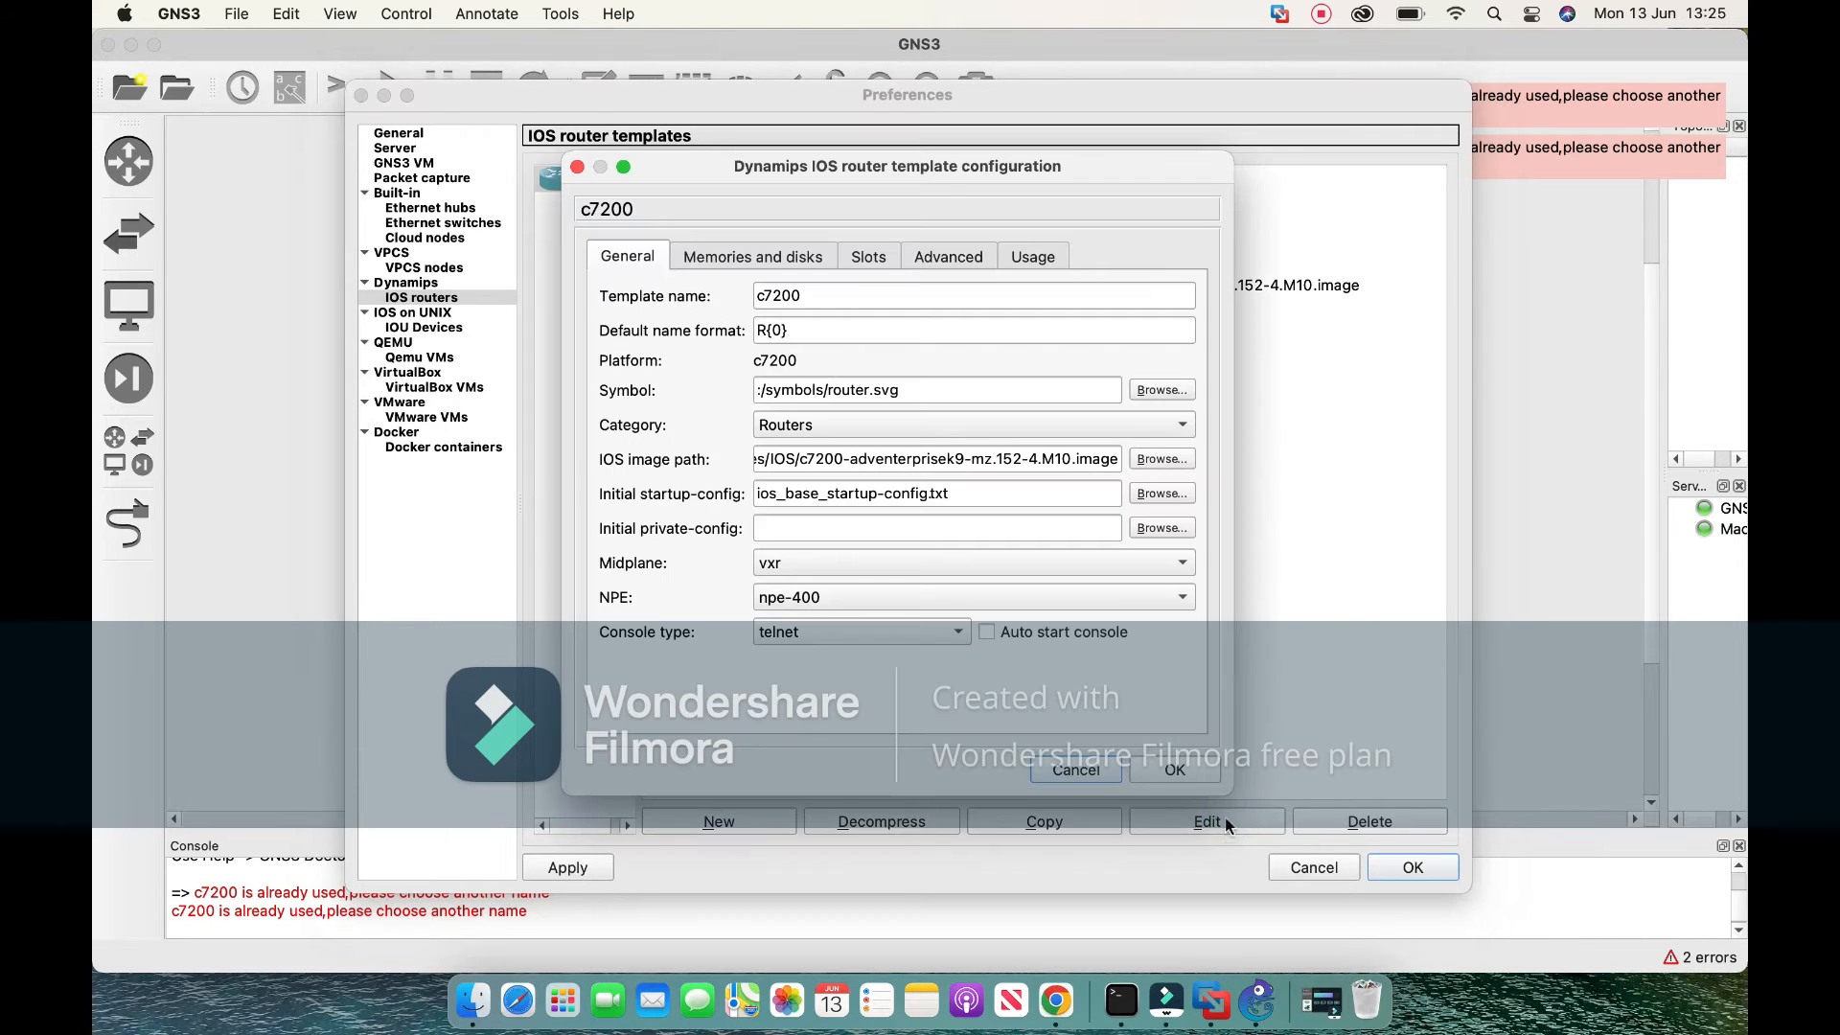
pyautogui.click(779, 258)
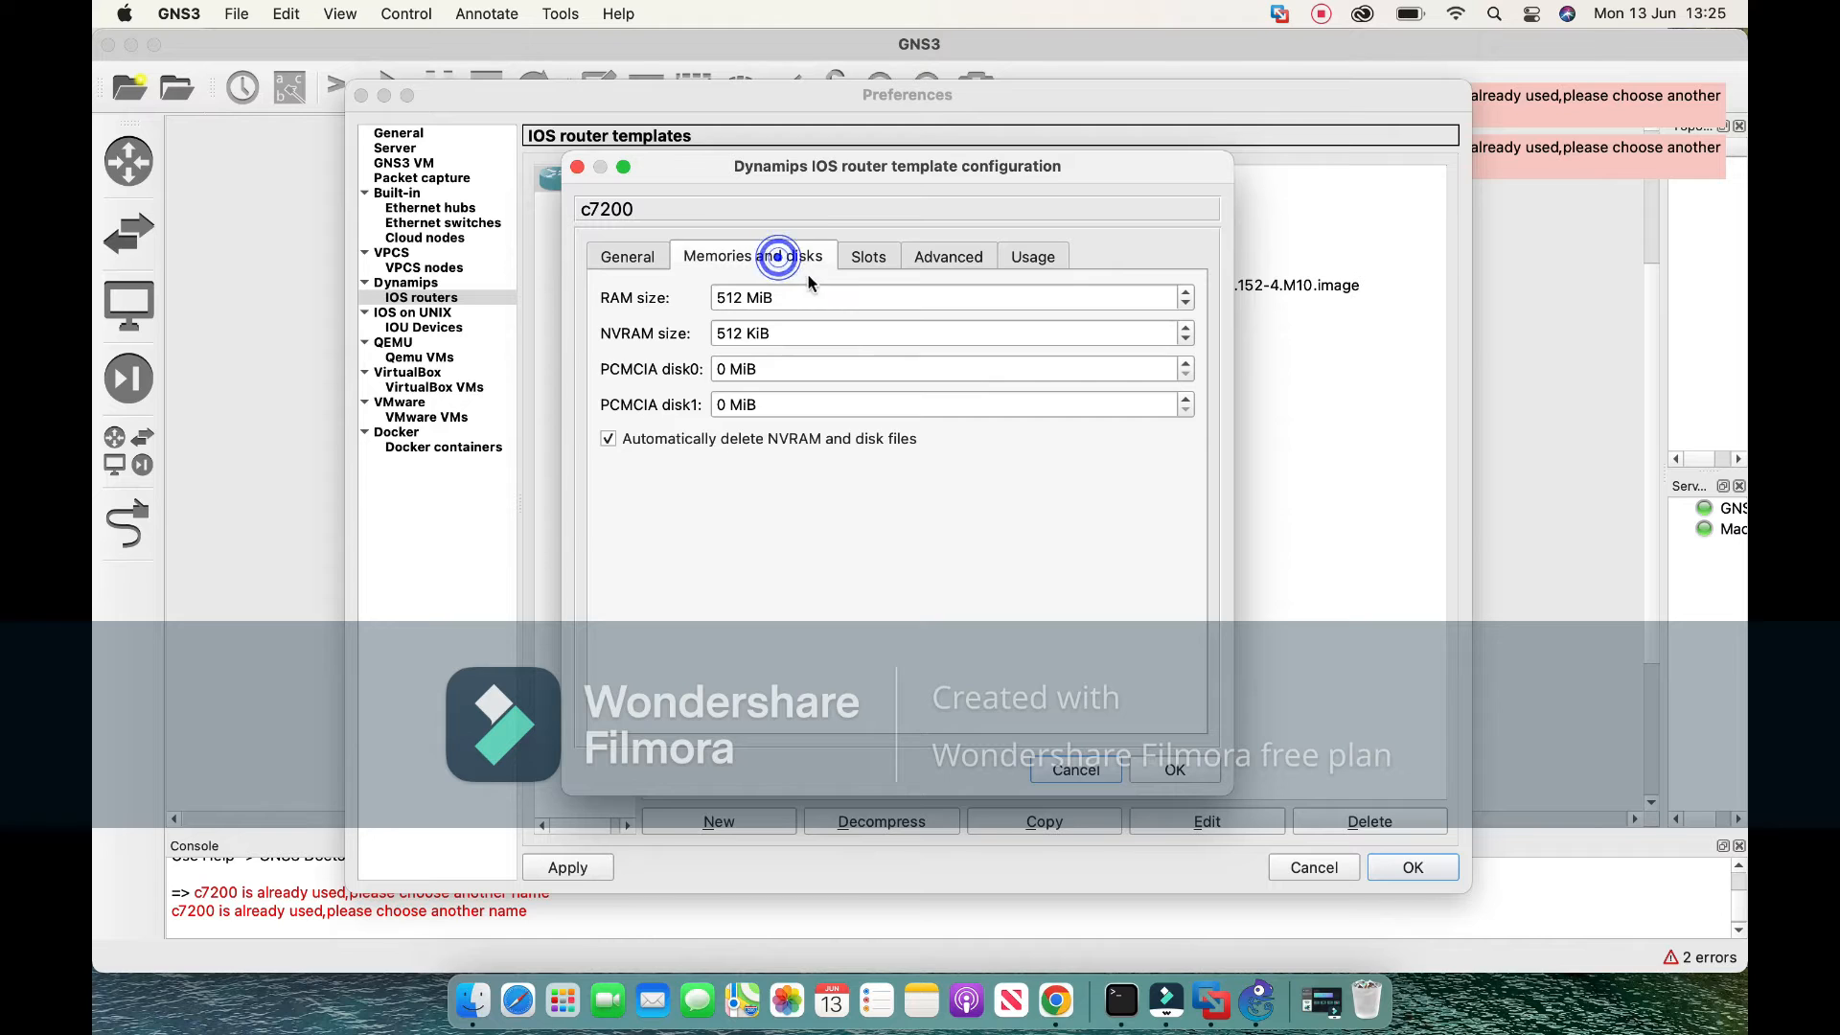
pyautogui.click(881, 259)
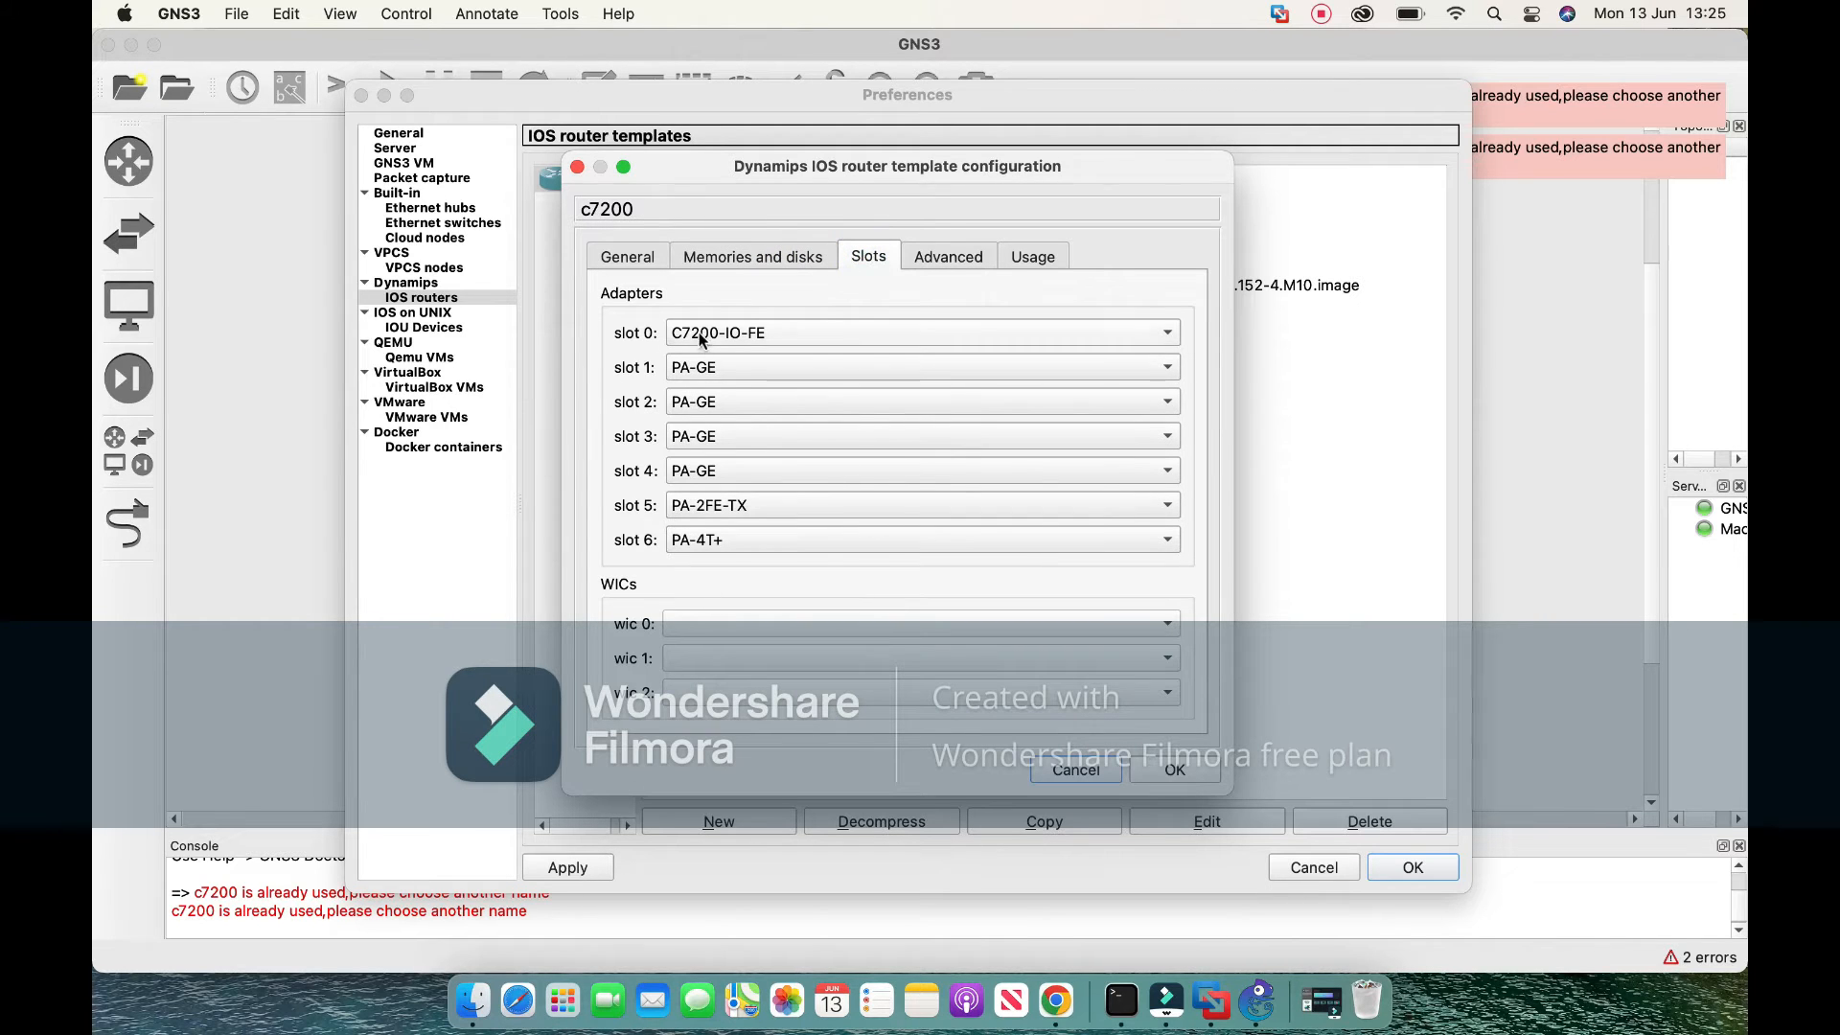
pyautogui.click(957, 253)
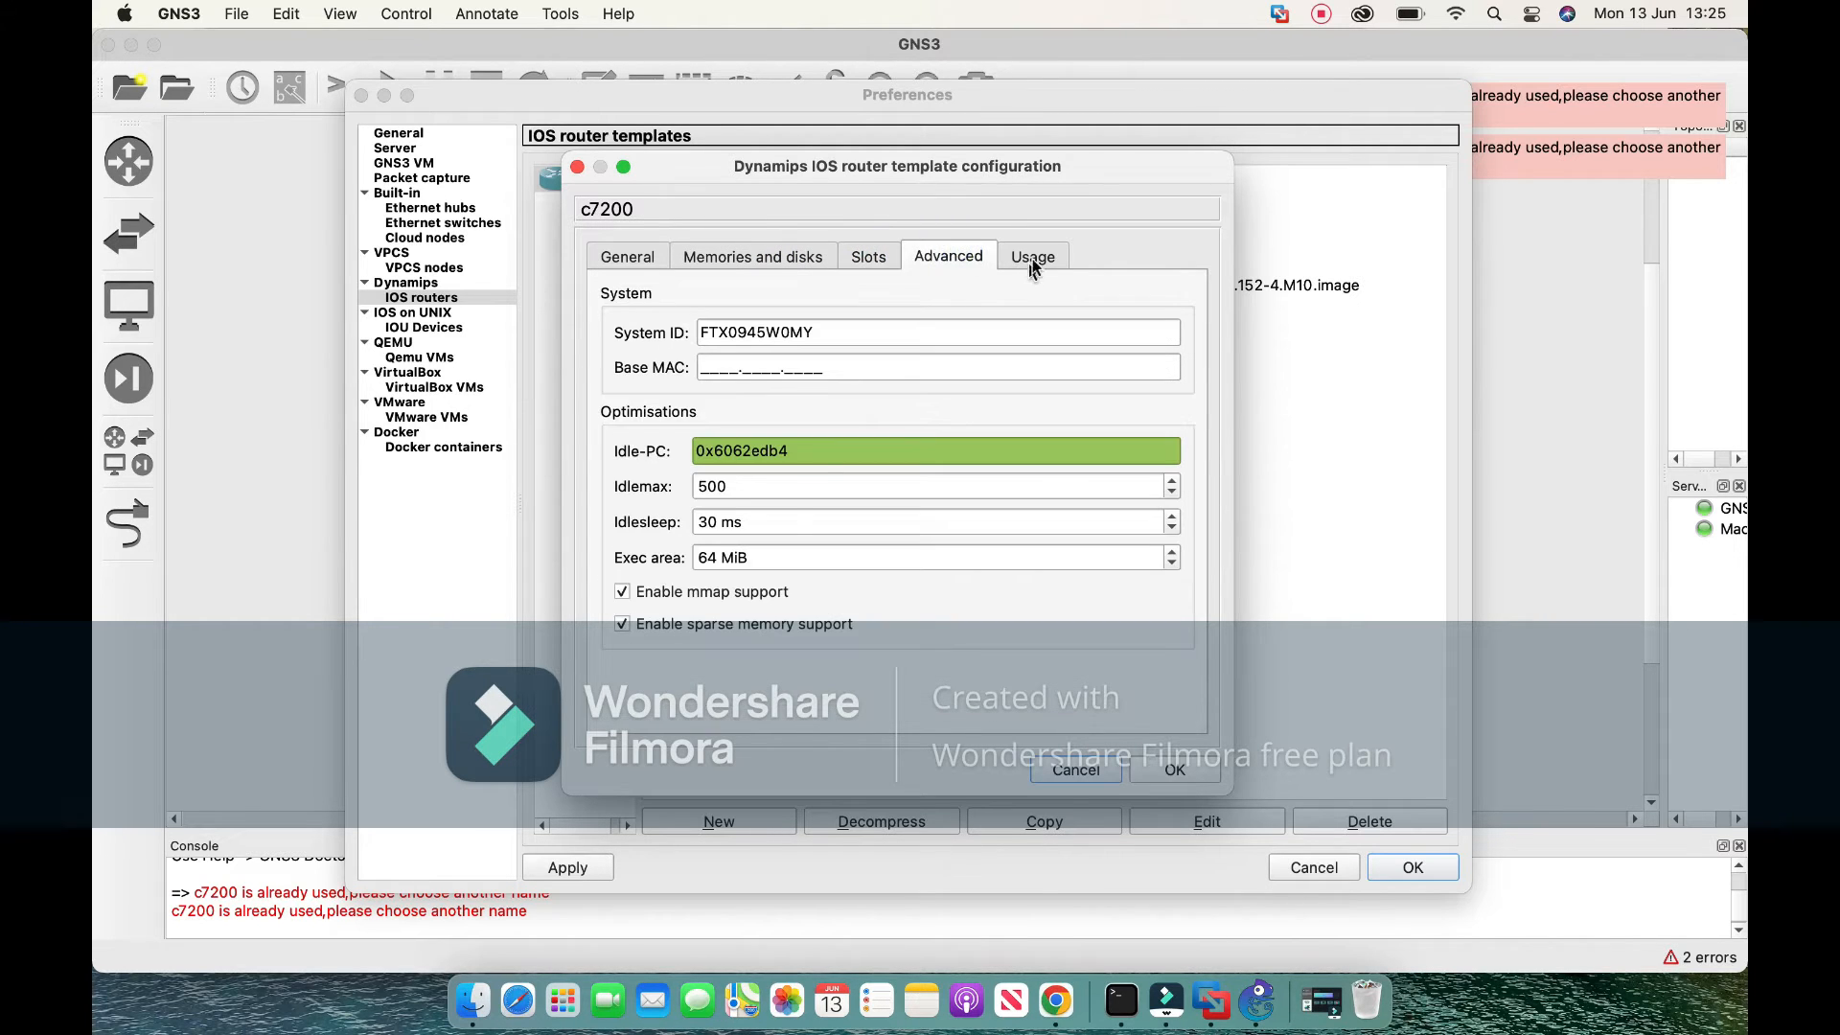
pyautogui.click(865, 258)
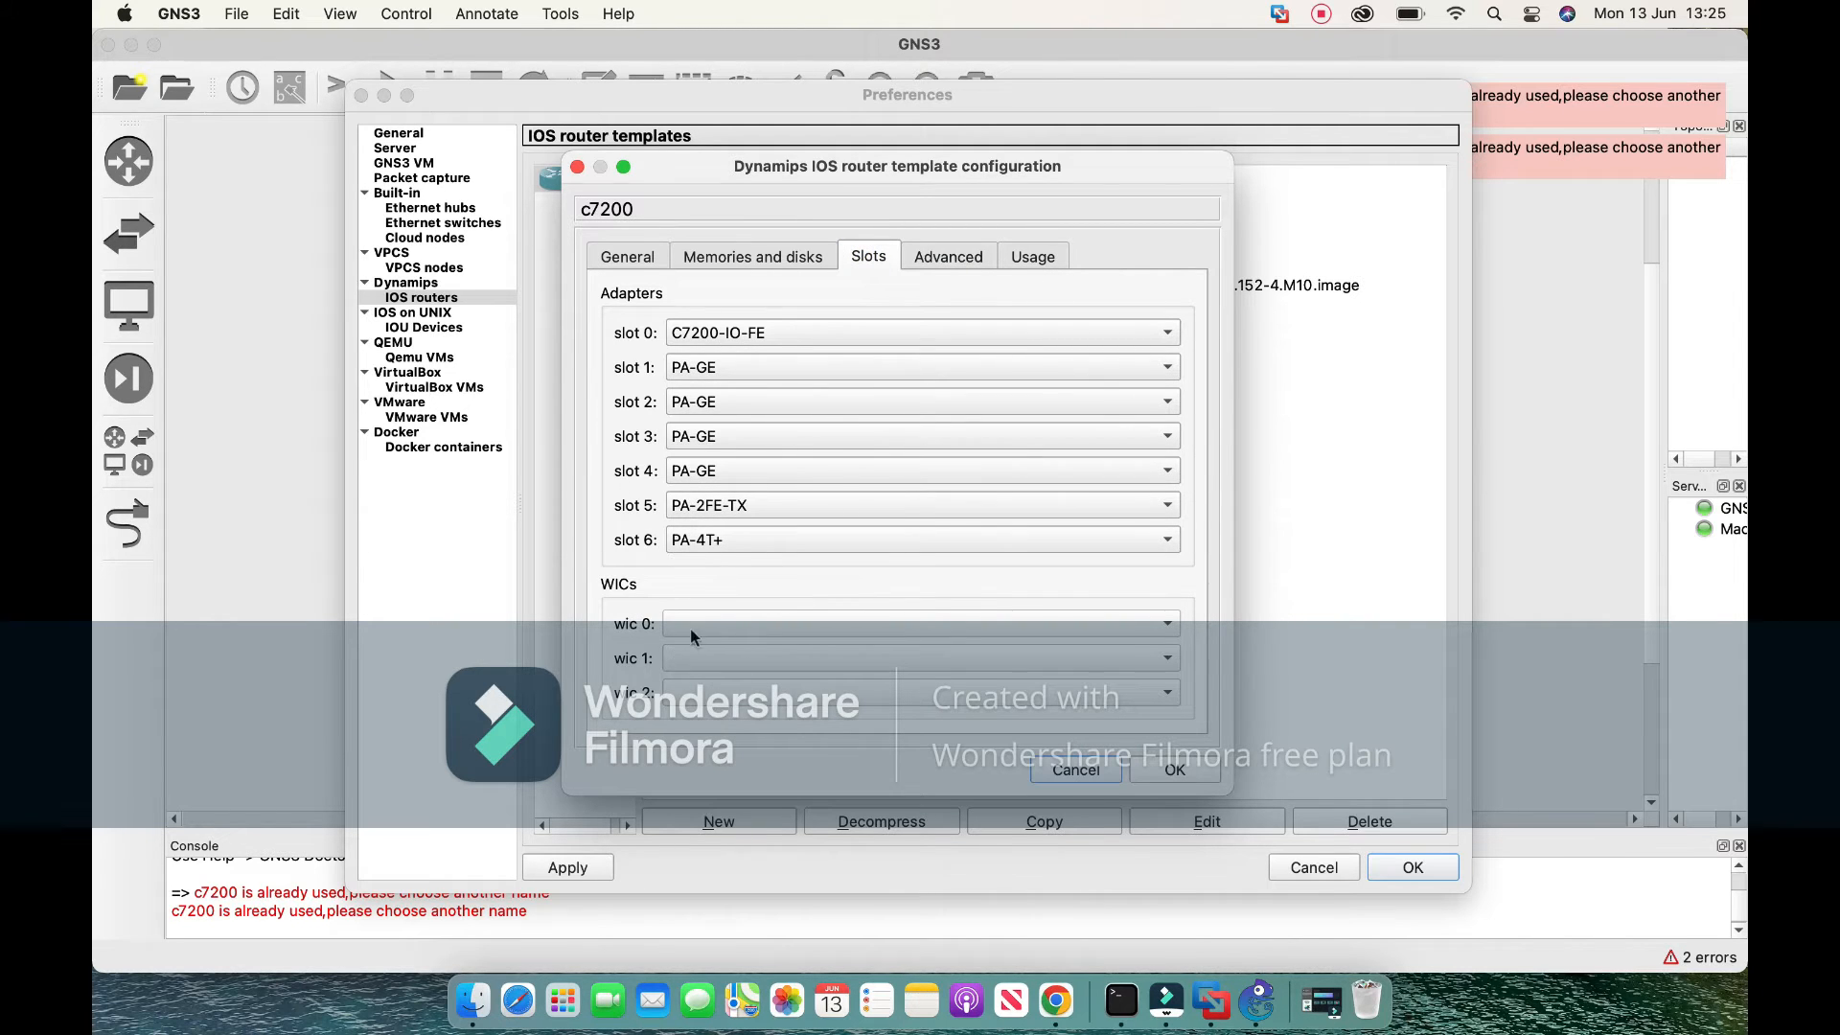
pyautogui.click(742, 256)
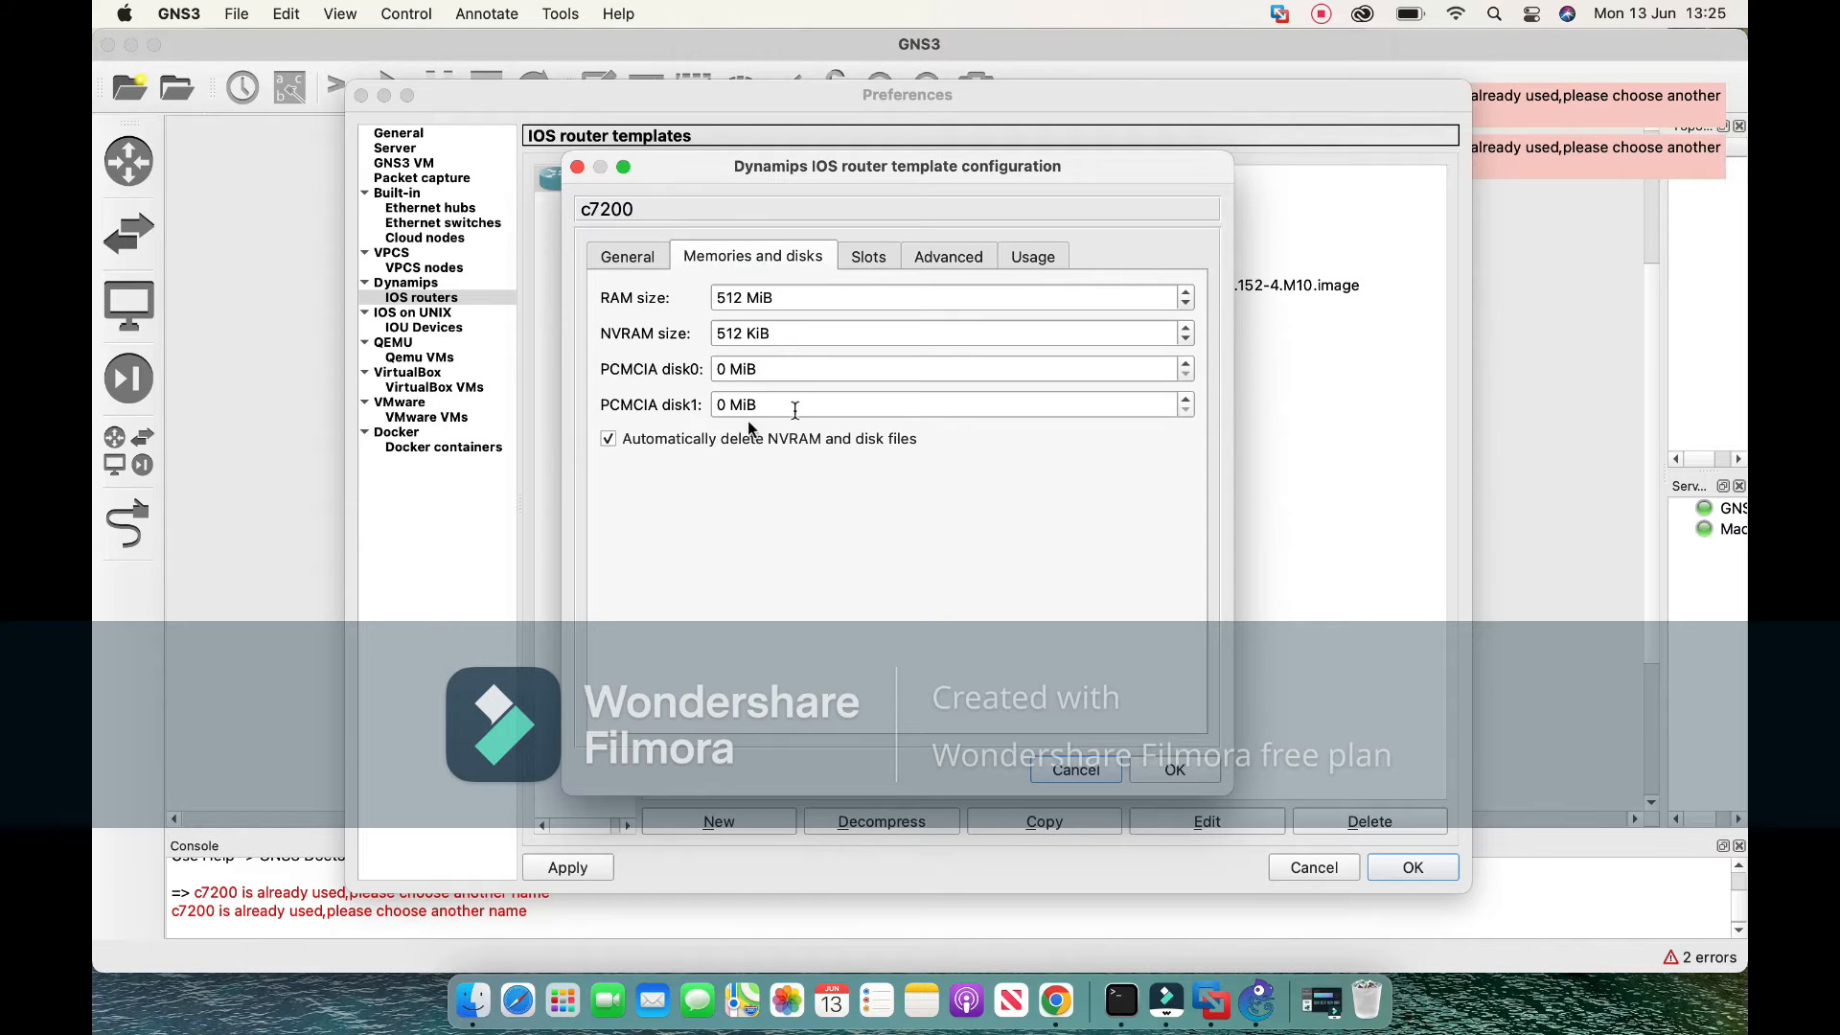
pyautogui.click(618, 258)
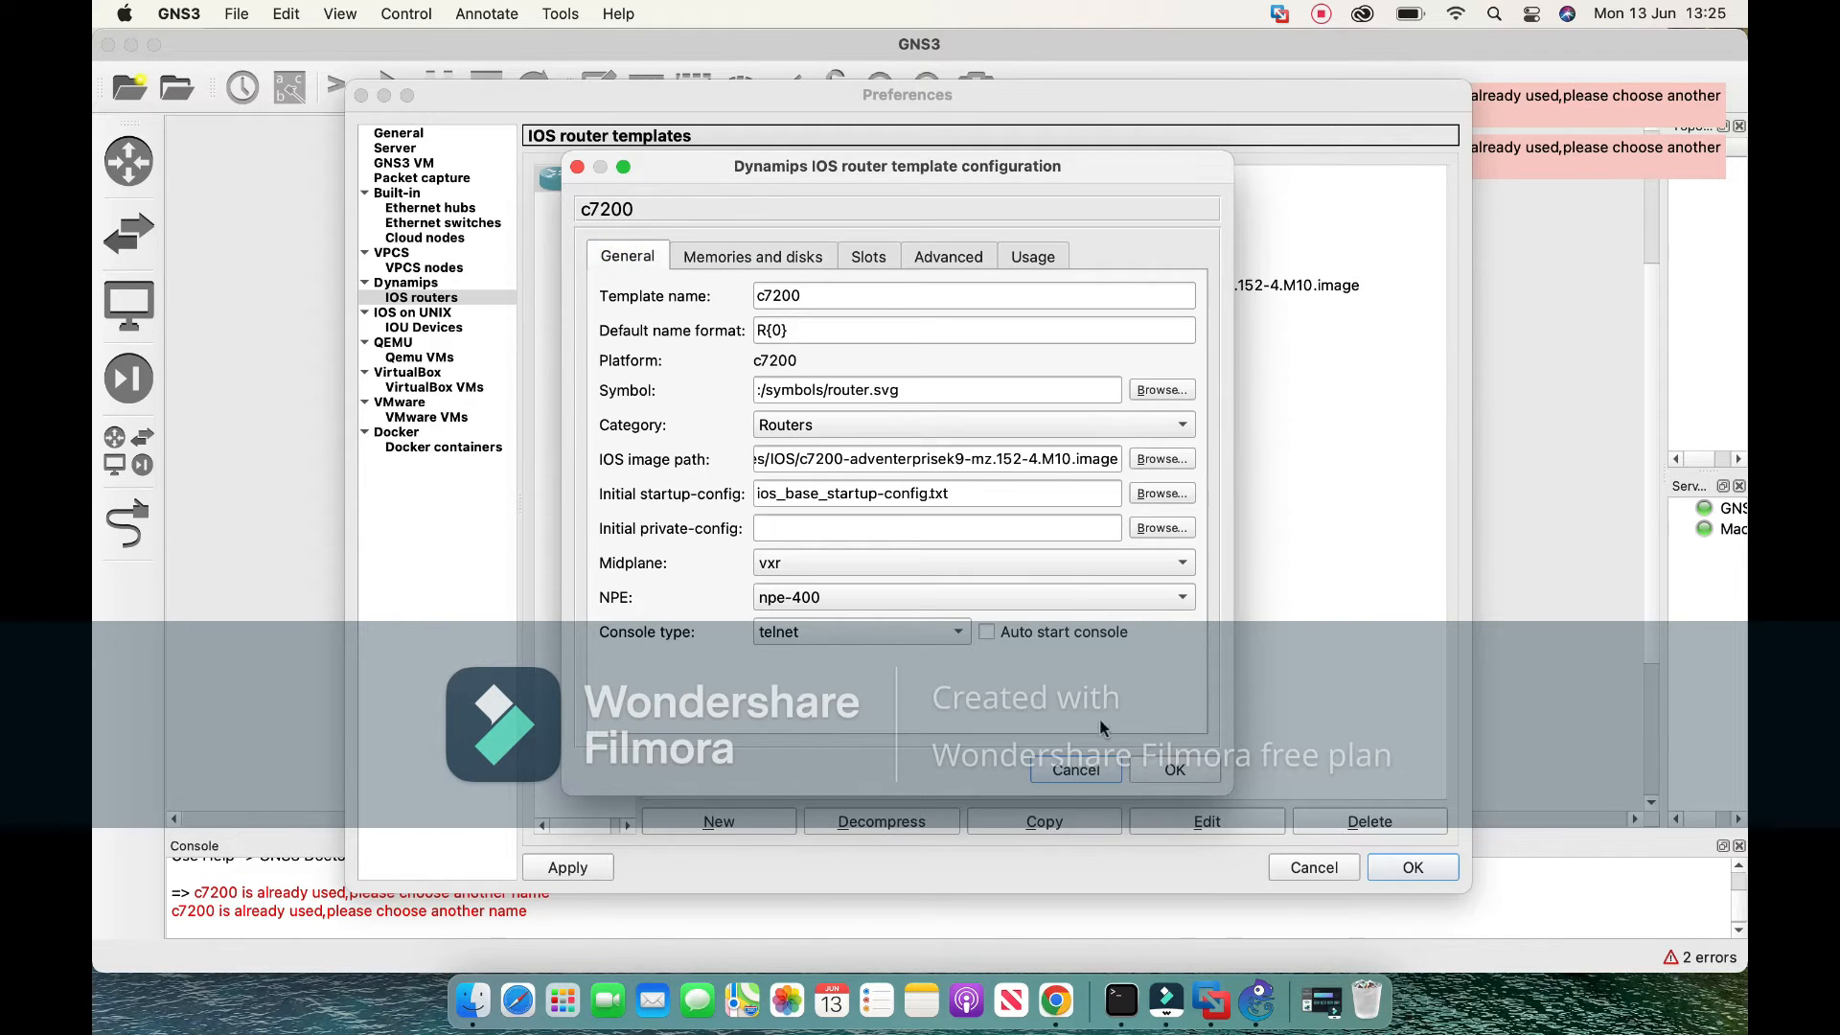
pyautogui.click(1089, 774)
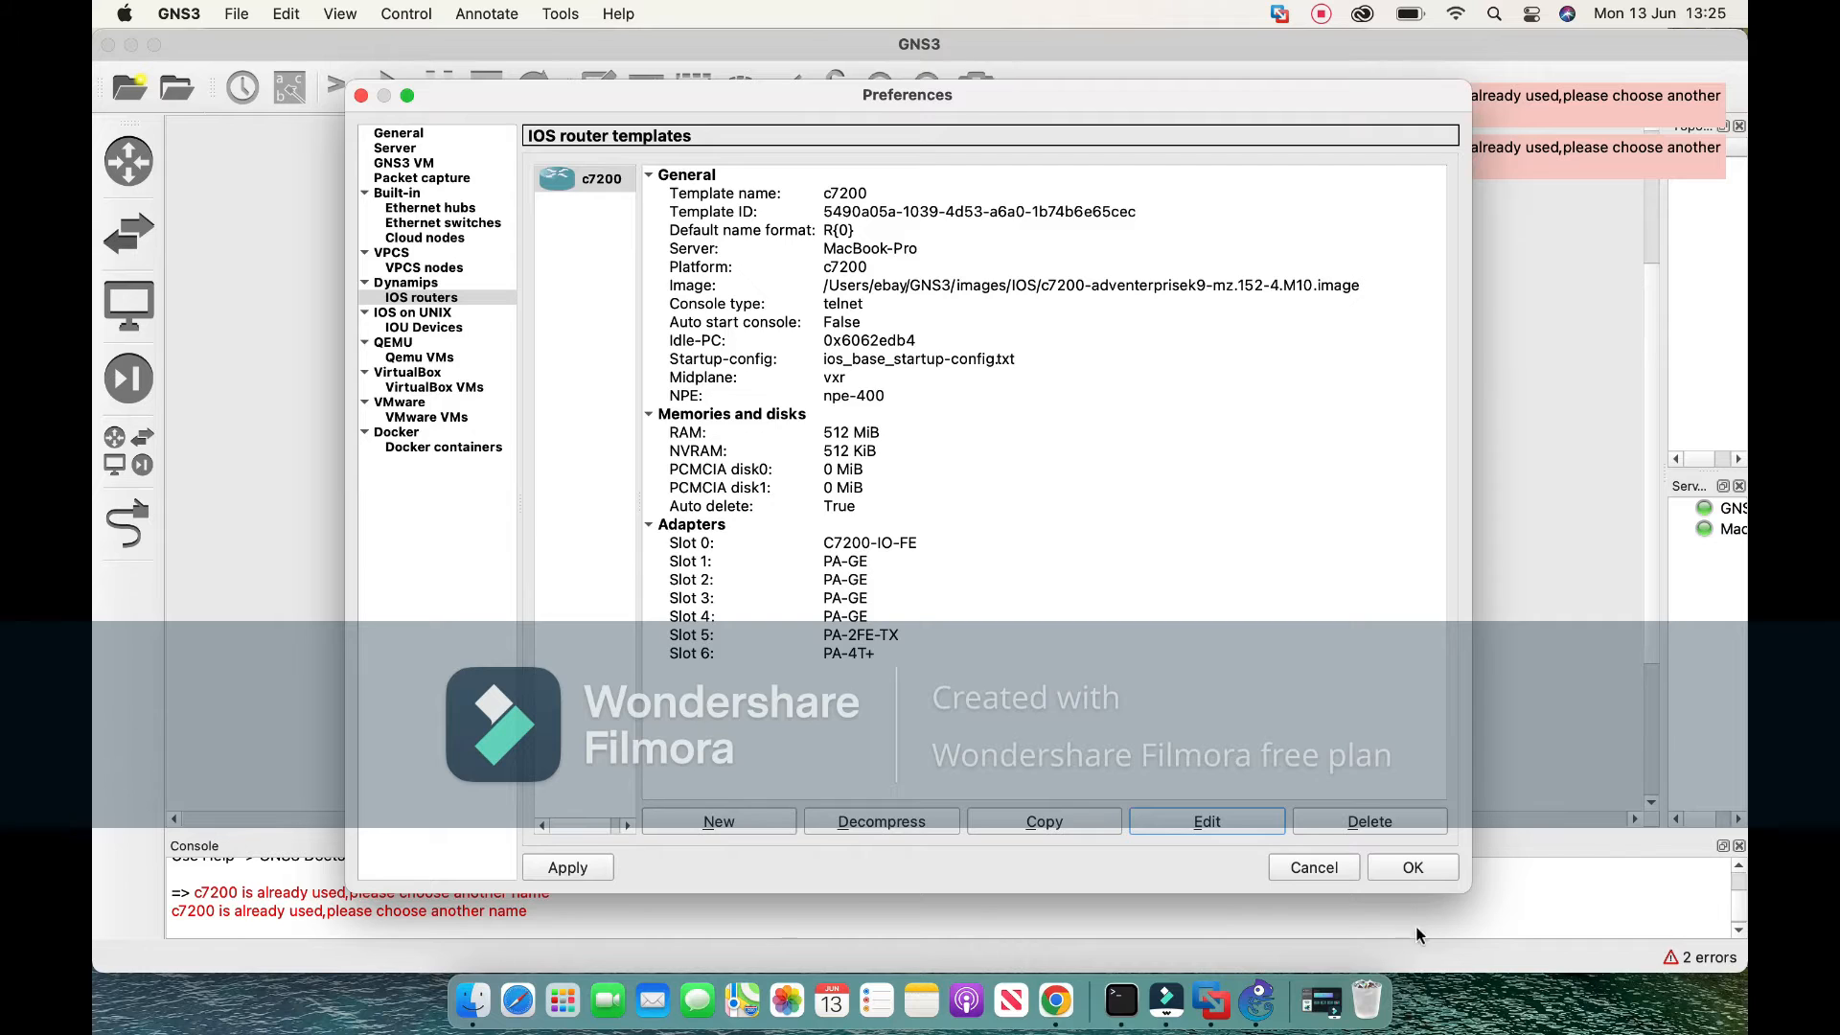
# Accept the preferences, show the available routers, and create a new project named test gns3.
pyautogui.click(1428, 867)
pyautogui.click(128, 161)
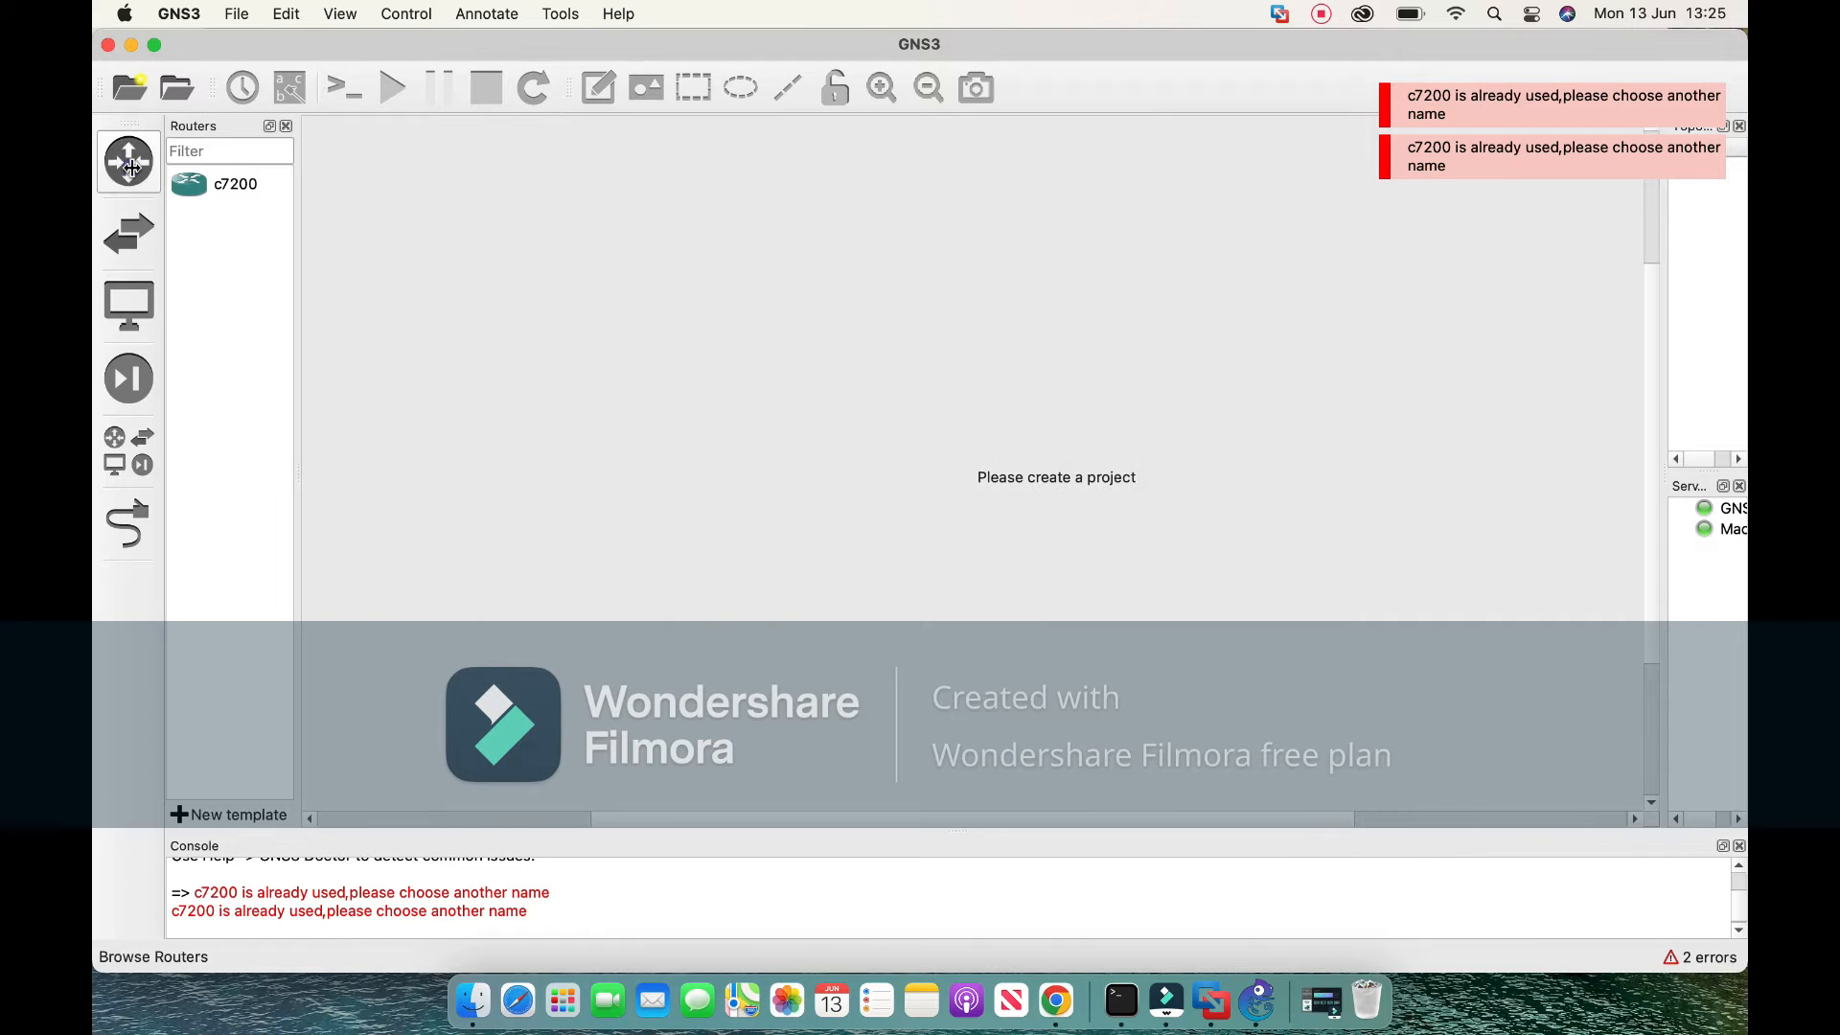
pyautogui.click(175, 91)
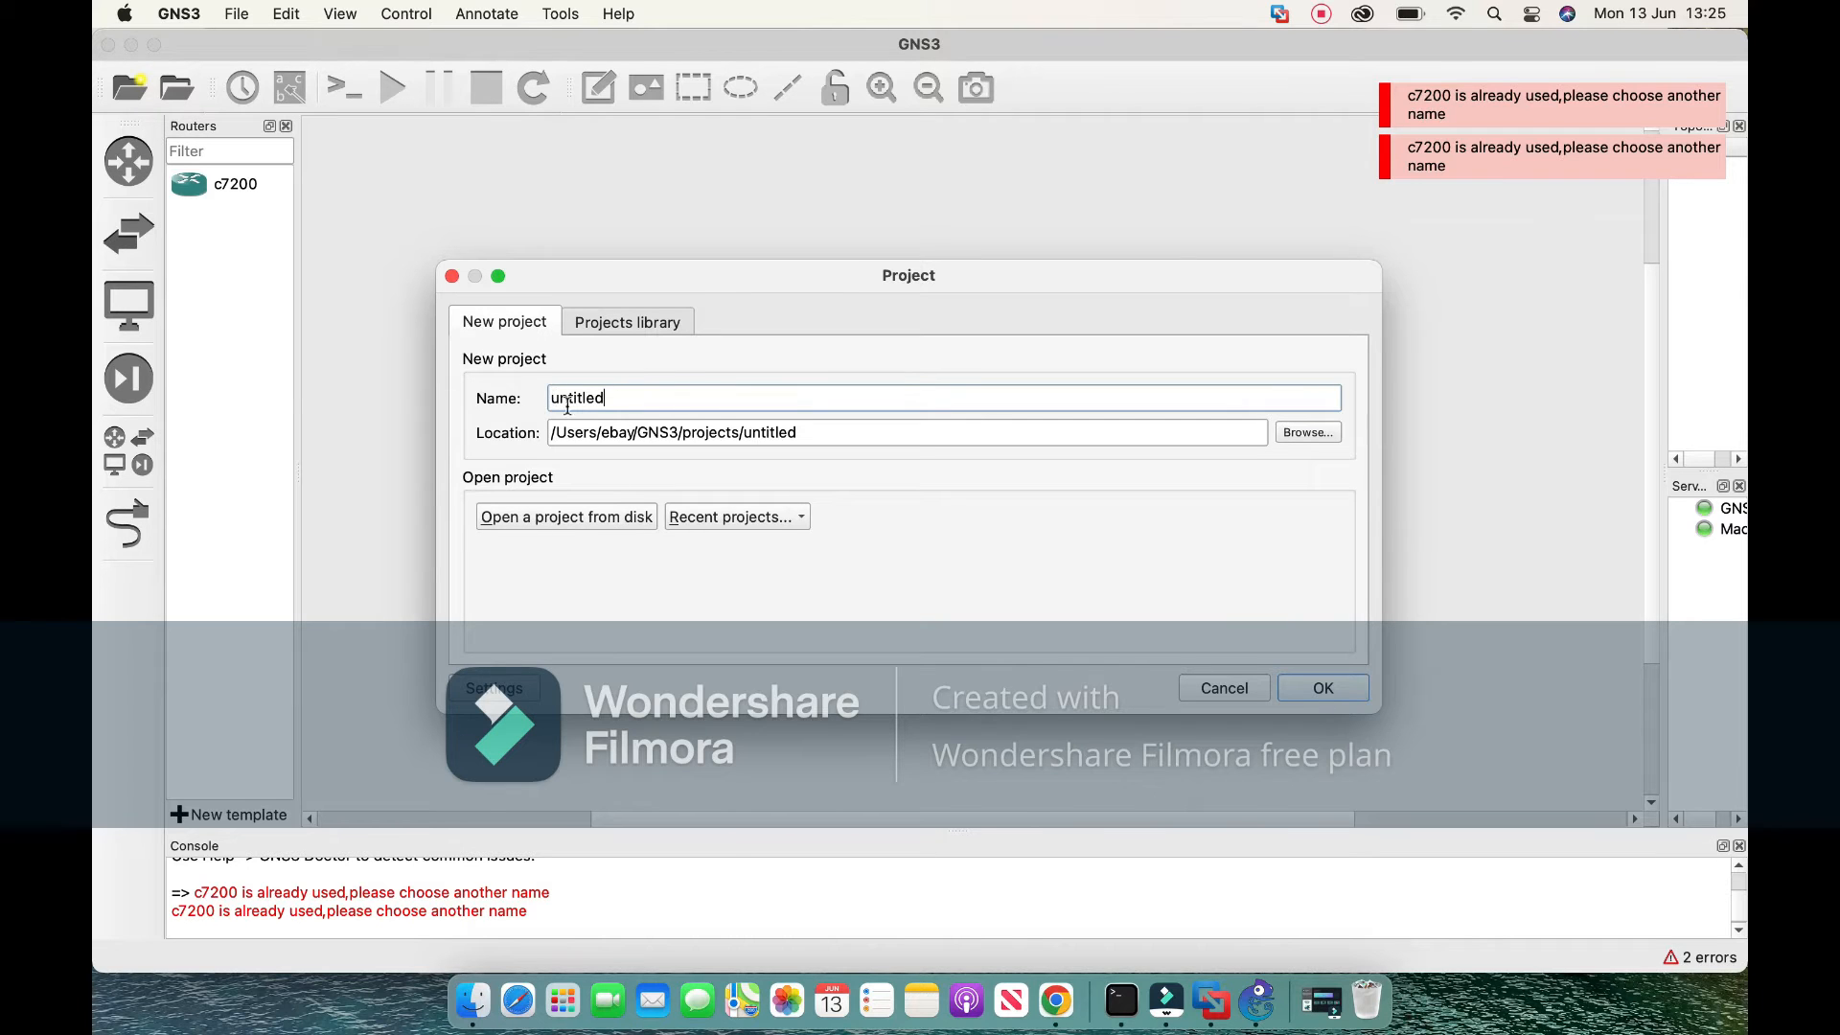
pyautogui.moveTo(607, 401); pyautogui.dragTo(495, 379)
pyautogui.write('test gns3')
pyautogui.click(1322, 686)
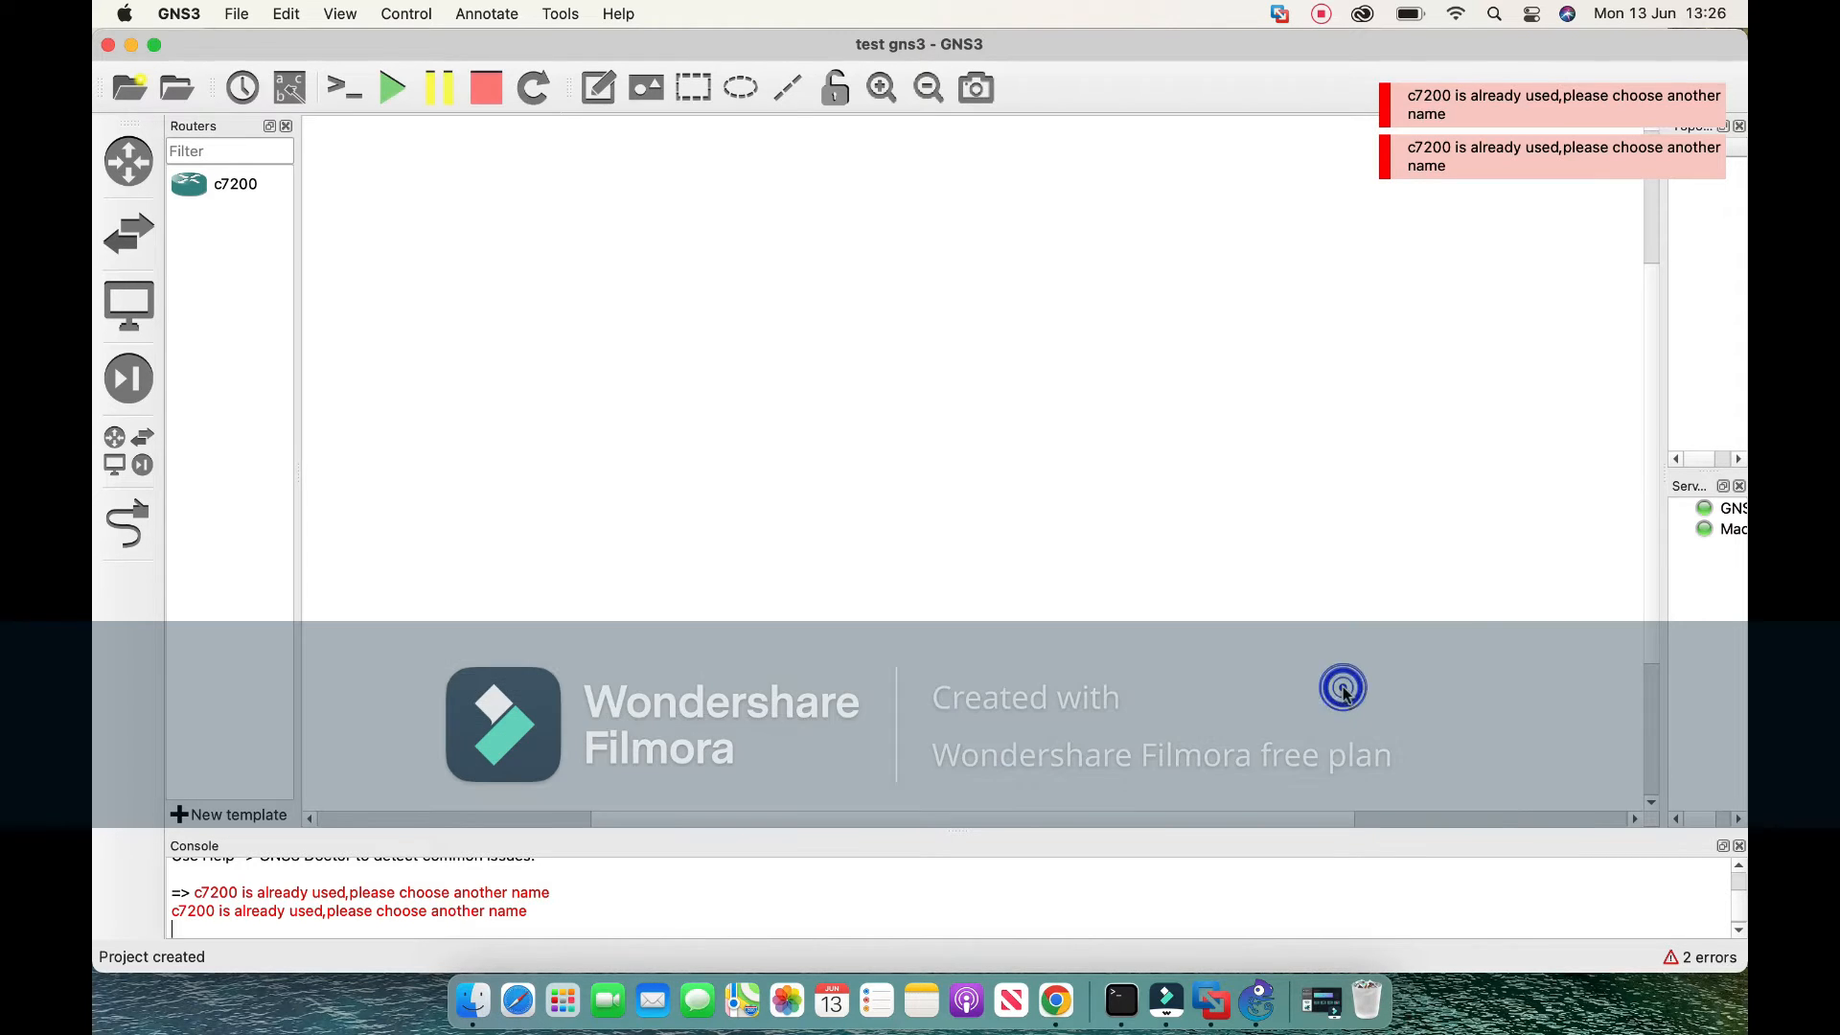
# Place a c7200 router in the middle of the empty workspace and start it.
pyautogui.click(1360, 168)
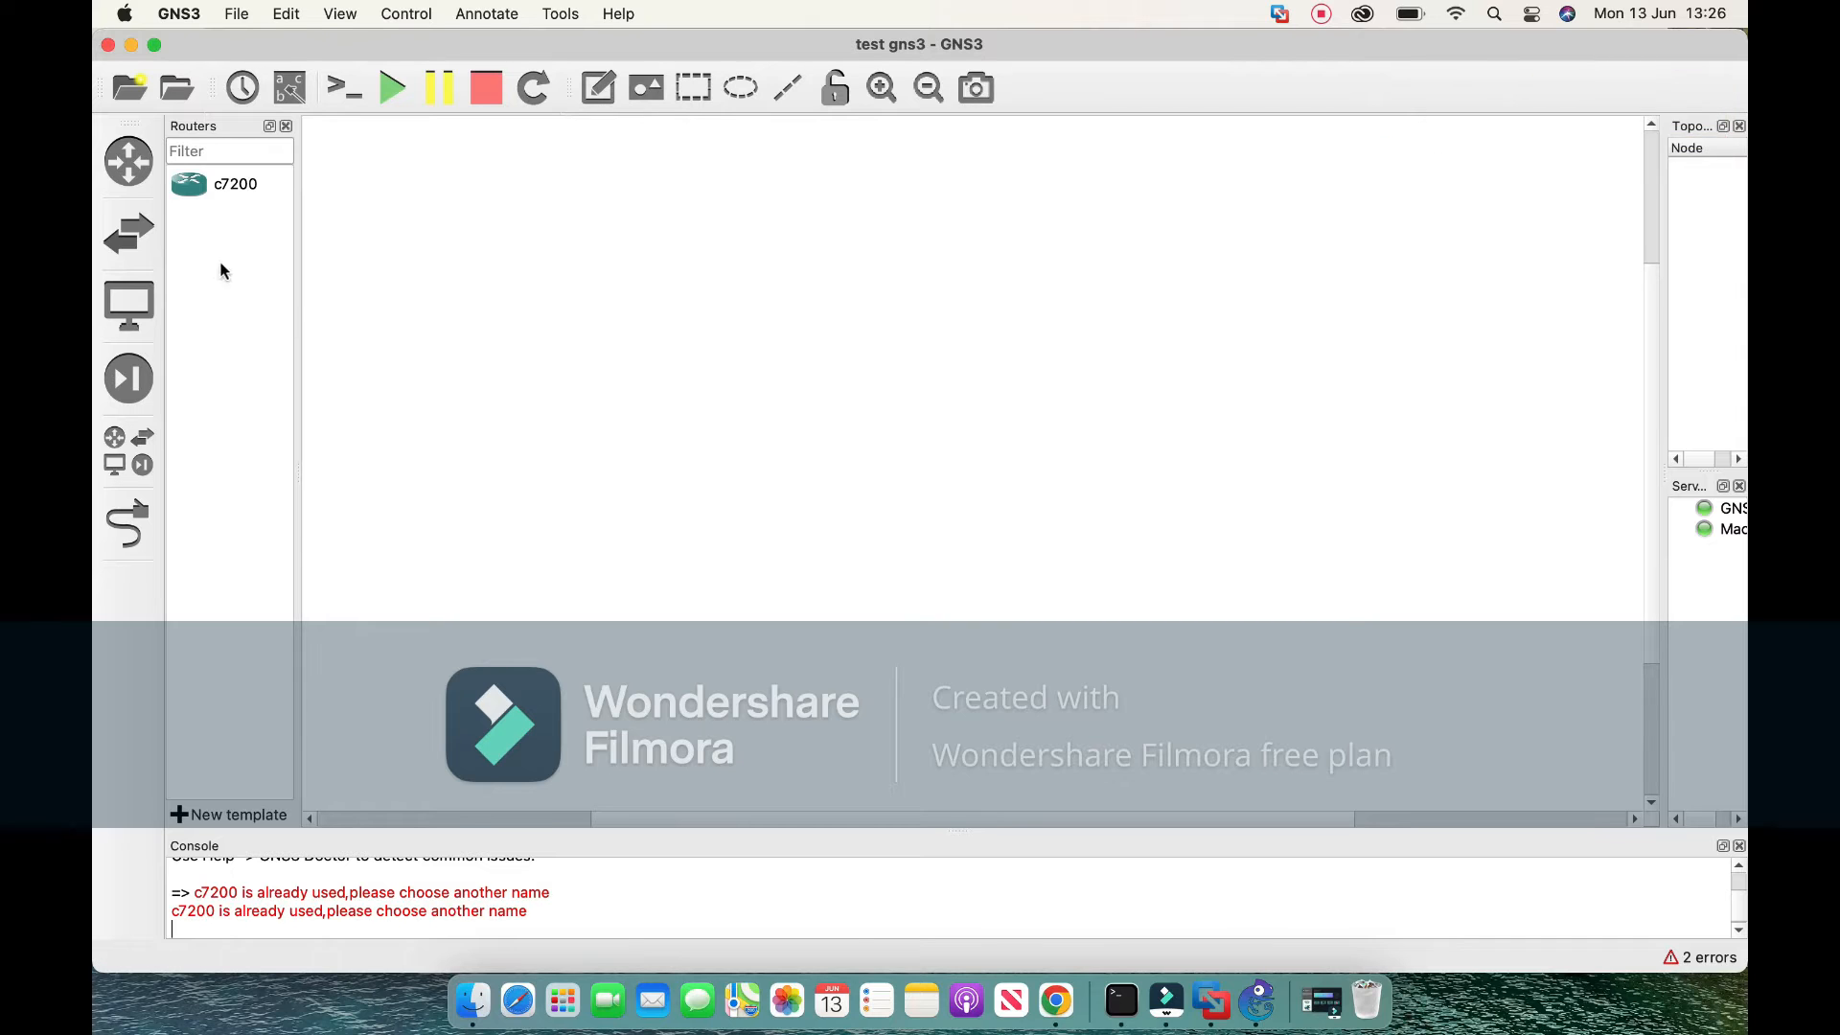
pyautogui.moveTo(227, 183); pyautogui.dragTo(762, 436)
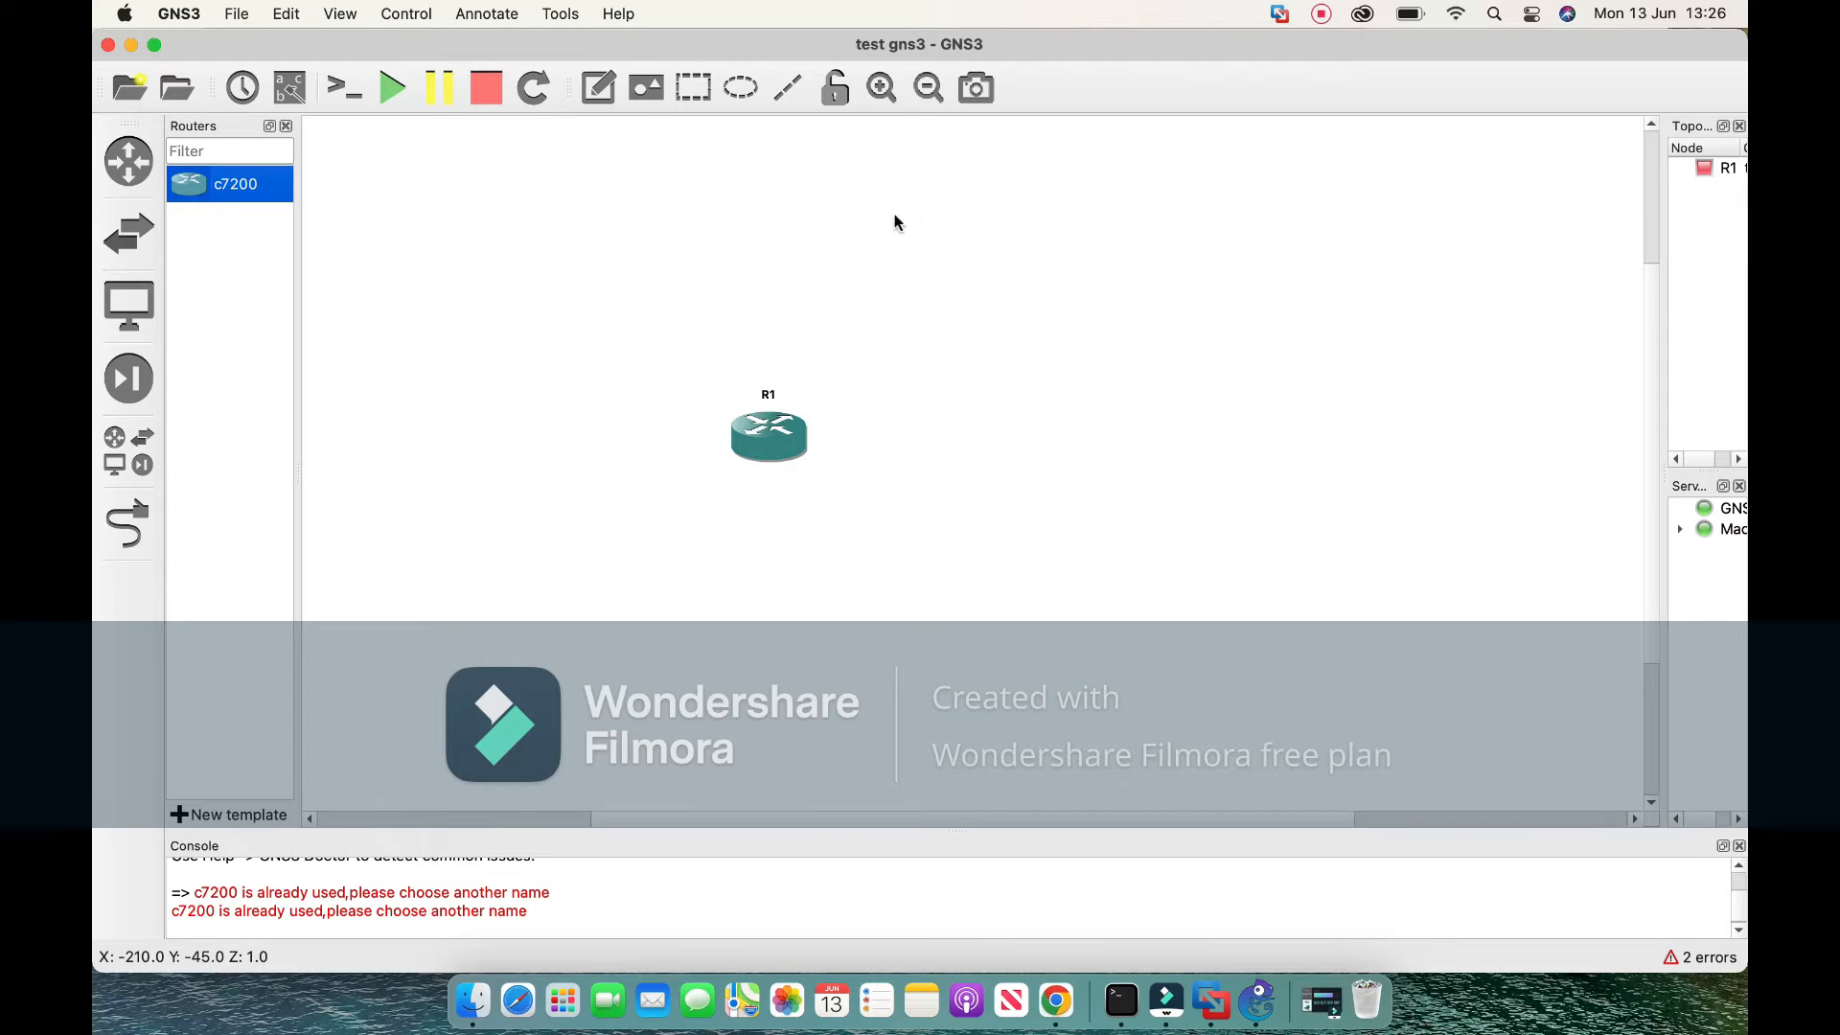
pyautogui.doubleClick(776, 451)
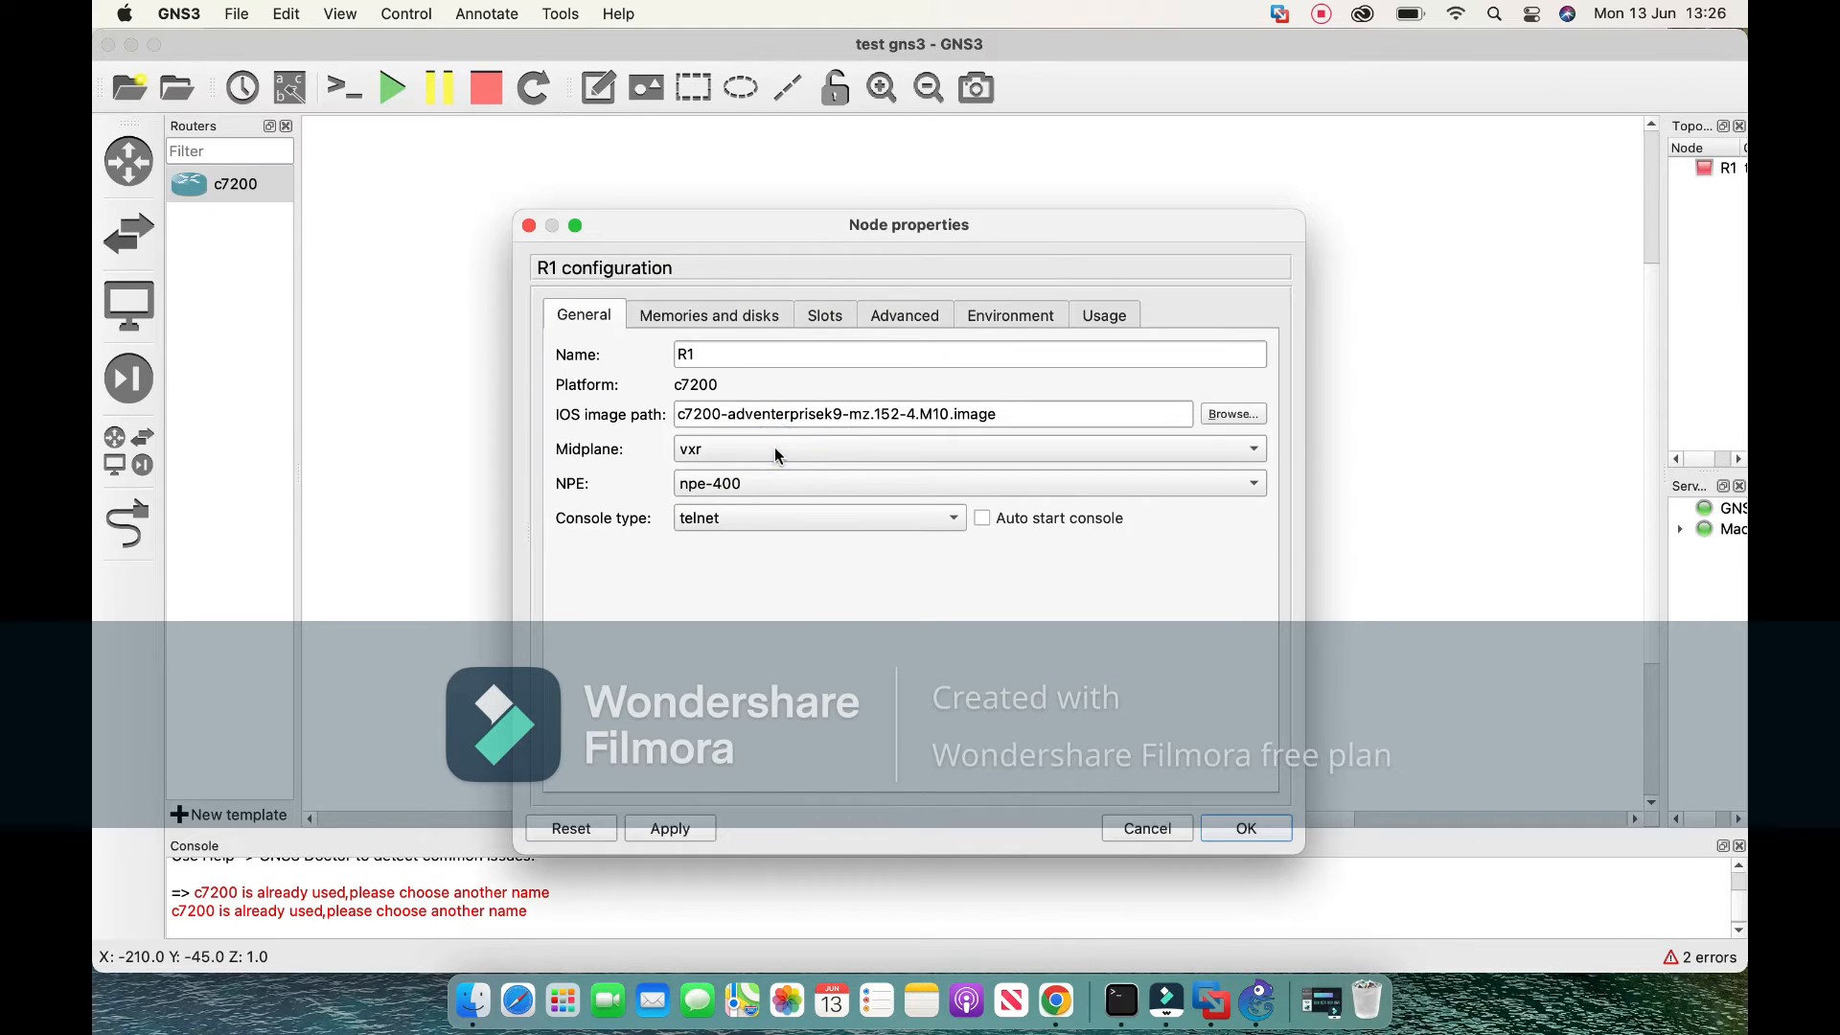
pyautogui.click(1170, 824)
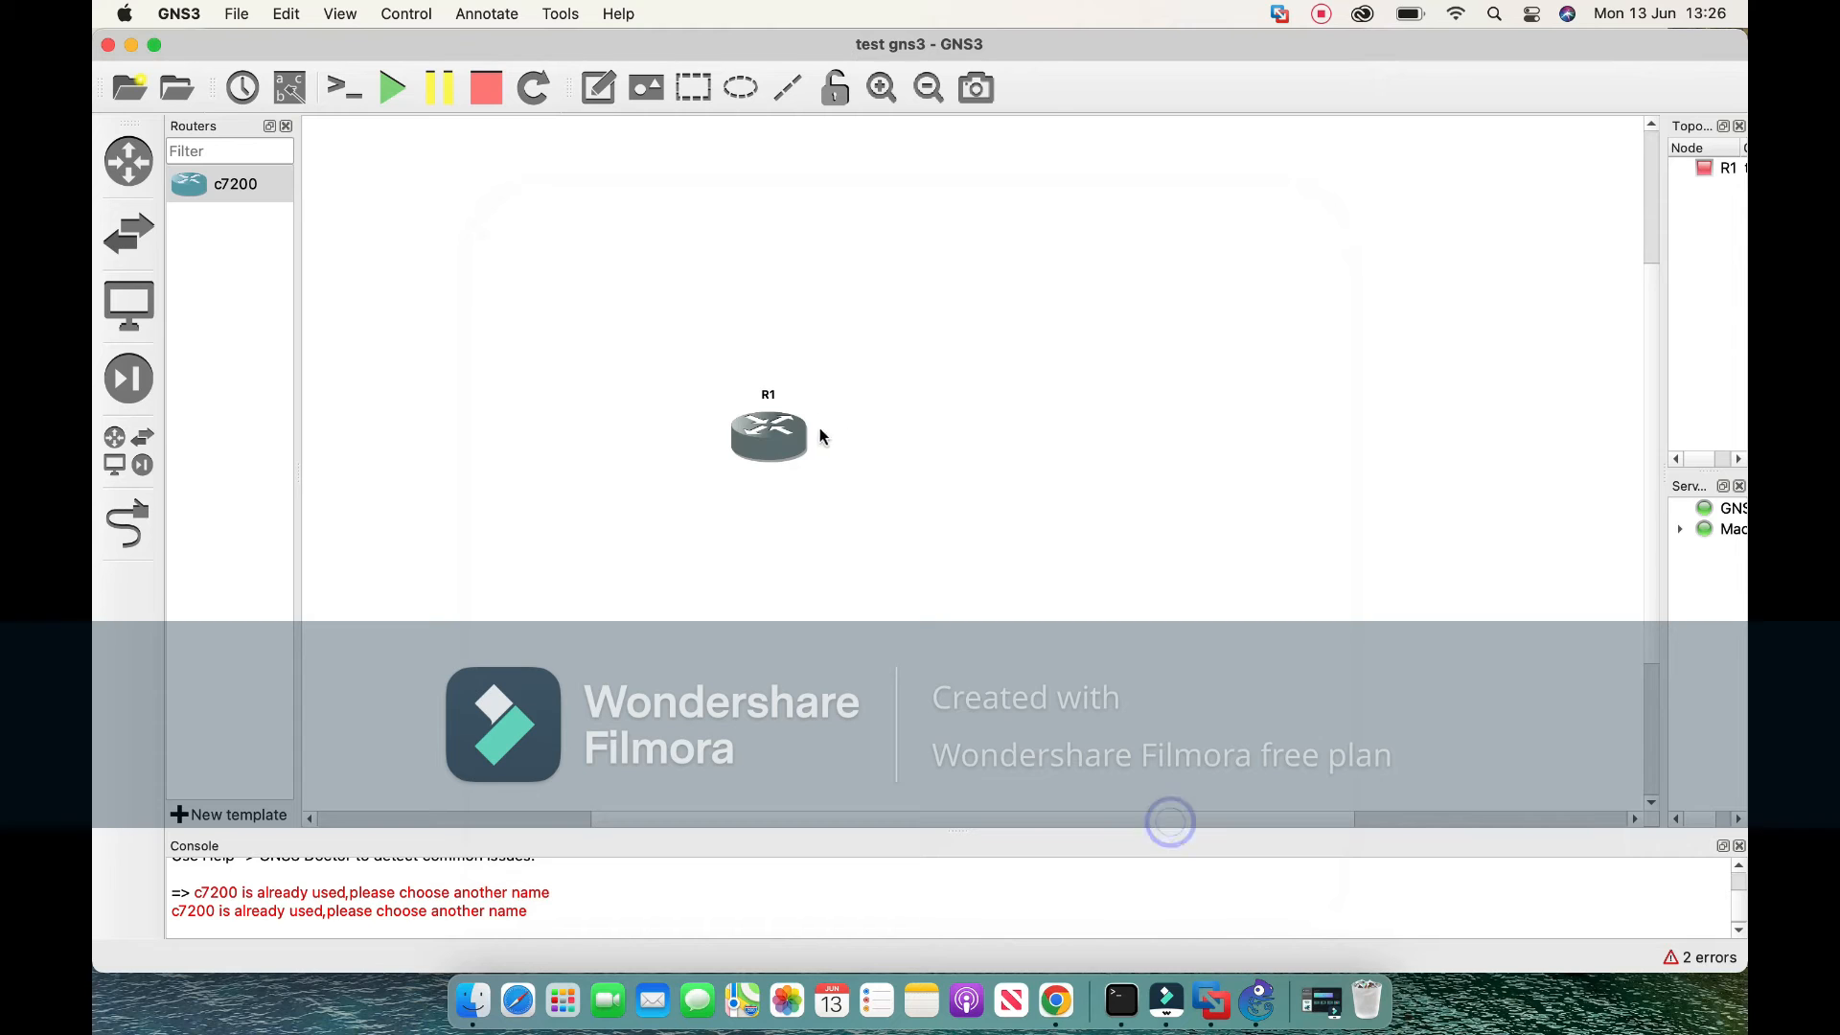
pyautogui.rightClick(773, 440)
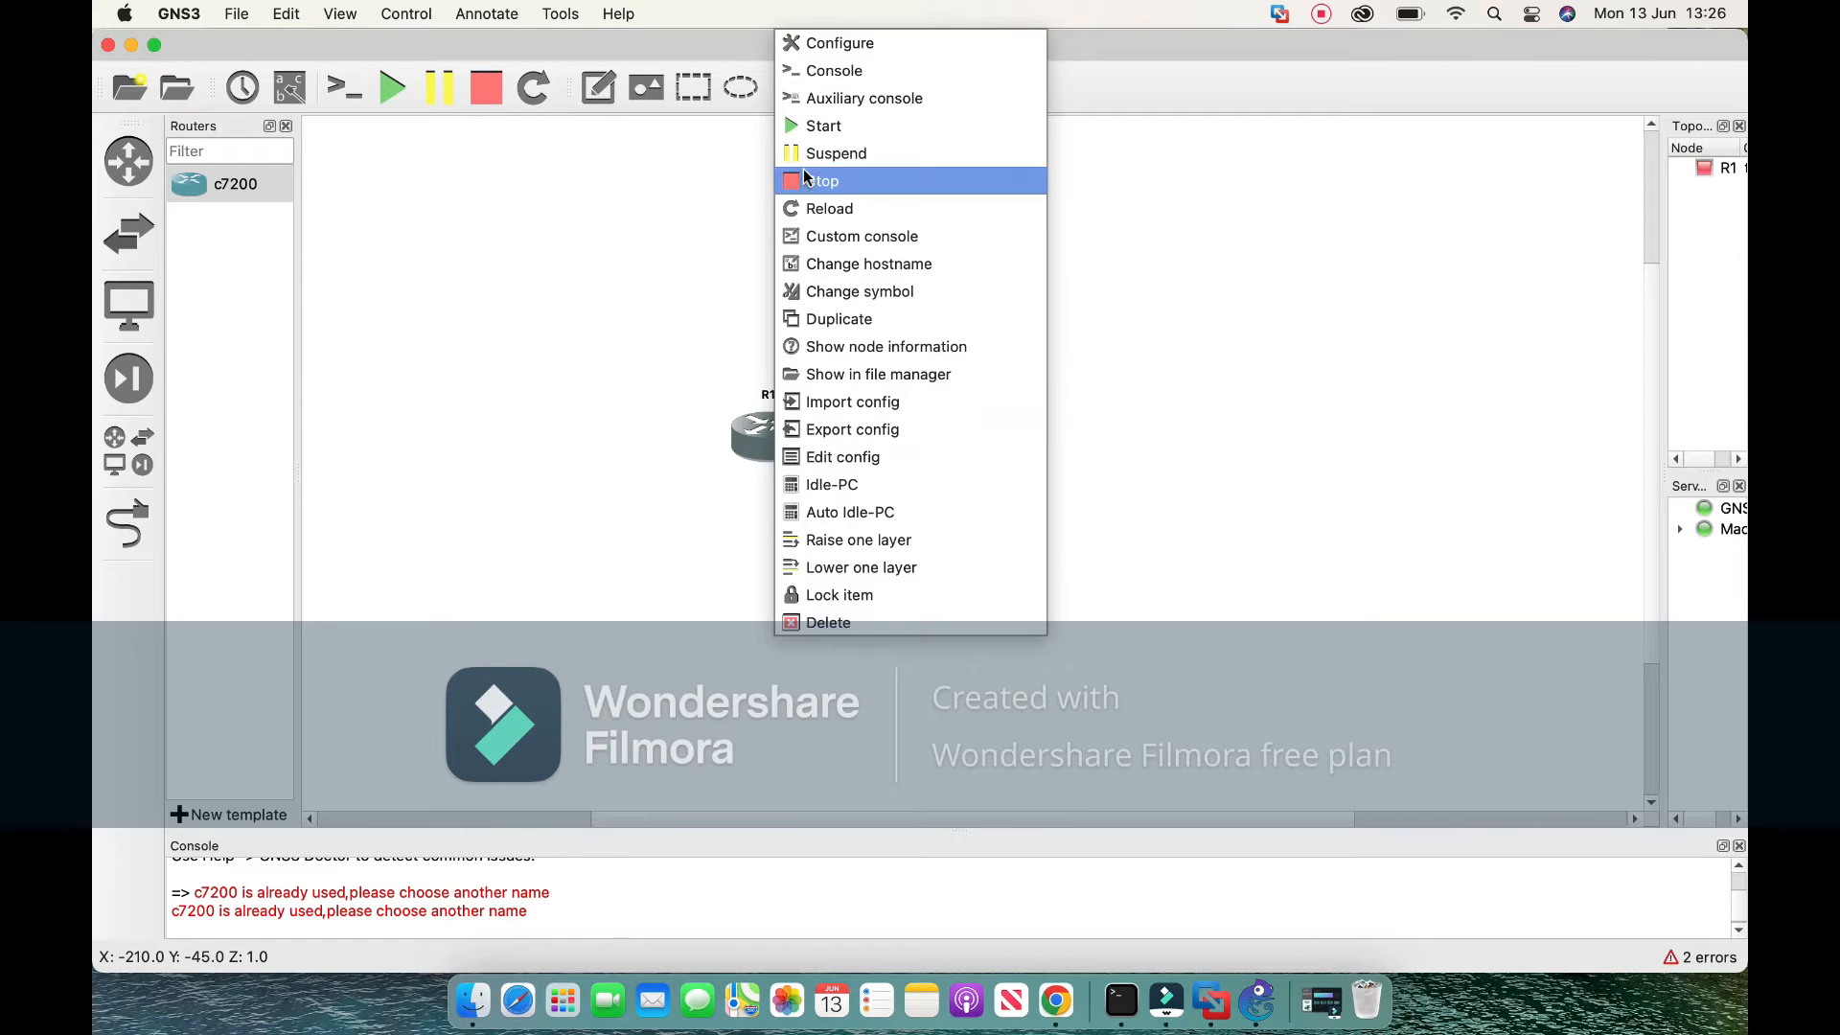
pyautogui.click(830, 125)
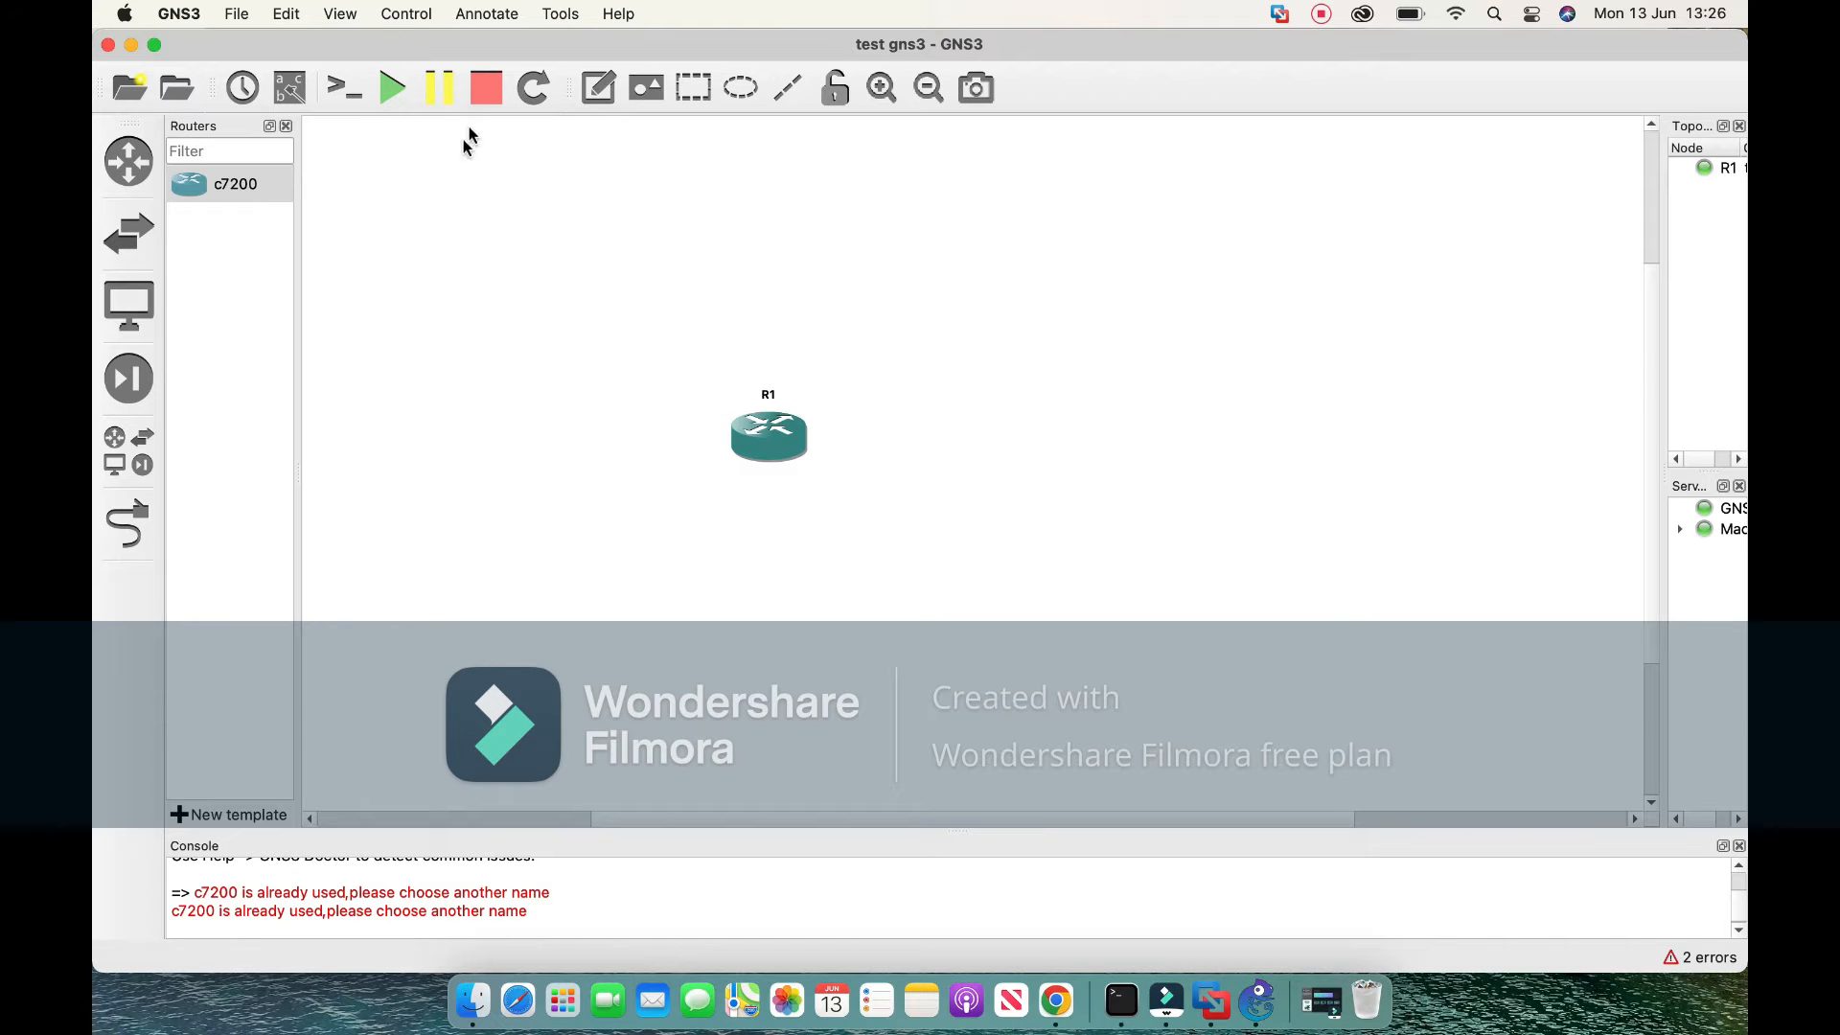
# Stop all nodes in the project and confirm the operation.
pyautogui.click(486, 89)
pyautogui.click(953, 532)
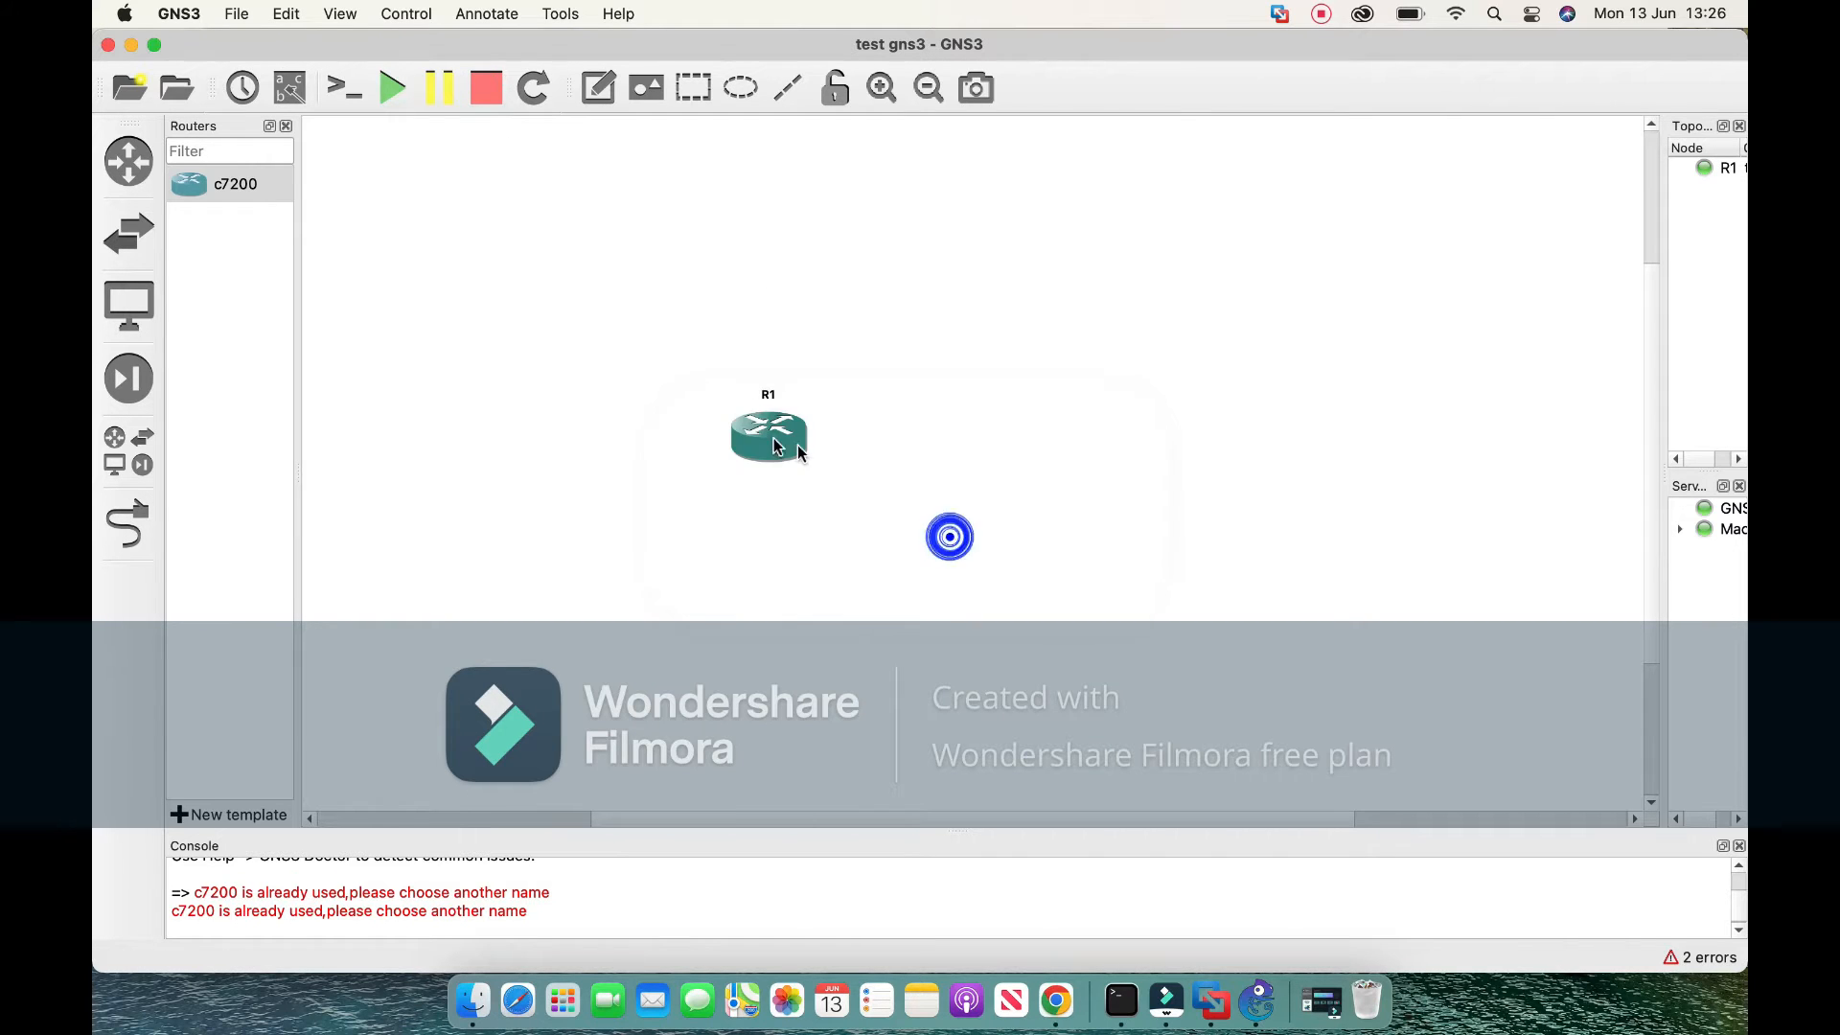
pyautogui.click(489, 91)
pyautogui.click(1074, 534)
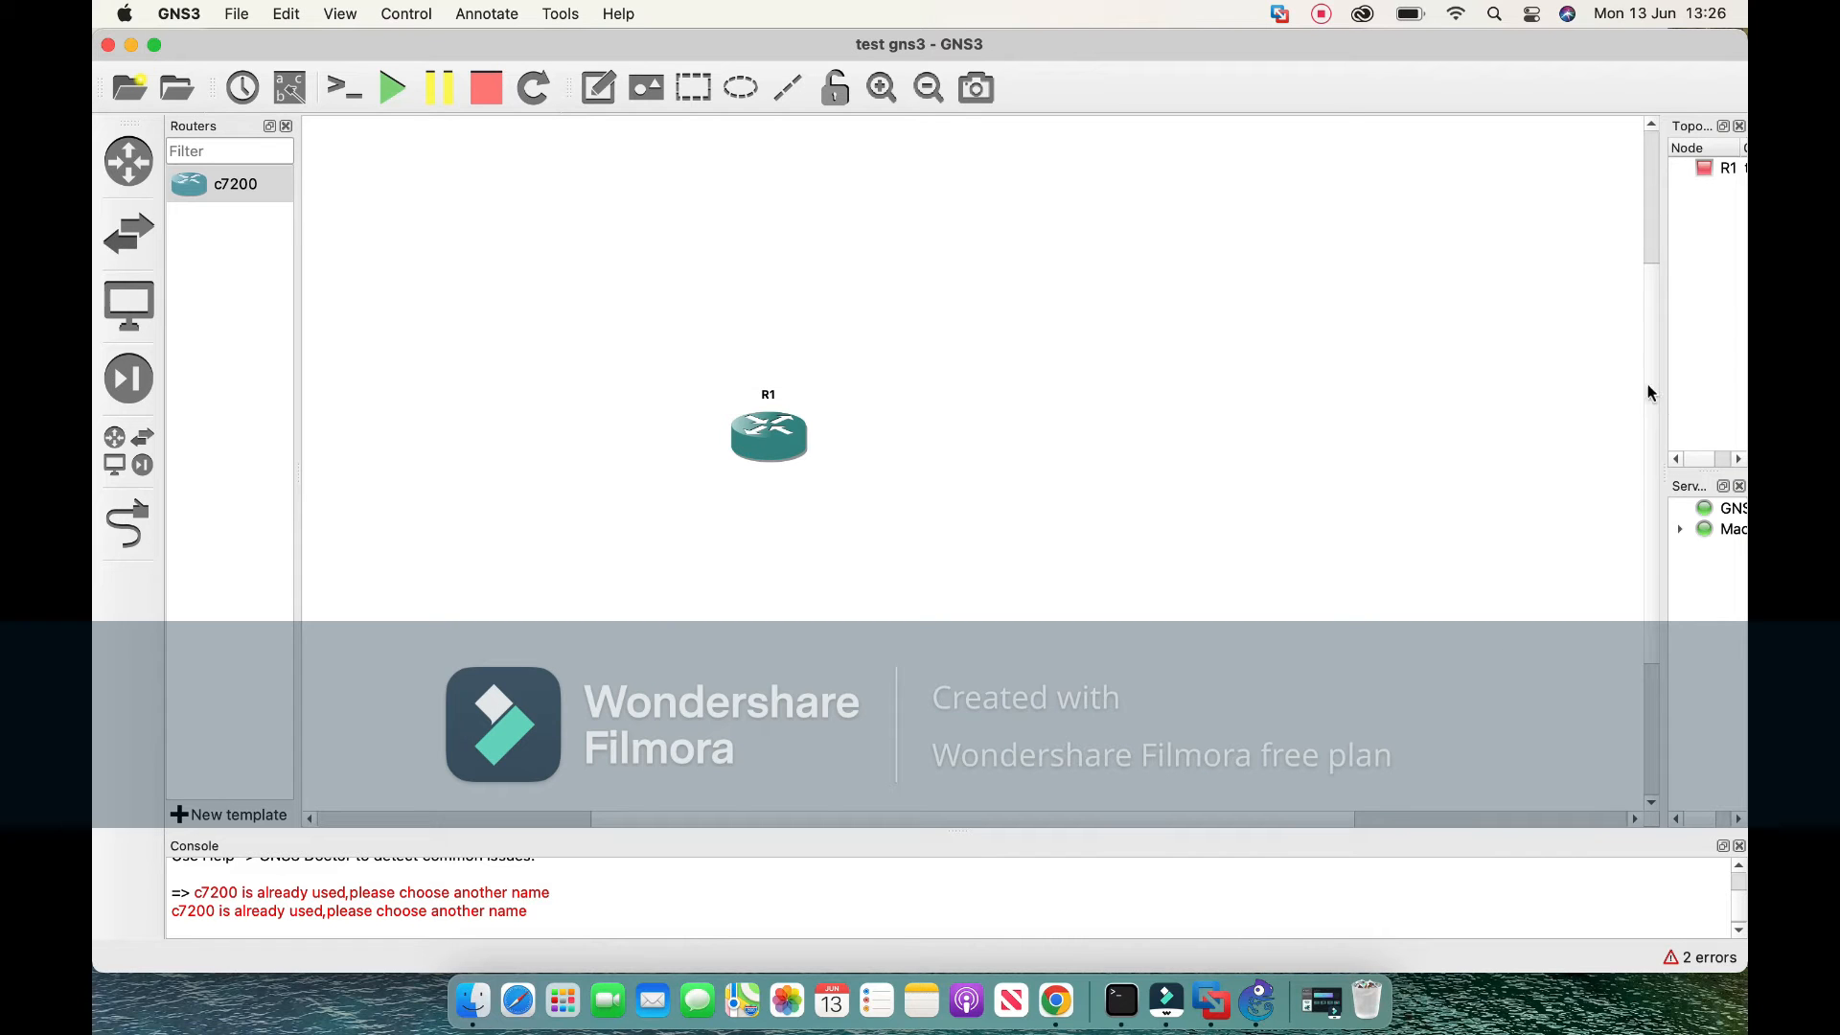
# Widen the Topology Summary and Servers Summary area, and start all nodes in the project.
pyautogui.moveTo(1659, 250); pyautogui.dragTo(1521, 249)
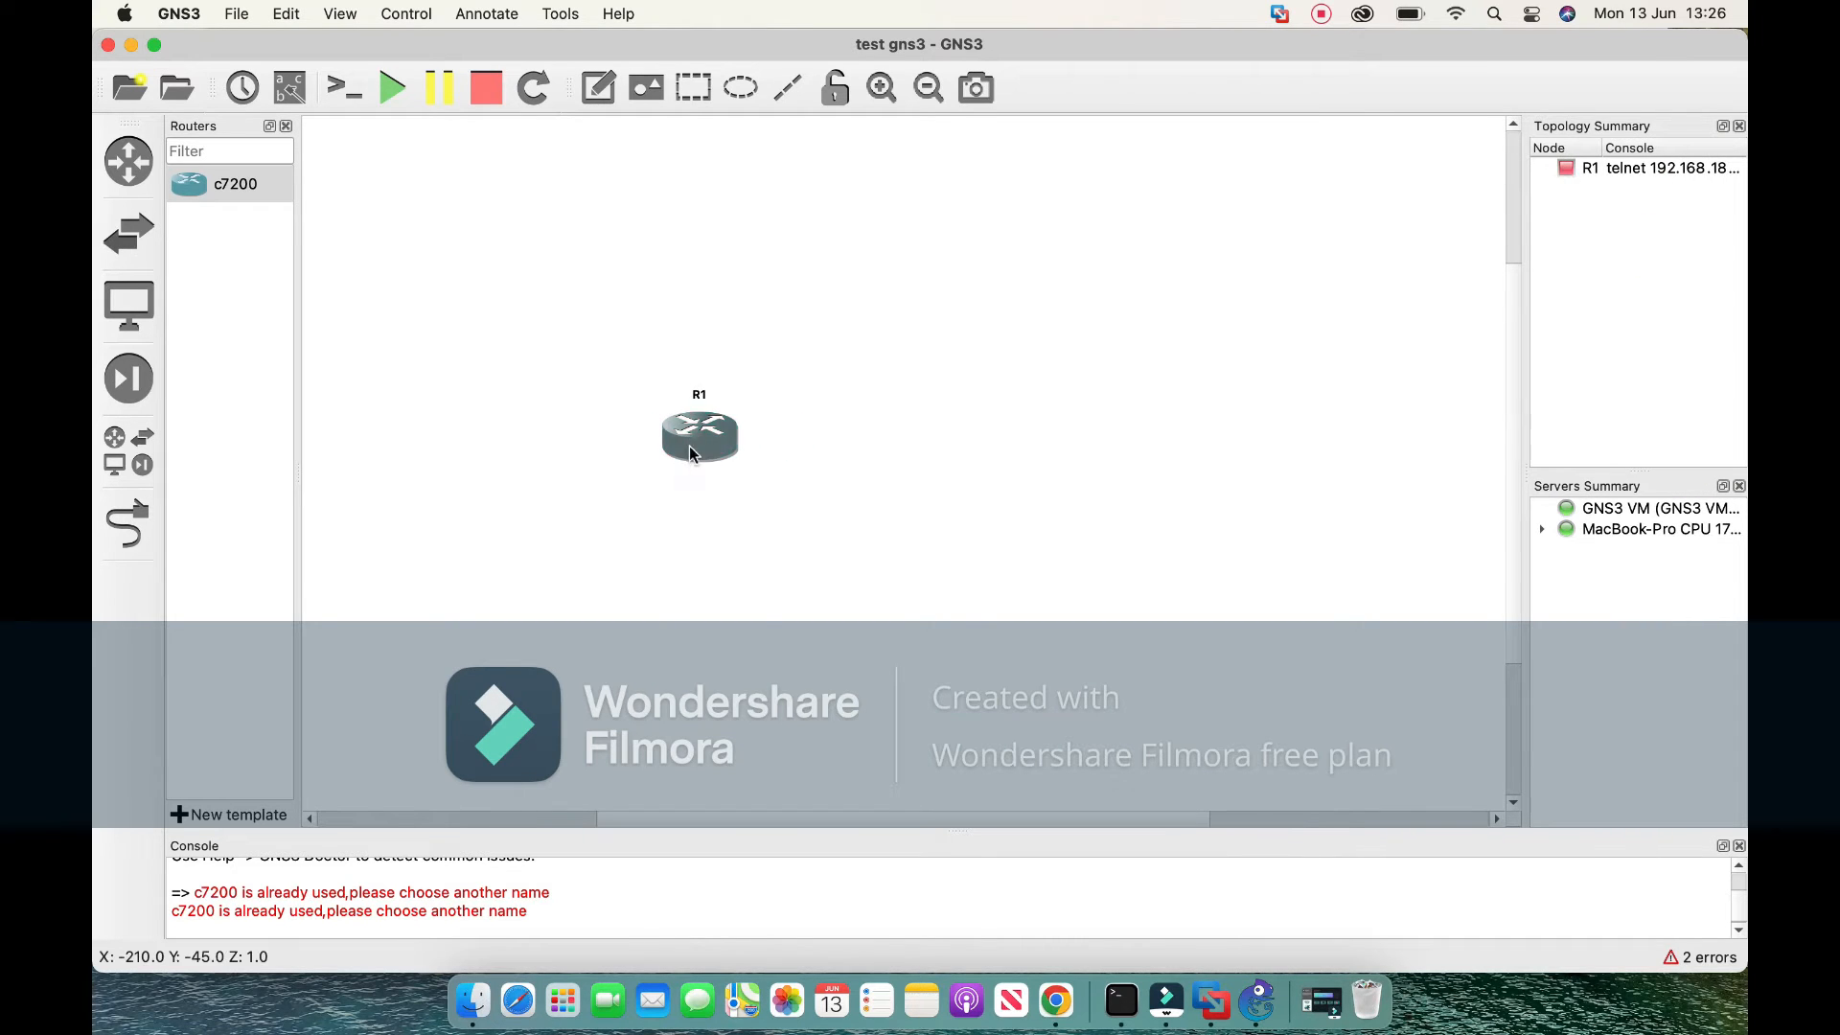
pyautogui.rightClick(682, 428)
pyautogui.click(521, 272)
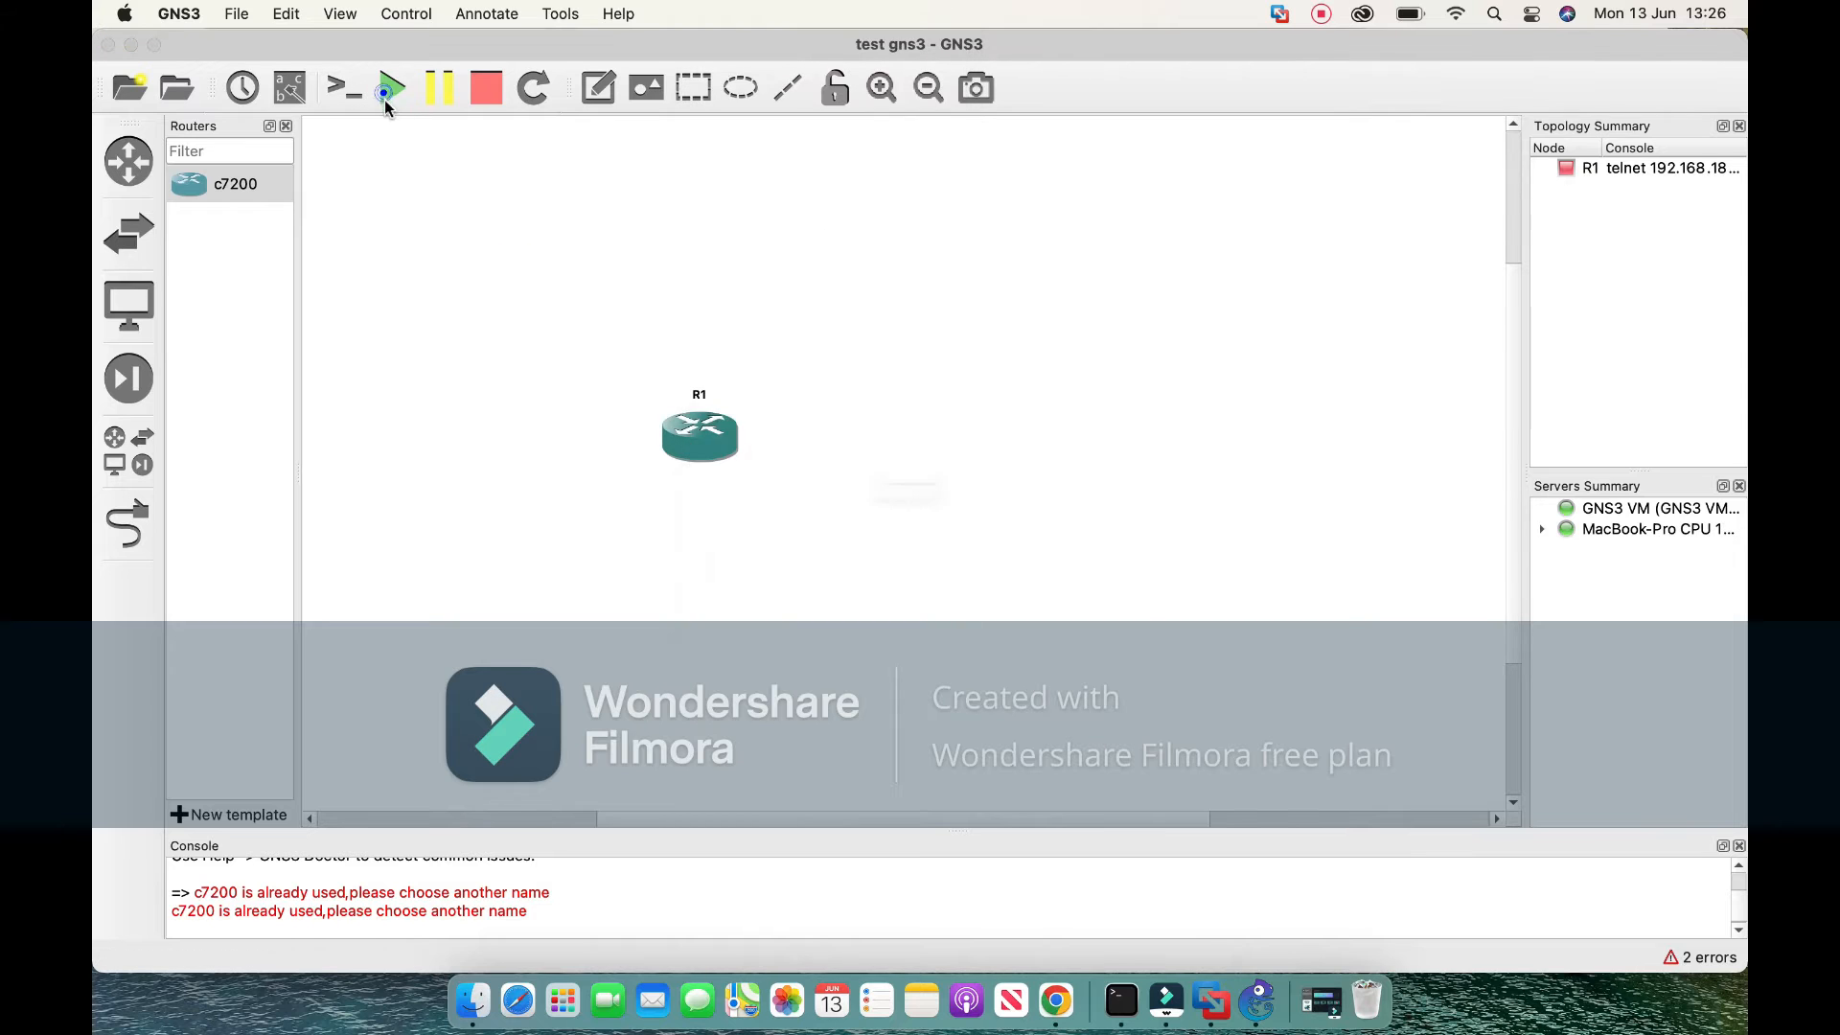
pyautogui.click(391, 89)
pyautogui.click(1037, 534)
# Try to open the console of the running router R1.
pyautogui.doubleClick(709, 447)
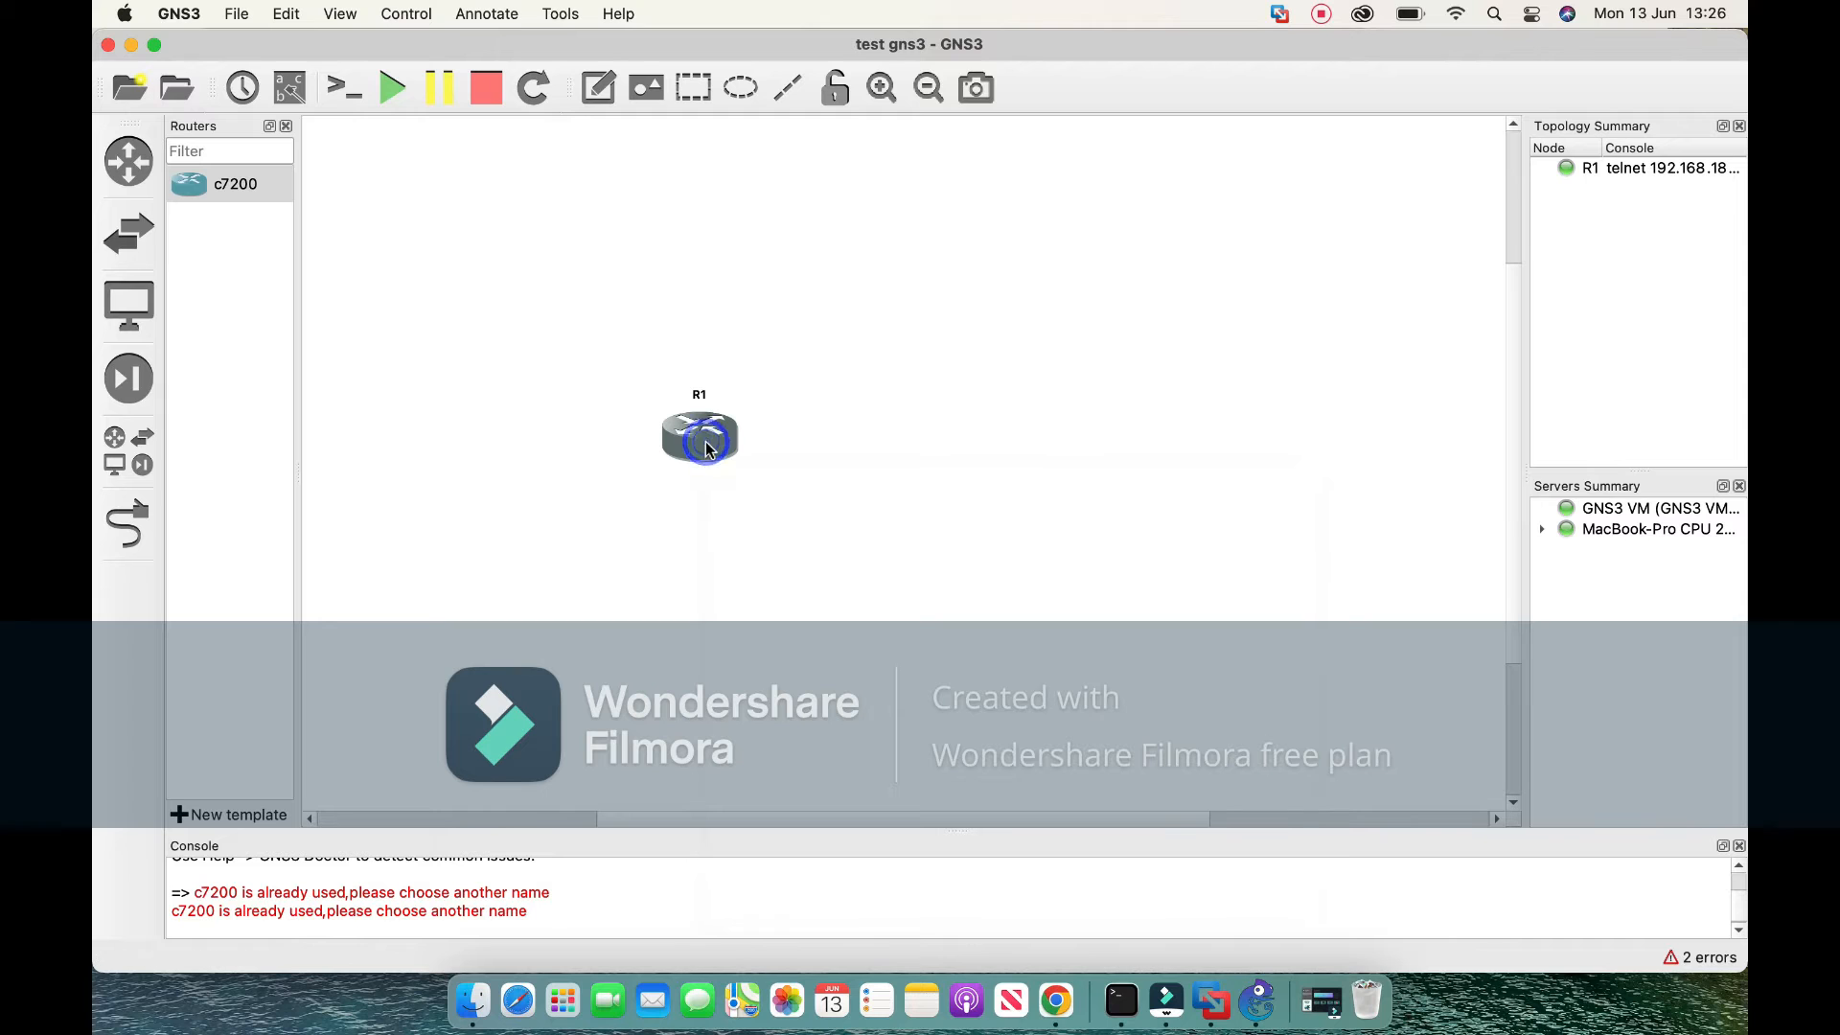
pyautogui.doubleClick(502, 910)
pyautogui.tripleClick(502, 910)
pyautogui.rightClick(717, 416)
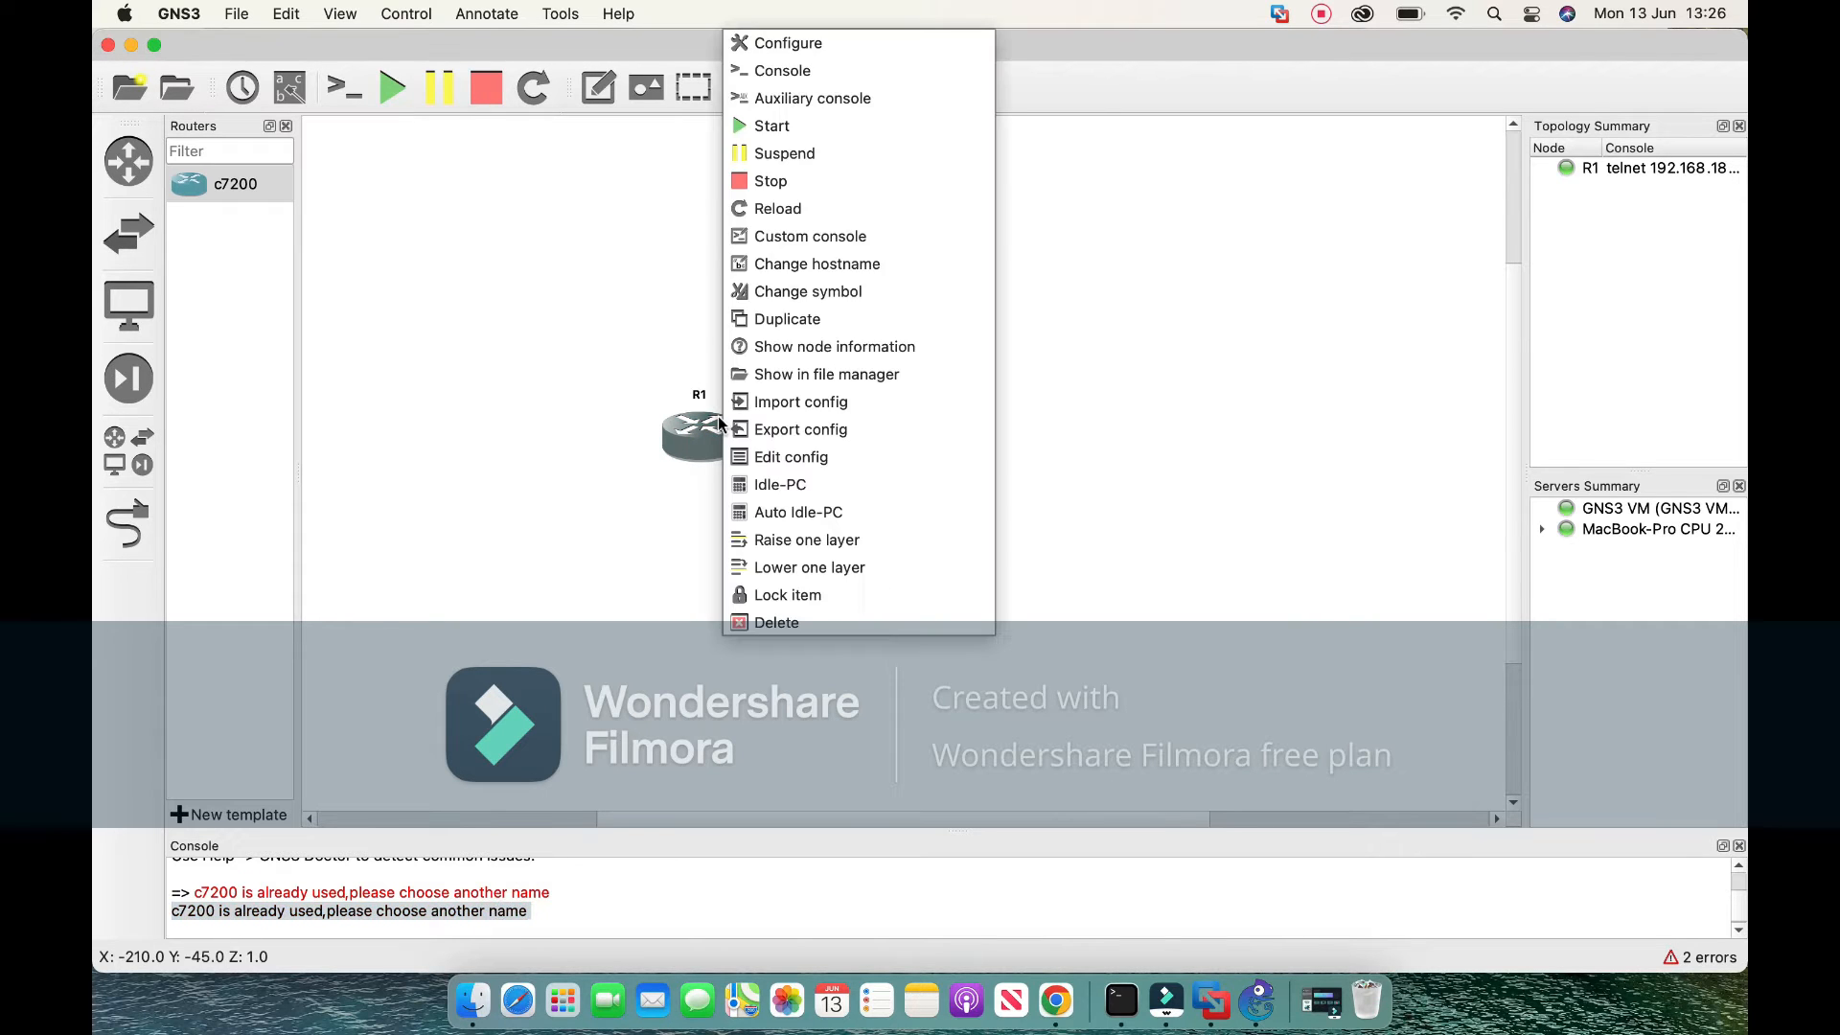
pyautogui.click(828, 67)
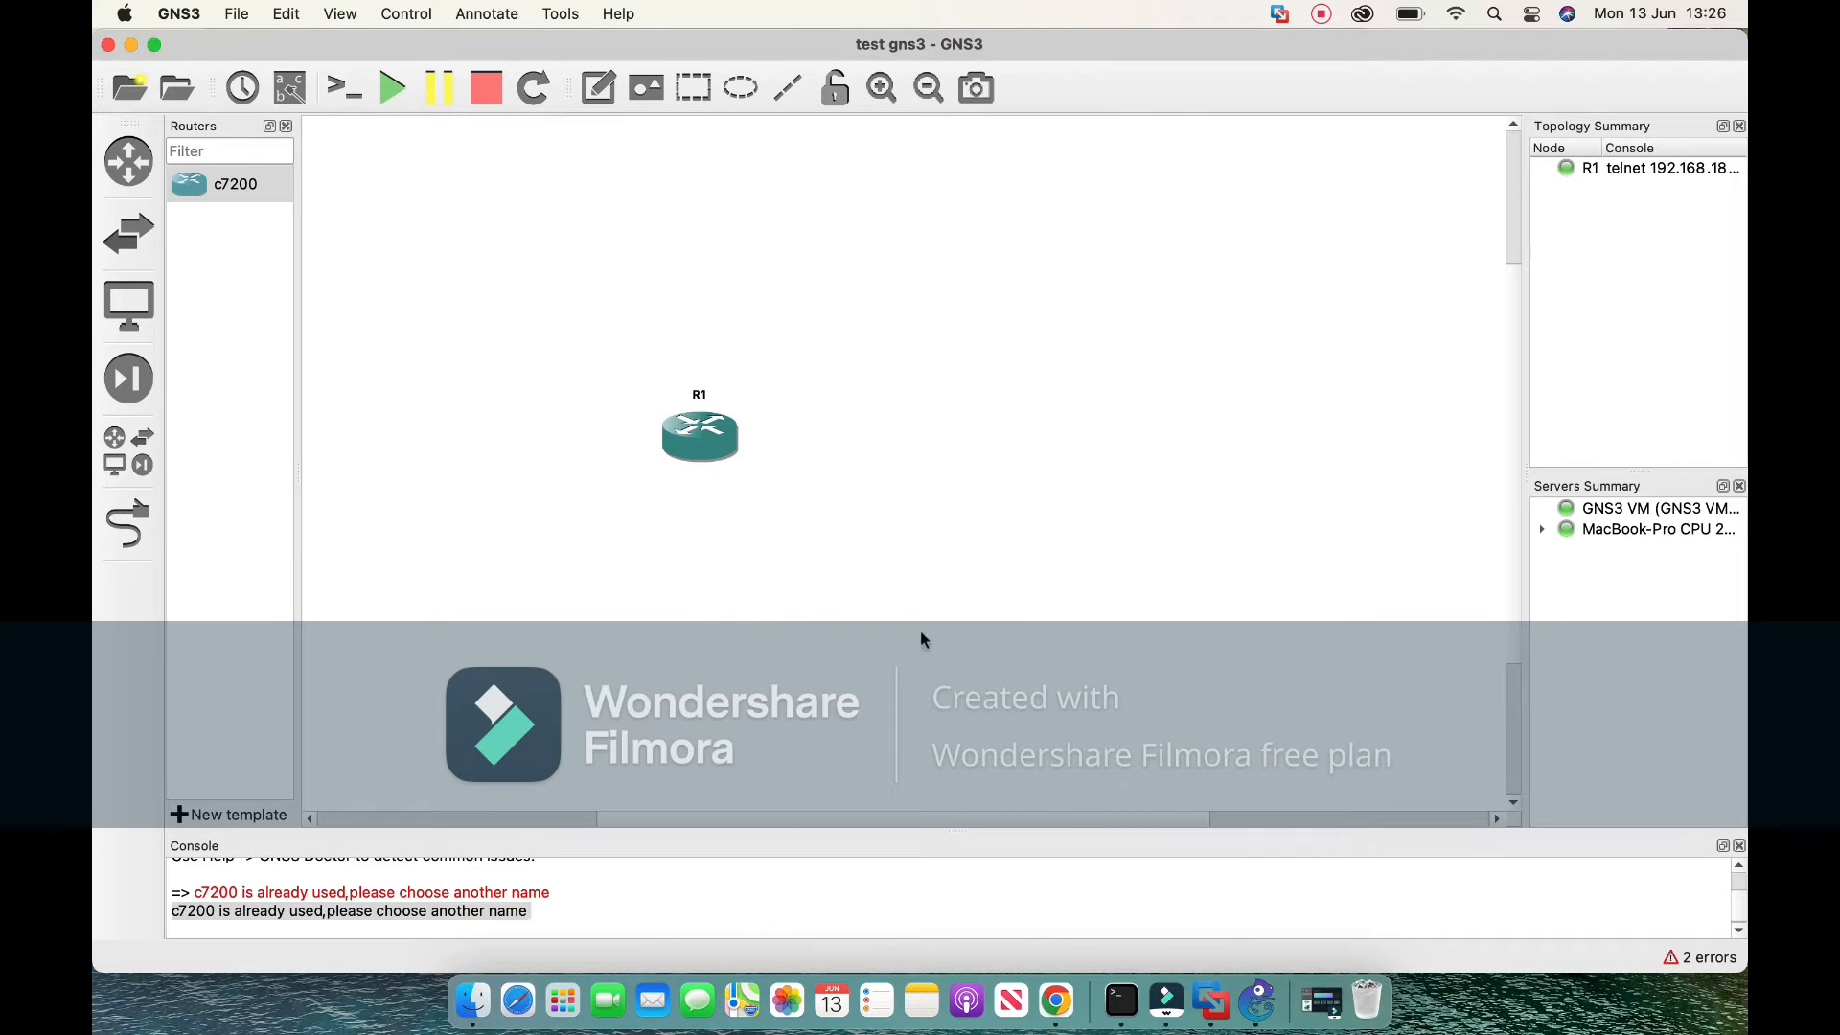
pyautogui.moveTo(1177, 820)
pyautogui.mouseDown()
pyautogui.moveTo(871, 801)
pyautogui.moveTo(1161, 801)
pyautogui.mouseUp()
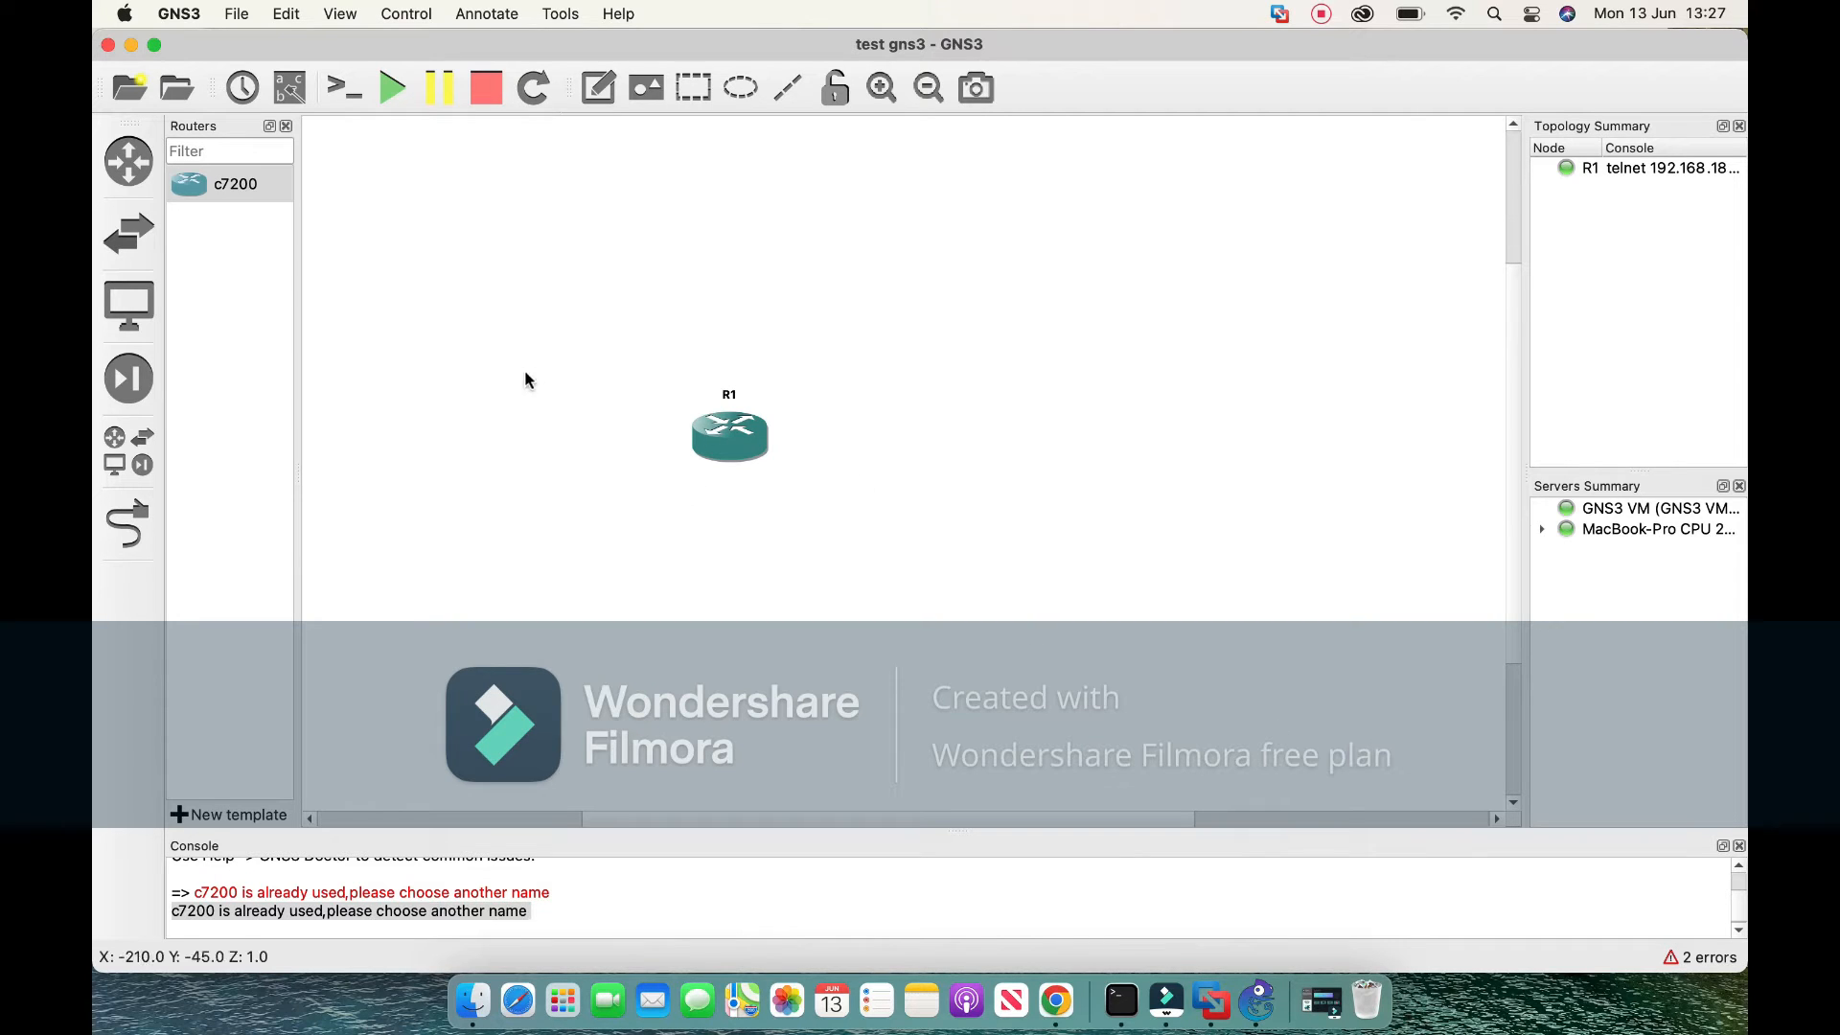
pyautogui.rightClick(746, 447)
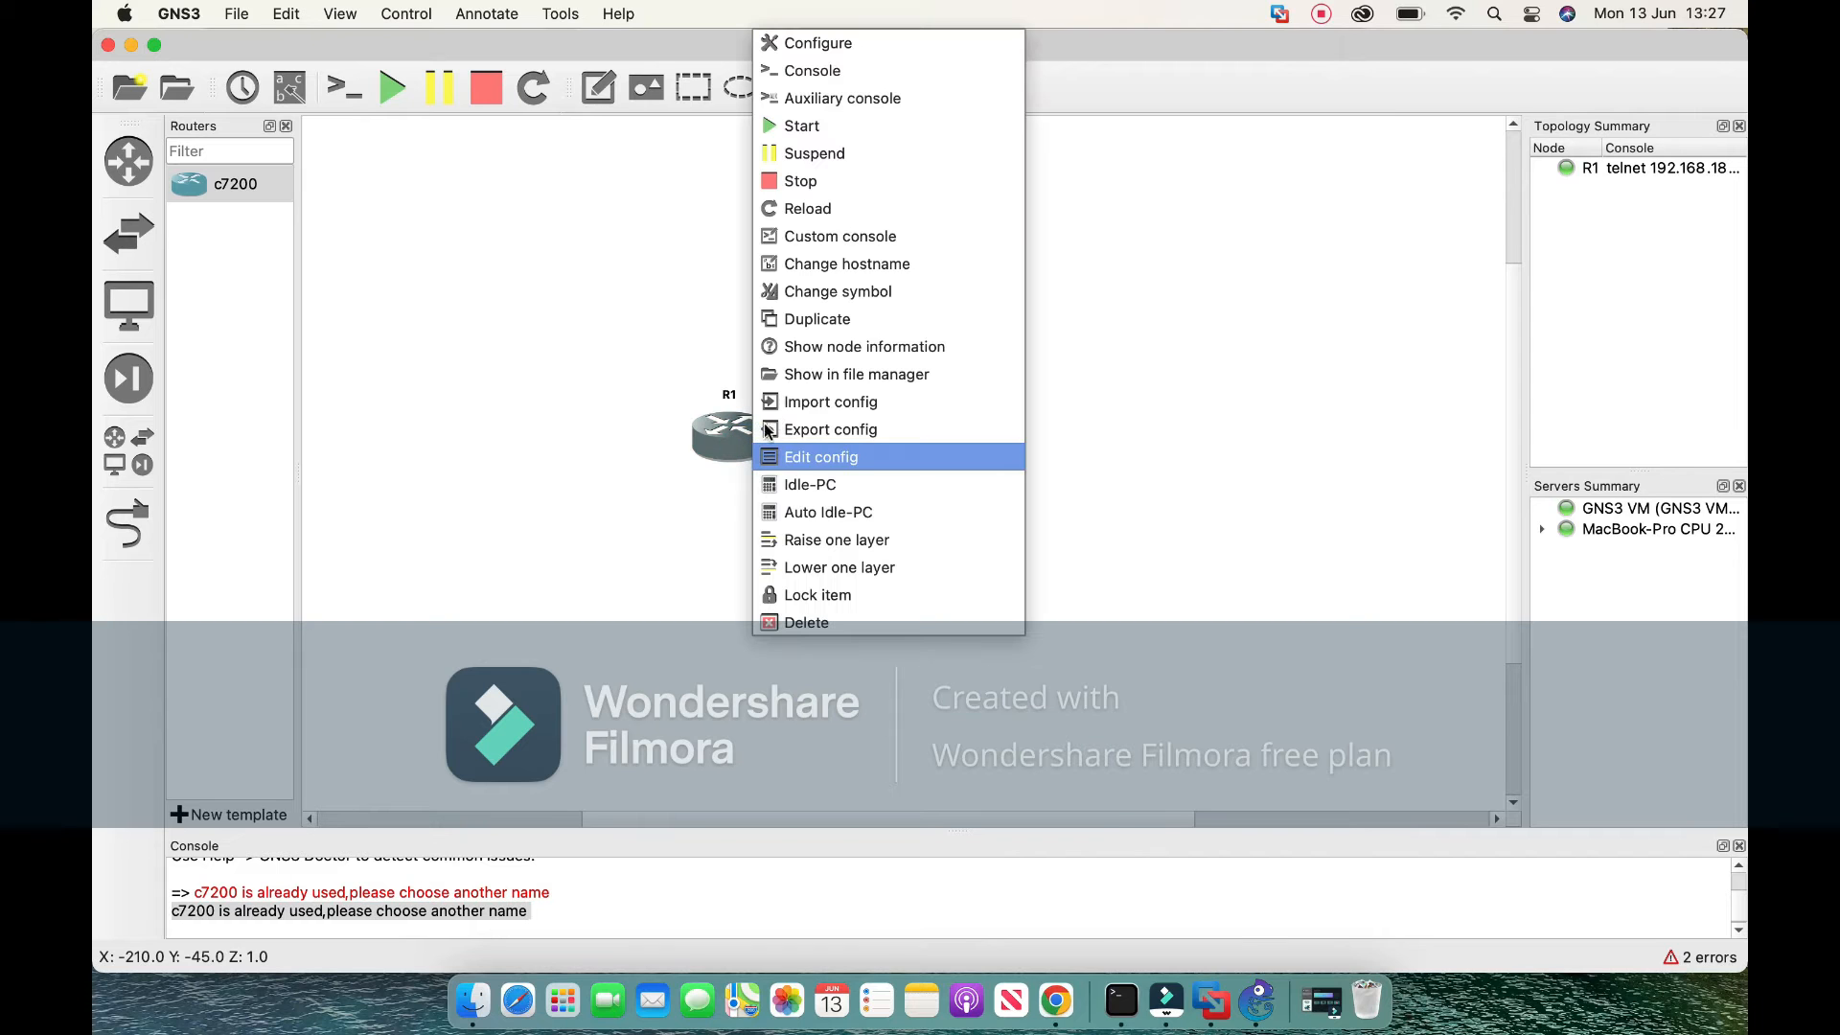
pyautogui.click(889, 71)
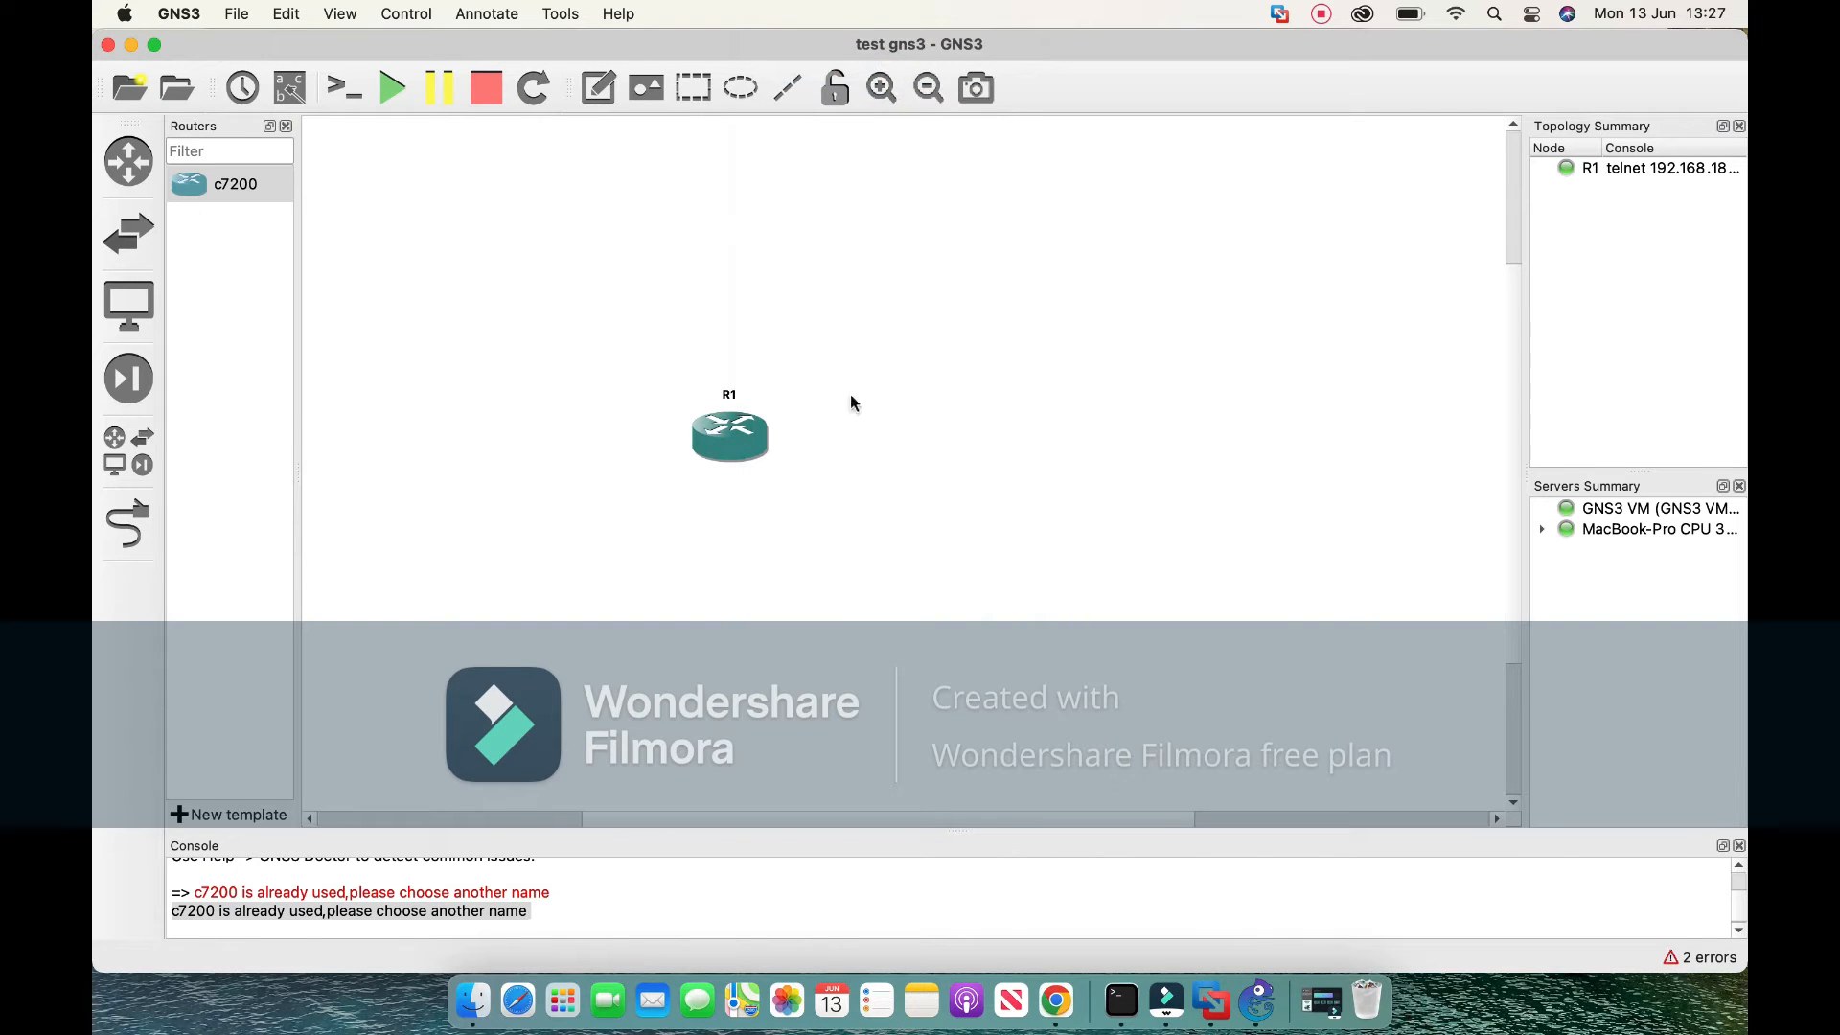
pyautogui.click(1321, 19)
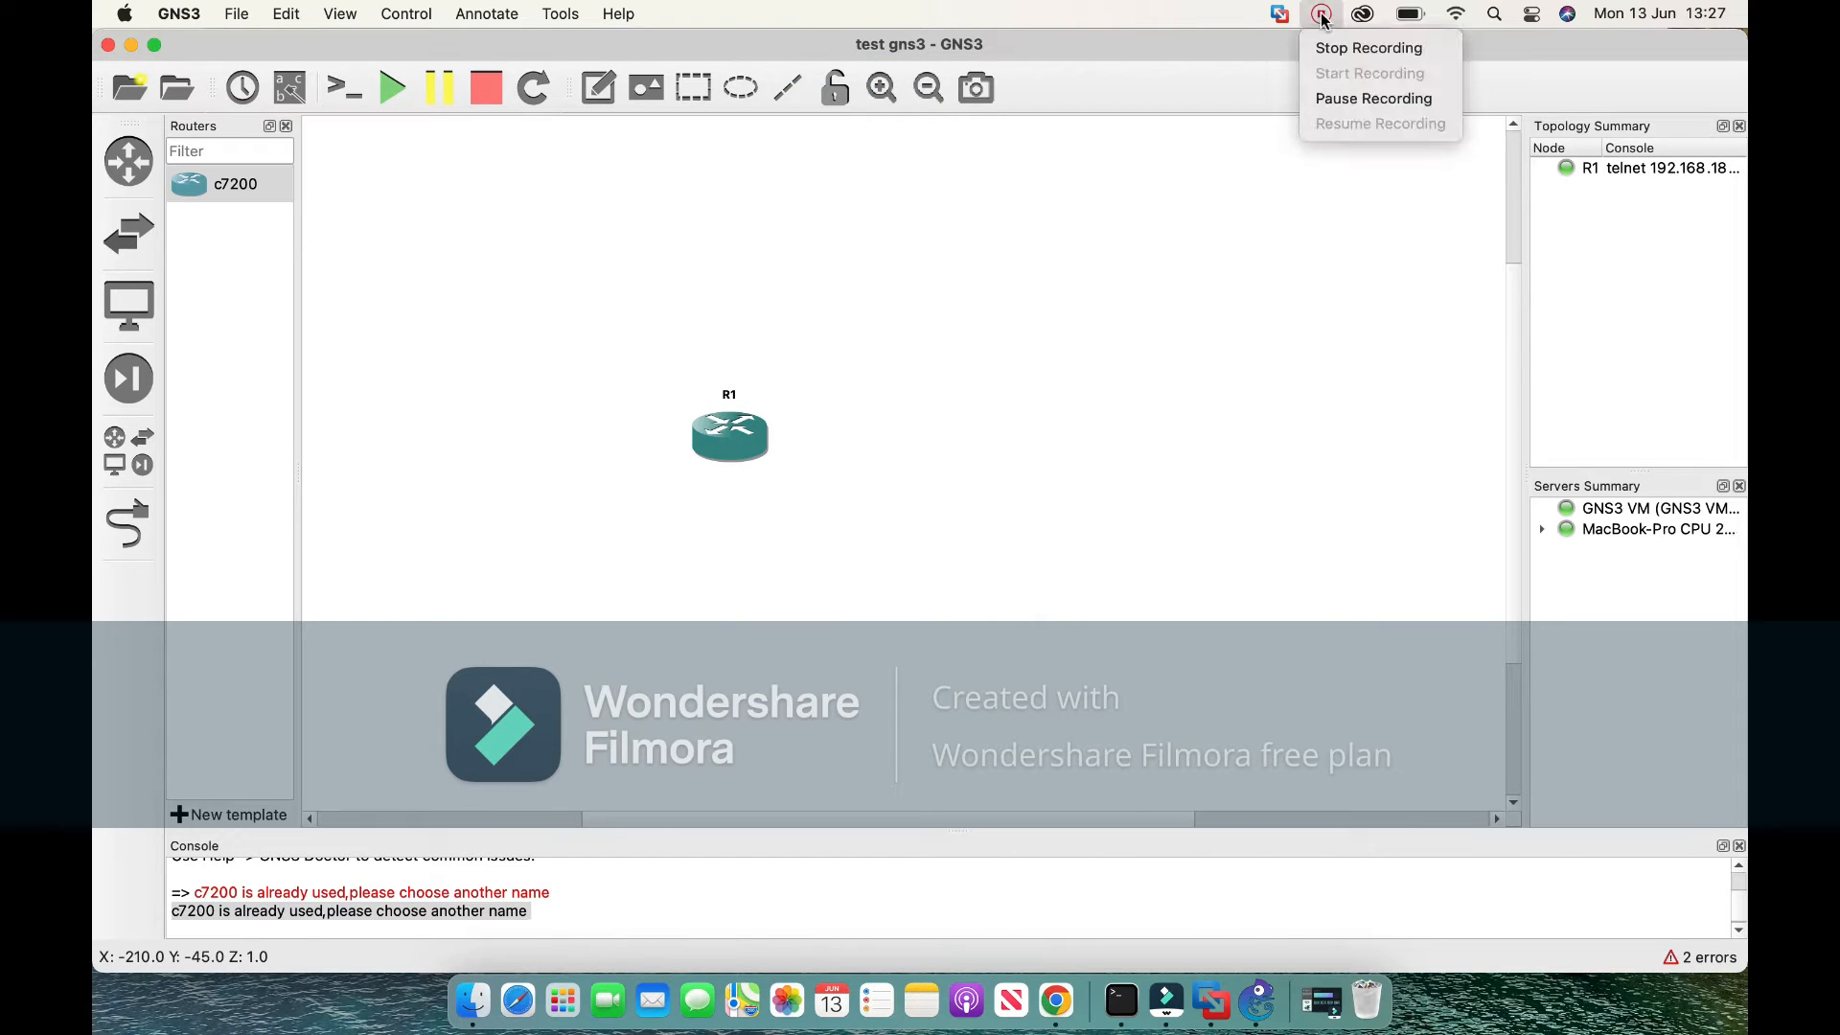
pyautogui.click(1366, 107)
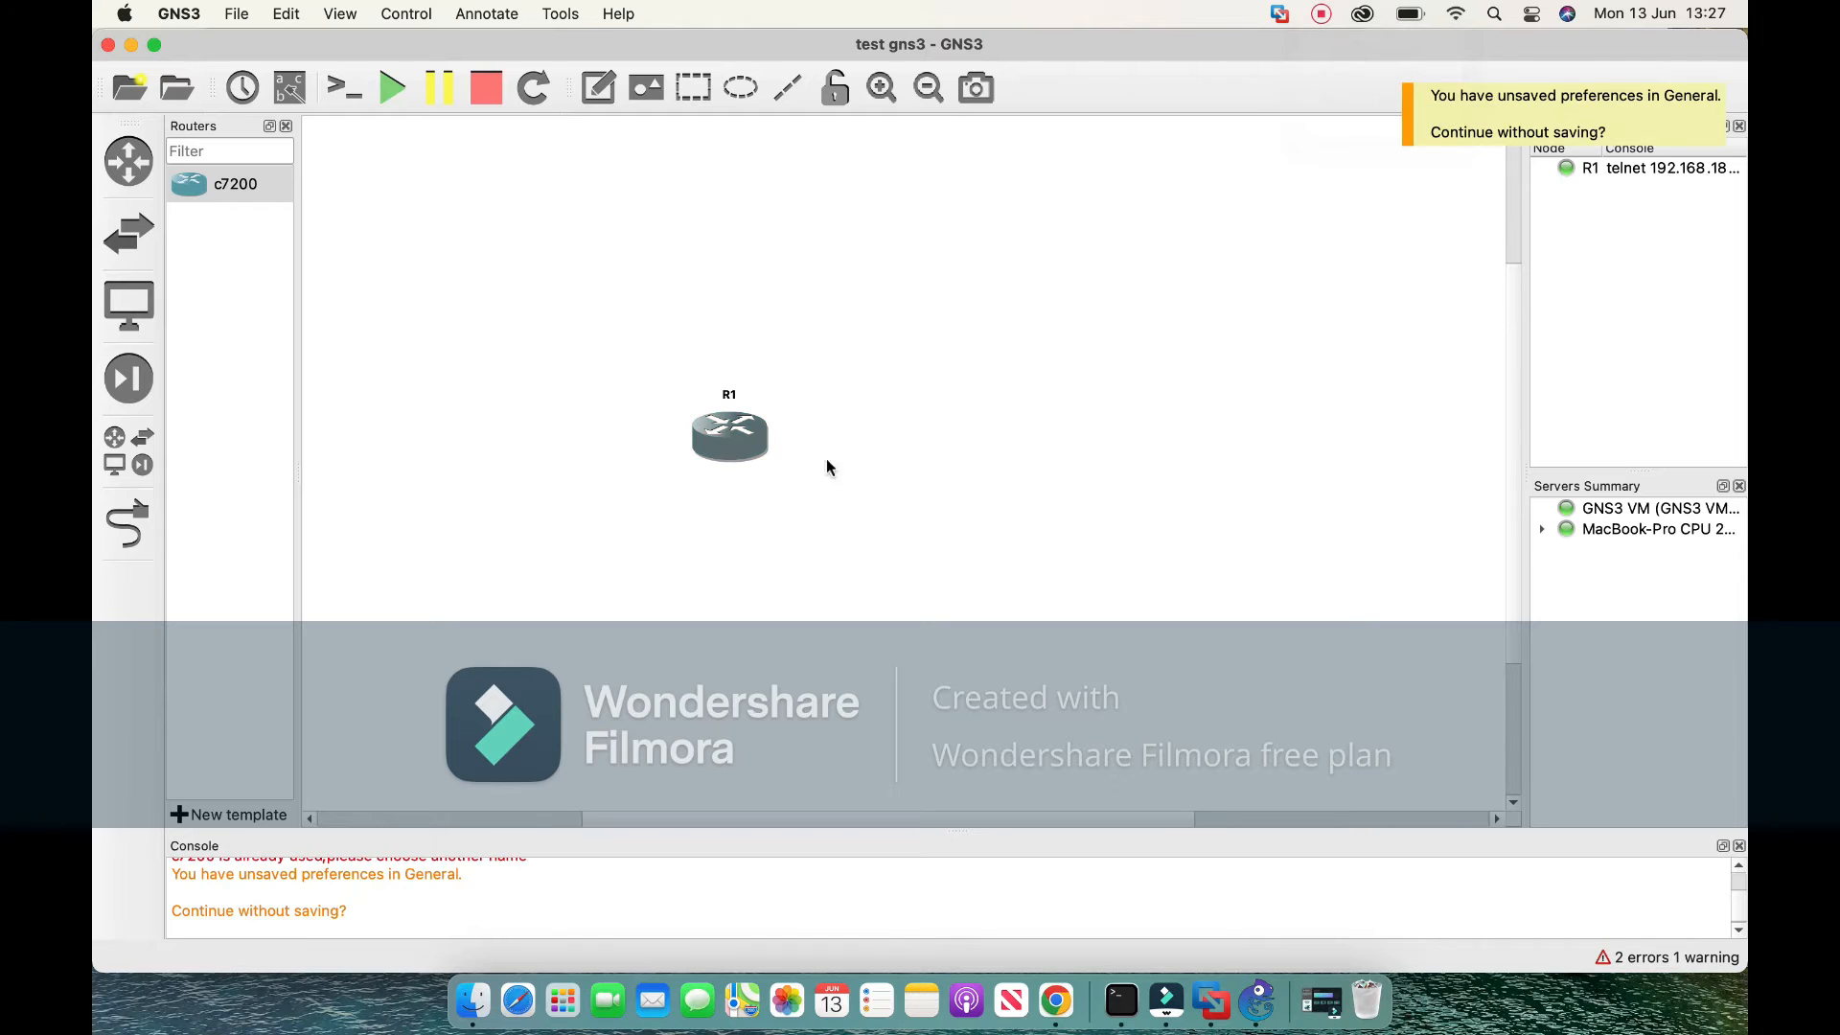
# Retry opening the console of router R1 directly from its icon in the workspace.
pyautogui.click(735, 452)
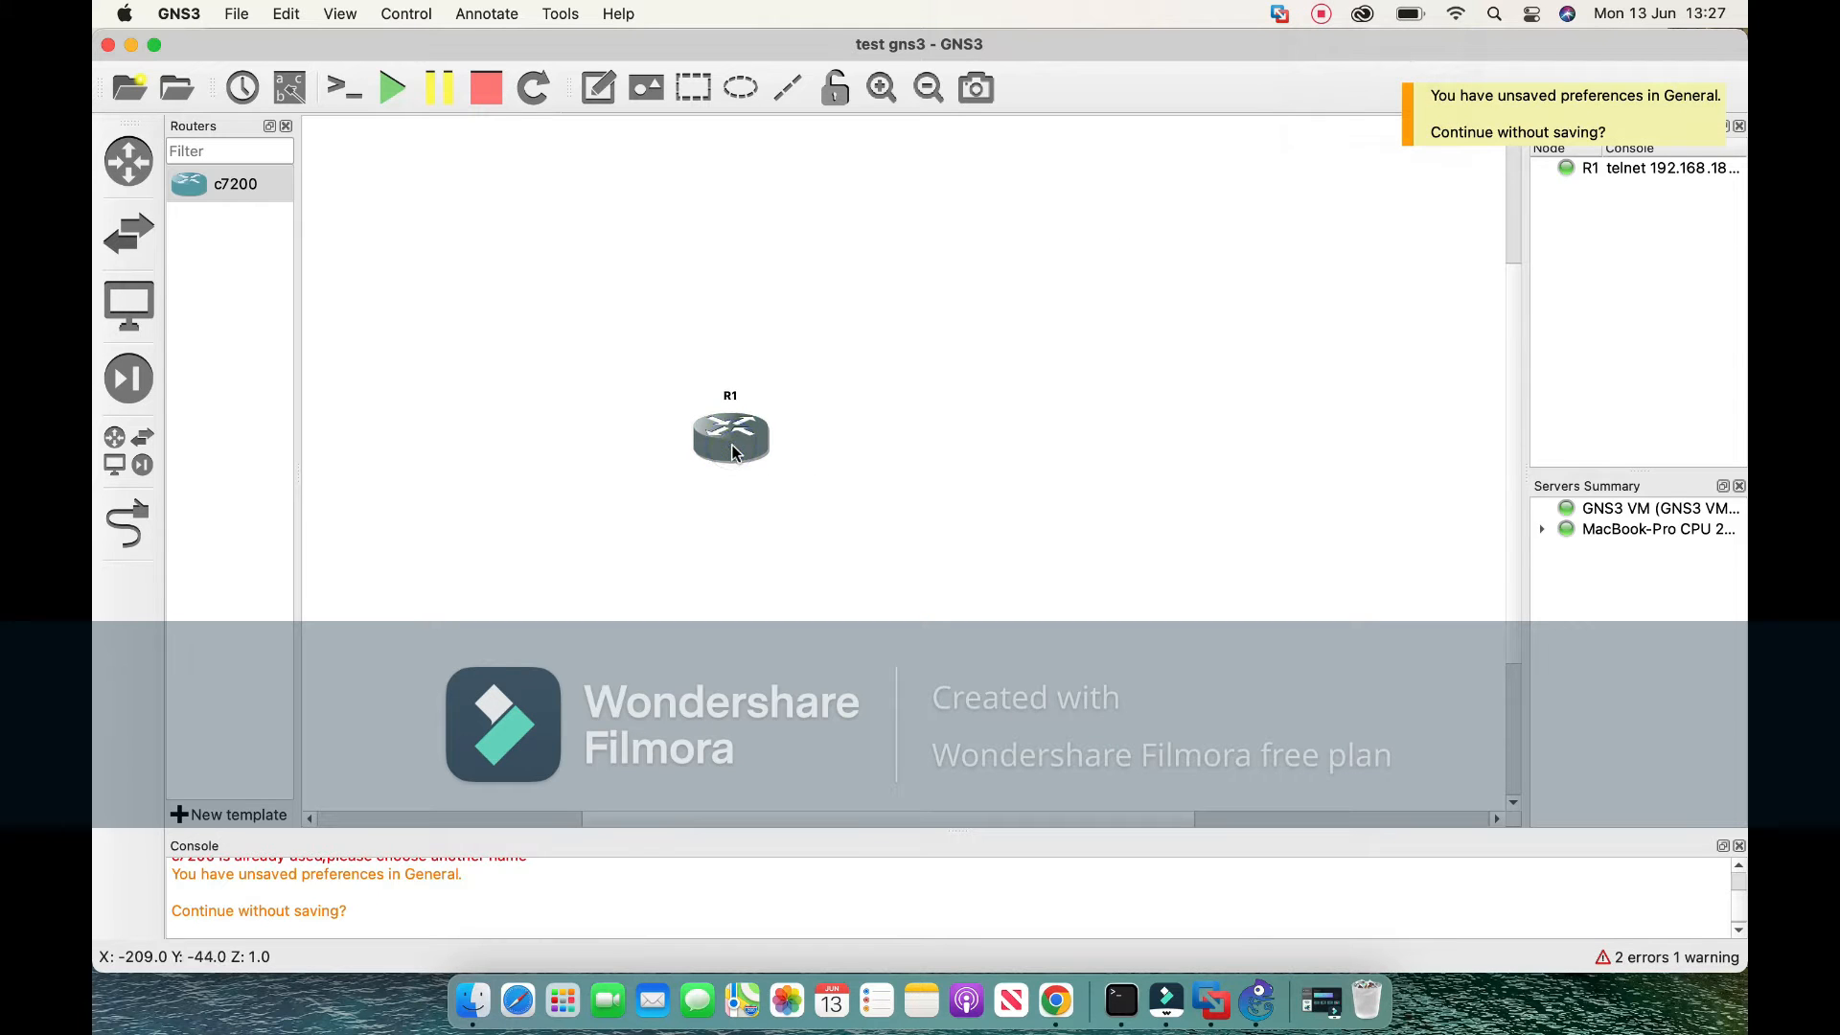
pyautogui.click(741, 452)
pyautogui.click(741, 453)
# Check the Telnet console application command in the General preferences and close them without changes.
pyautogui.click(187, 14)
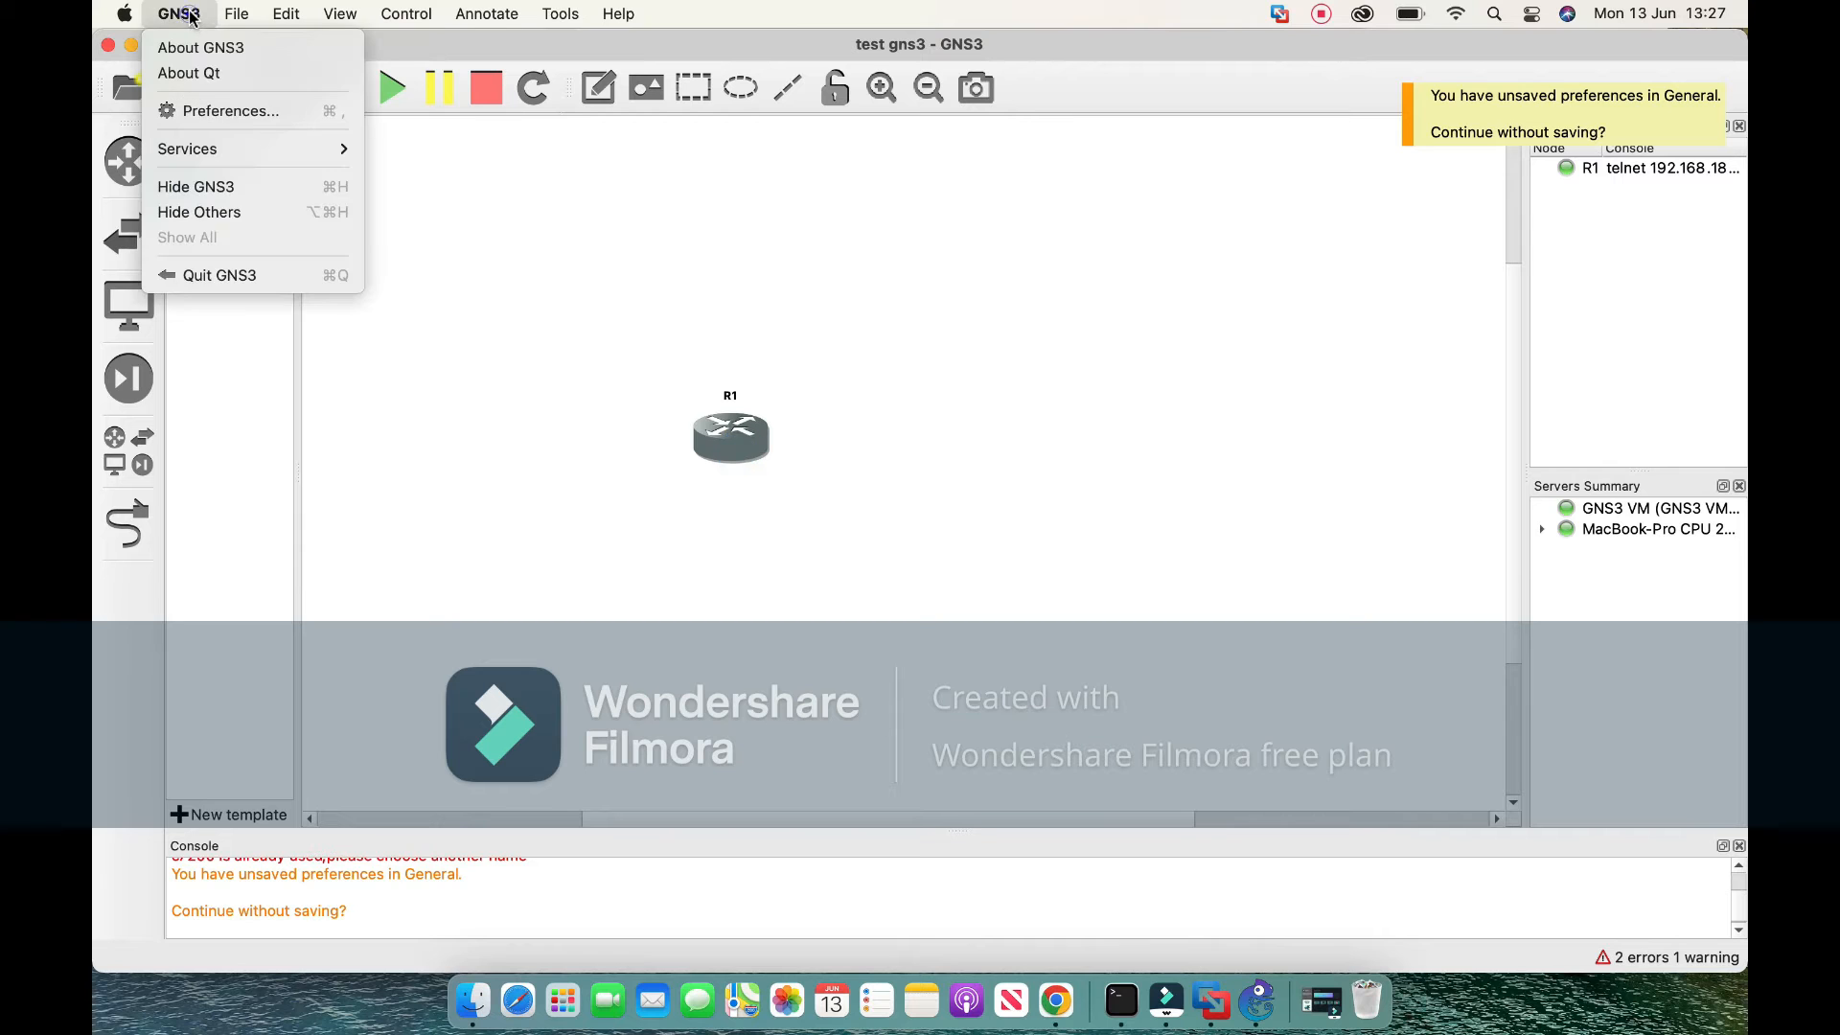
pyautogui.click(244, 110)
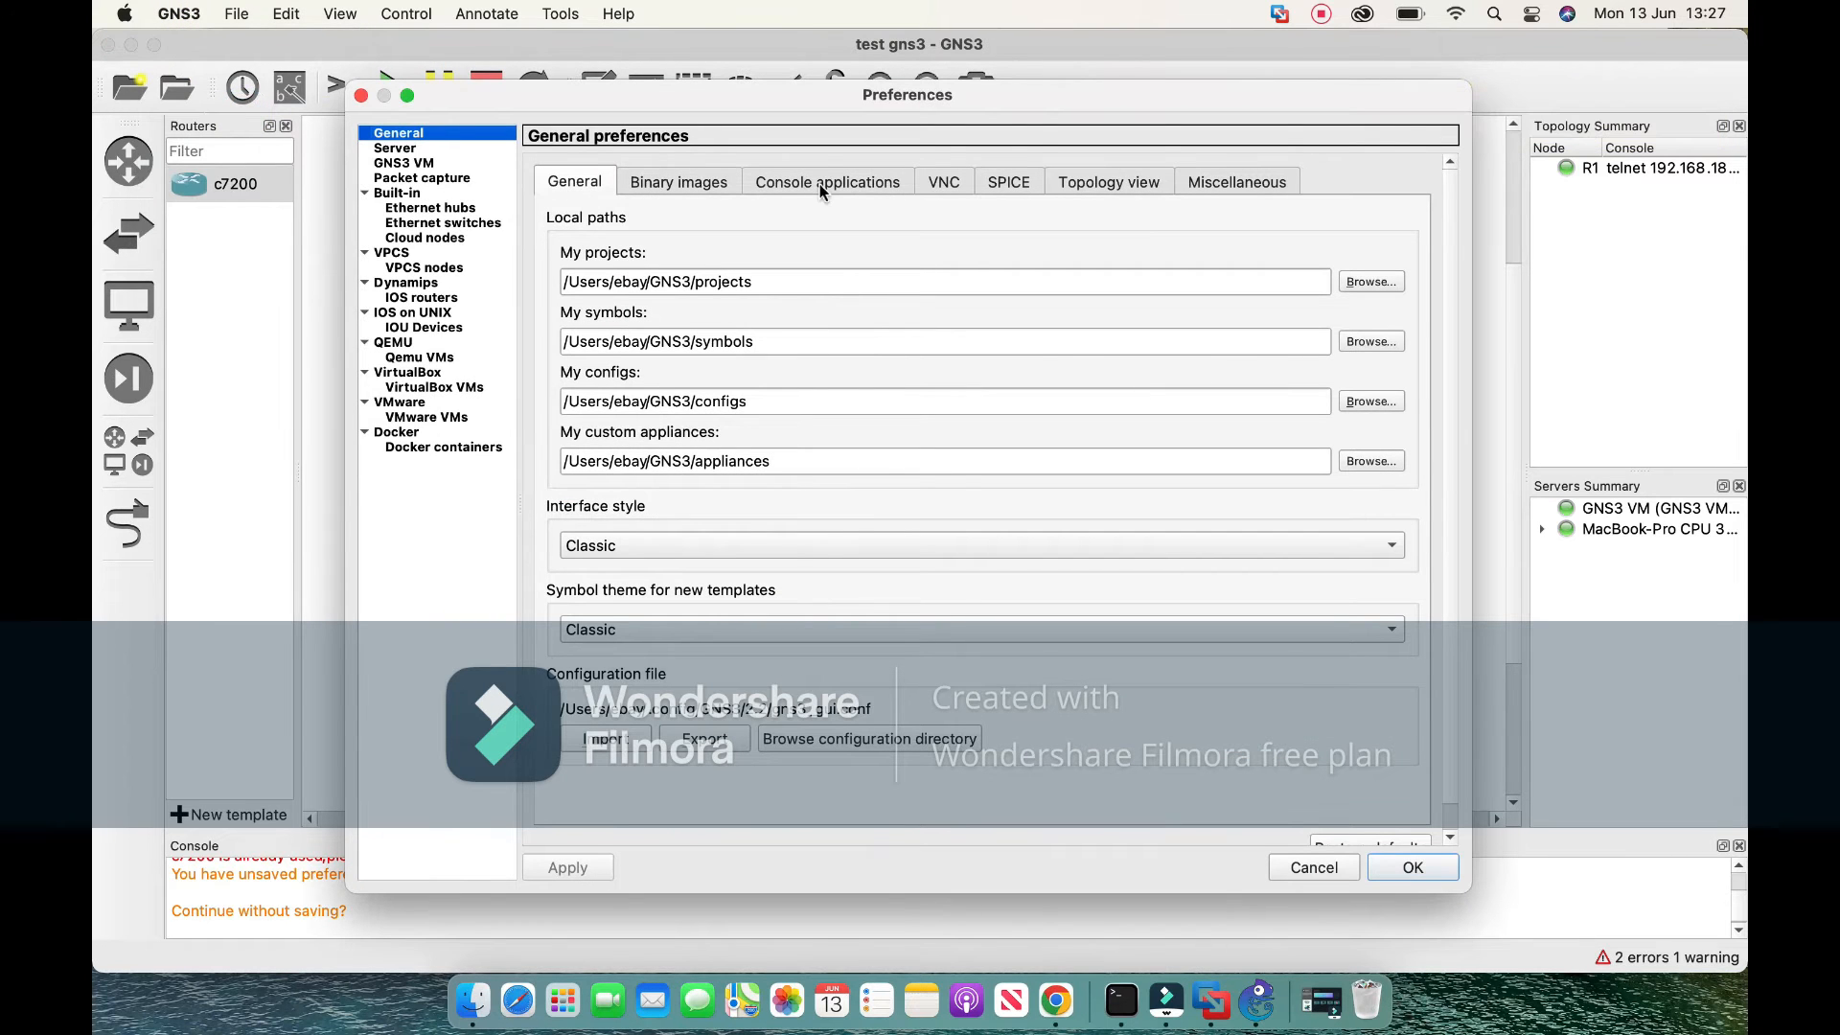
pyautogui.click(820, 184)
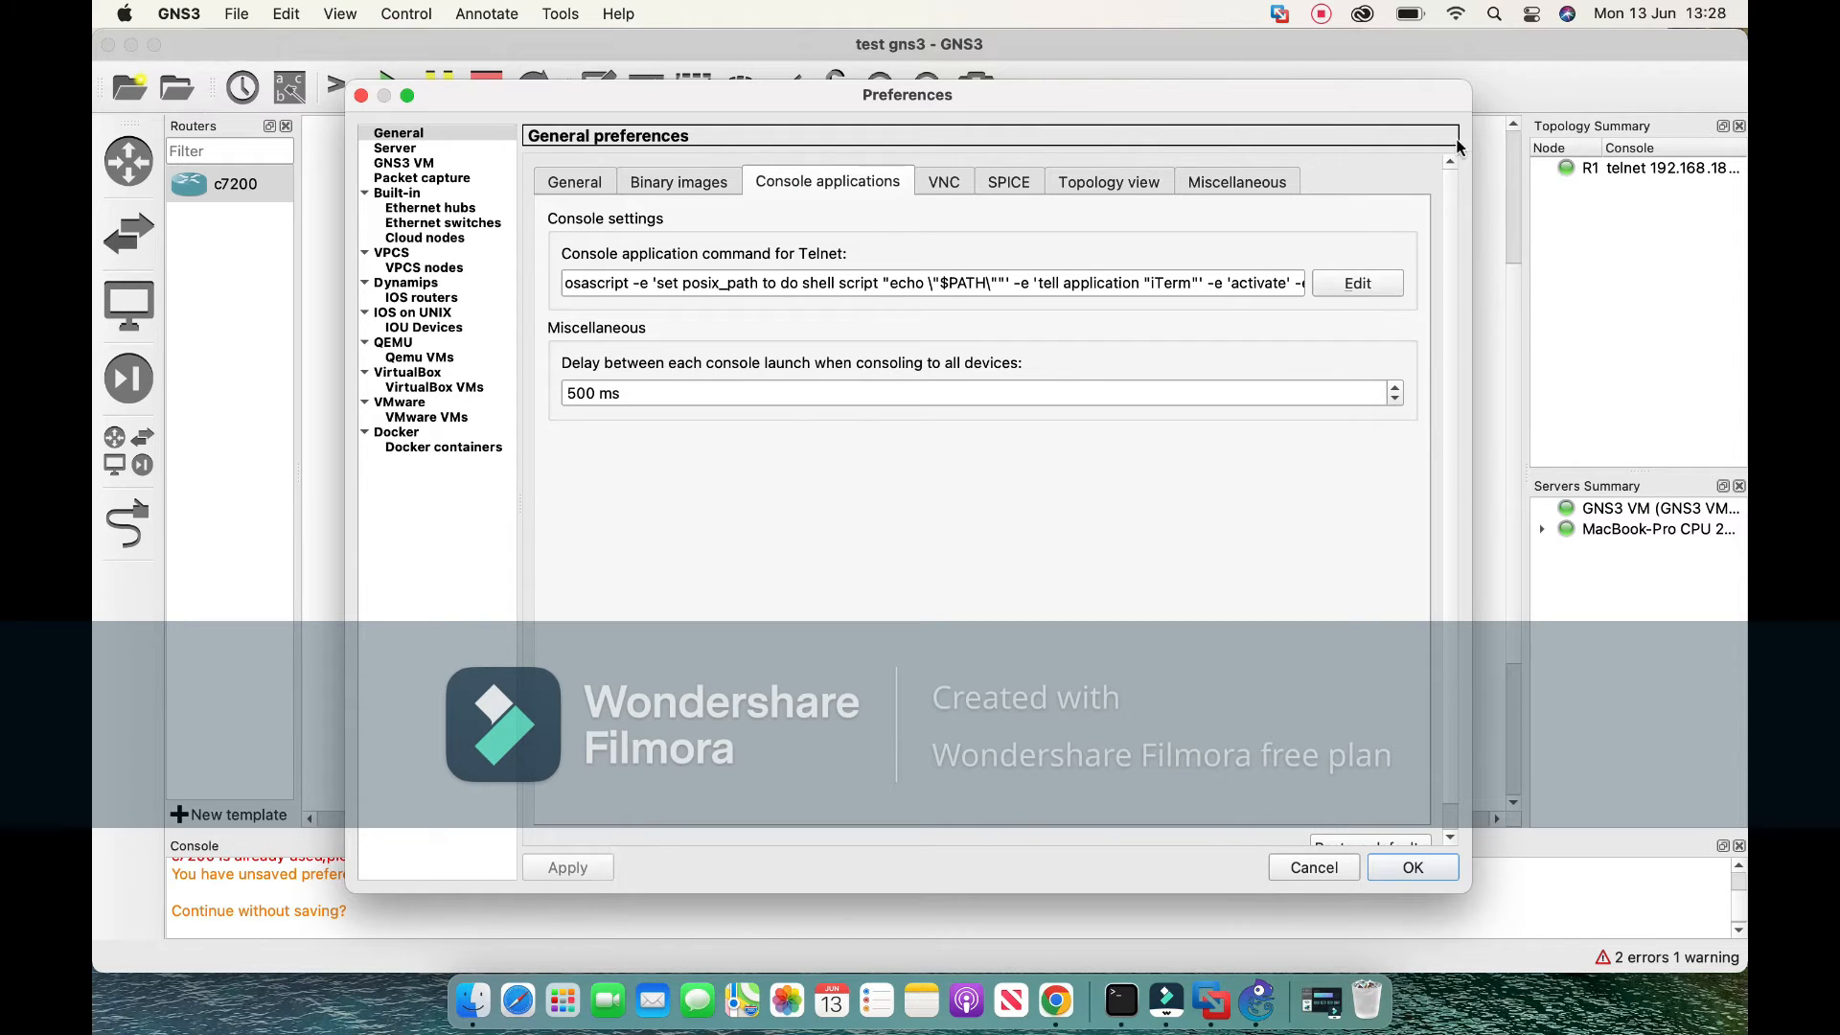
pyautogui.click(1314, 869)
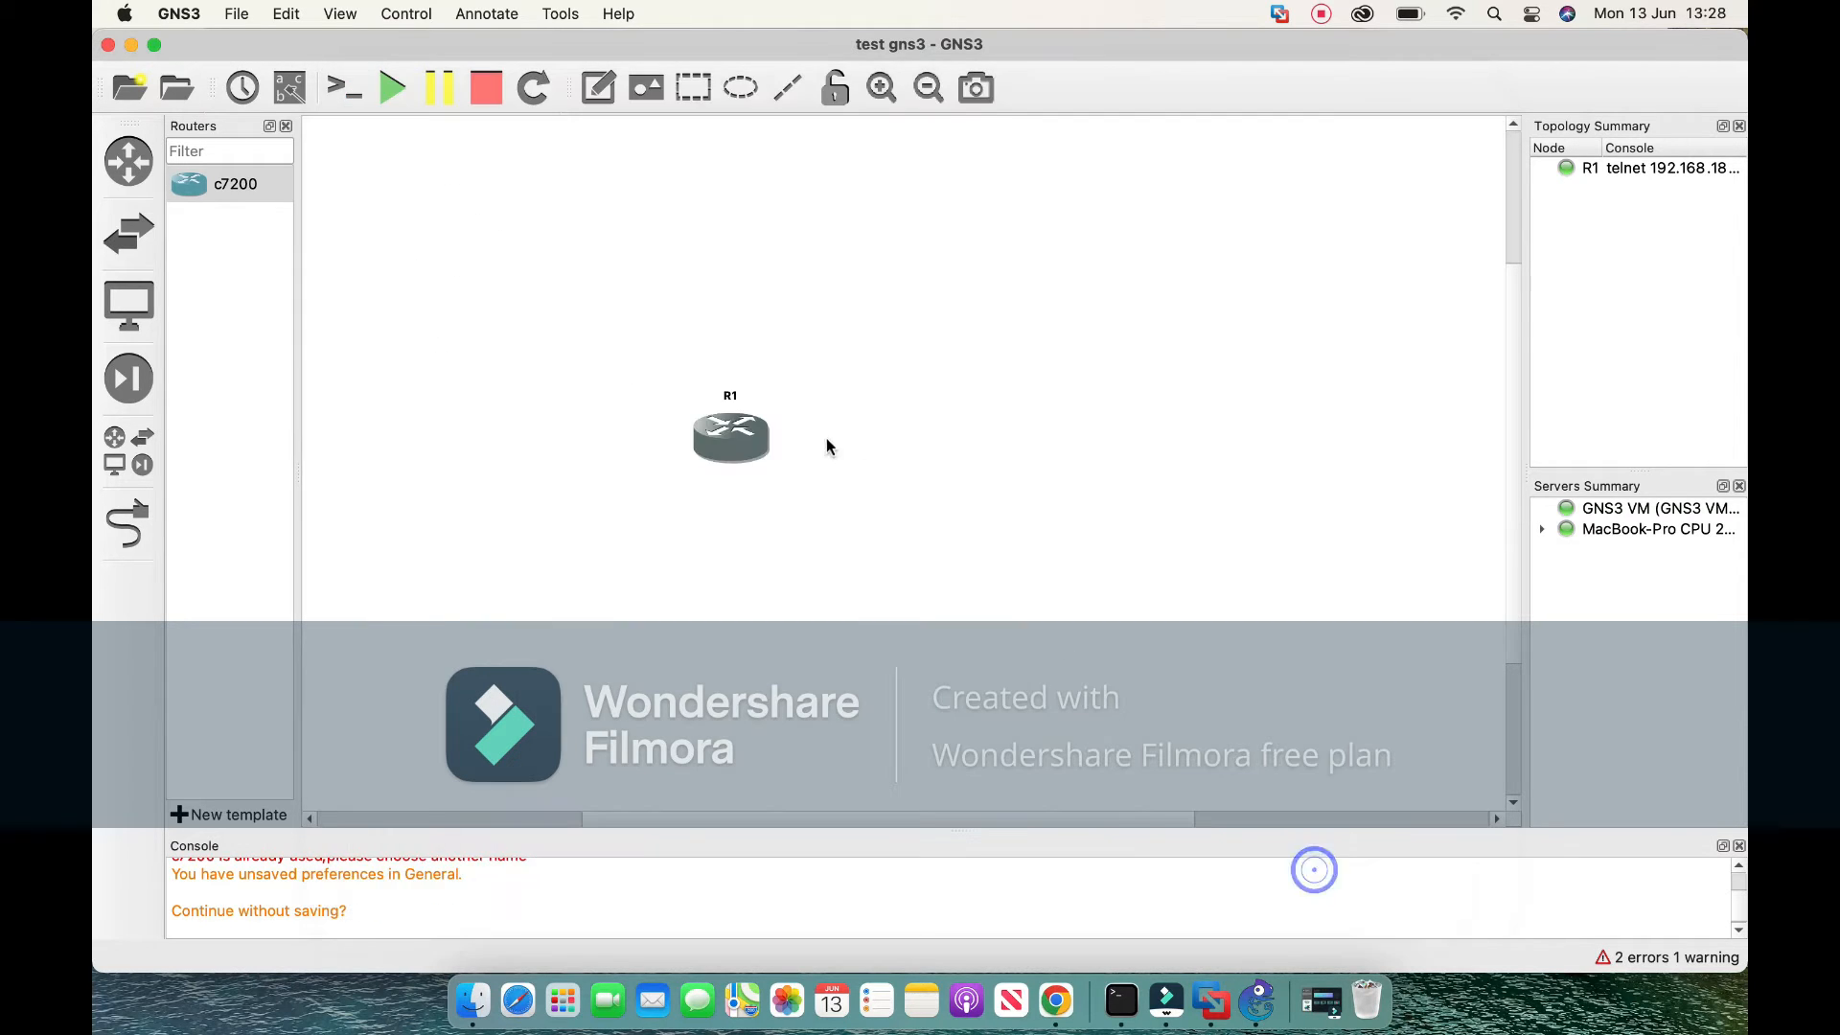
pyautogui.rightClick(725, 445)
pyautogui.click(806, 429)
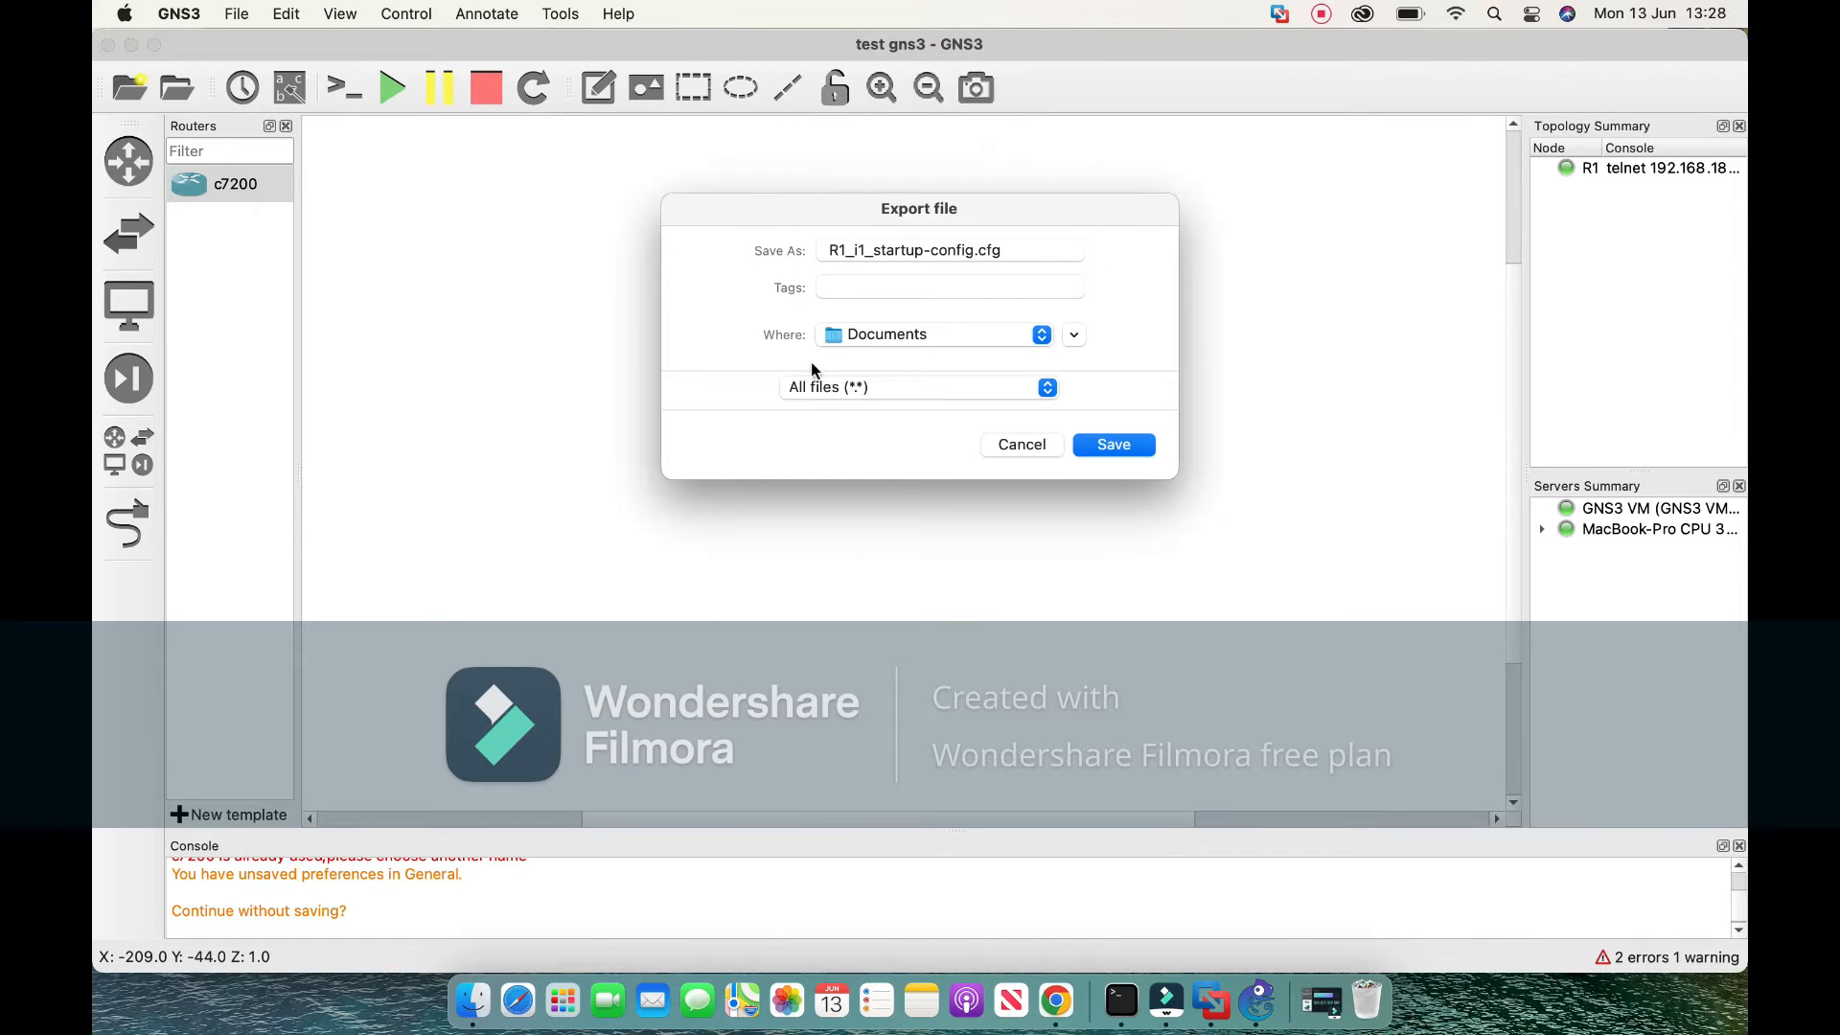
pyautogui.click(1023, 445)
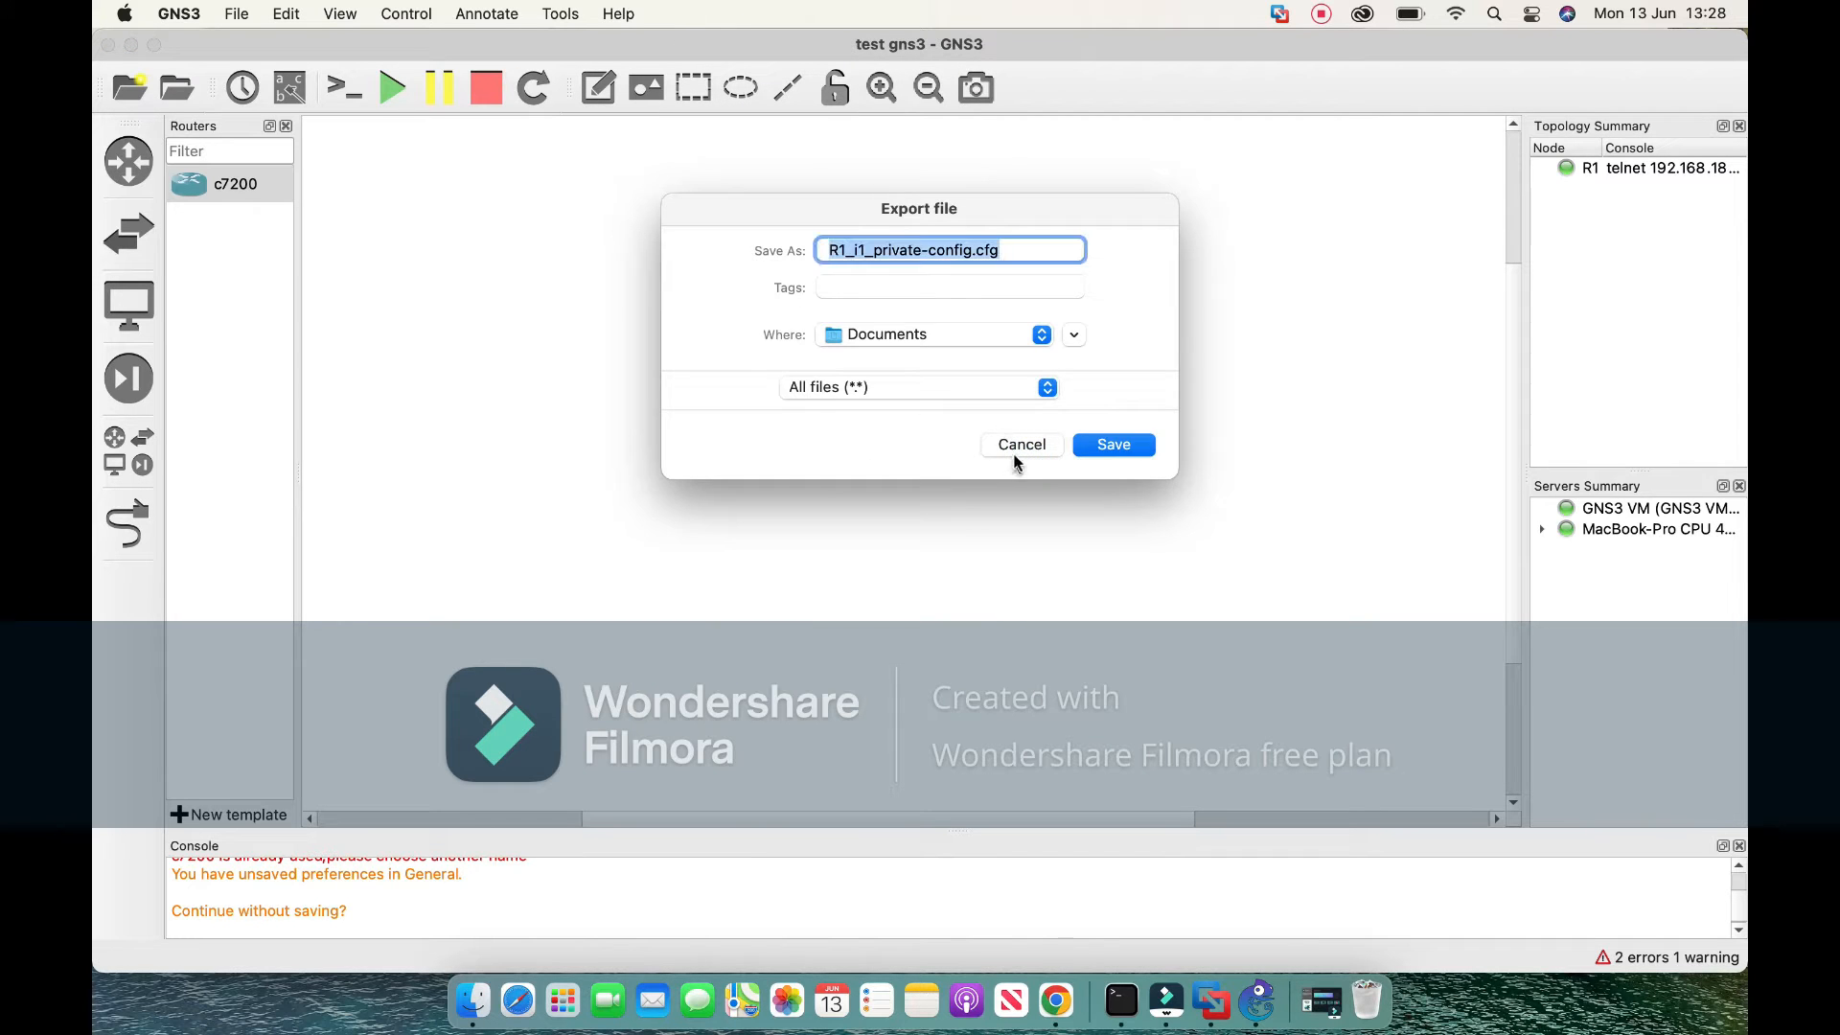
pyautogui.click(1020, 444)
# Try the Console command on router R1 once more.
pyautogui.rightClick(723, 451)
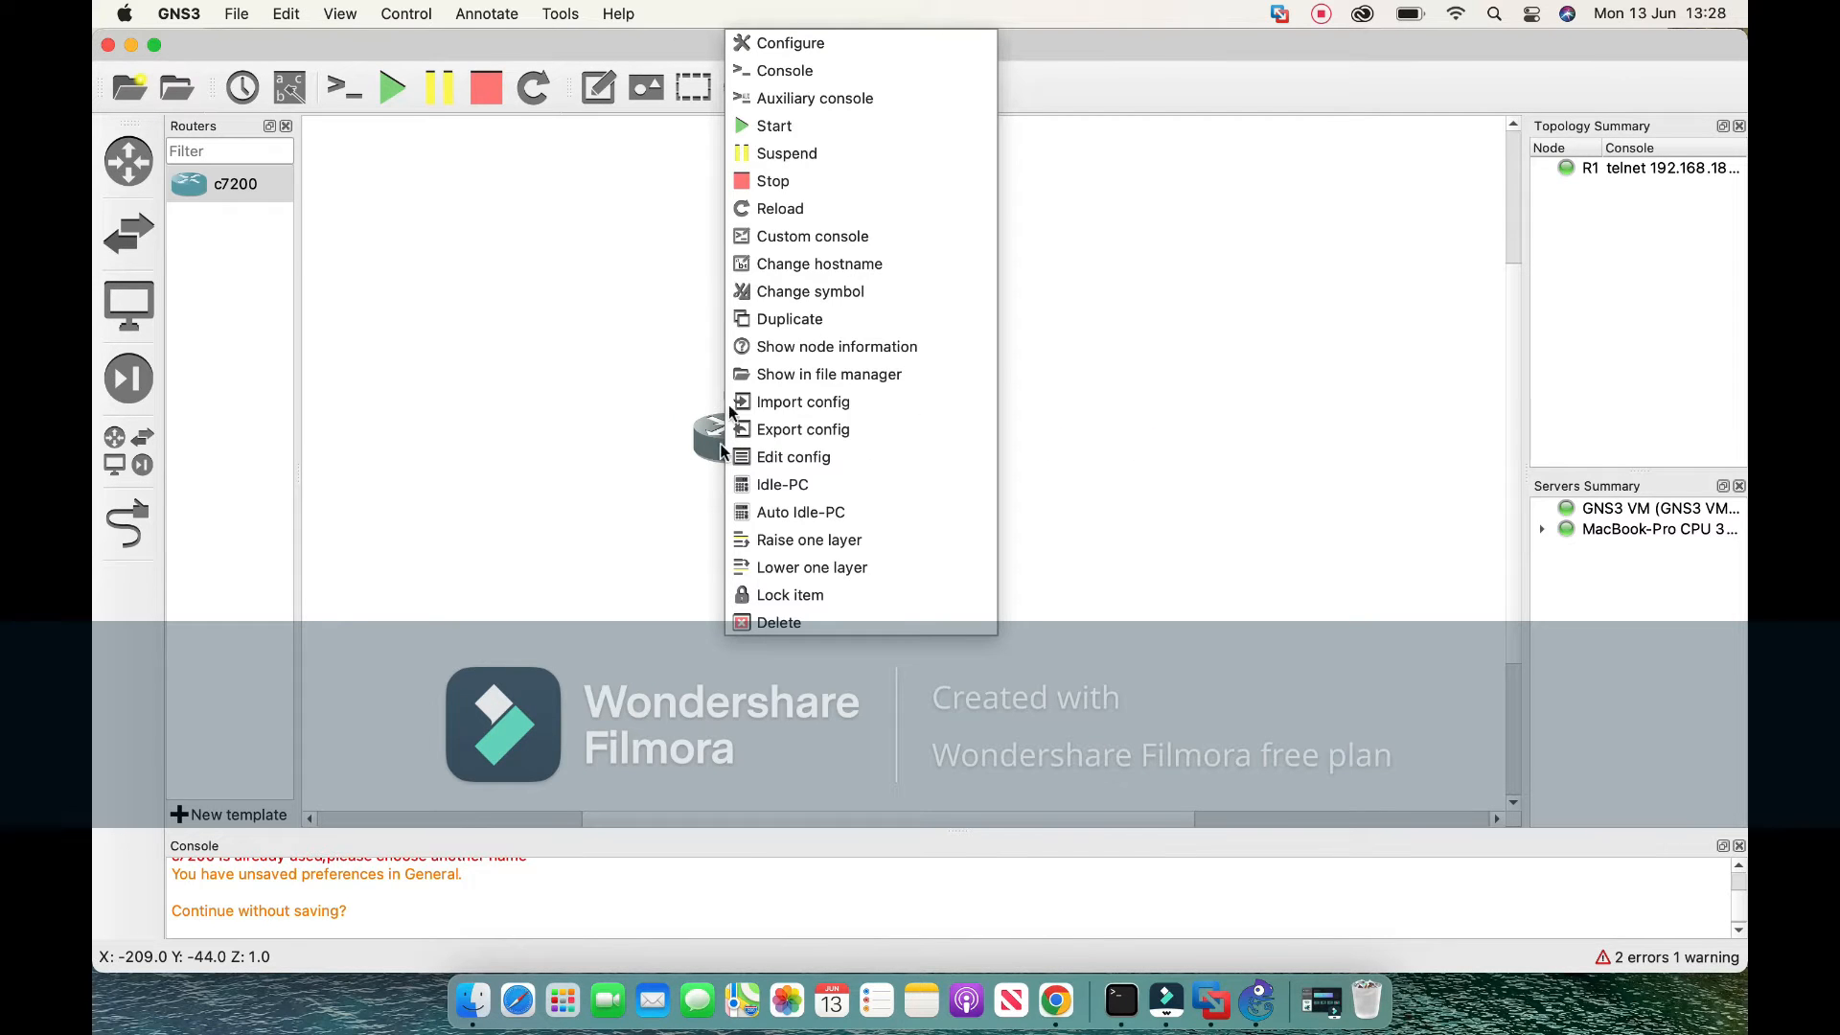
pyautogui.click(850, 69)
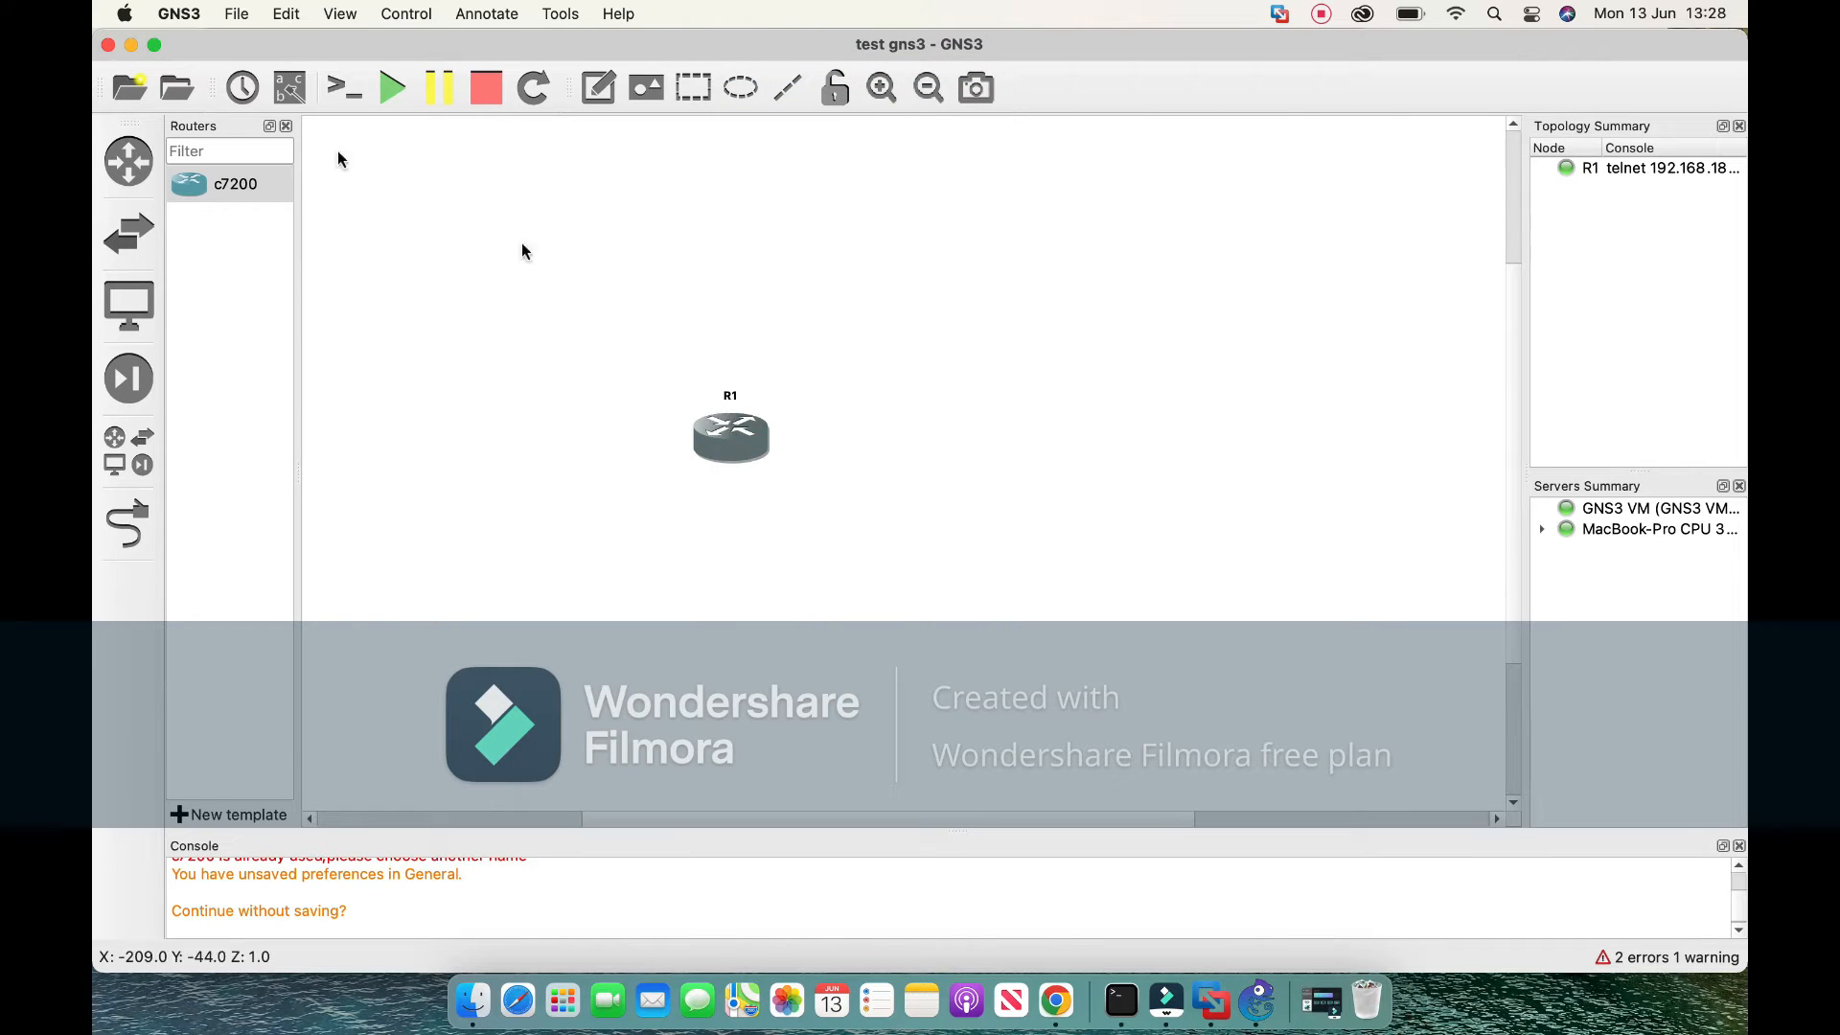
# Set the Telnet console application to the predefined command Terminal tabbed (experimental) and save the preferences.
pyautogui.click(180, 13)
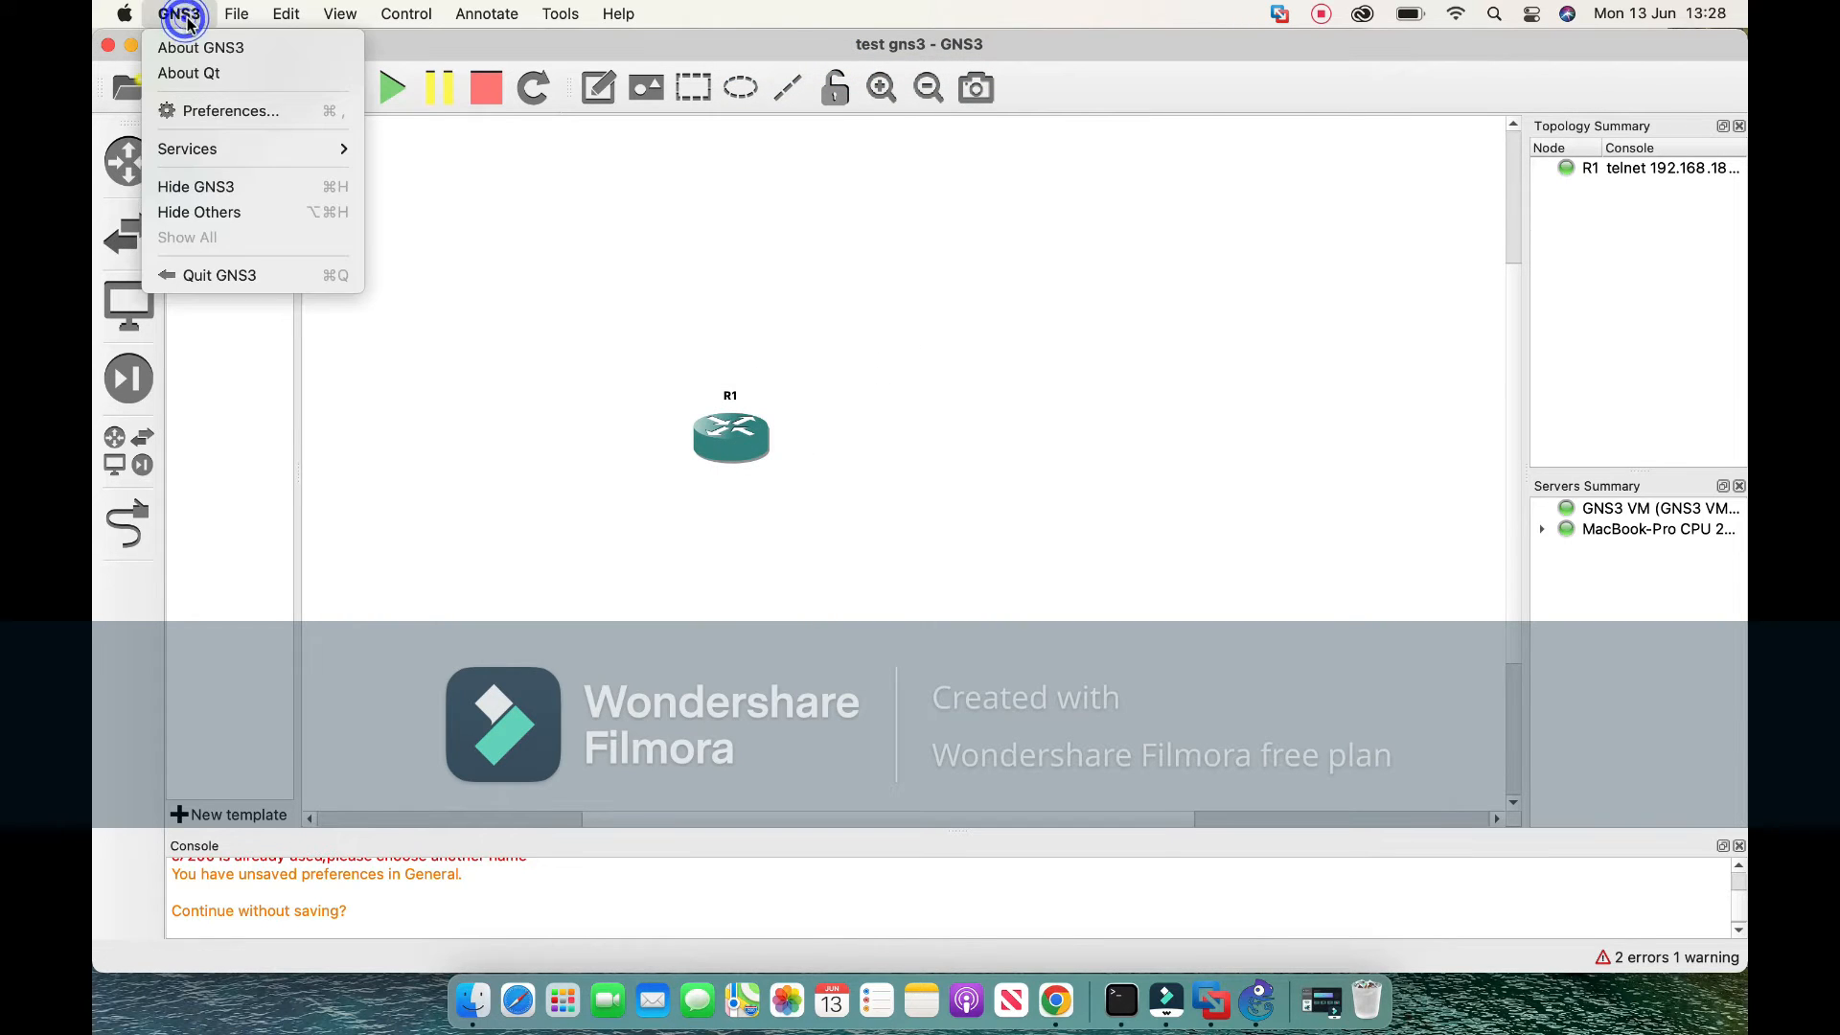
pyautogui.click(228, 111)
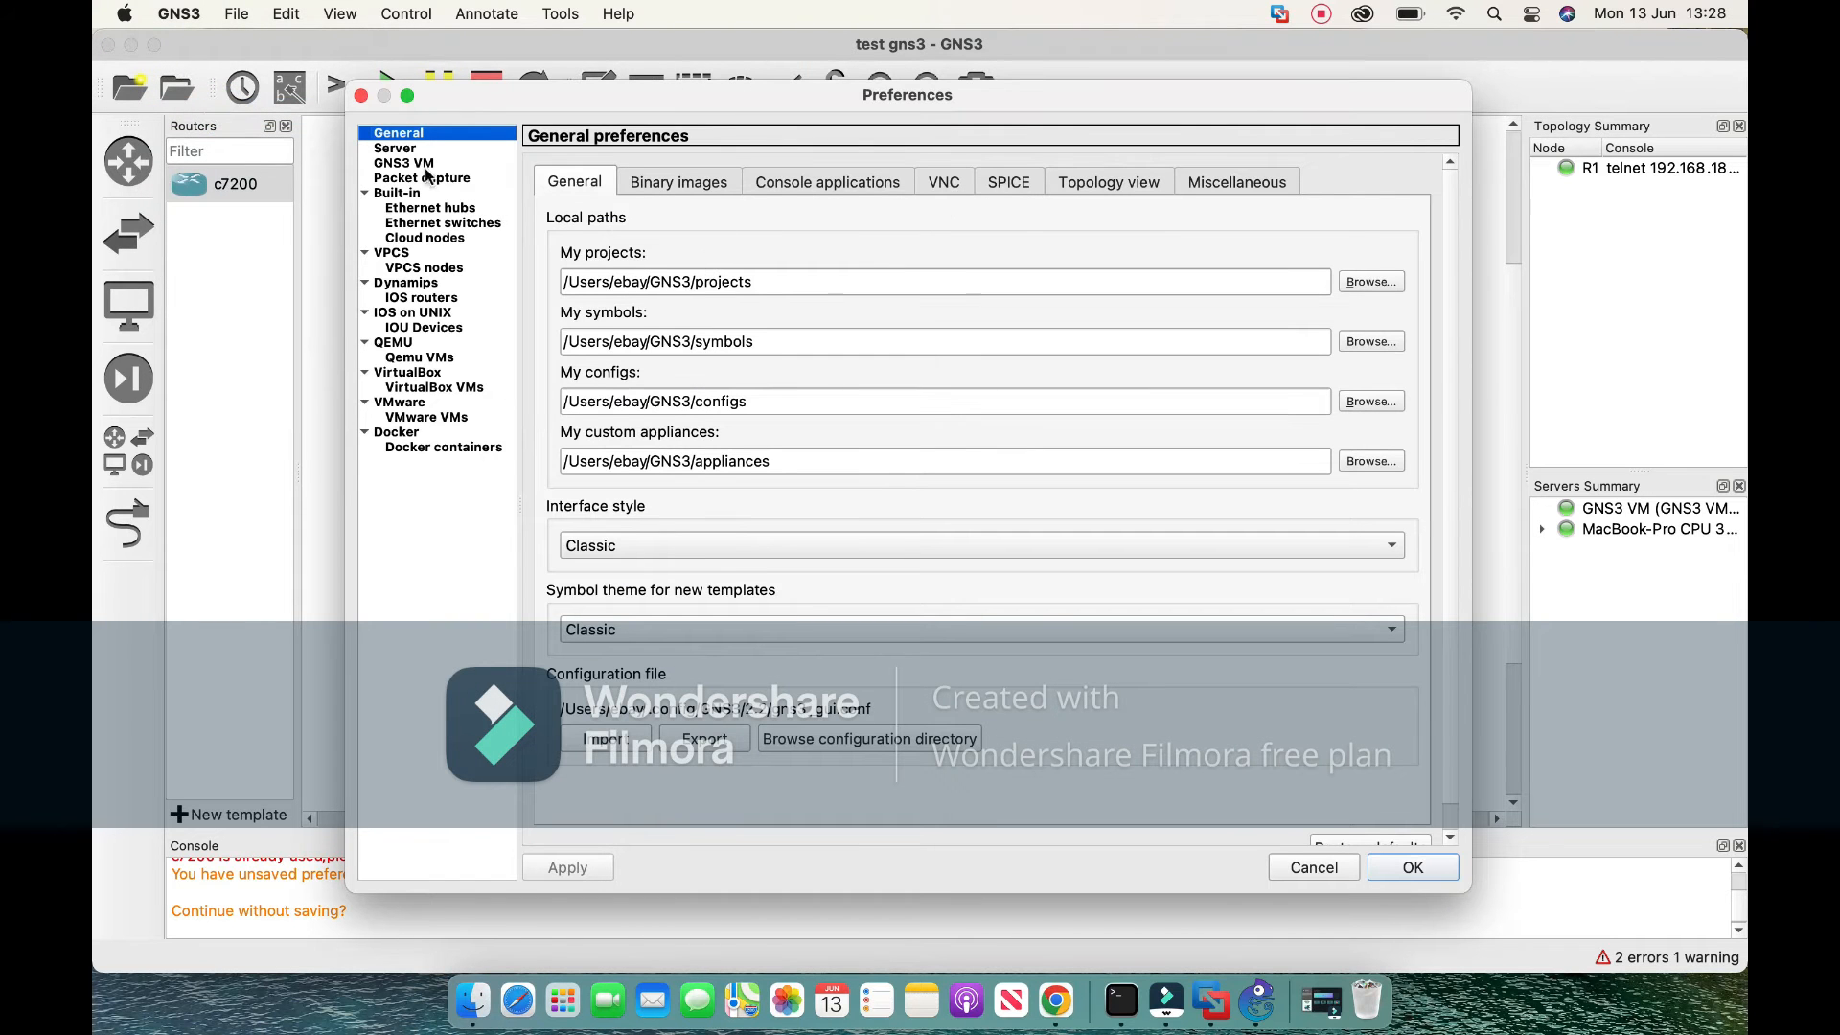
pyautogui.click(842, 181)
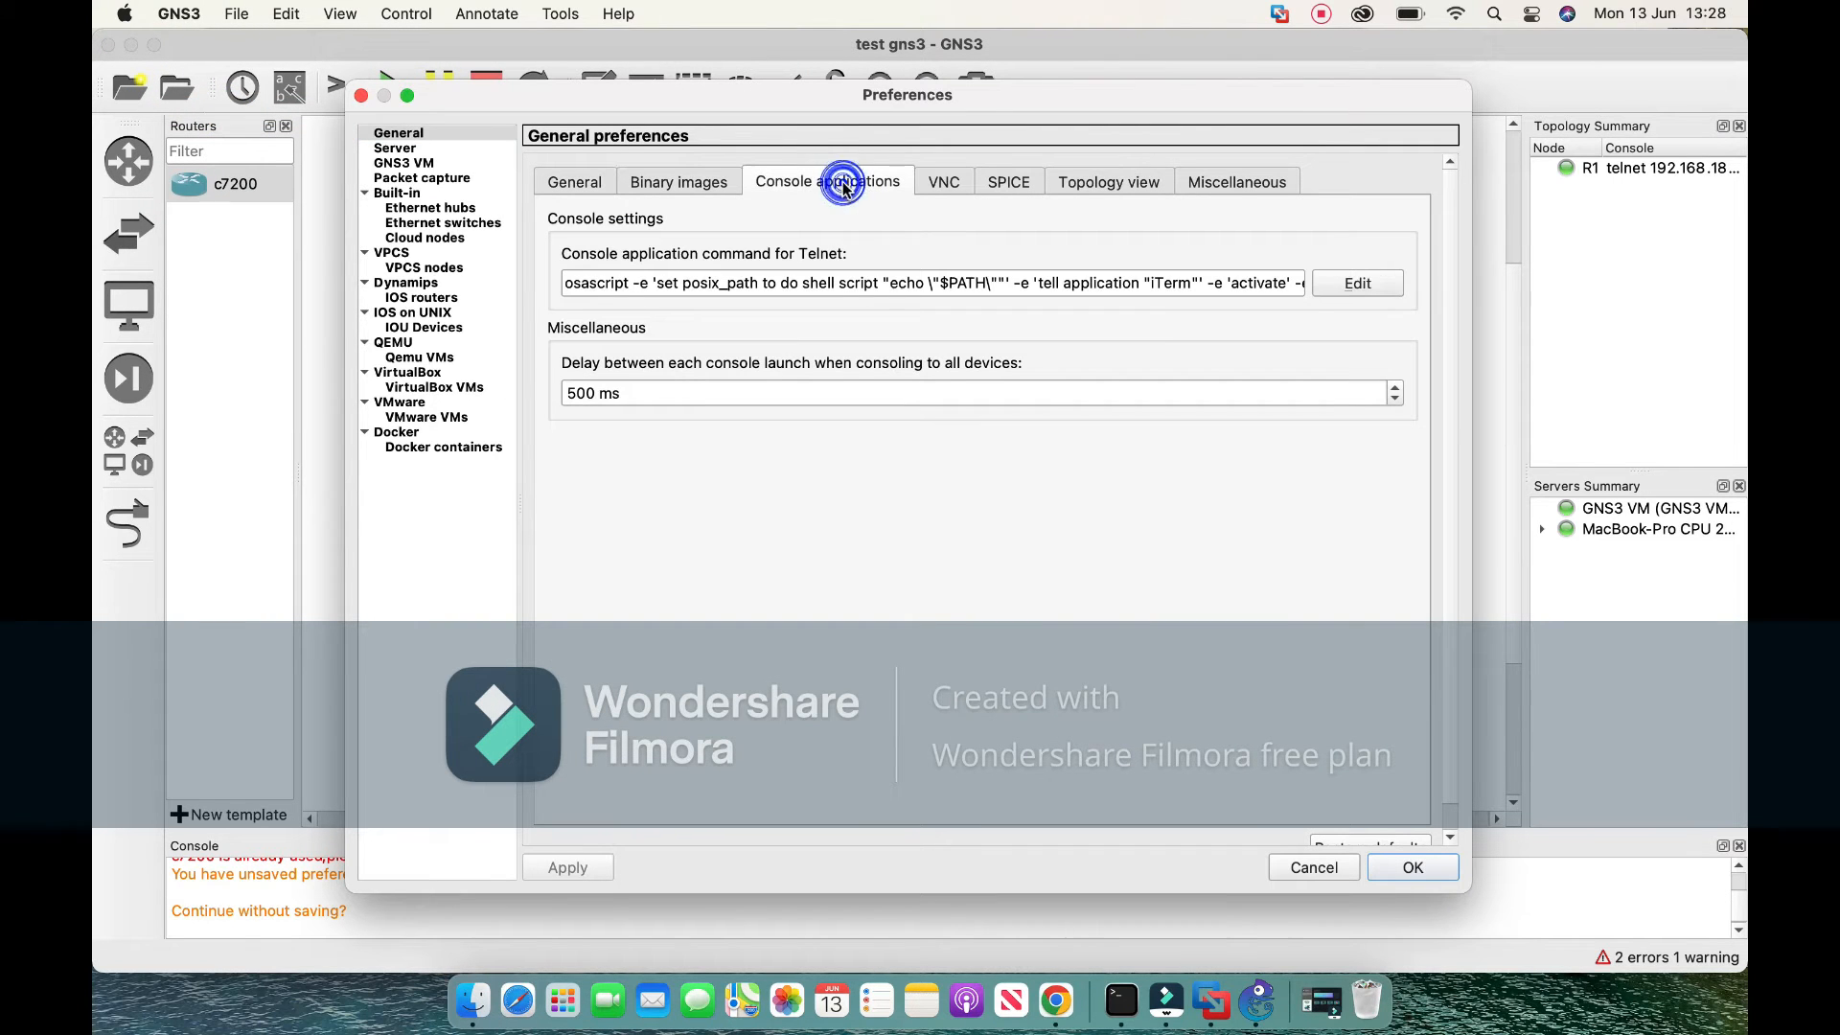
pyautogui.click(1359, 284)
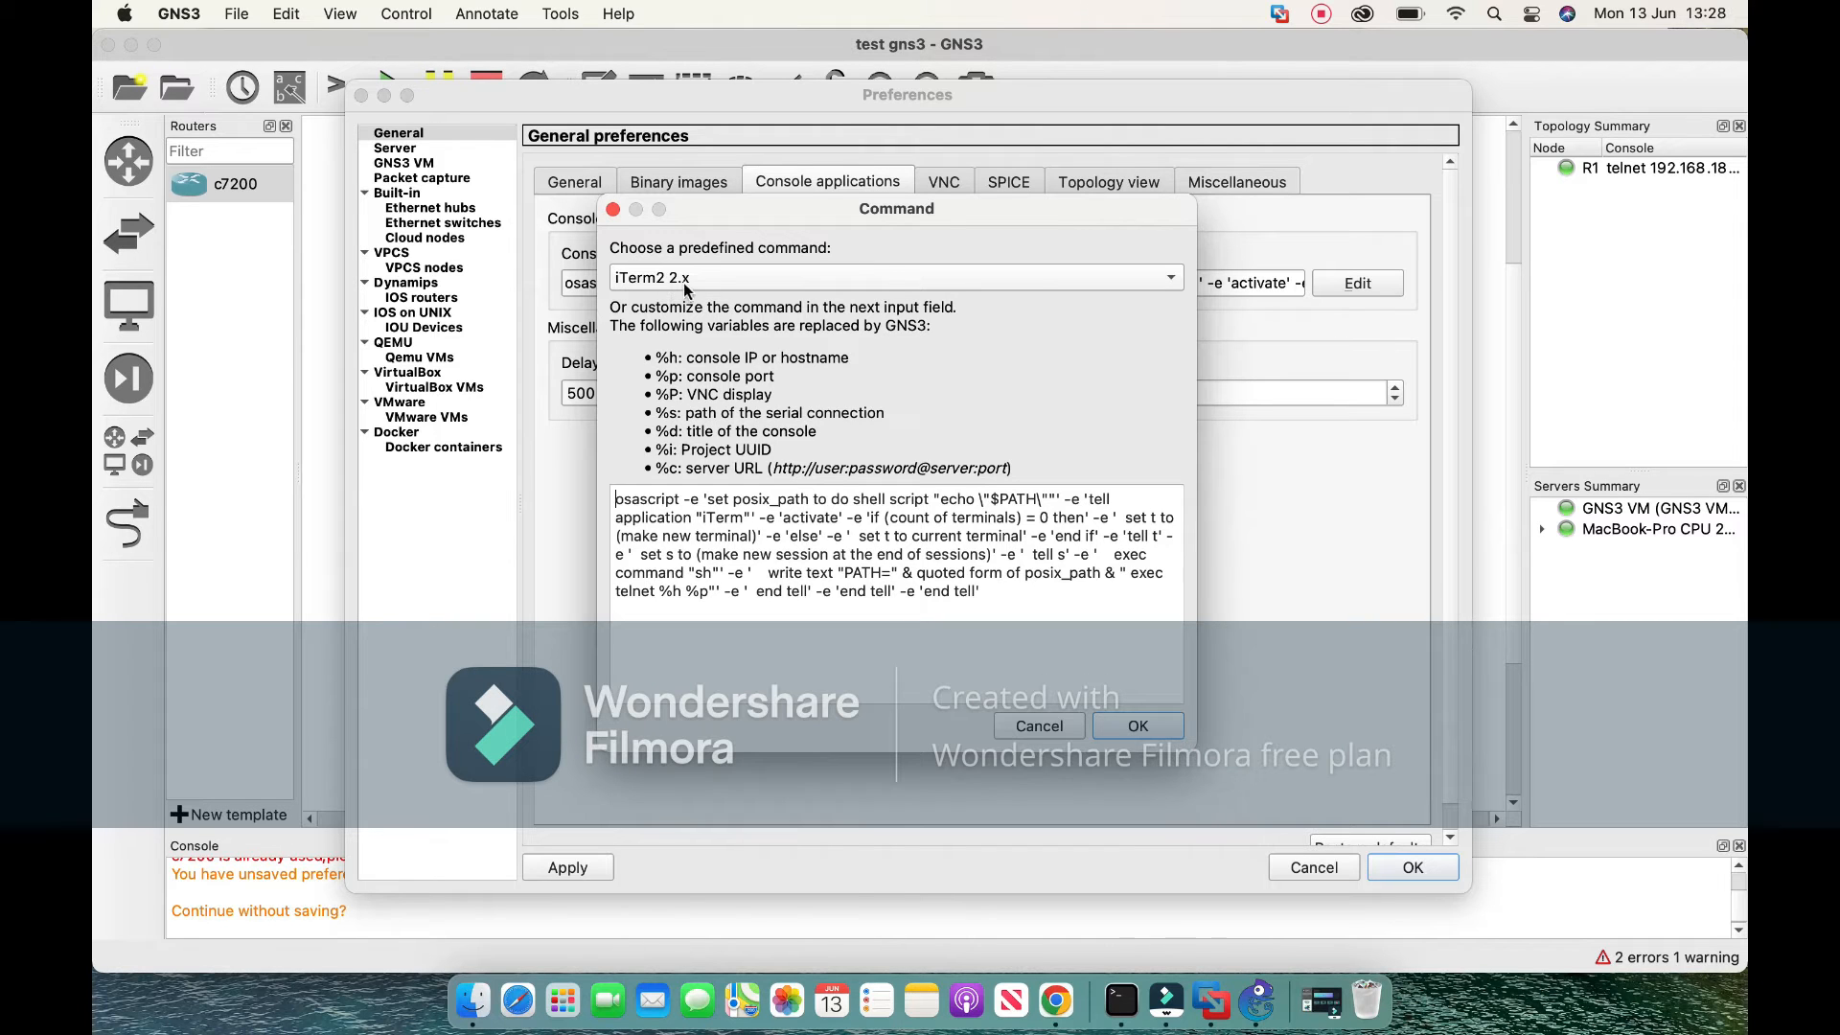
pyautogui.click(897, 277)
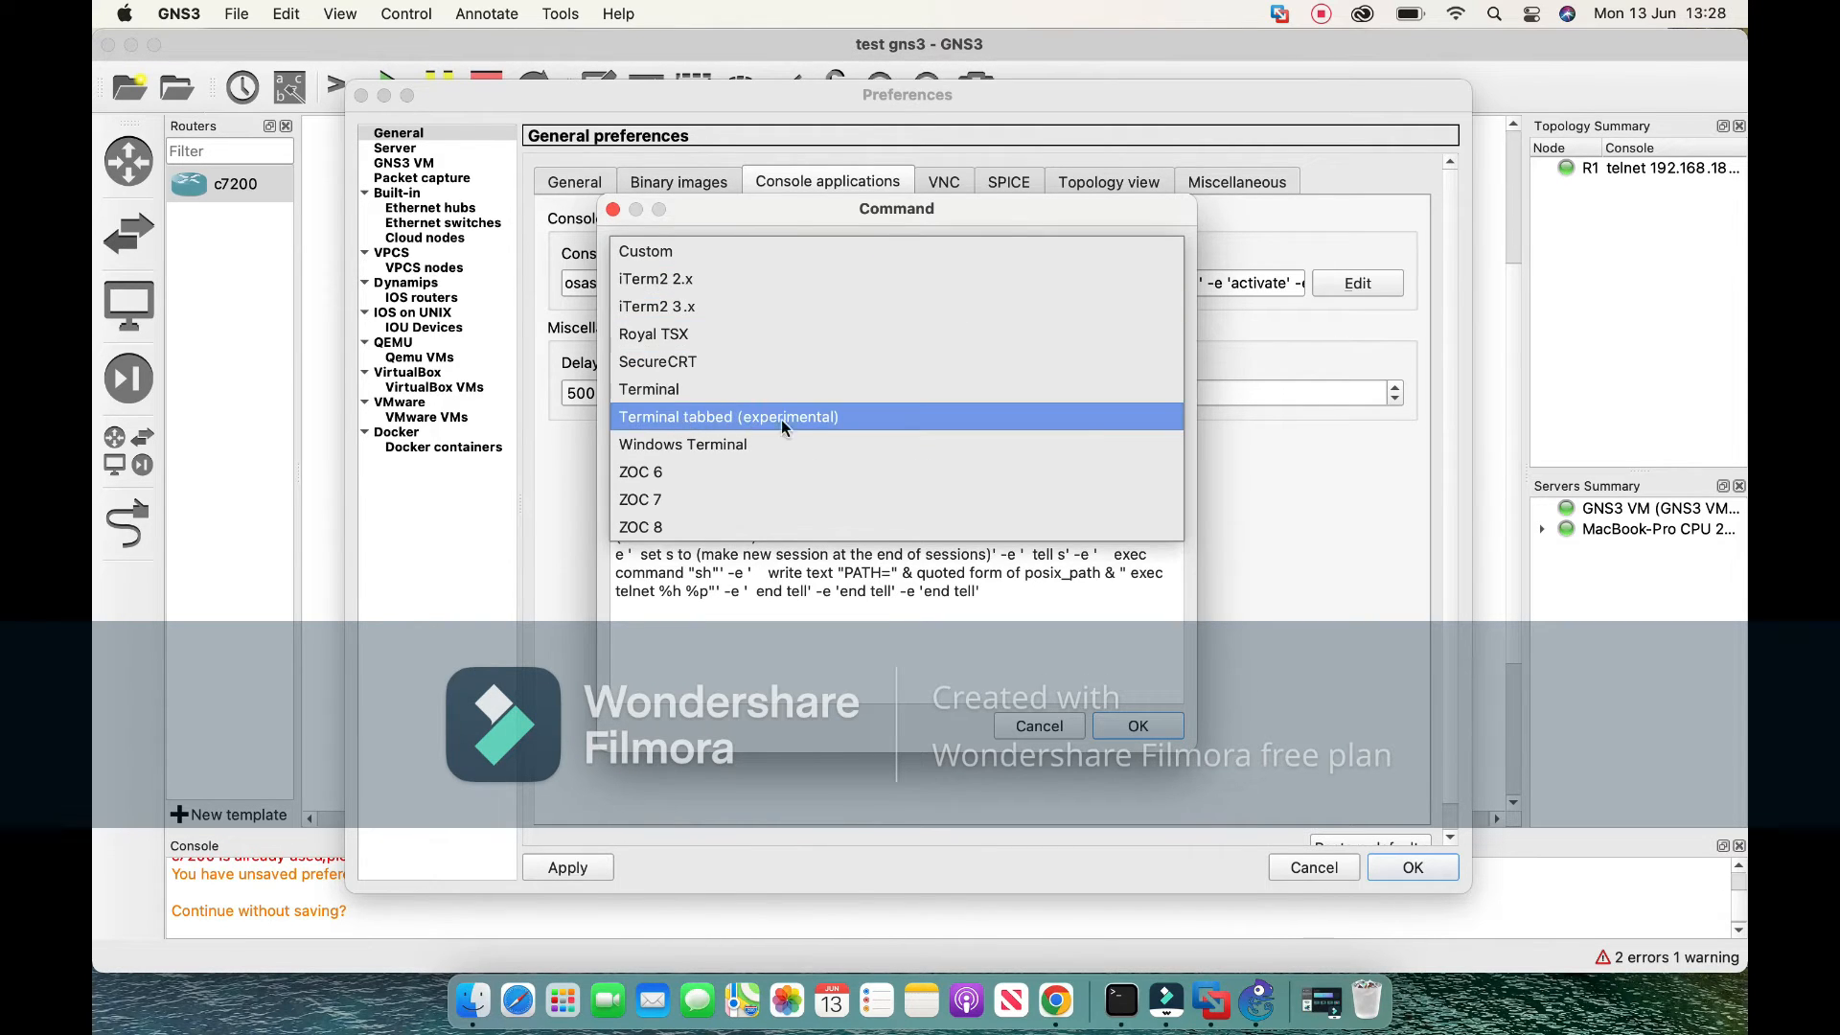
pyautogui.click(808, 420)
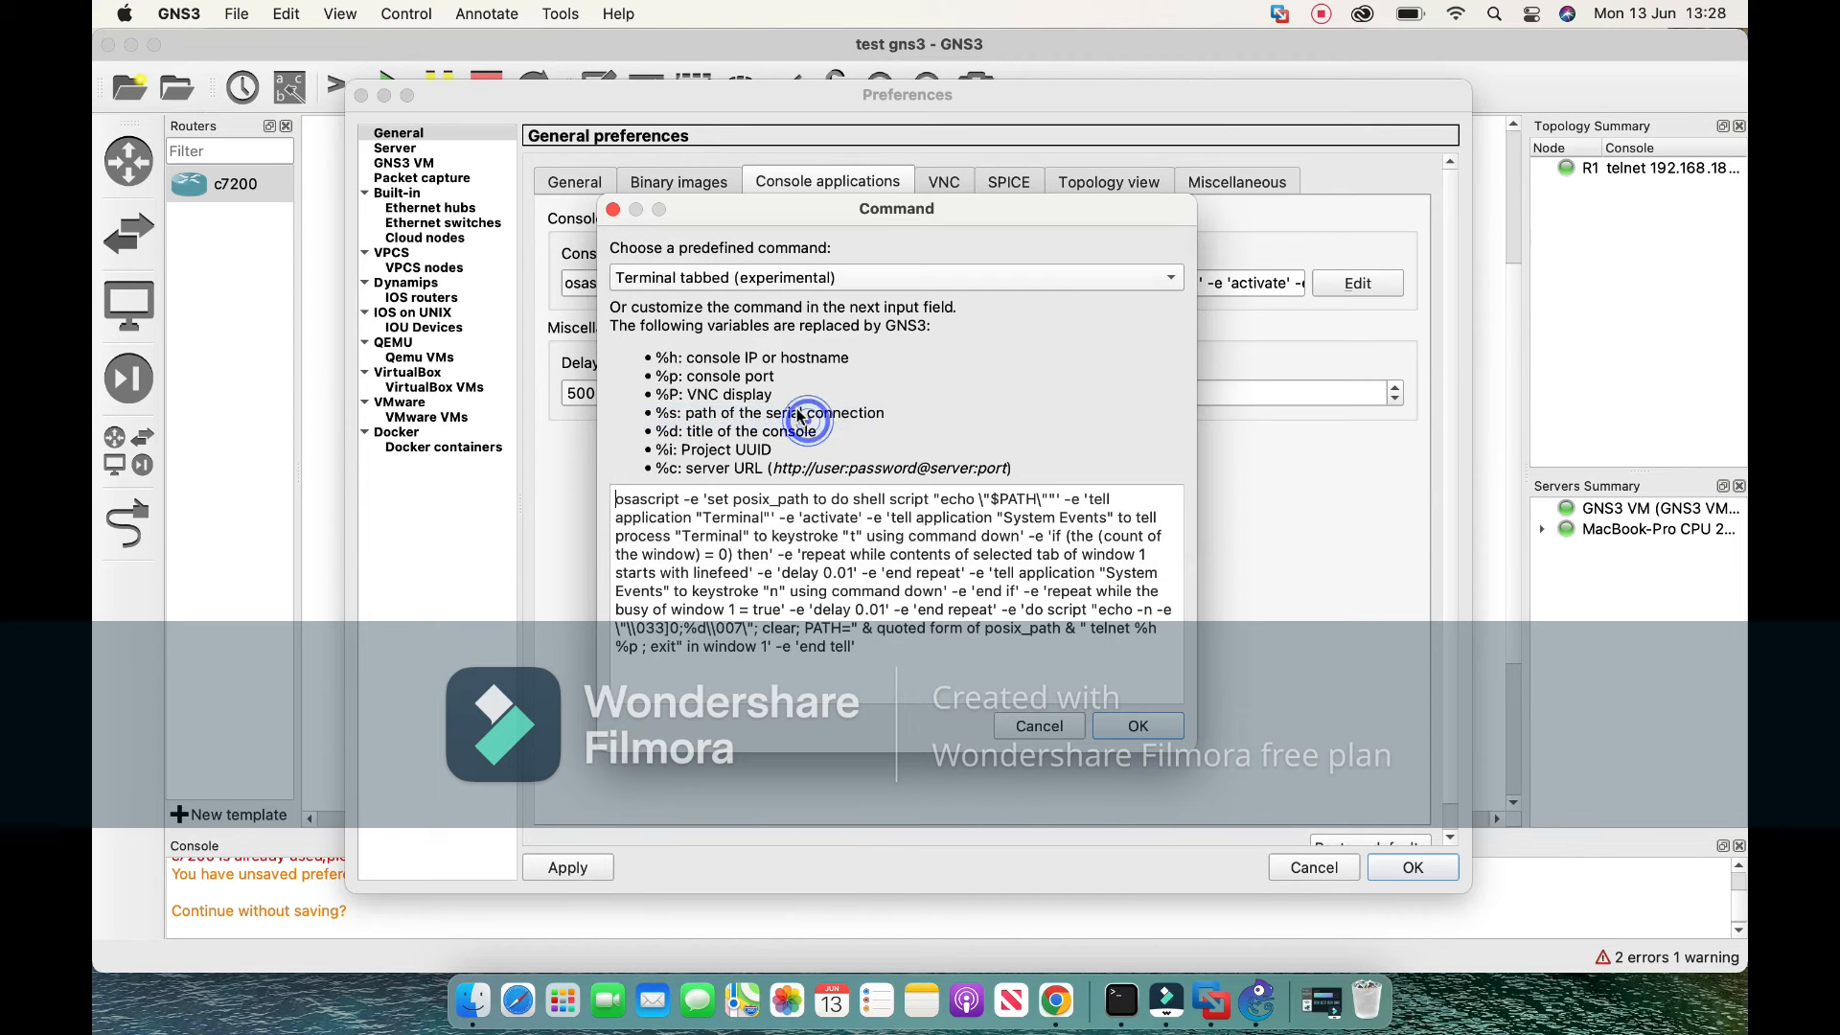
pyautogui.click(1140, 723)
pyautogui.click(1401, 866)
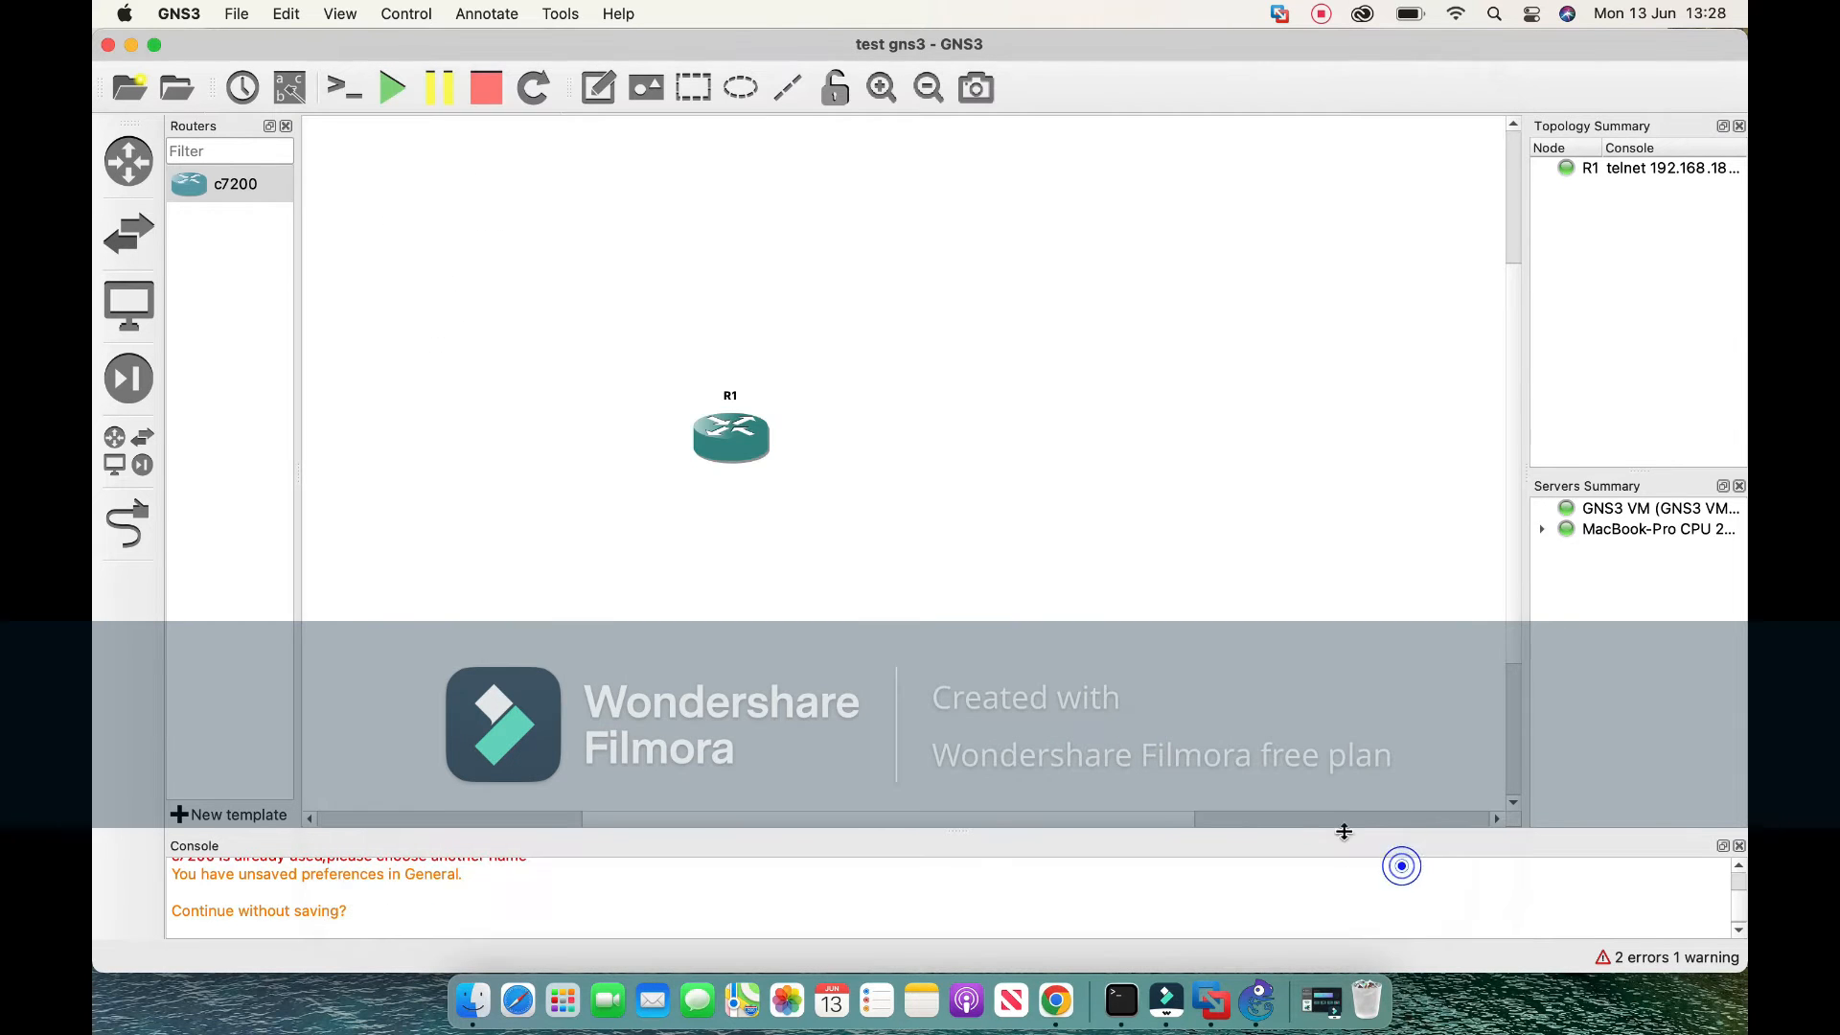
# Open the console of router R1 and widen its Terminal window to 94 columns.
pyautogui.click(616, 474)
pyautogui.doubleClick(743, 446)
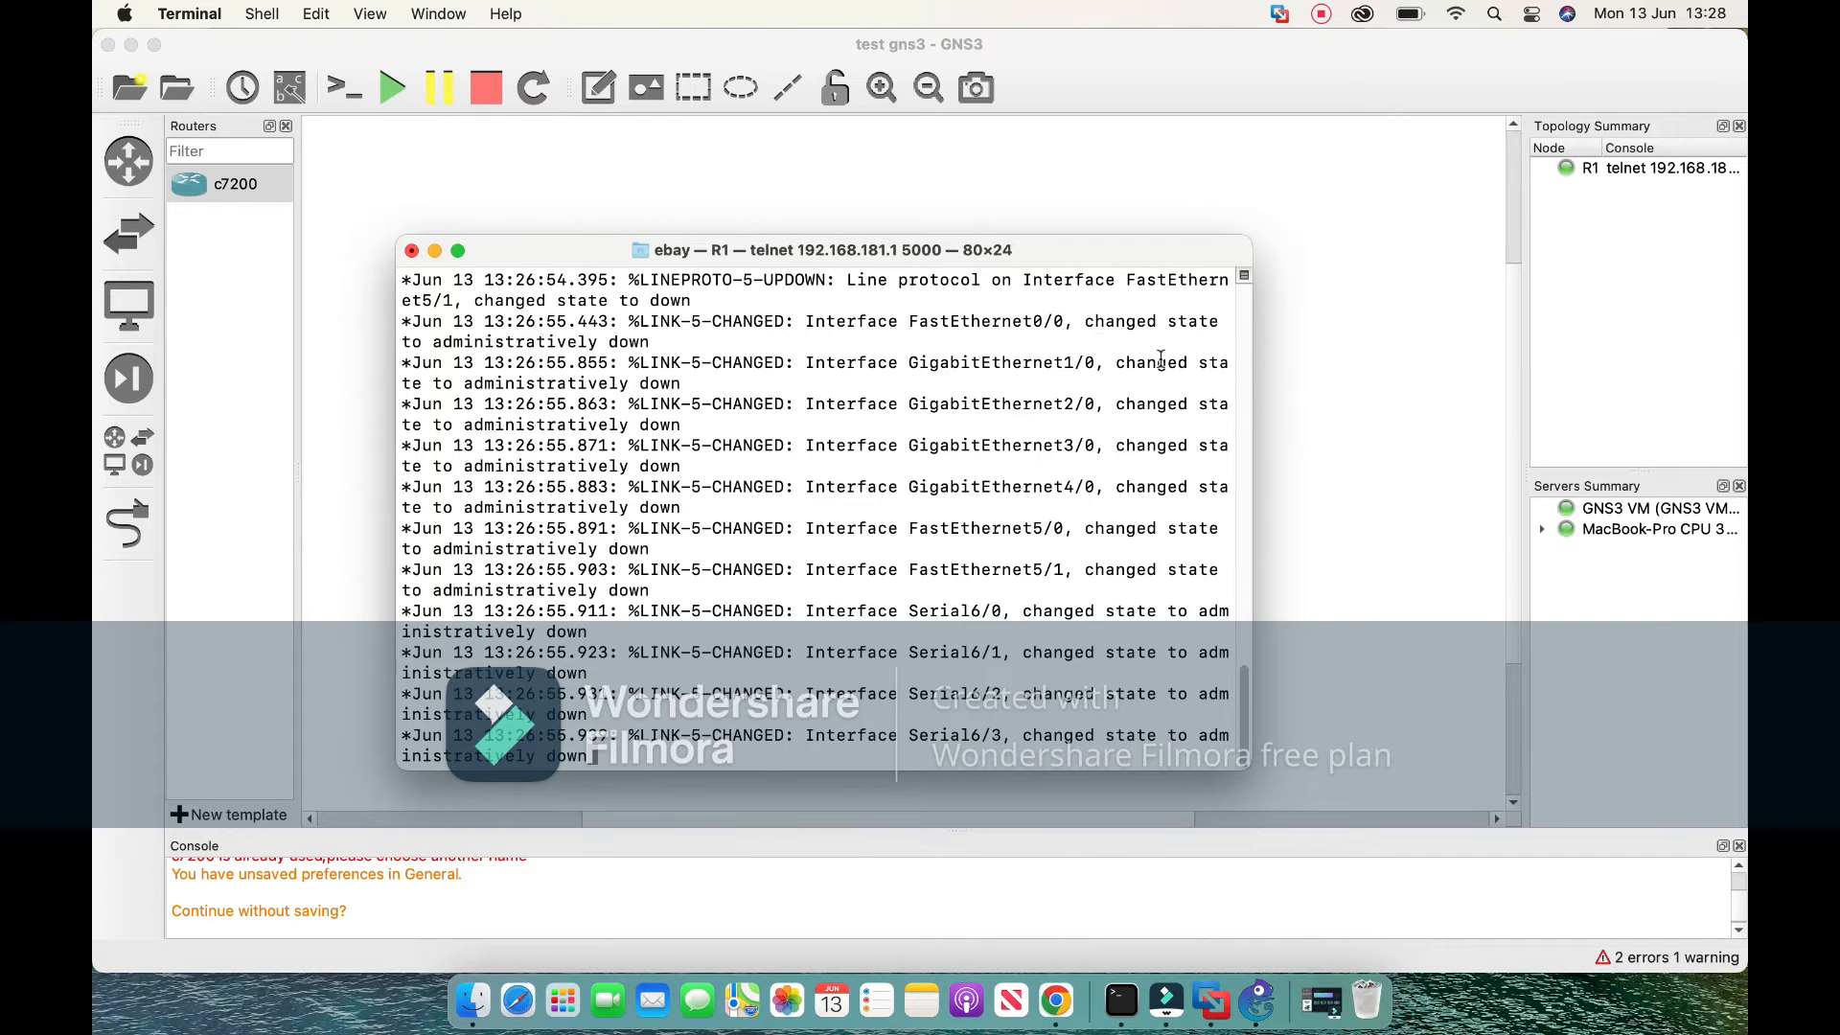
pyautogui.moveTo(1252, 368); pyautogui.dragTo(1398, 361)
pyautogui.scroll(3, 747, 478)
pyautogui.scroll(-3, 747, 479)
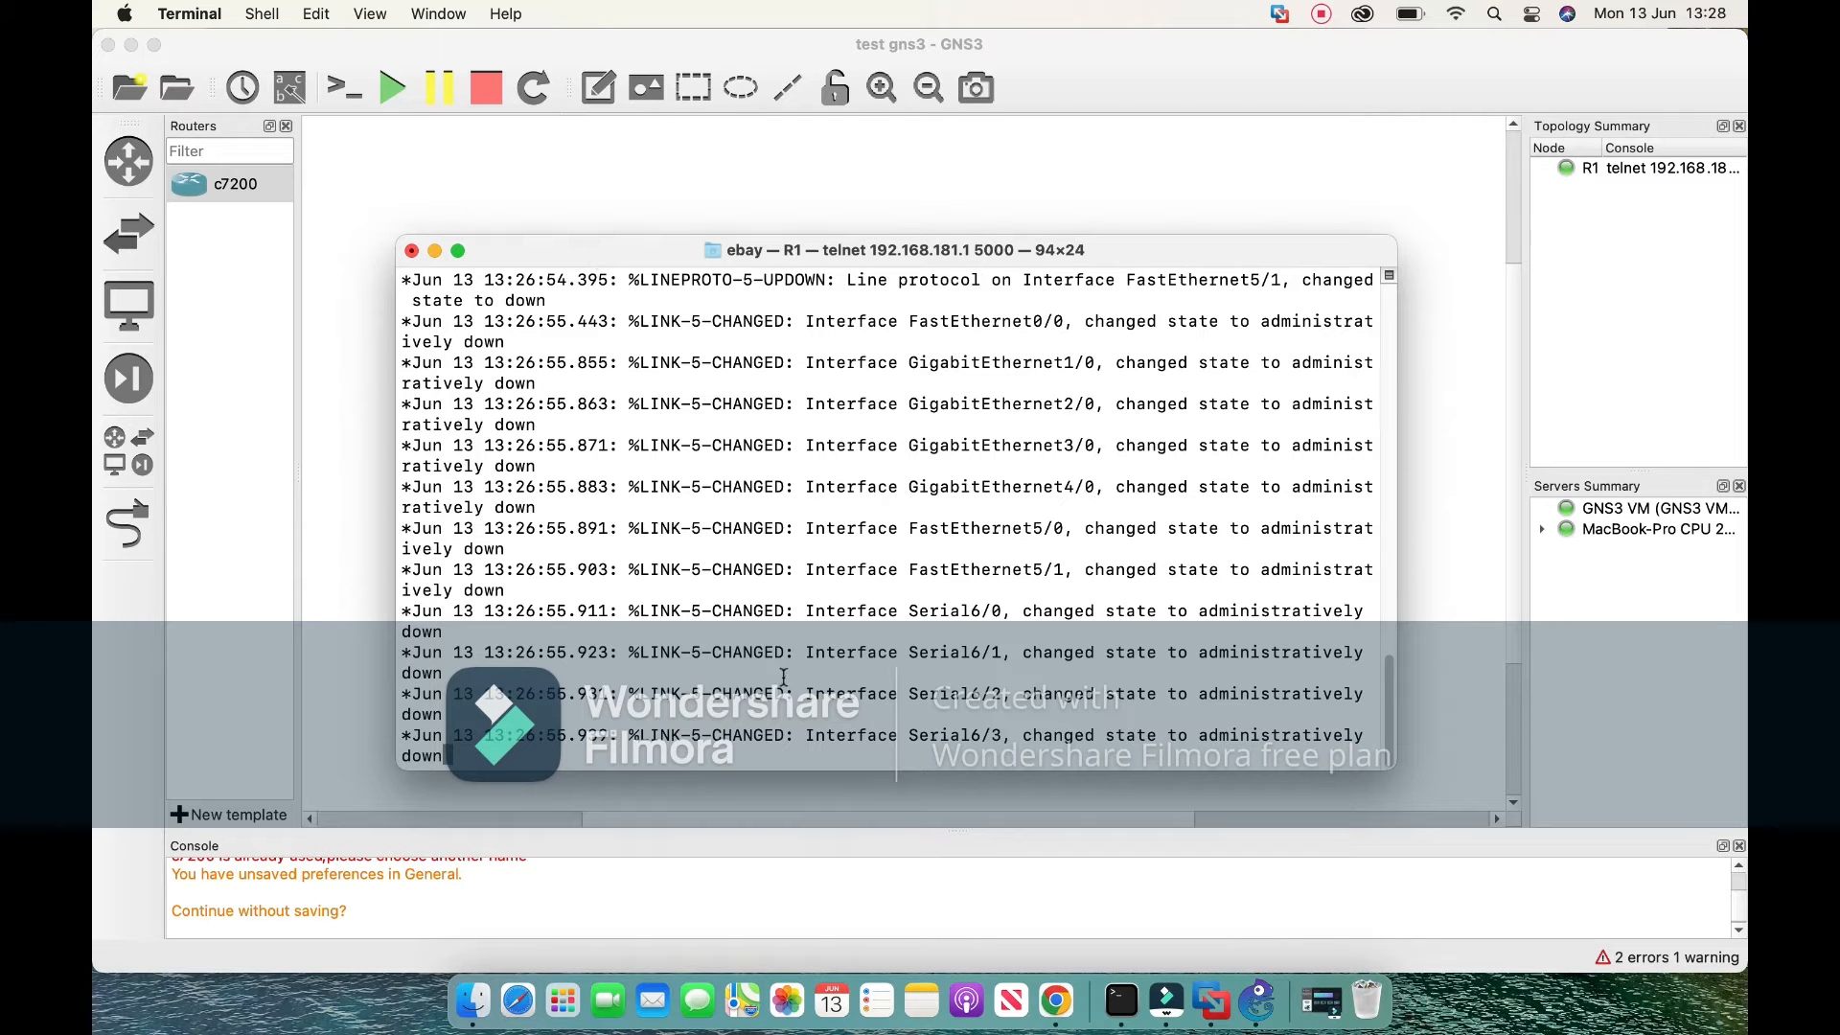
# Bring up the R1 prompt and enter terminal configuration mode with conf.
pyautogui.press('Return')
pyautogui.press('Return')
pyautogui.press('Return')
pyautogui.press('Return')
pyautogui.press('Return')
pyautogui.press('Return')
pyautogui.press('Return')
pyautogui.write('c')
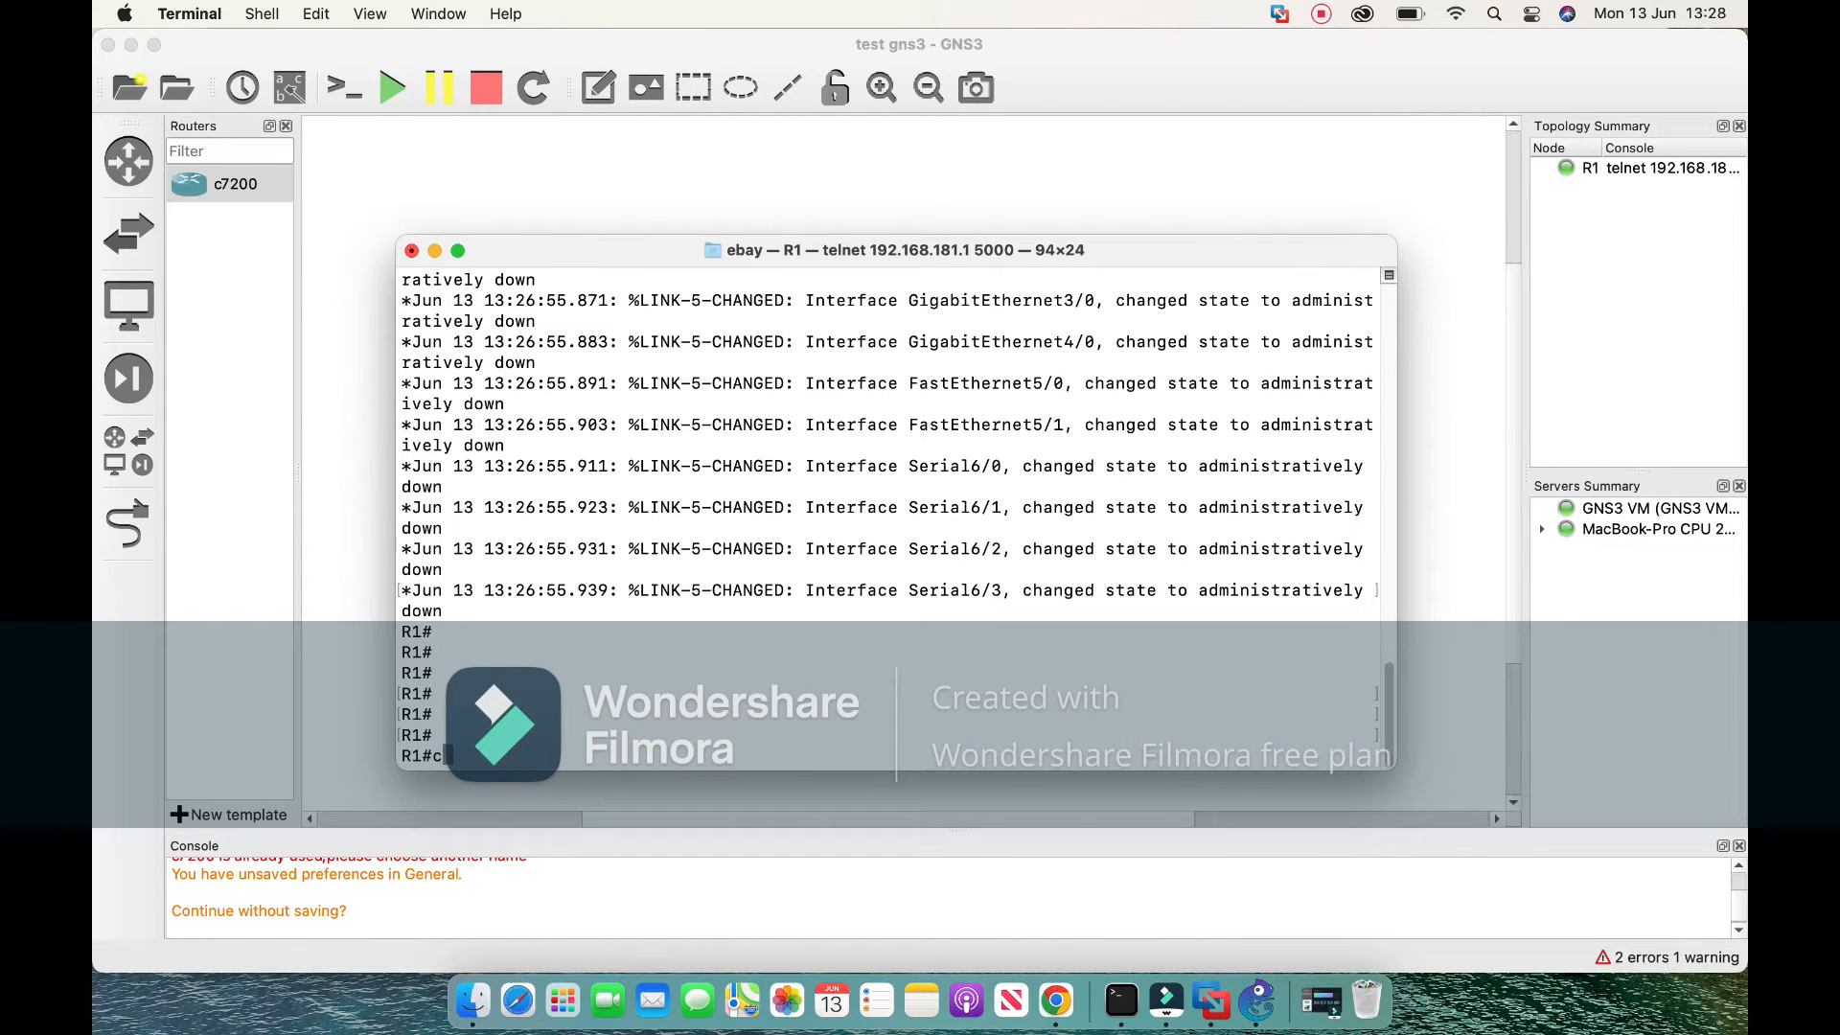
pyautogui.write('onf')
pyautogui.press('Return')
pyautogui.press('Return')
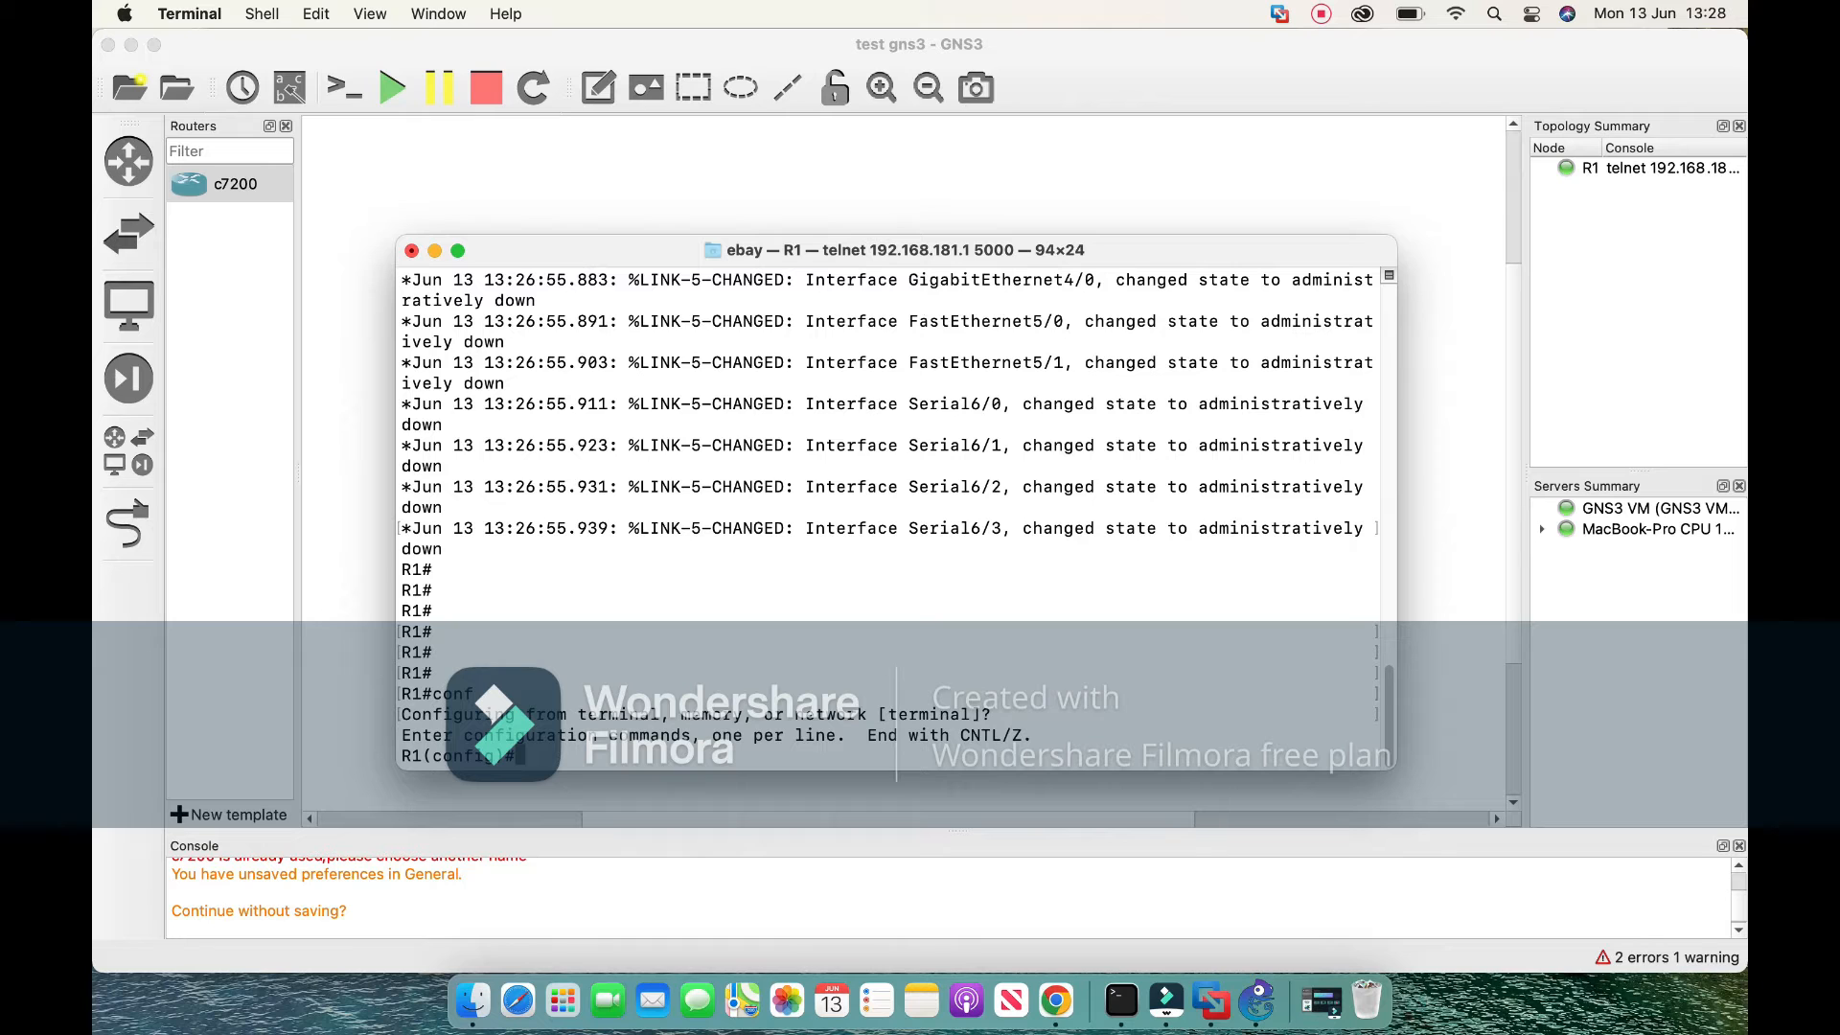
# Disable DNS lookup on R1 with the command no ip domain-lookup.
pyautogui.write('no ip domai')
pyautogui.press('Tab')
pyautogui.write('n-l')
pyautogui.press('Tab')
pyautogui.write('oo')
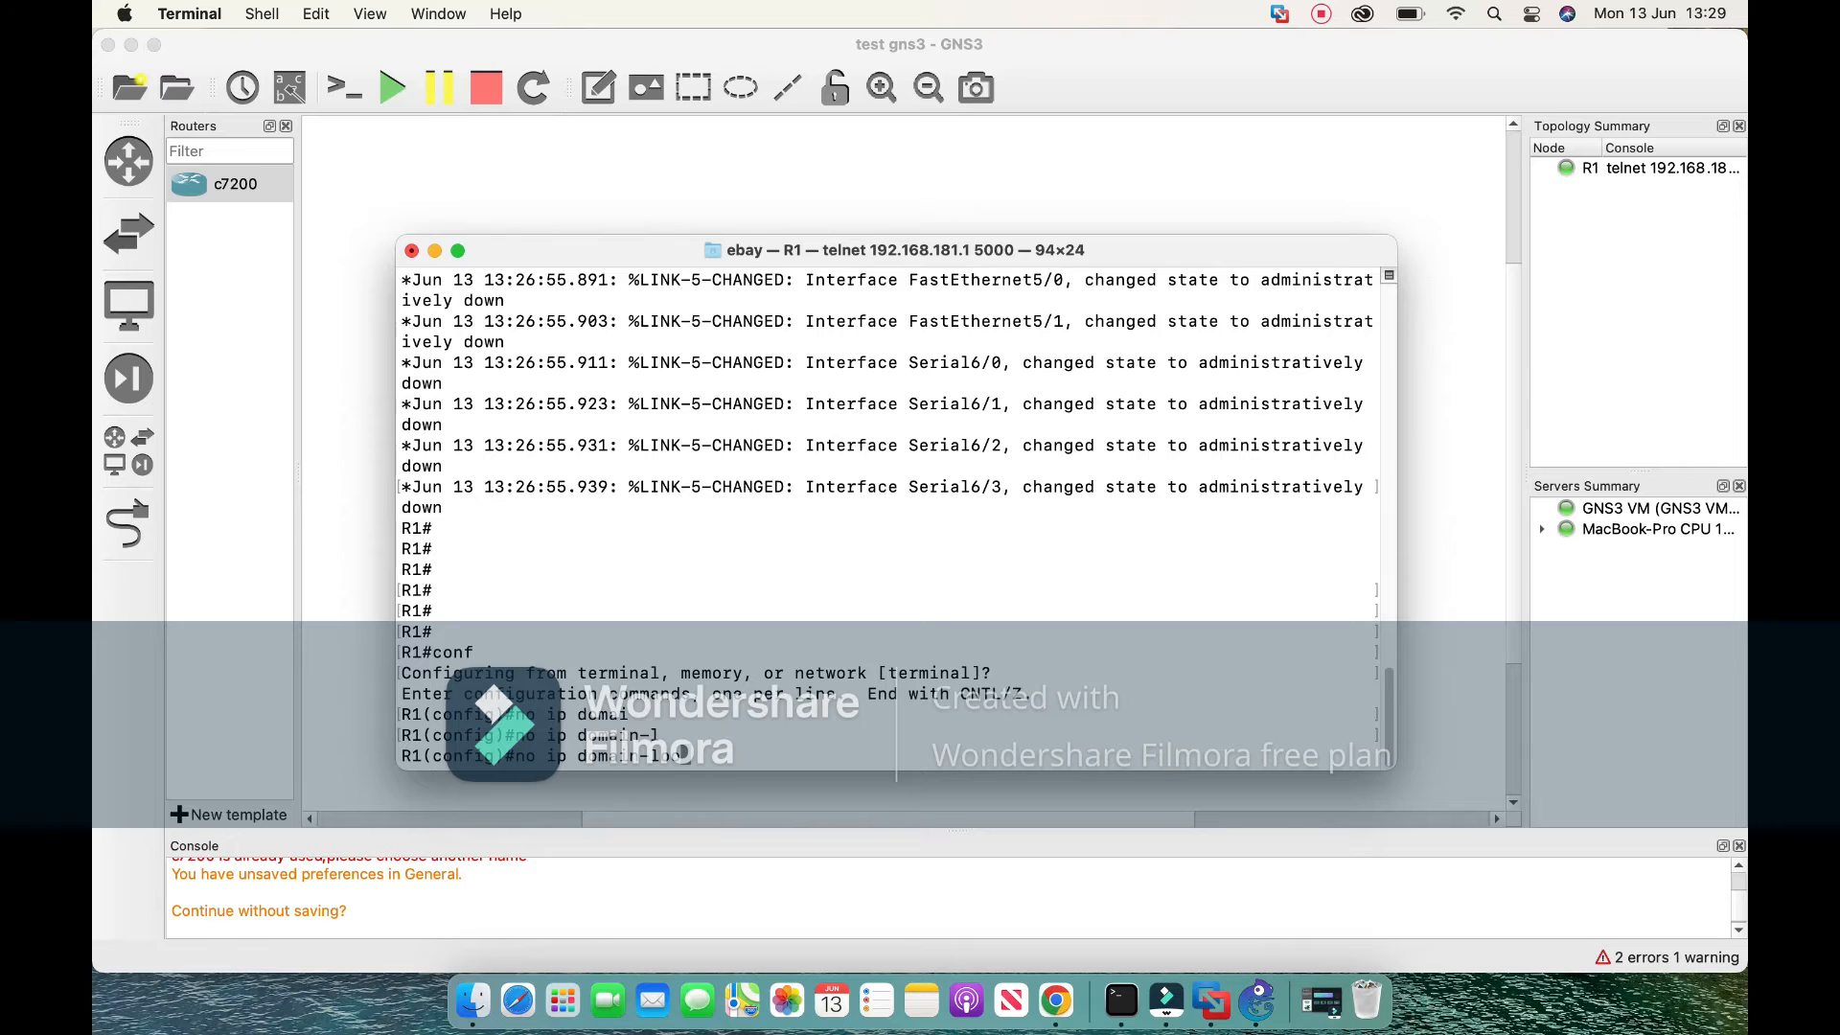
pyautogui.press('Tab')
pyautogui.press('Return')
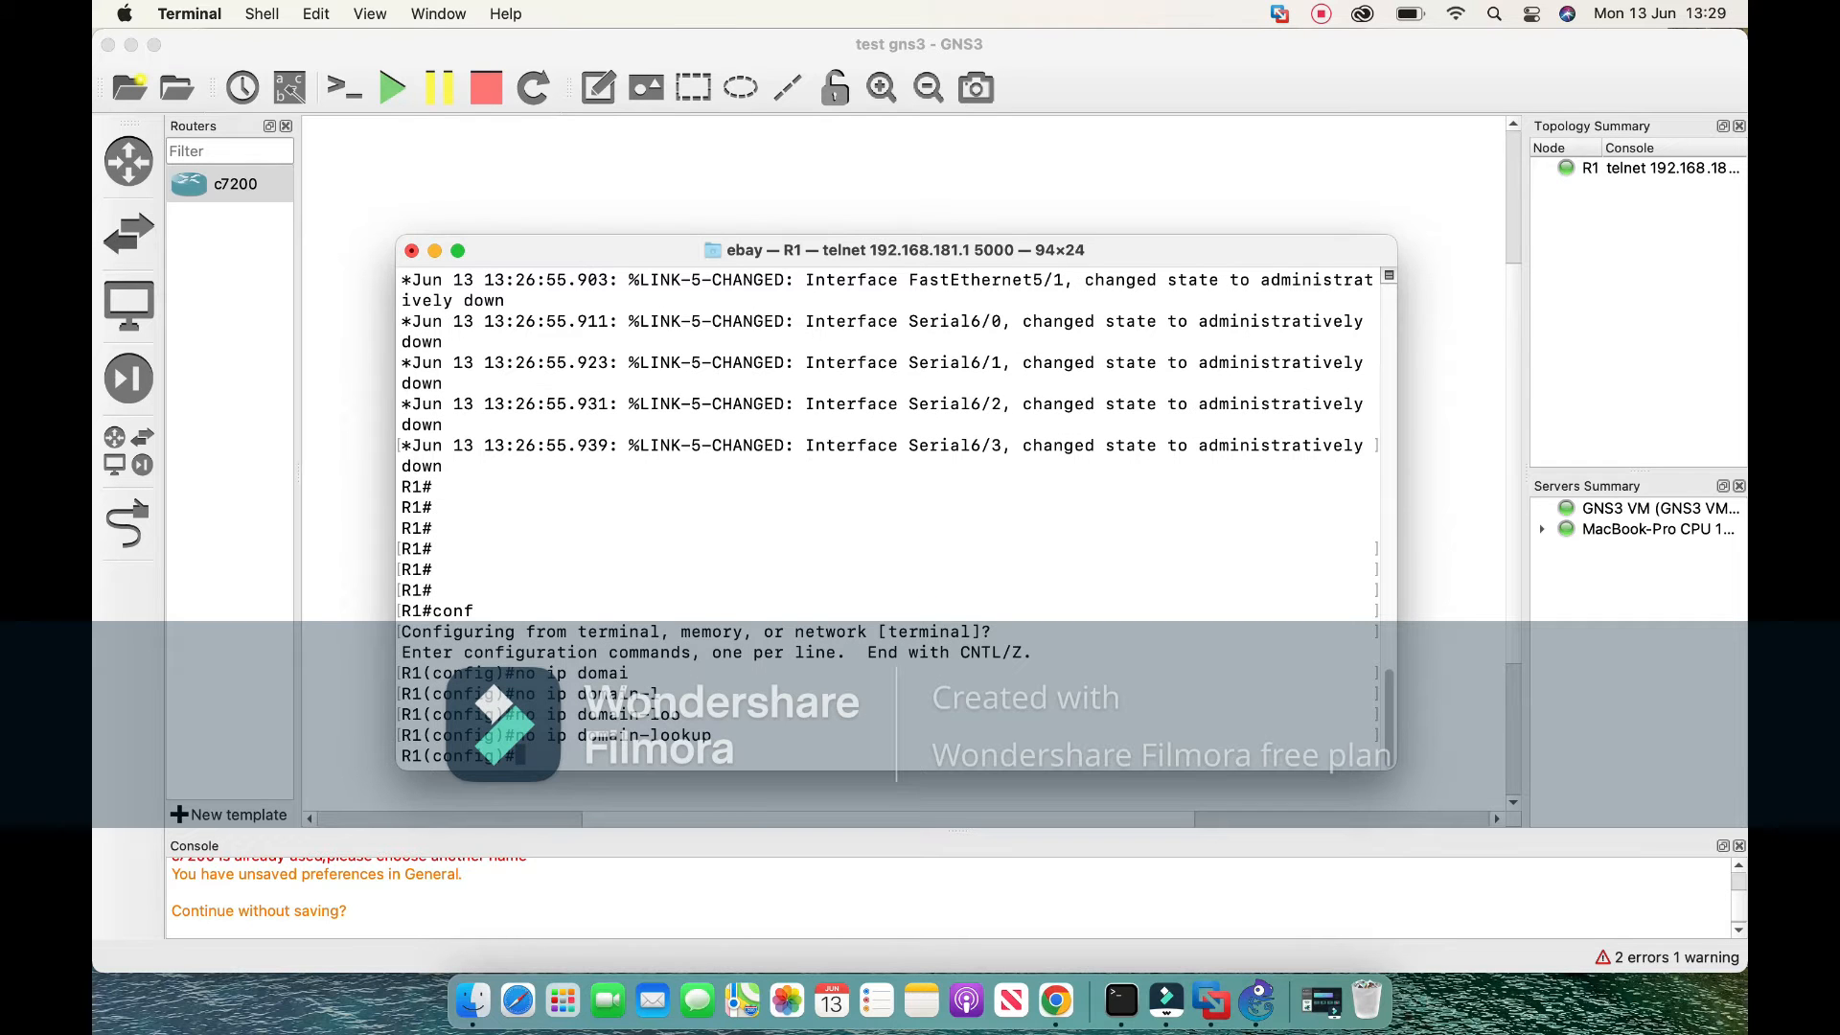
# Re-enable DNS lookup on R1 by editing the previous command to ip domain-lookup.
pyautogui.write('no lo')
pyautogui.press('BackSpace')
pyautogui.press('BackSpace')
pyautogui.press('BackSpace')
pyautogui.press('BackSpace')
pyautogui.press('BackSpace')
pyautogui.press('Up')
pyautogui.press('Left')
pyautogui.press('Left')
pyautogui.press('Left')
pyautogui.press('Left')
pyautogui.press('Left')
pyautogui.press('Left')
pyautogui.press('Left')
pyautogui.press('Left')
pyautogui.press('Left')
pyautogui.press('Left')
pyautogui.press('Left')
pyautogui.press('Left')
pyautogui.press('Left')
pyautogui.press('Left')
pyautogui.press('Left')
pyautogui.press('Left')
pyautogui.press('BackSpace')
pyautogui.press('BackSpace')
pyautogui.press('BackSpace')
pyautogui.press('Return')
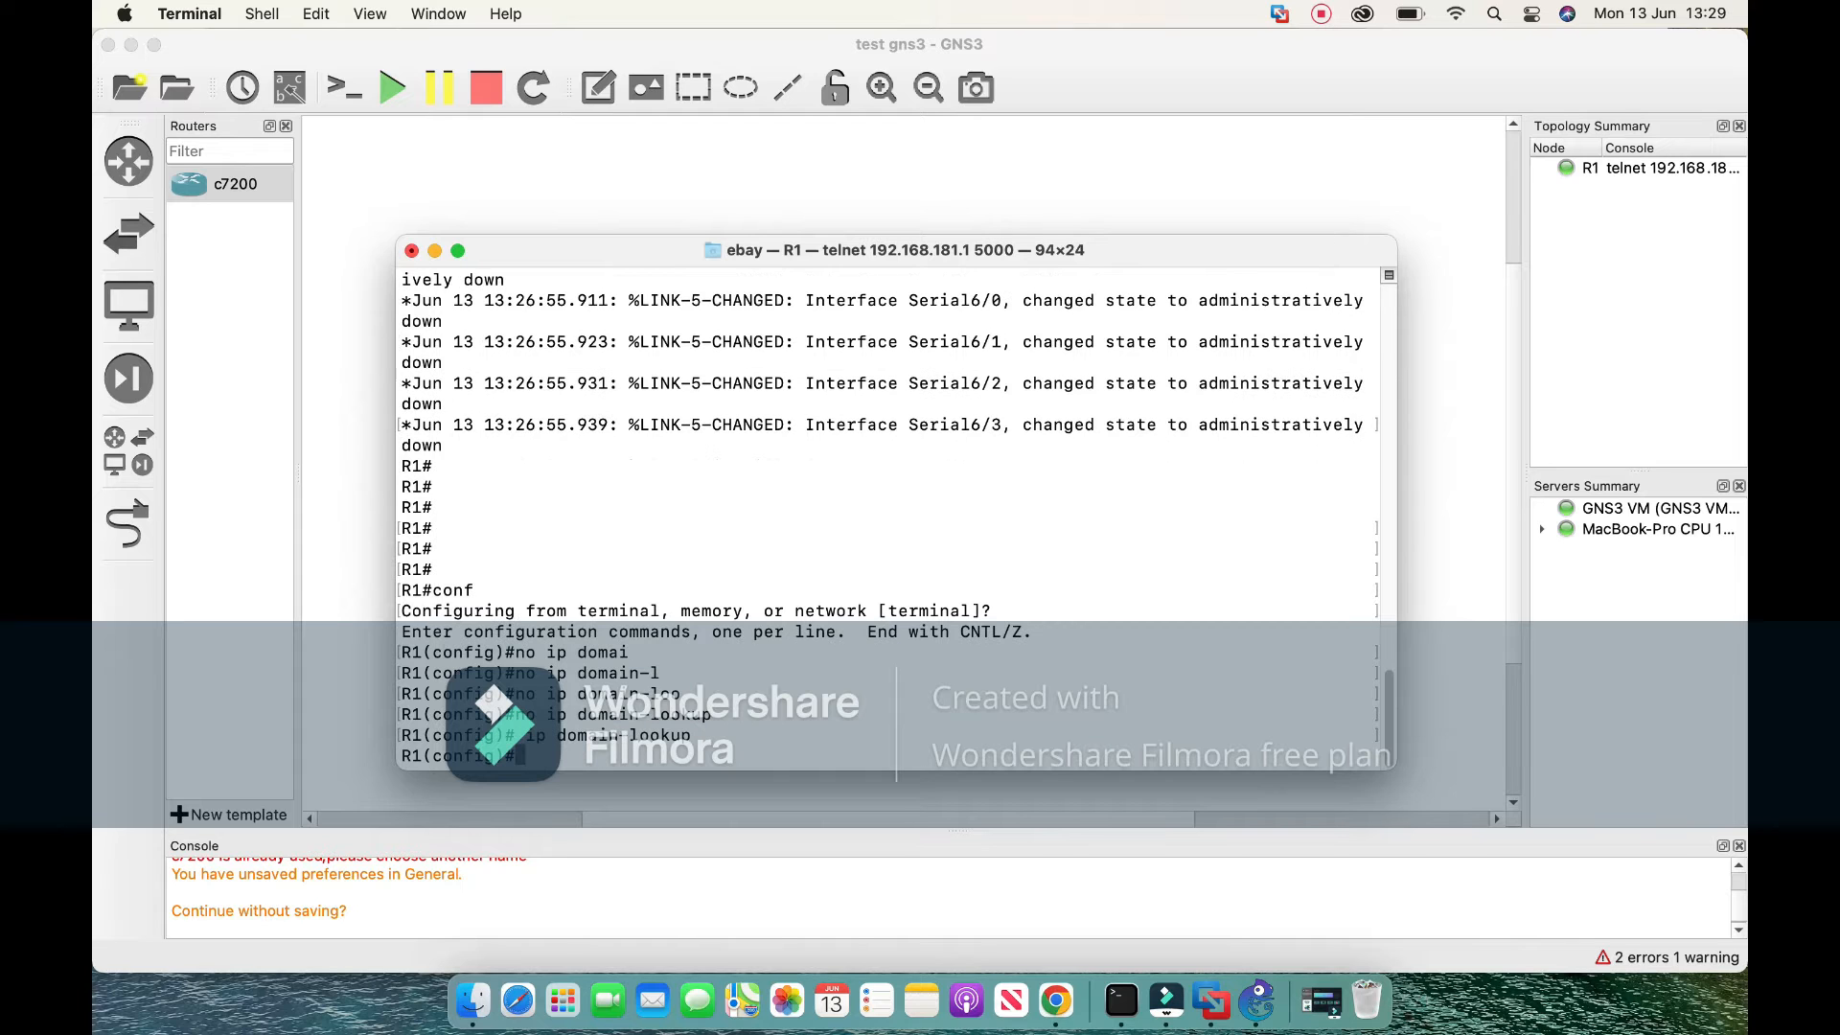
# Run the nonsense command hijojvghjb,km in configuration mode, and leave the mode with end.
pyautogui.write('hijojvgjjb km')
pyautogui.press('Return')
pyautogui.write('end')
pyautogui.press('Return')
# Test domain lookup by running the nonsense commands hjjhjkhkl and hjjhjkhklgjhj at the privileged R1 prompt.
pyautogui.write('hjjhjkhkl')
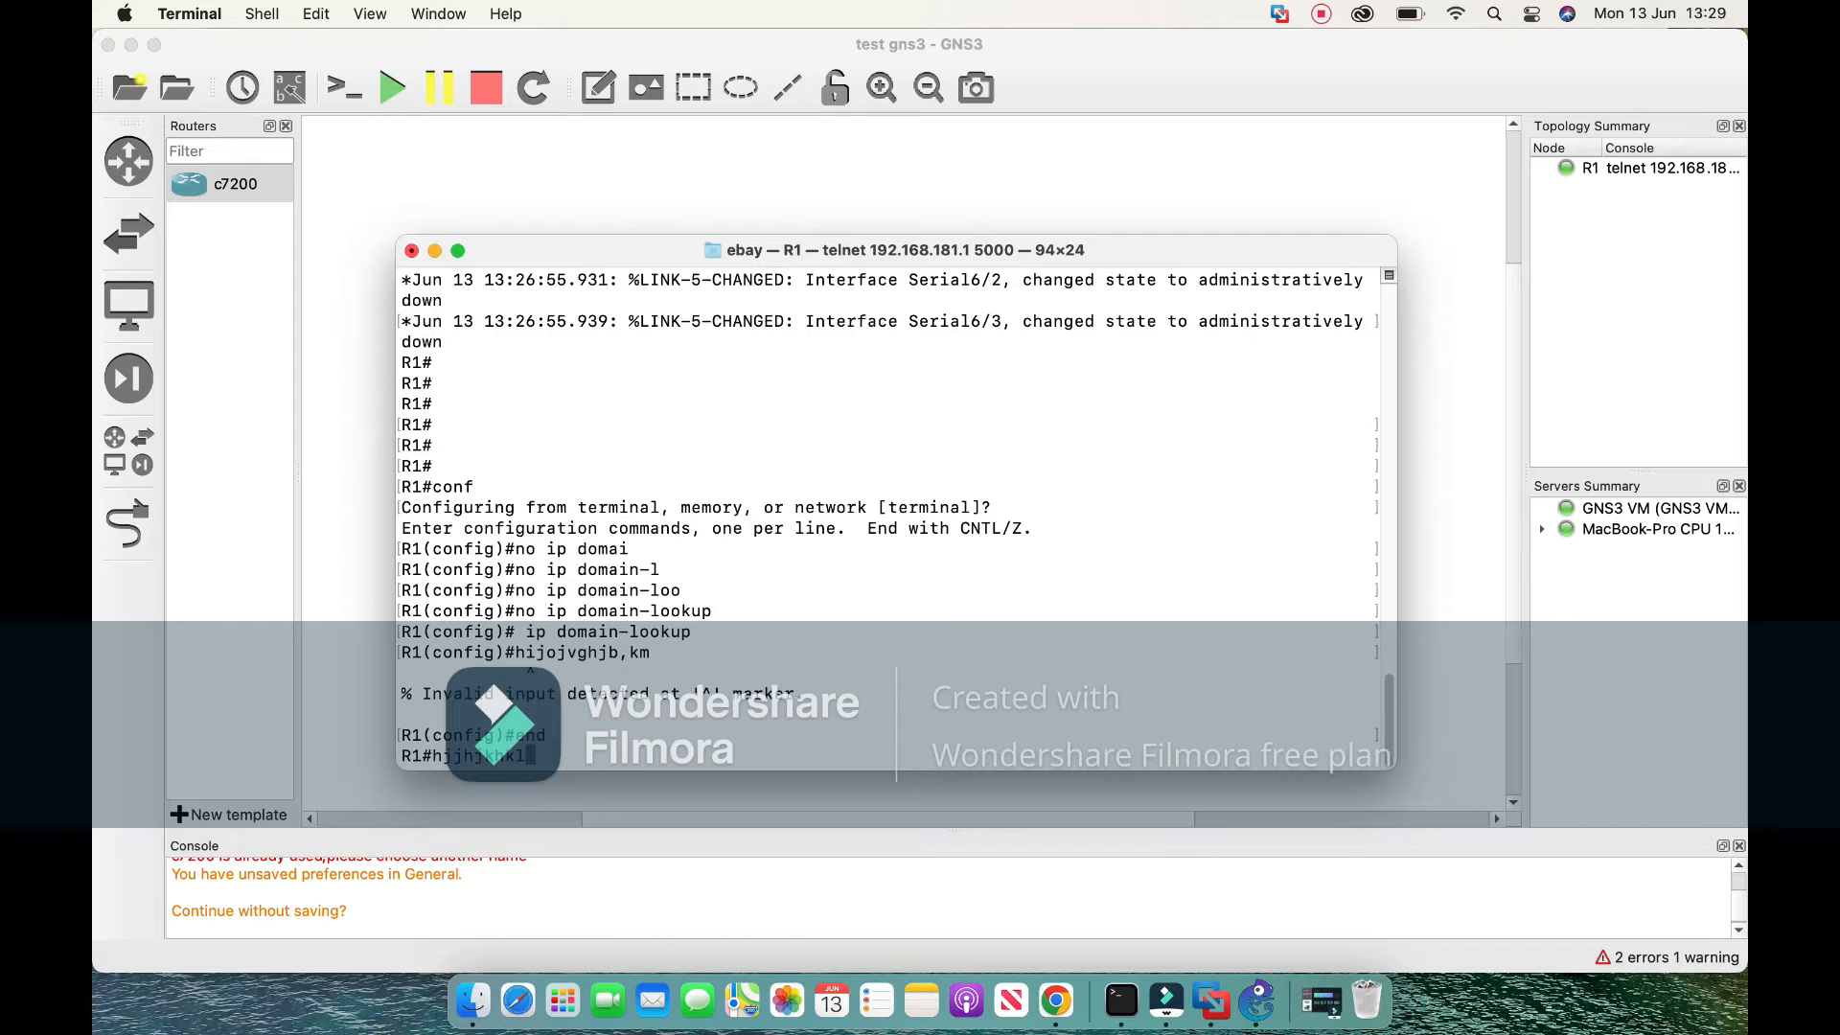
pyautogui.press('Return')
pyautogui.press('Up')
pyautogui.write('gjhj')
pyautogui.press('Return')
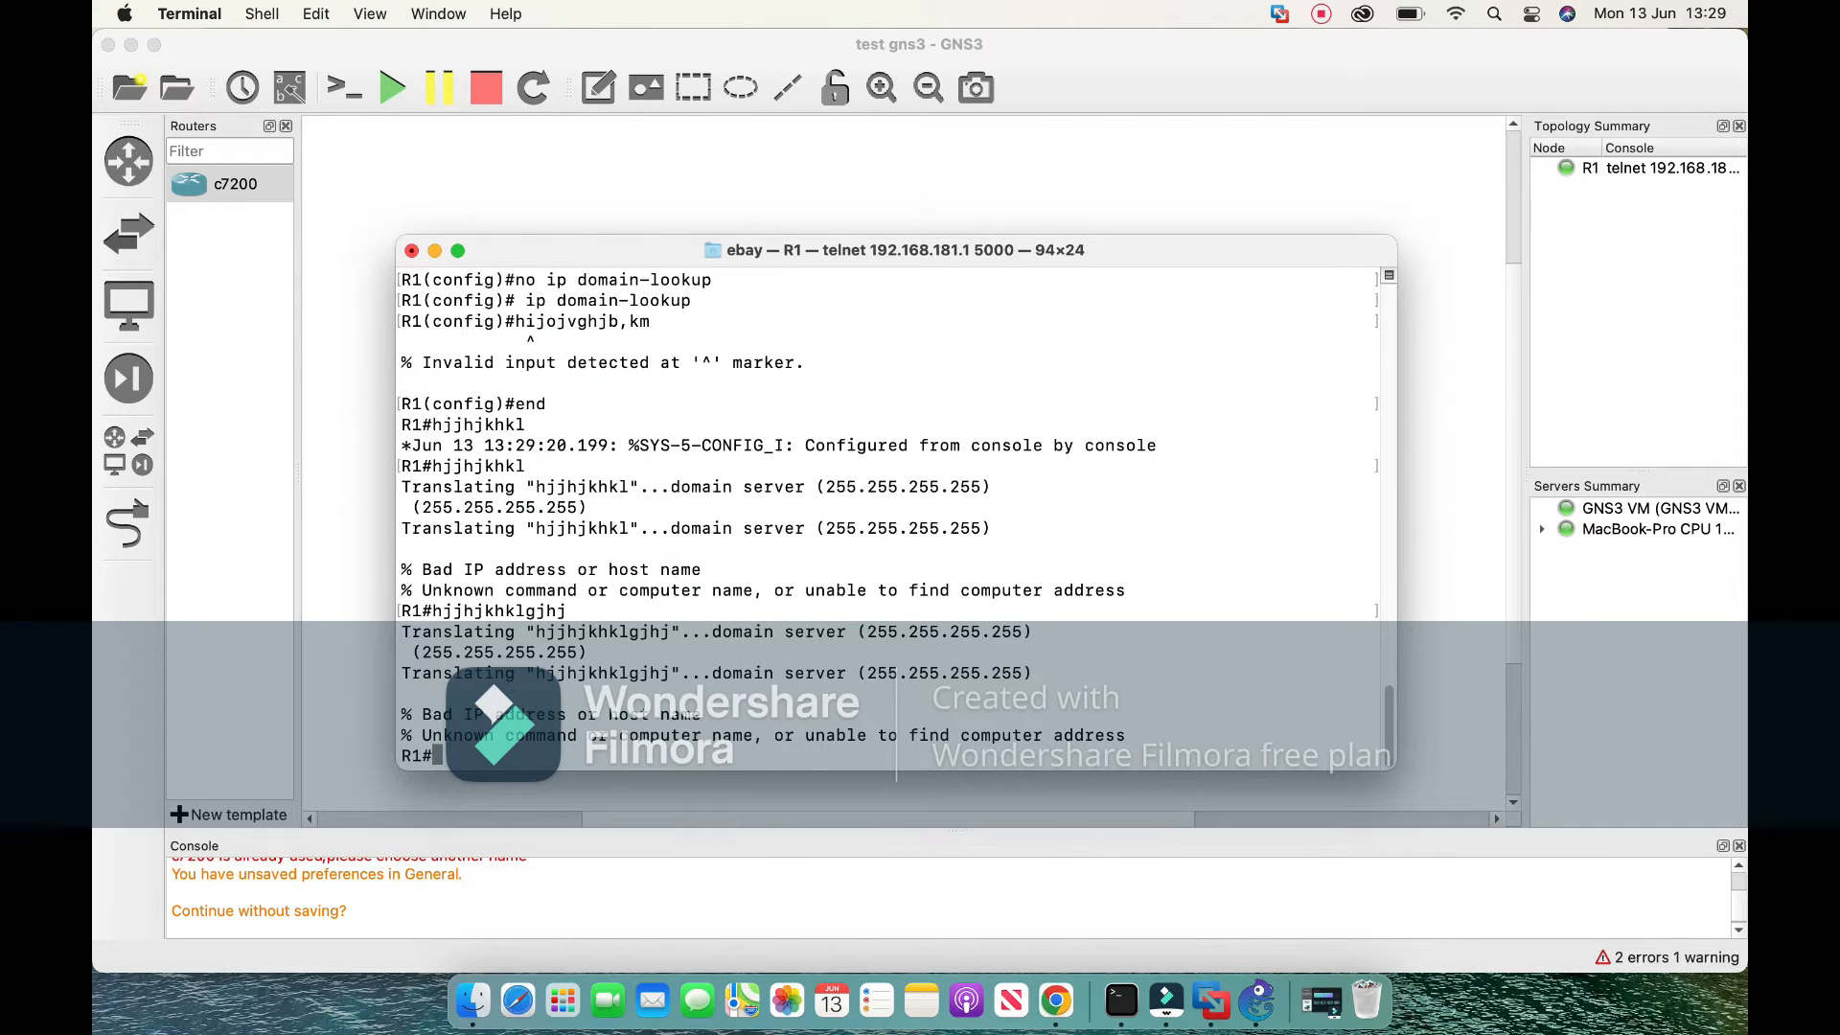
# Examine the domain server address in the translation output, and rerun the nonsense command hjjhjkhklgjhj.
pyautogui.write('c')
pyautogui.press('BackSpace')
pyautogui.moveTo(715, 635); pyautogui.dragTo(1022, 634)
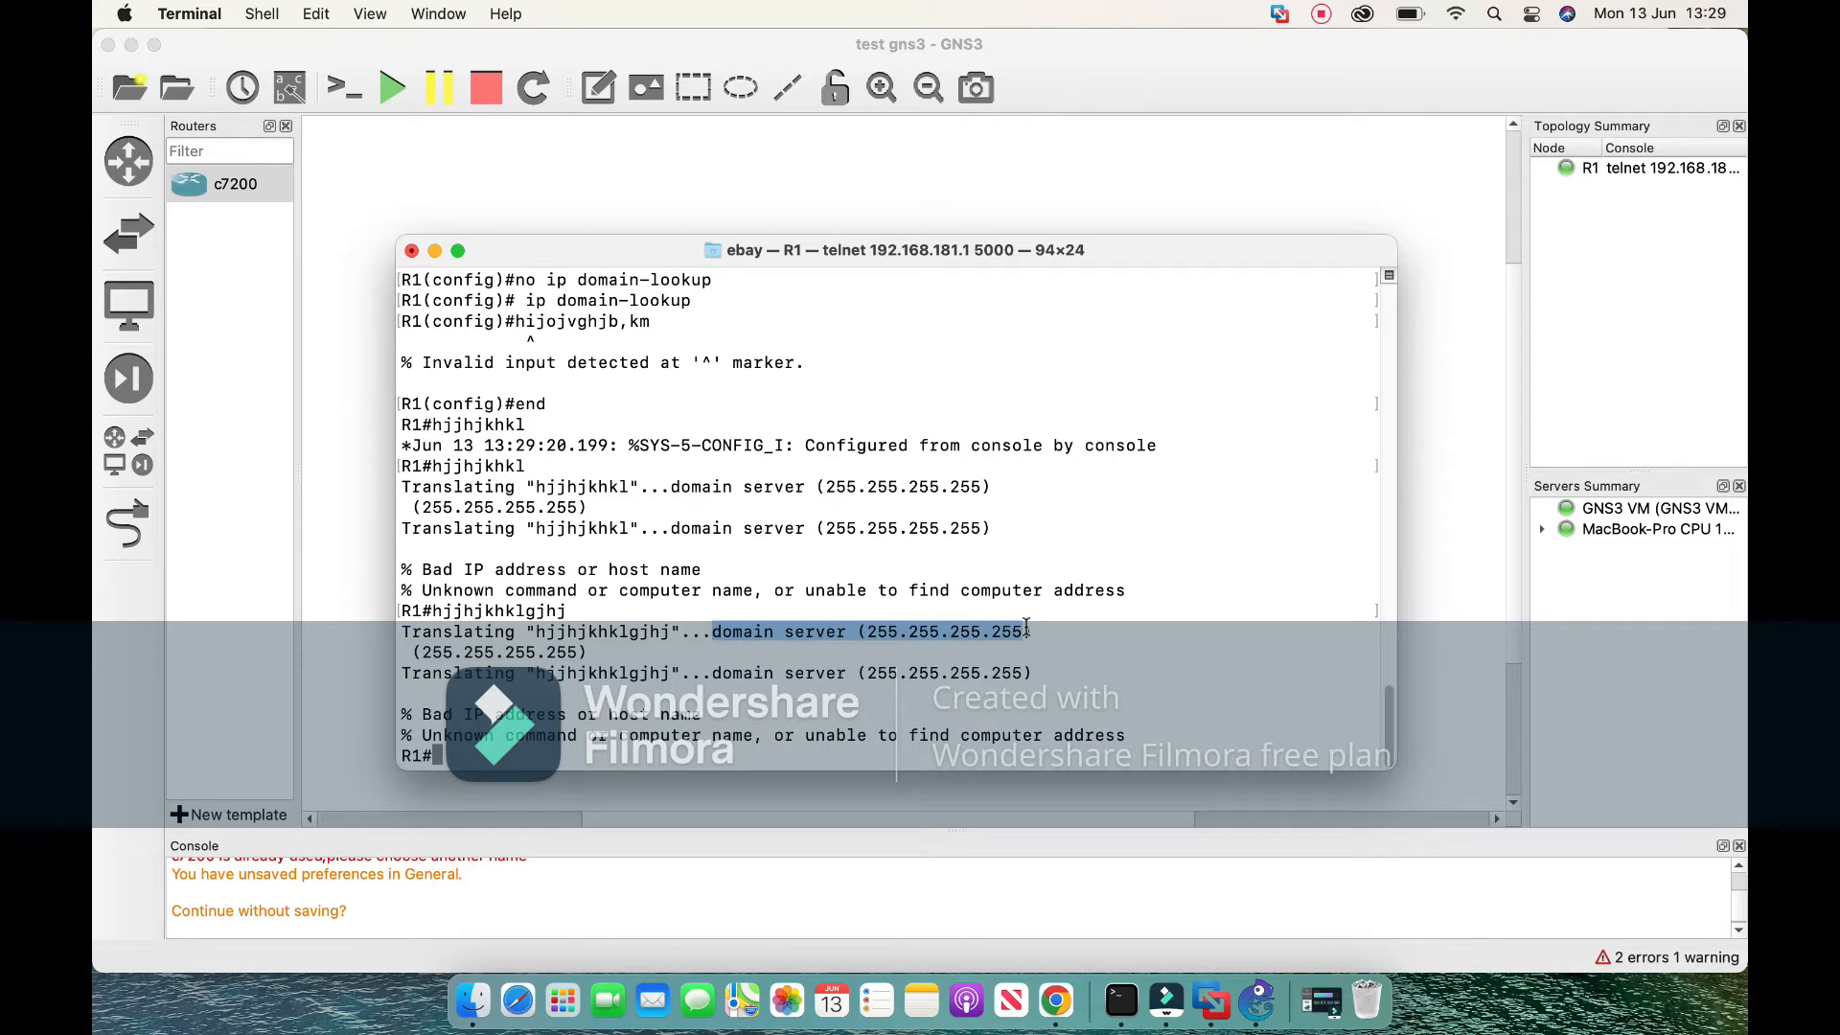
pyautogui.click(978, 668)
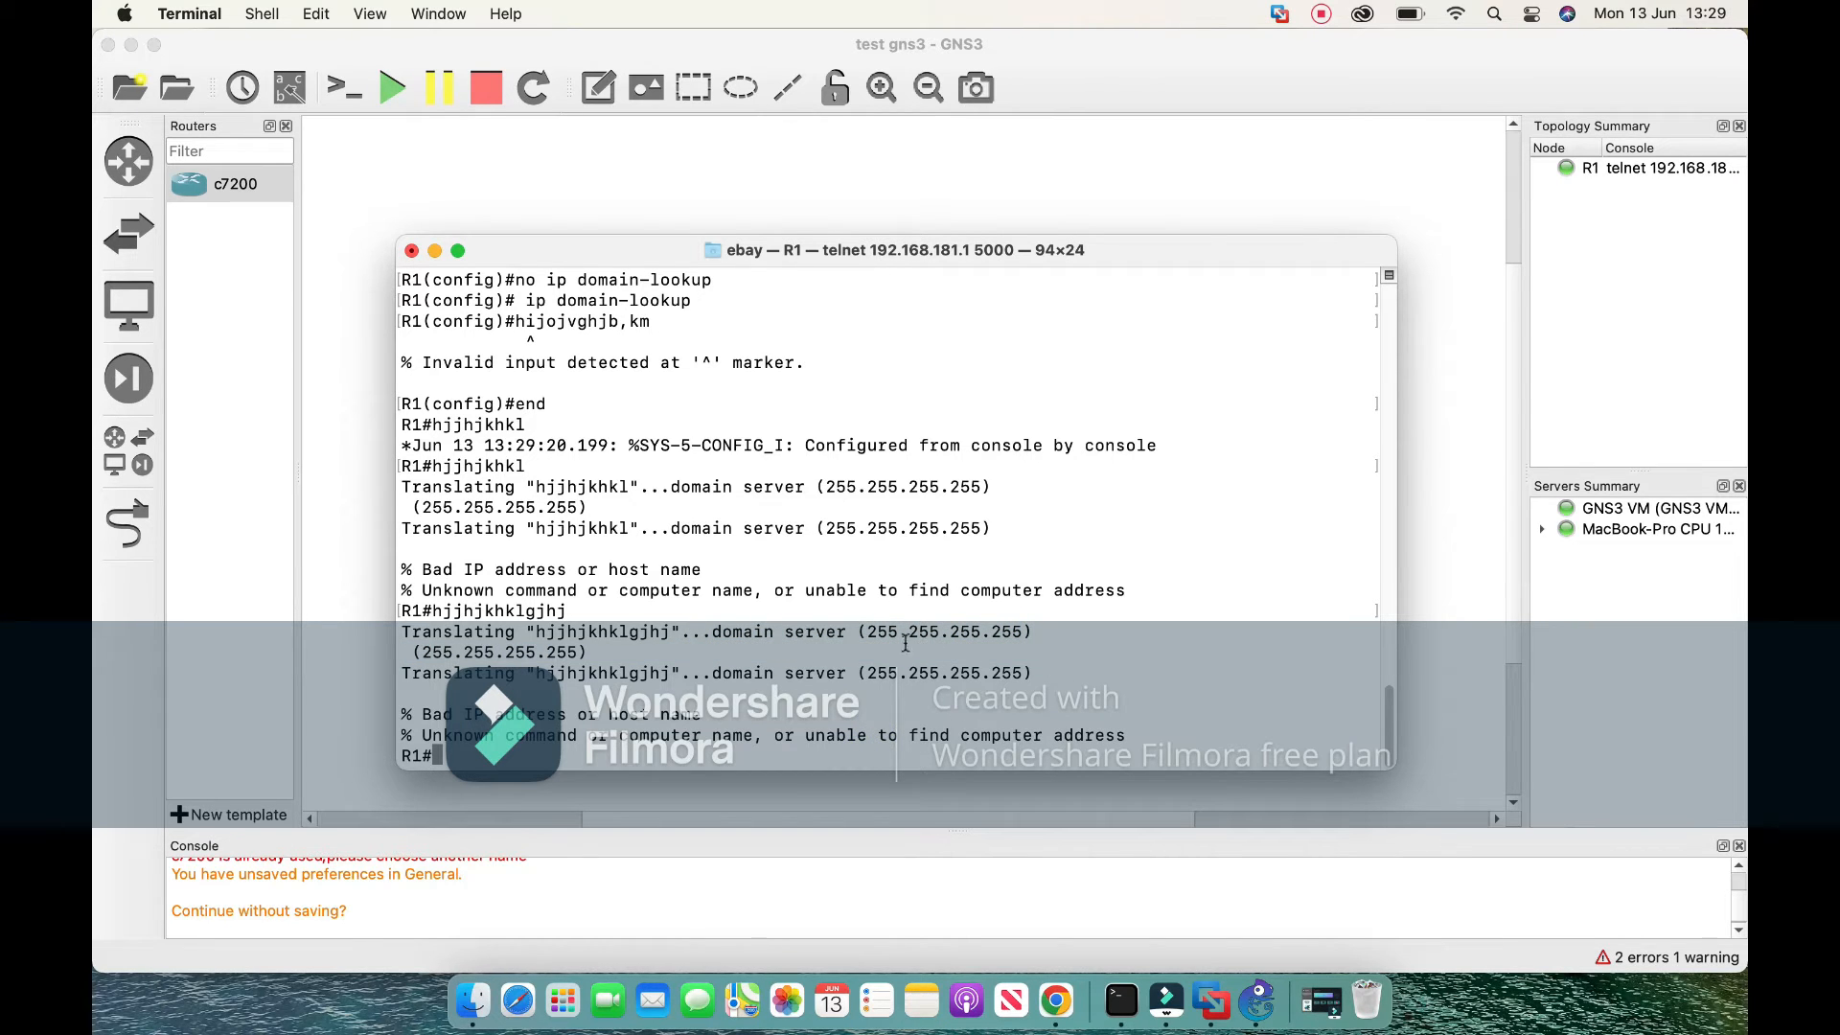
pyautogui.tripleClick(863, 639)
pyautogui.doubleClick(994, 638)
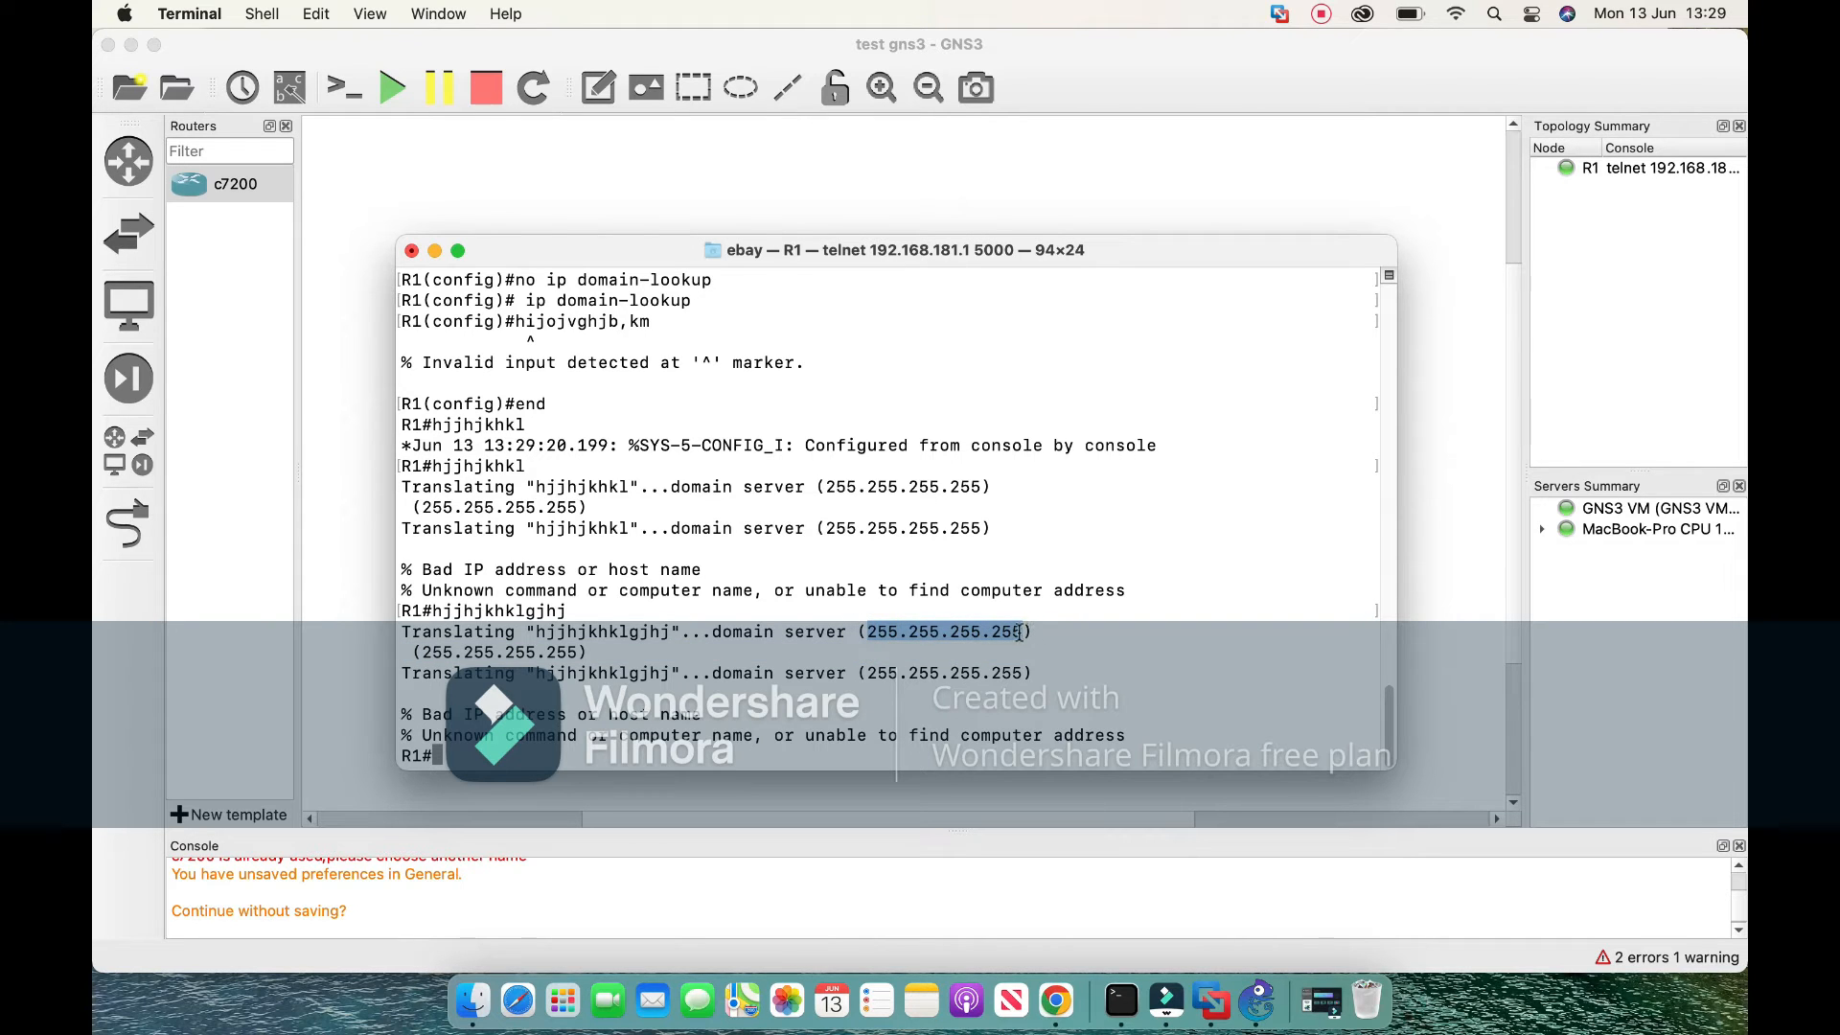
pyautogui.click(896, 638)
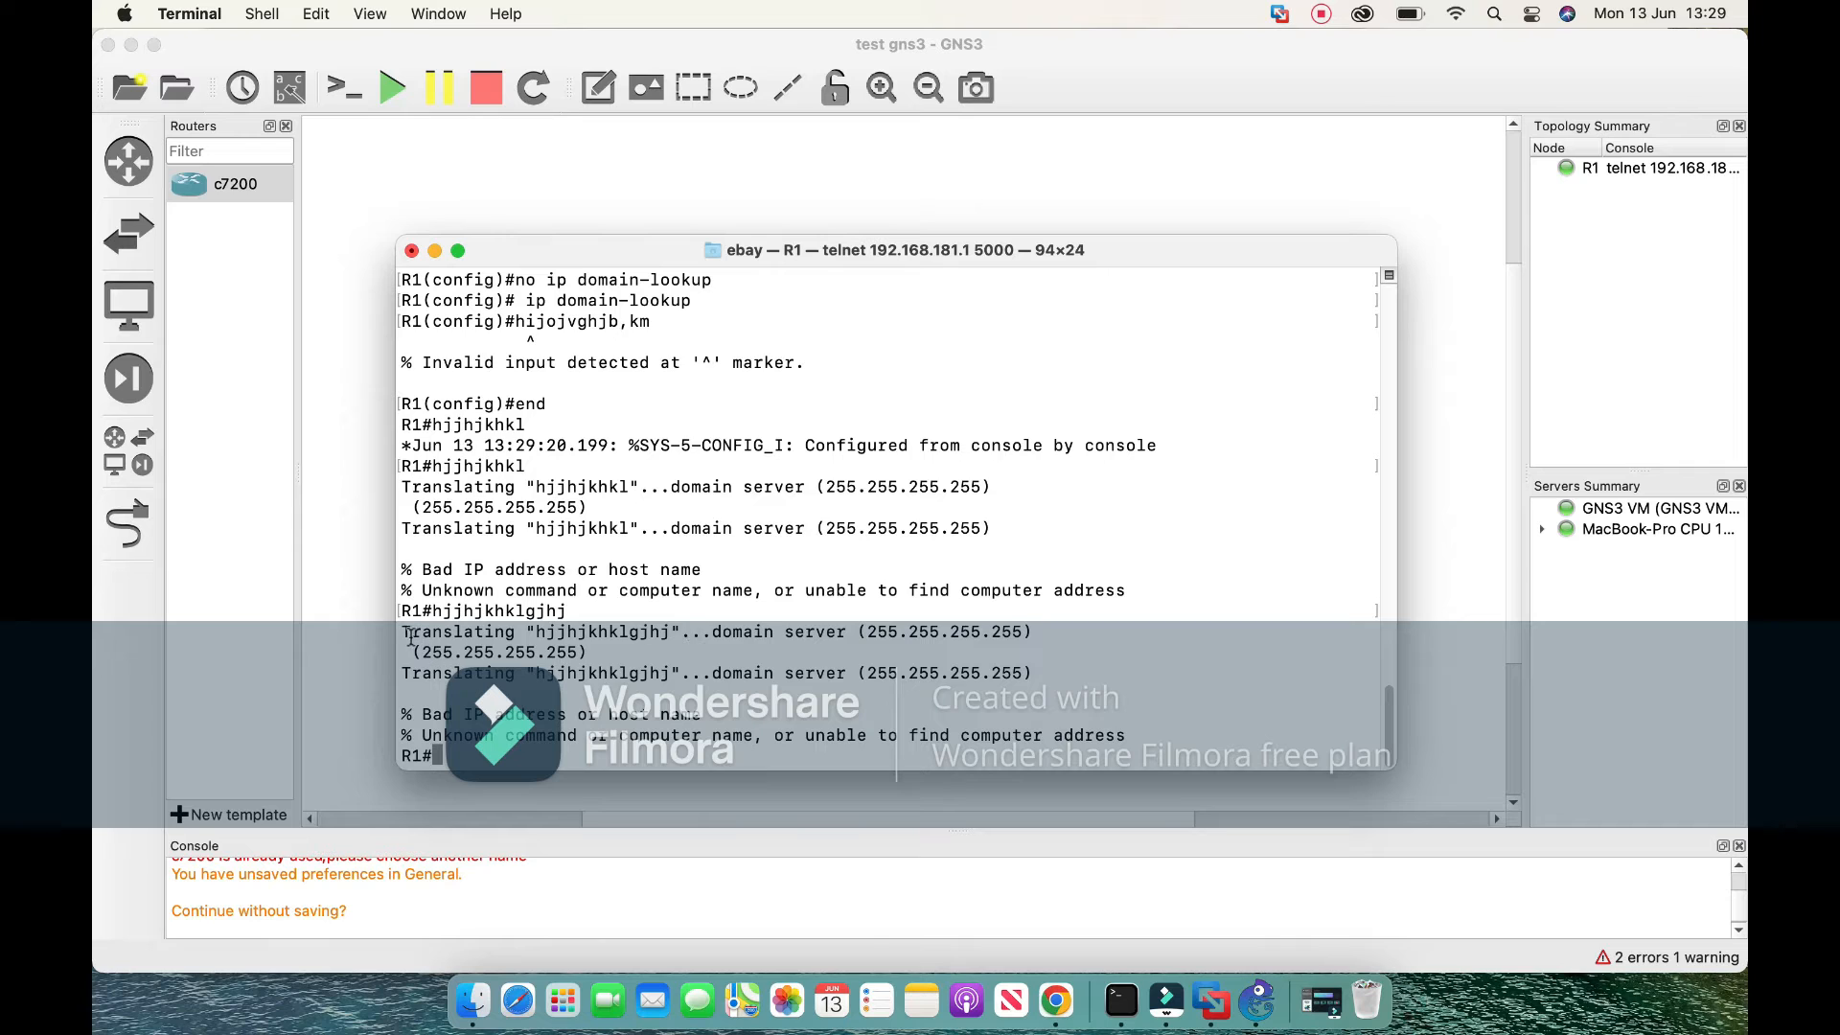
pyautogui.moveTo(402, 634); pyautogui.dragTo(1033, 627)
pyautogui.press('Up')
pyautogui.press('Return')
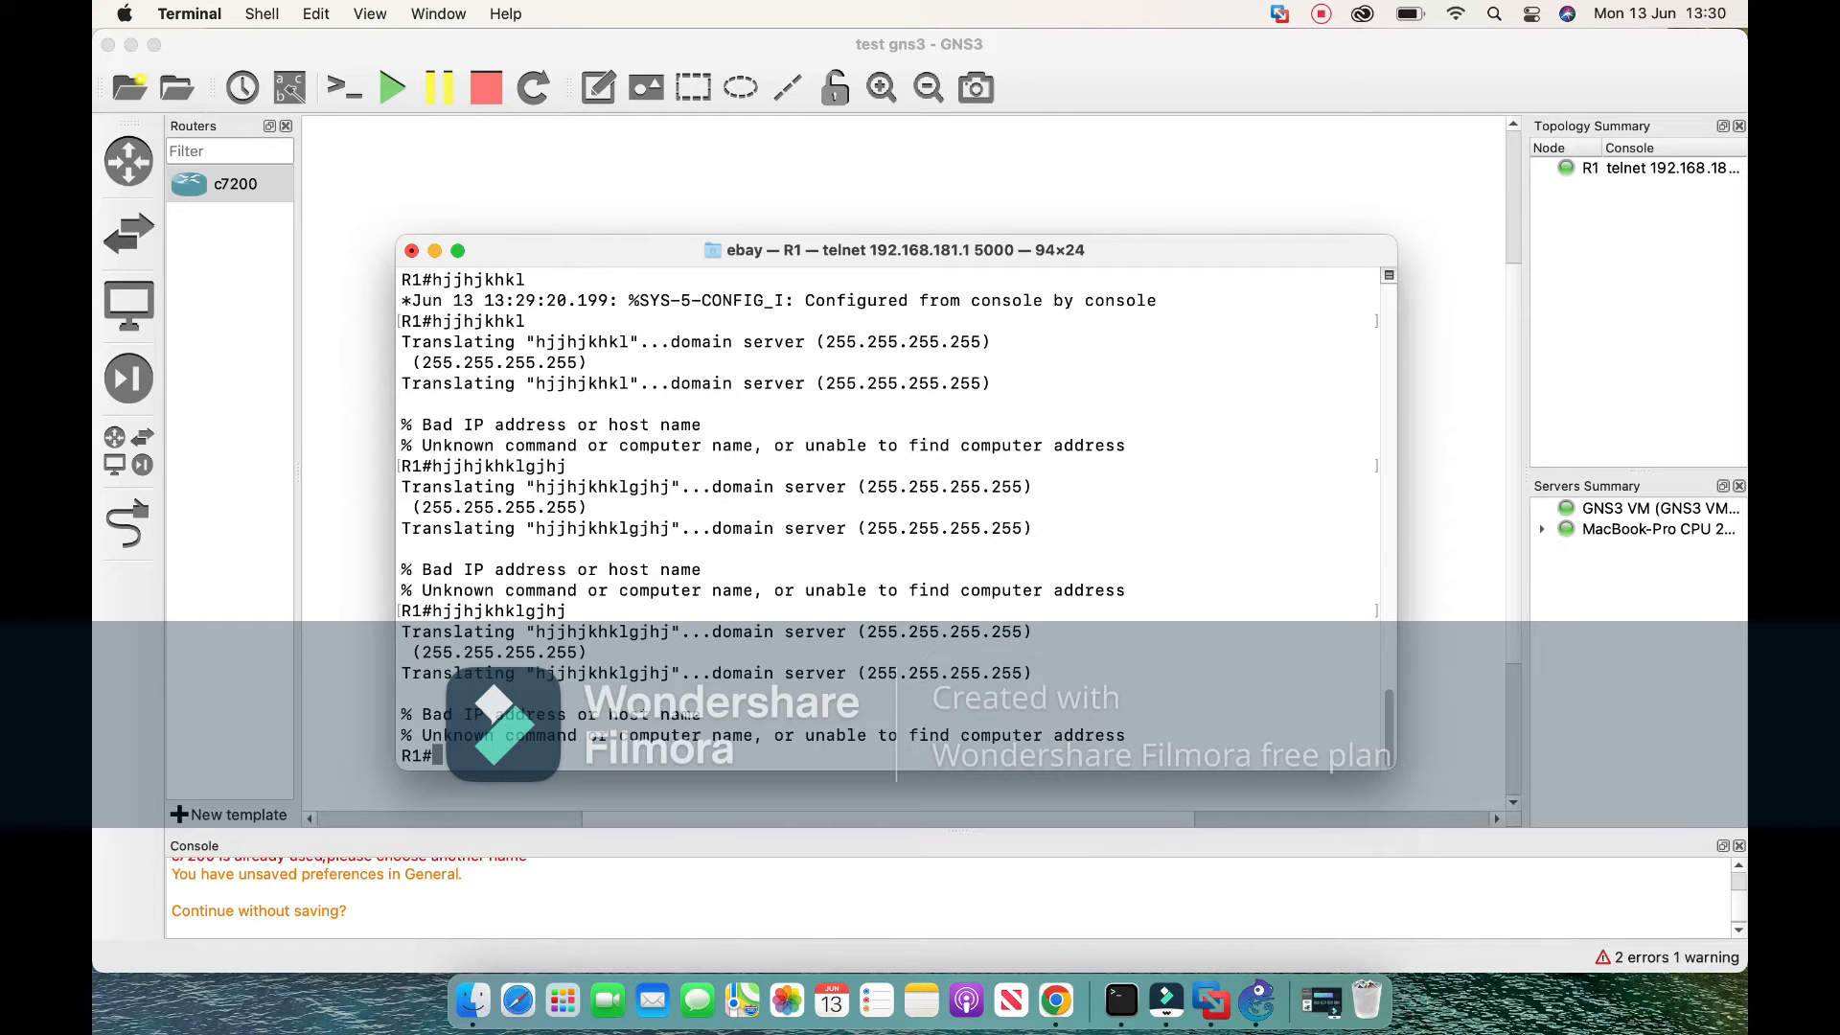
# Enter configuration mode on R1 with conf and turn off DNS lookup with no ip domain-lookup.
pyautogui.write('conf')
pyautogui.press('Return')
pyautogui.press('Return')
pyautogui.write('no ip dom')
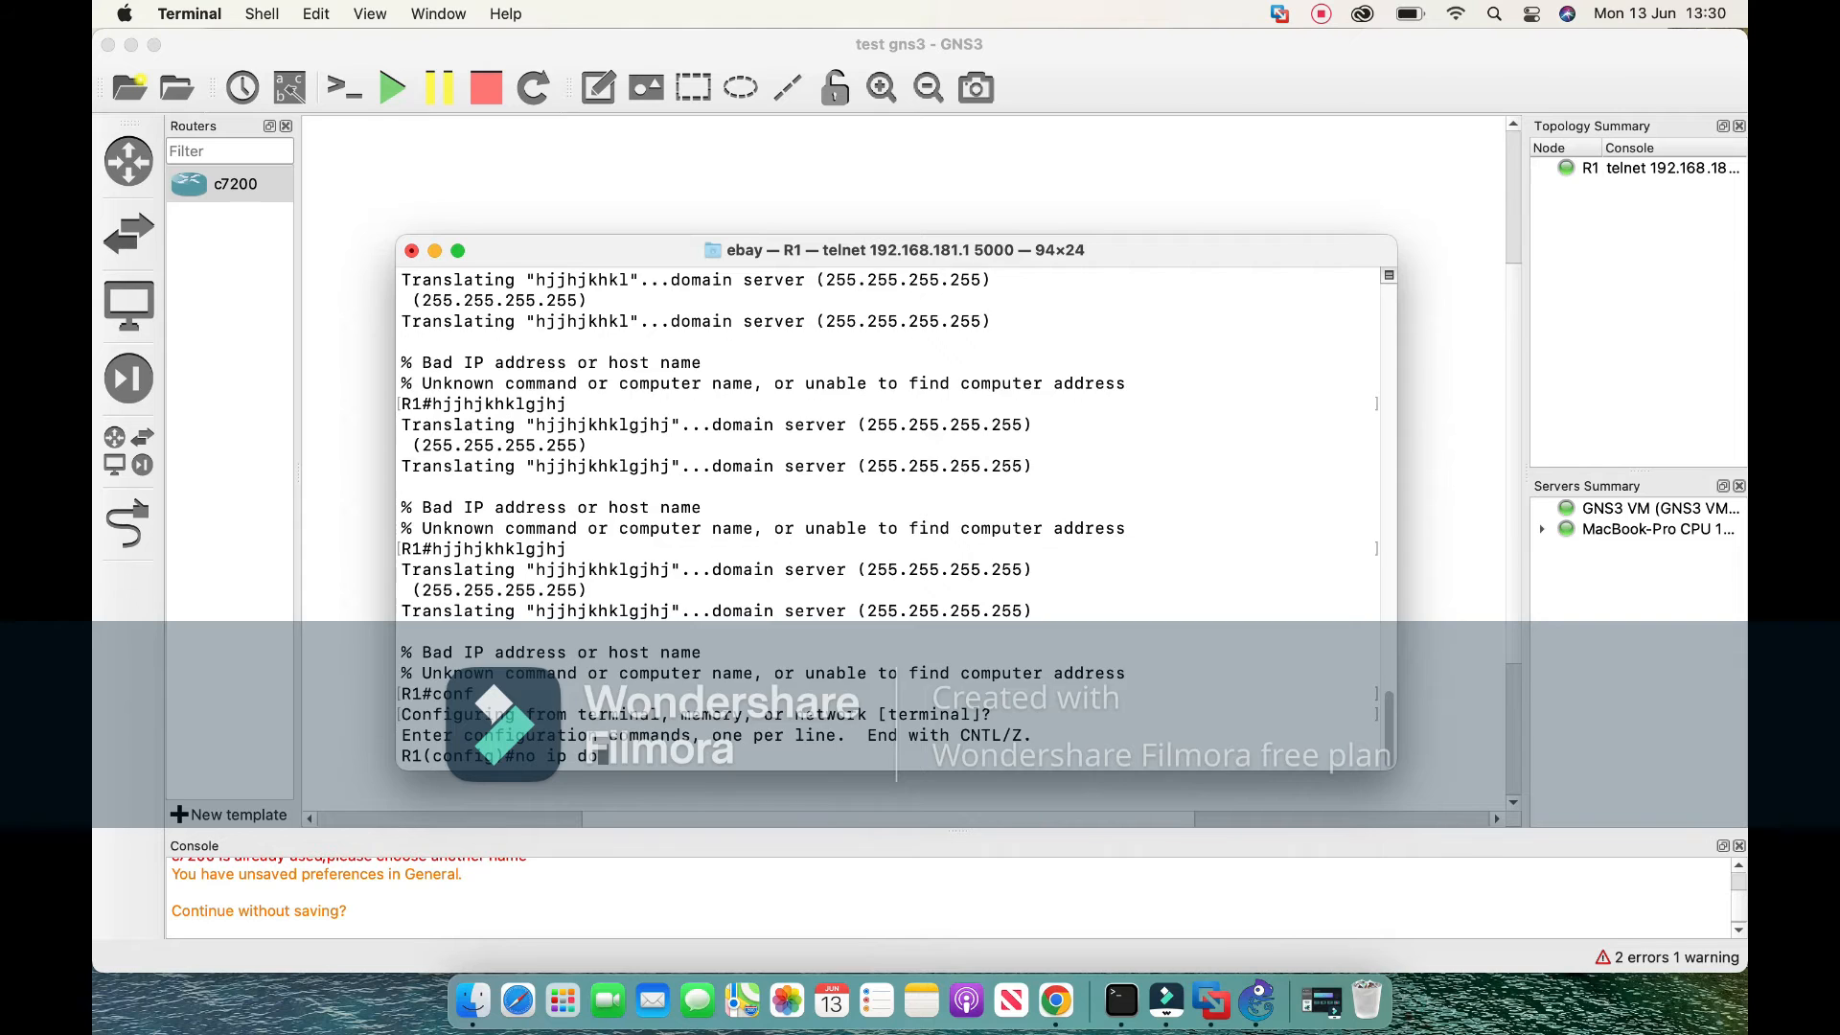
pyautogui.press('Tab')
pyautogui.write('-loo')
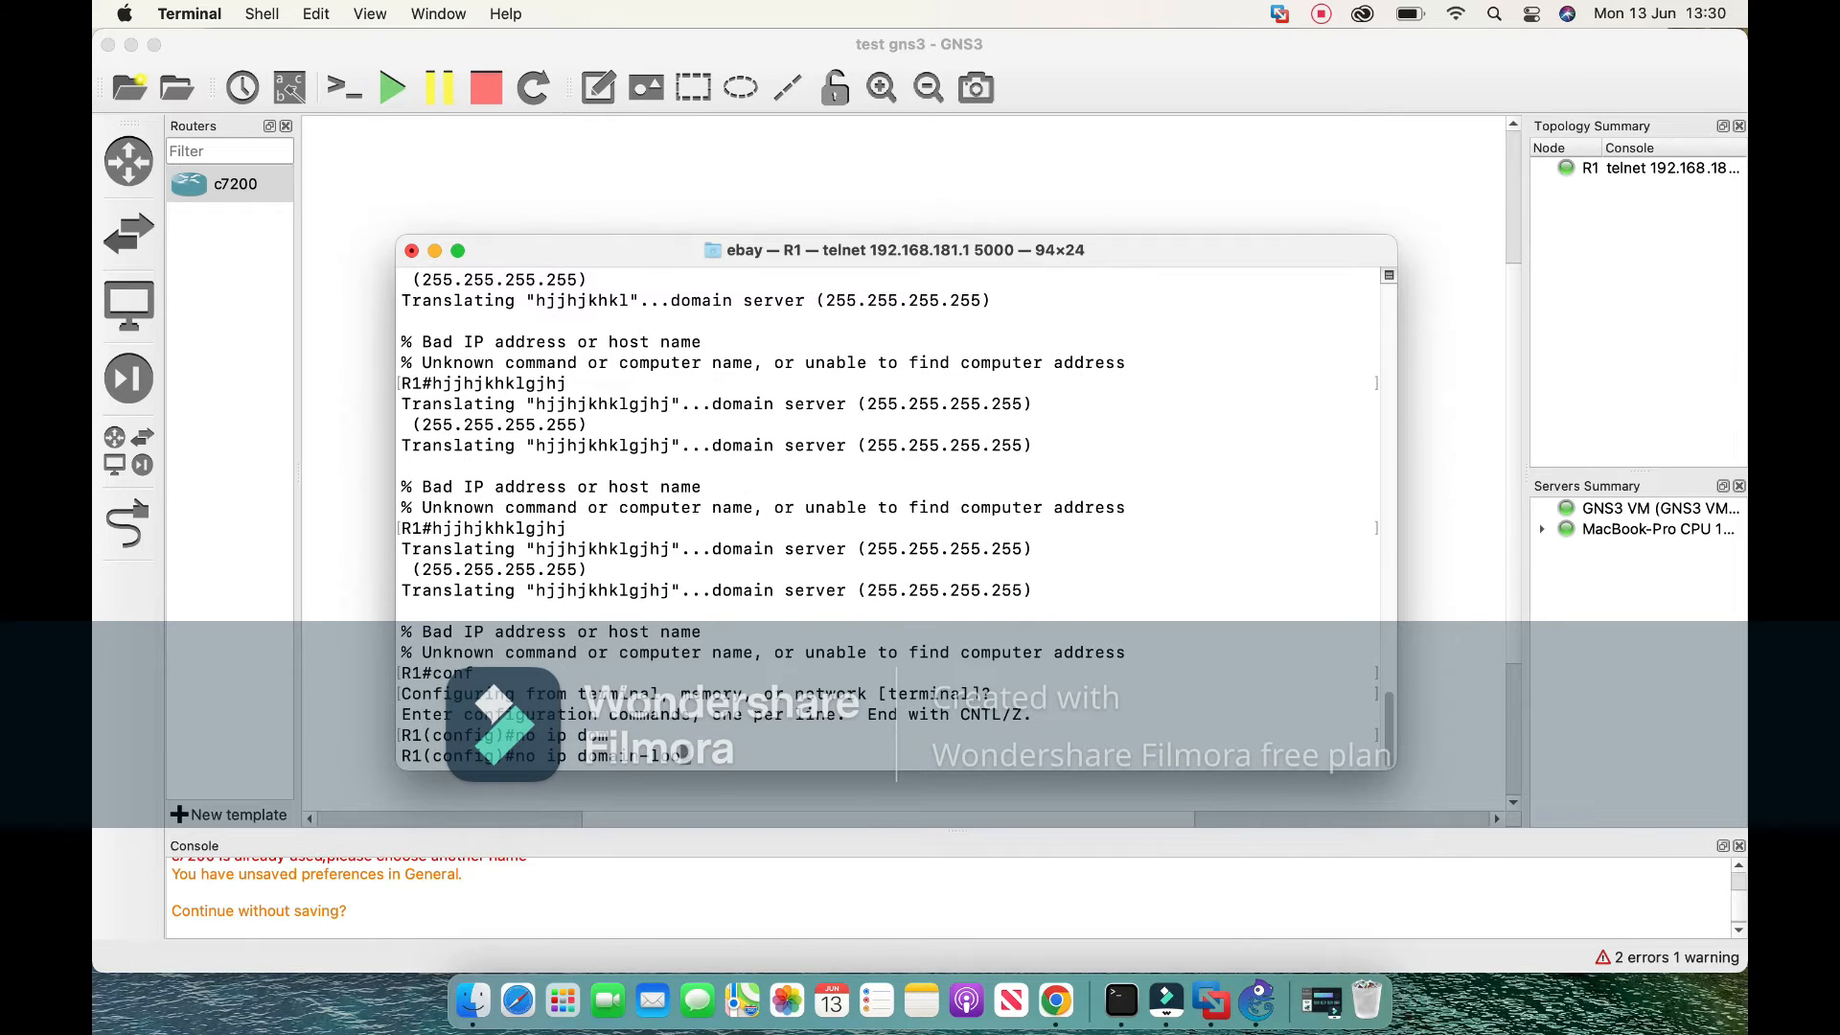
pyautogui.press('Tab')
pyautogui.press('Return')
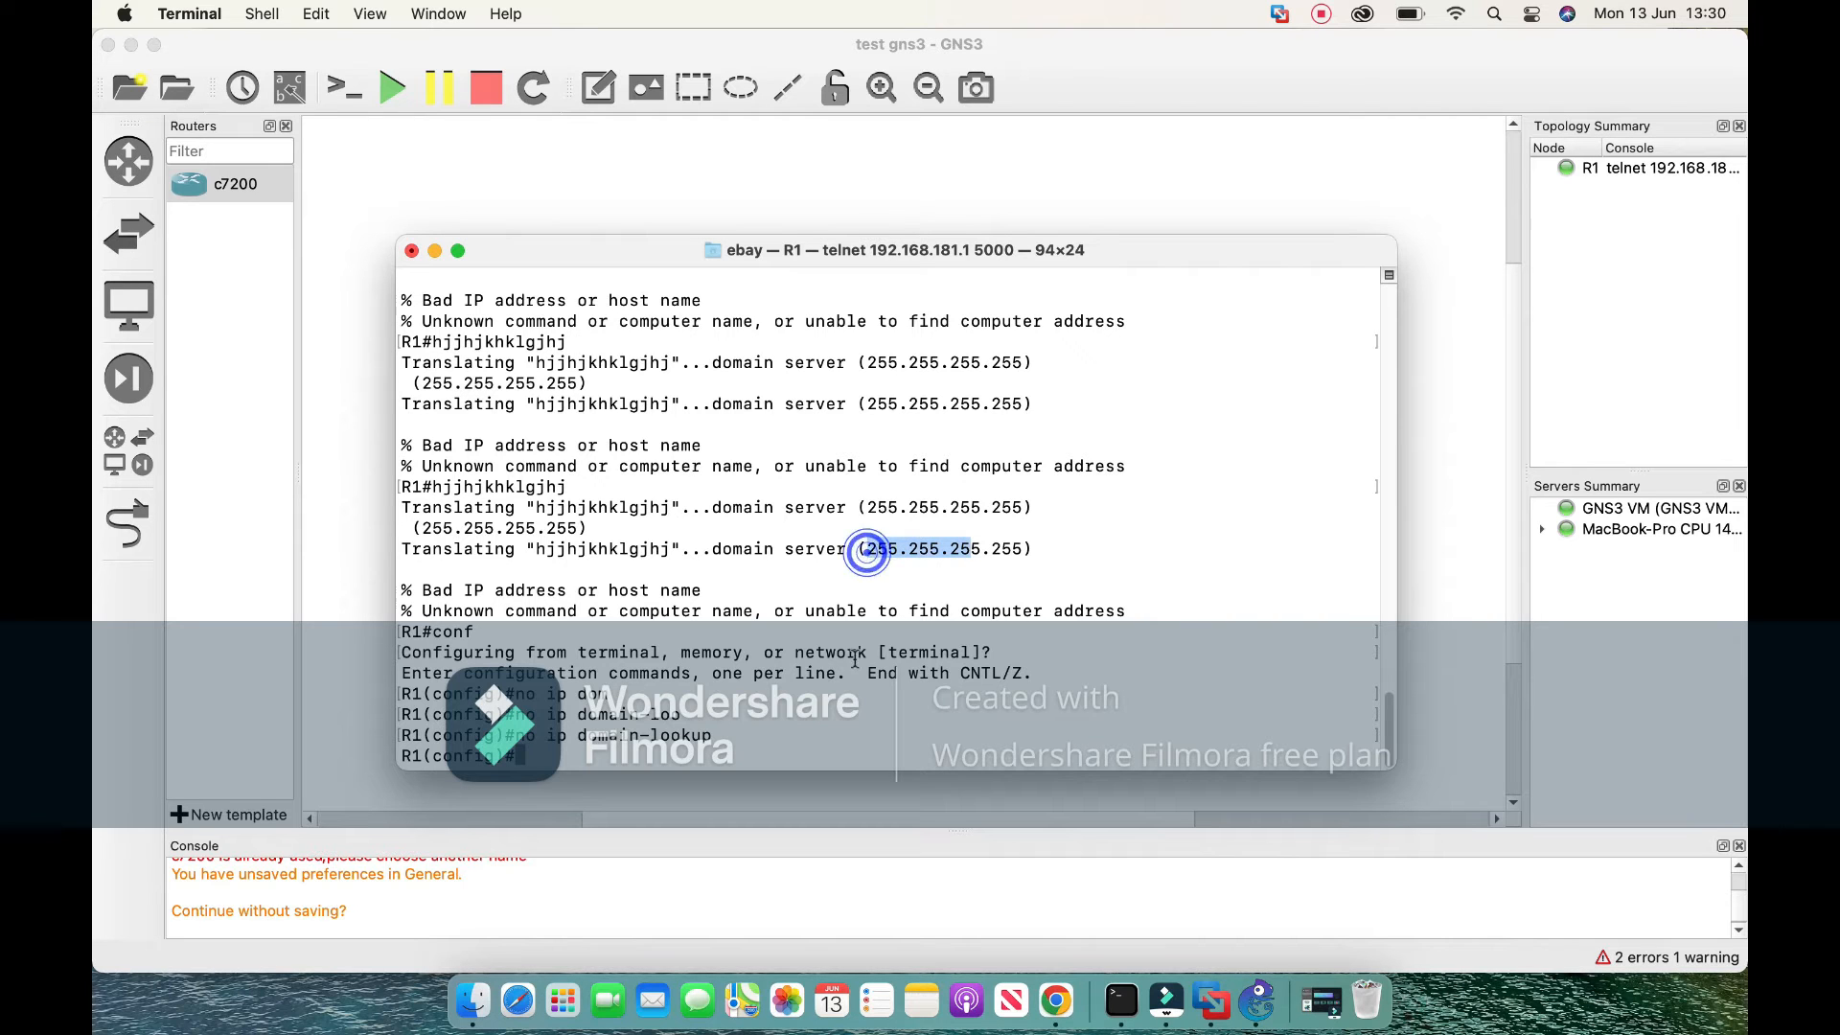
pyautogui.write('no l')
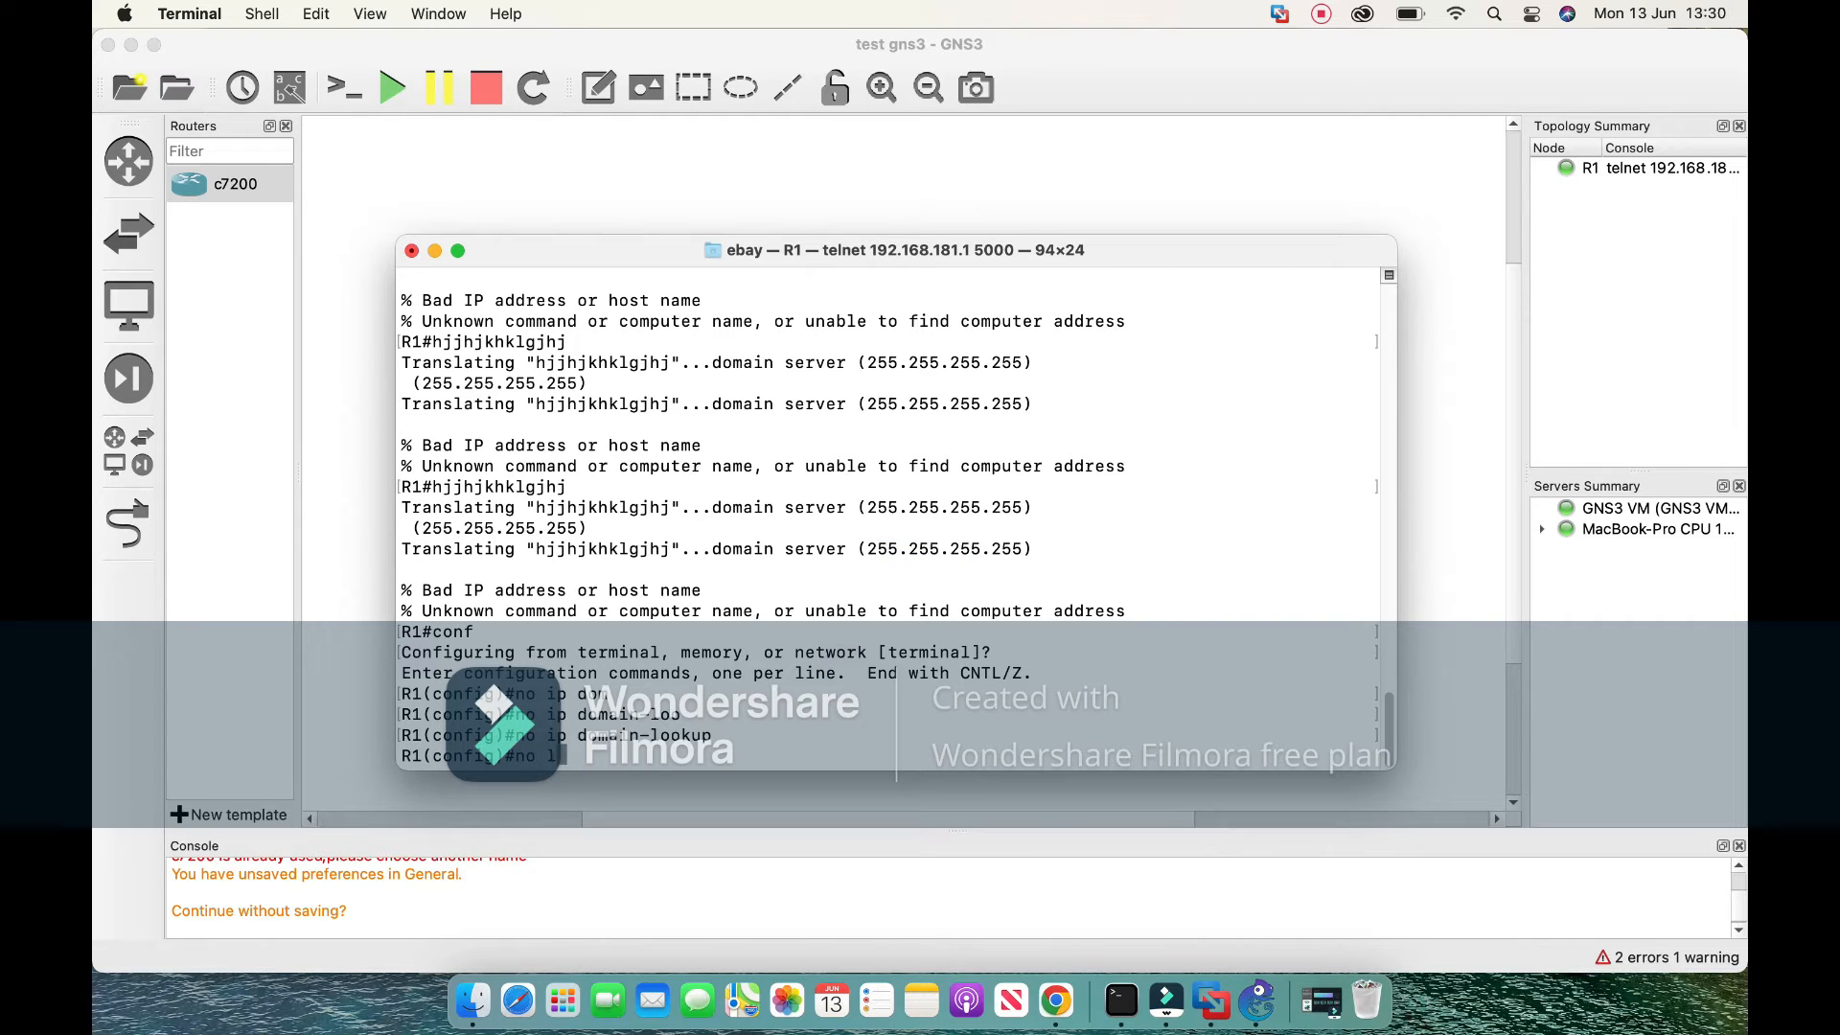
pyautogui.write('ogg')
pyautogui.press('Tab')
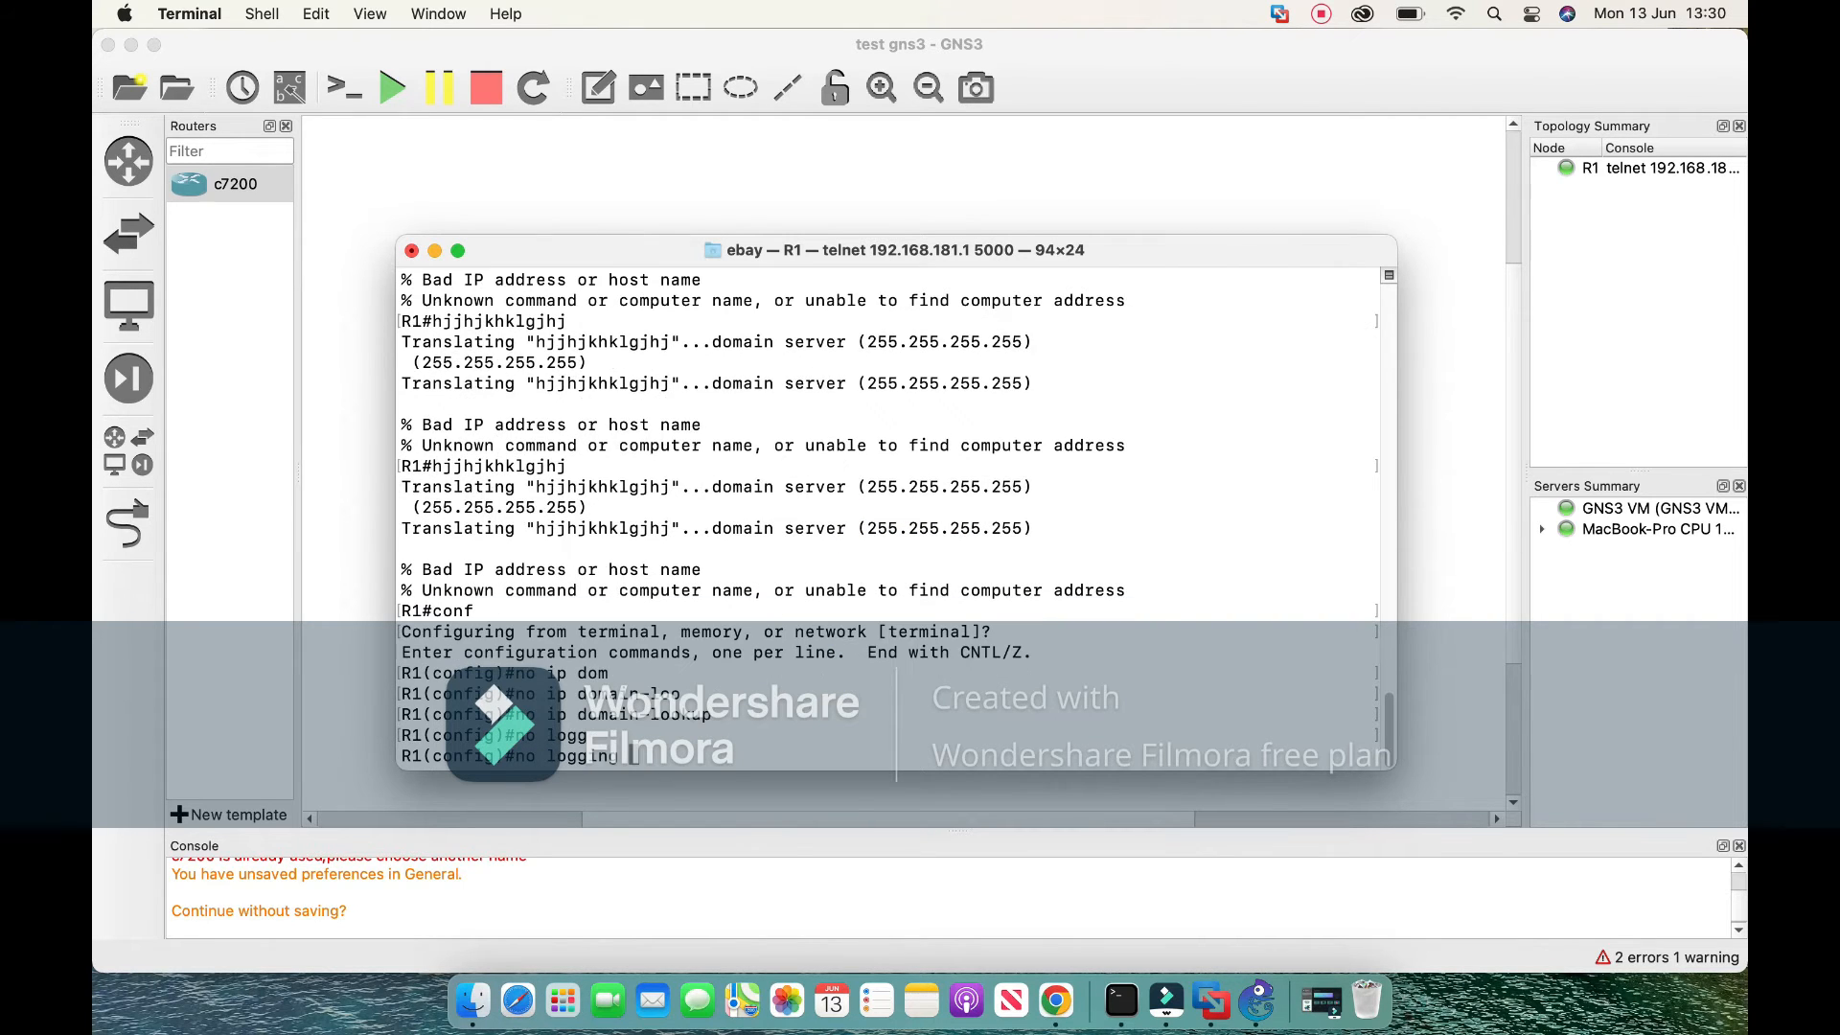
pyautogui.write('sy')
pyautogui.press('Tab')
pyautogui.write('n')
pyautogui.press('Tab')
pyautogui.write('c')
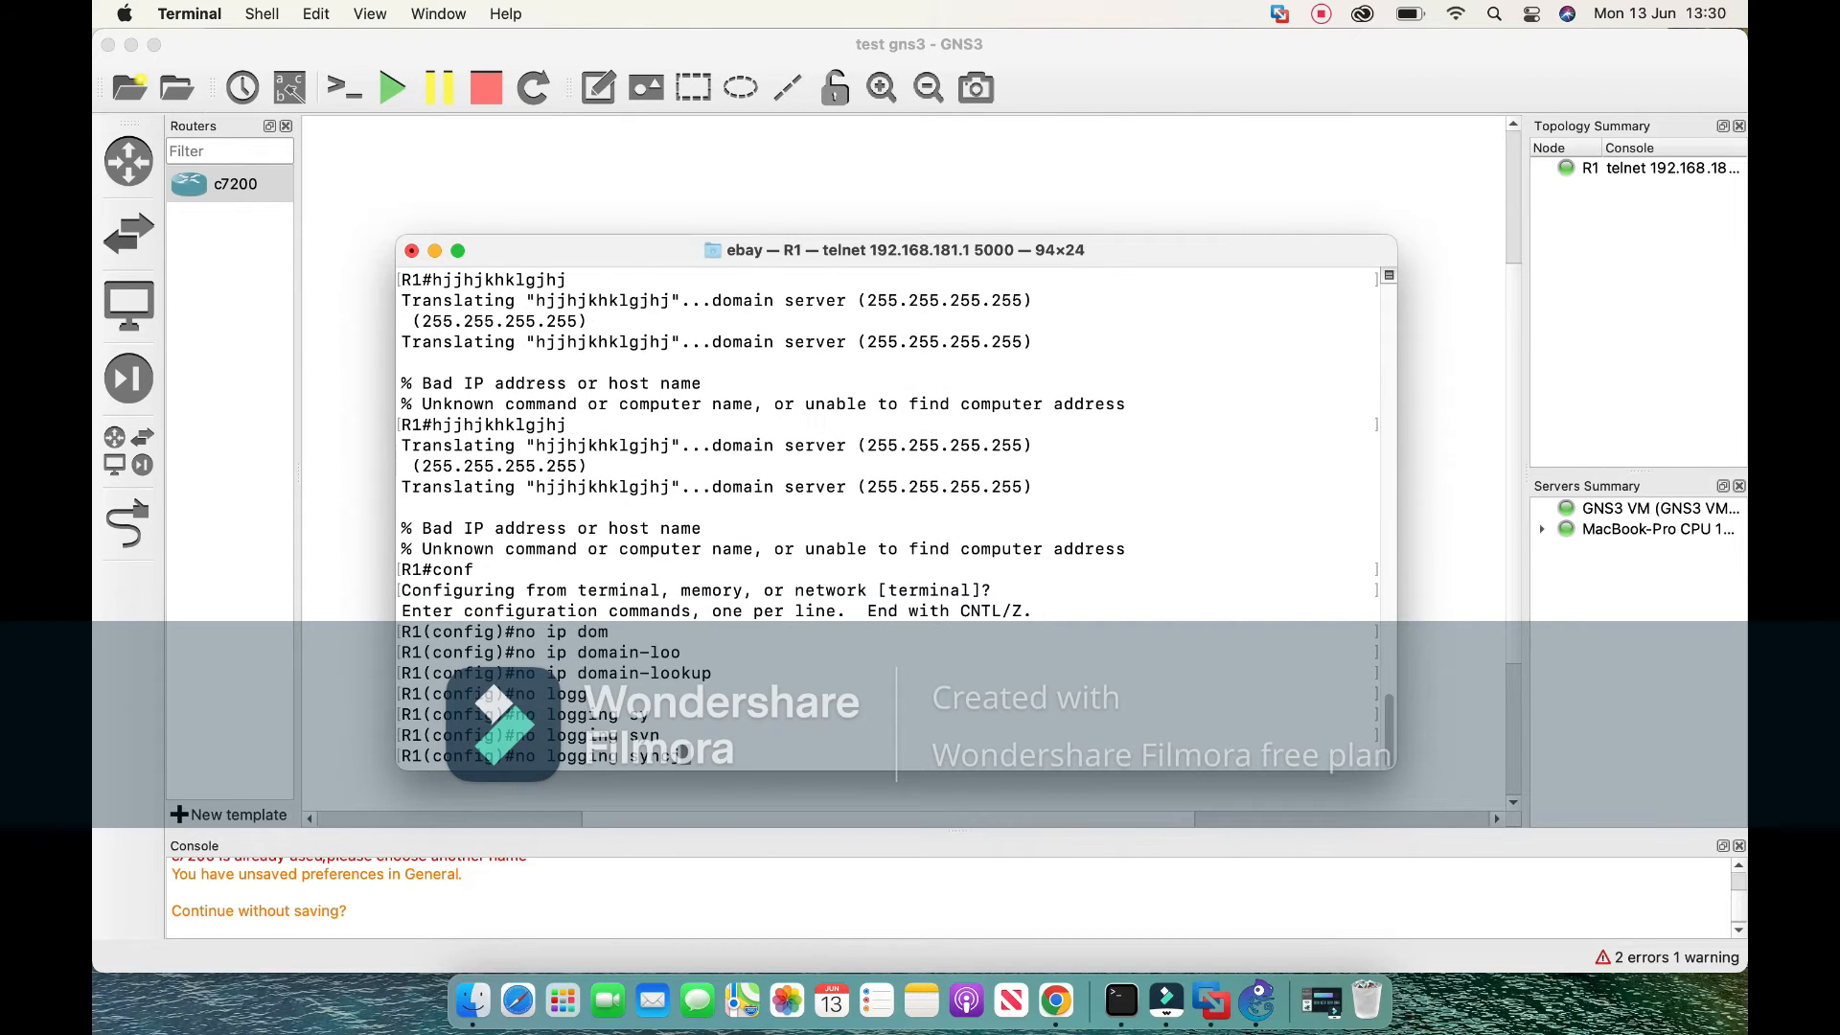
pyautogui.write('i')
pyautogui.press('Tab')
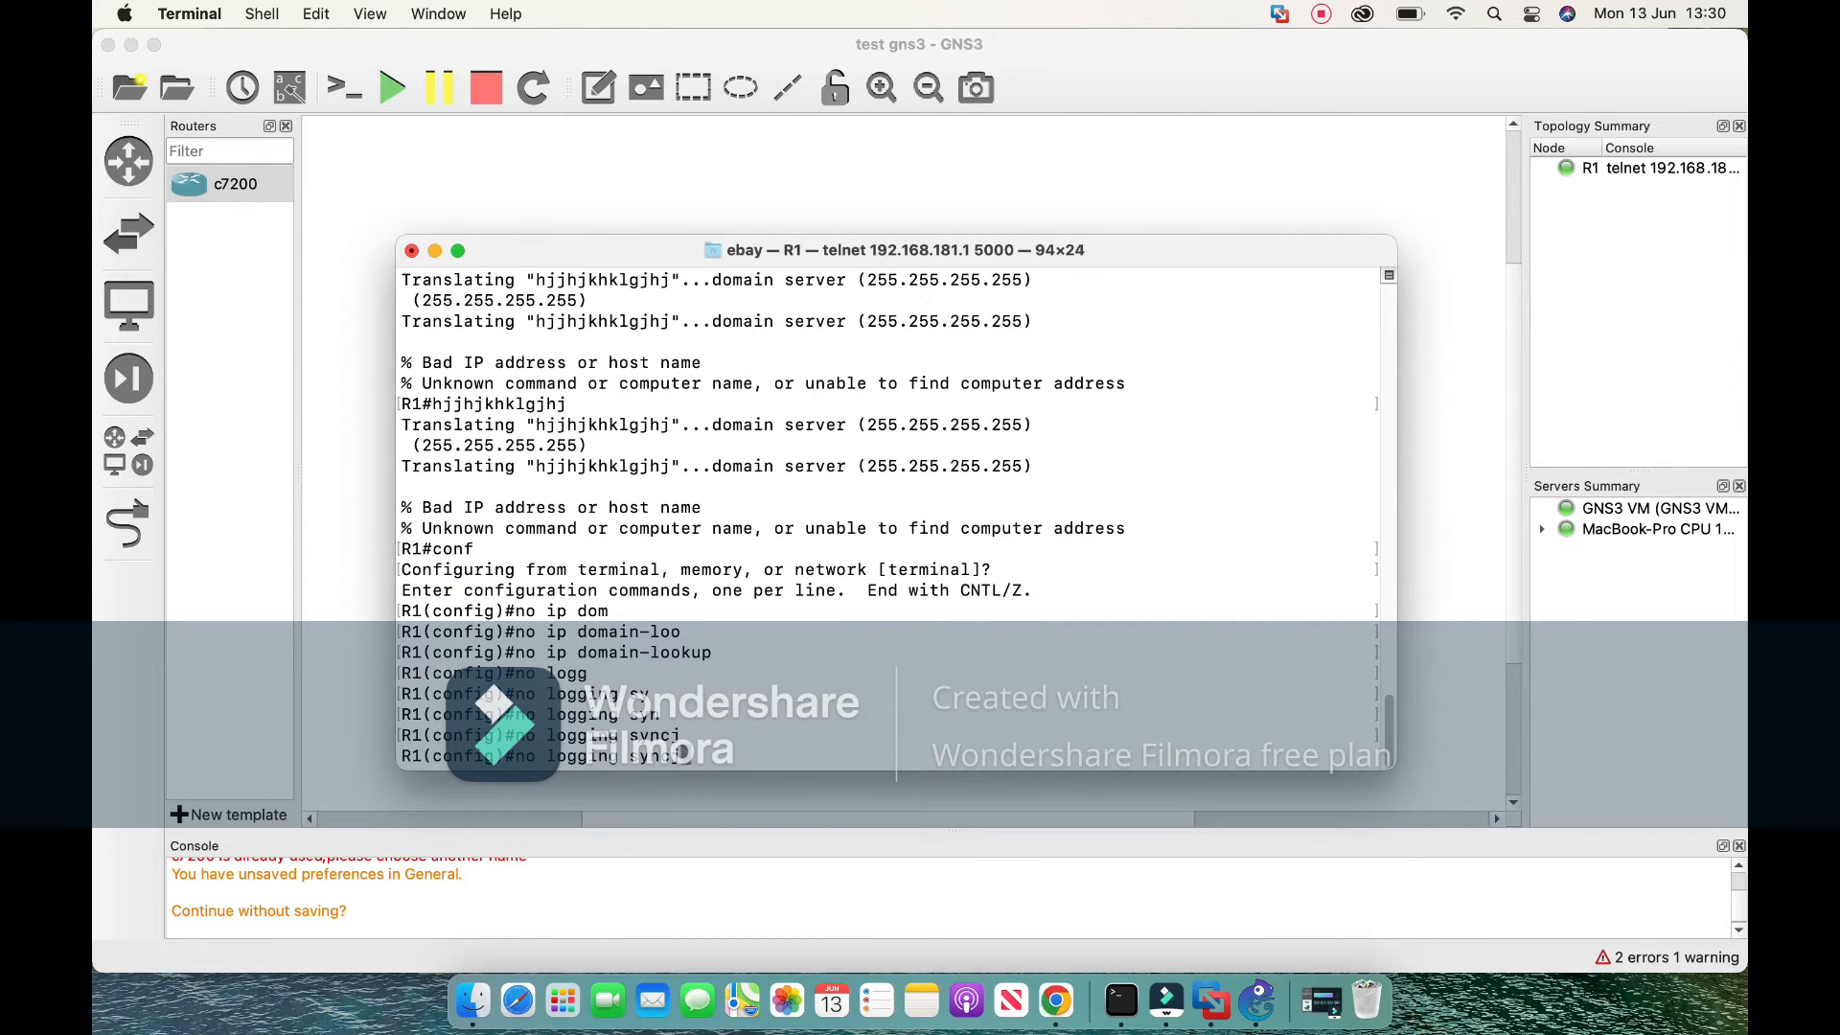
pyautogui.press('BackSpace')
pyautogui.press('BackSpace')
pyautogui.press('BackSpace')
pyautogui.press('BackSpace')
pyautogui.press('BackSpace')
pyautogui.press('BackSpace')
pyautogui.press('BackSpace')
pyautogui.press('BackSpace')
pyautogui.press('BackSpace')
pyautogui.press('BackSpace')
pyautogui.press('BackSpace')
pyautogui.press('BackSpace')
pyautogui.press('BackSpace')
pyautogui.press('BackSpace')
pyautogui.press('BackSpace')
pyautogui.press('BackSpace')
# Enter line configuration mode for R1's console port with the command line console 0.
pyautogui.write('lin')
pyautogui.press('Tab')
pyautogui.write('co')
pyautogui.press('Tab')
pyautogui.press('Return')
pyautogui.press('Up')
pyautogui.write('0')
pyautogui.press('Return')
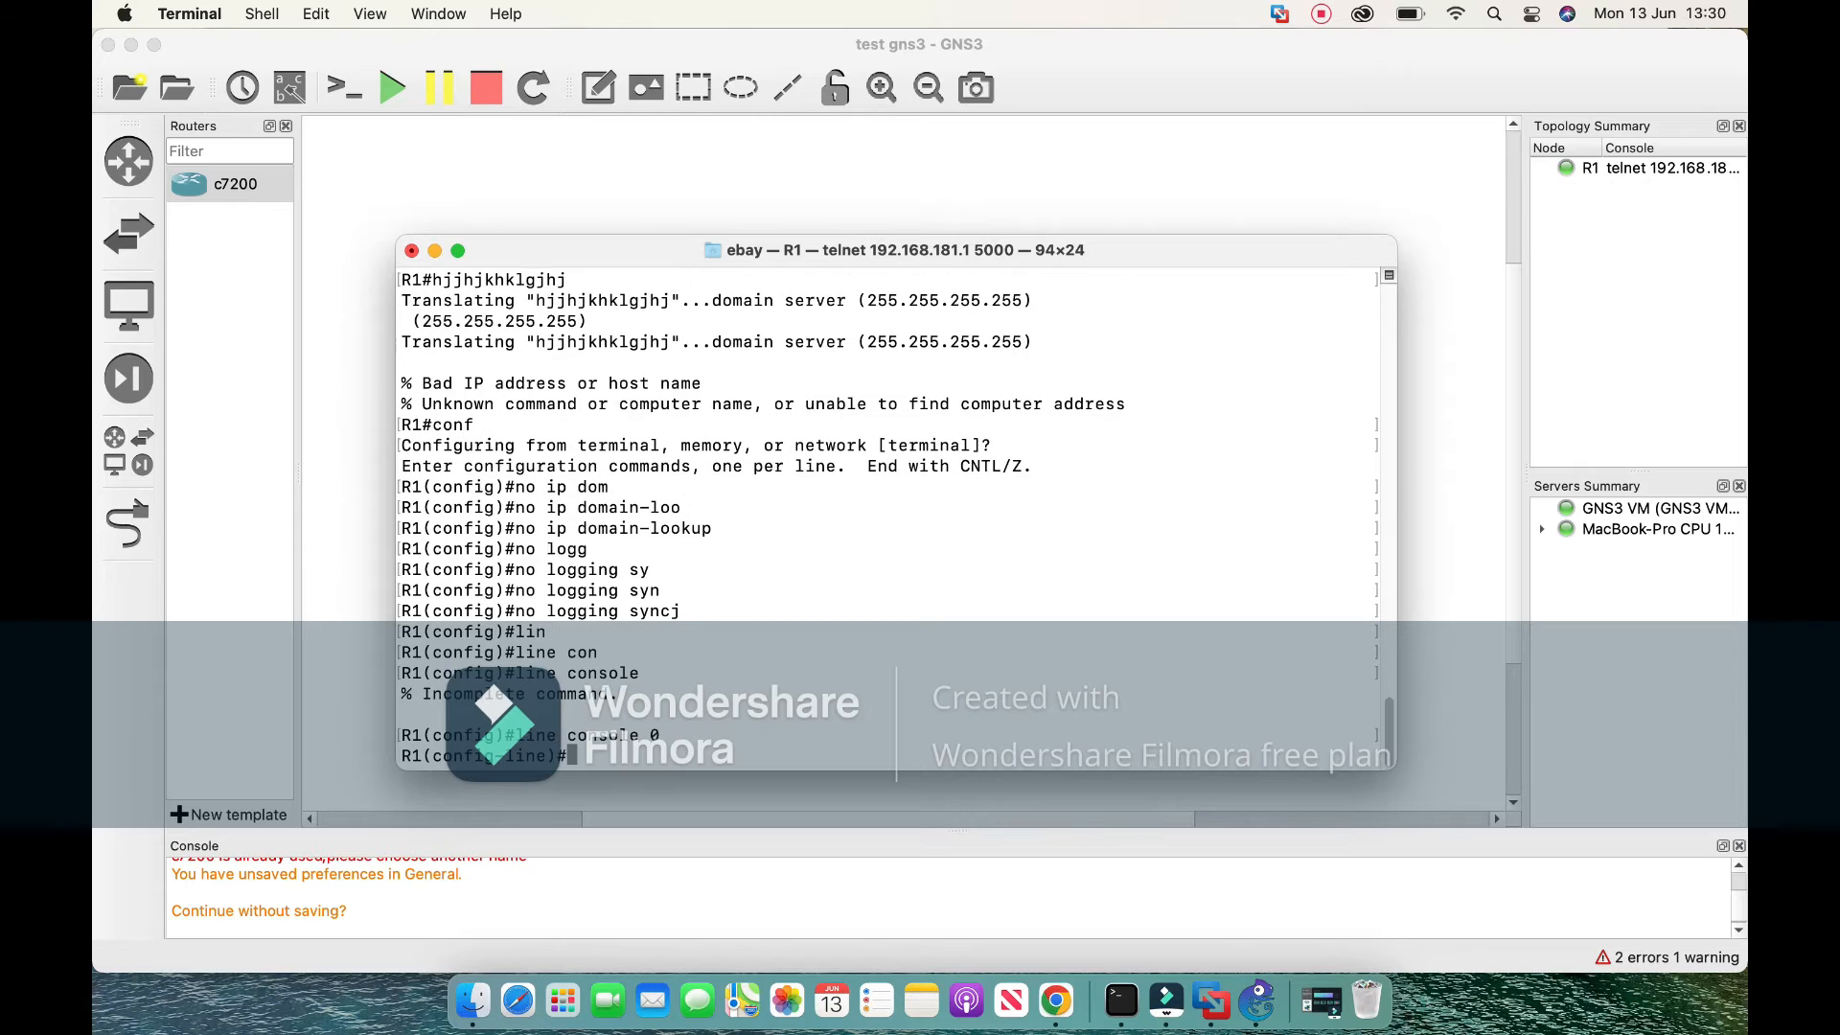
# Turn off synchronous logging on R1's console line with the command no logging synchronous.
pyautogui.press('Up')
pyautogui.press('BackSpace')
pyautogui.press('Up')
pyautogui.press('Up')
pyautogui.press('Up')
pyautogui.press('Up')
pyautogui.press('Up')
pyautogui.press('Up')
pyautogui.press('Up')
pyautogui.press('BackSpace')
pyautogui.press('BackSpace')
pyautogui.press('BackSpace')
pyautogui.press('BackSpace')
pyautogui.press('BackSpace')
pyautogui.press('BackSpace')
pyautogui.press('BackSpace')
pyautogui.press('BackSpace')
pyautogui.press('BackSpace')
pyautogui.press('BackSpace')
pyautogui.press('BackSpace')
pyautogui.press('BackSpace')
pyautogui.press('BackSpace')
pyautogui.press('BackSpace')
pyautogui.press('BackSpace')
pyautogui.press('BackSpace')
pyautogui.press('BackSpace')
pyautogui.press('BackSpace')
pyautogui.write('logg')
pyautogui.press('Tab')
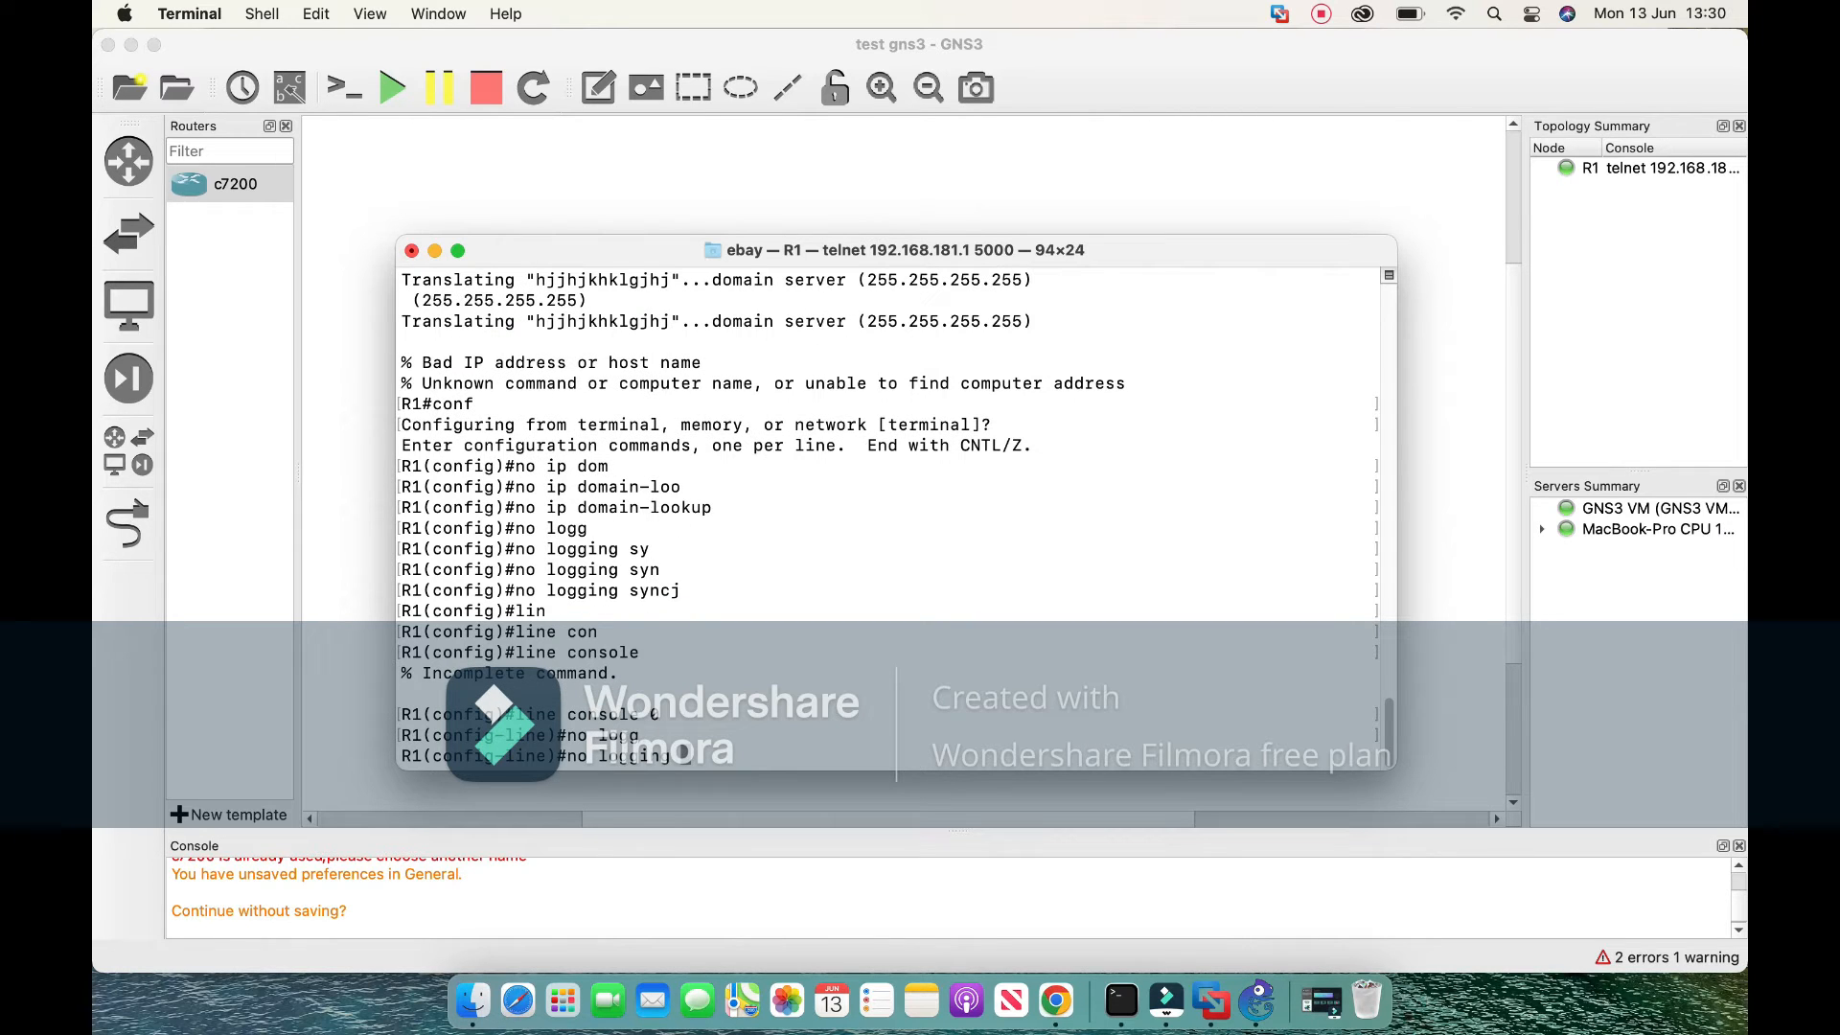
pyautogui.write('sy')
pyautogui.press('Tab')
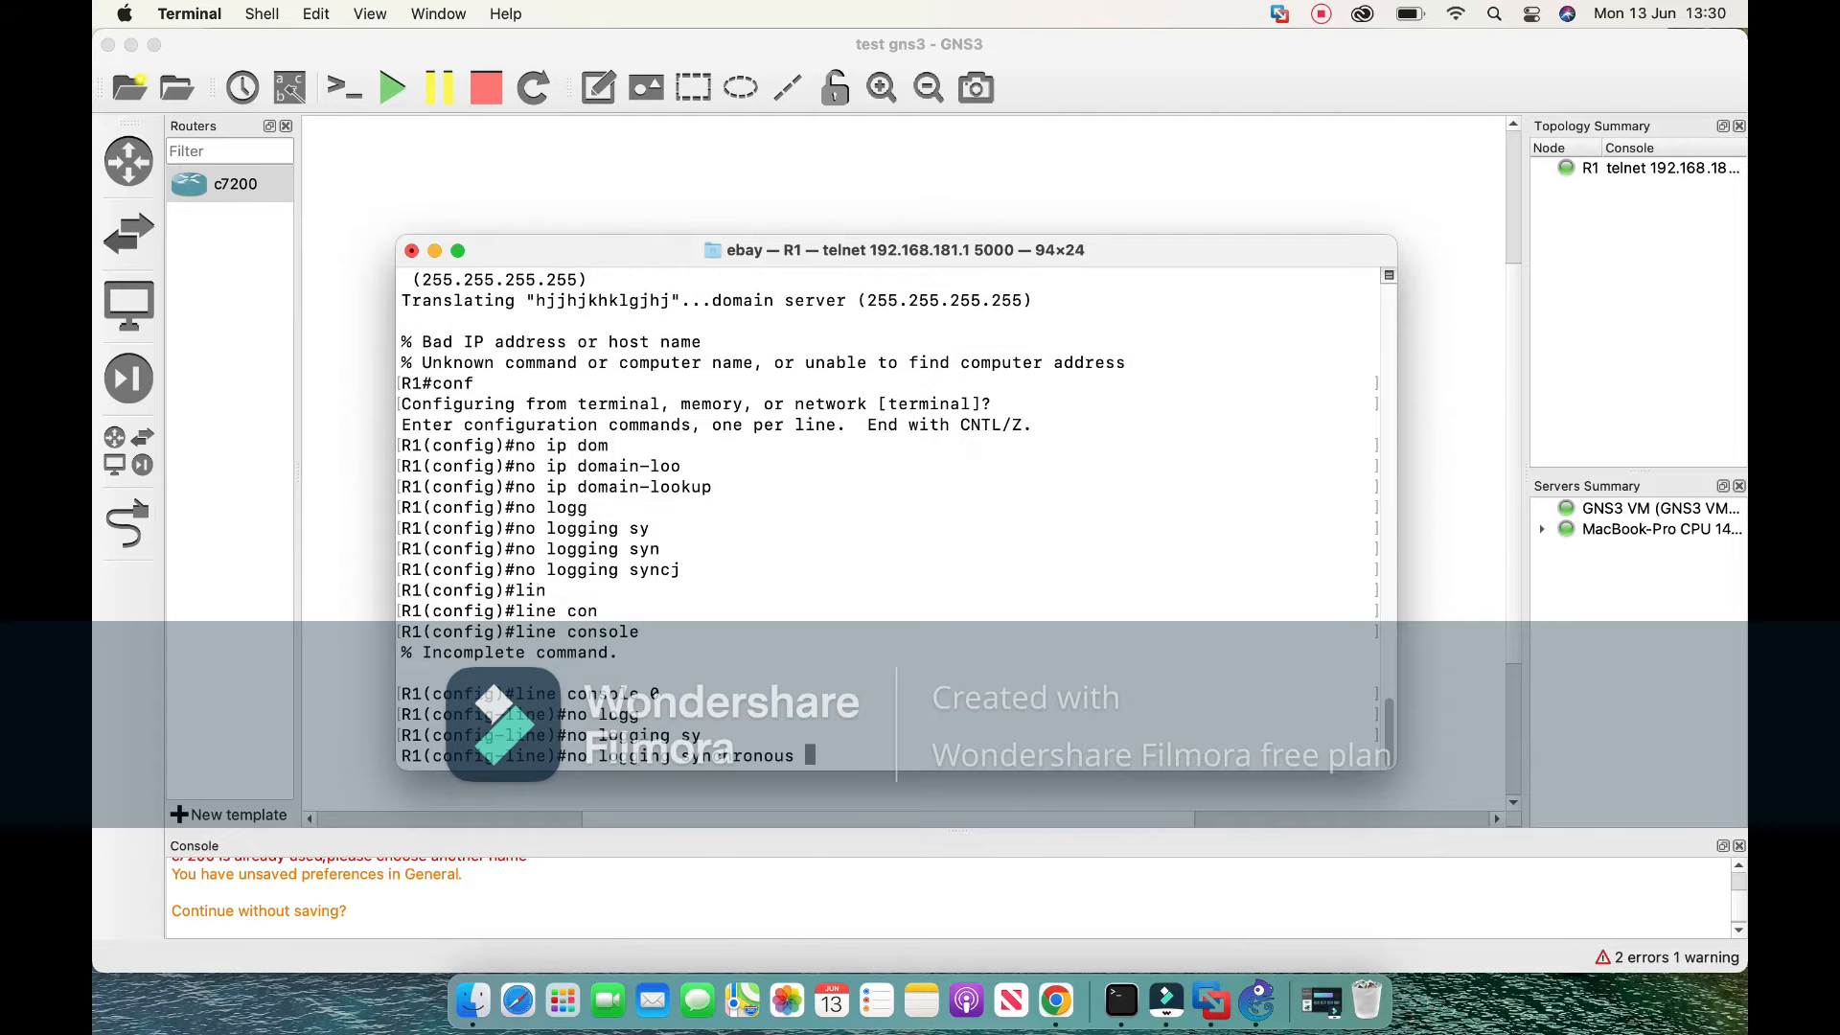
pyautogui.press('Return')
# Leave configuration mode with end, and close R1's console window.
pyautogui.write('end')
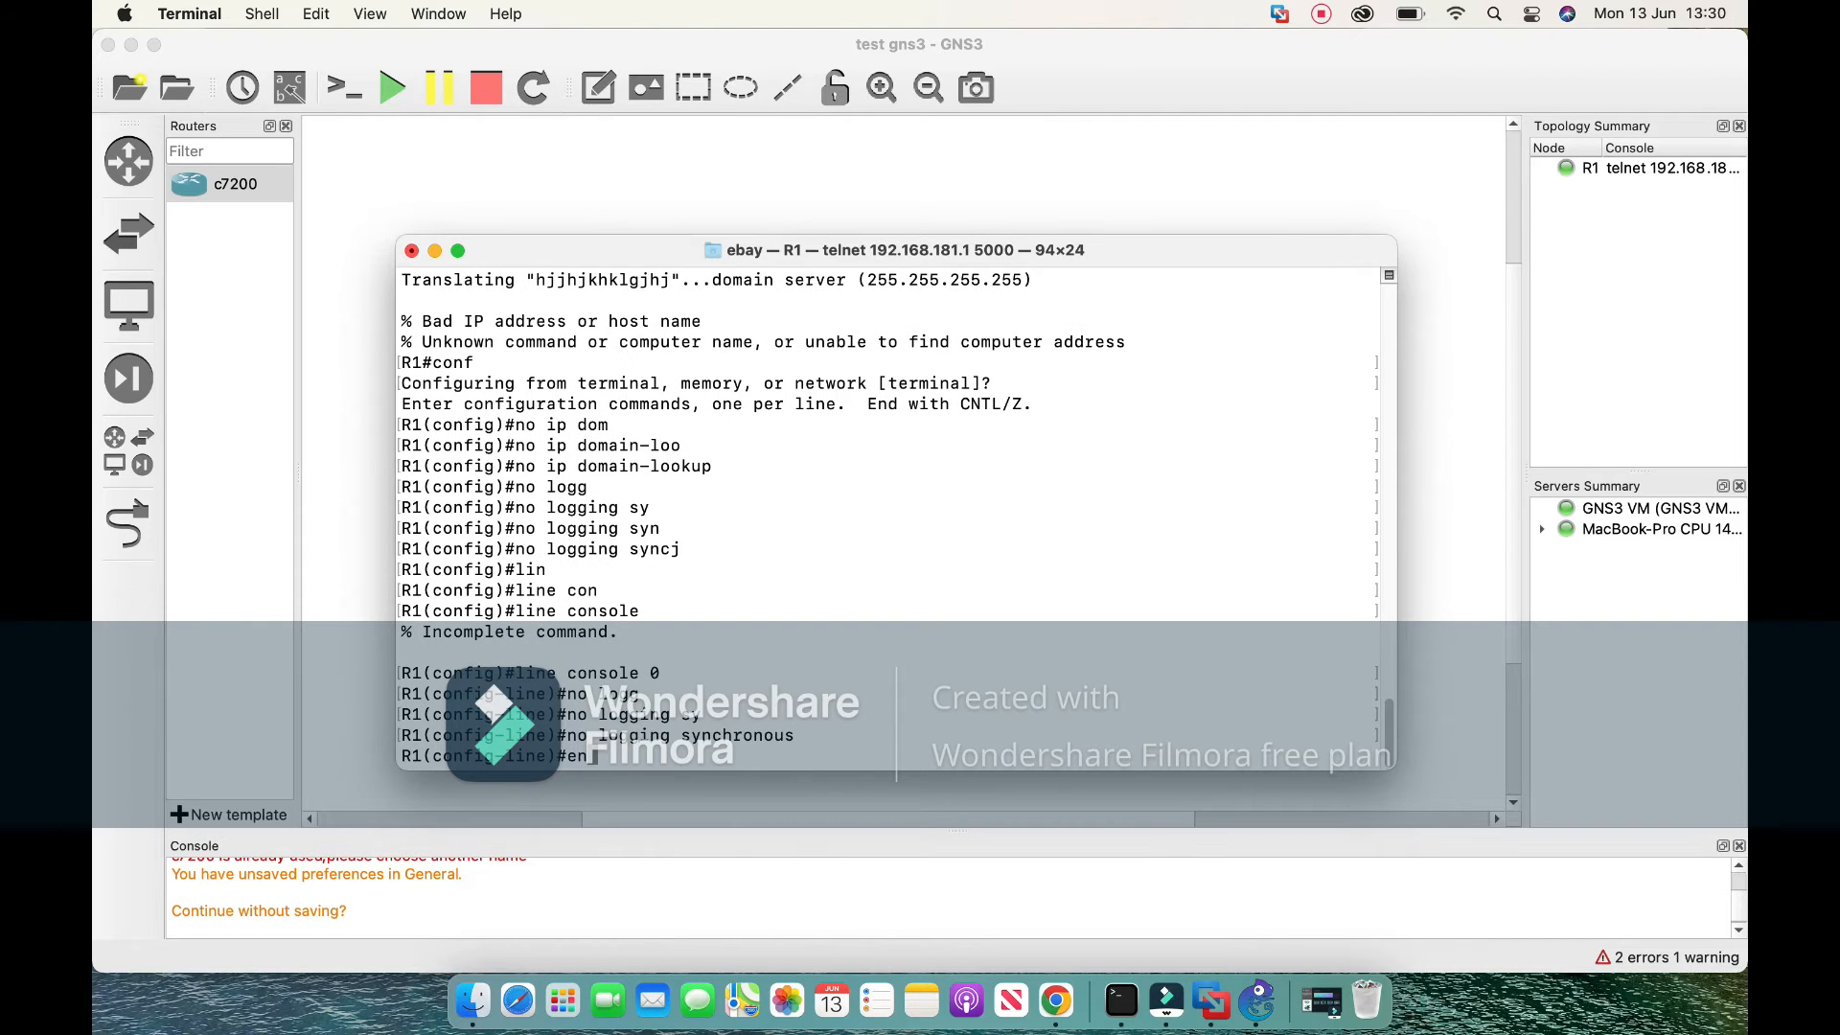
pyautogui.press('Return')
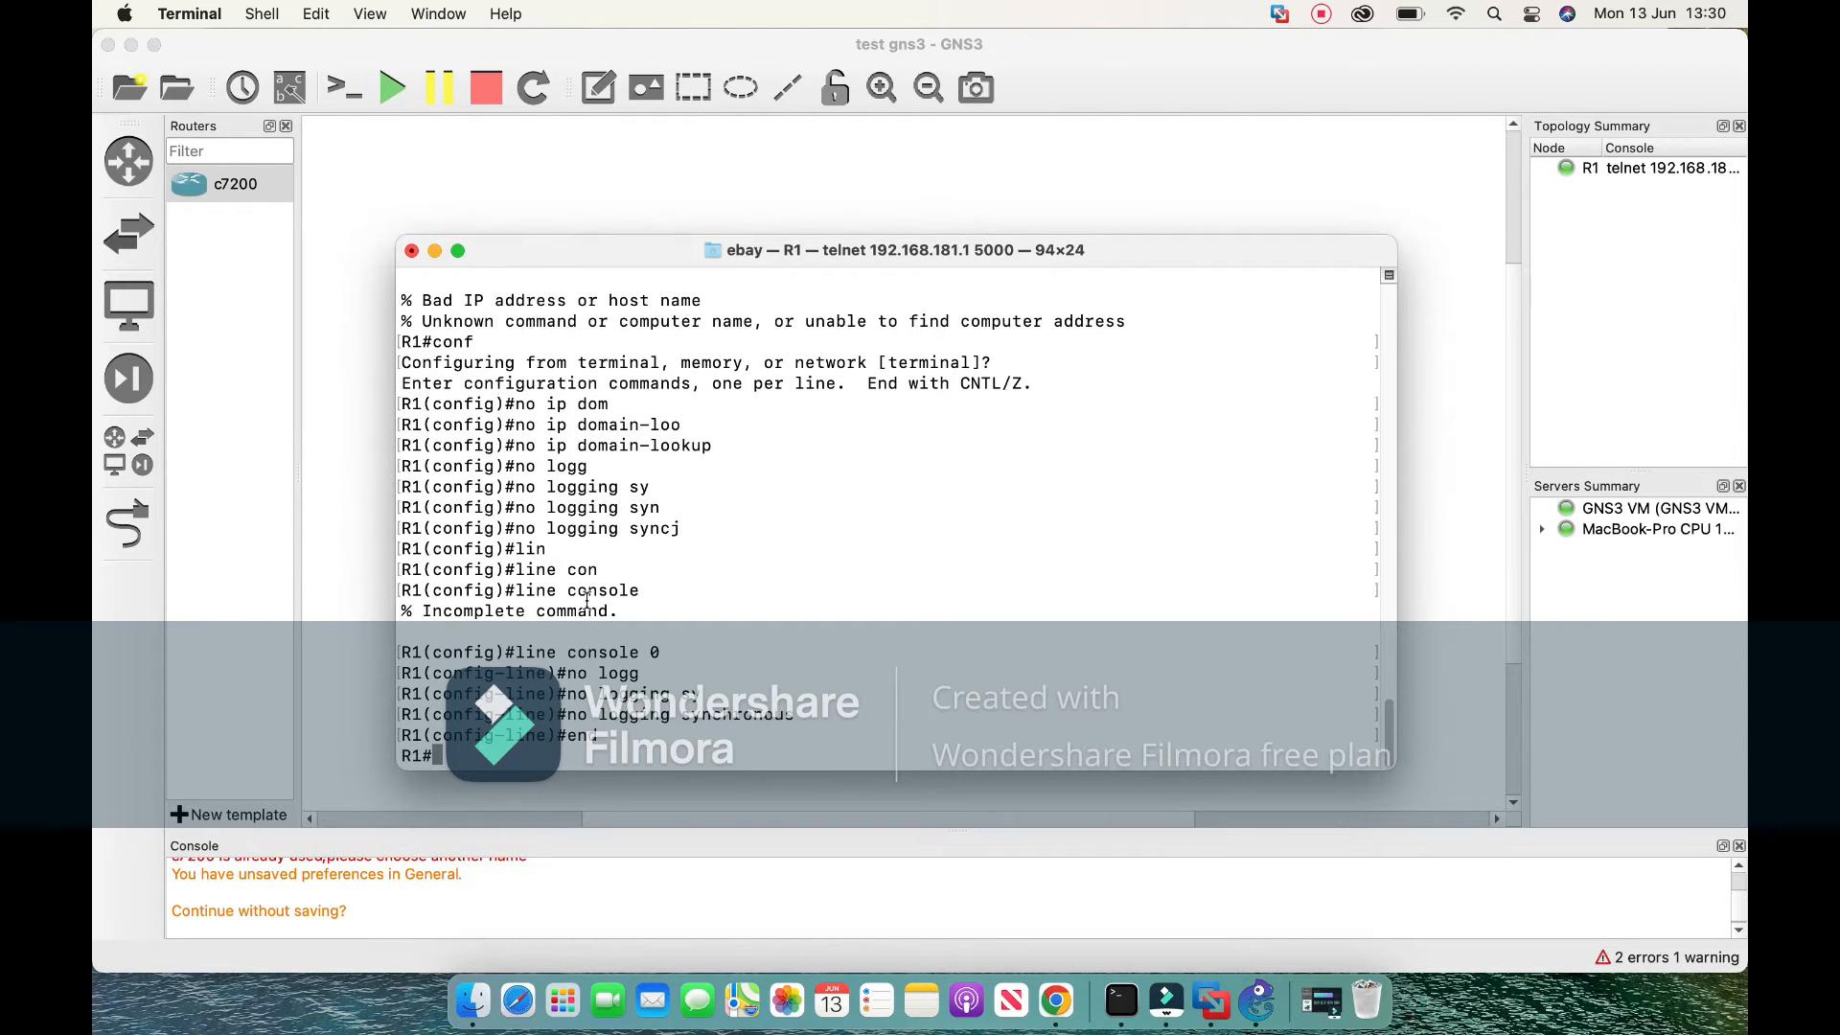
pyautogui.press('Return')
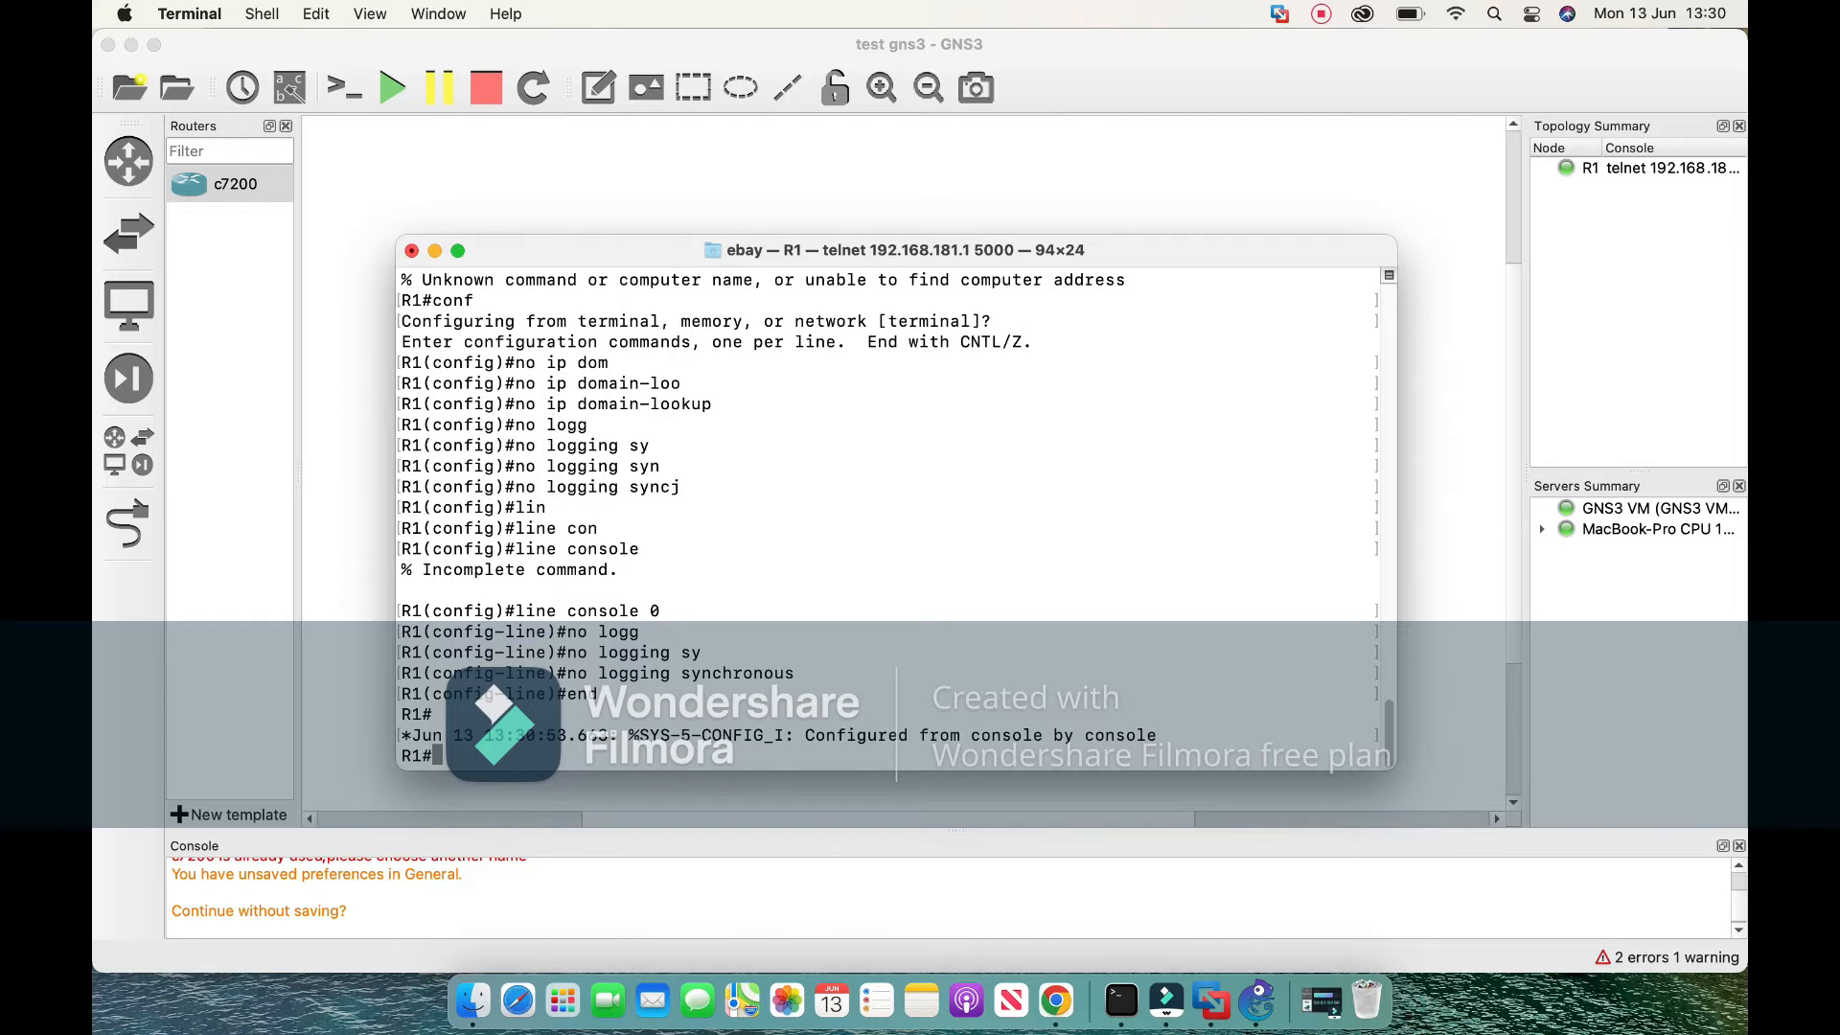
pyautogui.click(413, 251)
pyautogui.click(962, 604)
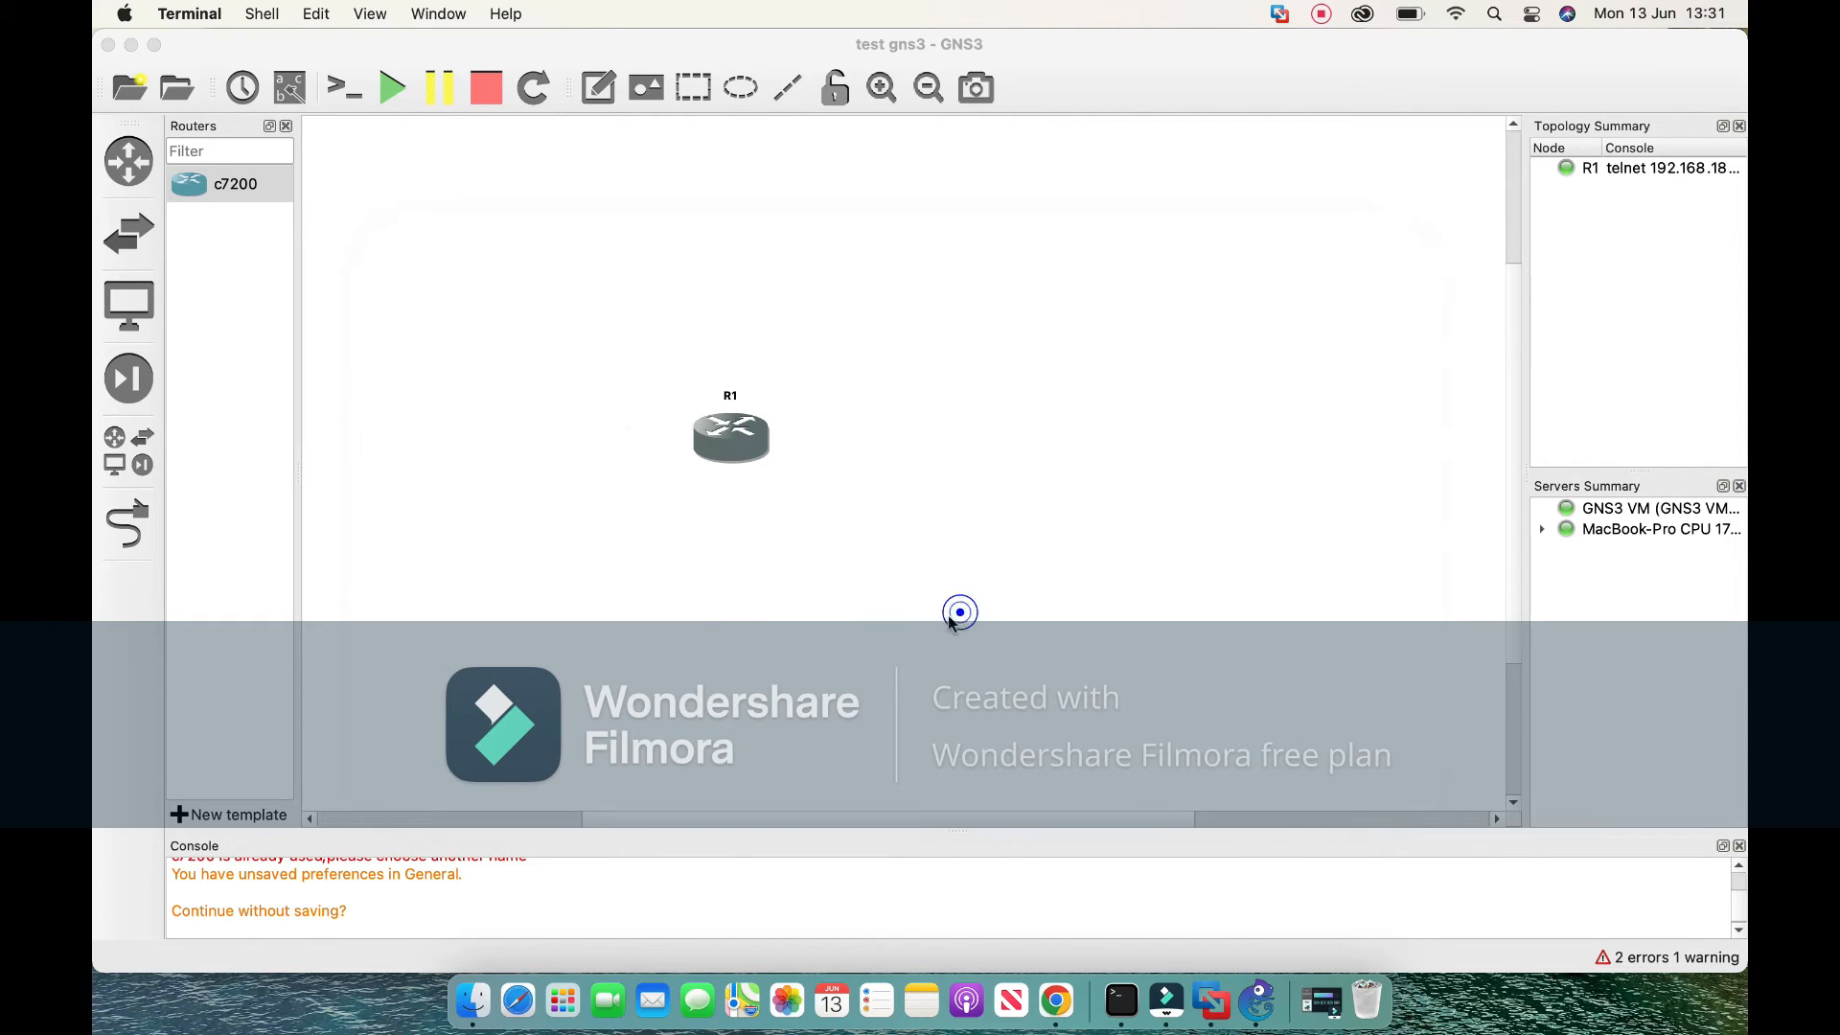
# Switch to GNS3 and open its preferences at the Qemu VM templates.
pyautogui.click(182, 17)
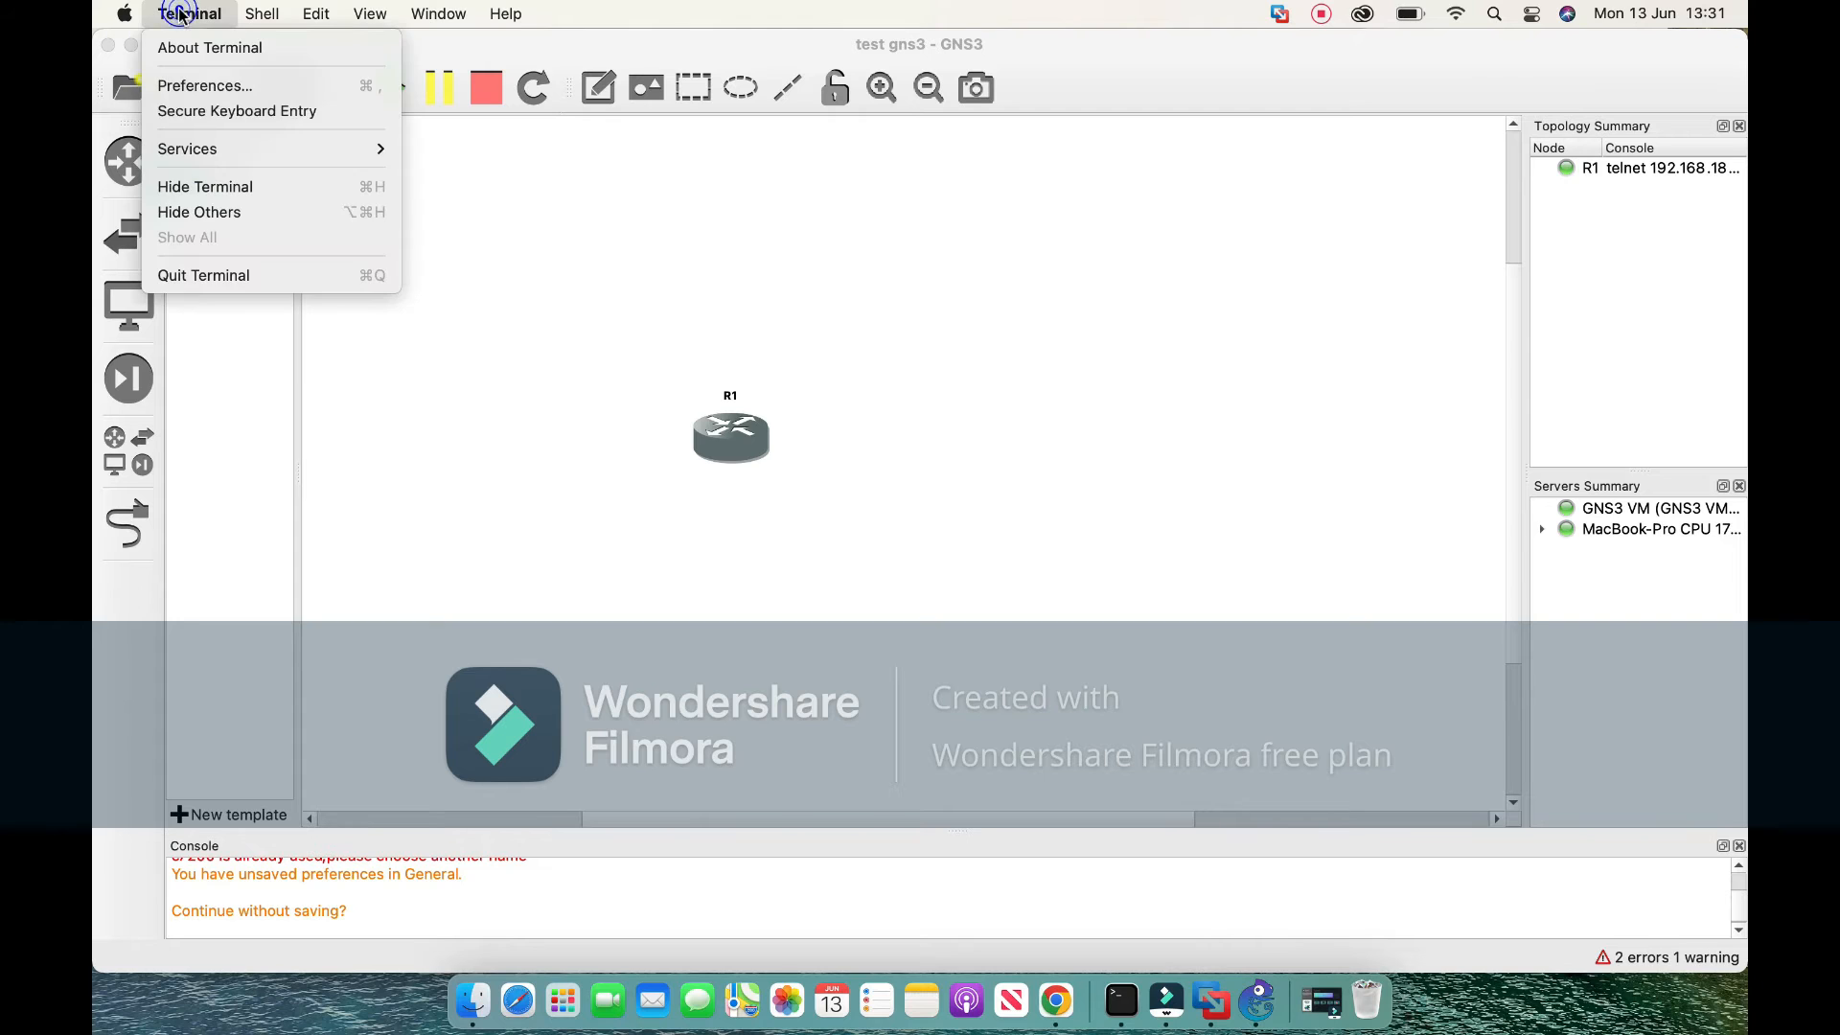
pyautogui.click(561, 254)
pyautogui.click(129, 17)
pyautogui.click(559, 305)
pyautogui.click(176, 17)
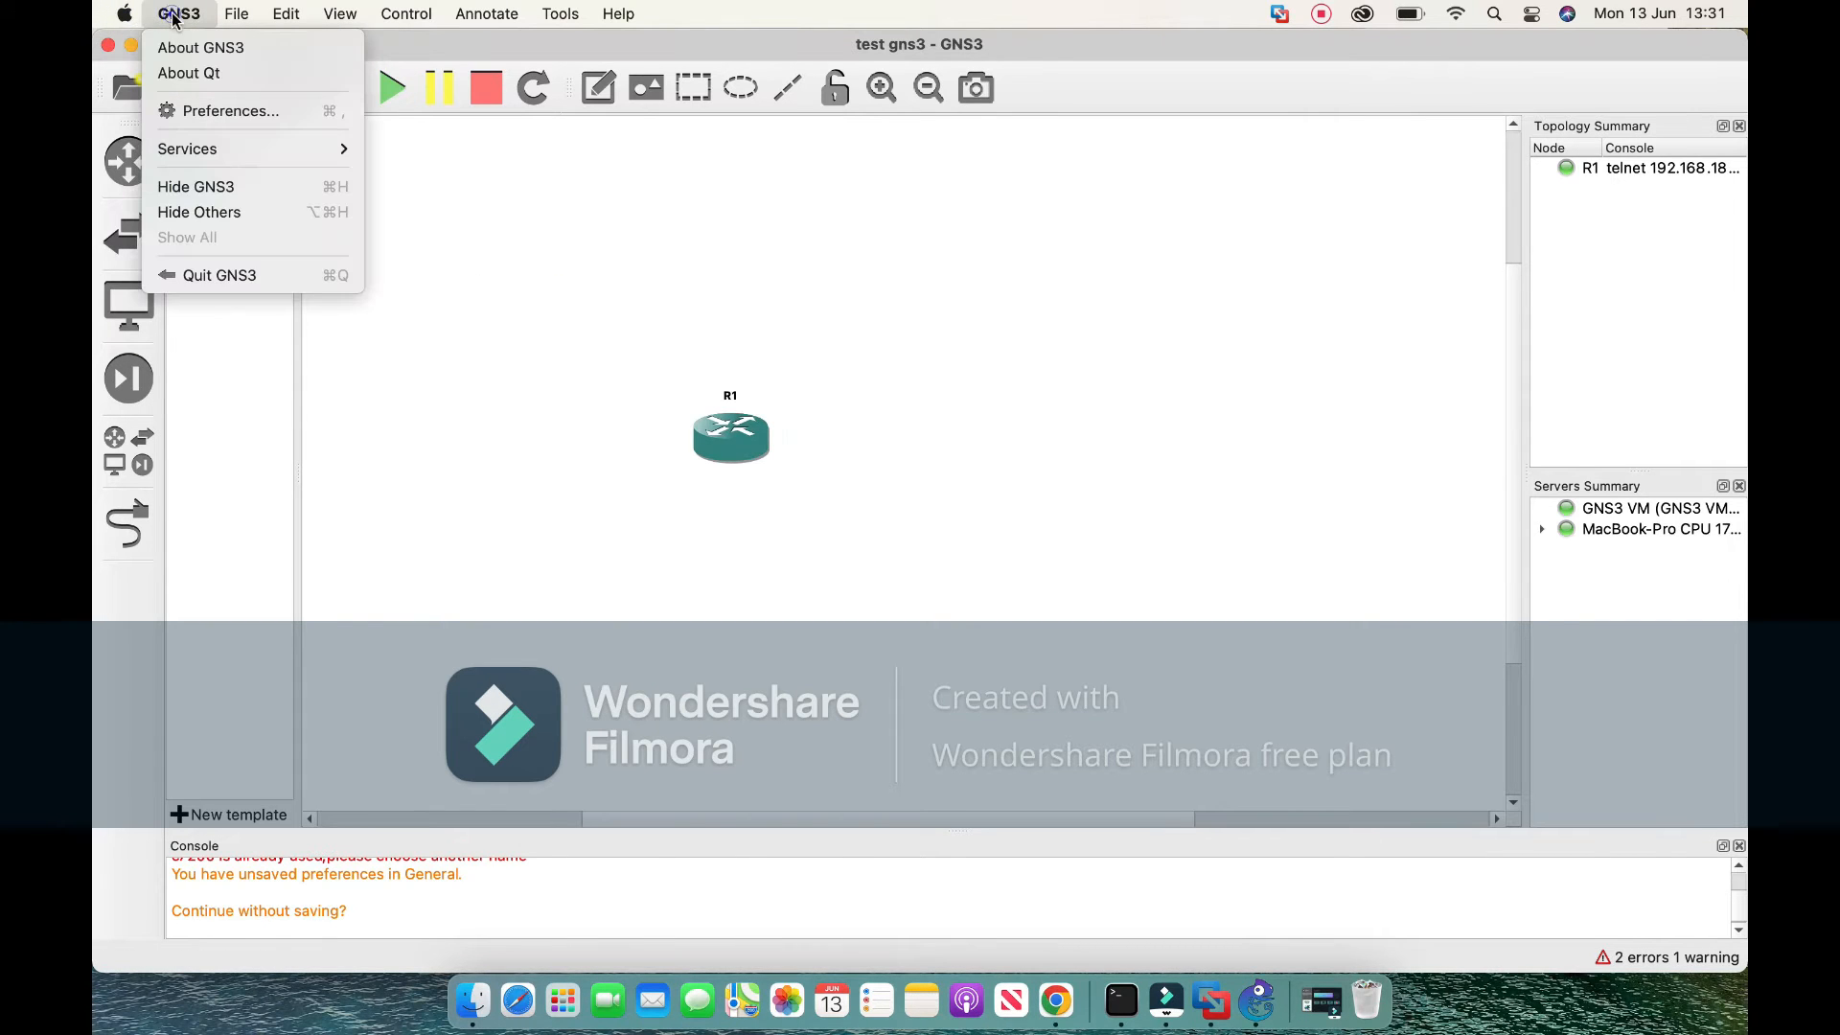
pyautogui.click(261, 113)
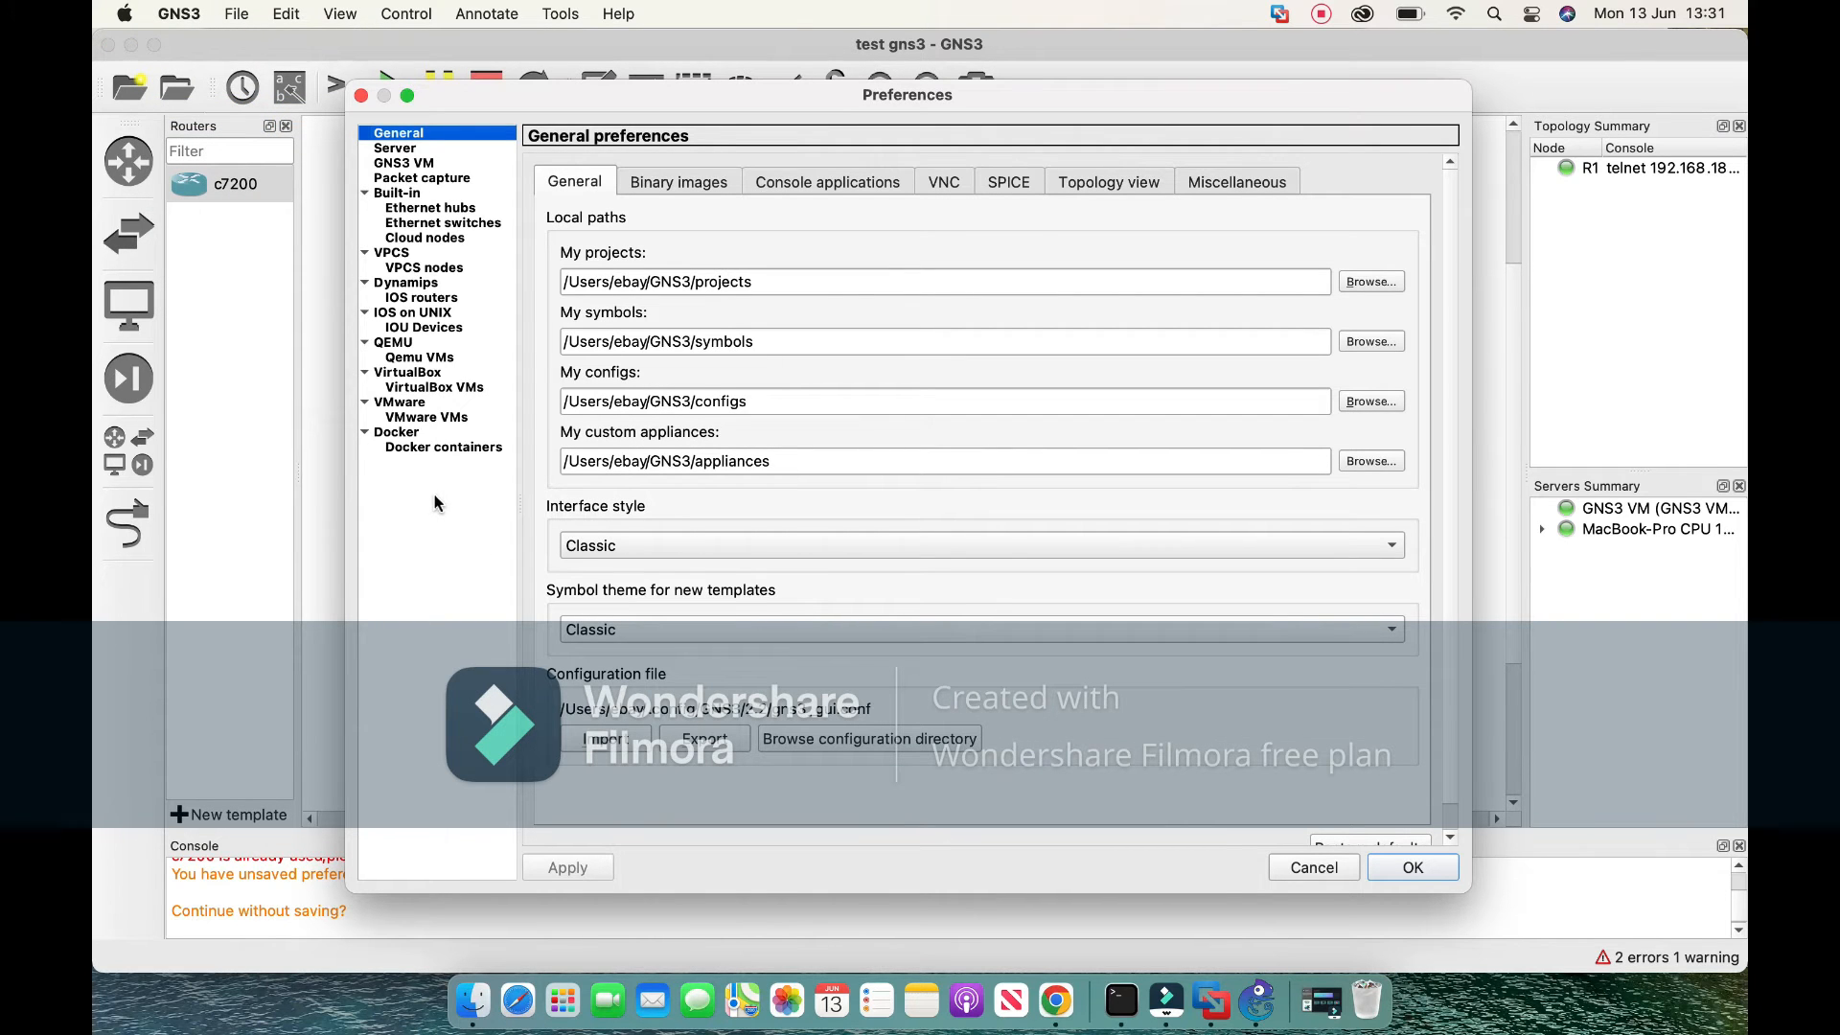
pyautogui.click(451, 363)
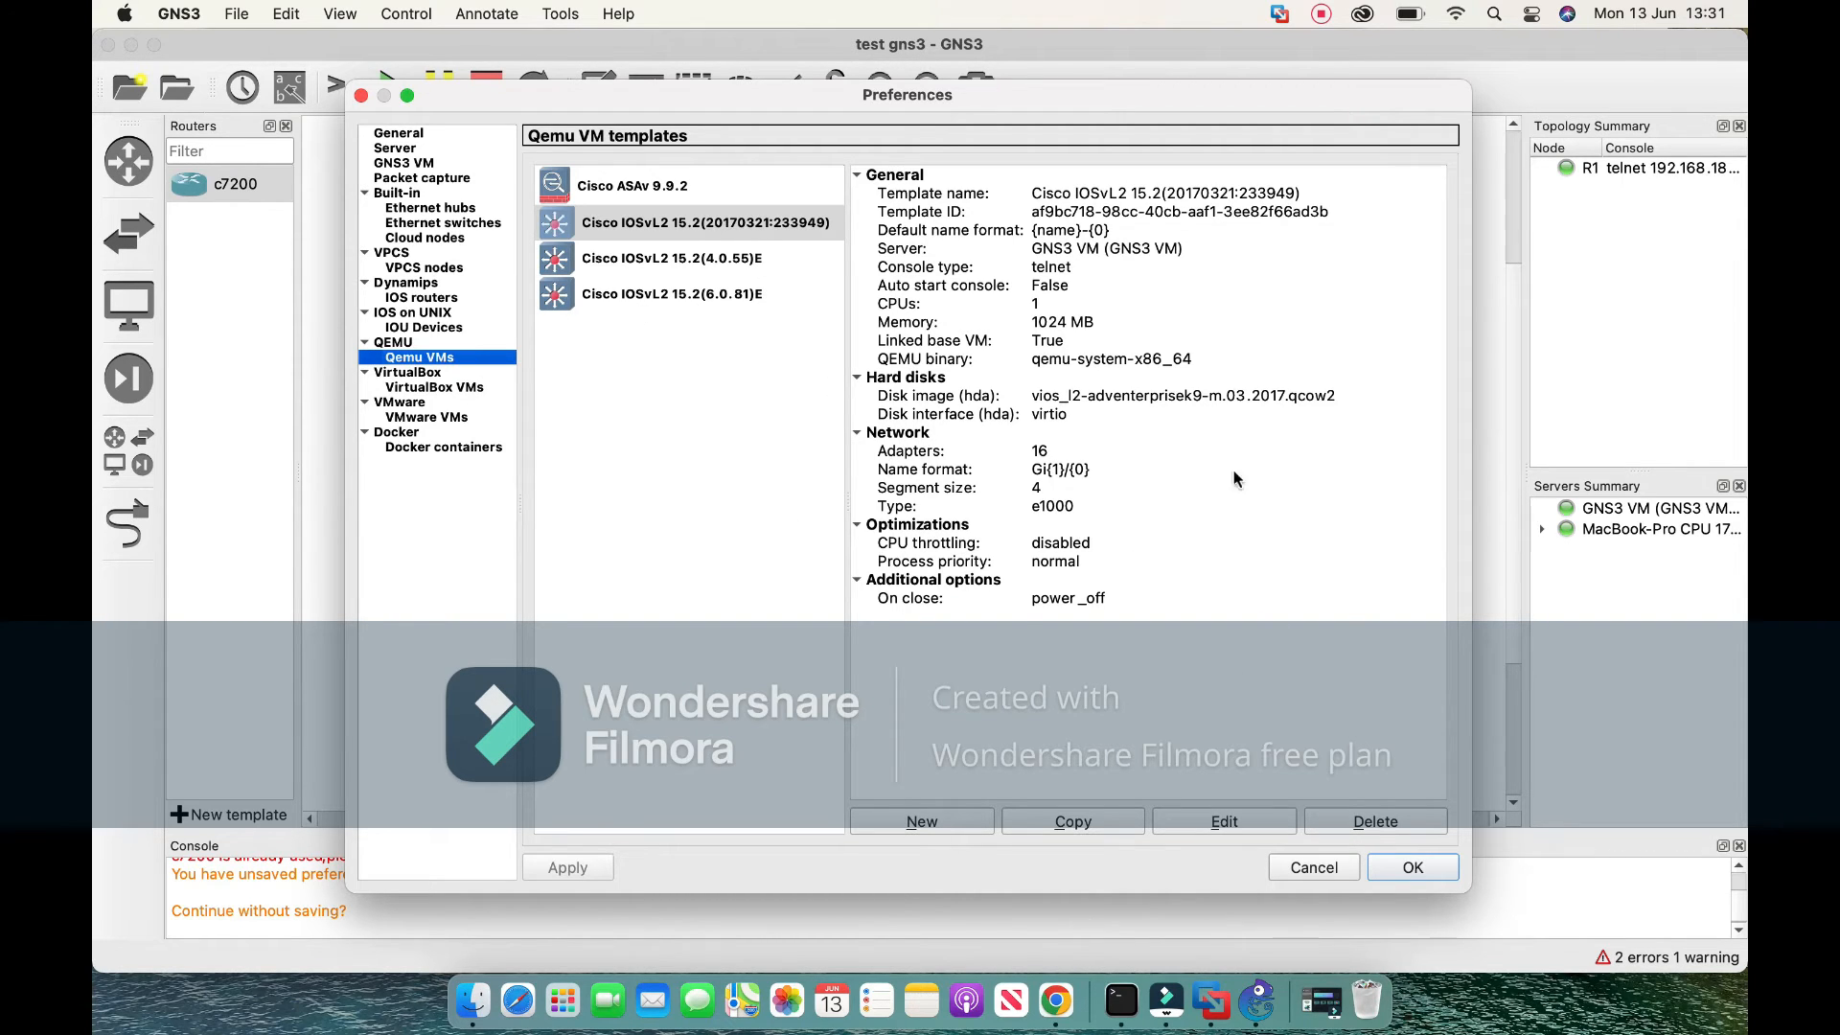
# Start a new QEMU VM template, choose to run it on the GNS3 VM, and continue to its name.
pyautogui.click(922, 826)
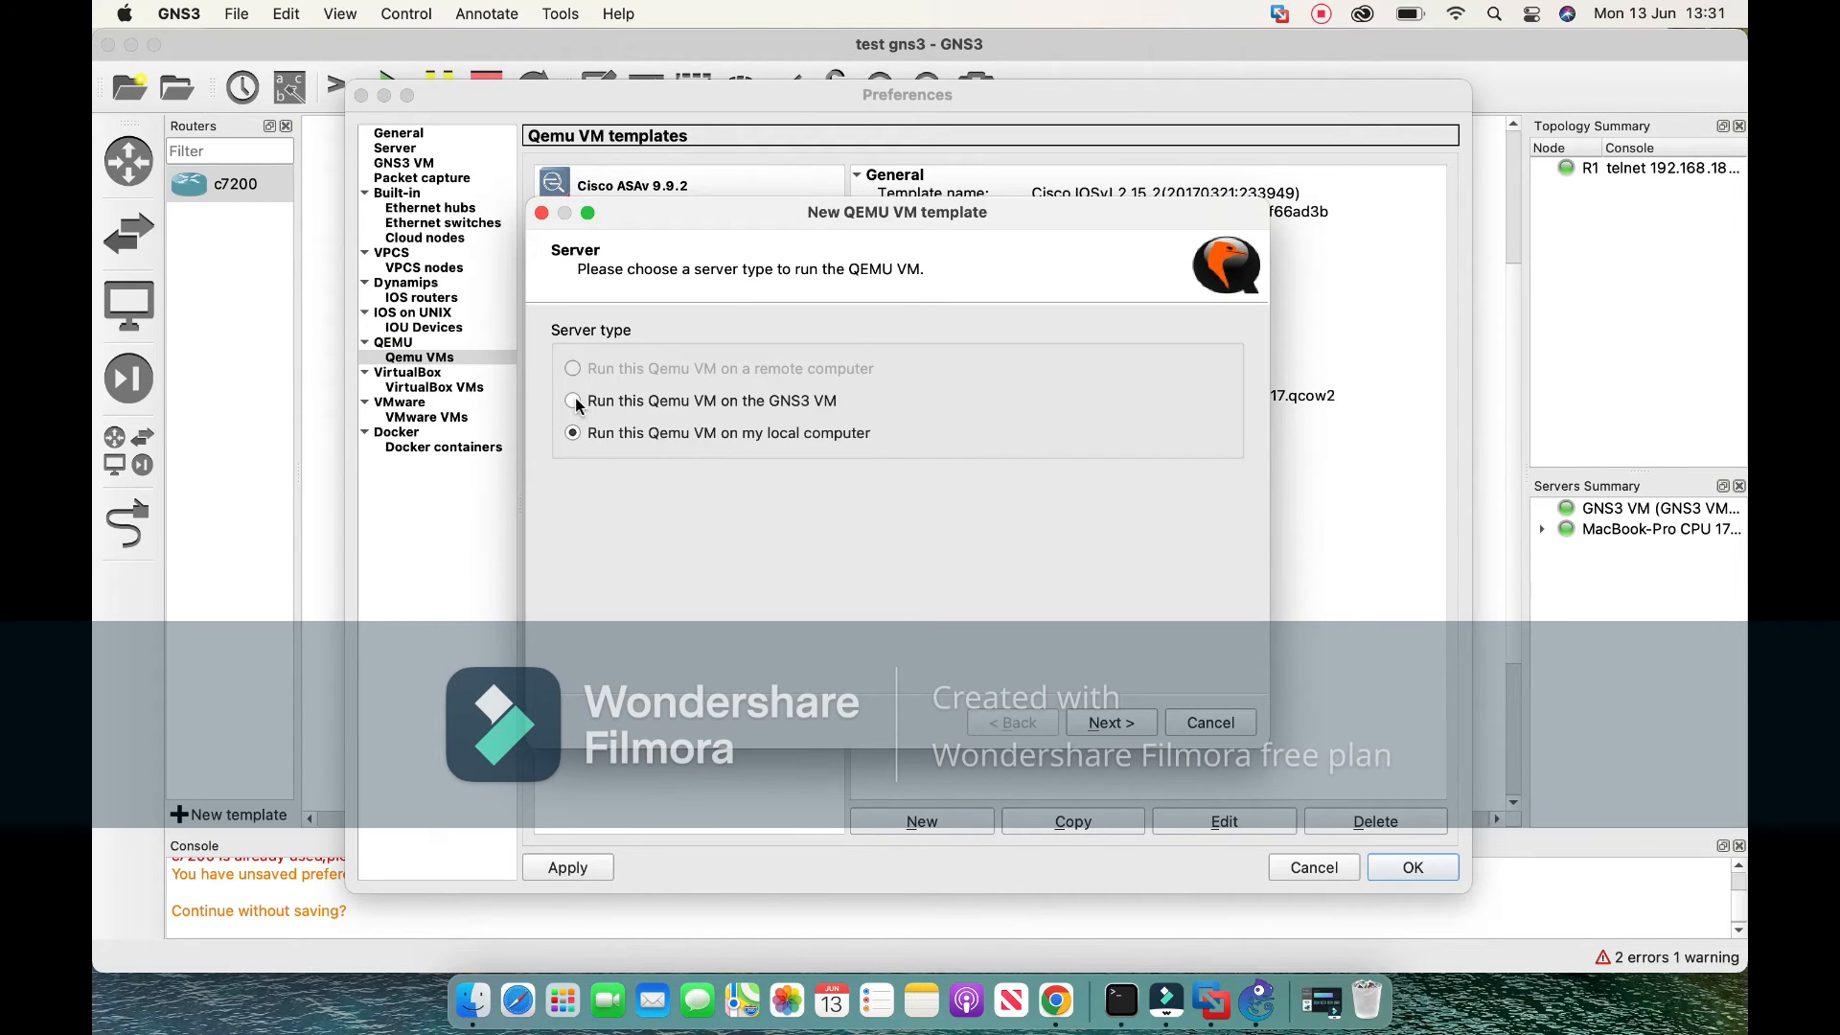
pyautogui.click(573, 401)
pyautogui.click(573, 434)
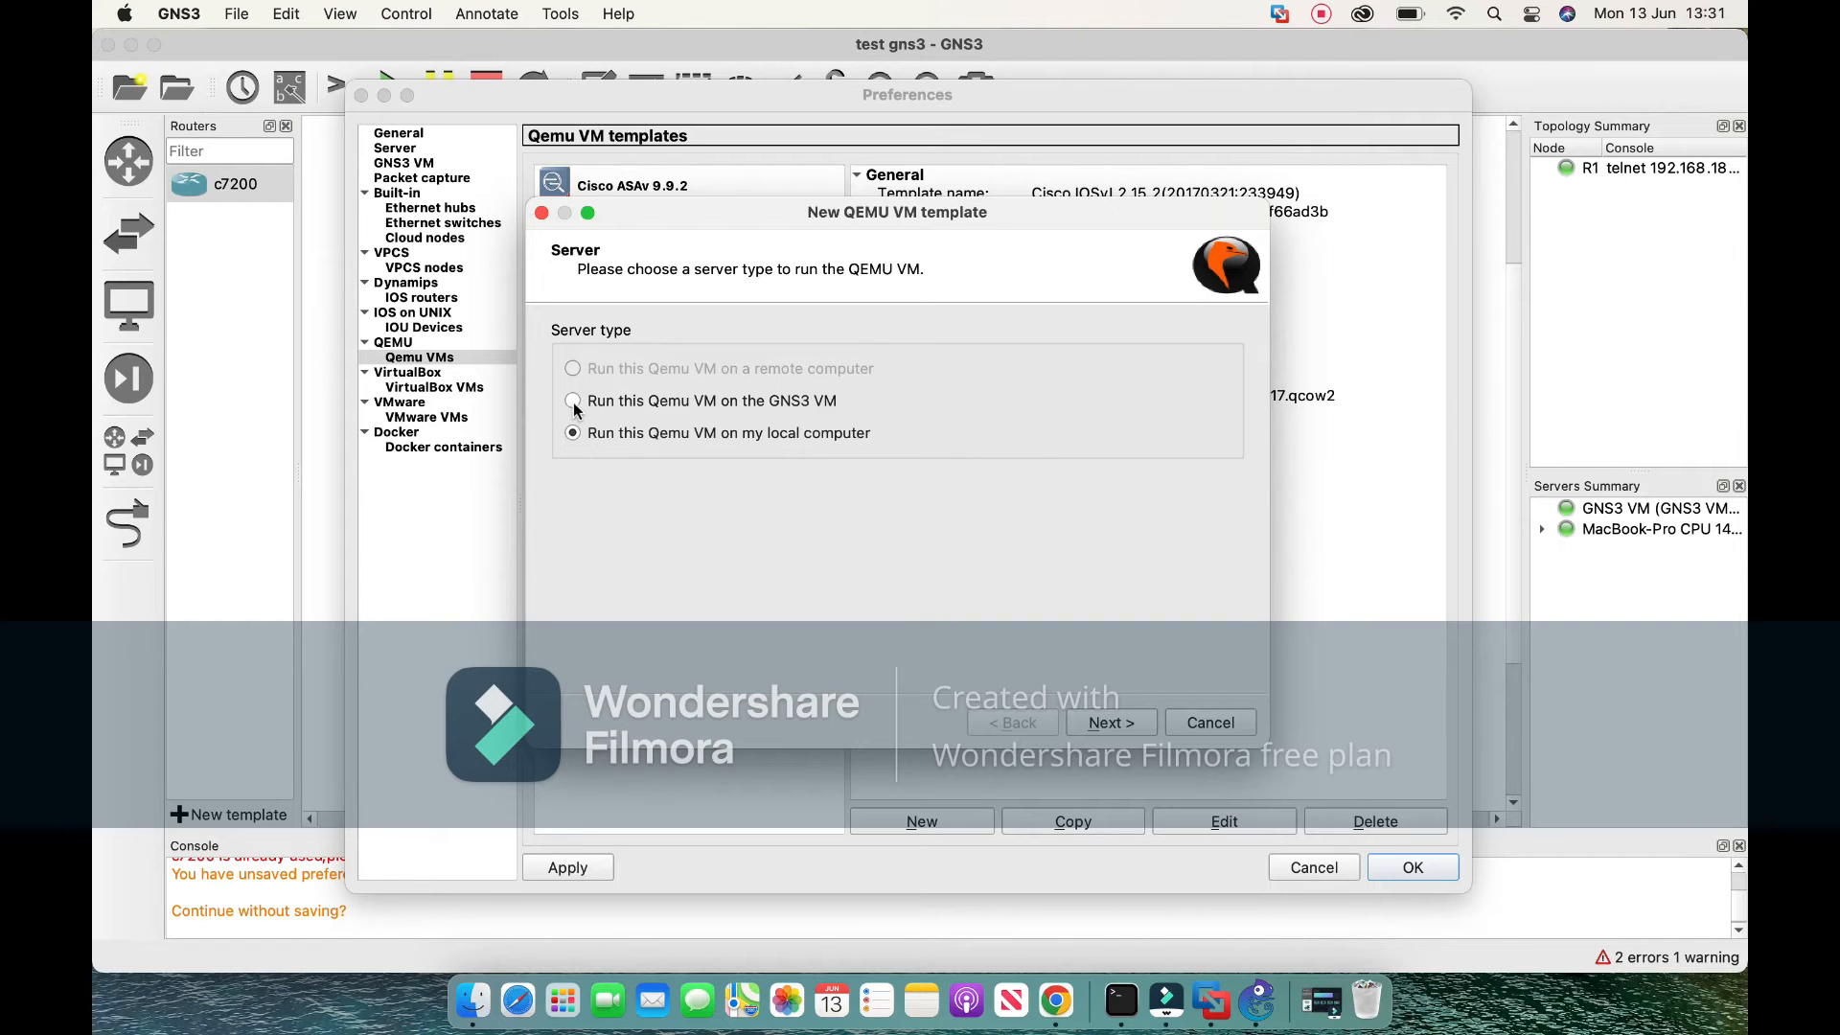
pyautogui.click(573, 400)
pyautogui.click(1111, 723)
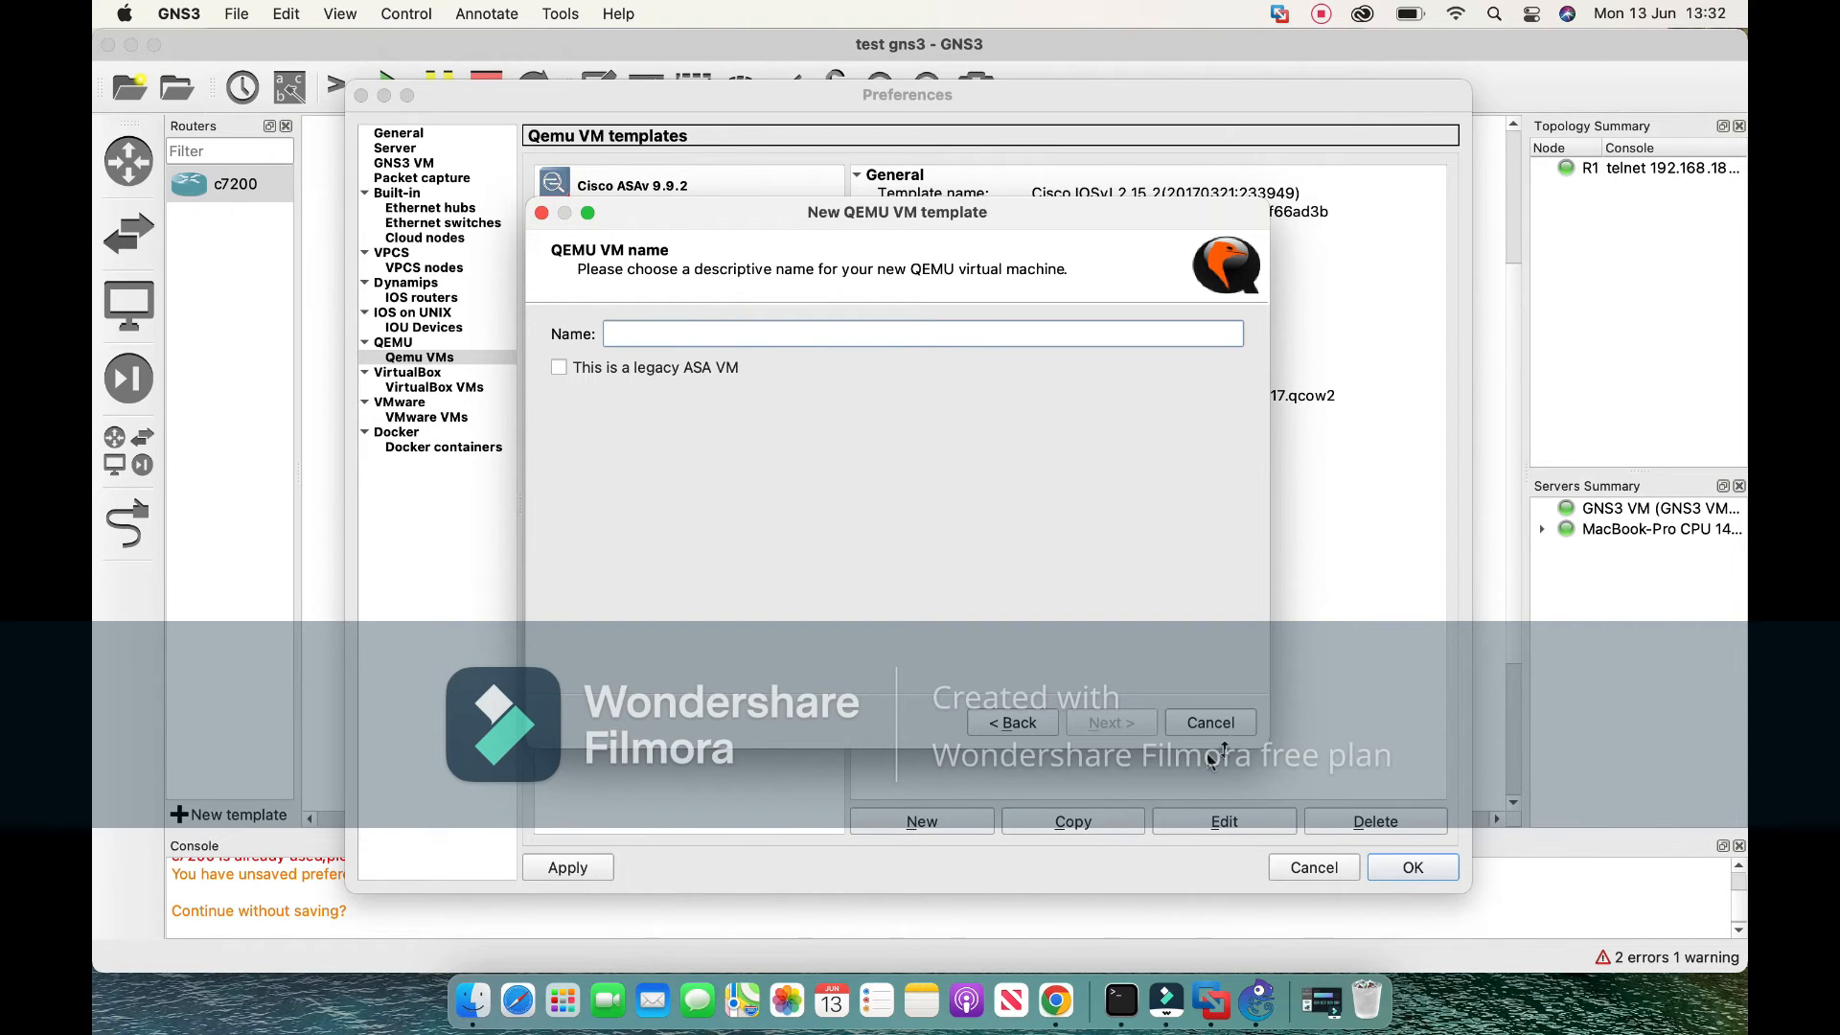
# Return to the server type, try running the Qemu VM on the local computer, and acknowledge the warning.
pyautogui.click(976, 724)
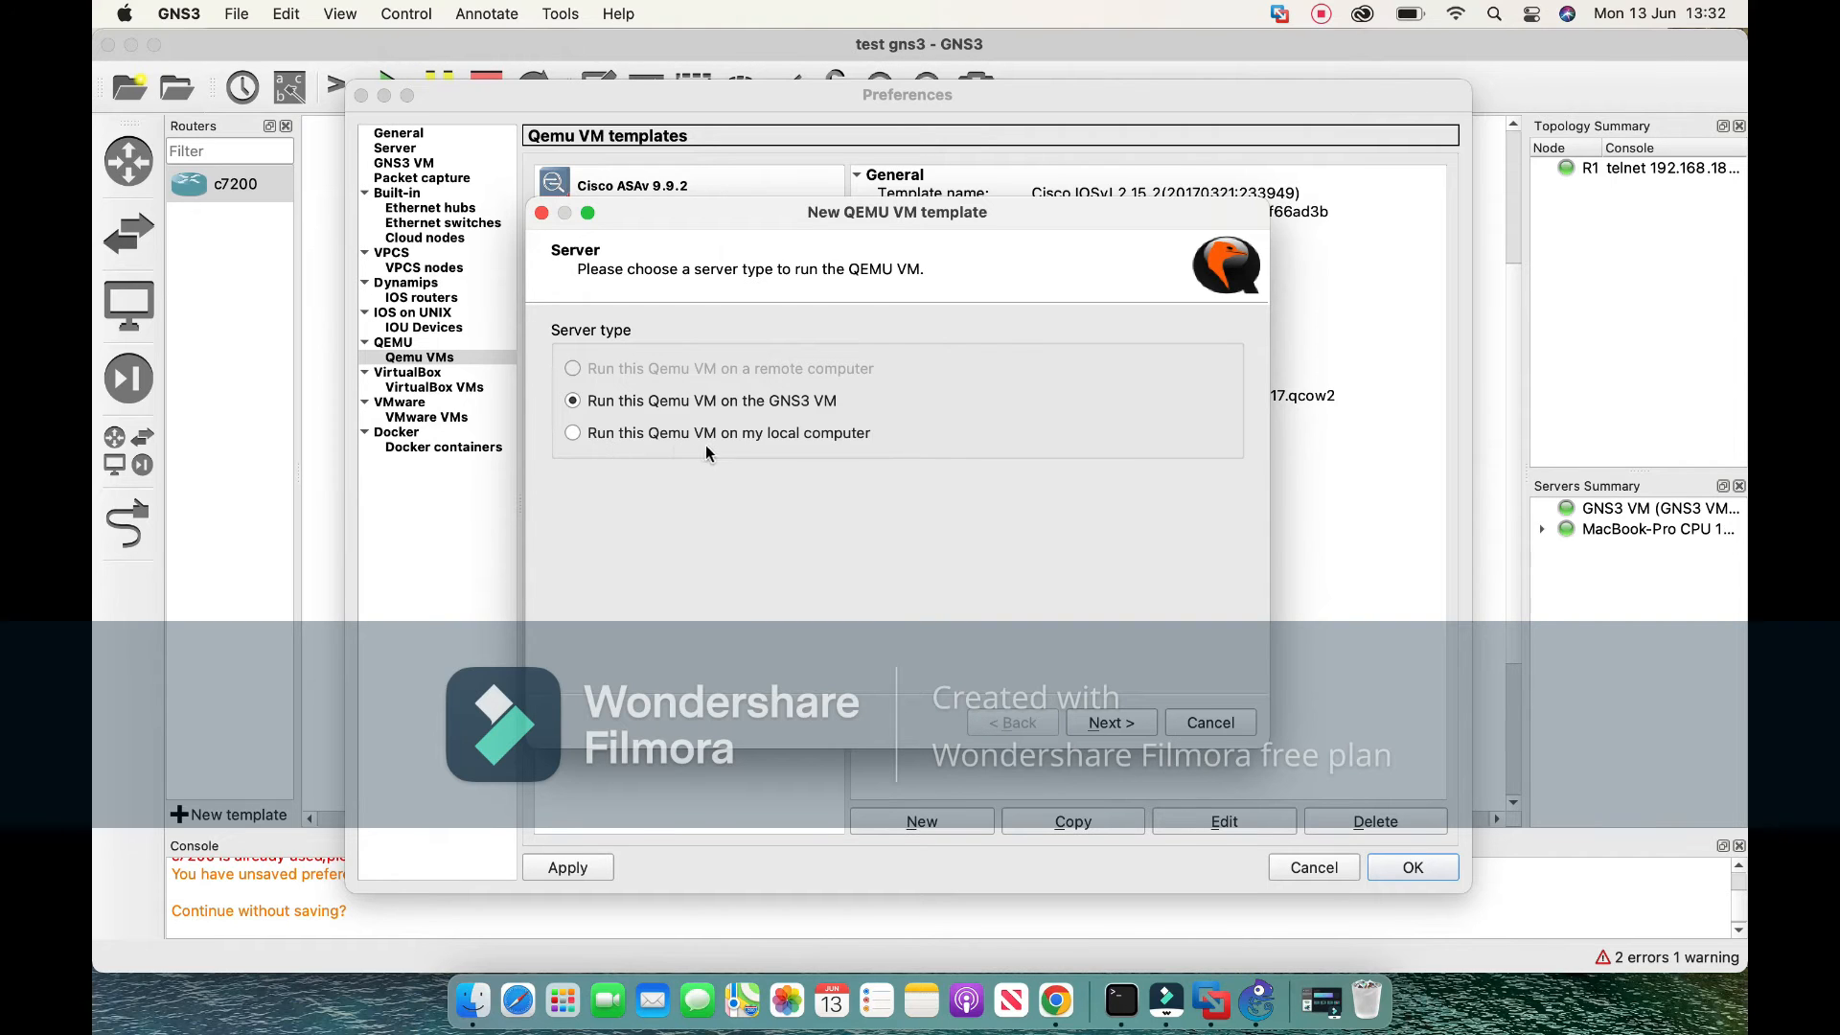
pyautogui.click(615, 438)
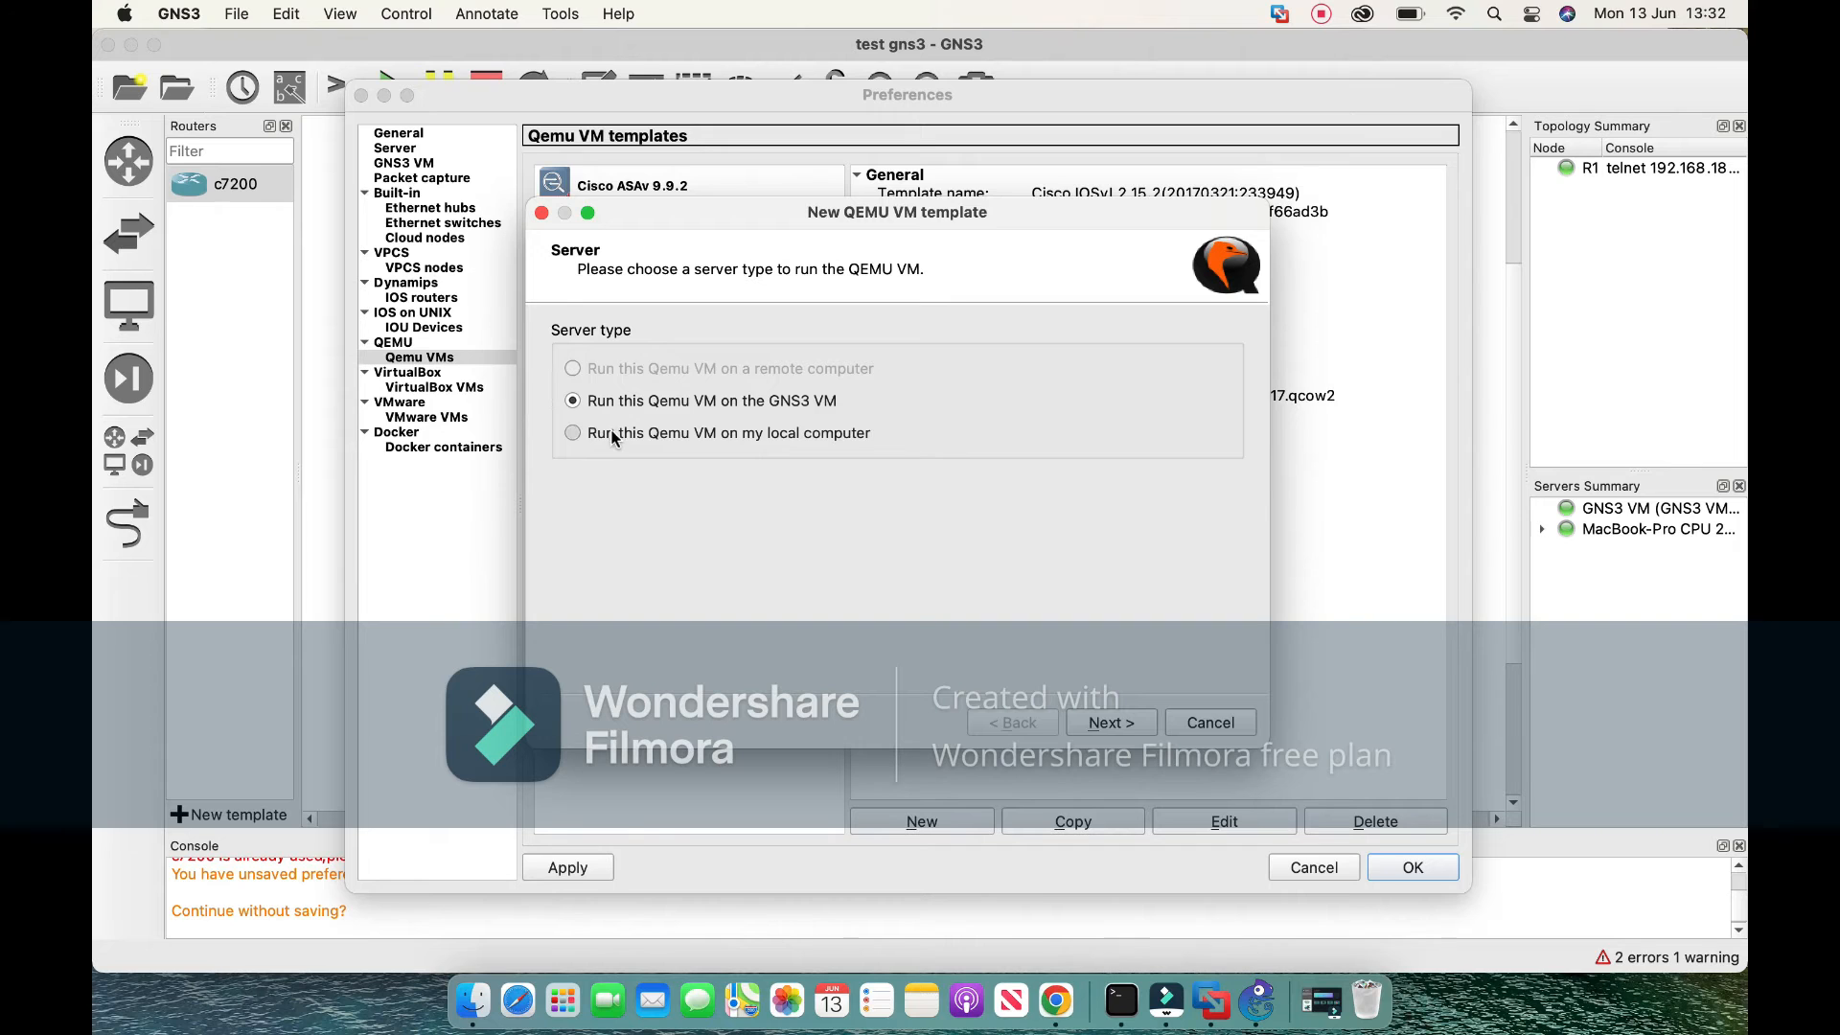
pyautogui.click(1117, 725)
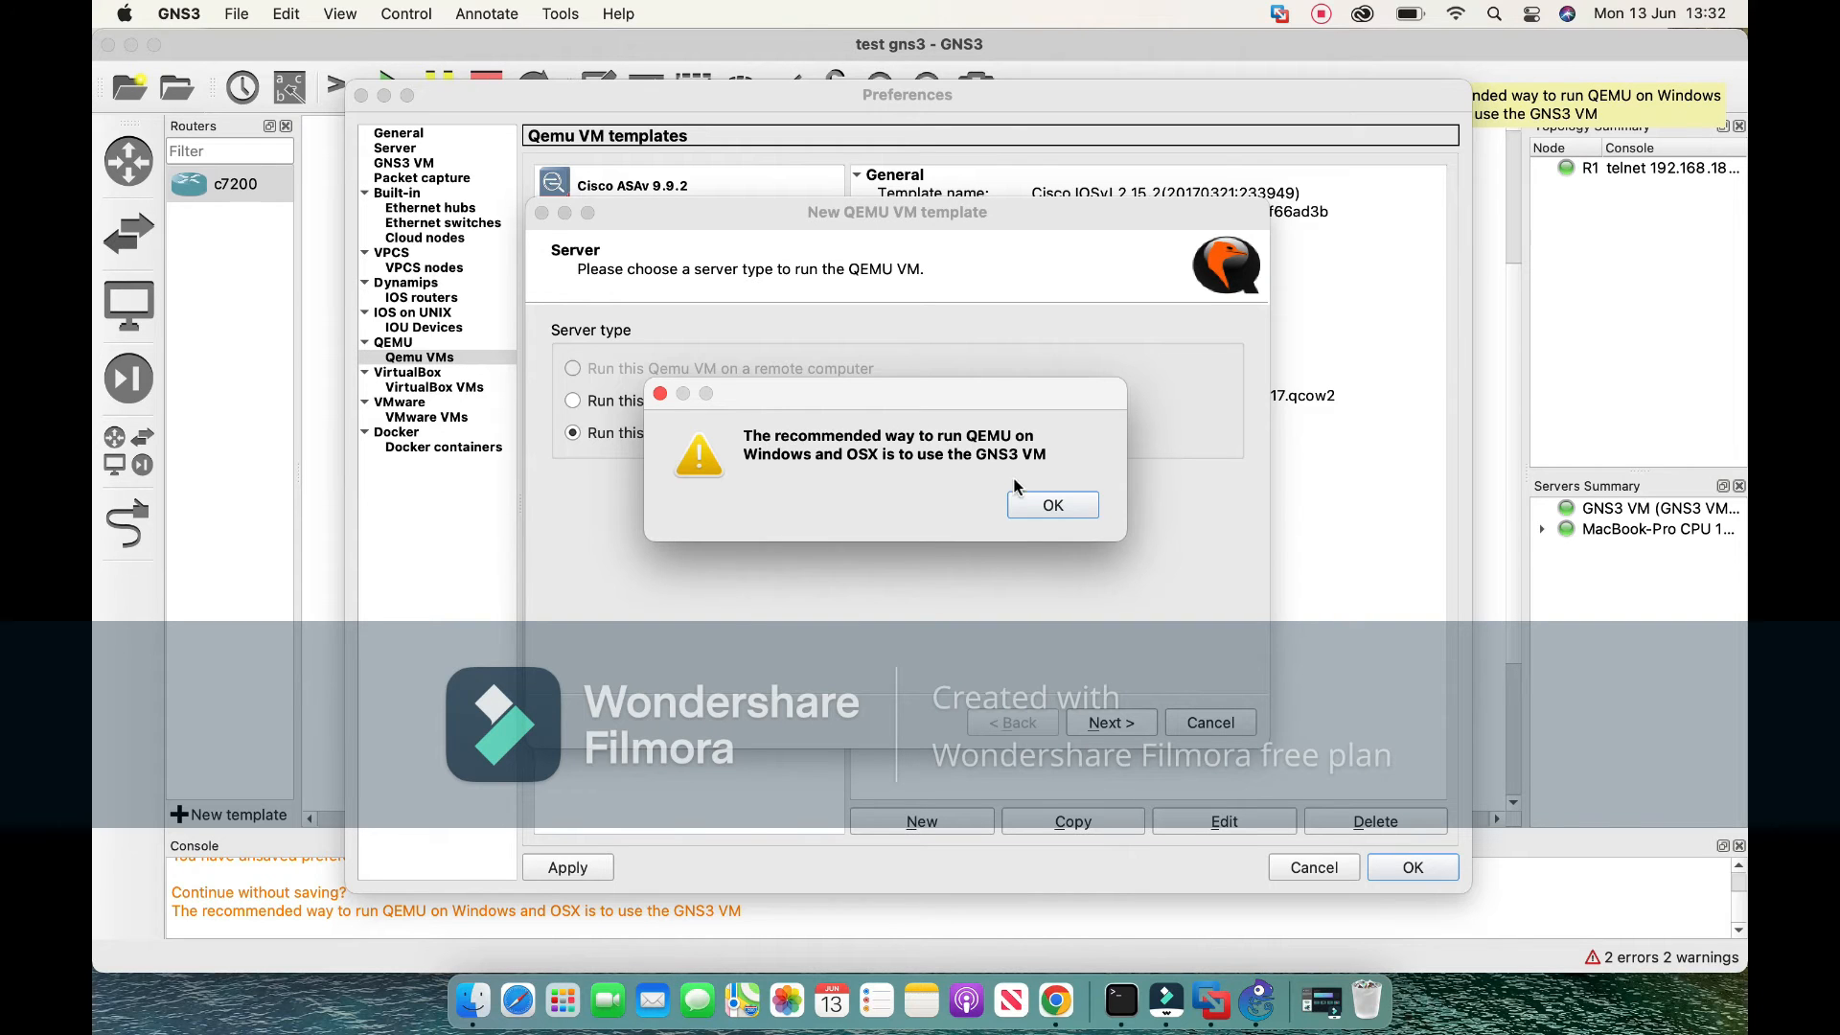
pyautogui.click(1038, 501)
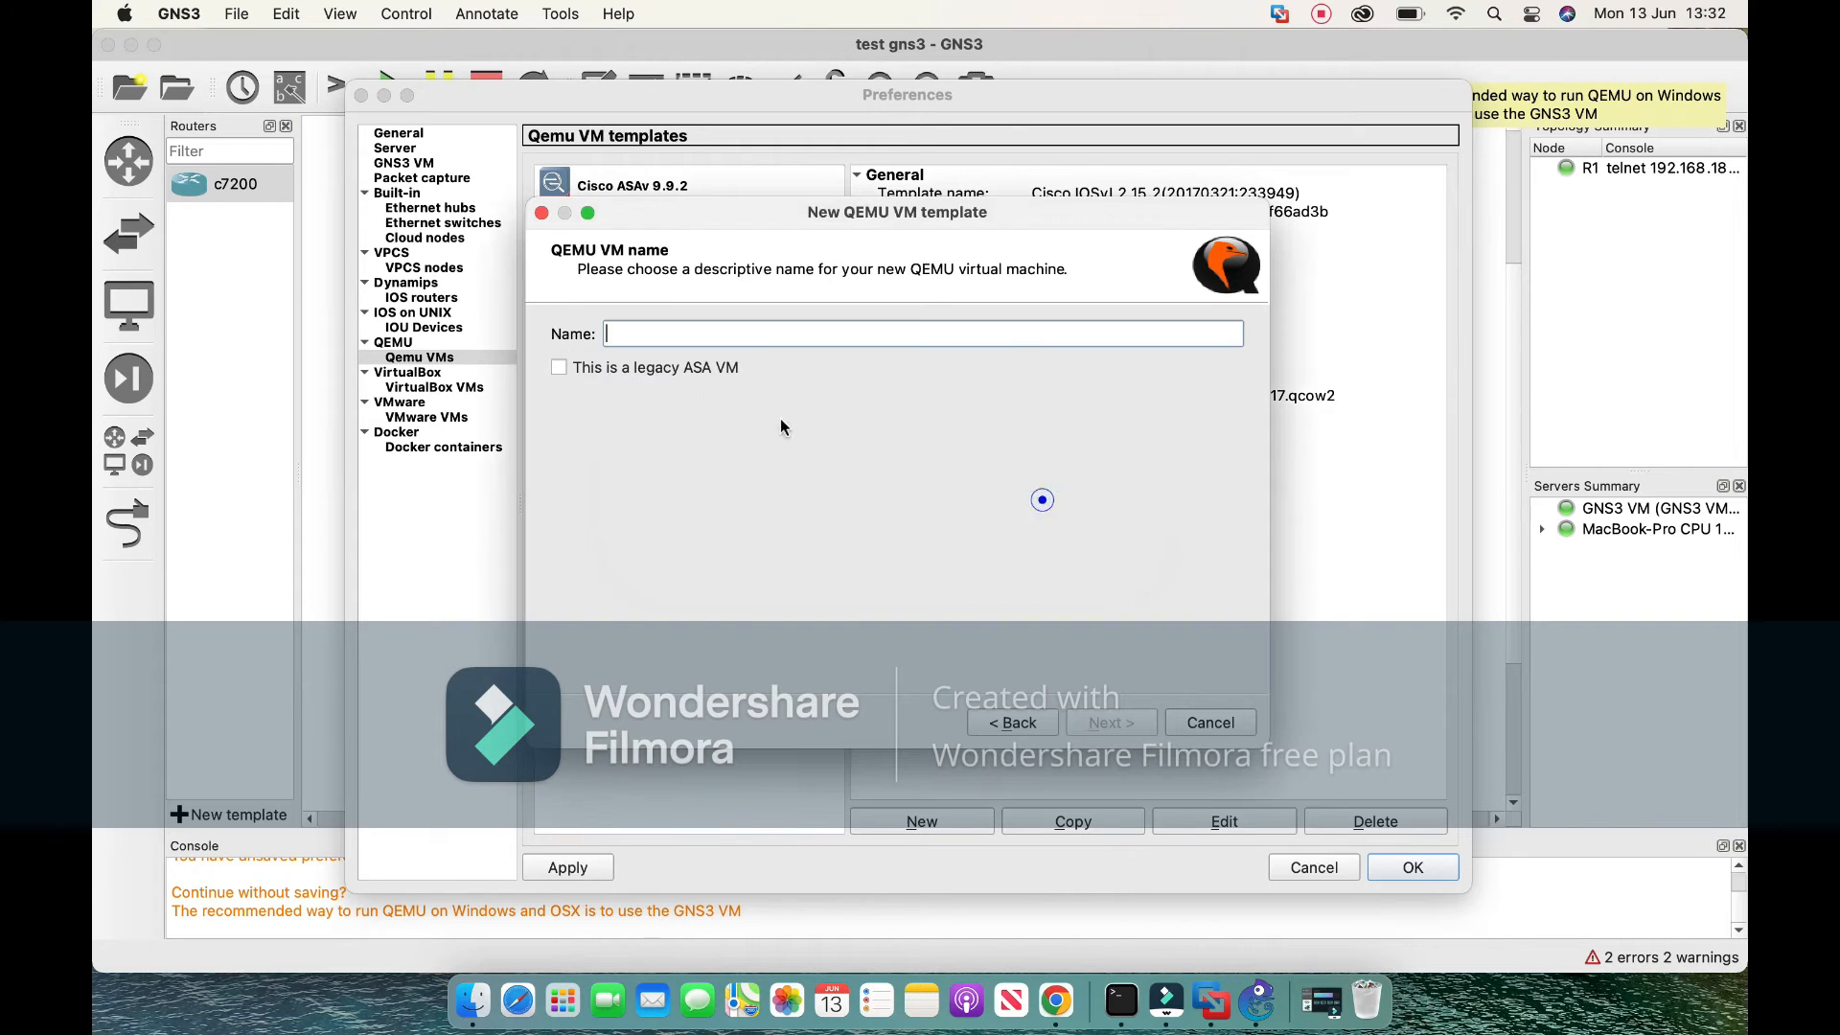
# Set the server type back to the GNS3 VM, and cancel the new template.
pyautogui.click(1001, 724)
pyautogui.click(593, 403)
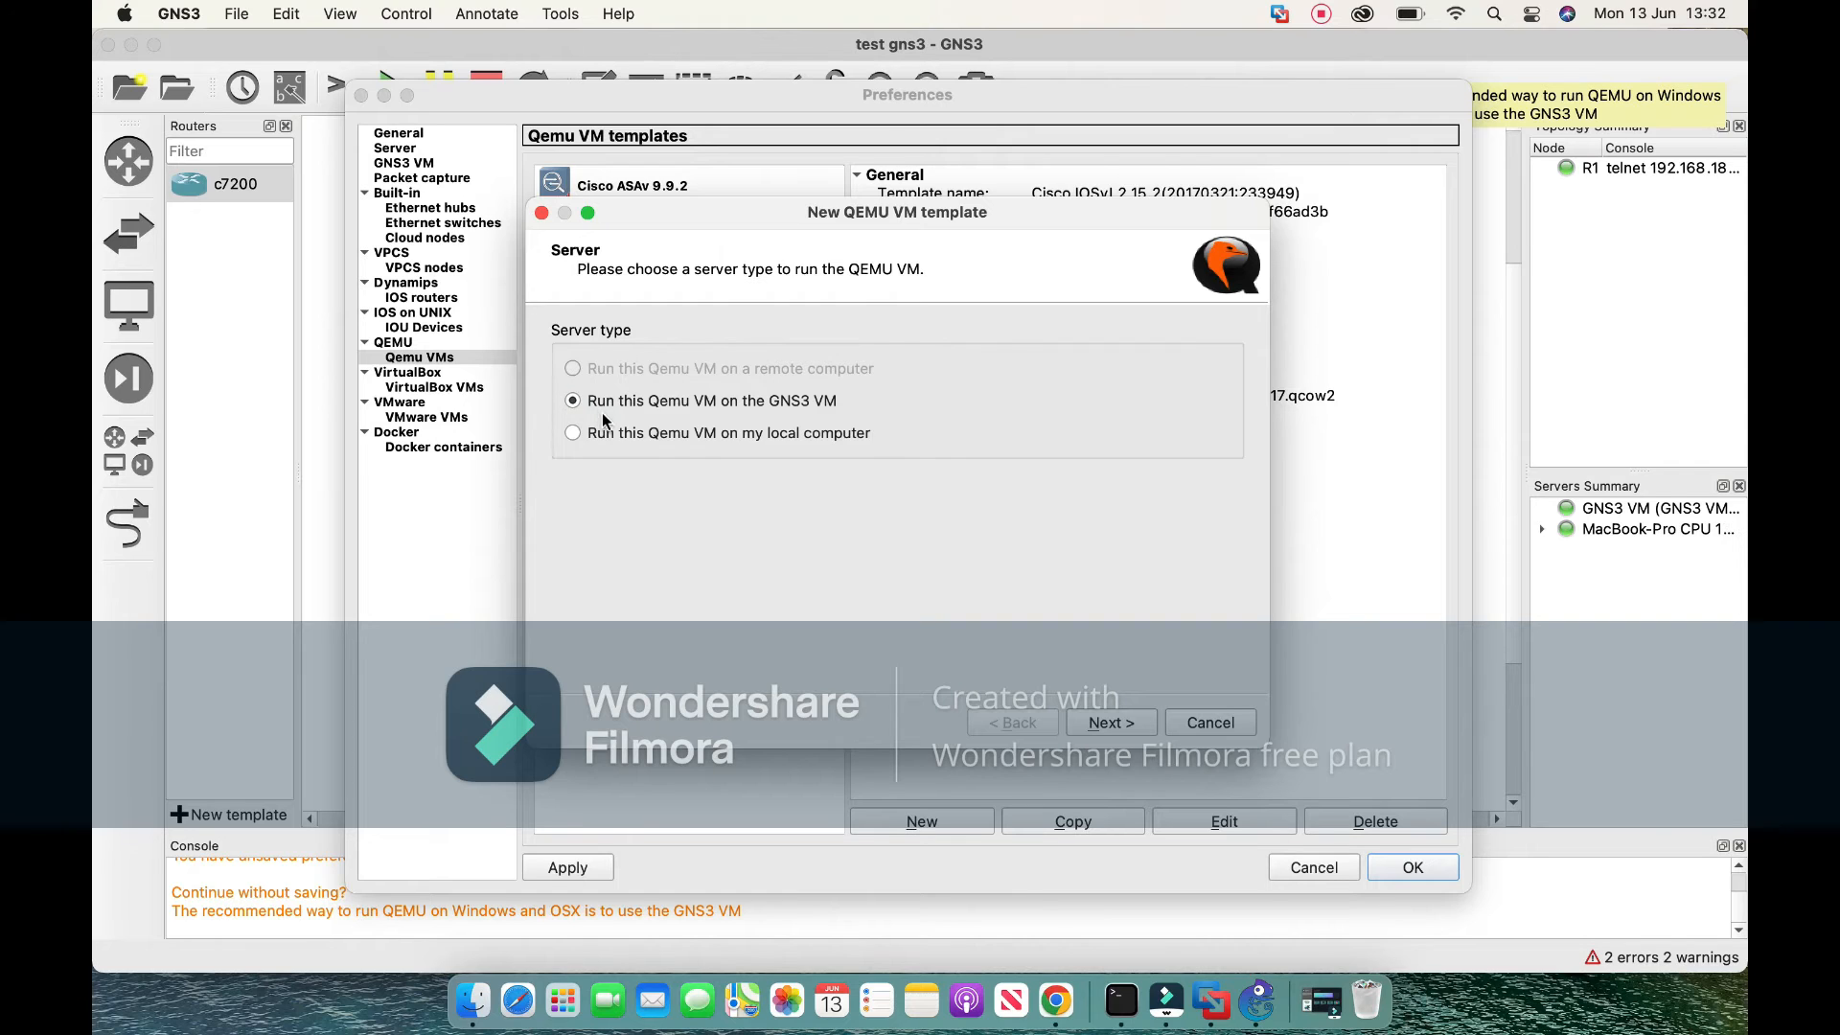
pyautogui.click(572, 370)
pyautogui.click(1115, 732)
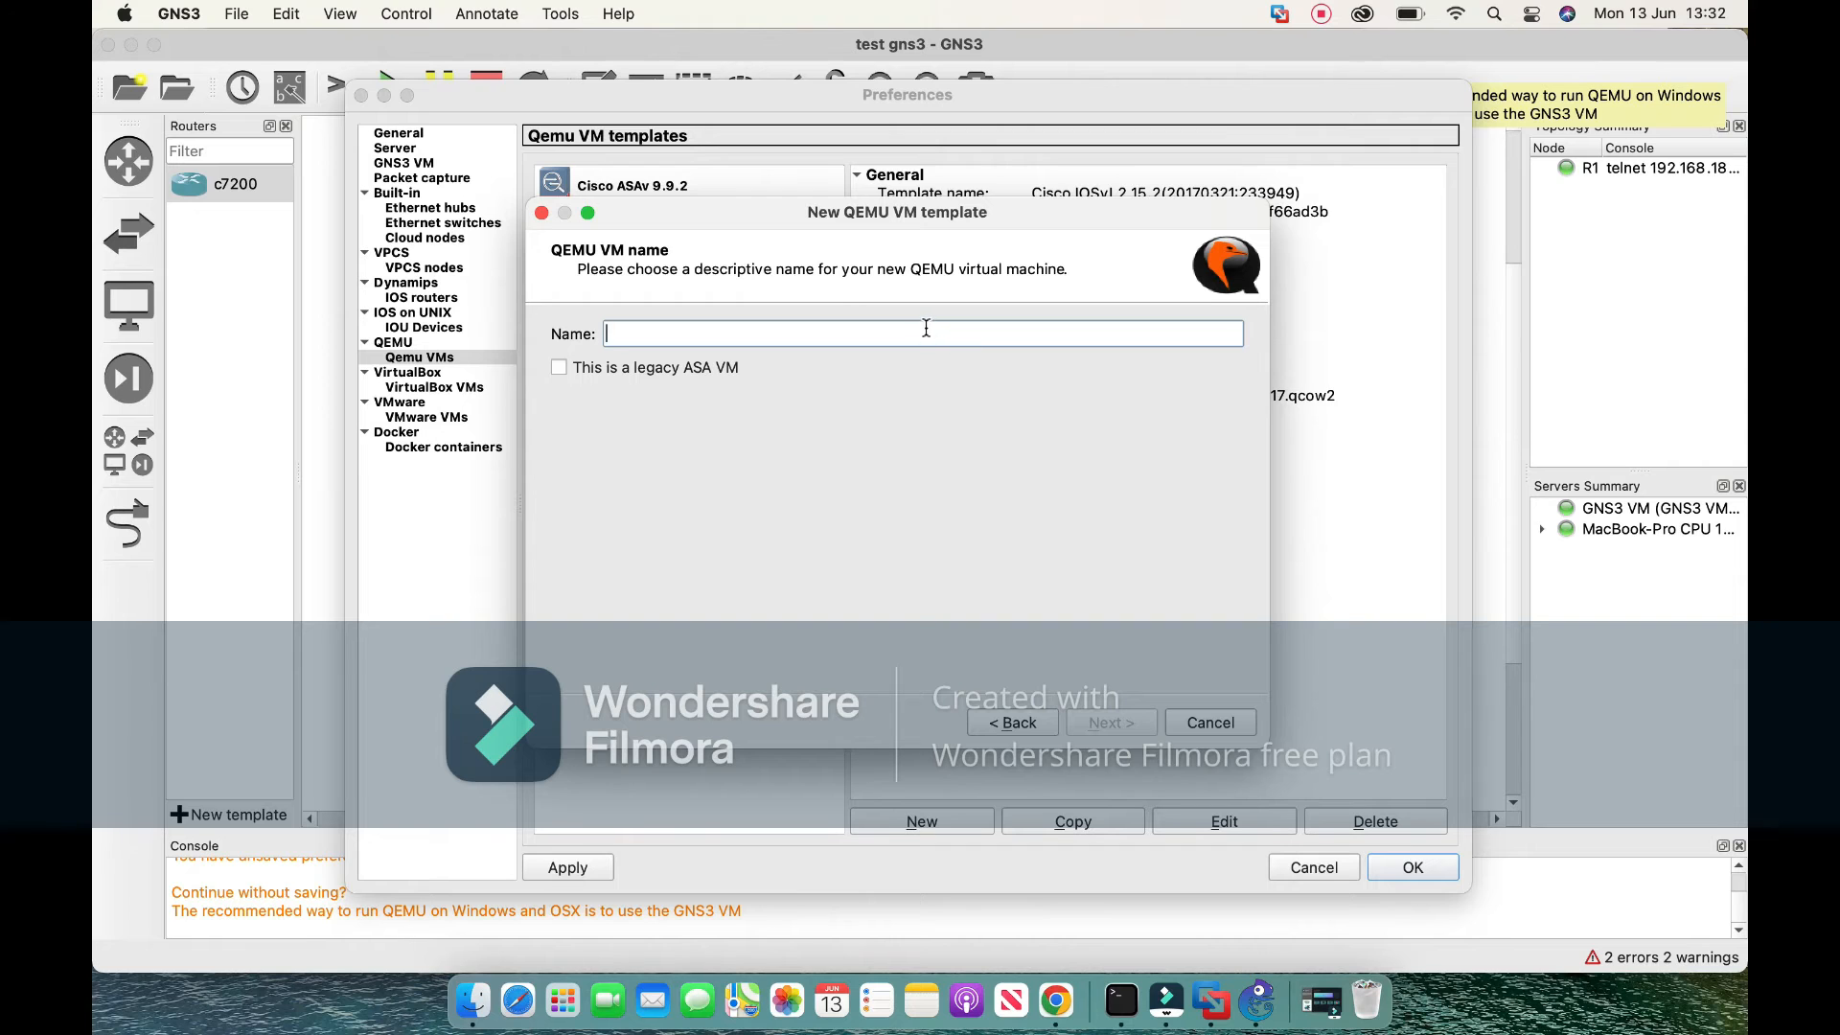
pyautogui.click(1018, 724)
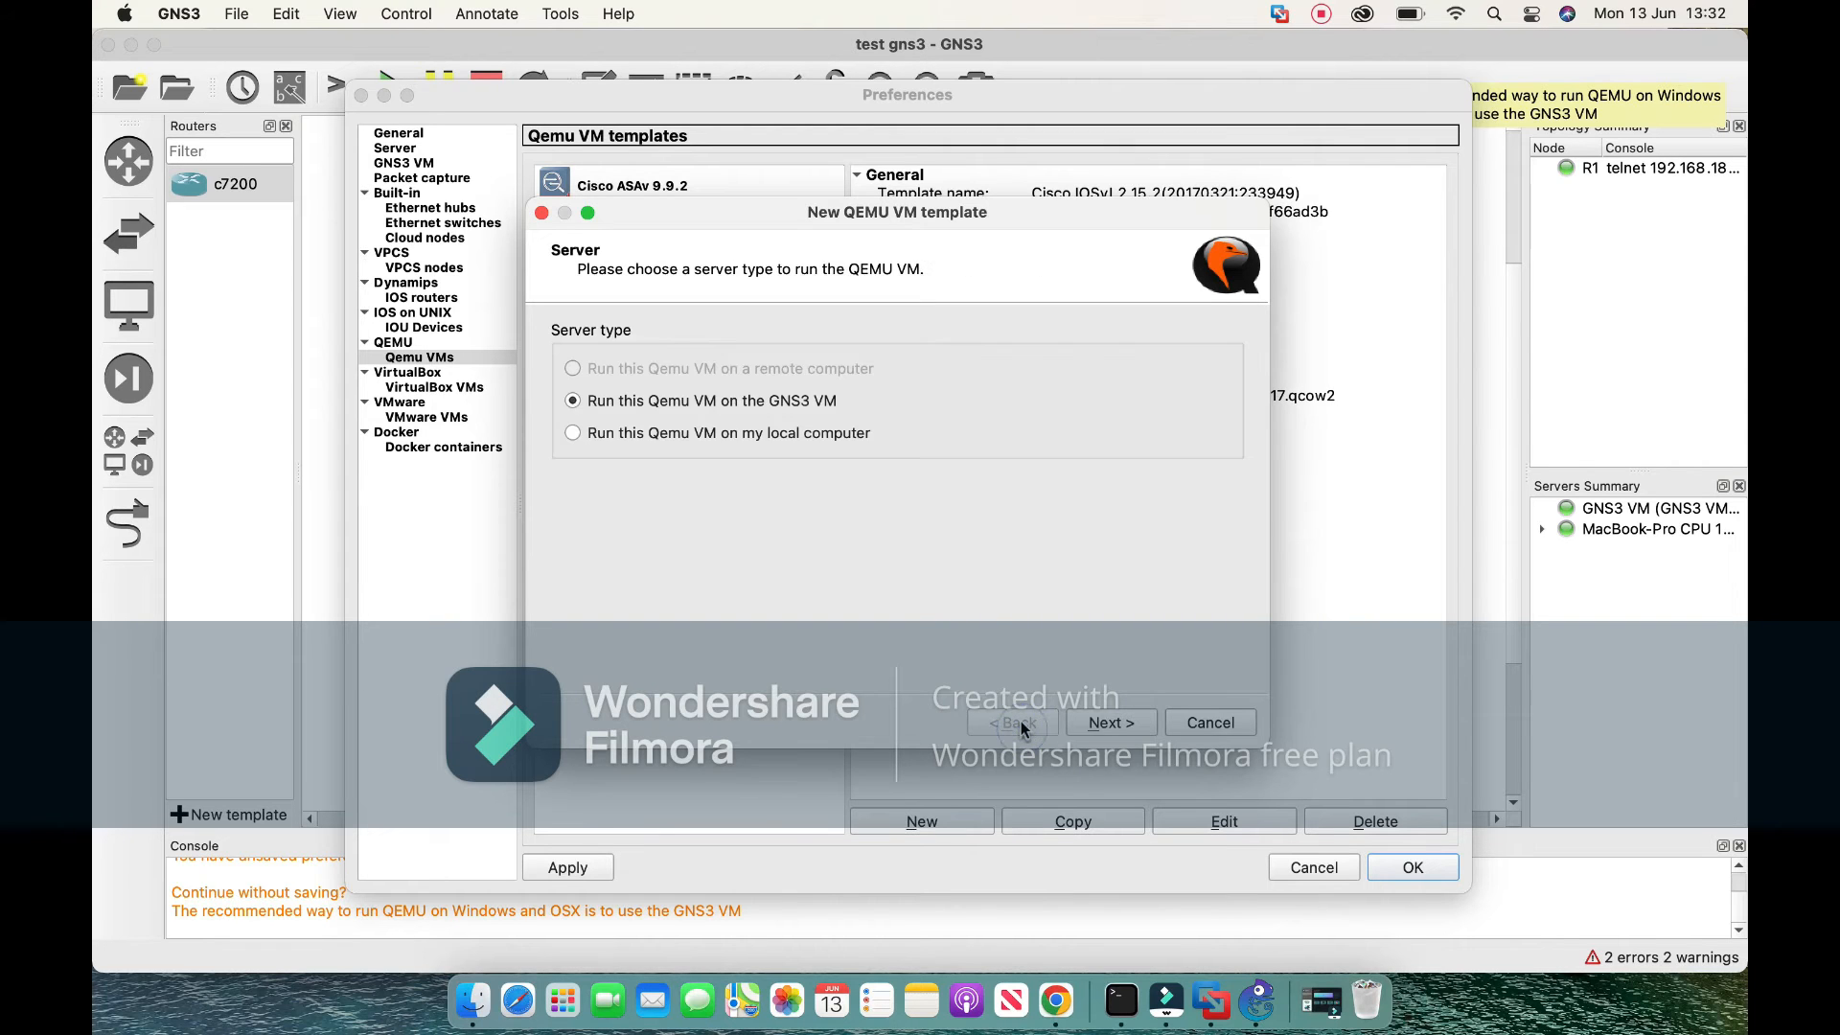
pyautogui.click(1209, 724)
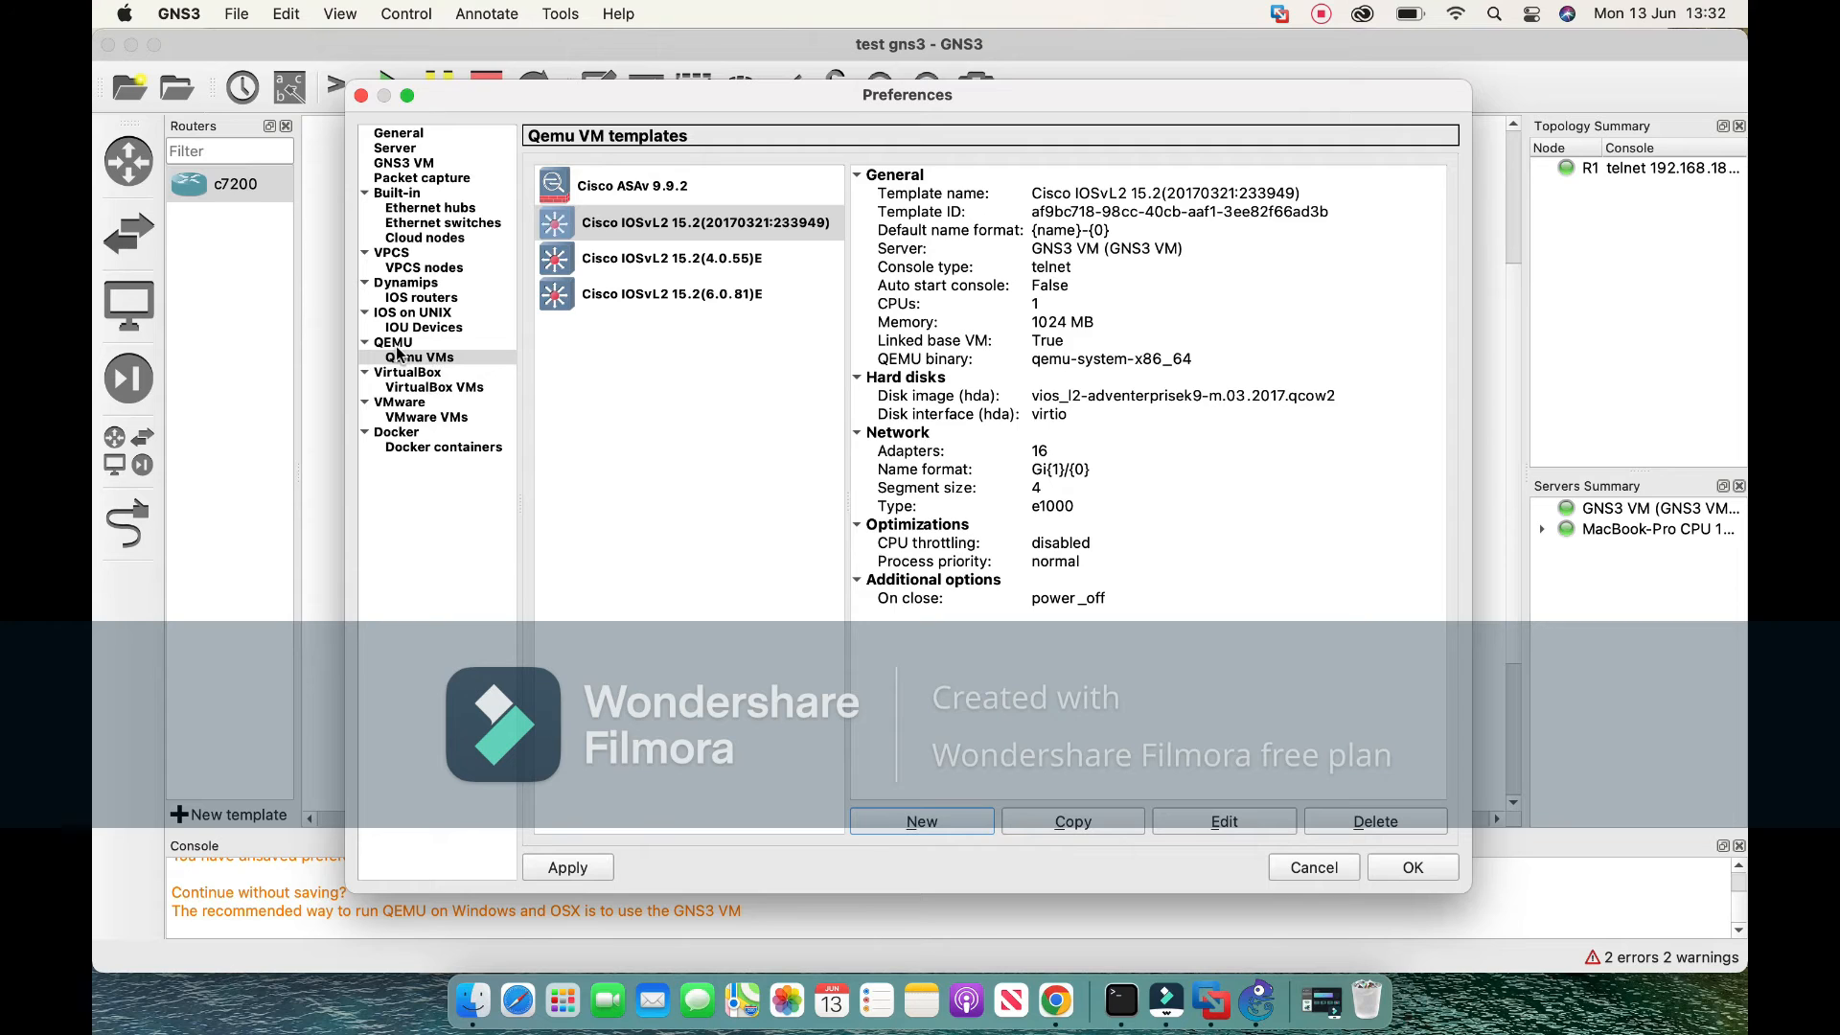
pyautogui.click(1325, 16)
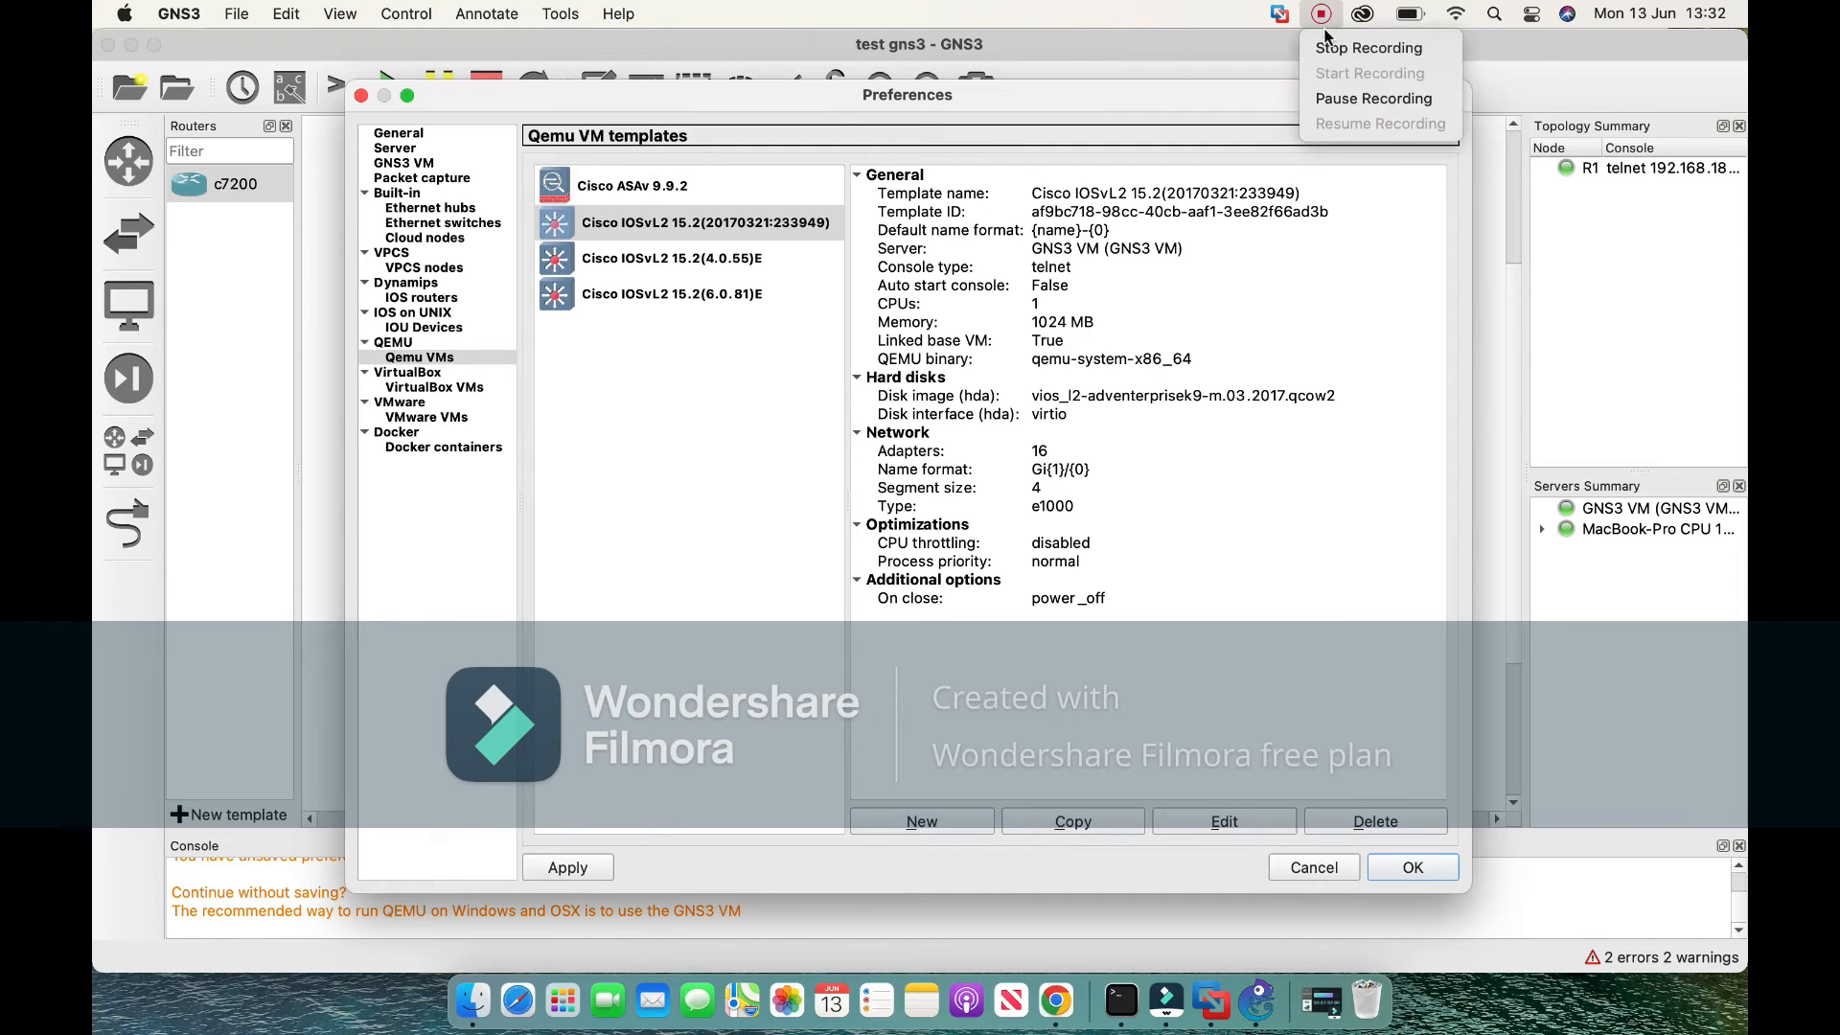
pyautogui.click(1342, 99)
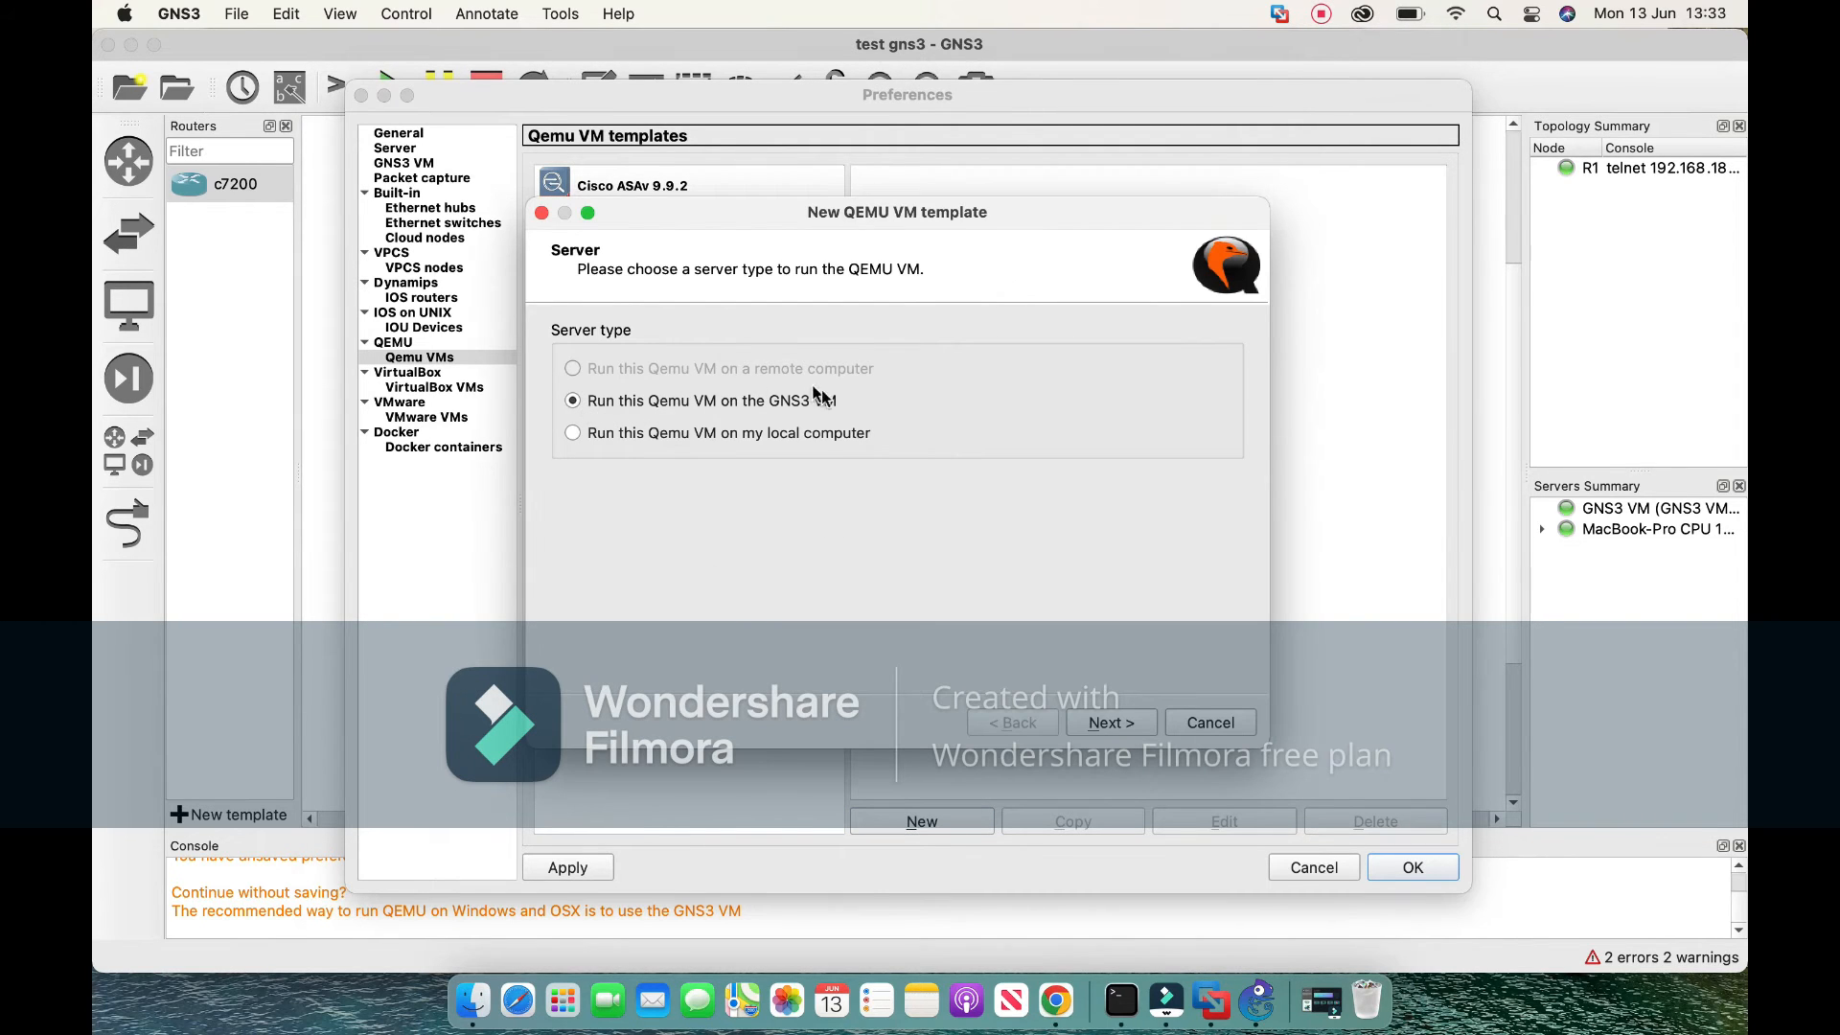
# Accept the GNS3 VM as the new QEMU template's server and name the template L2 switch.
pyautogui.click(1119, 725)
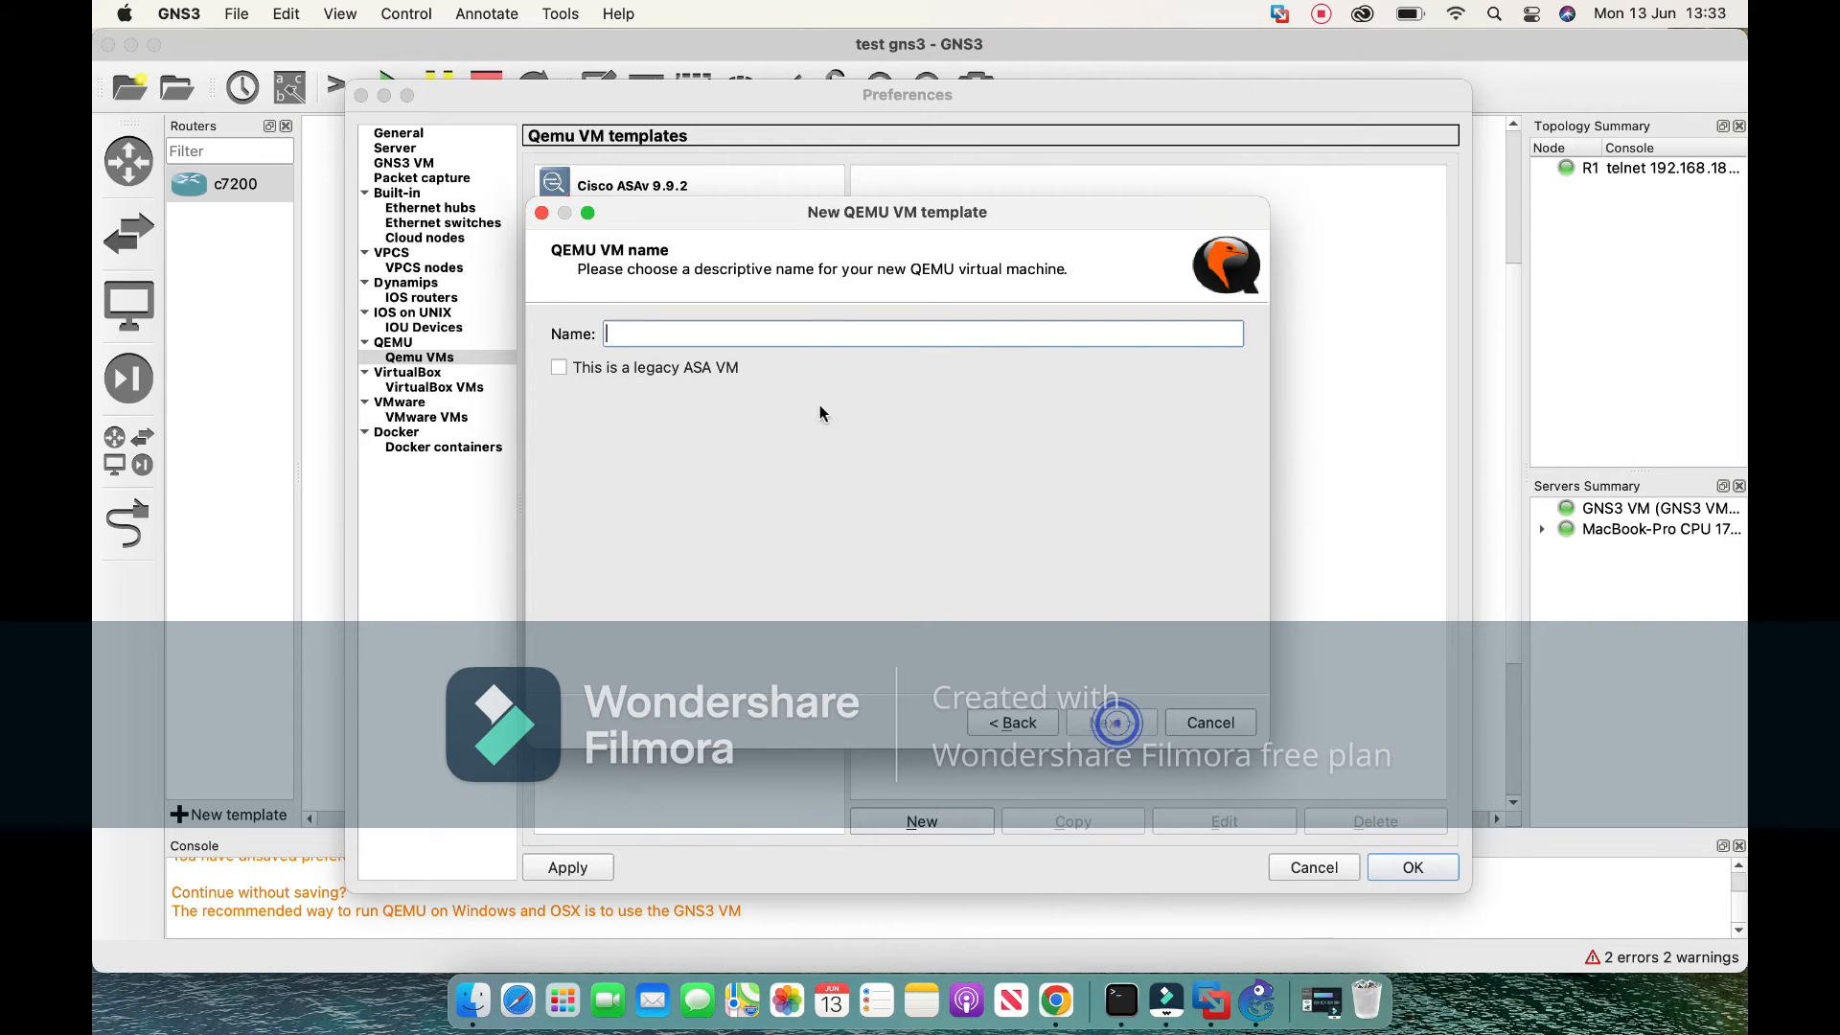
pyautogui.click(818, 332)
pyautogui.write('L2 switch')
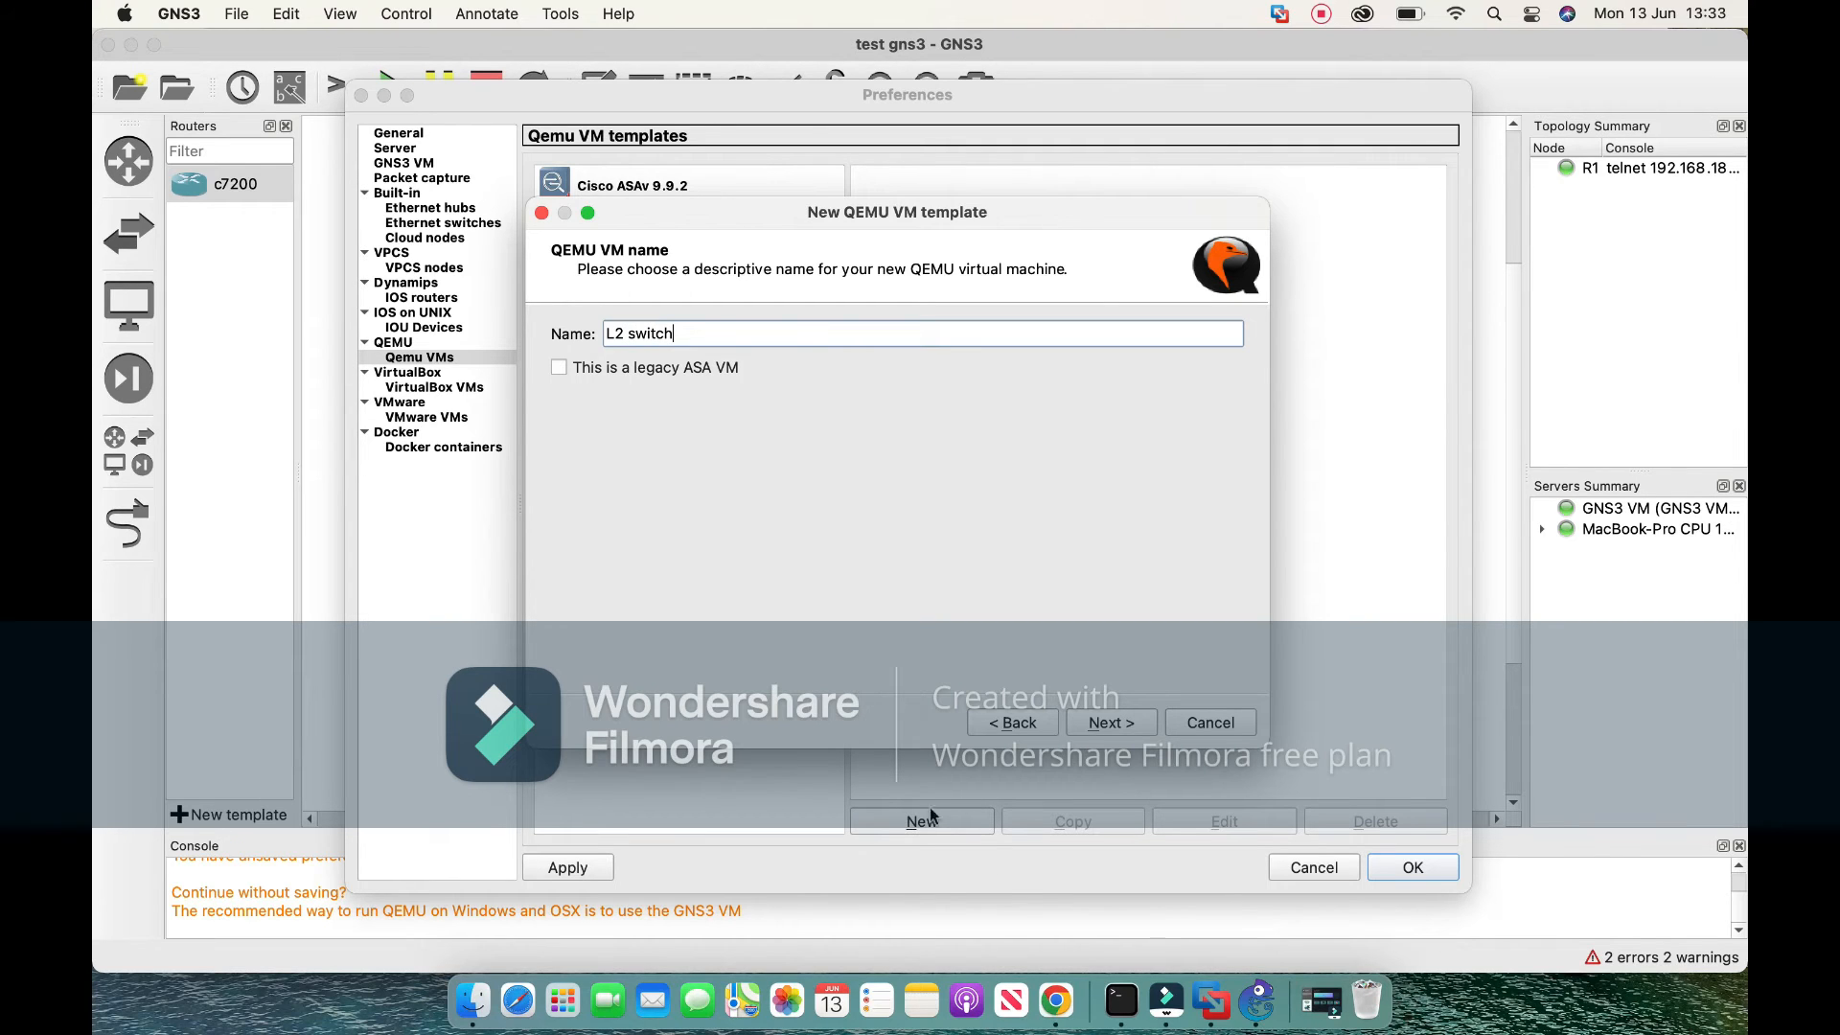
pyautogui.click(1086, 730)
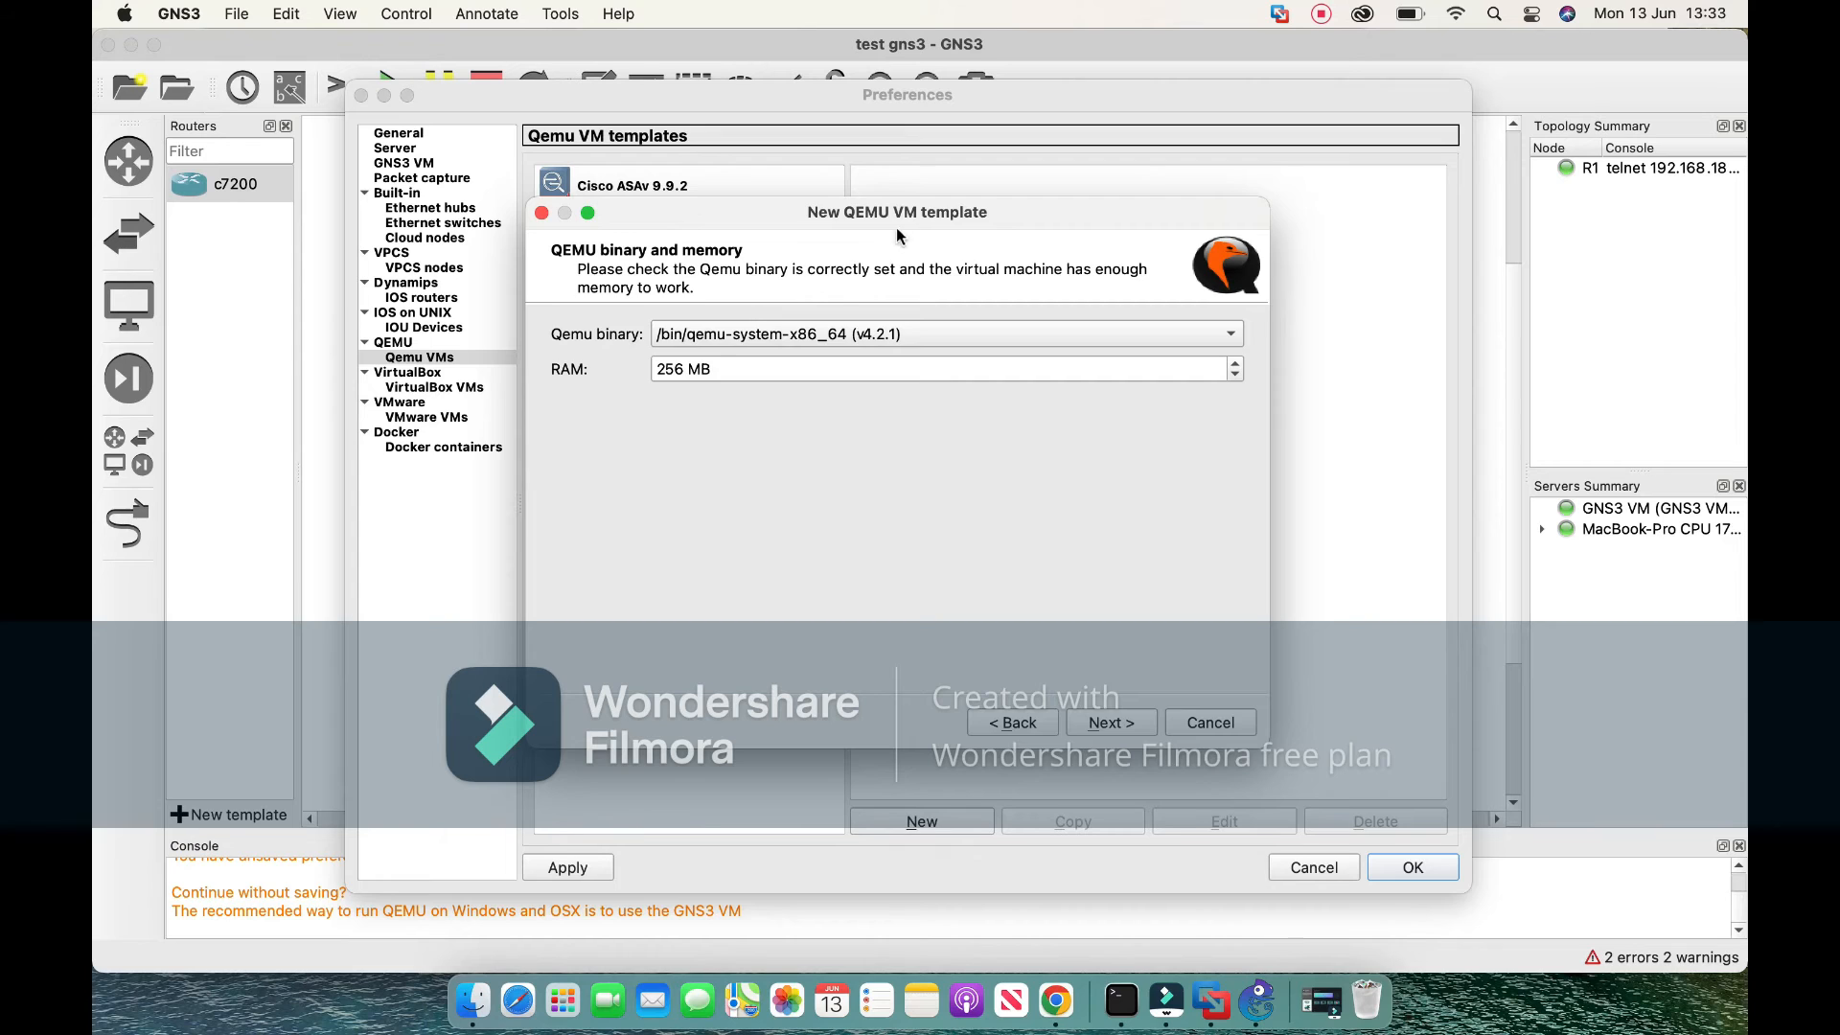
# Accept the qemu-system-x86_64 binary with 256 MB RAM and the telnet console type, and continue to the disk image choice.
pyautogui.moveTo(949, 212); pyautogui.dragTo(1157, 537)
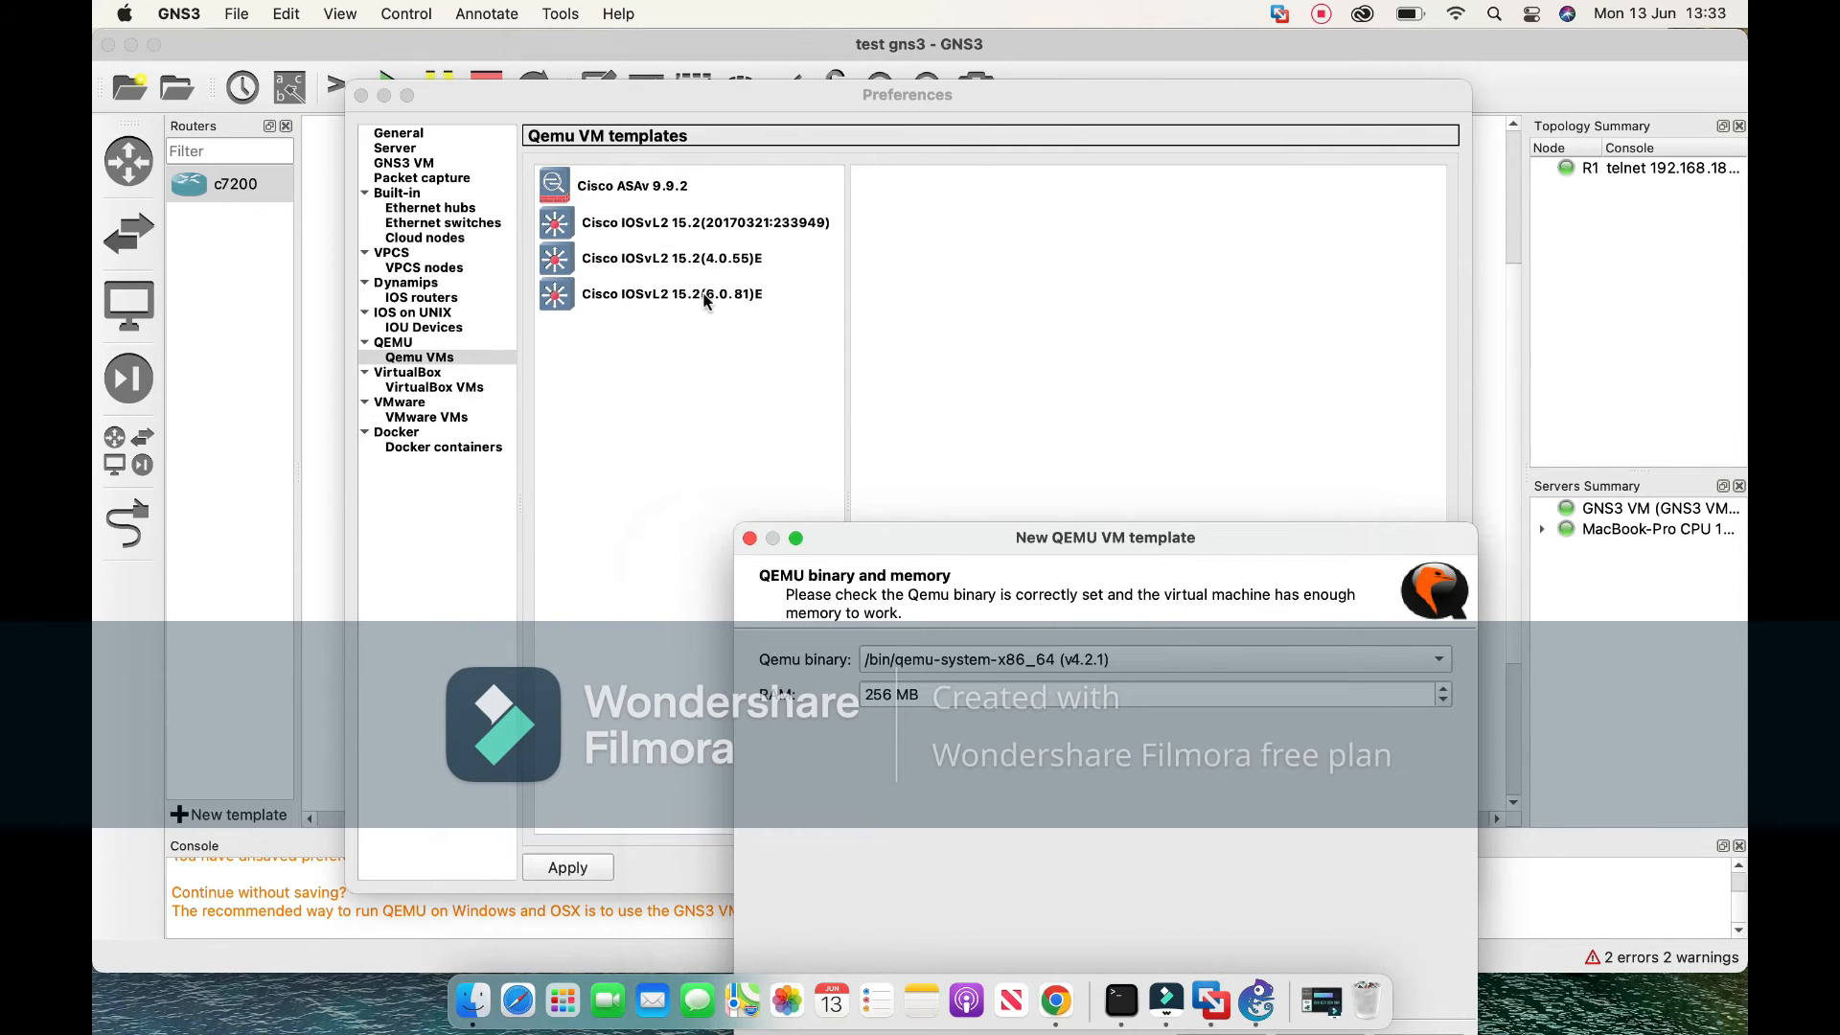
pyautogui.moveTo(970, 526); pyautogui.dragTo(718, 141)
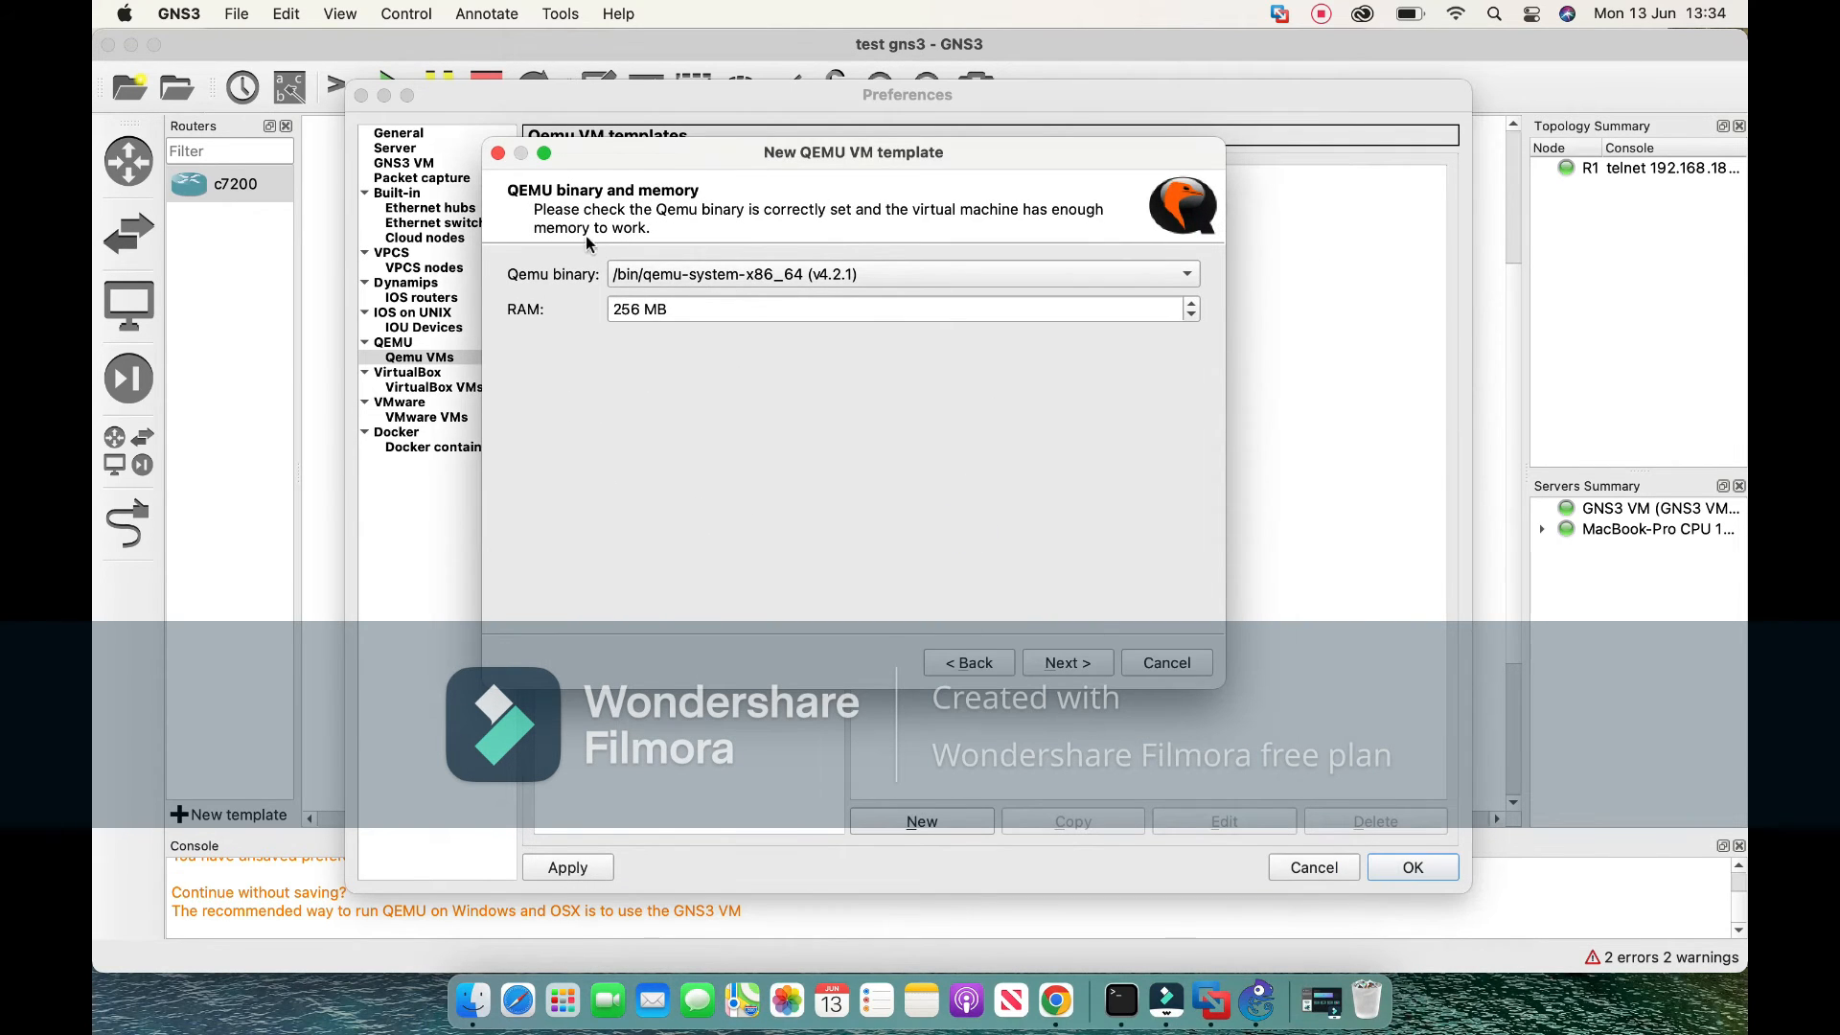
pyautogui.click(1068, 664)
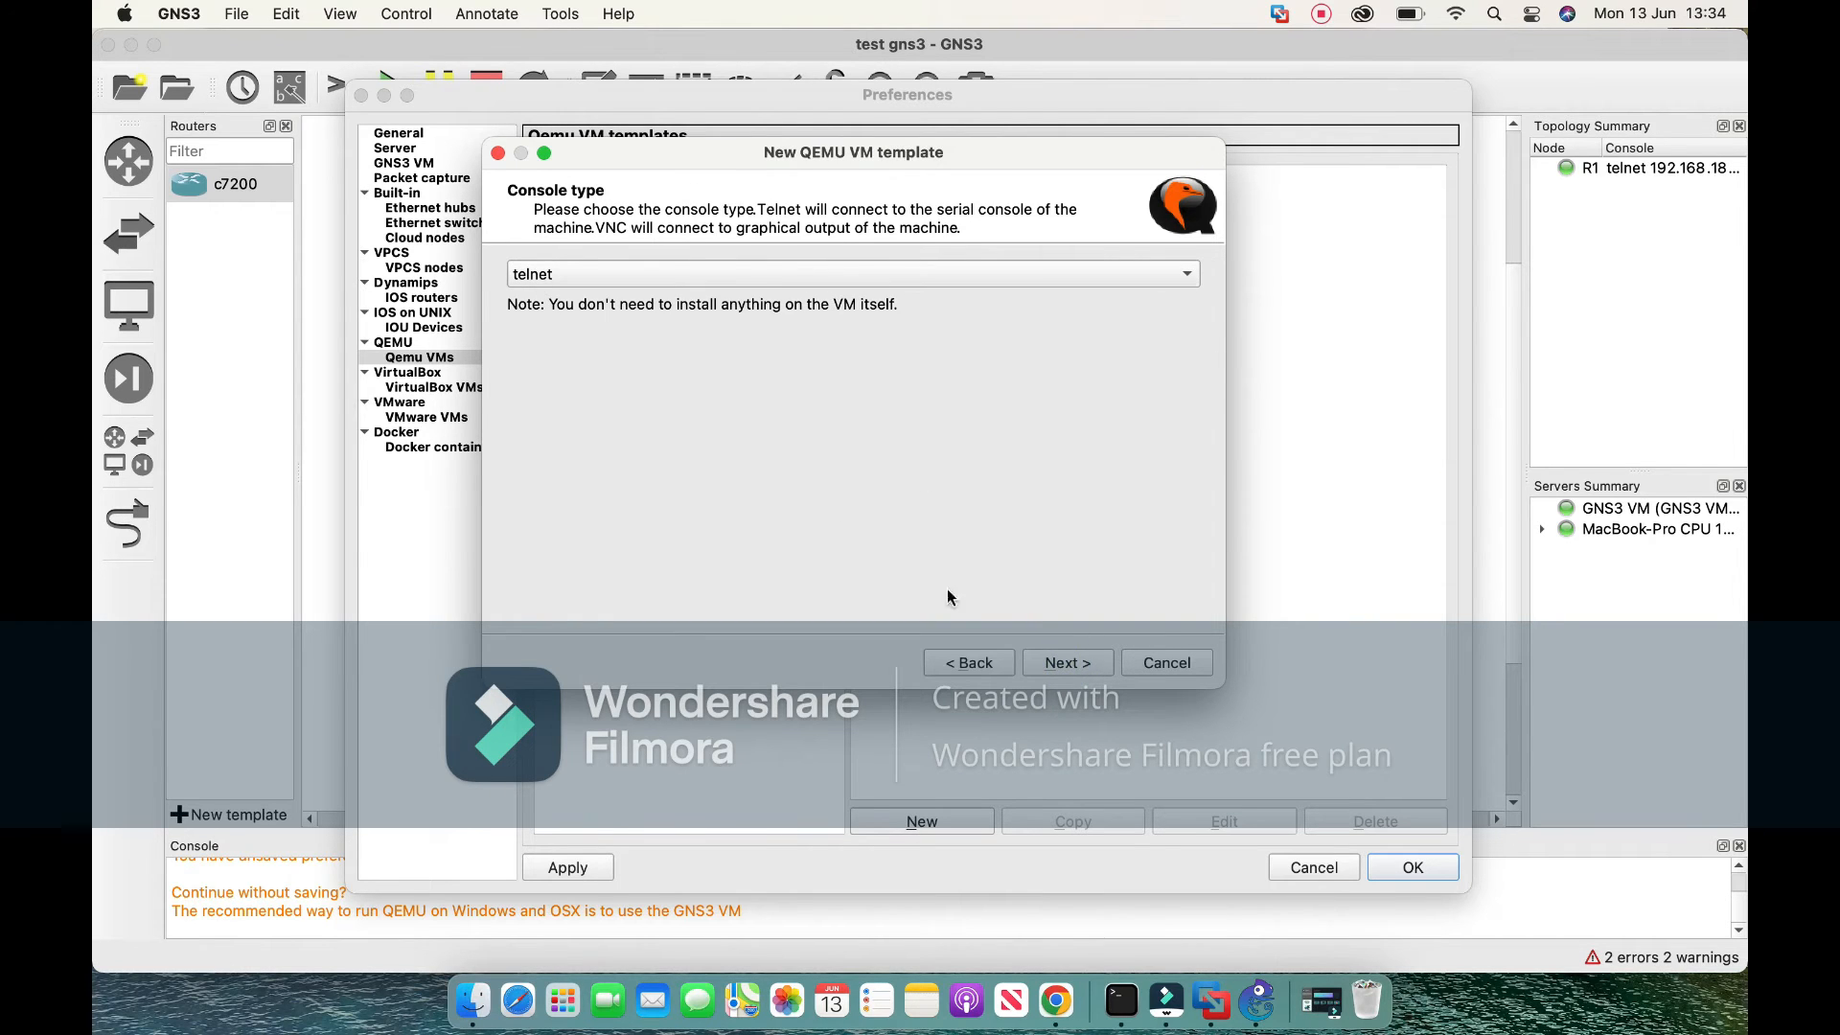
pyautogui.click(1067, 663)
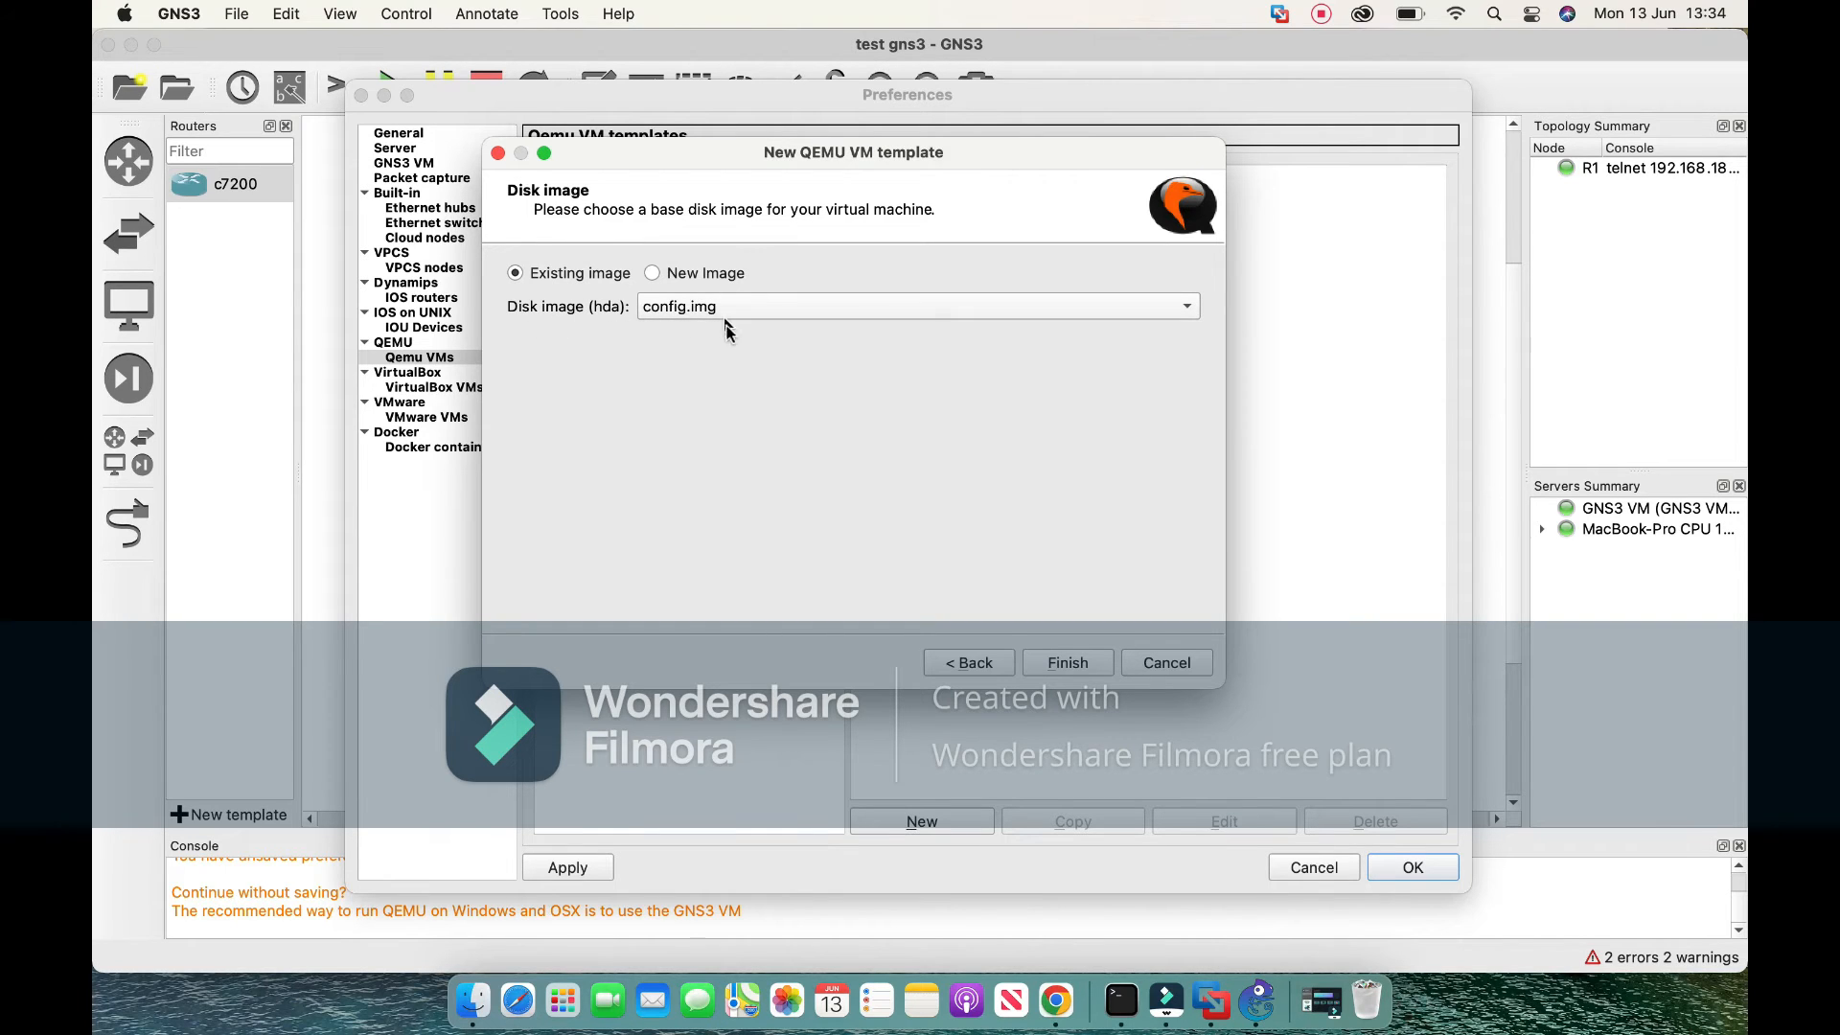
pyautogui.click(714, 276)
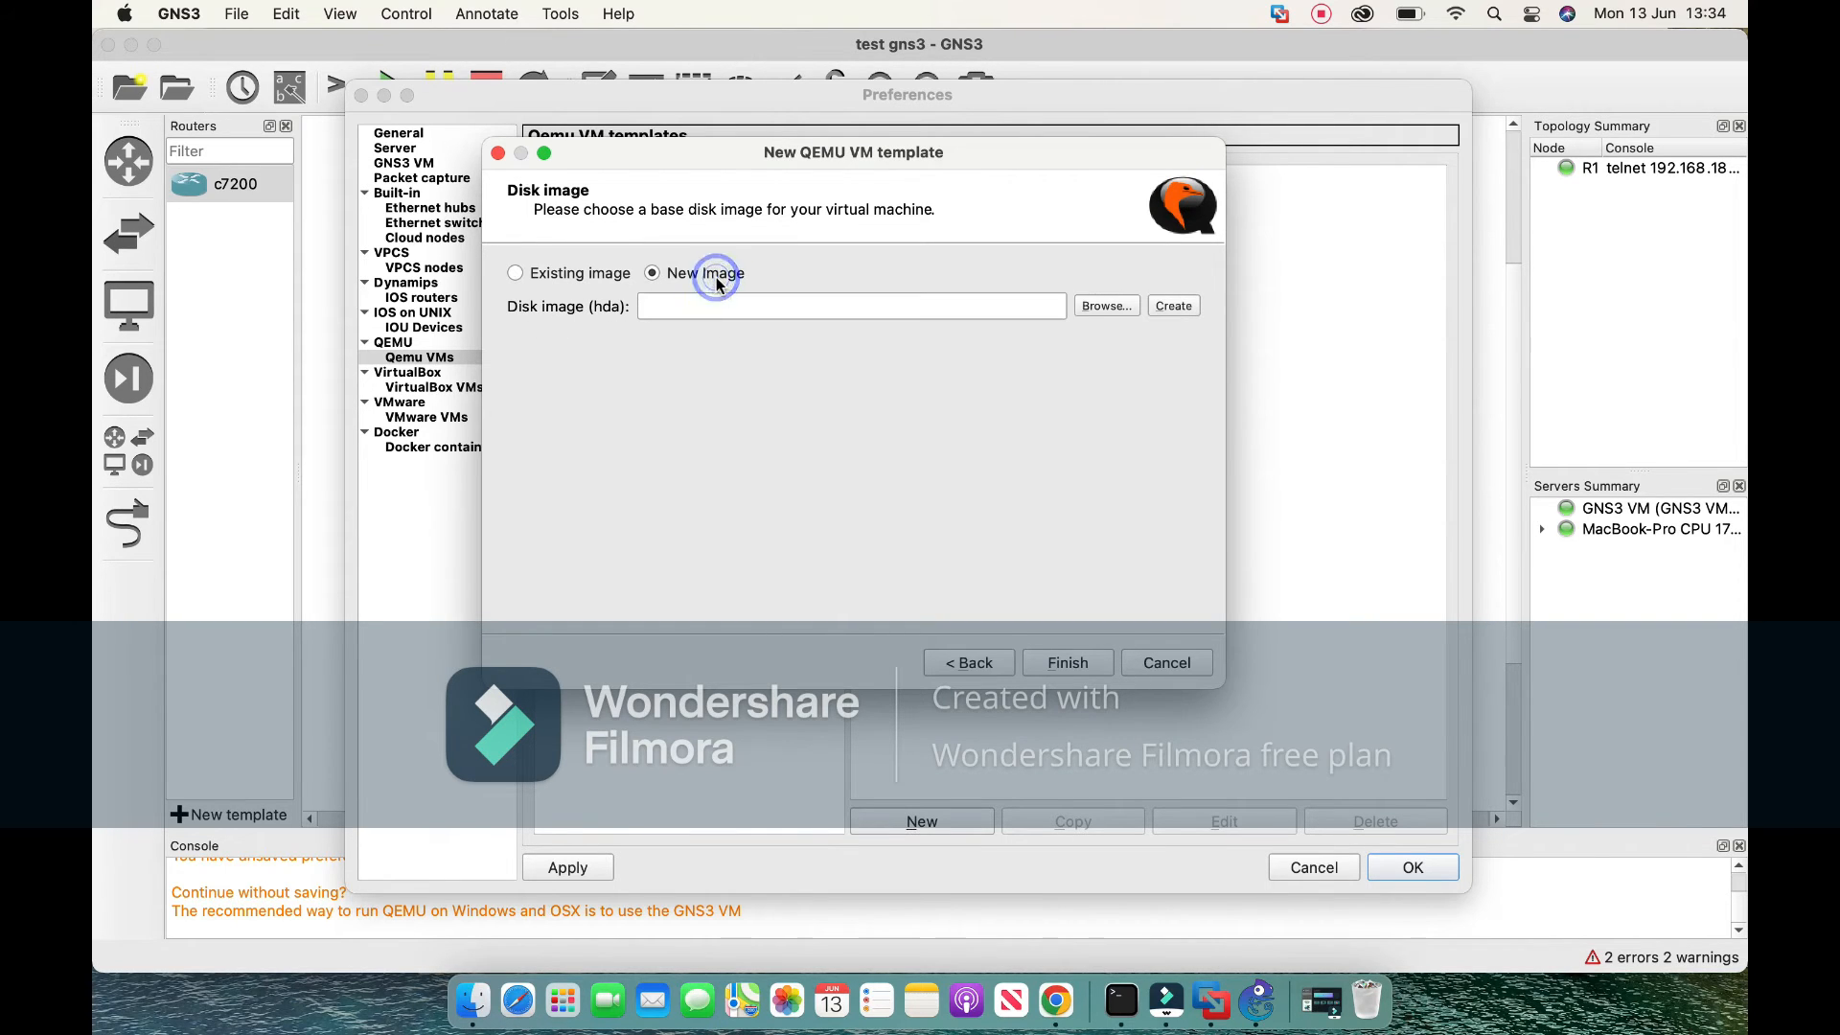
pyautogui.click(1102, 307)
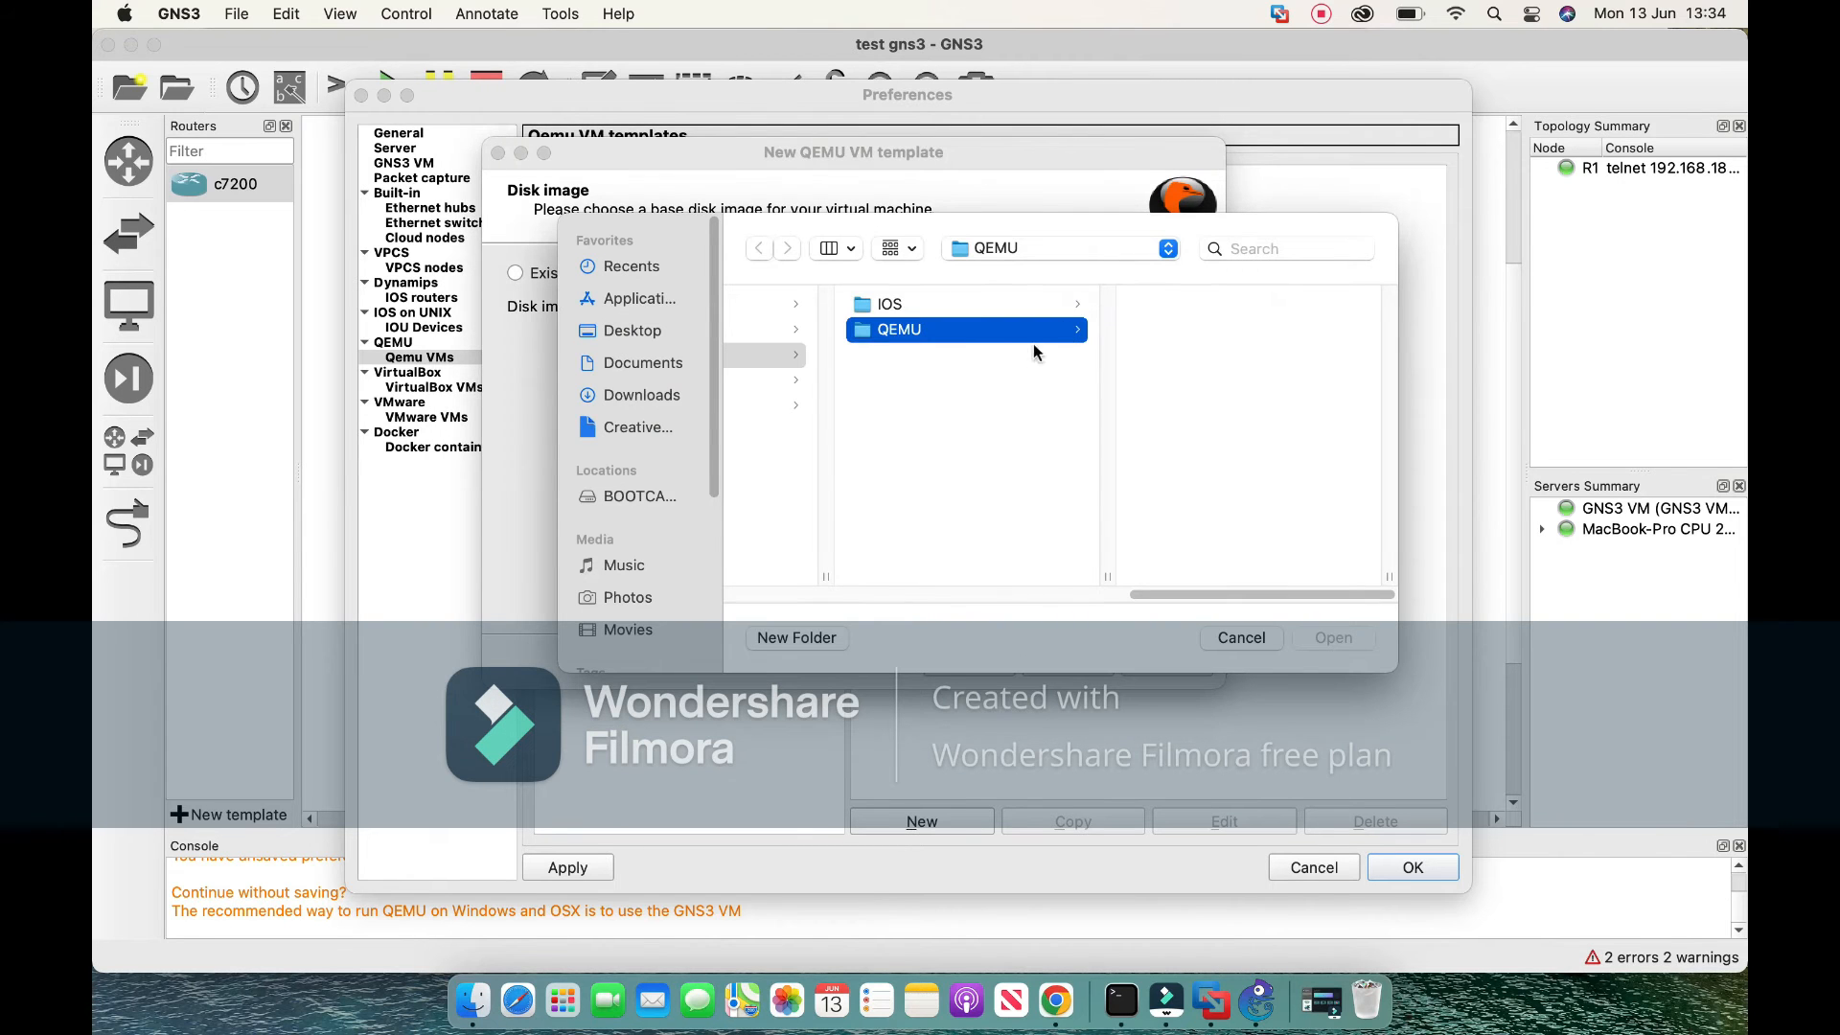
pyautogui.click(1065, 328)
pyautogui.click(880, 330)
pyautogui.click(1066, 307)
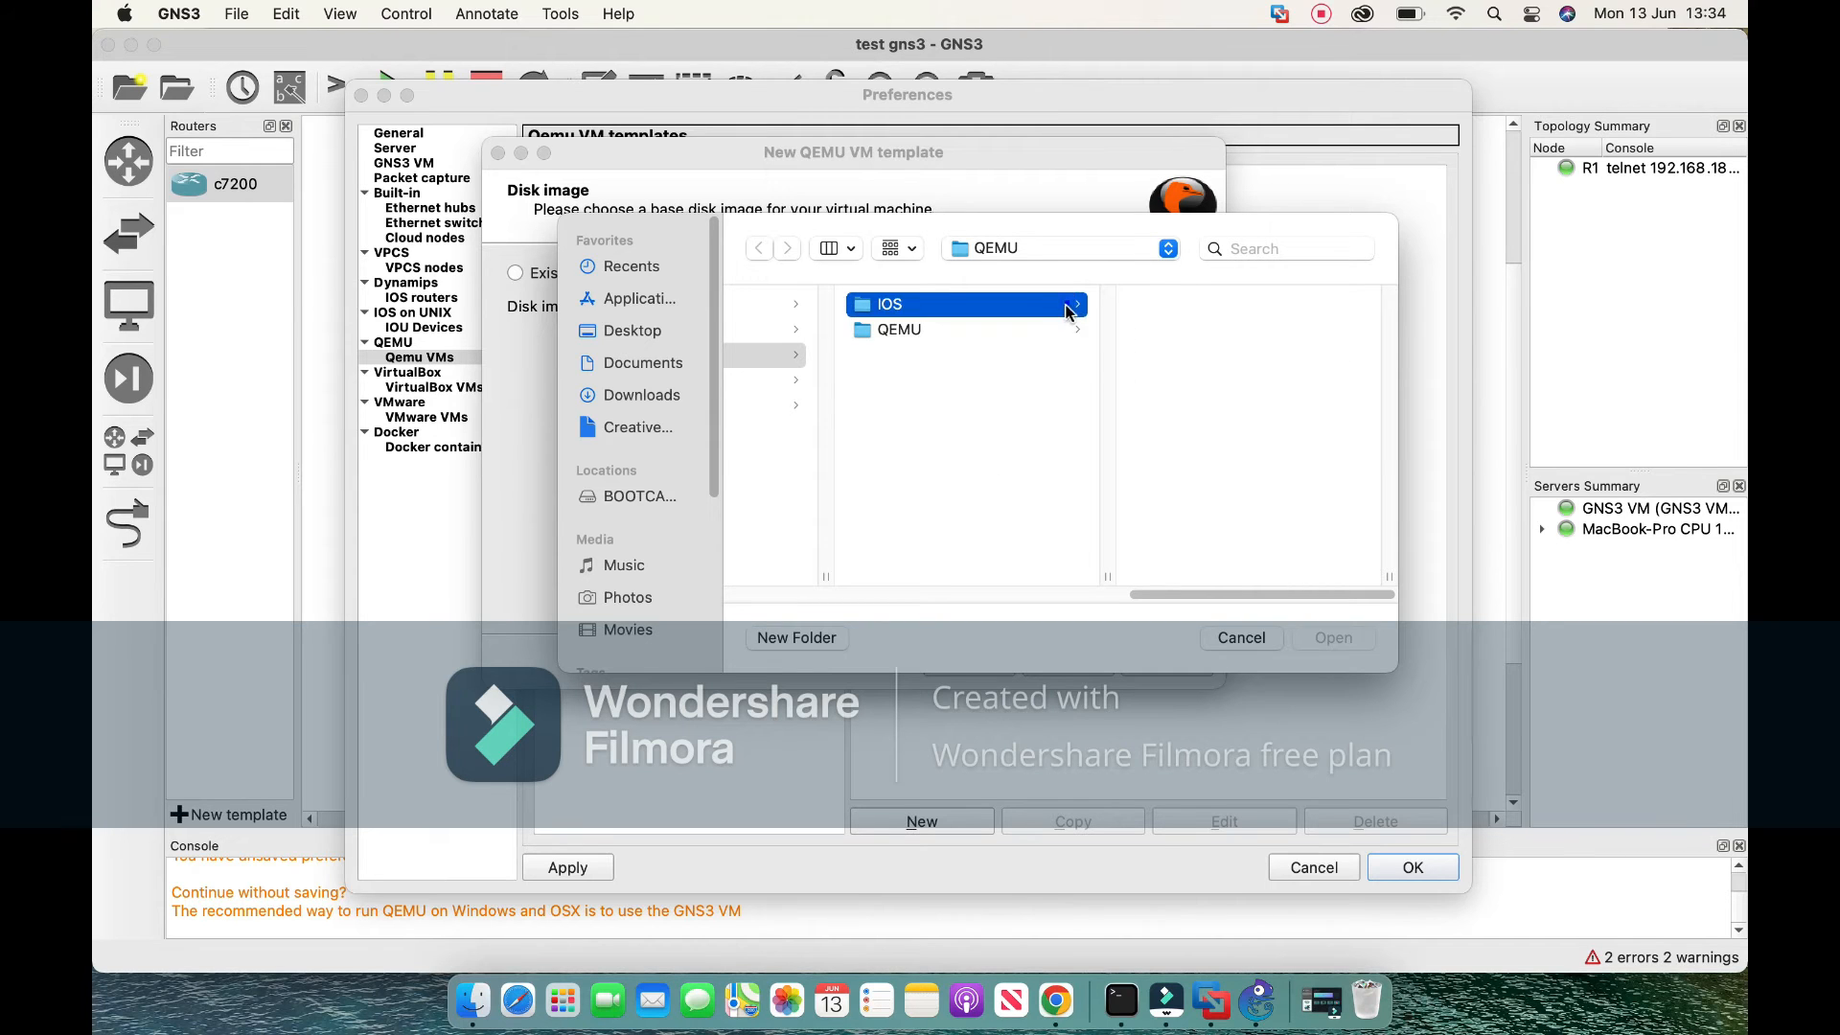
pyautogui.click(1067, 331)
pyautogui.click(1067, 331)
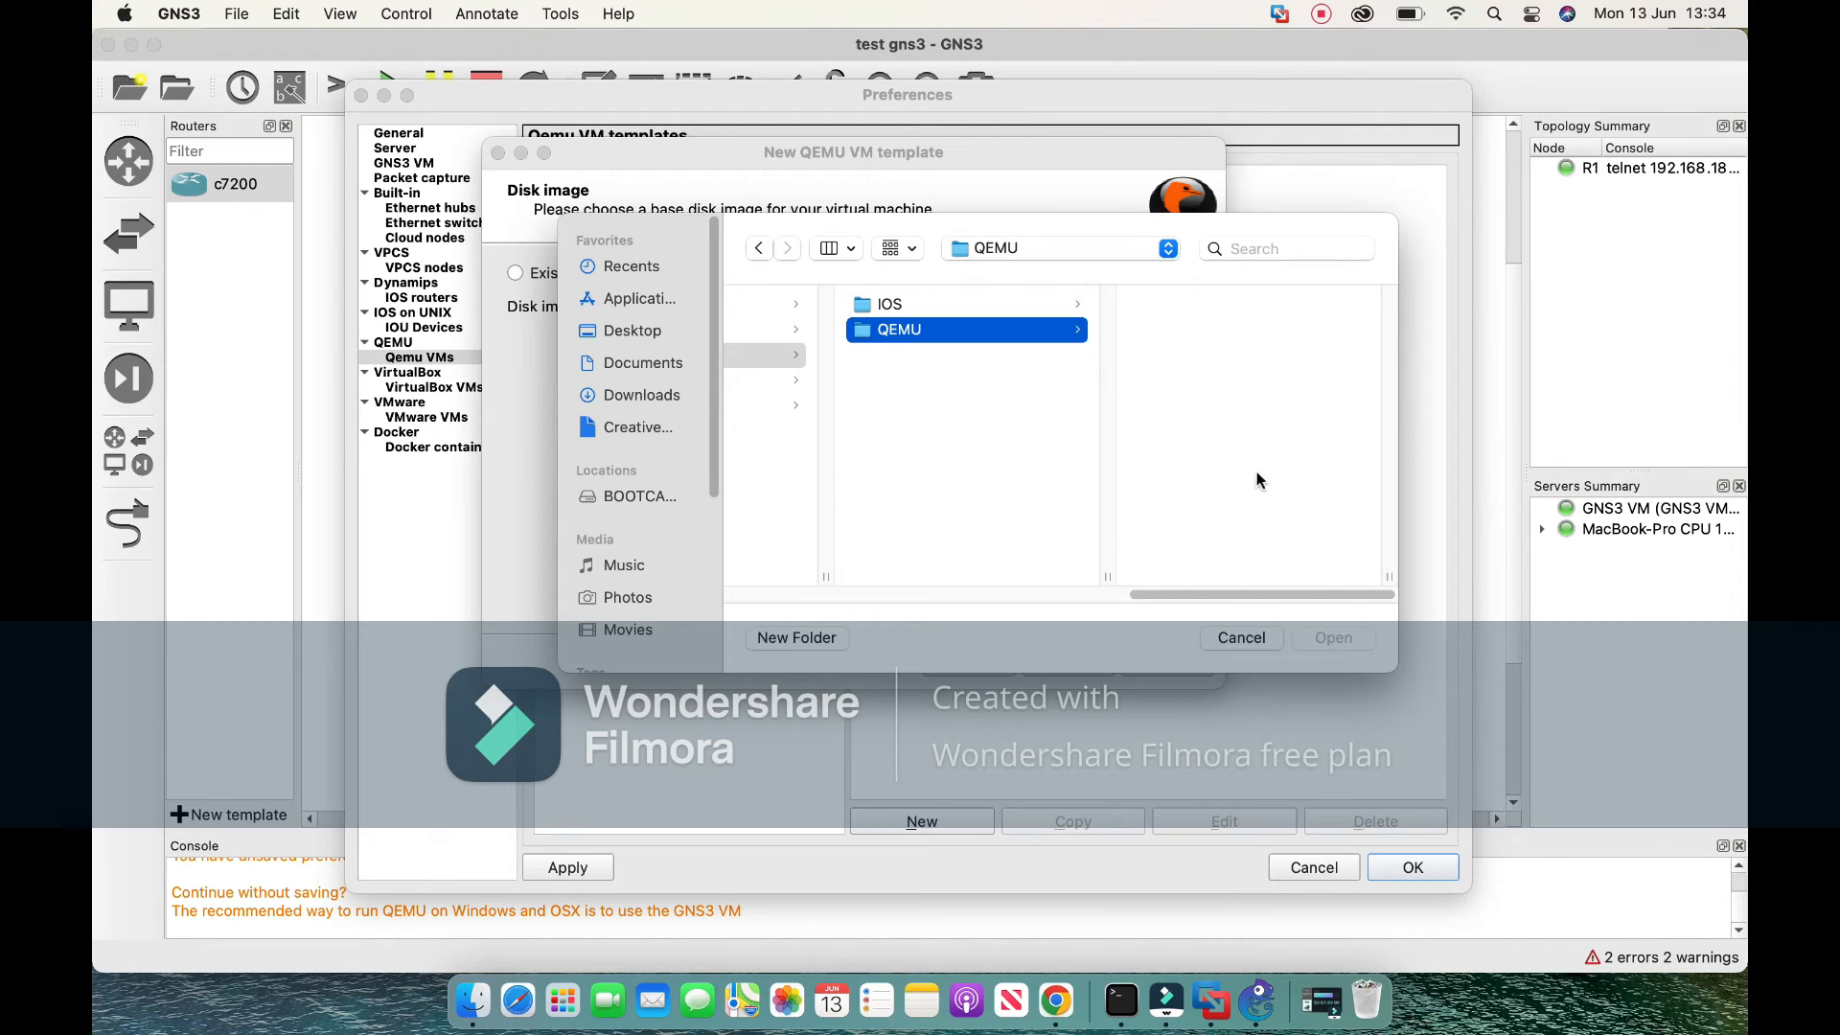
pyautogui.click(1242, 638)
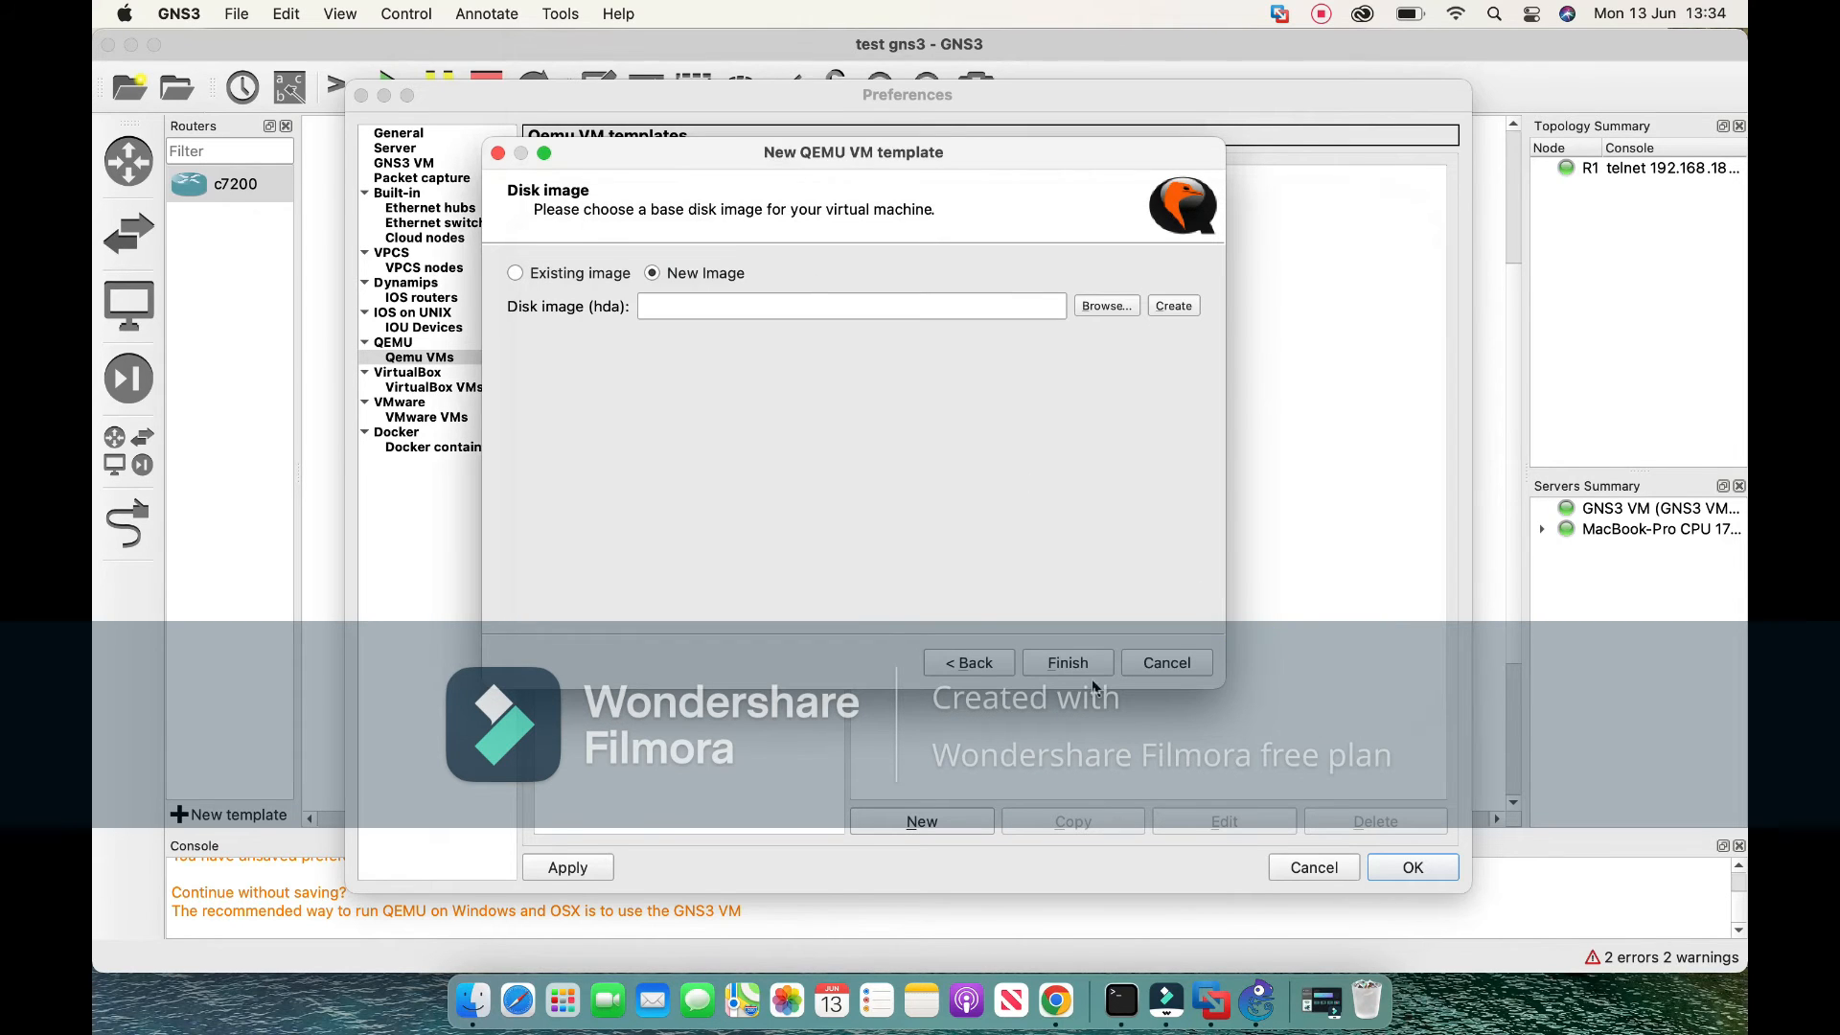
pyautogui.click(1147, 666)
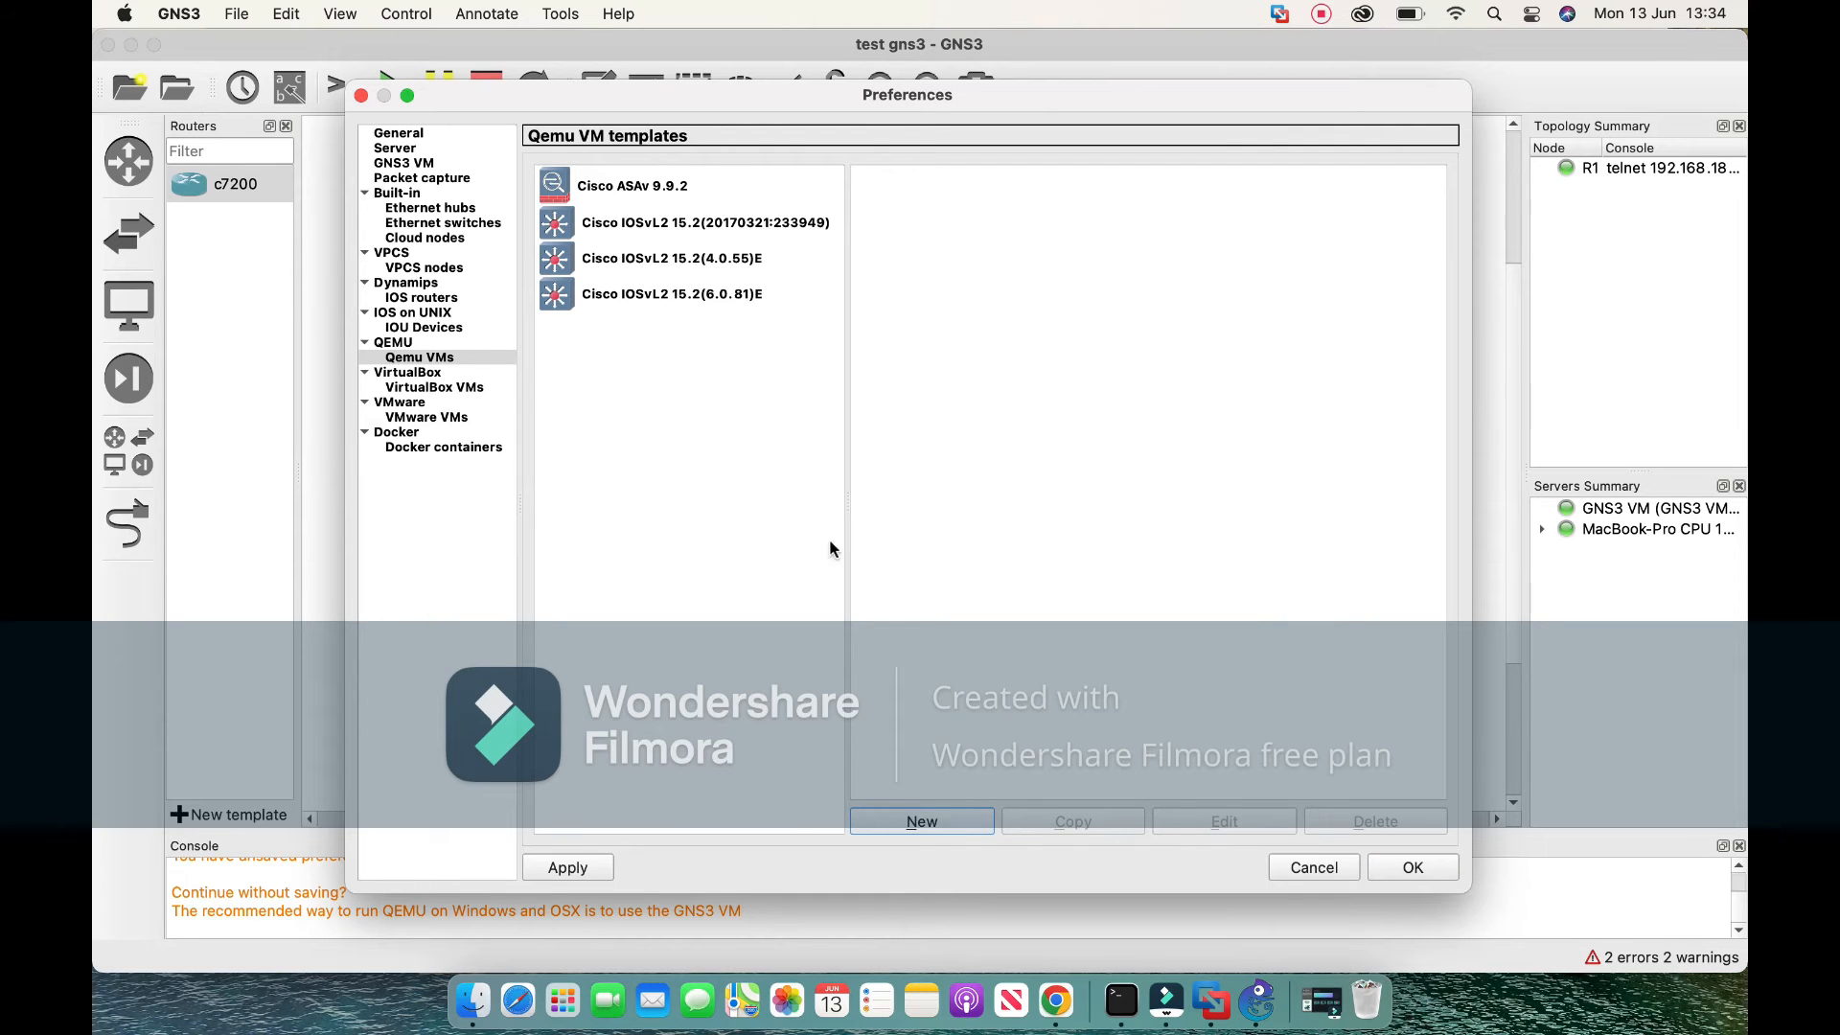
pyautogui.click(1413, 868)
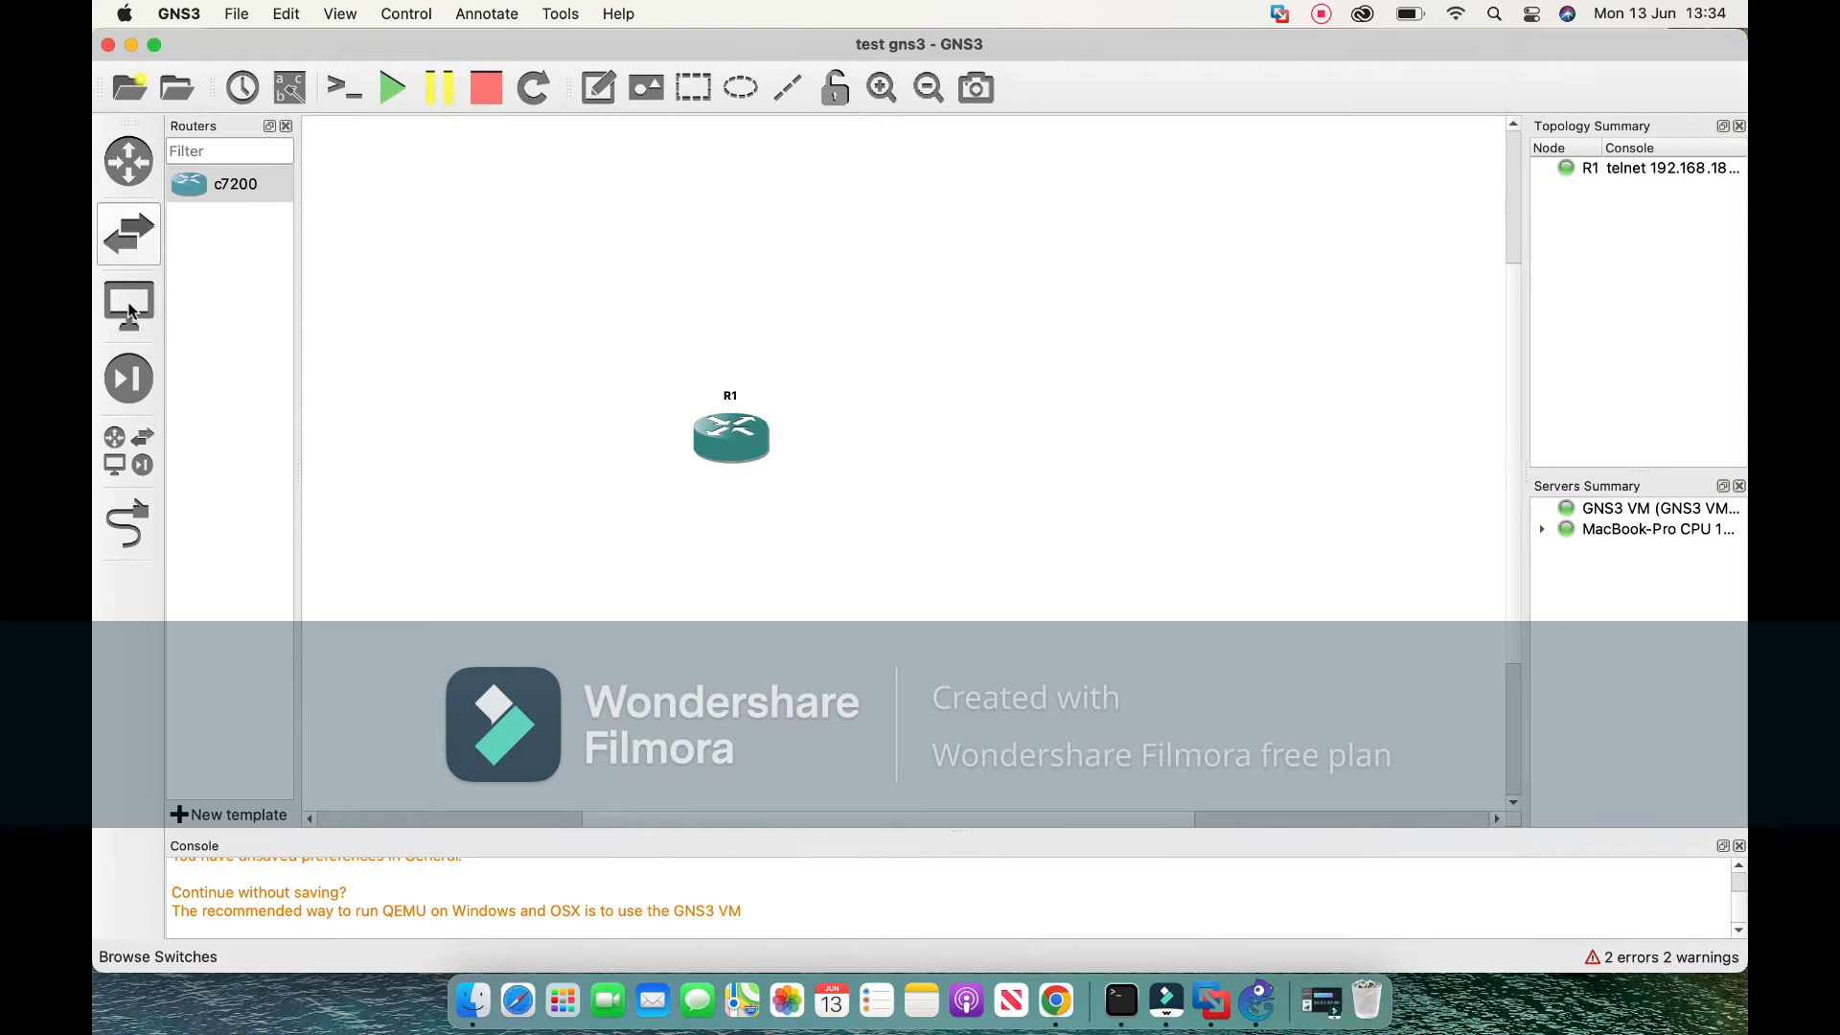
# Try to place the Cisco ASAv 9.9.2 security device on the workspace, and repeat the attempt.
pyautogui.click(129, 378)
pyautogui.moveTo(189, 196); pyautogui.dragTo(954, 422)
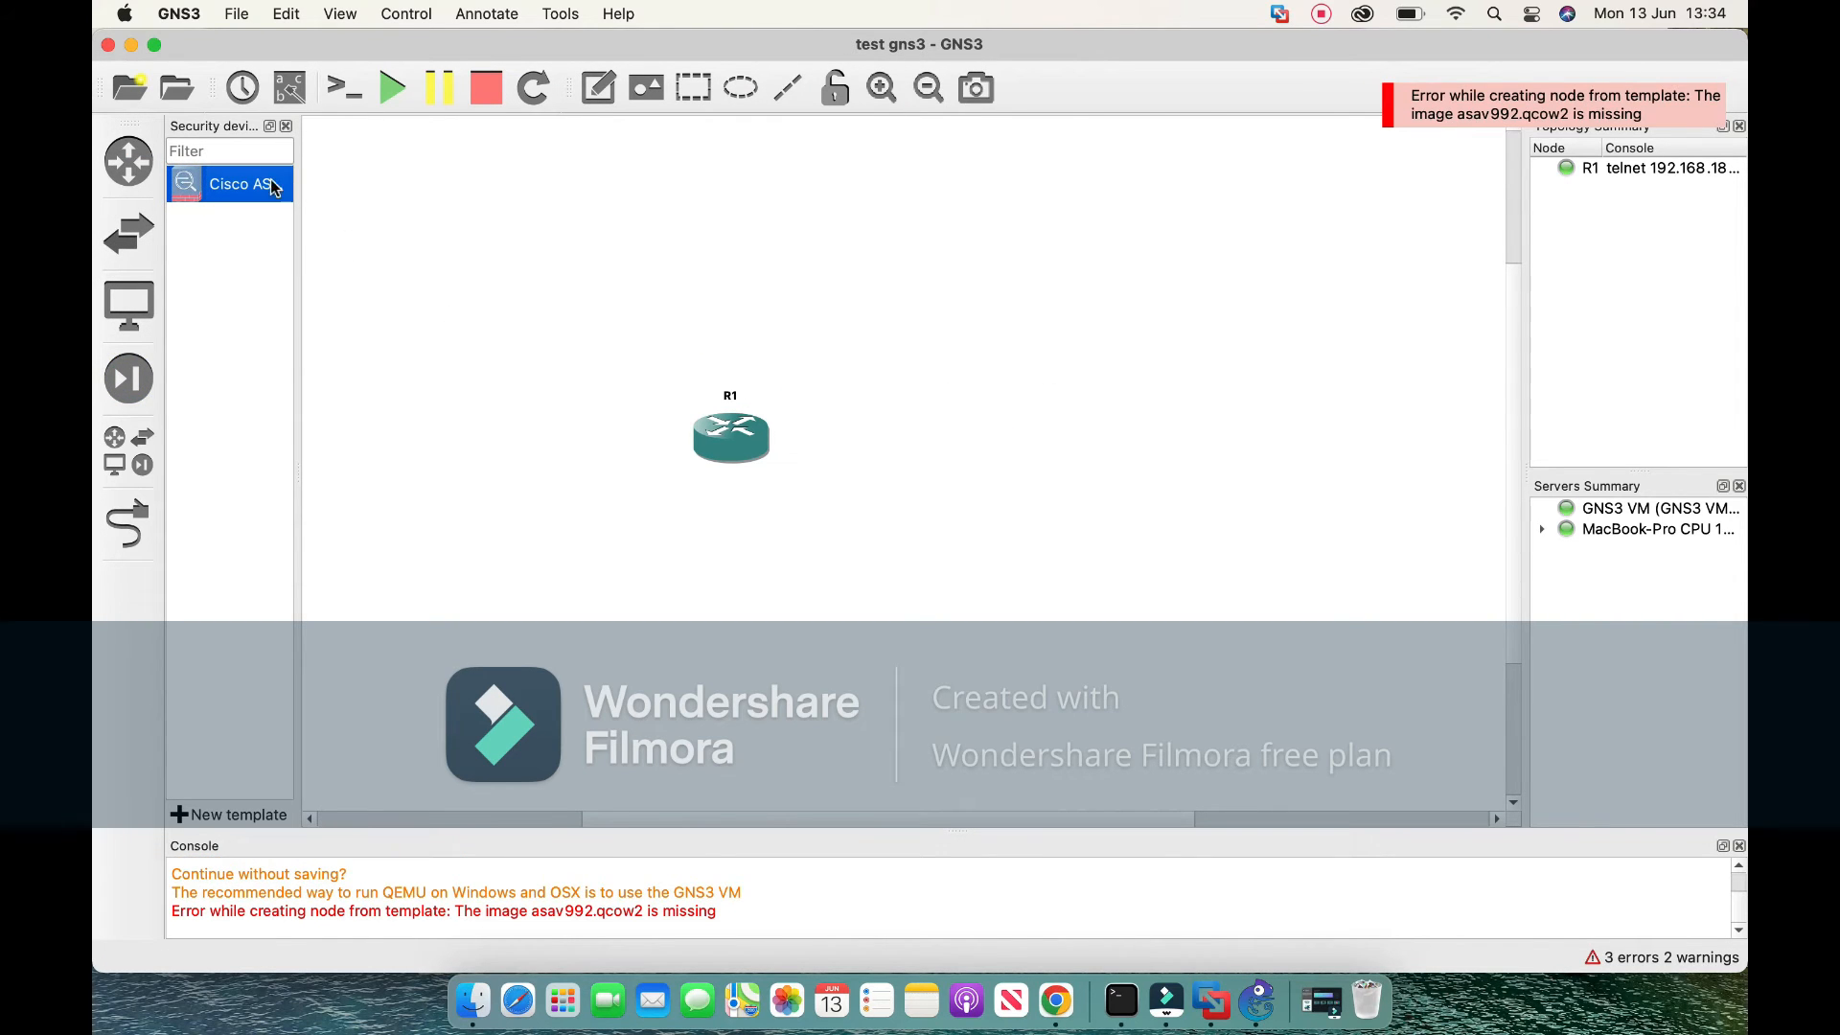
pyautogui.moveTo(258, 195); pyautogui.dragTo(947, 458)
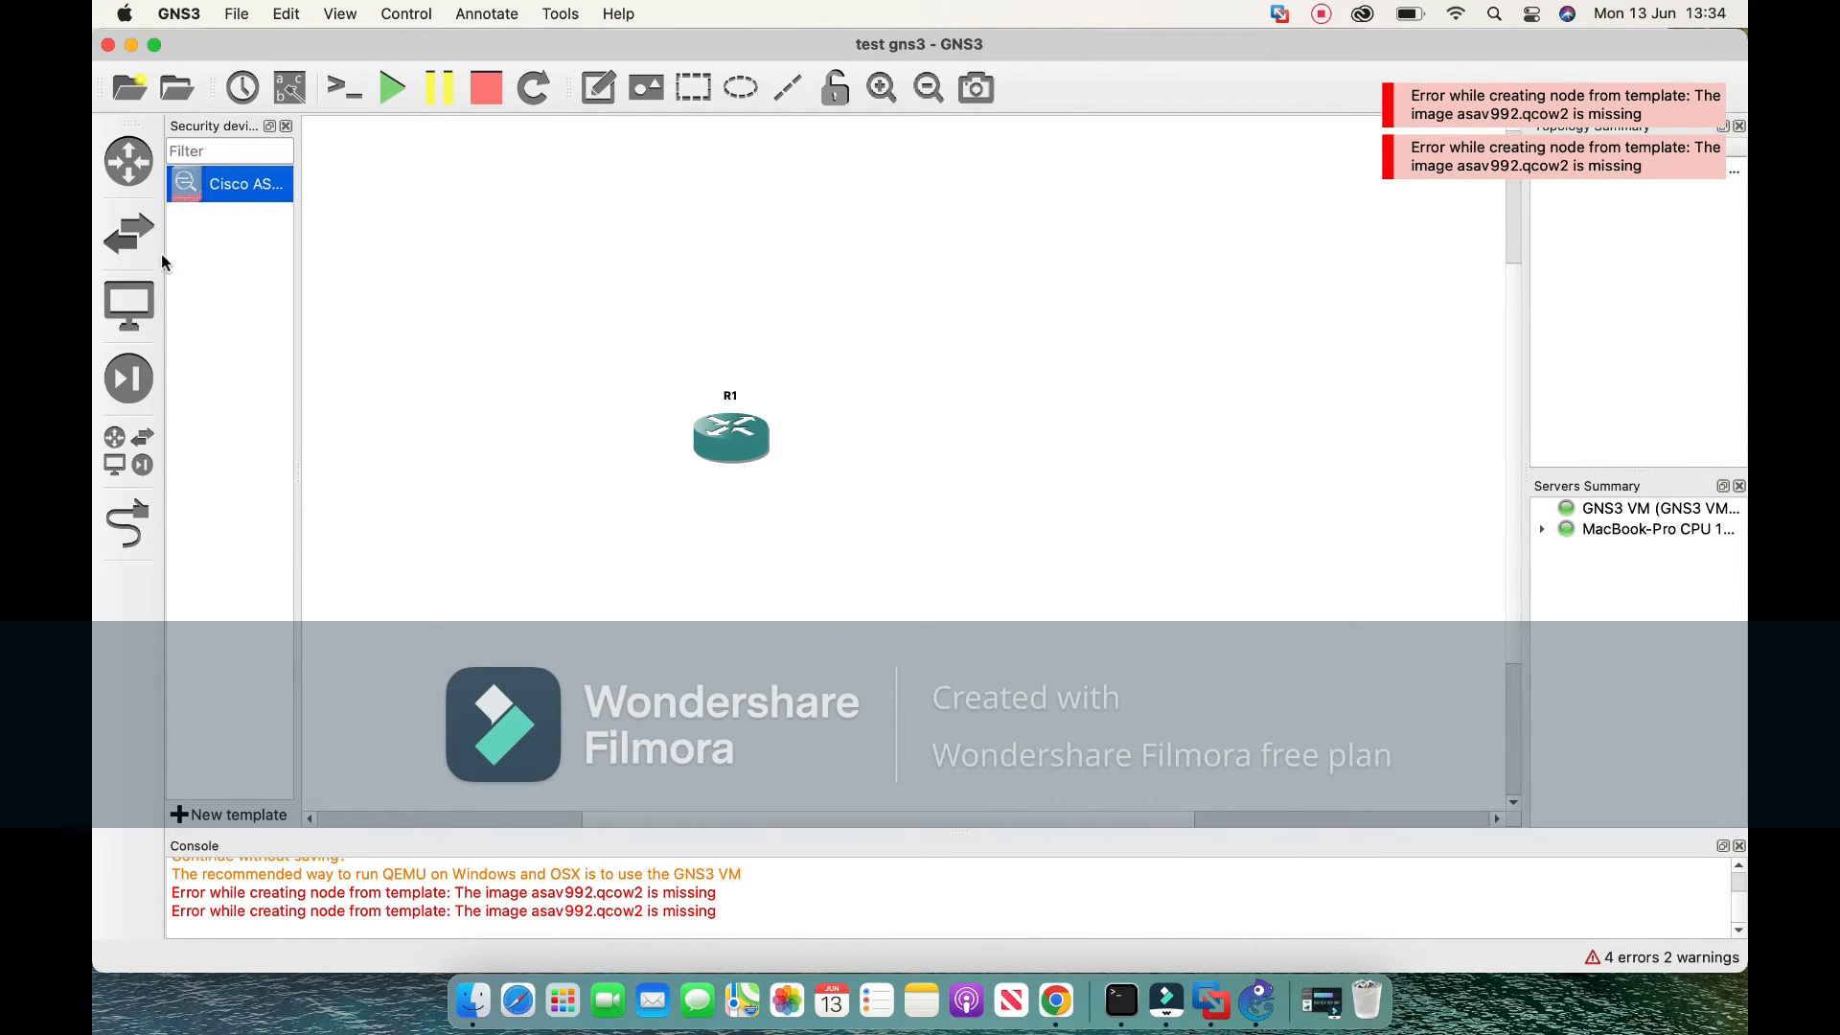
# Widen the list of switches to show full names, and try to place a Cisco IOSvL2 15.2(6.0.81)E switch on the workspace.
pyautogui.click(132, 236)
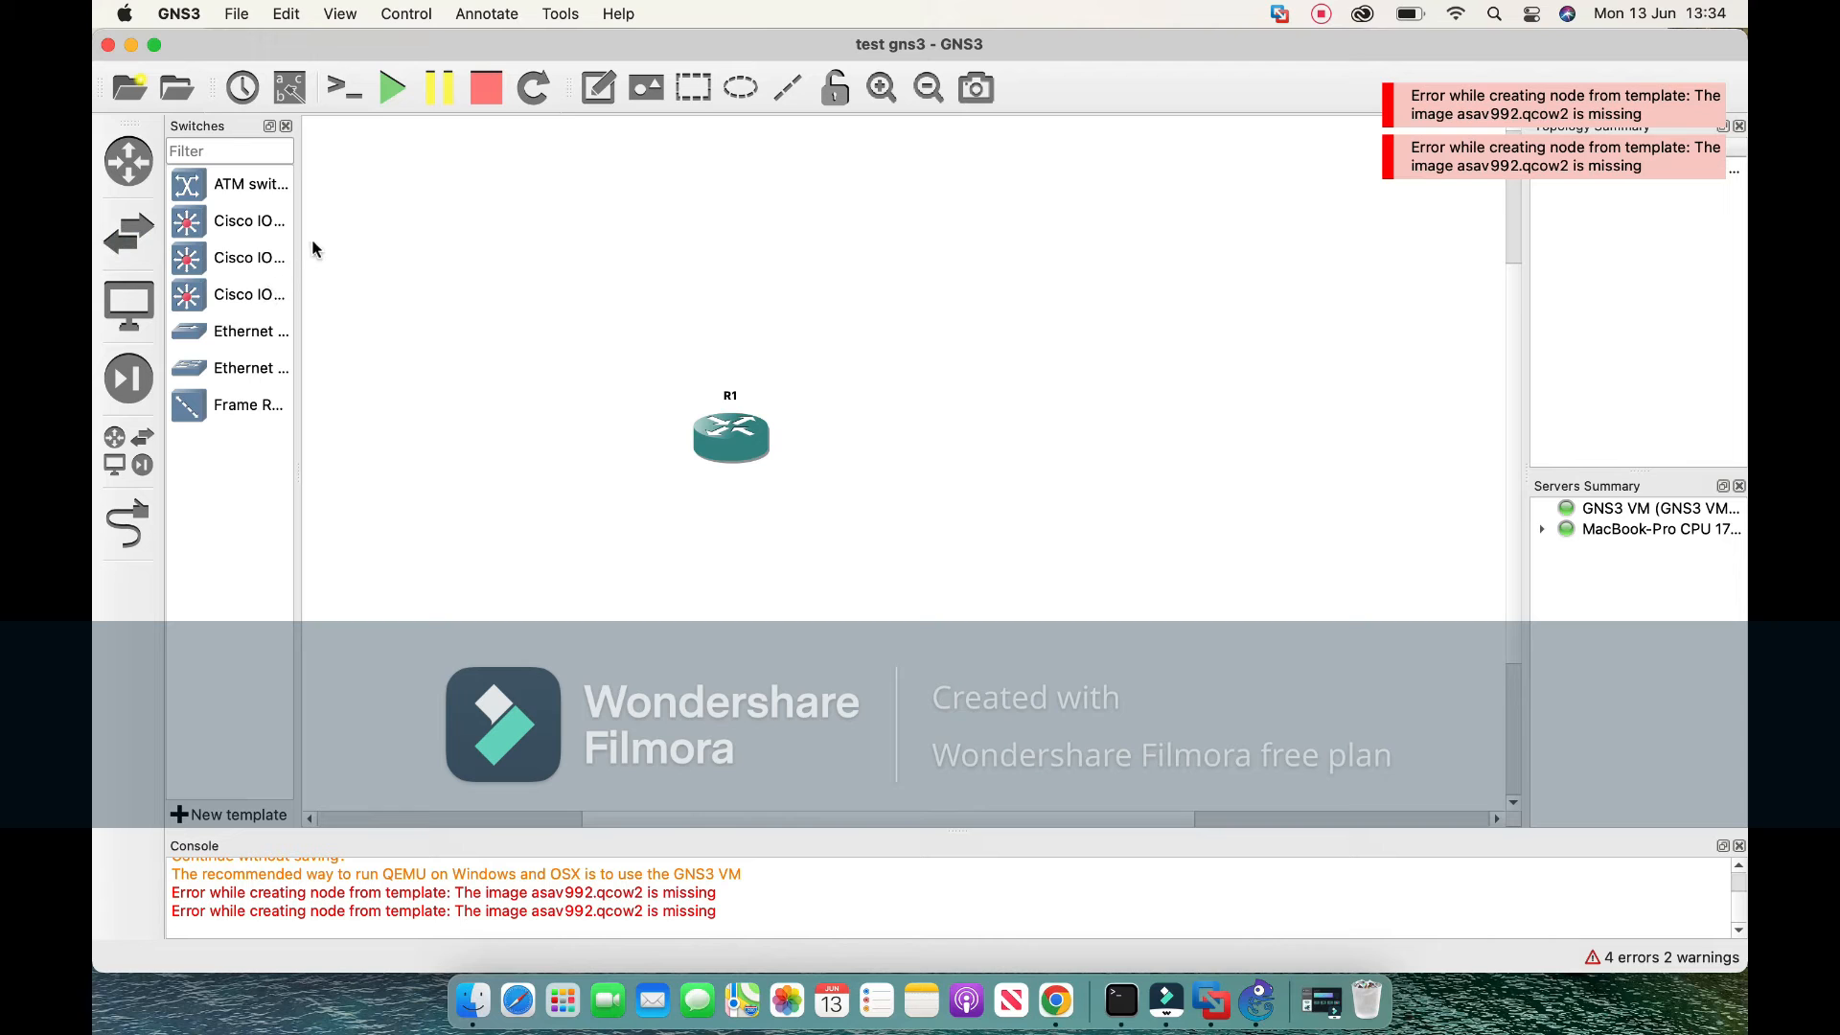
pyautogui.moveTo(296, 239); pyautogui.dragTo(492, 268)
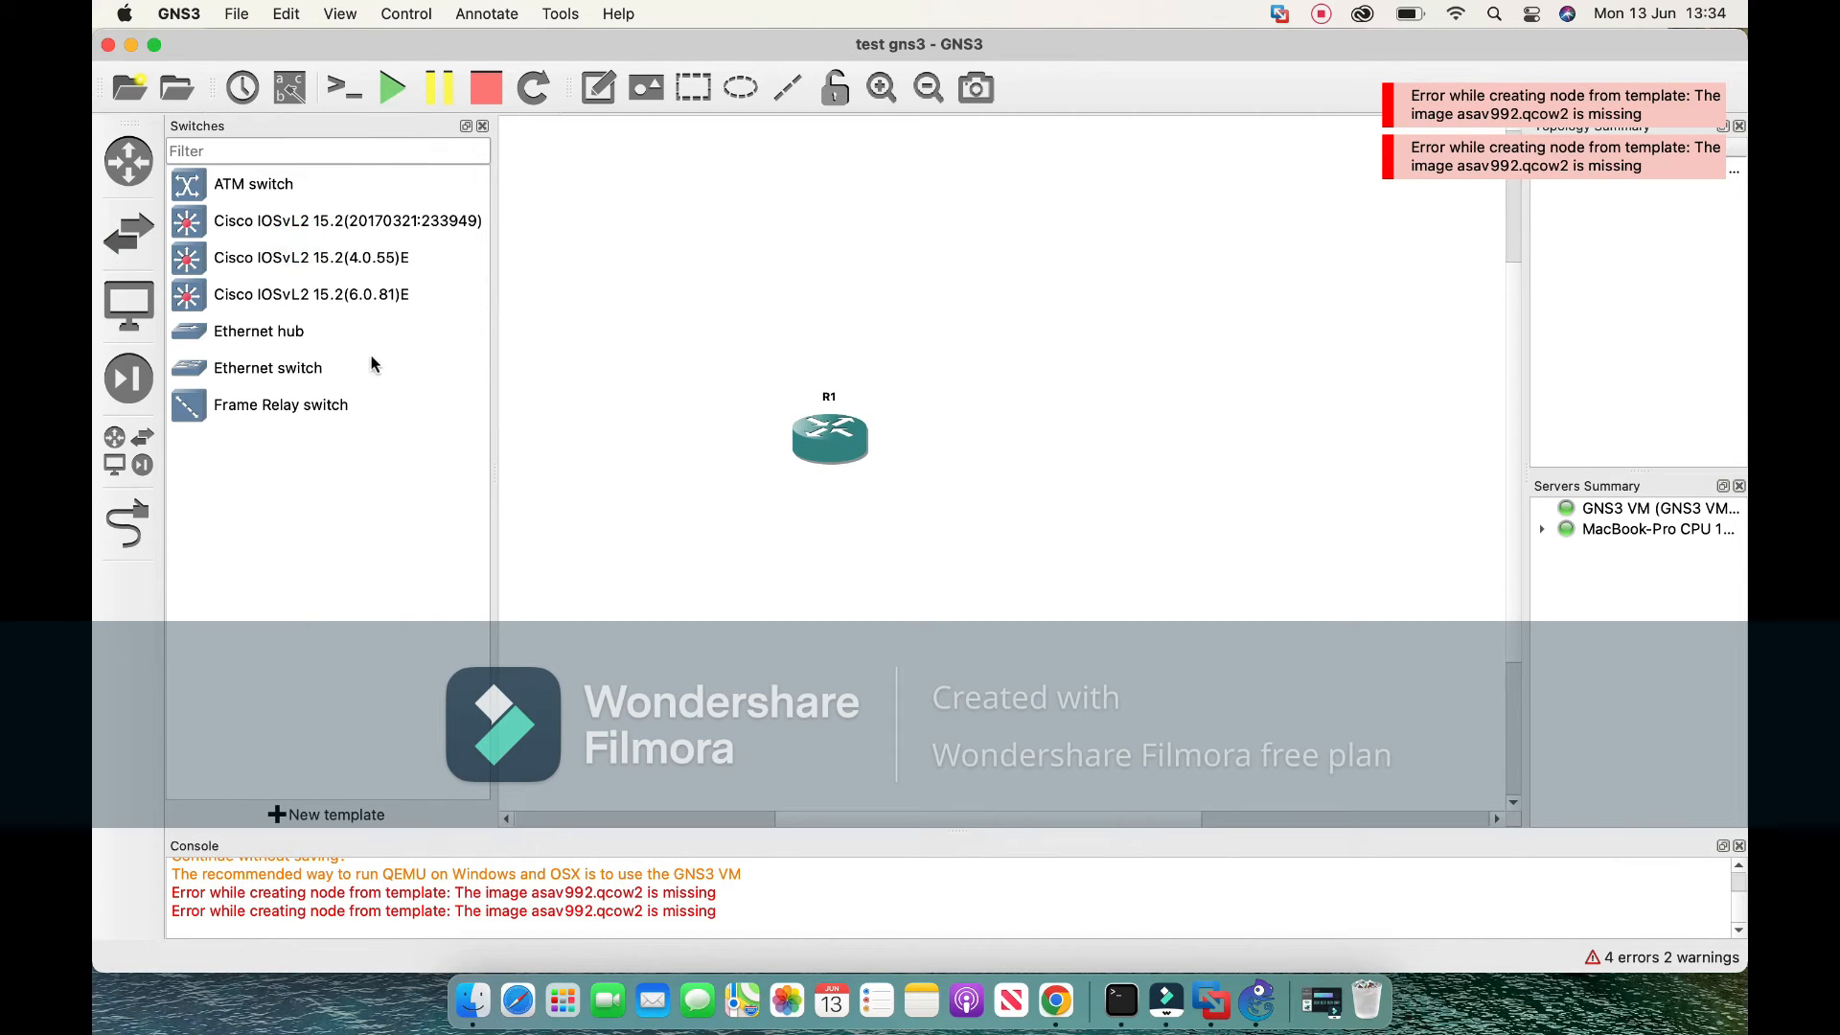
pyautogui.moveTo(310, 297); pyautogui.dragTo(852, 339)
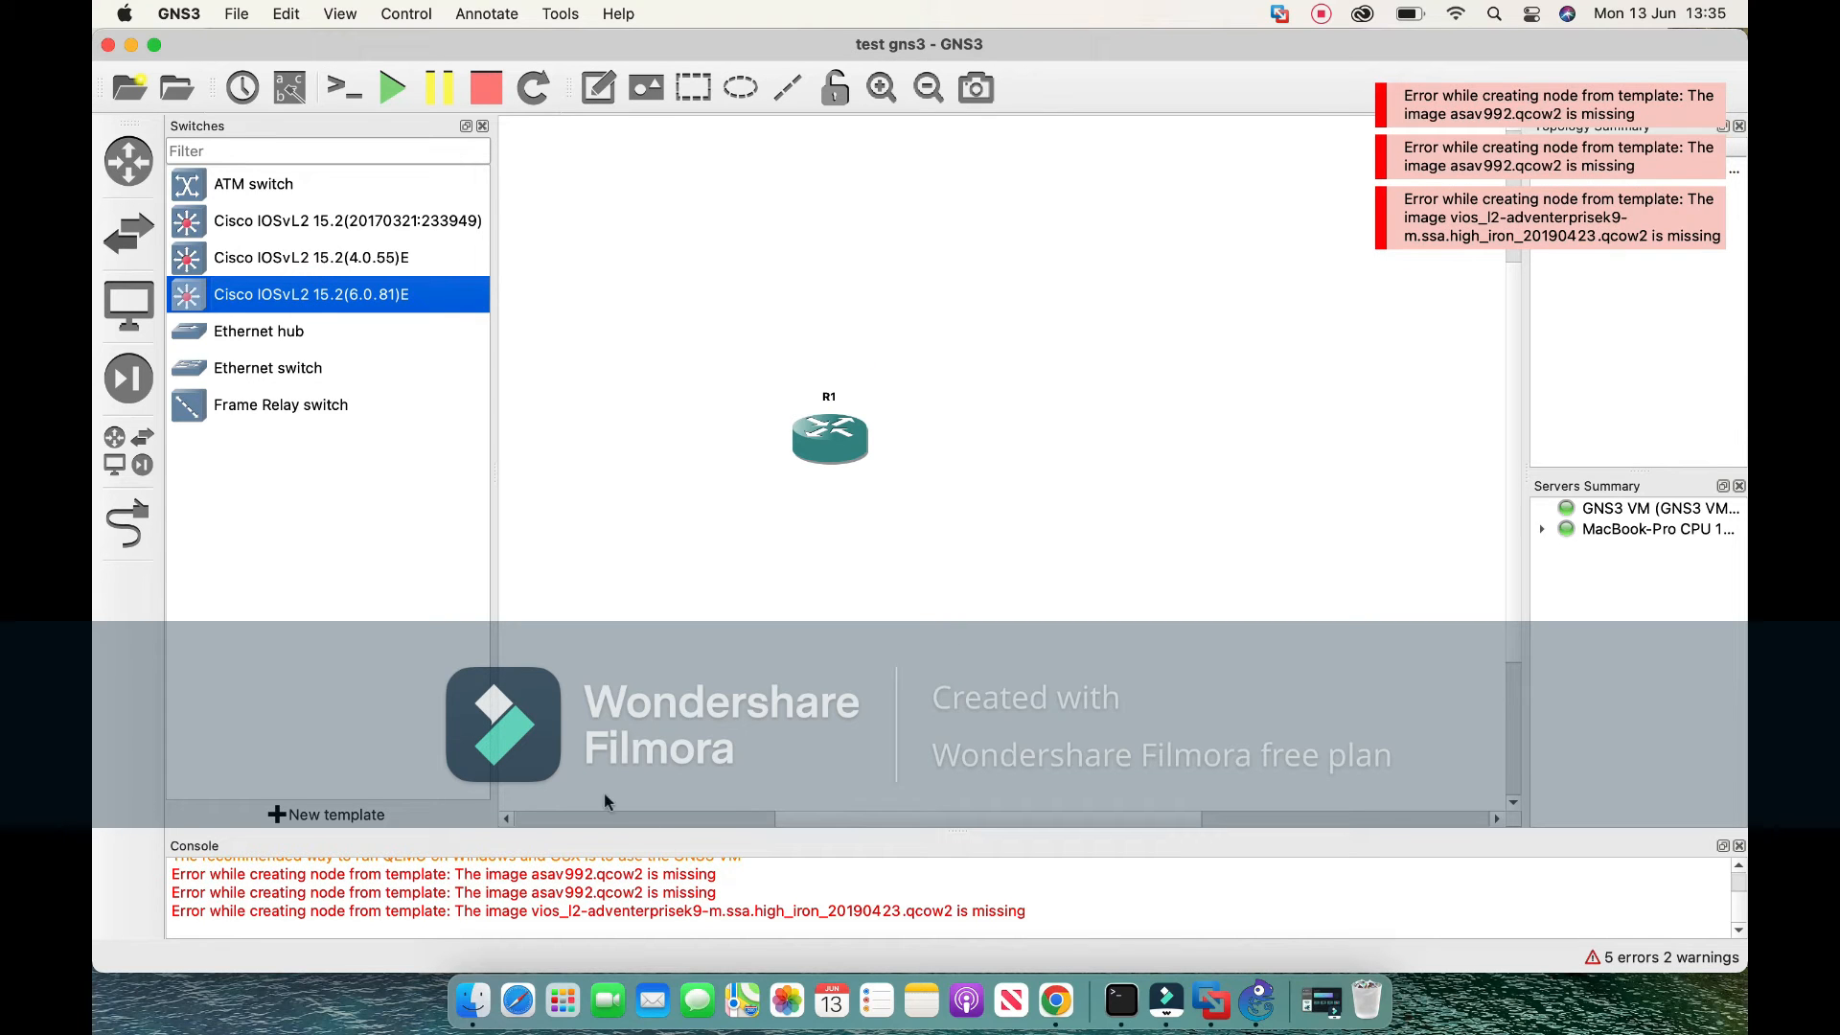
# Delete the three Cisco IOSvL2 15.2 templates and the Cisco ASAv 9.9.2 template from the Qemu VM preferences.
pyautogui.click(180, 13)
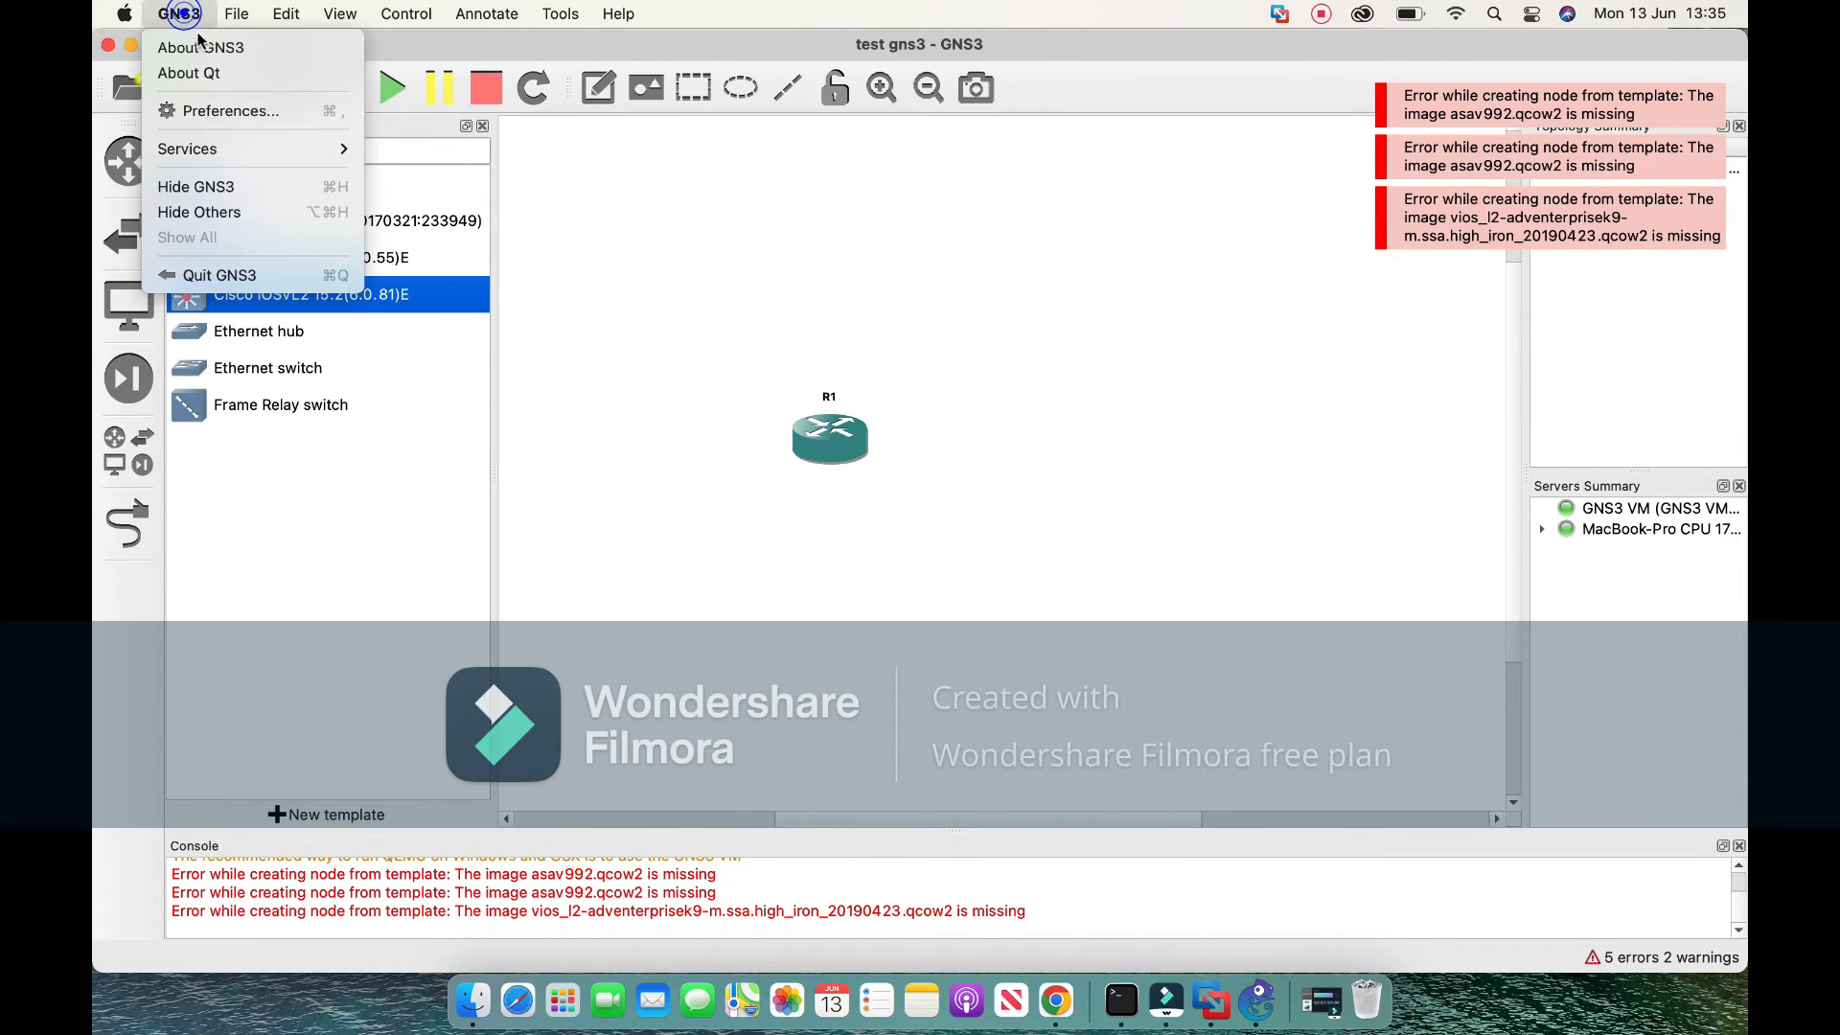
pyautogui.click(245, 112)
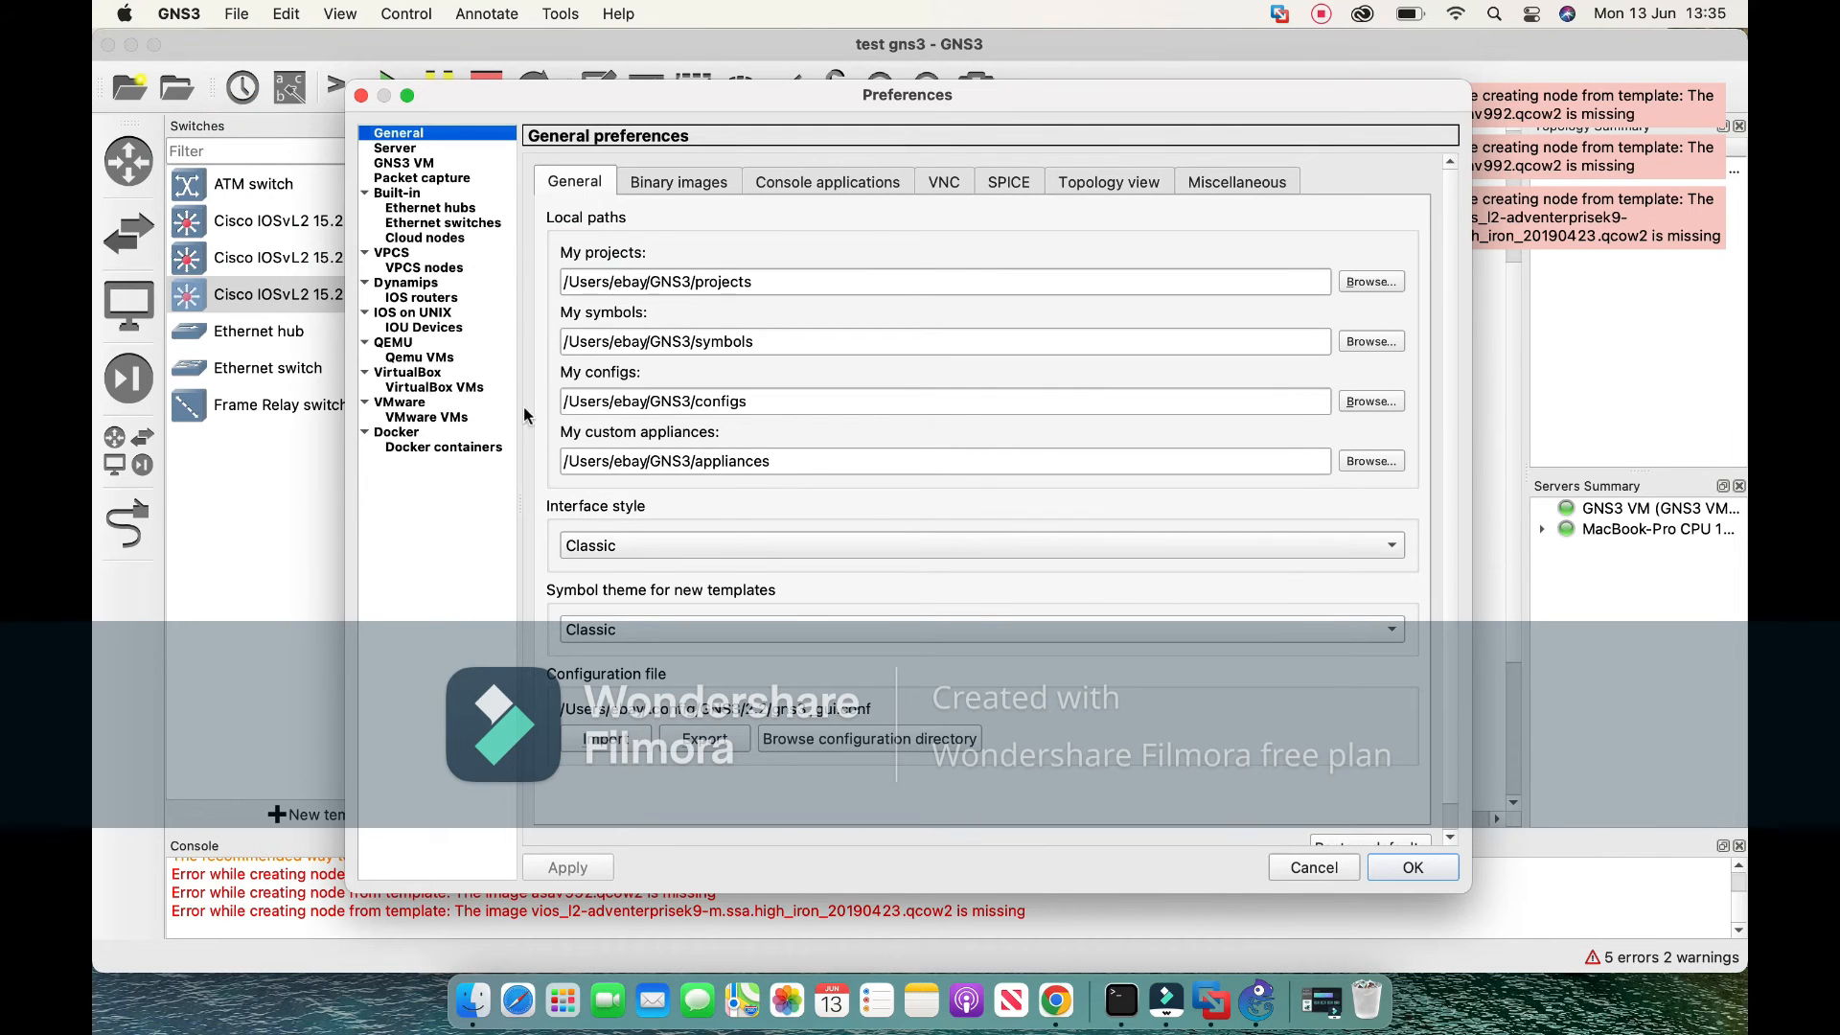
pyautogui.click(438, 362)
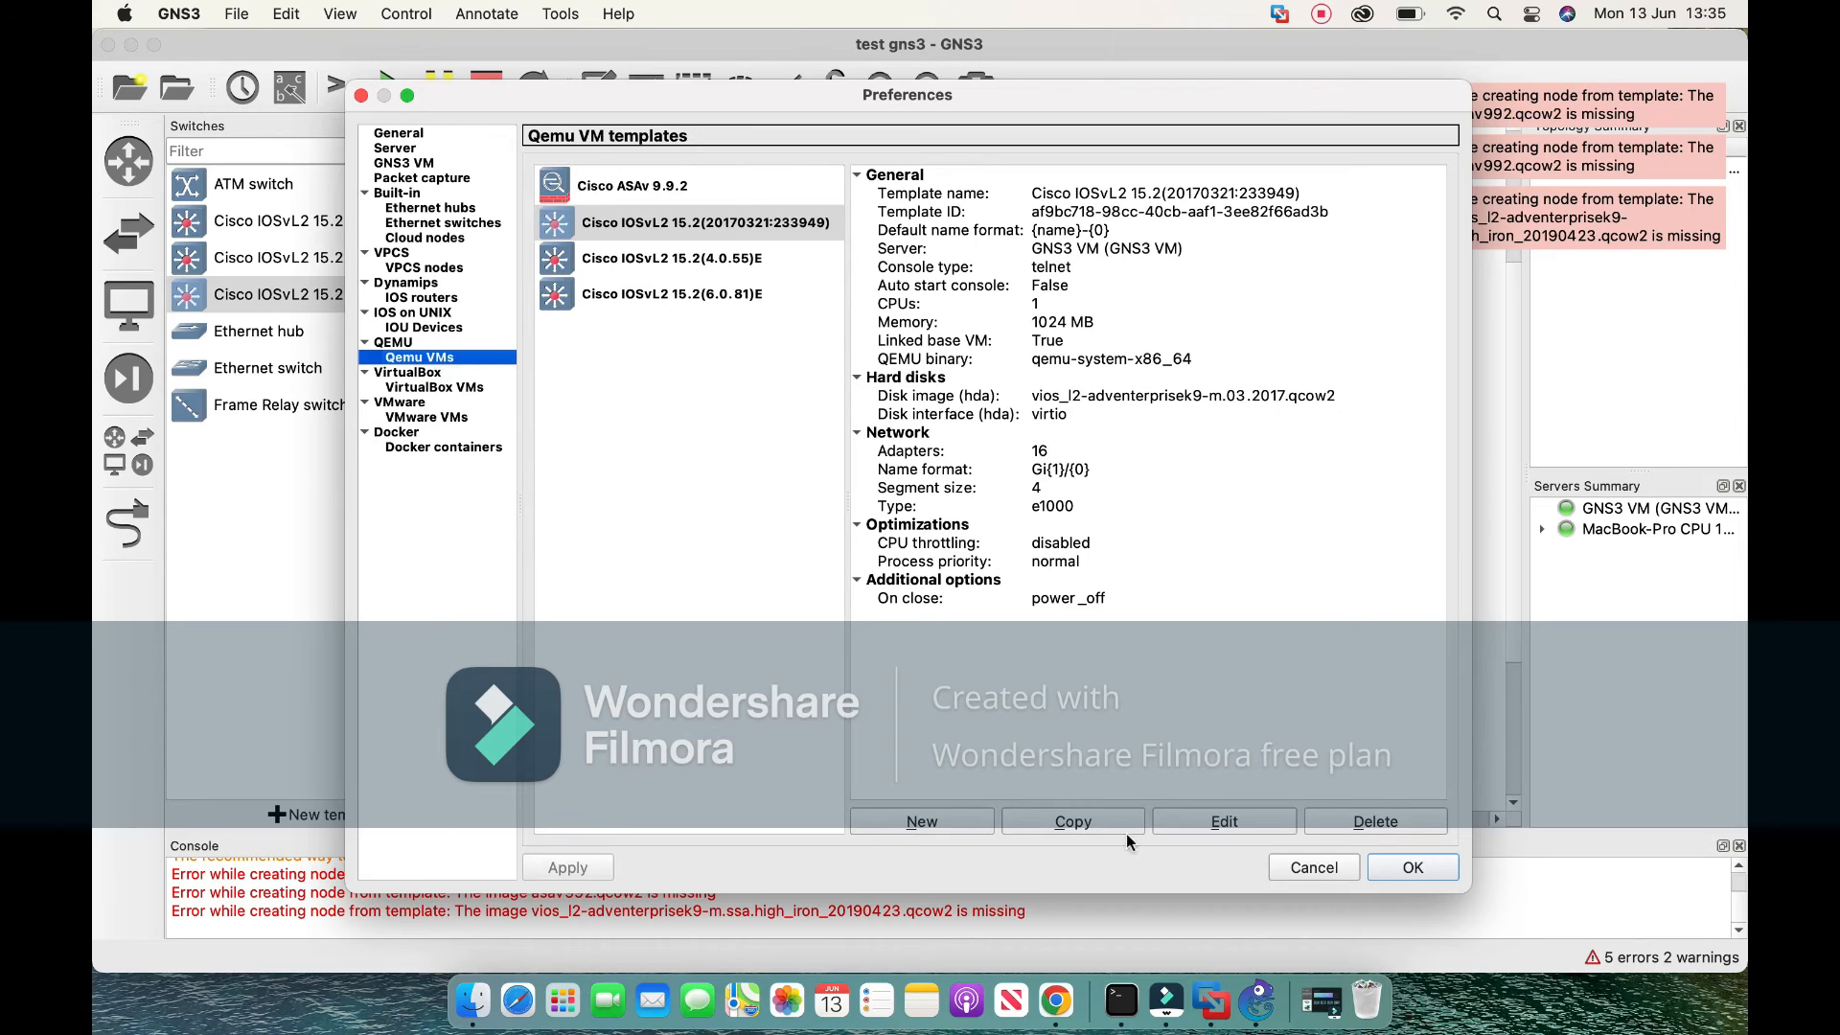
pyautogui.click(1377, 816)
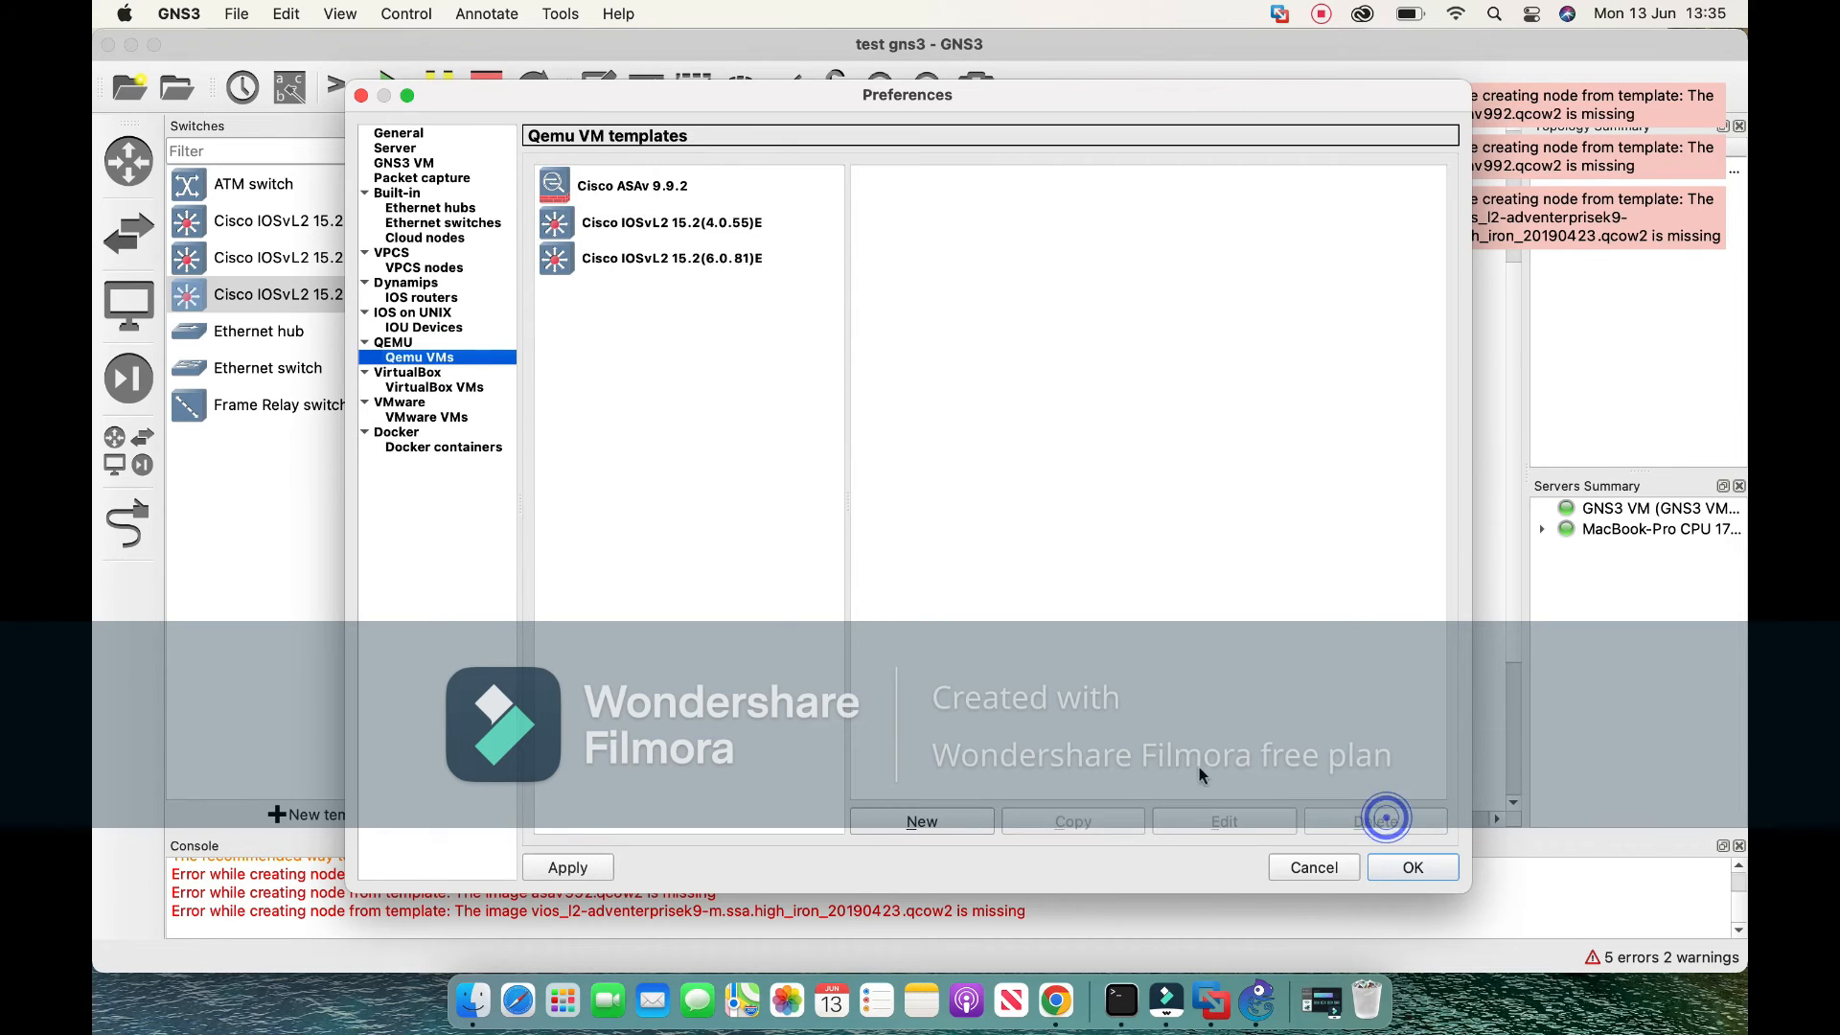
pyautogui.click(638, 257)
pyautogui.click(1380, 819)
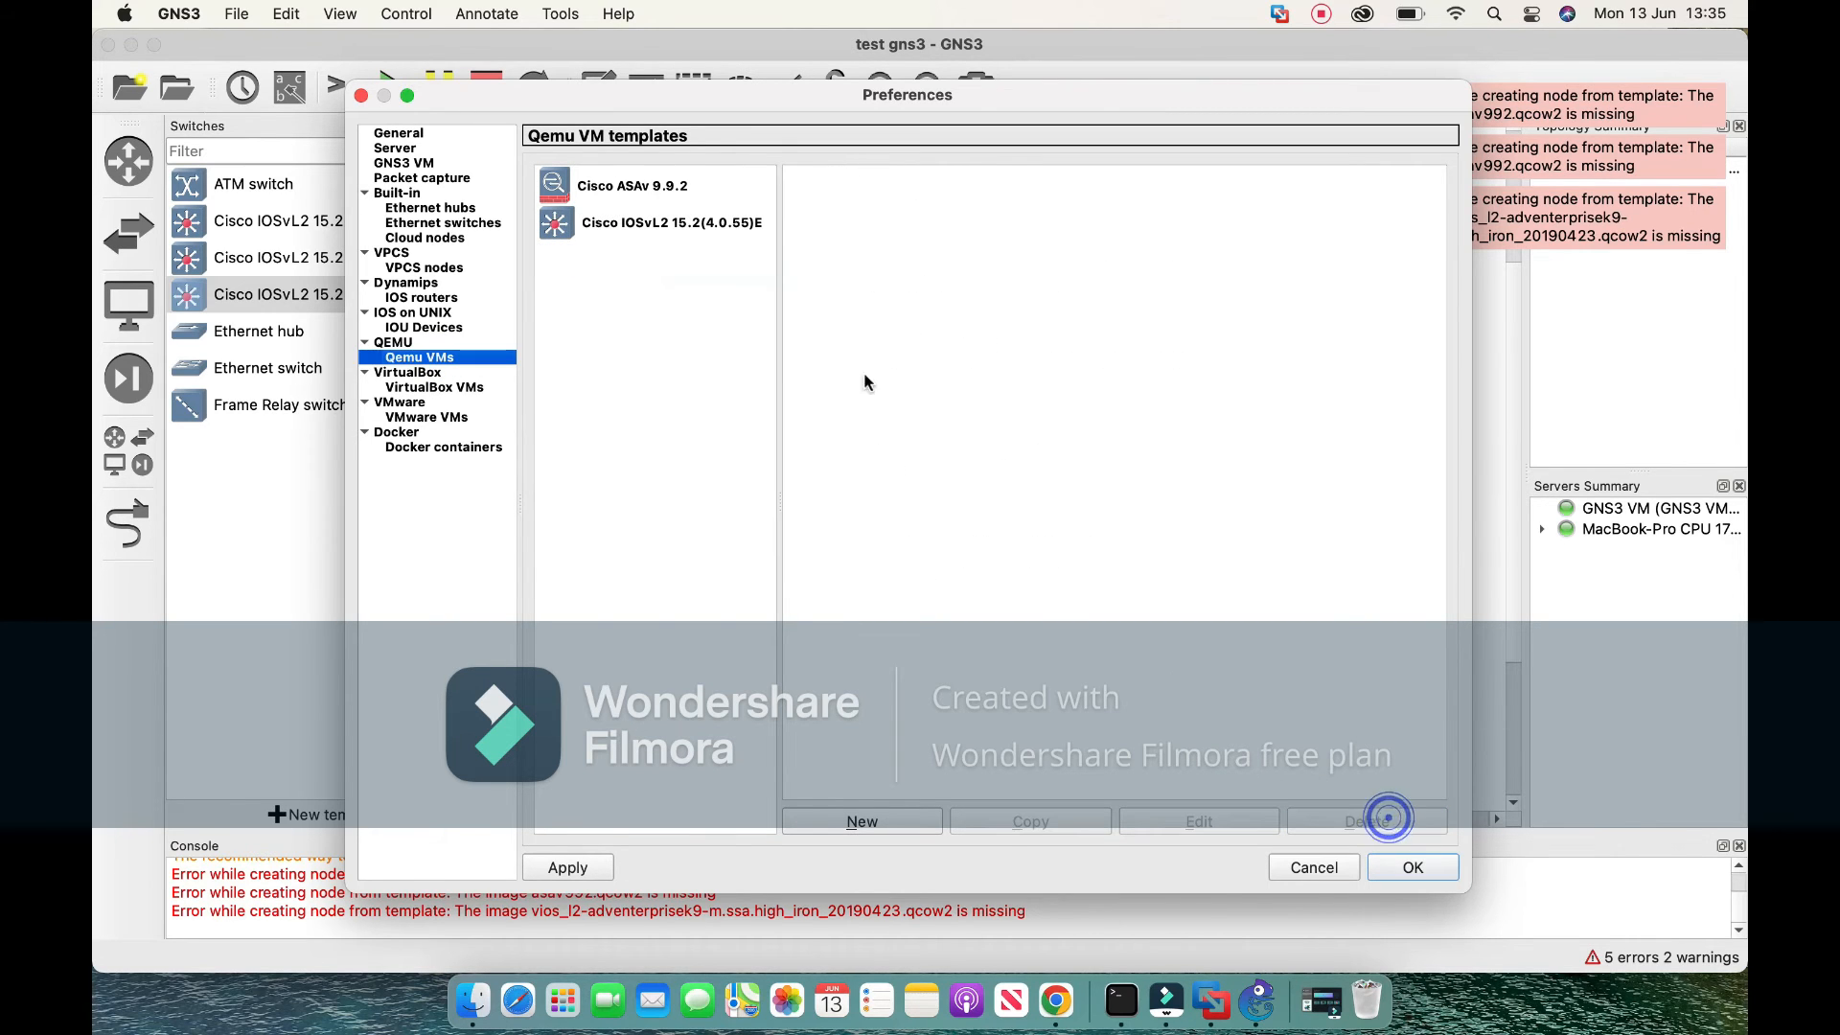
pyautogui.click(710, 218)
pyautogui.click(1380, 819)
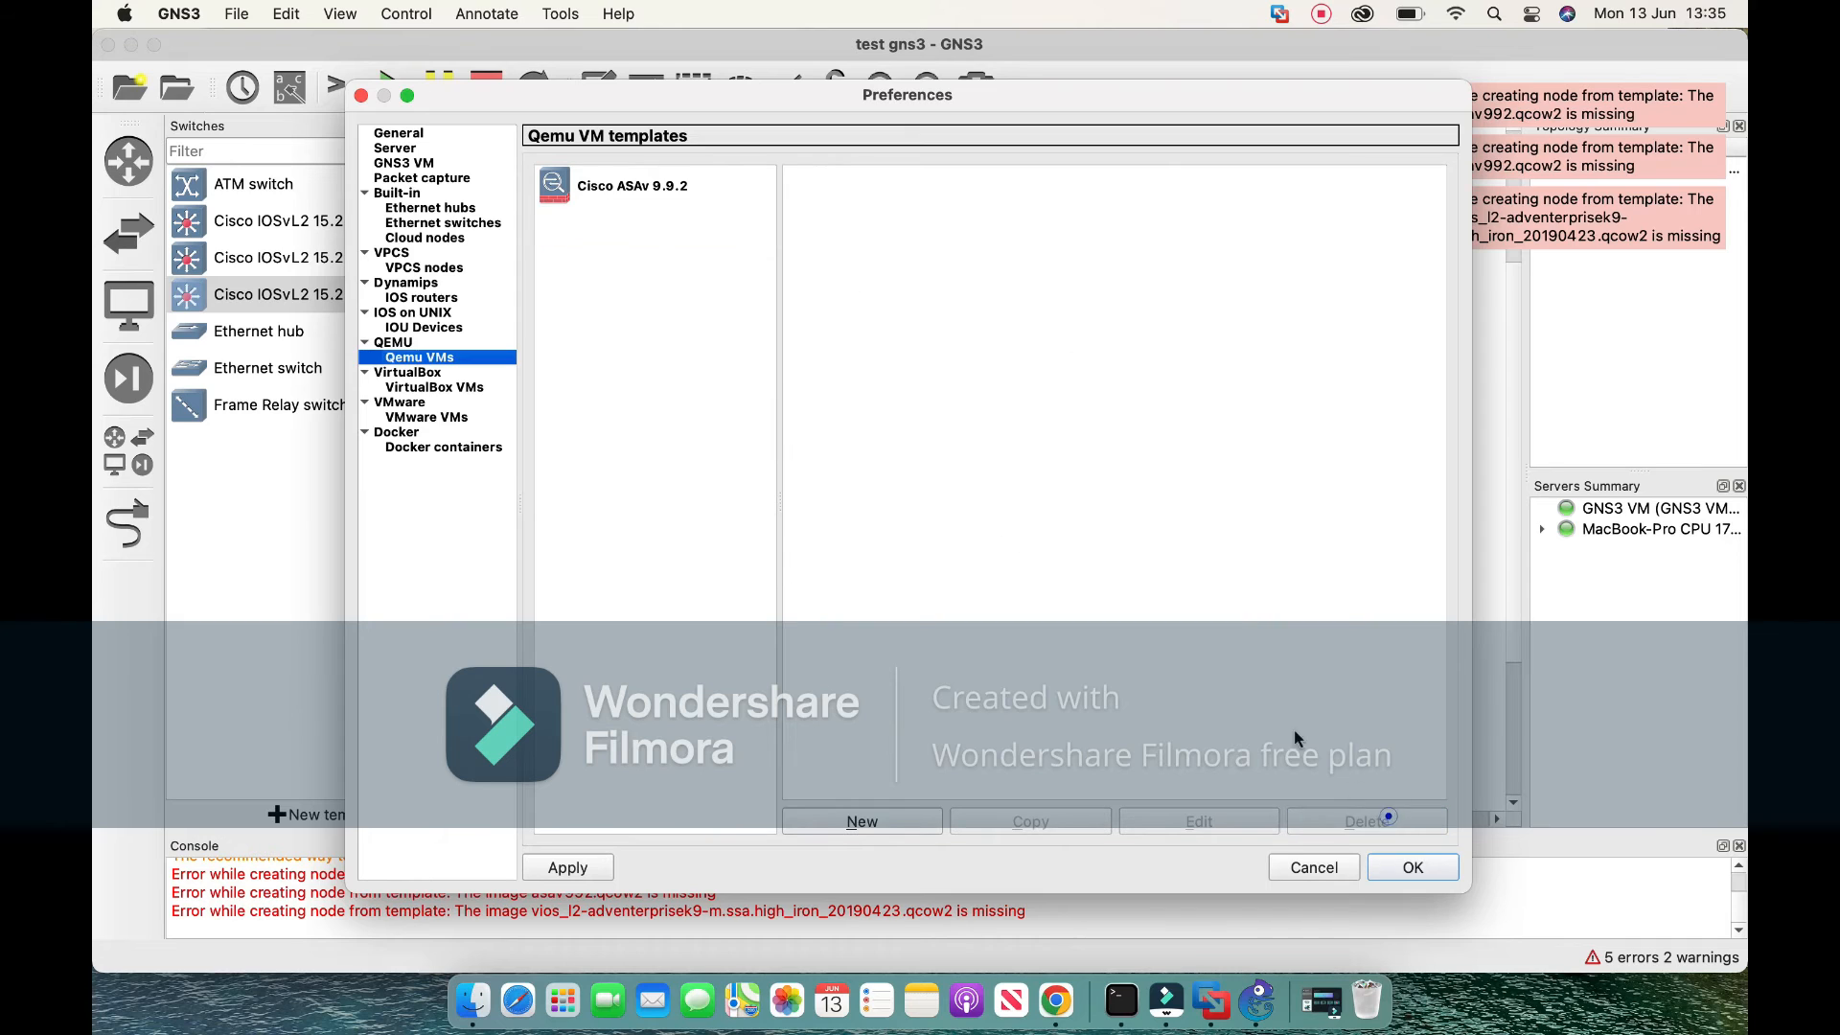
pyautogui.click(647, 197)
pyautogui.click(1335, 821)
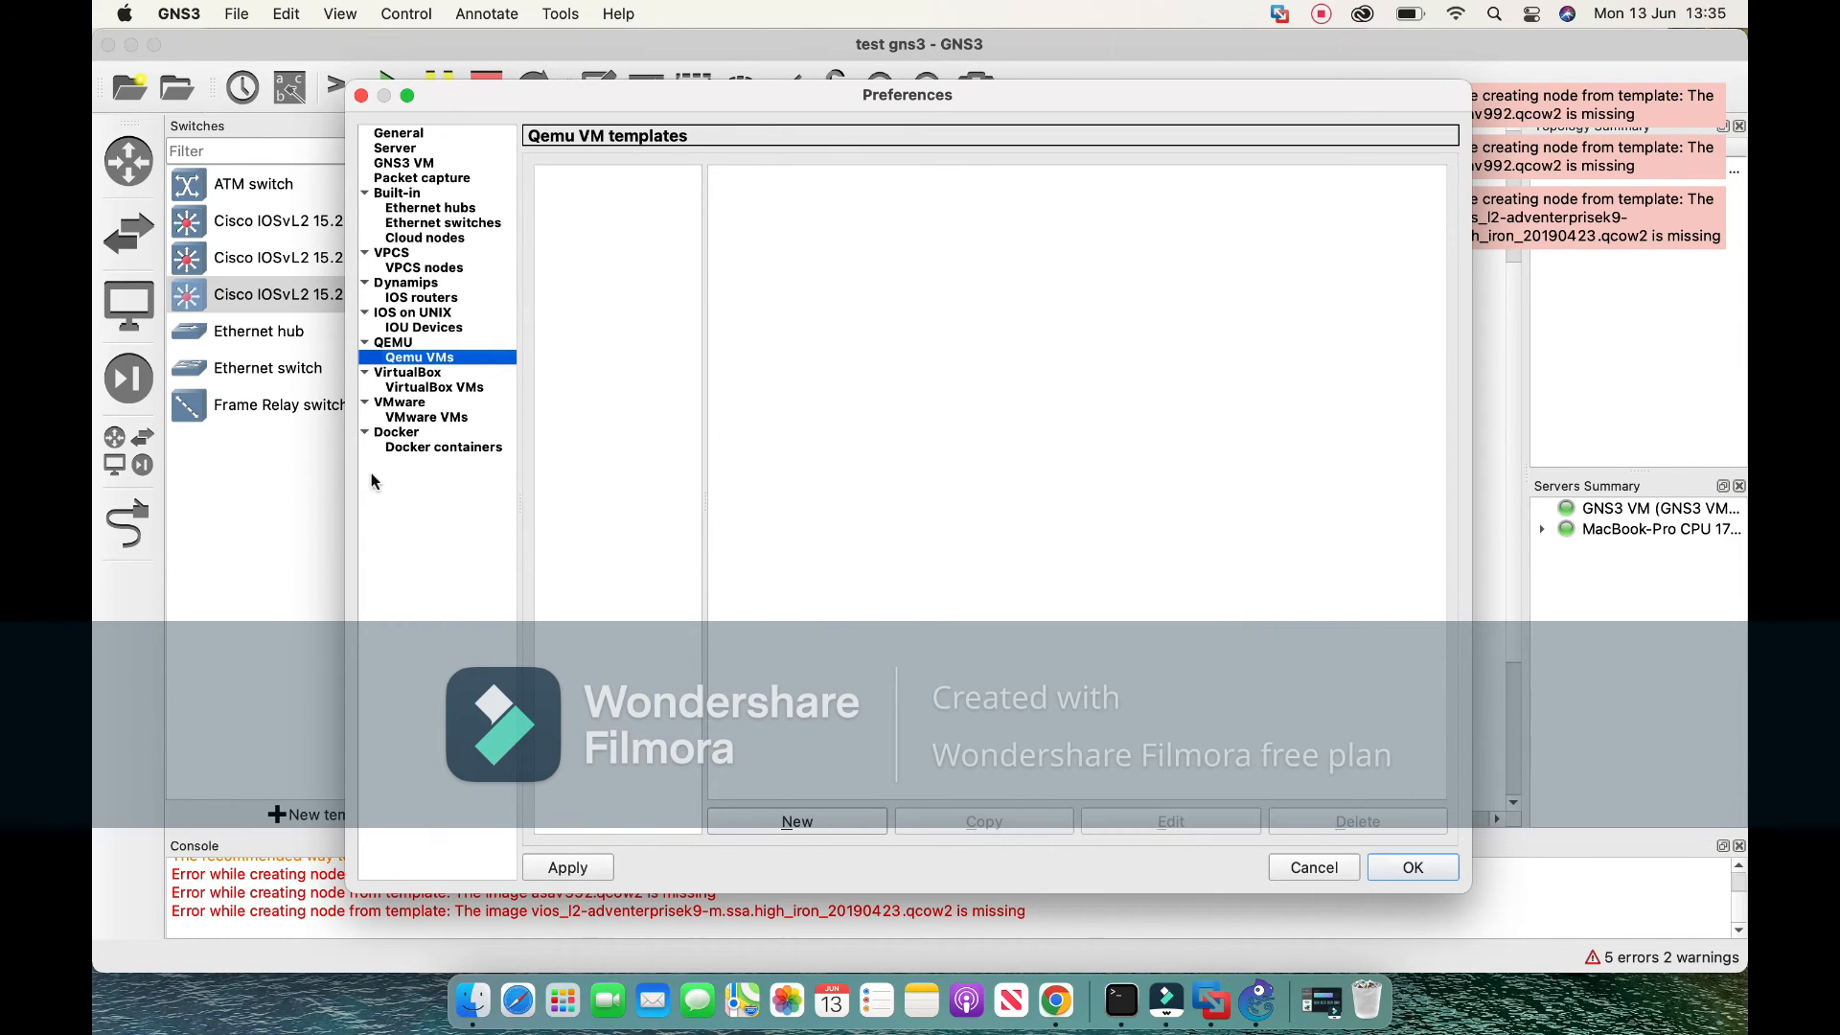
# Start a new QEMU VM template that runs on the GNS3 VM, and name it L2.
pyautogui.click(827, 822)
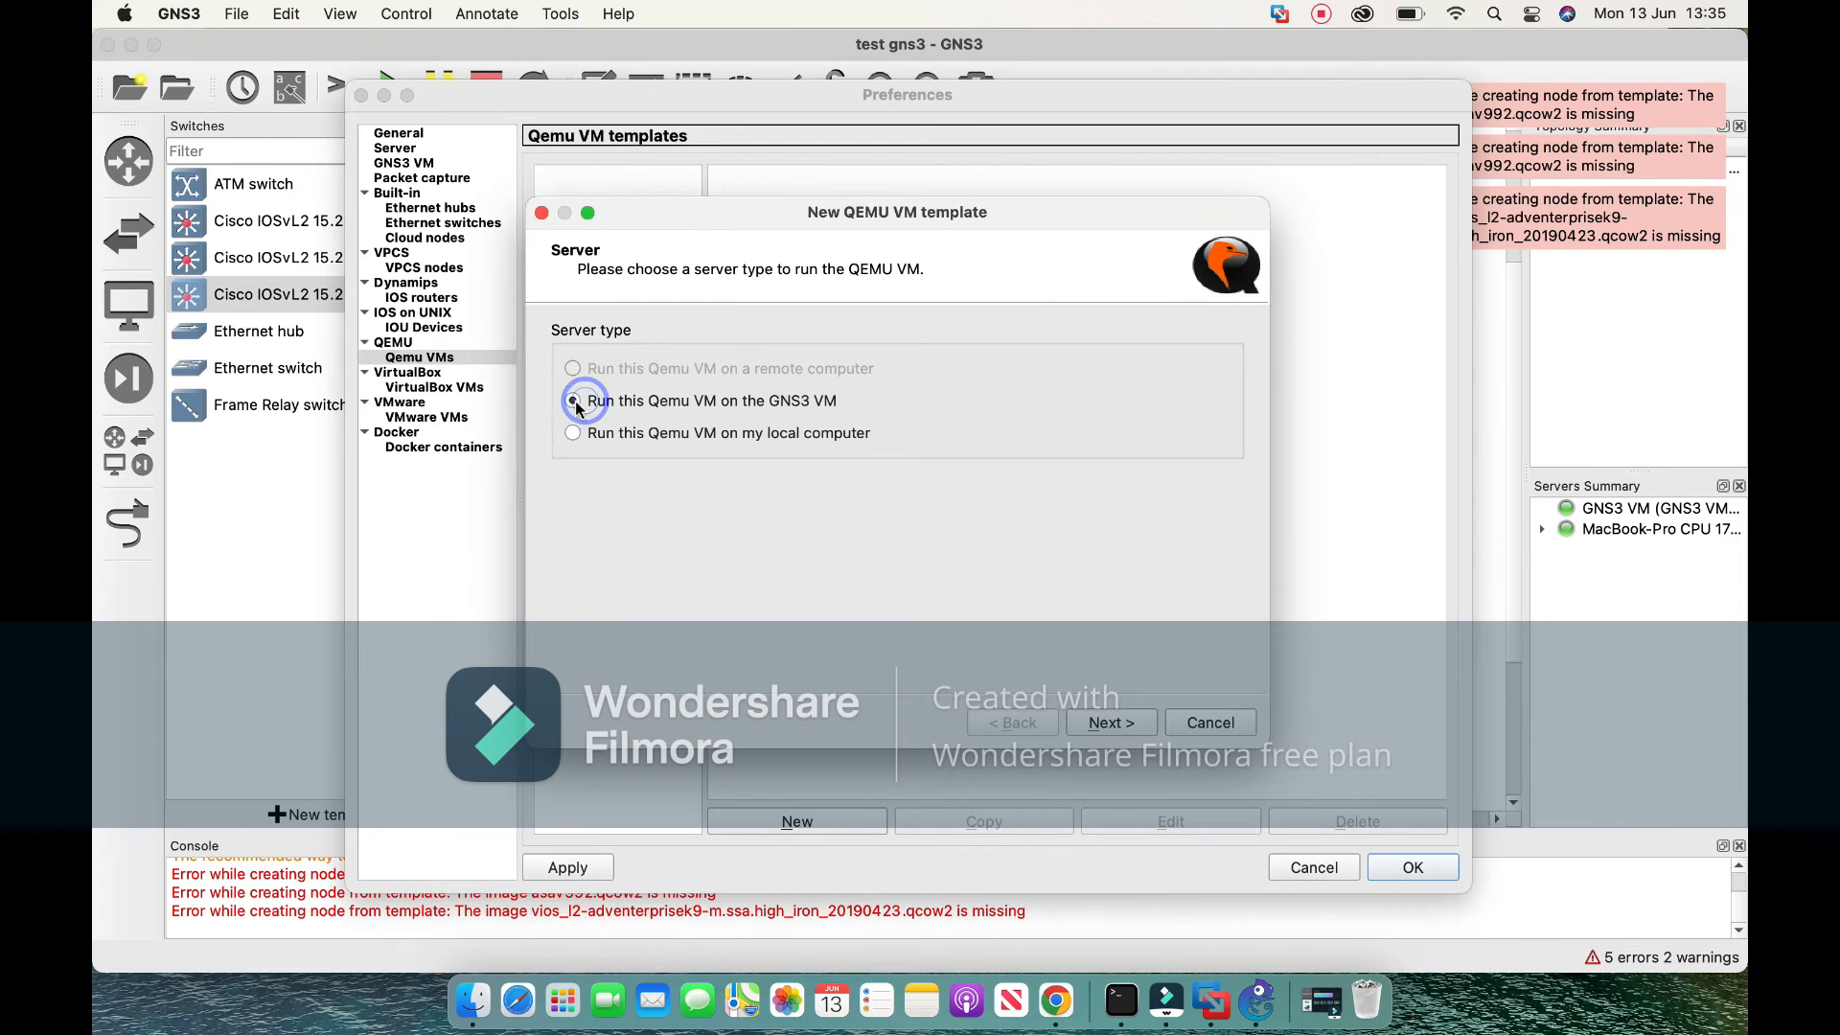
pyautogui.click(1111, 723)
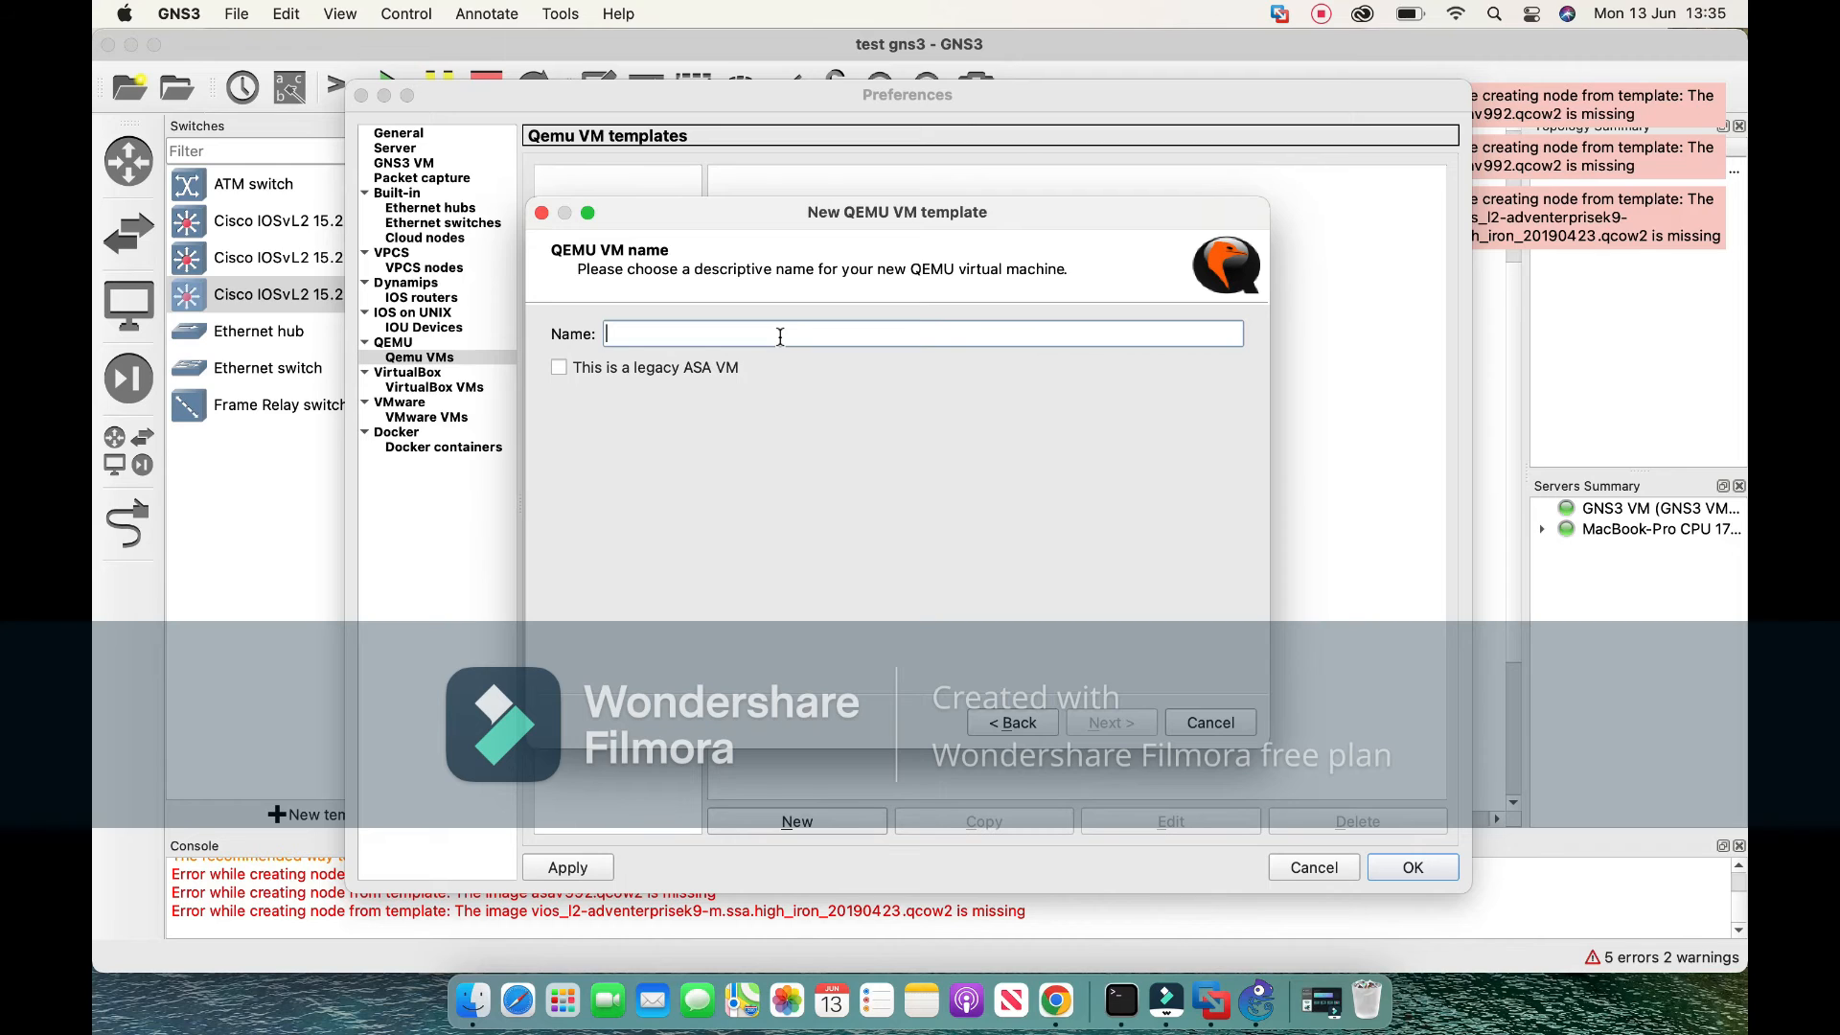
pyautogui.write('L2')
pyautogui.click(1116, 723)
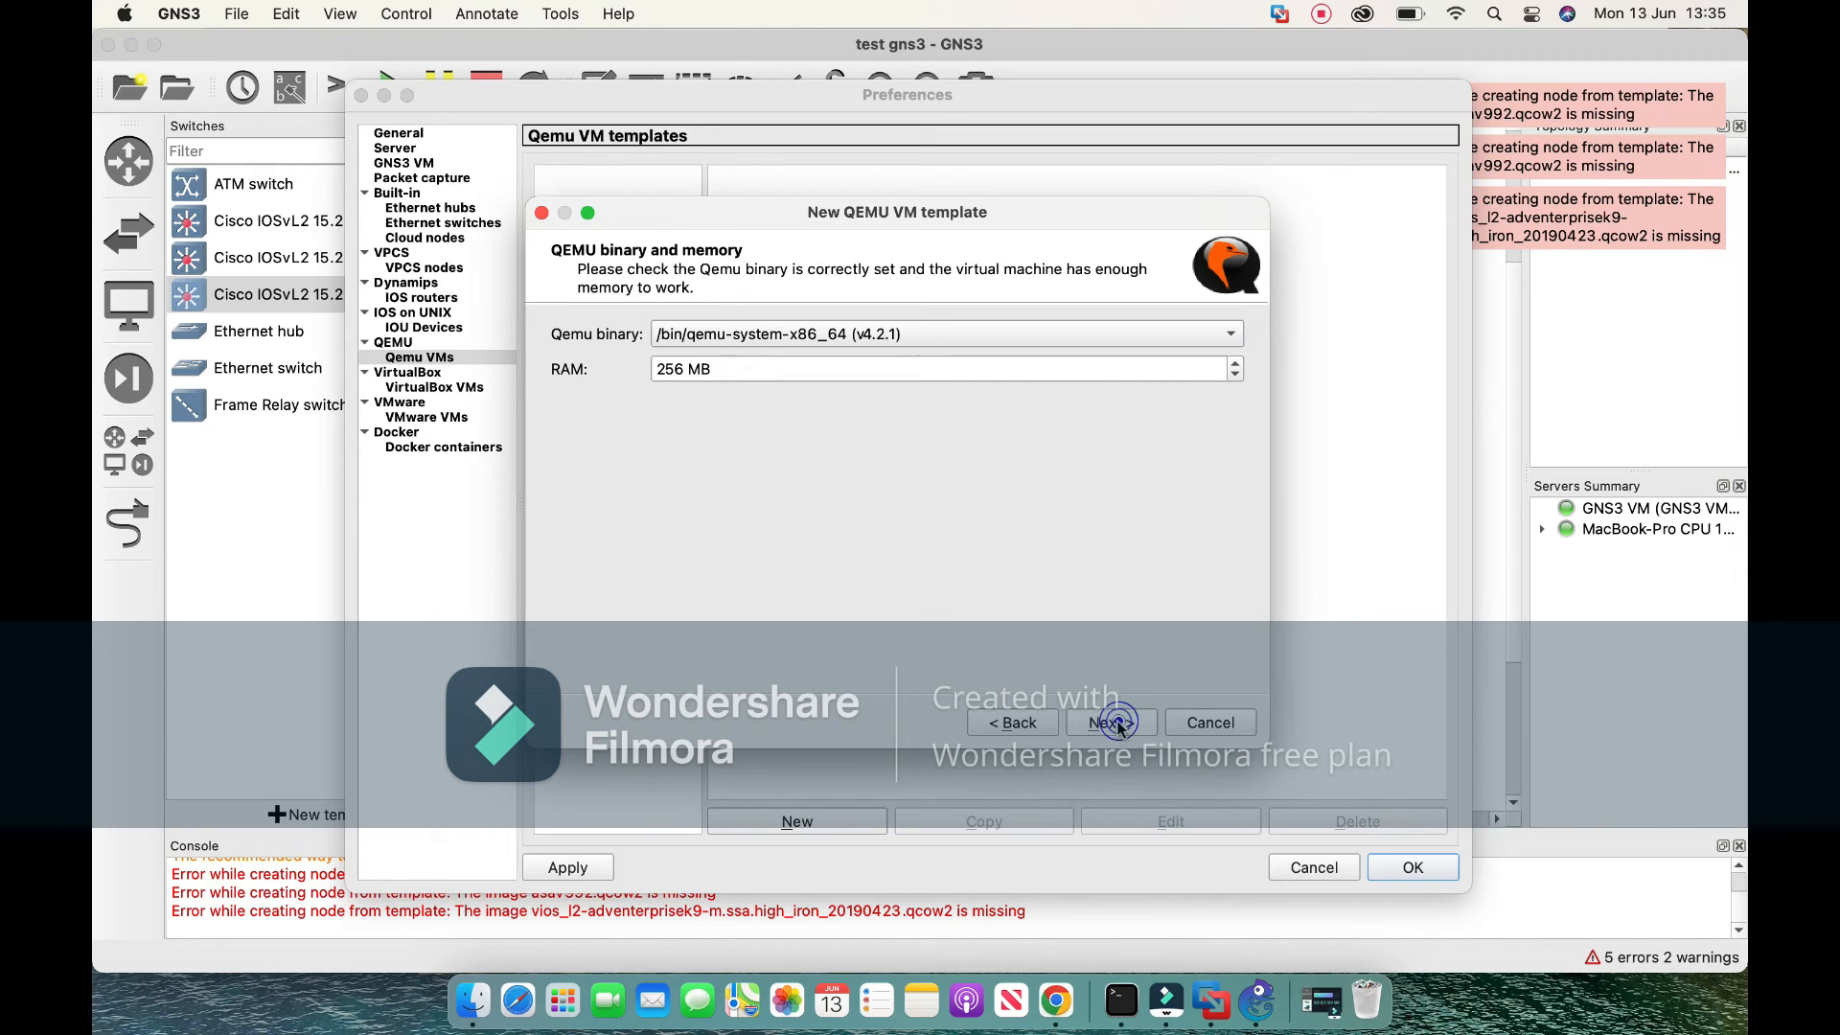
# Keep the /bin/qemu-system-x86_64 (v4.2.1) binary, 256 MB RAM and the telnet console type, and continue to the disk image choice.
pyautogui.click(915, 343)
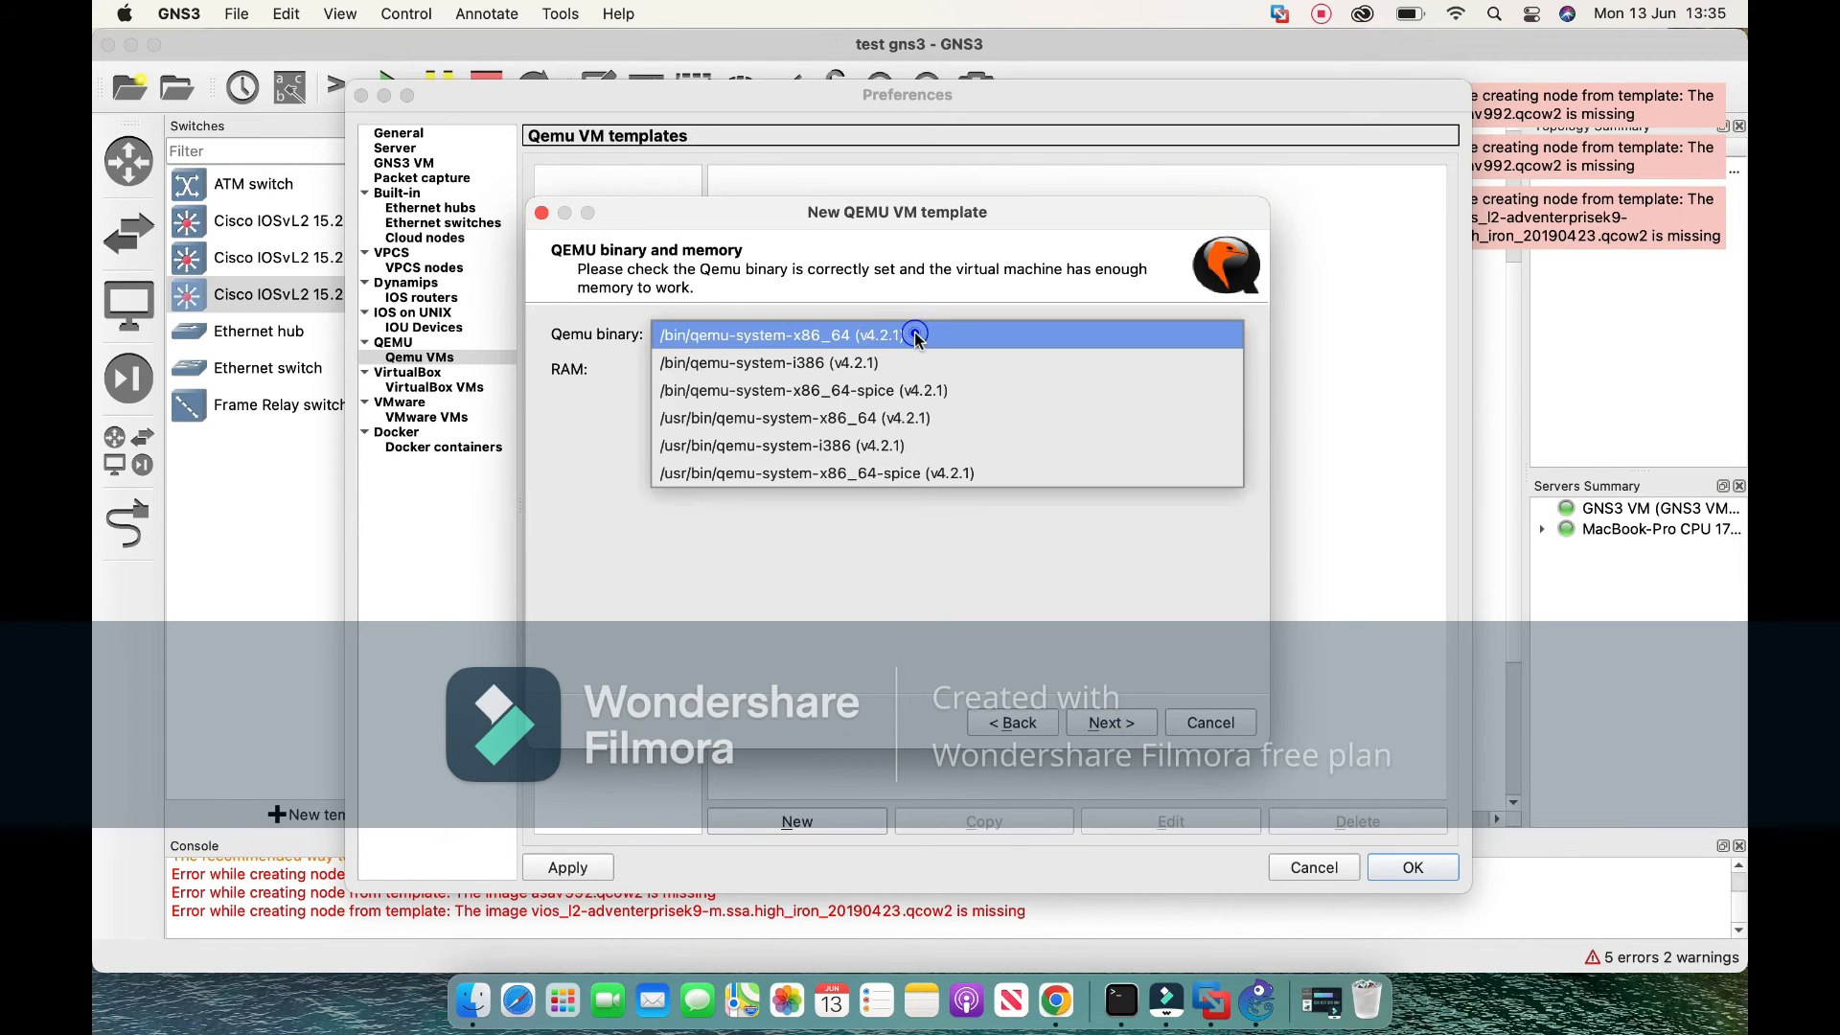
pyautogui.click(915, 337)
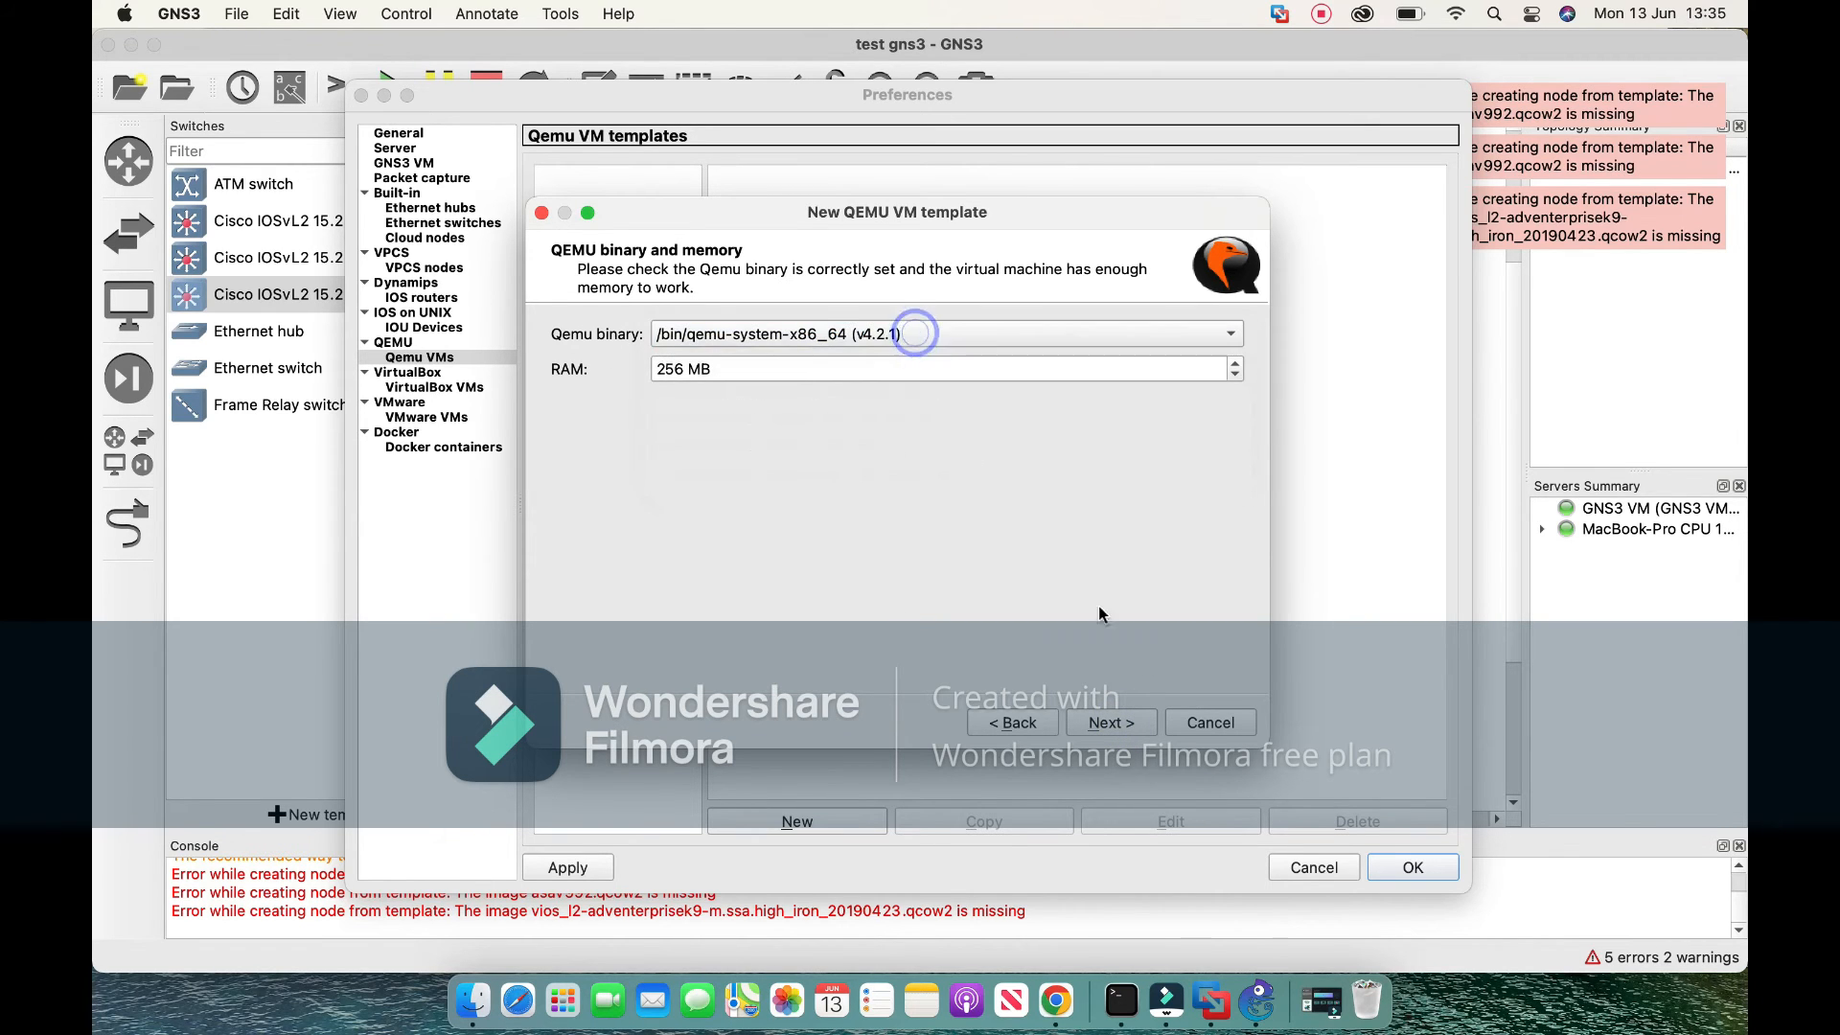
pyautogui.click(1116, 724)
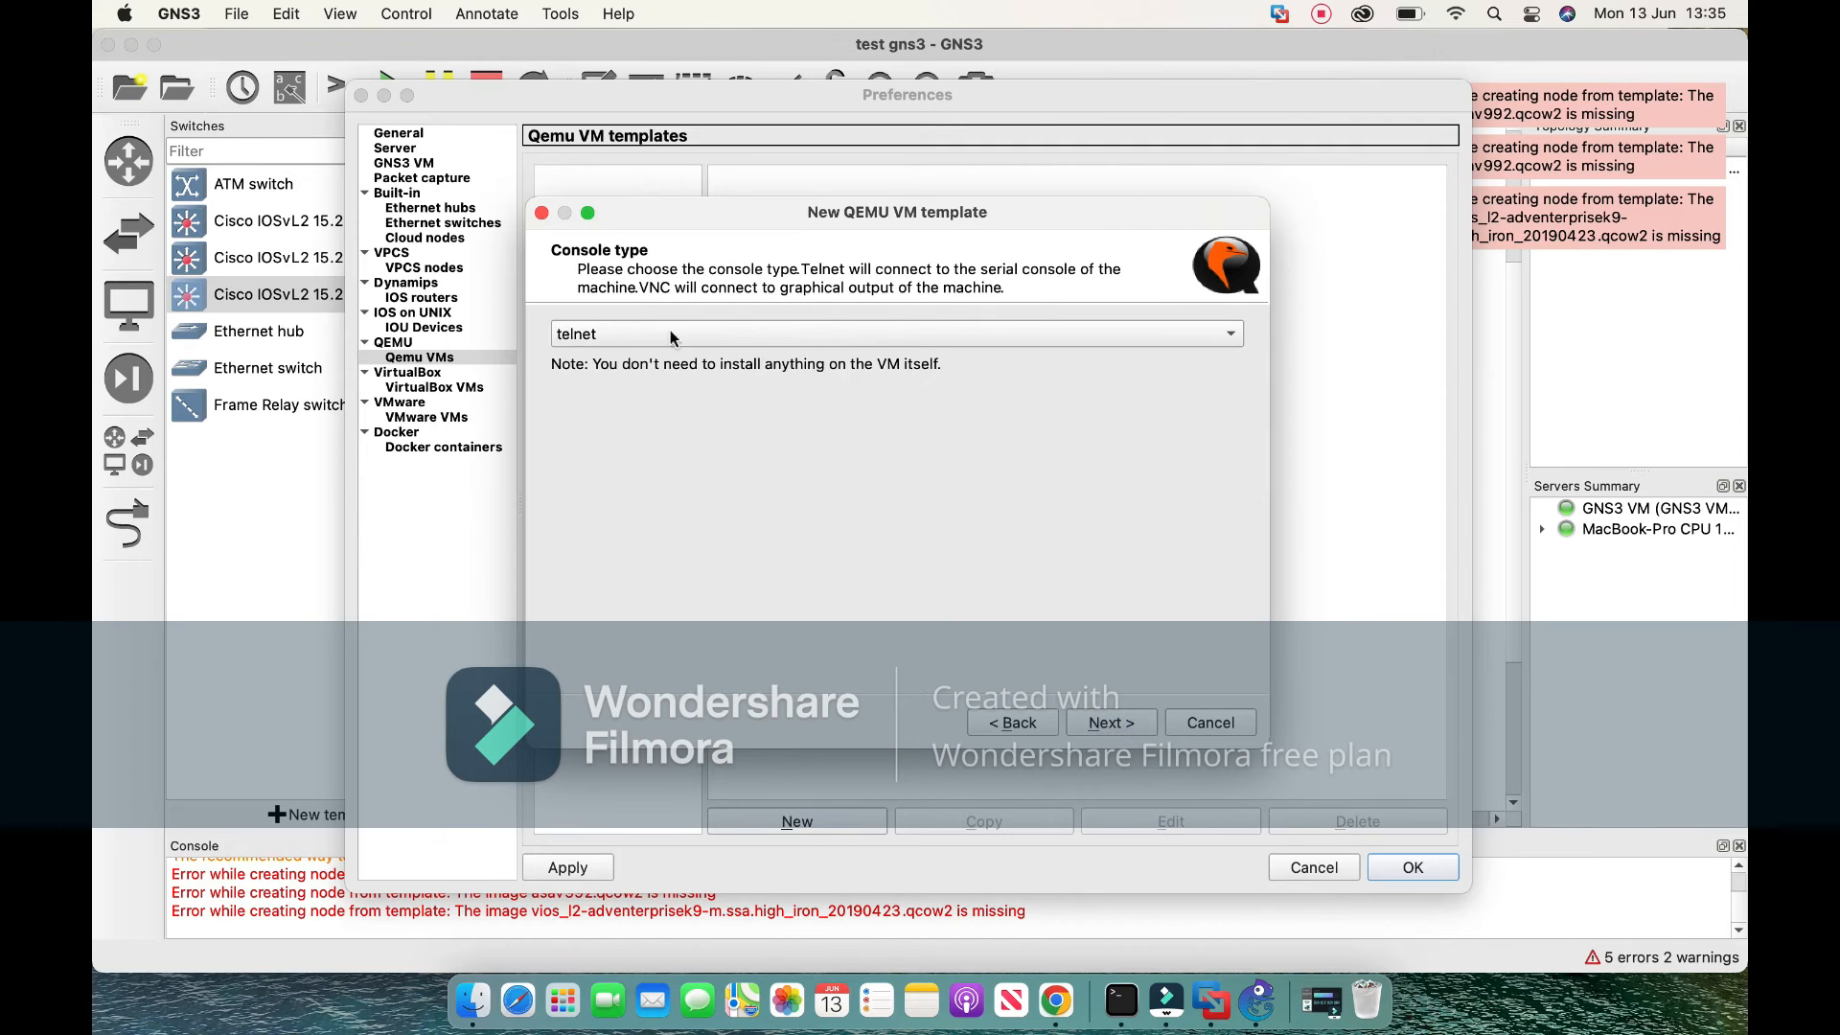
pyautogui.click(1013, 337)
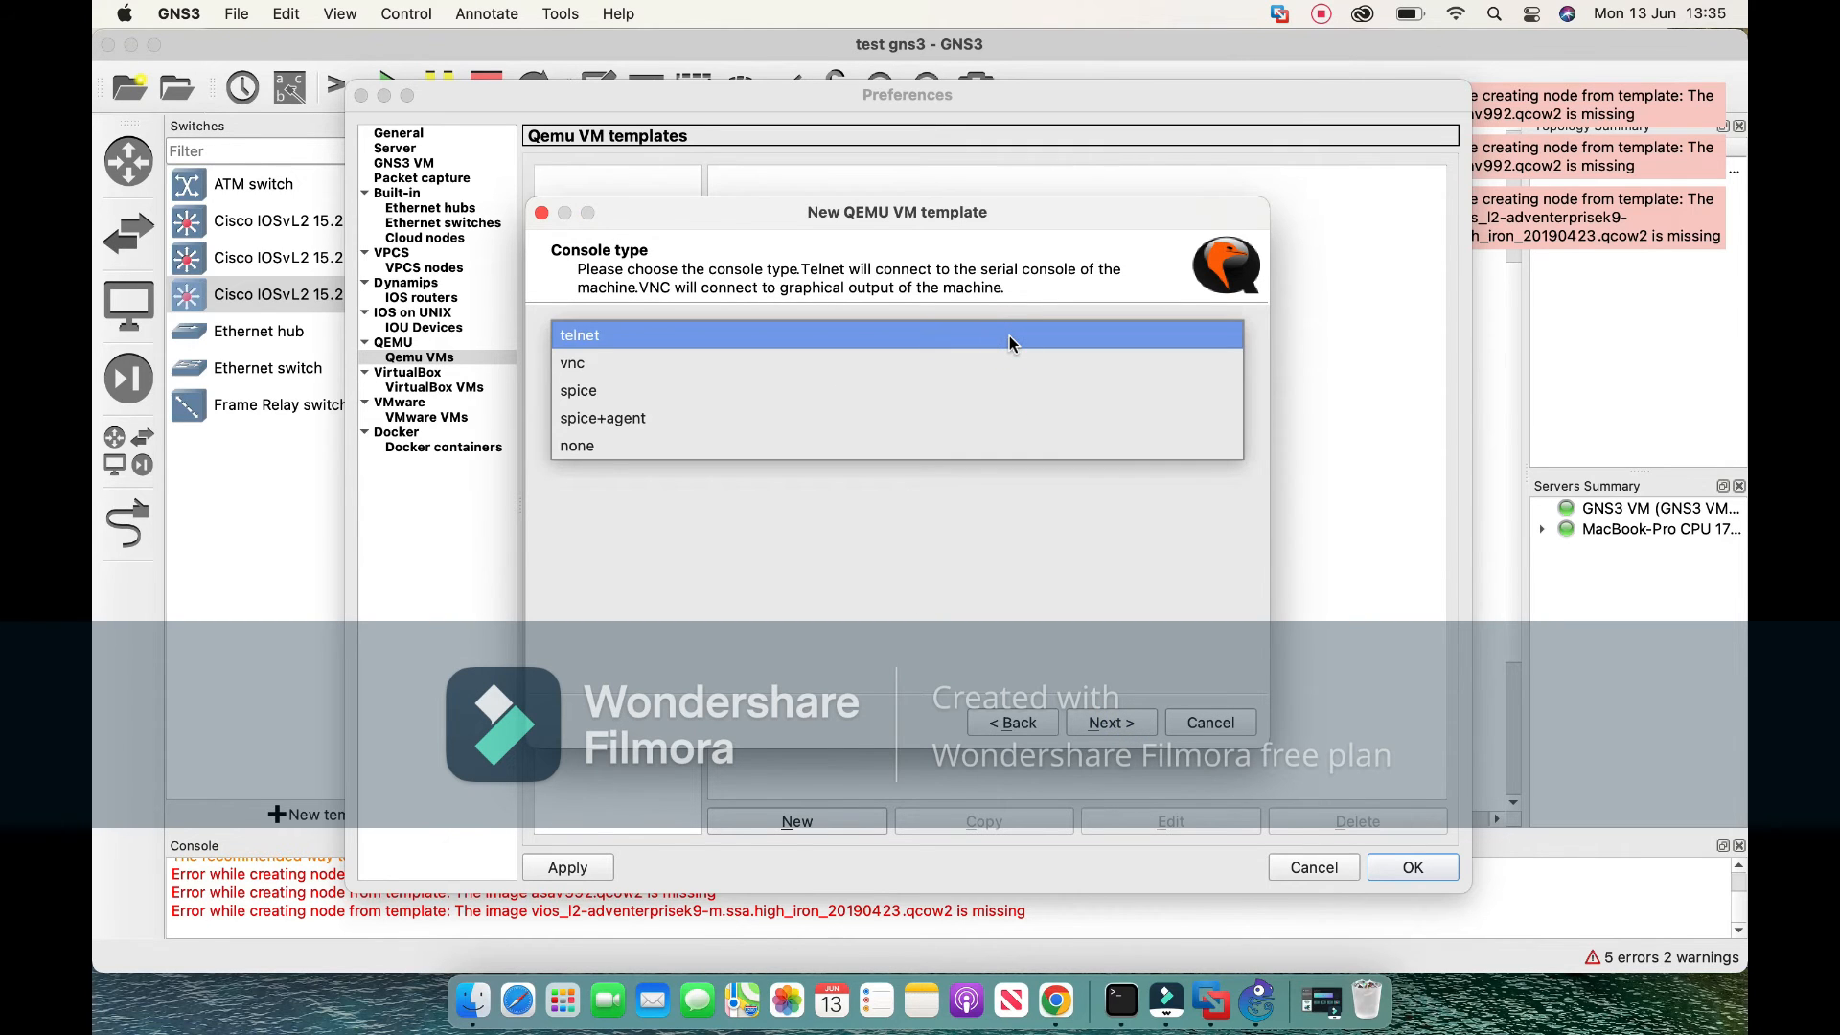
pyautogui.click(1010, 338)
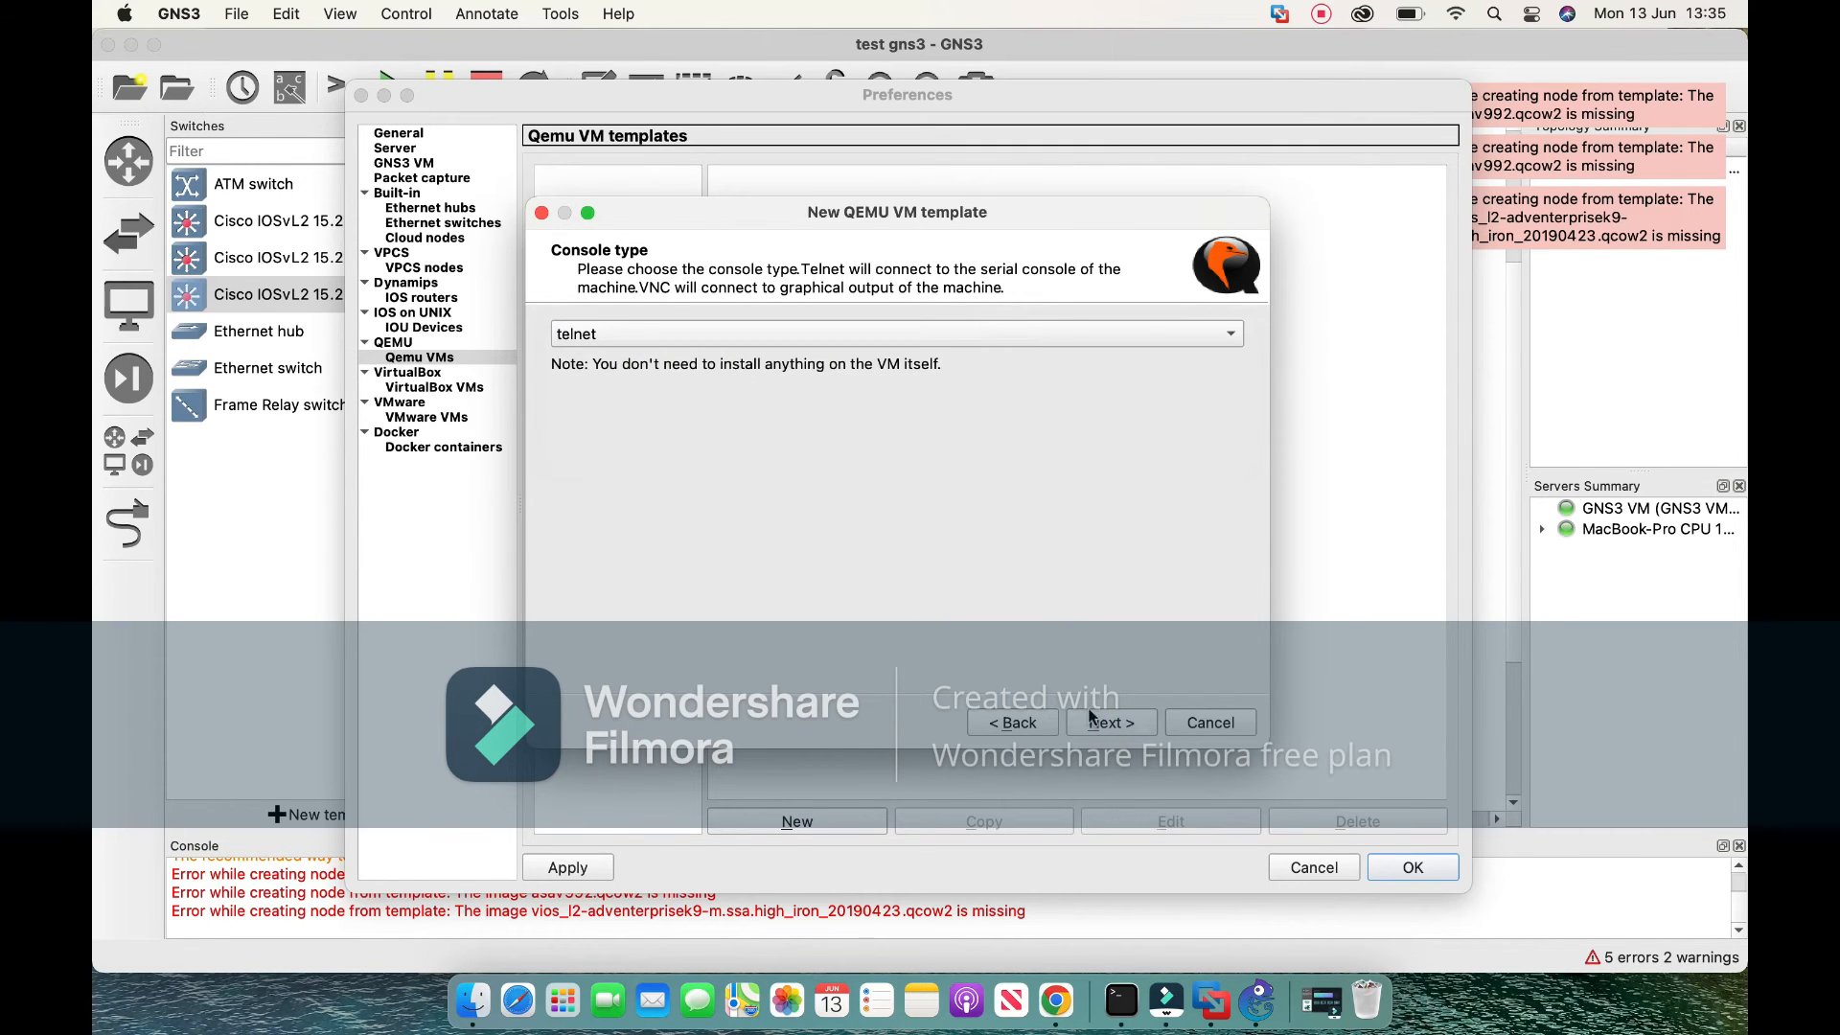
pyautogui.click(926, 343)
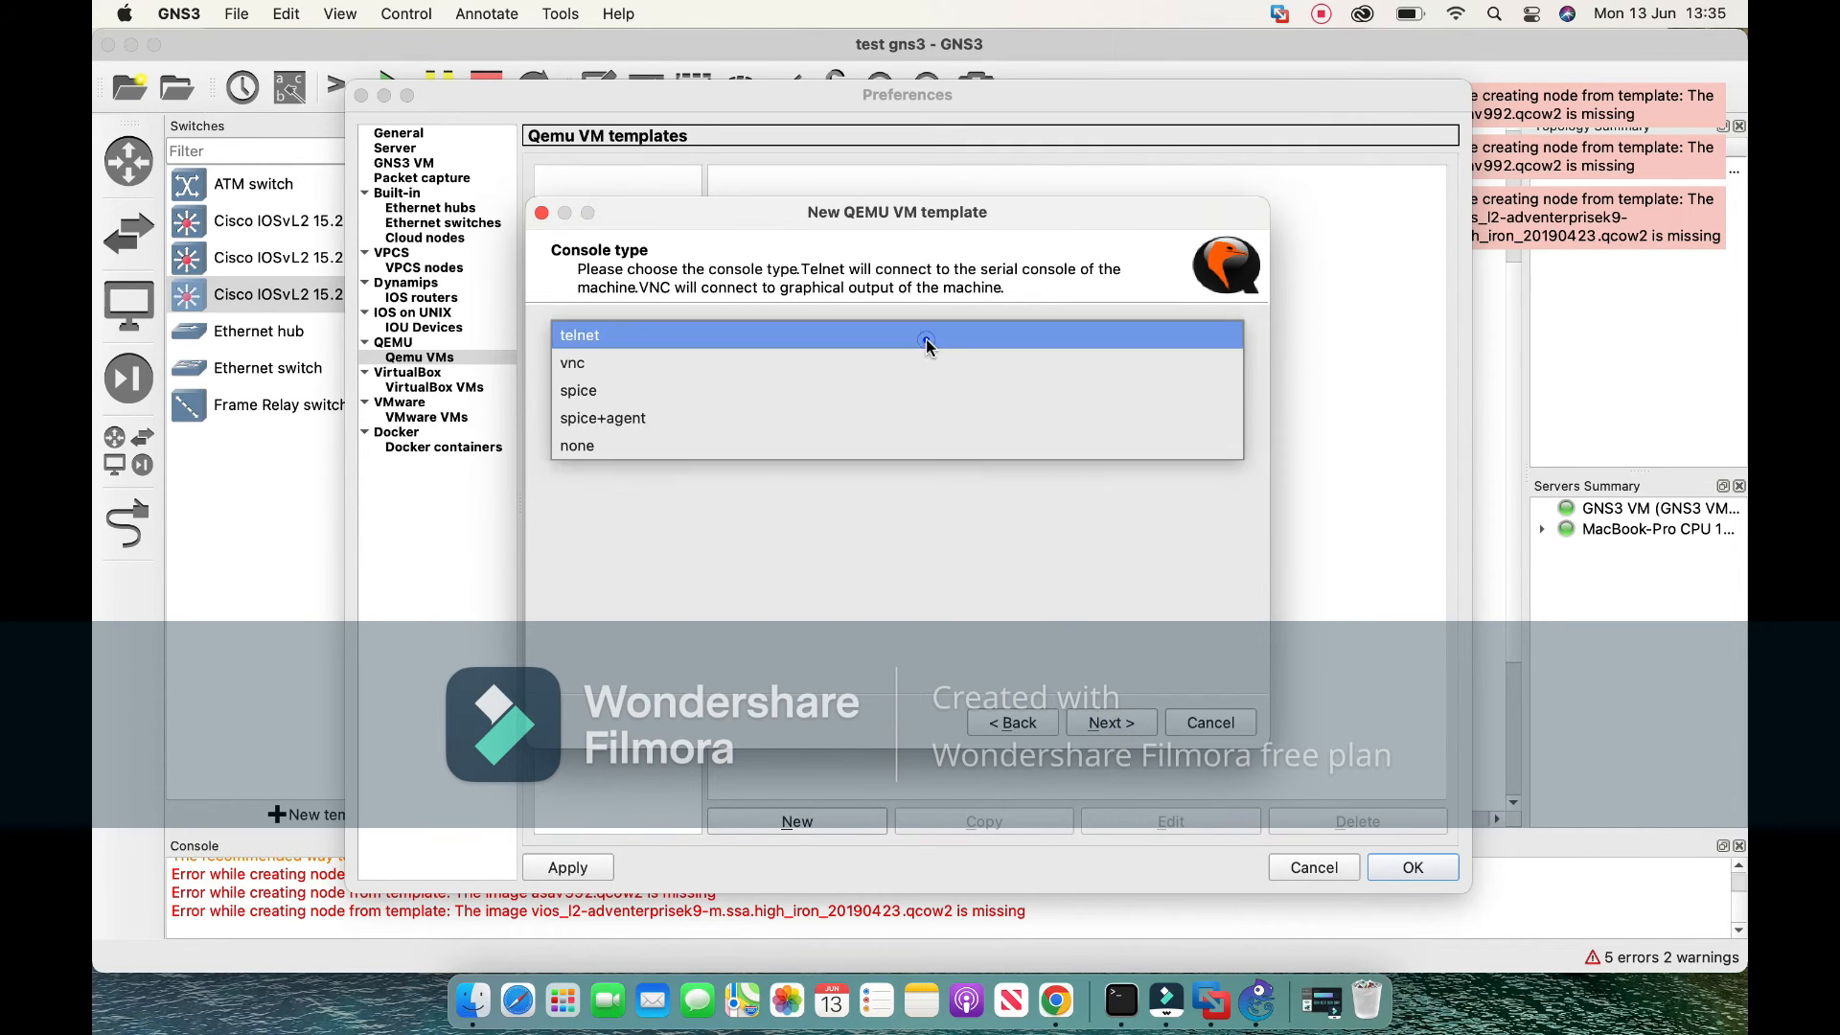
pyautogui.click(838, 628)
pyautogui.click(1114, 723)
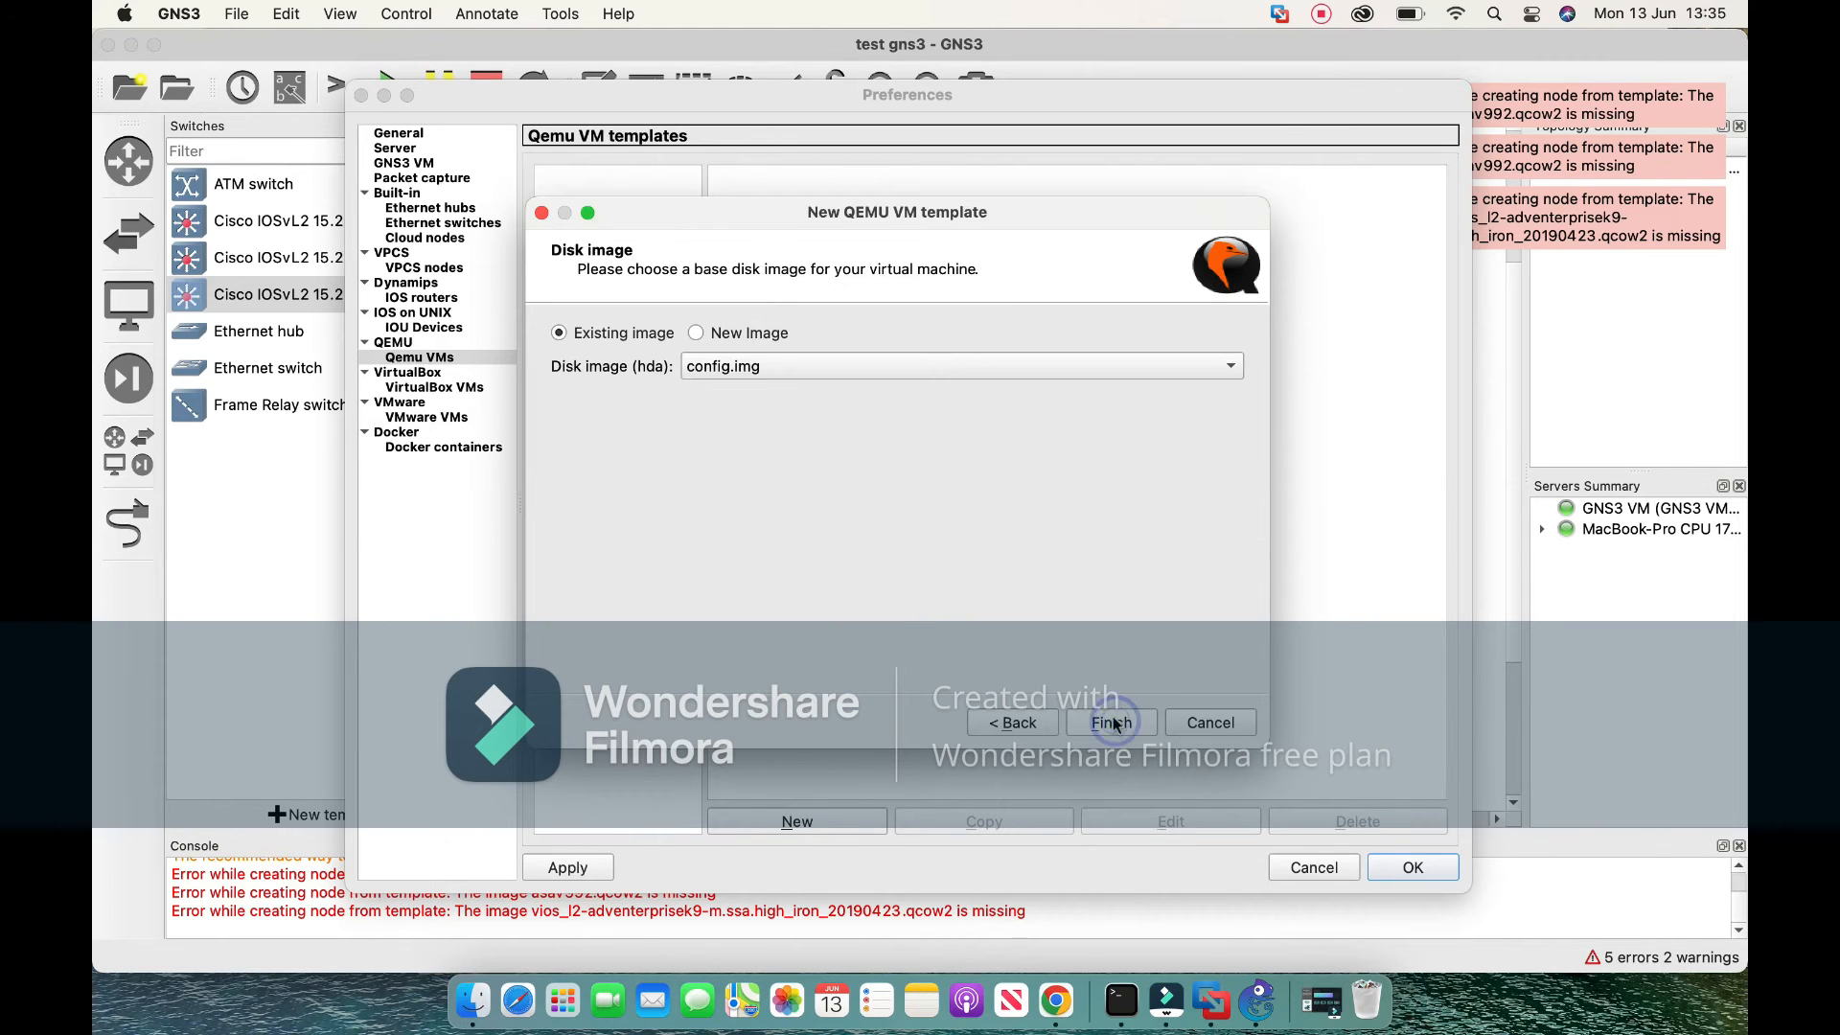
# Use a new disk image for the template, choosing cisco-iosvl2.gns3a from the Gns3 VIOS folder in Downloads.
pyautogui.click(803, 368)
pyautogui.click(803, 366)
pyautogui.click(696, 333)
pyautogui.click(1143, 371)
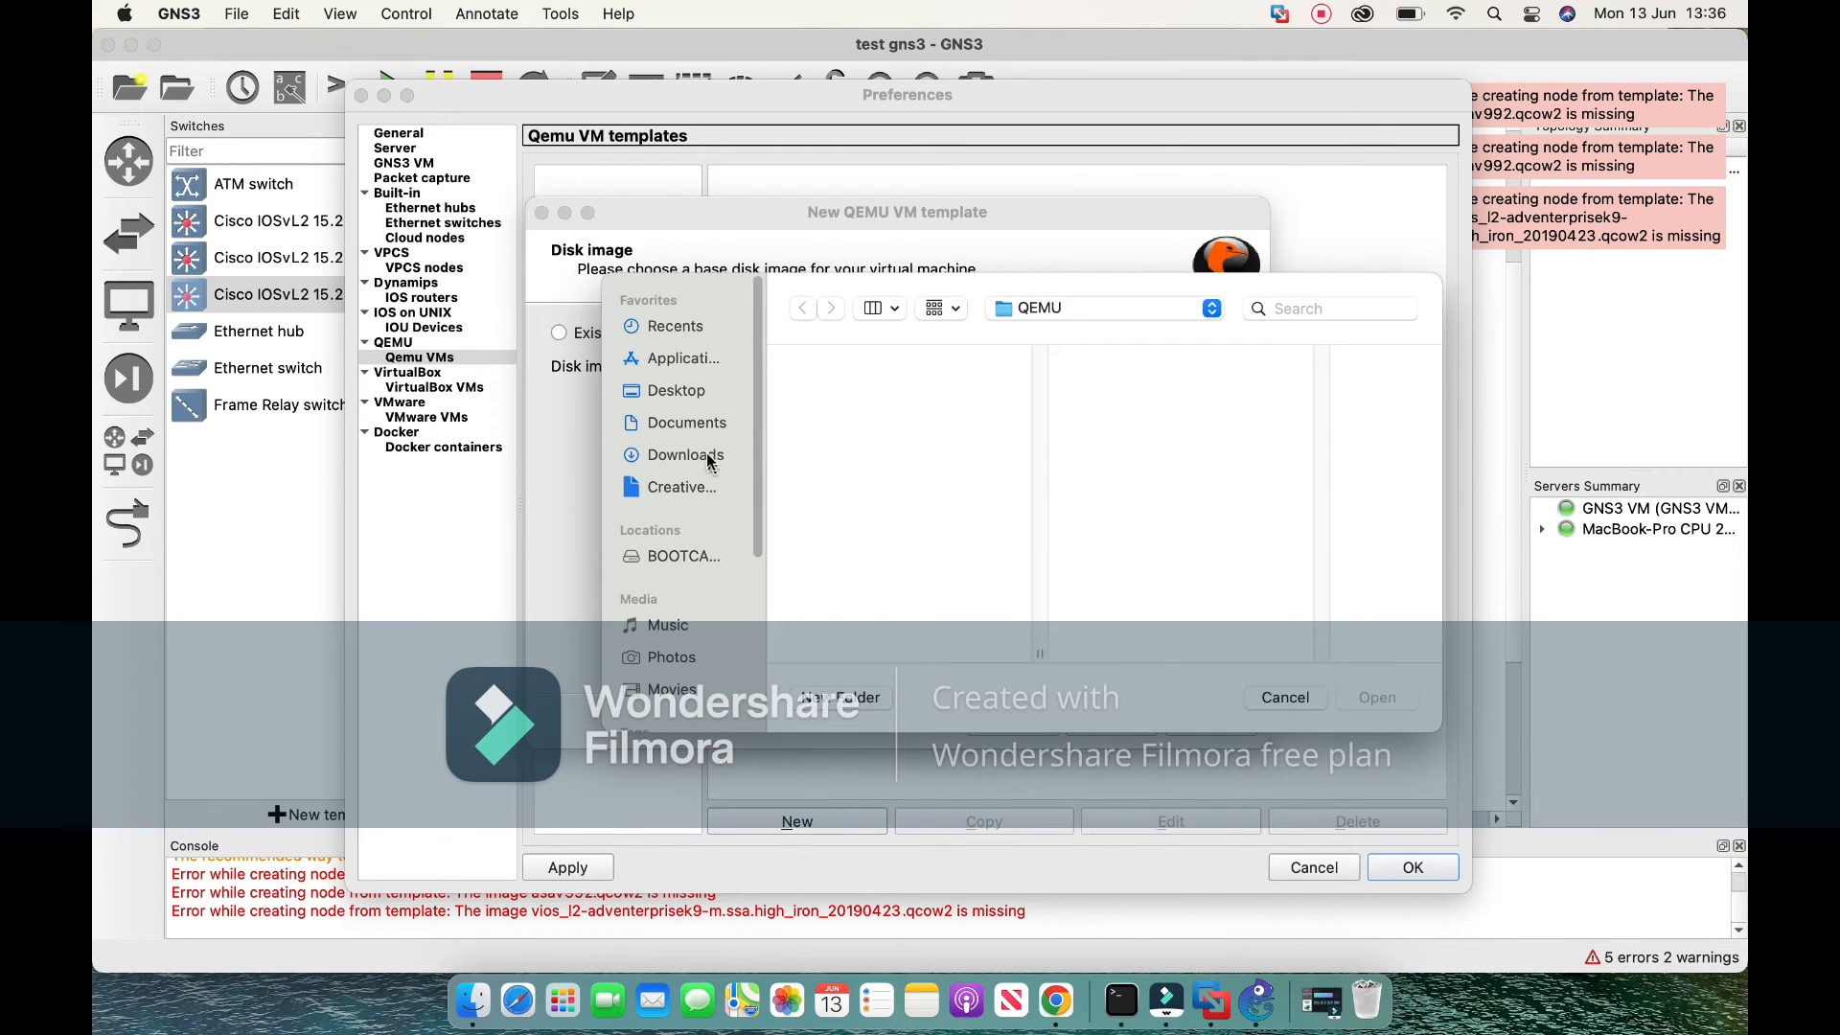
pyautogui.click(709, 458)
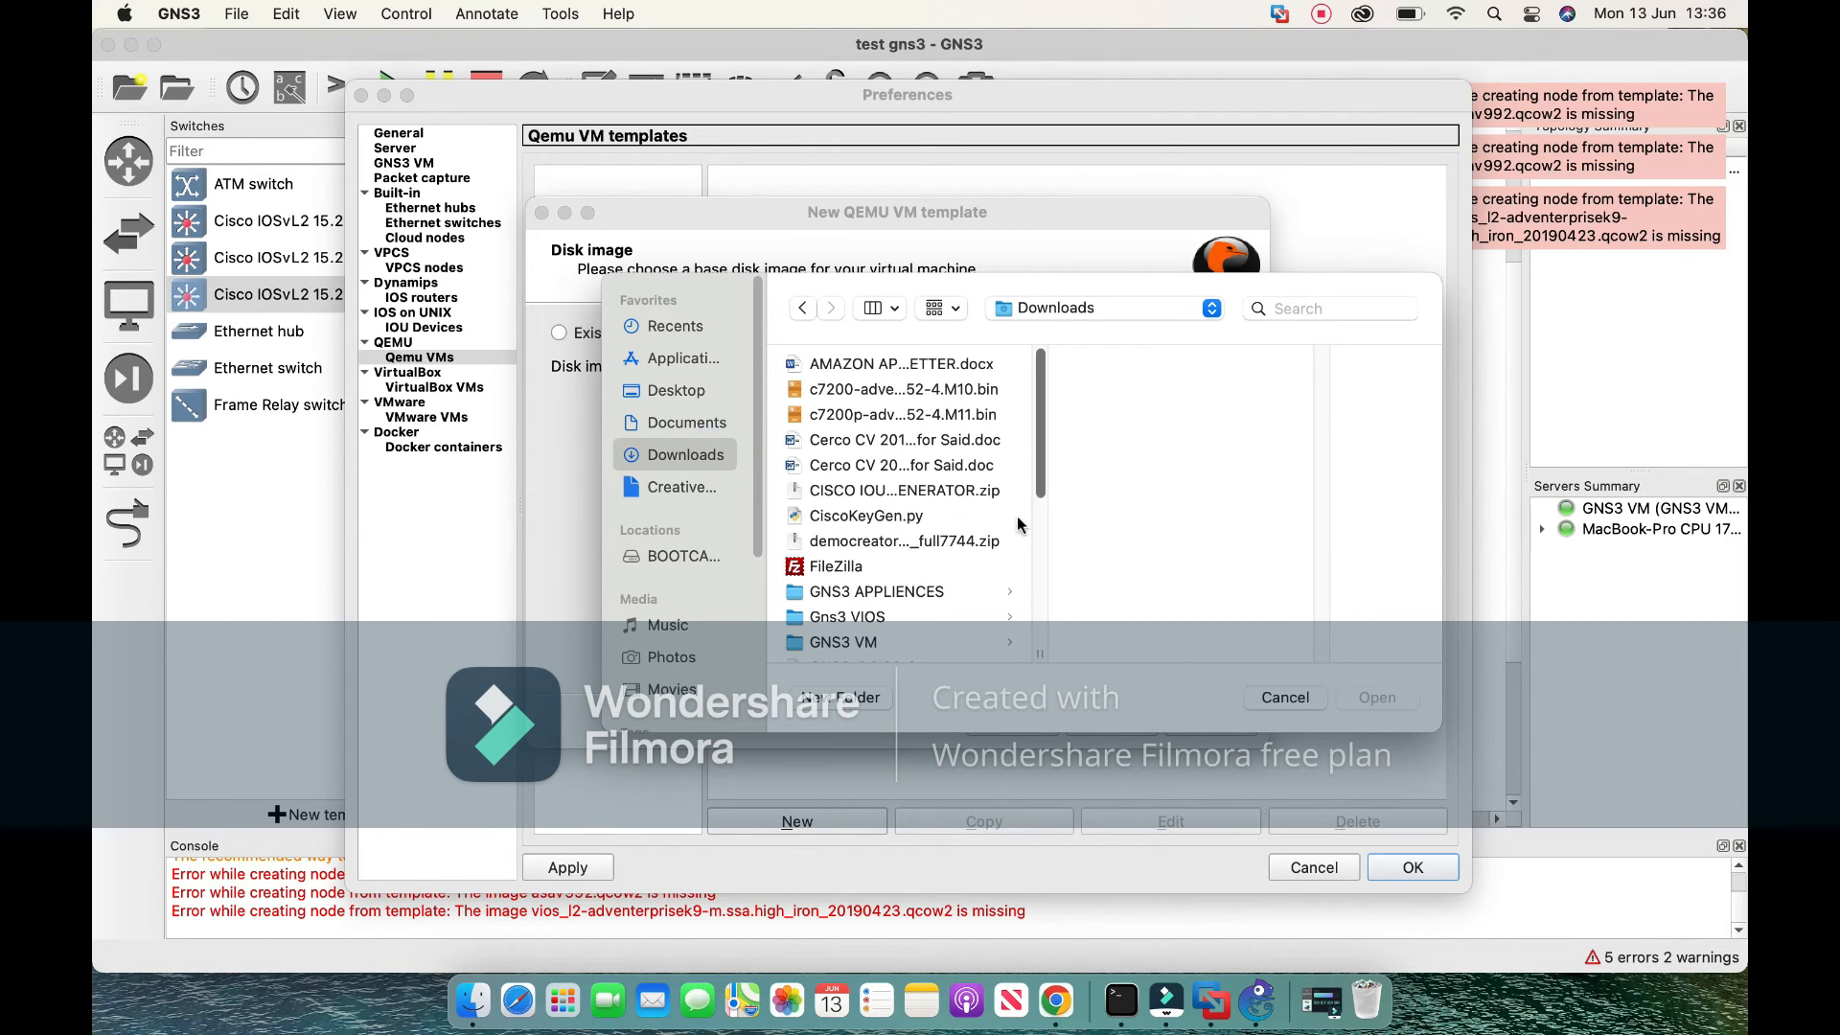
pyautogui.click(859, 619)
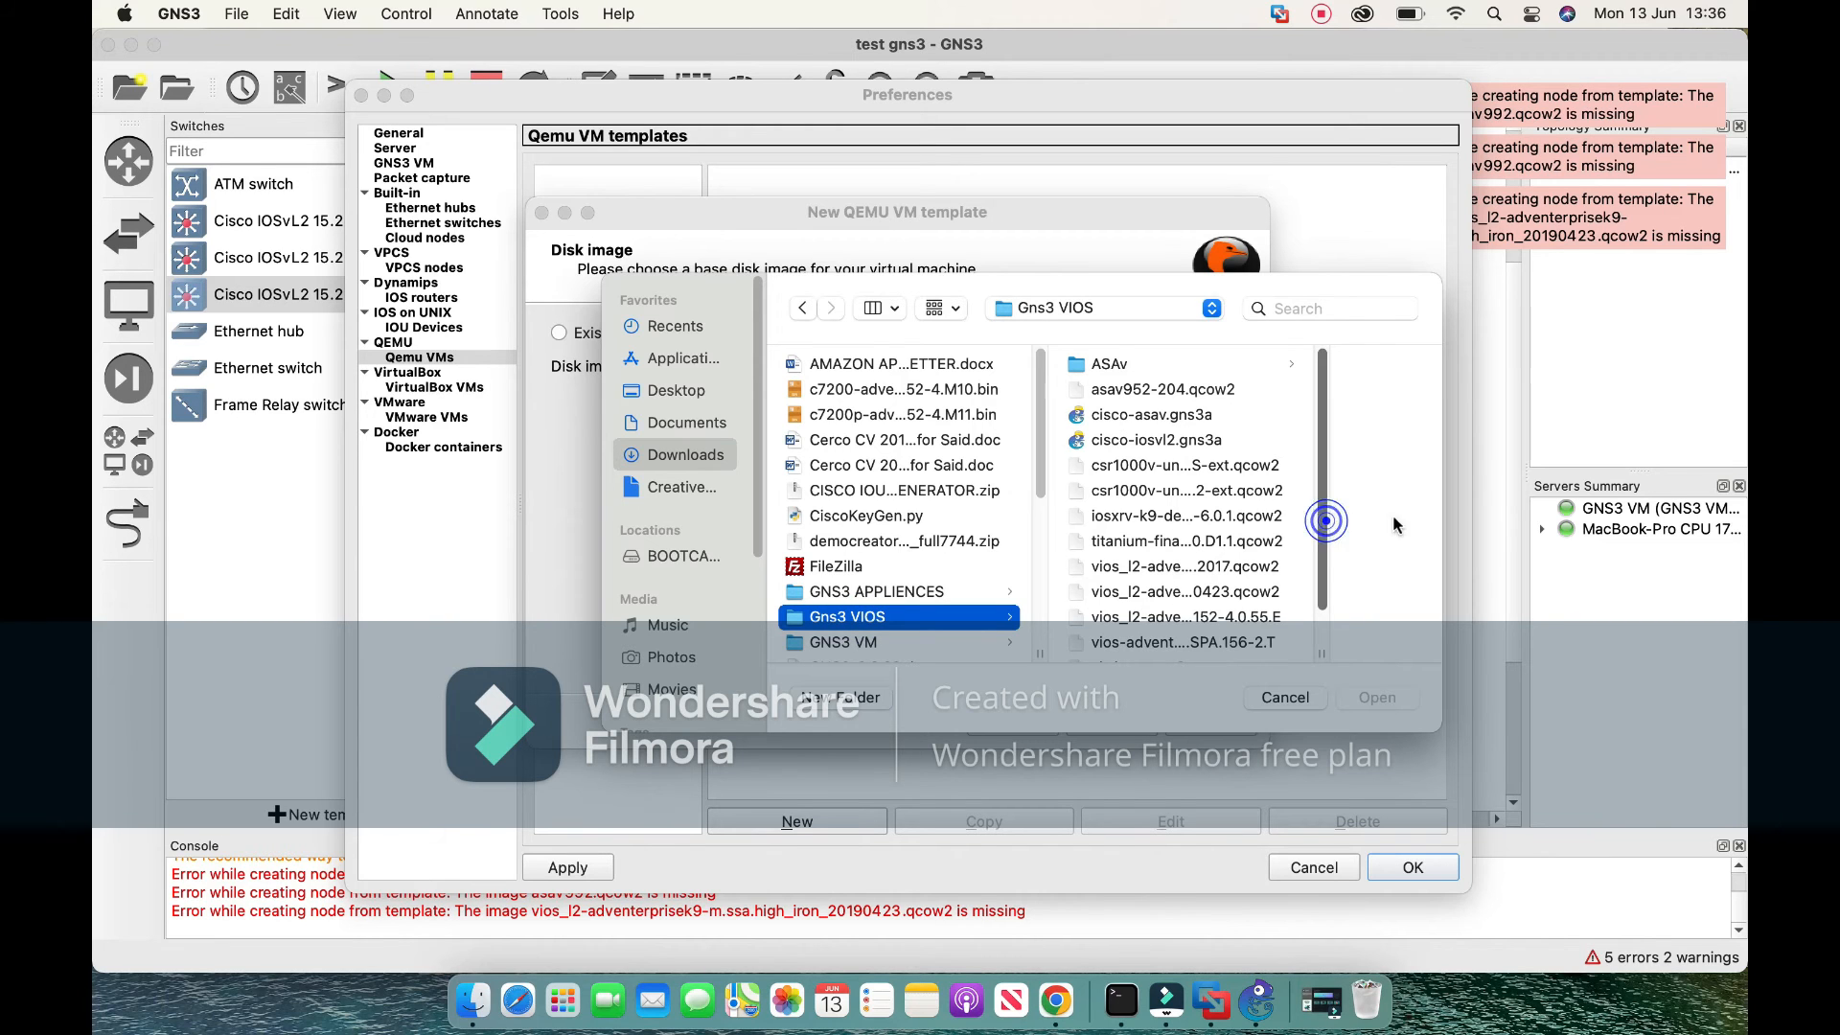
pyautogui.moveTo(1320, 534); pyautogui.dragTo(1321, 561)
pyautogui.scroll(-2, 1321, 561)
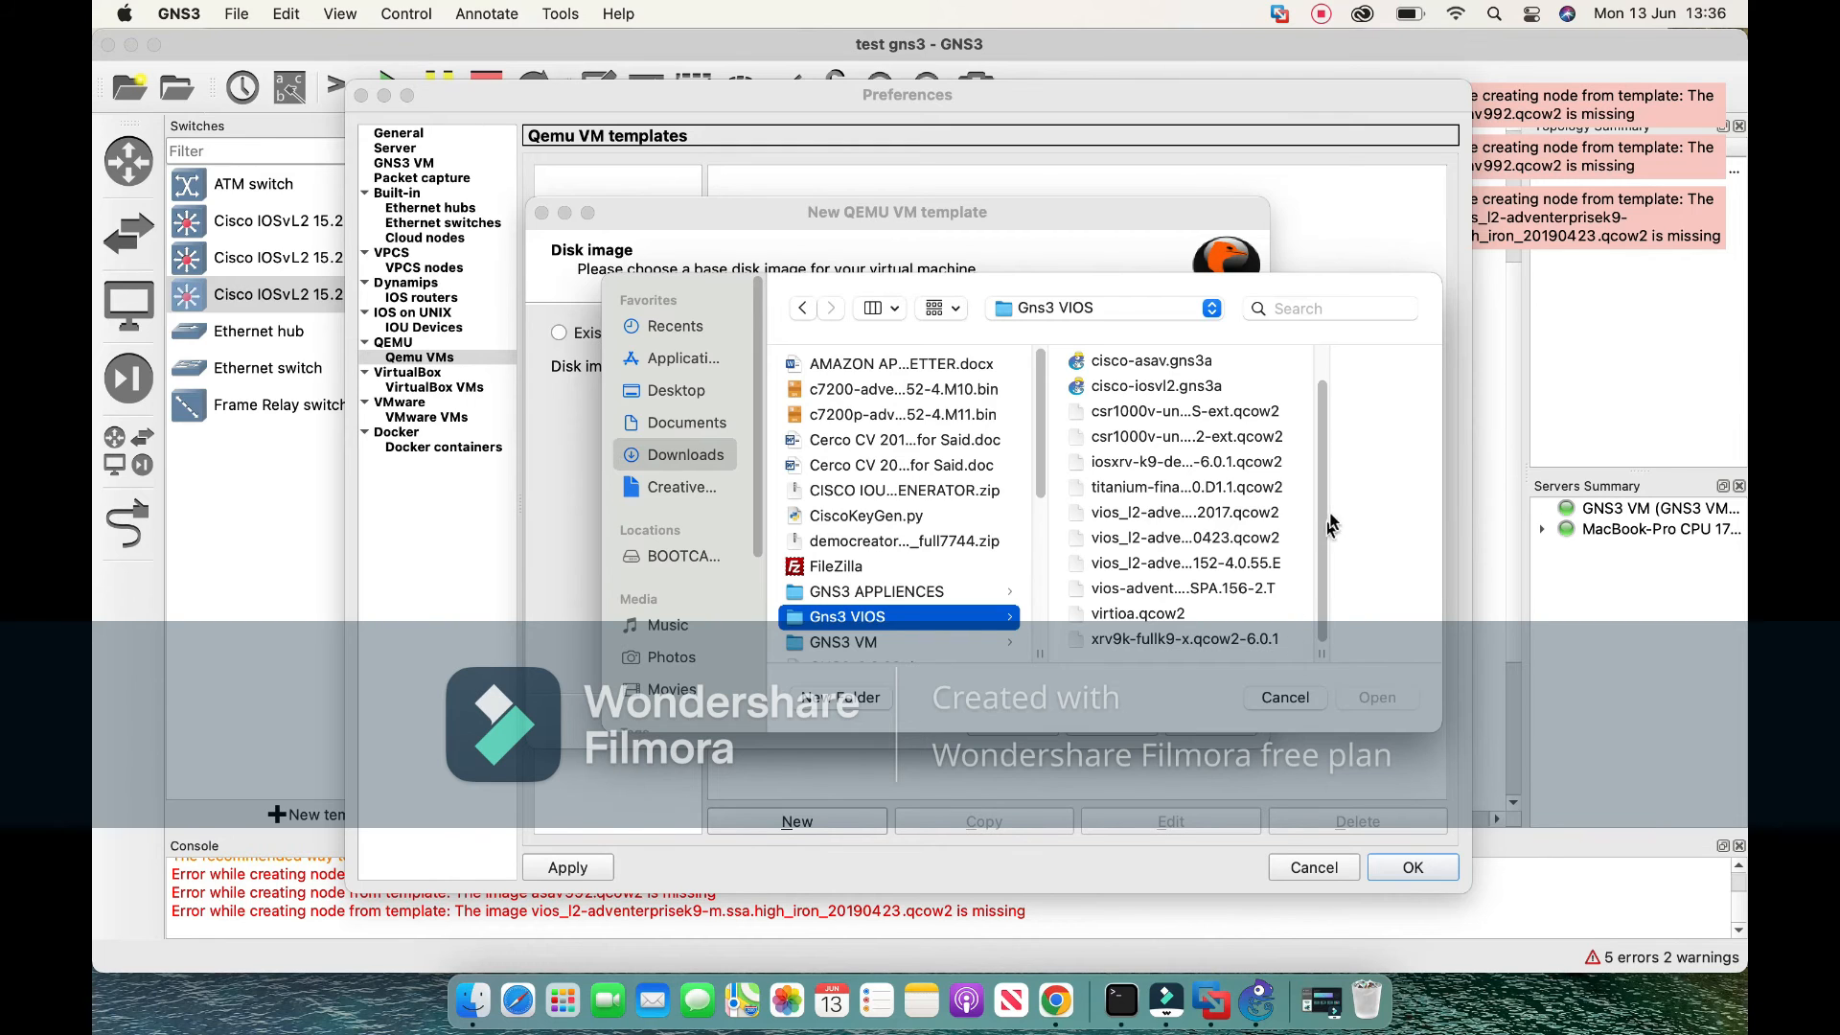
pyautogui.click(1169, 387)
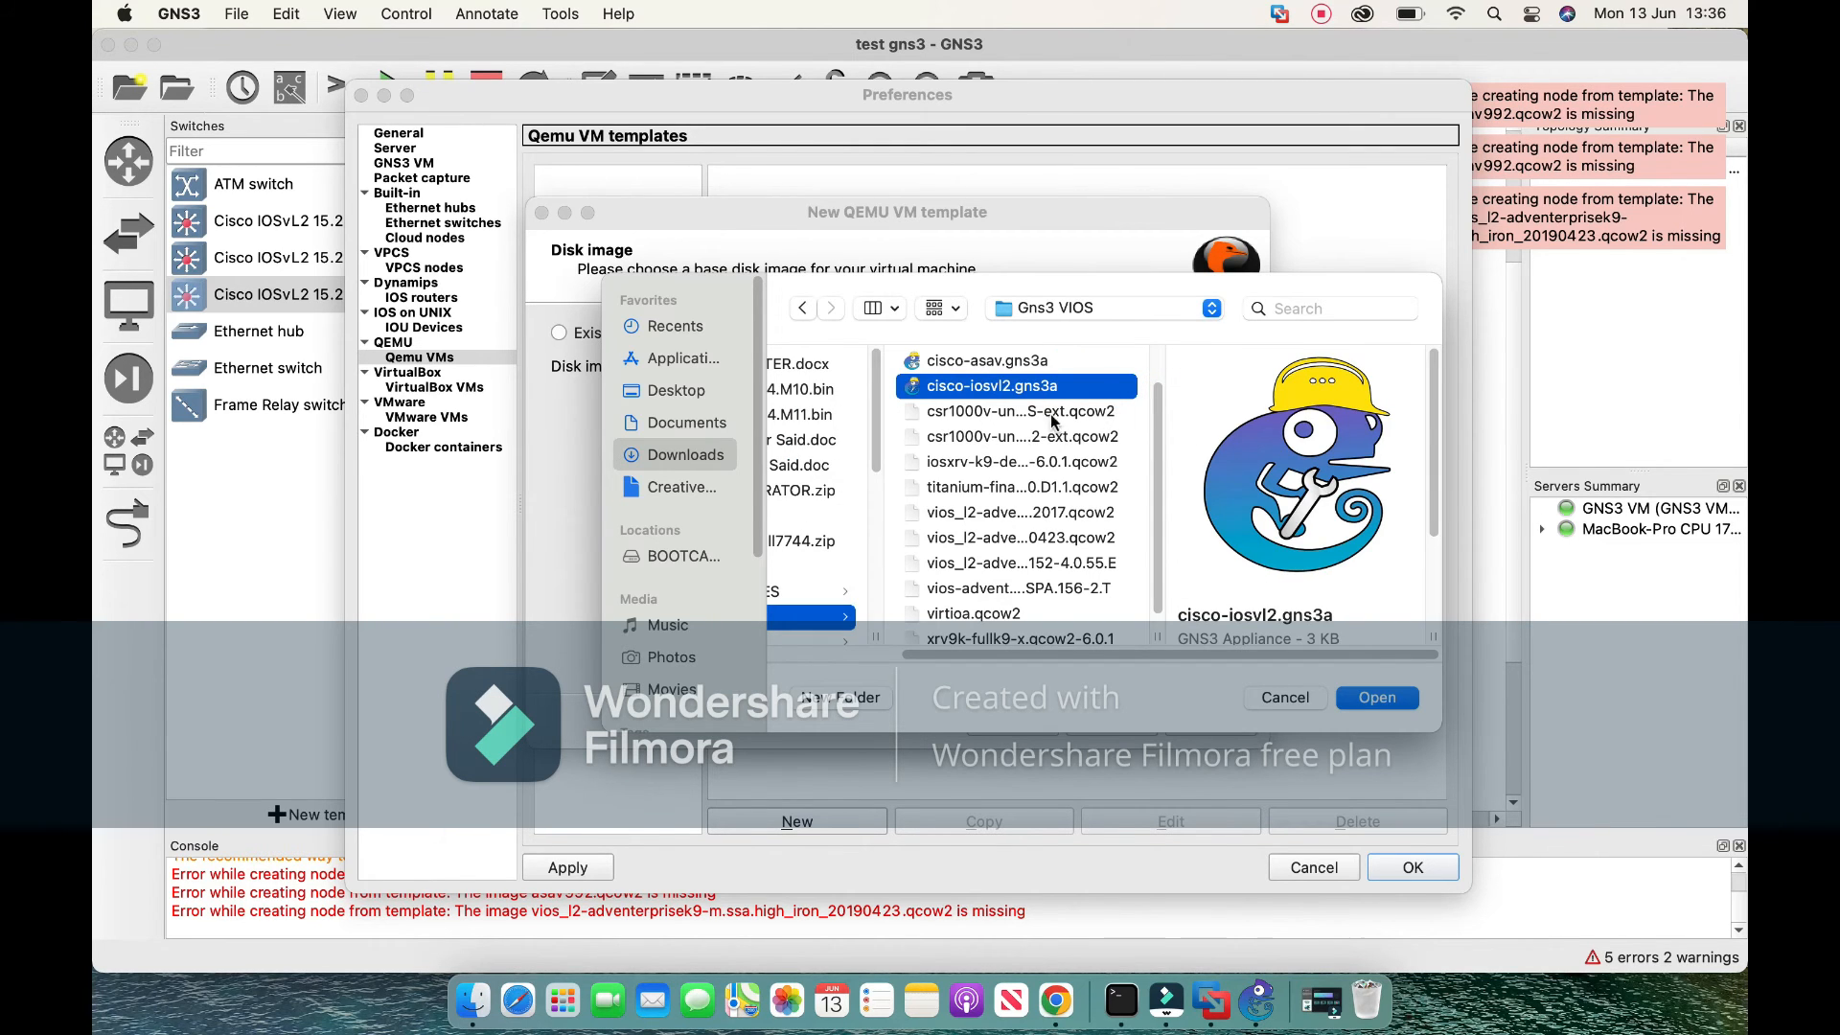
pyautogui.click(1389, 699)
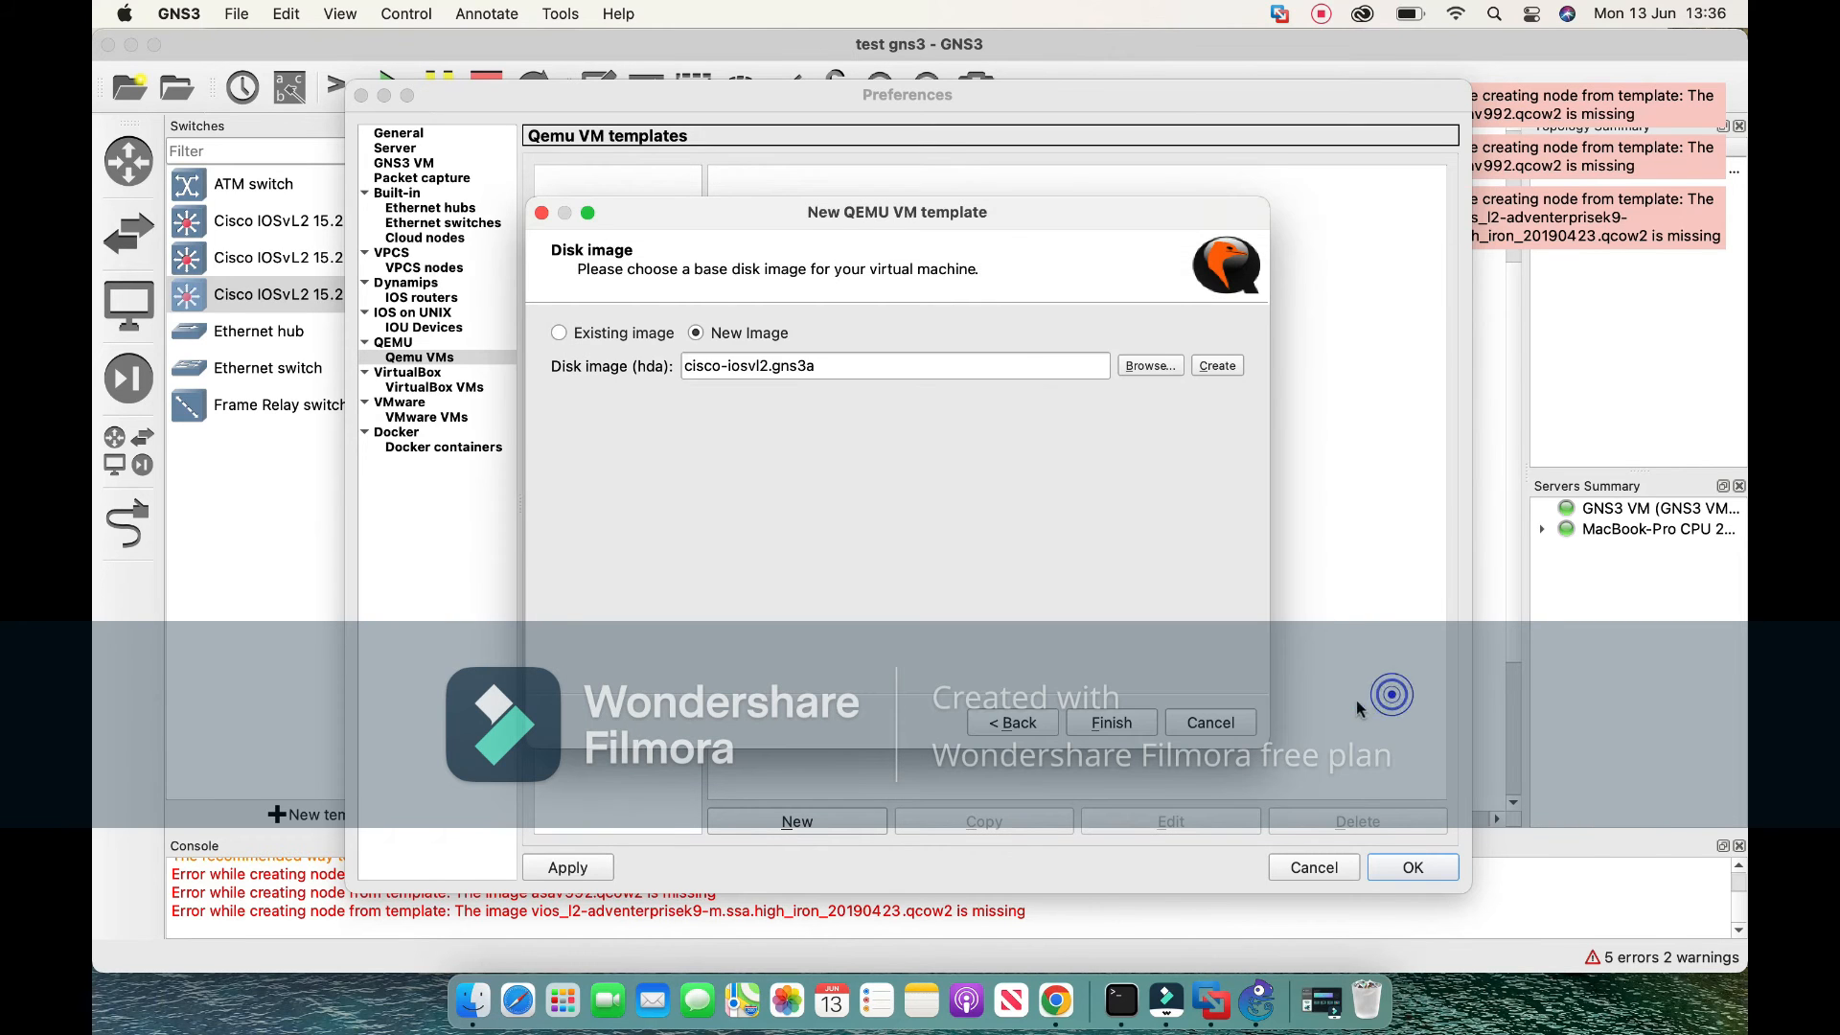
# Finish the L2 template, then delete it and close the preferences without saving the Qemu VM changes.
pyautogui.click(1107, 722)
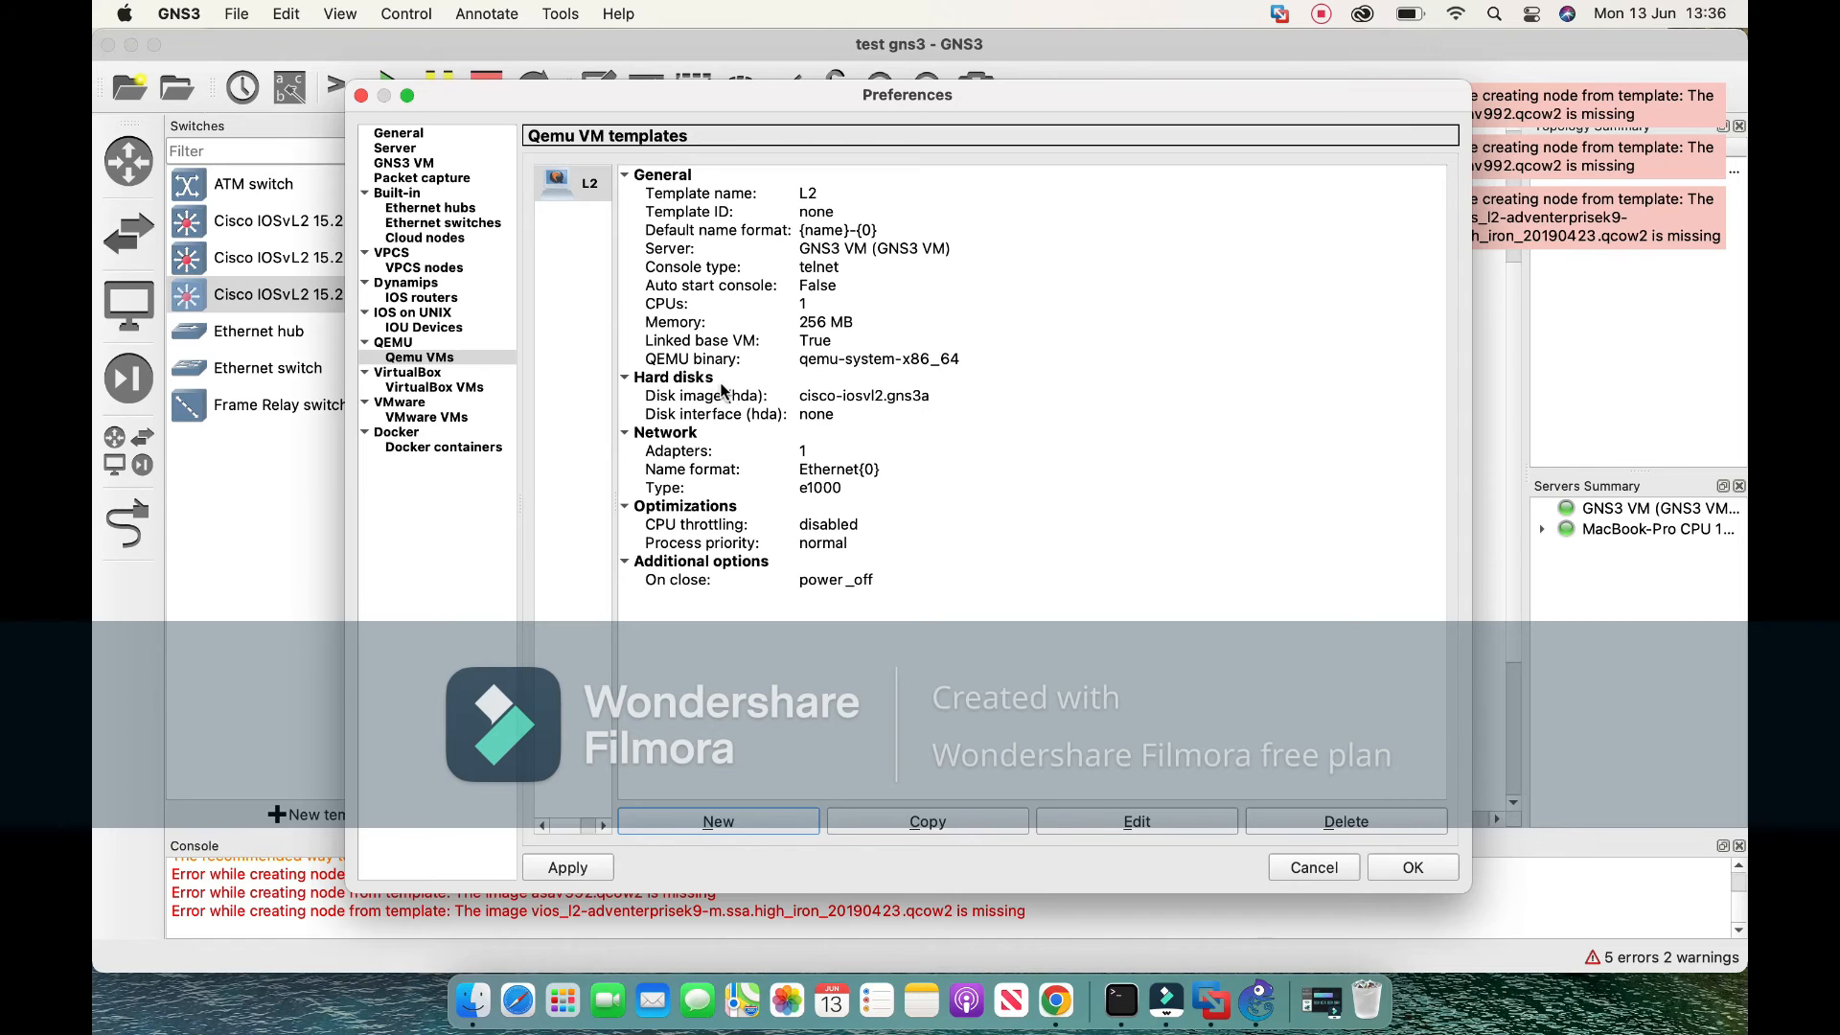
pyautogui.click(1351, 820)
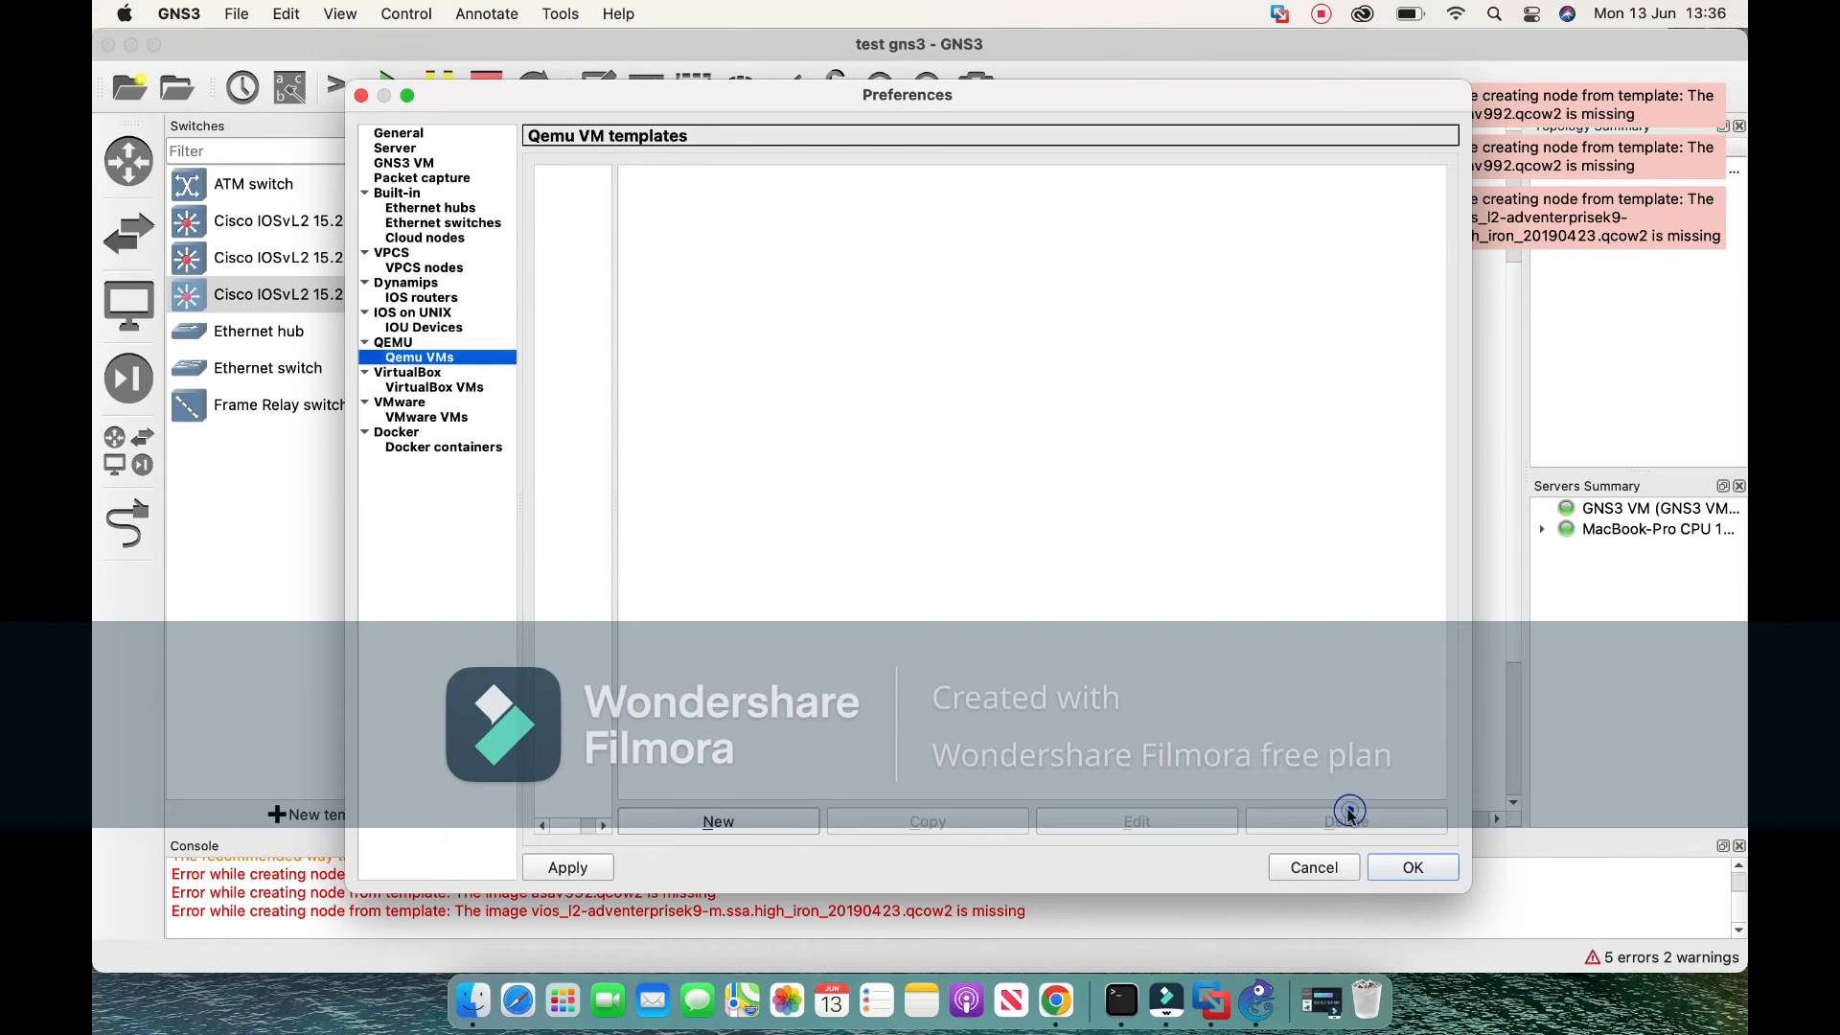
pyautogui.click(362, 96)
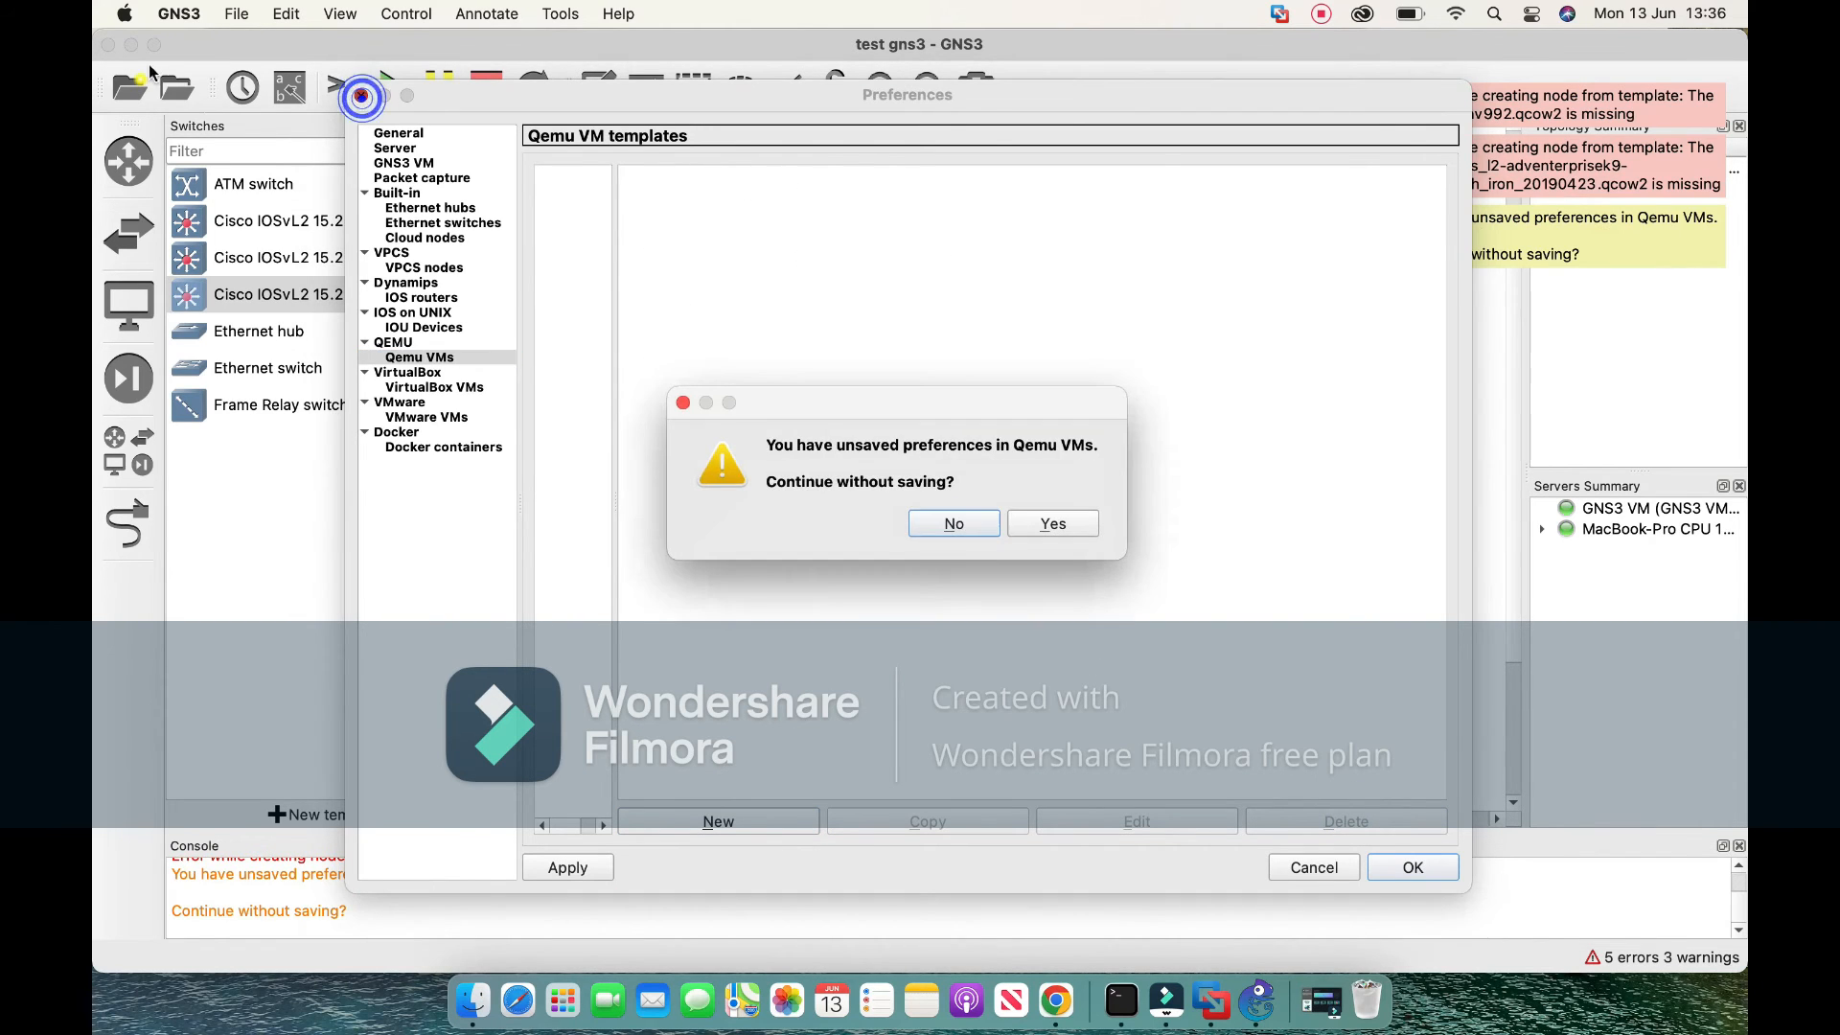
pyautogui.click(1036, 524)
# Reopen the Qemu VM templates in the preferences and delete the Cisco IOSvL2 15.2(6.0.81)E template.
pyautogui.click(179, 13)
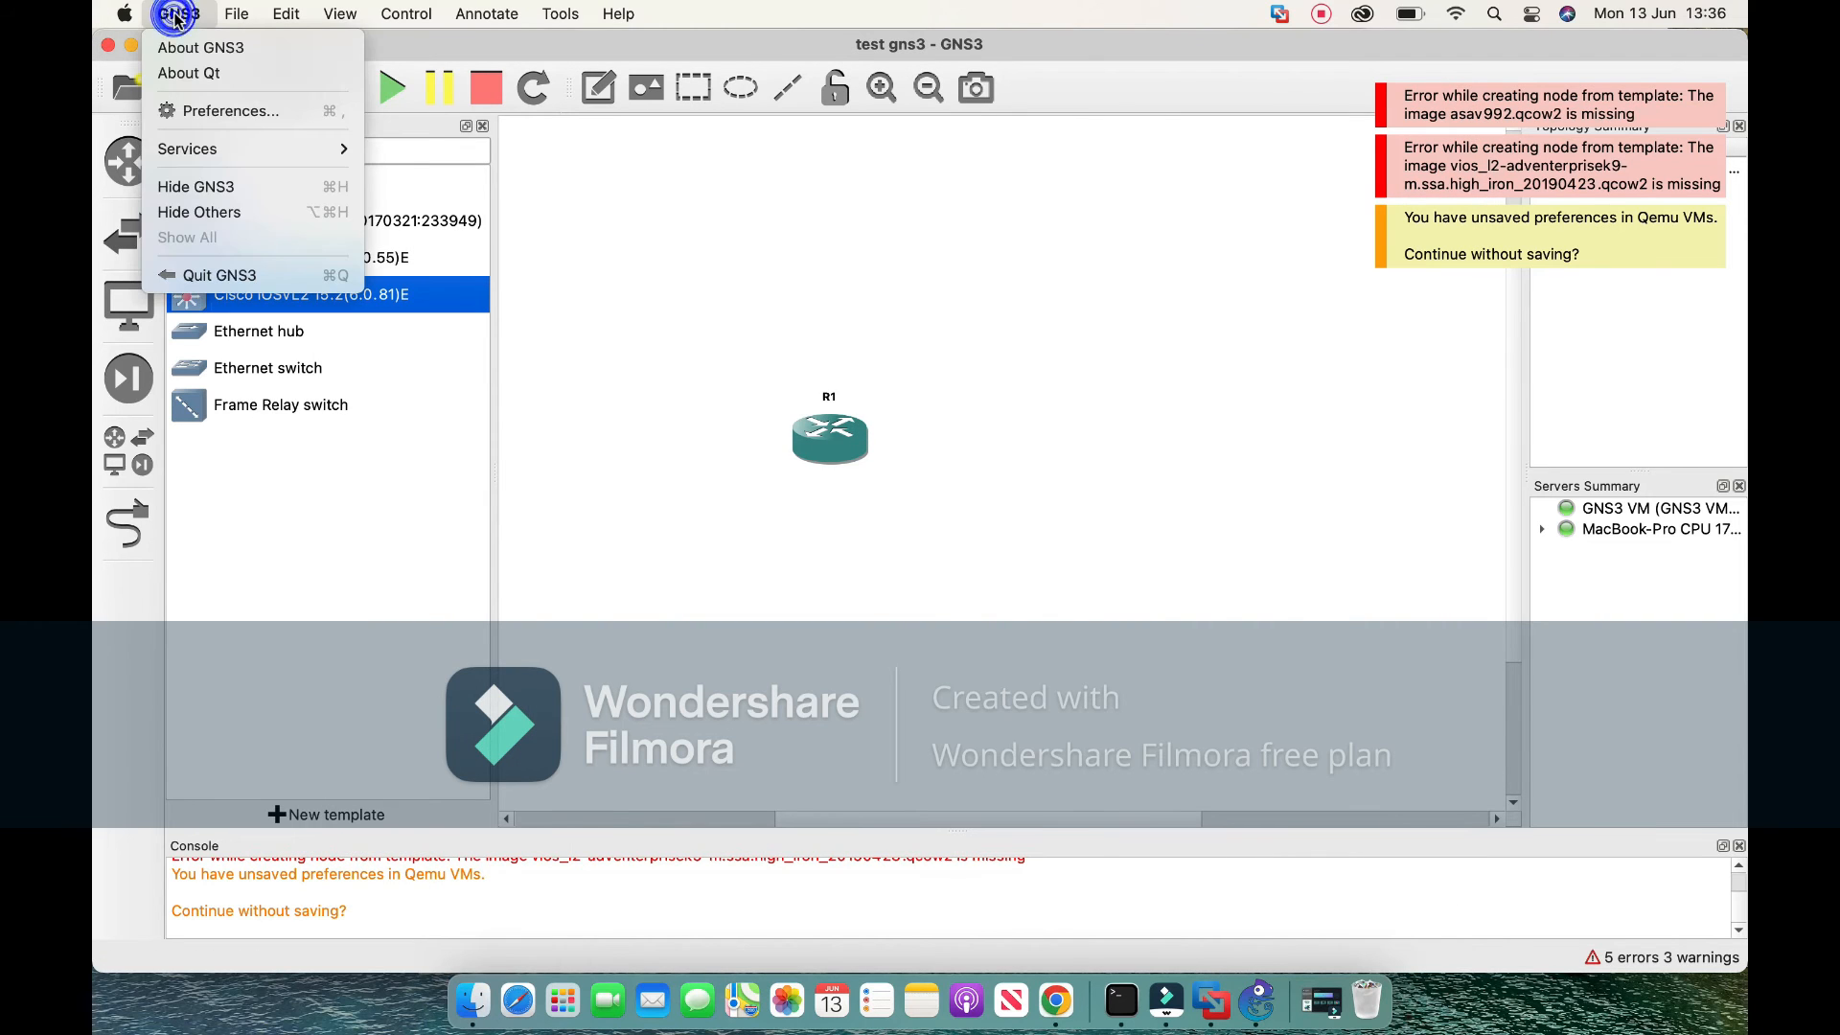
pyautogui.moveTo(237, 14)
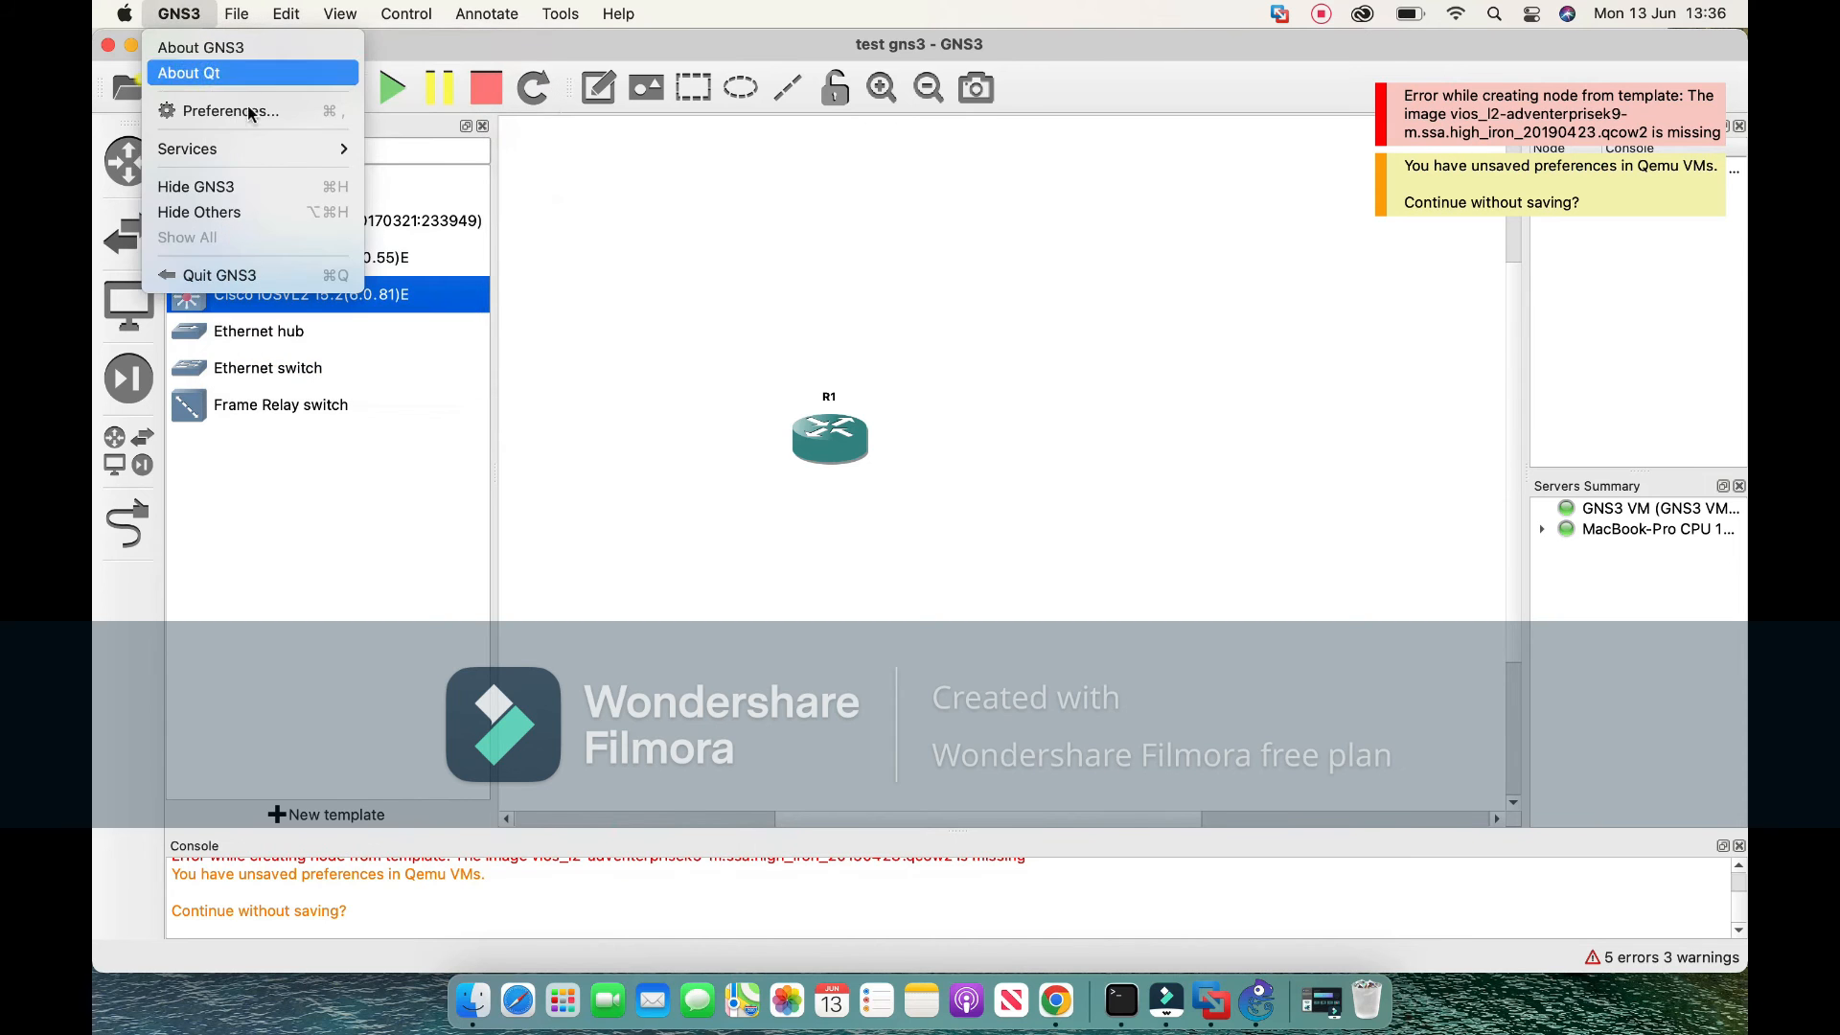
pyautogui.click(240, 111)
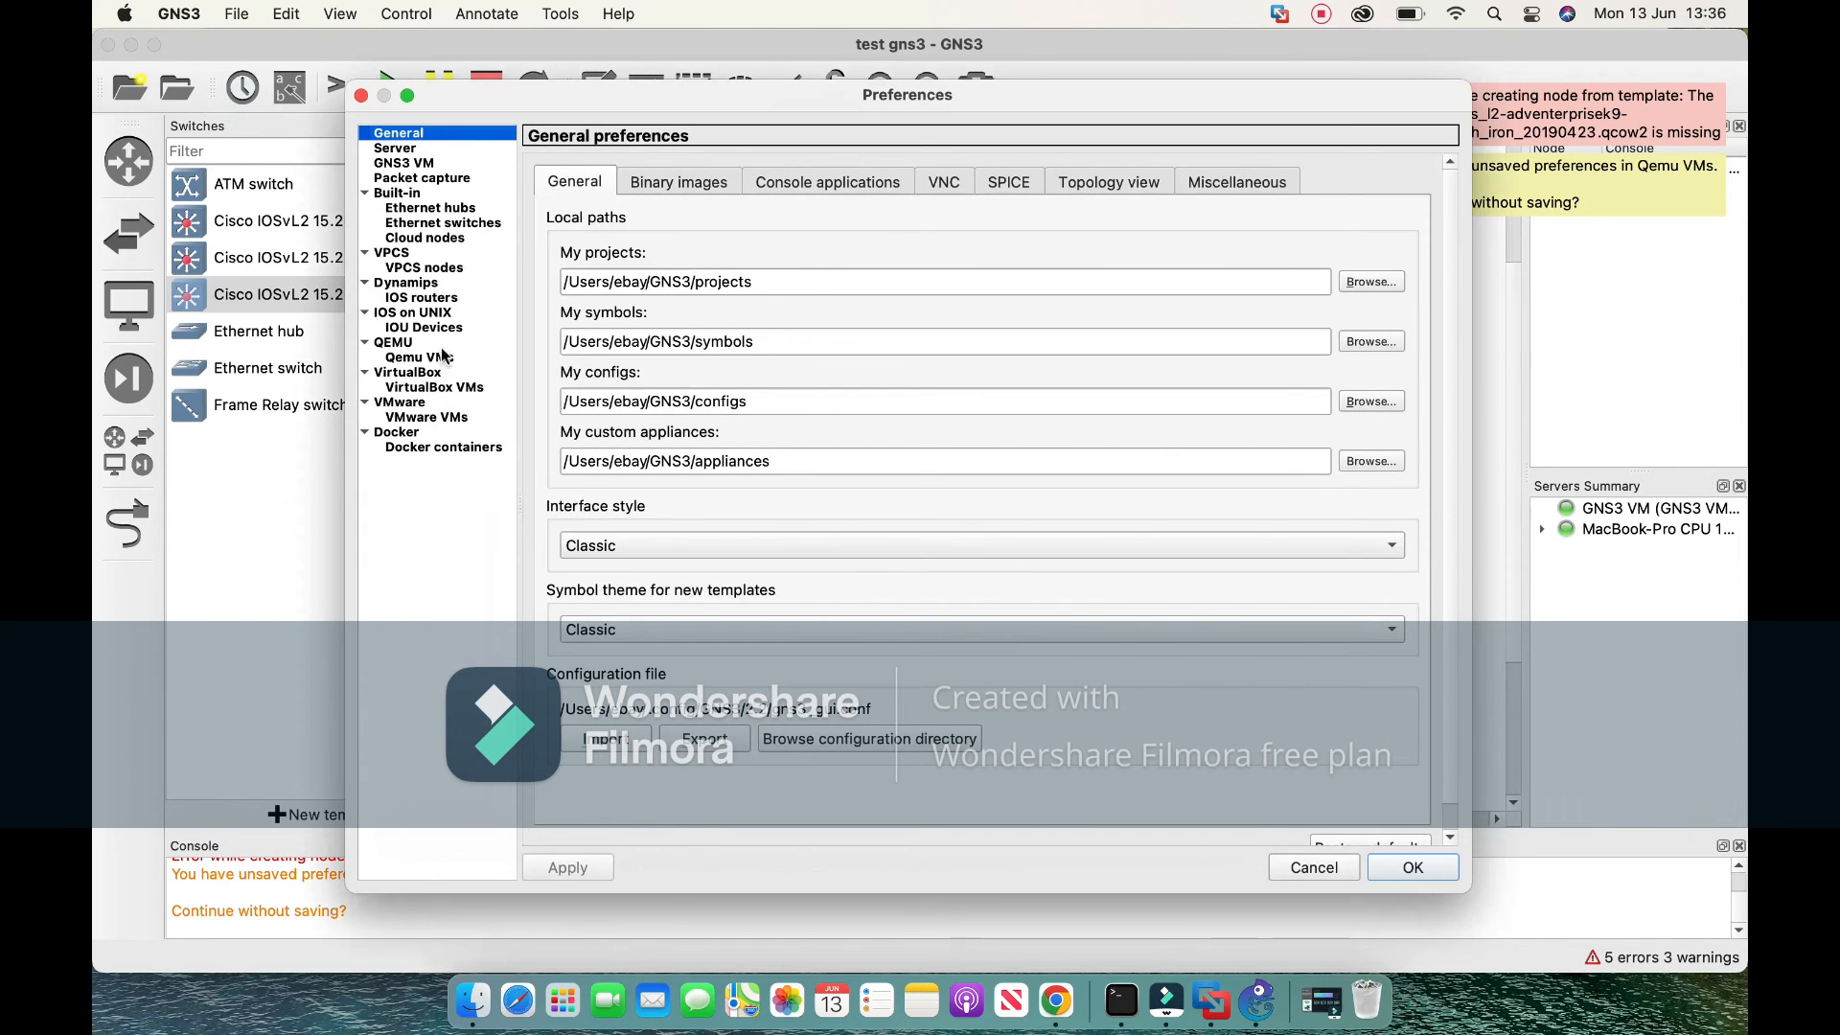
pyautogui.click(421, 357)
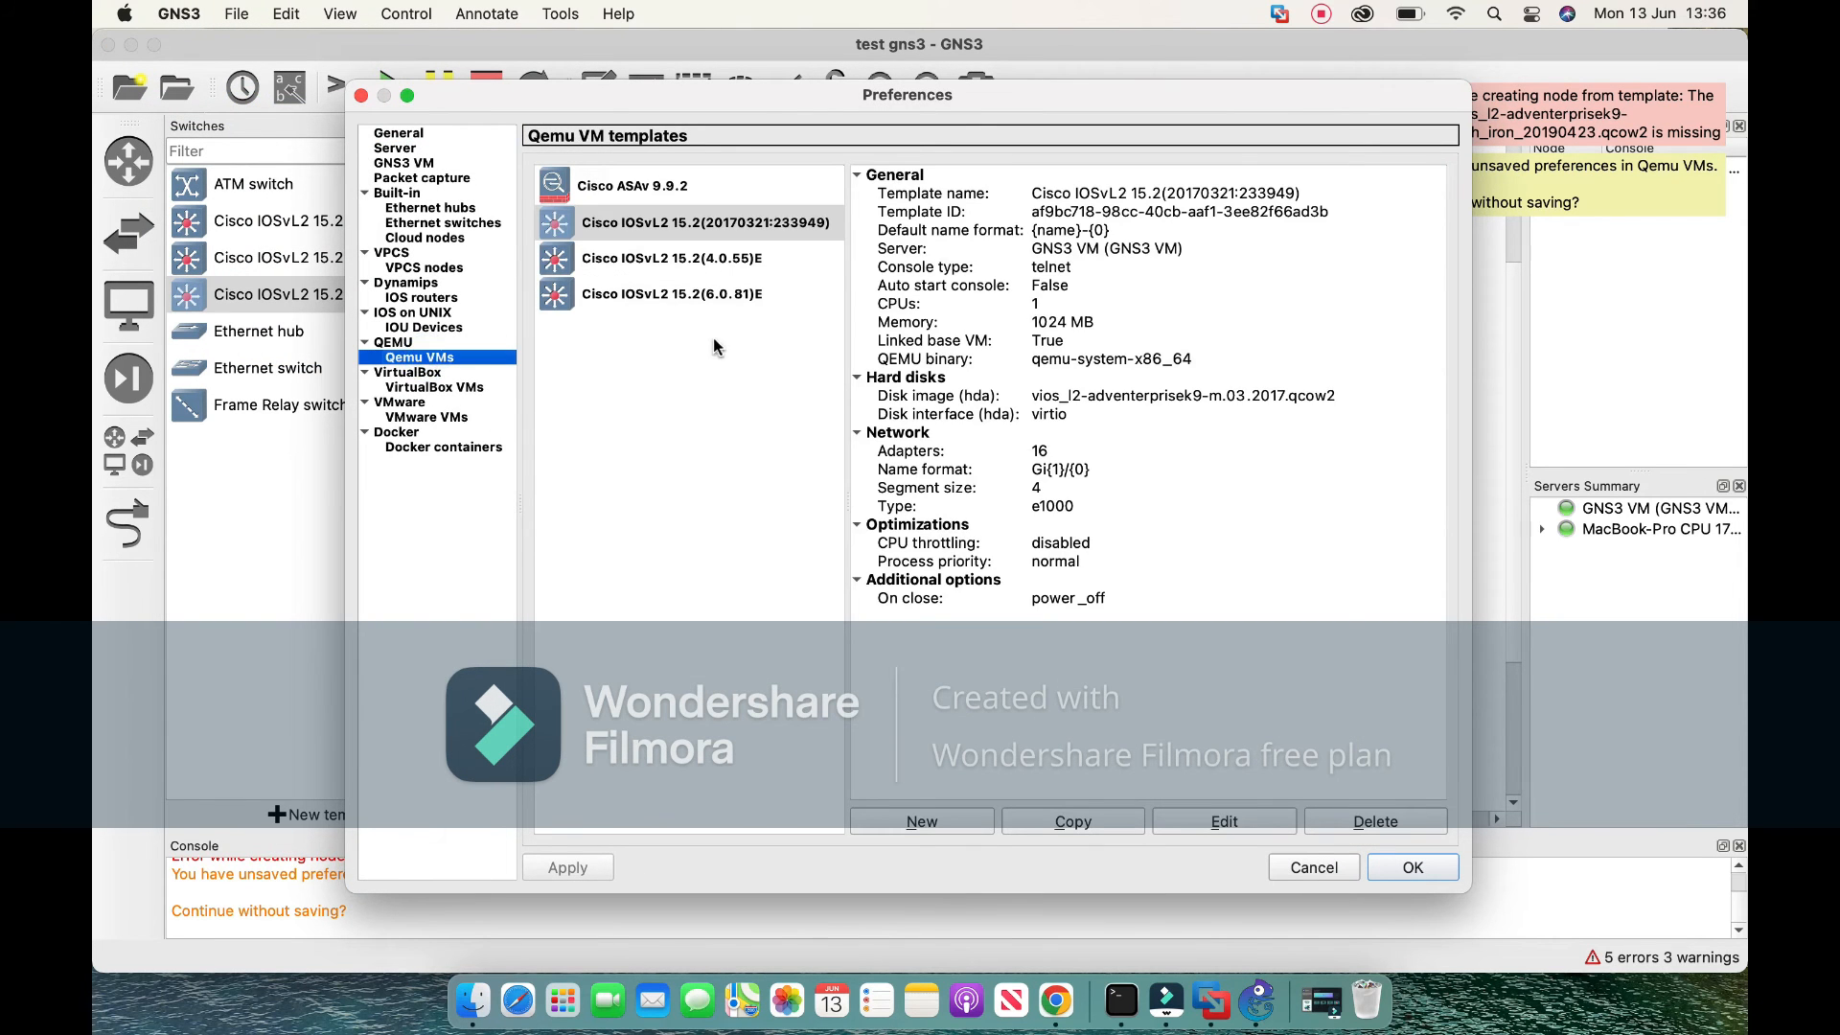
pyautogui.click(970, 360)
pyautogui.click(747, 439)
pyautogui.click(746, 439)
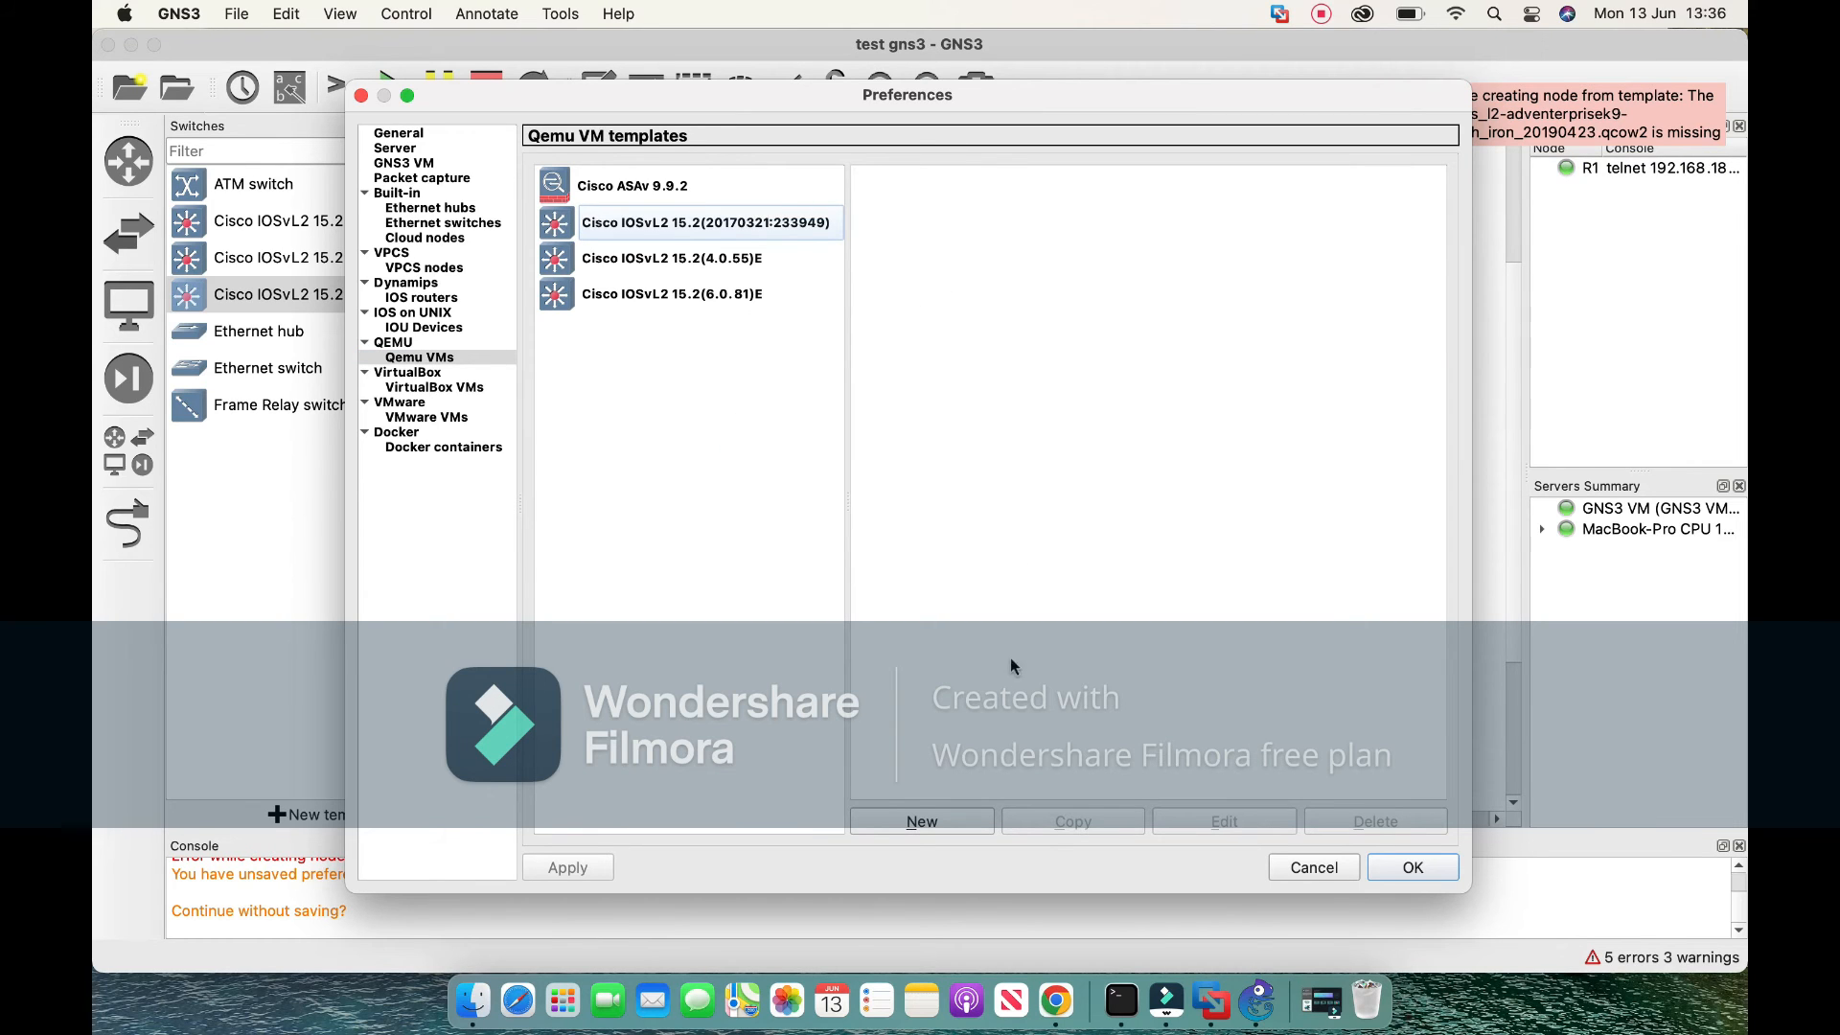
pyautogui.click(740, 299)
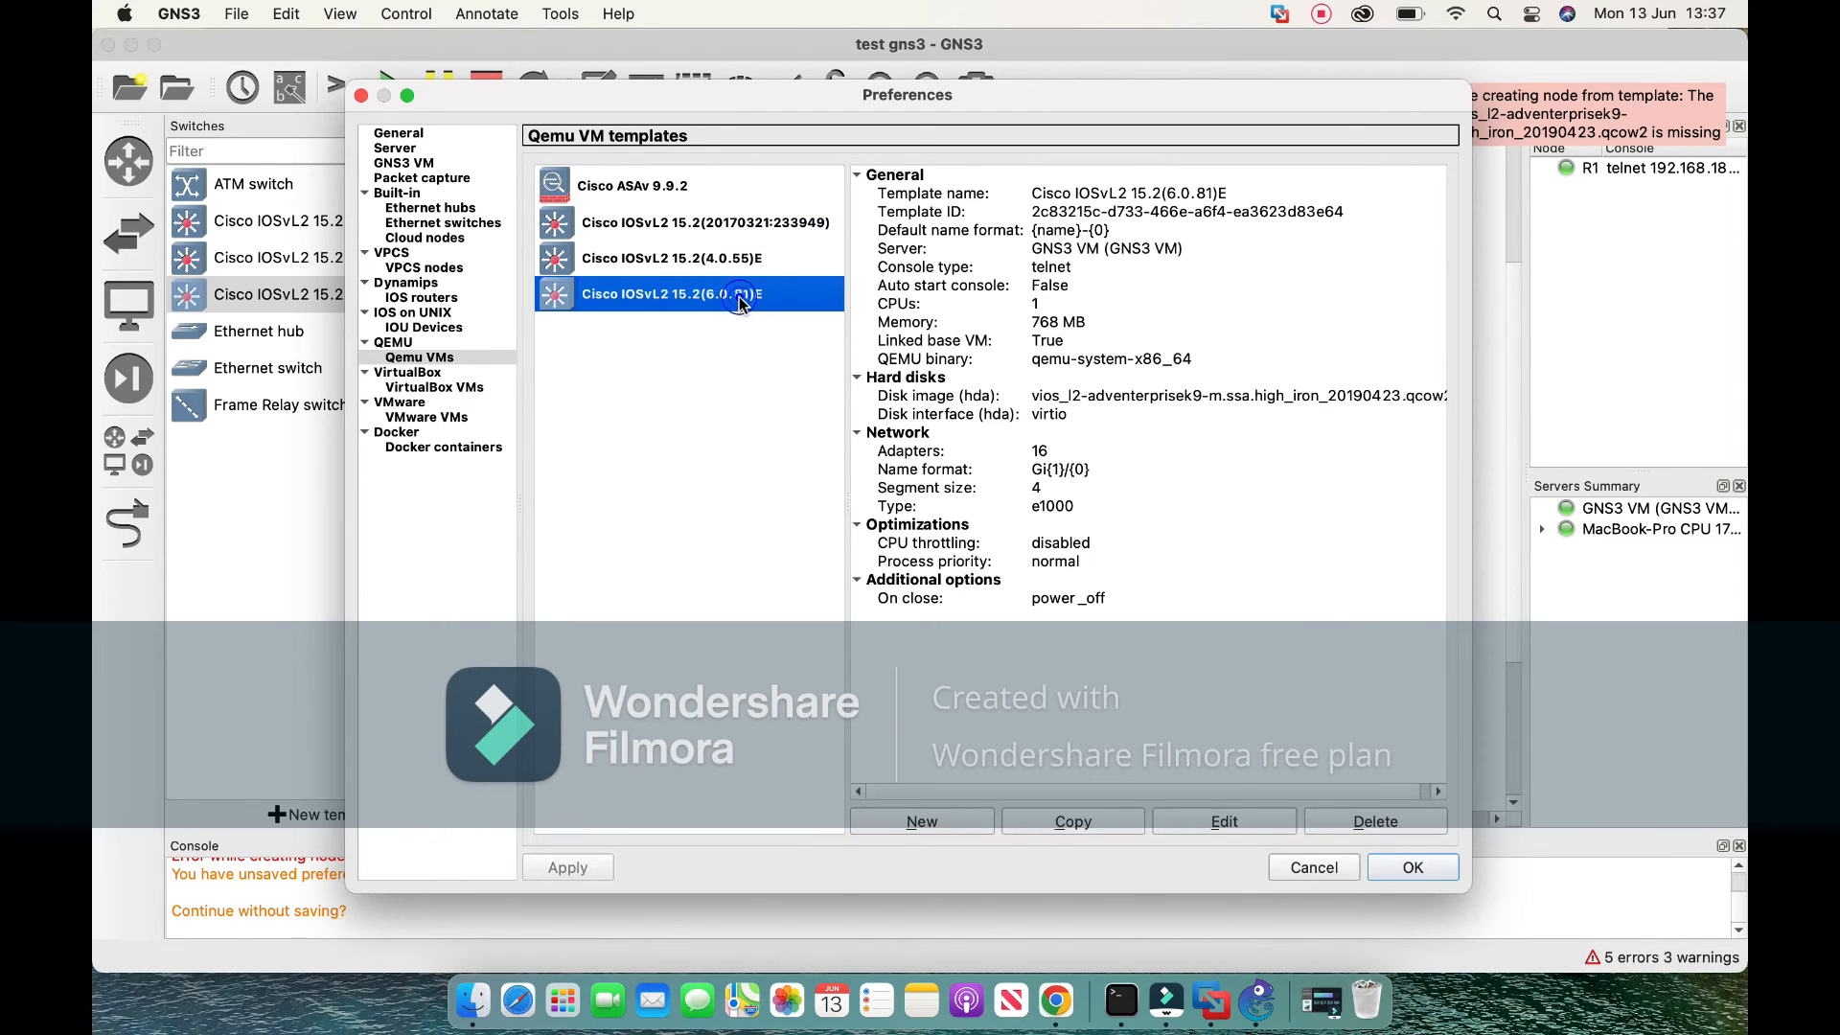
pyautogui.click(1384, 829)
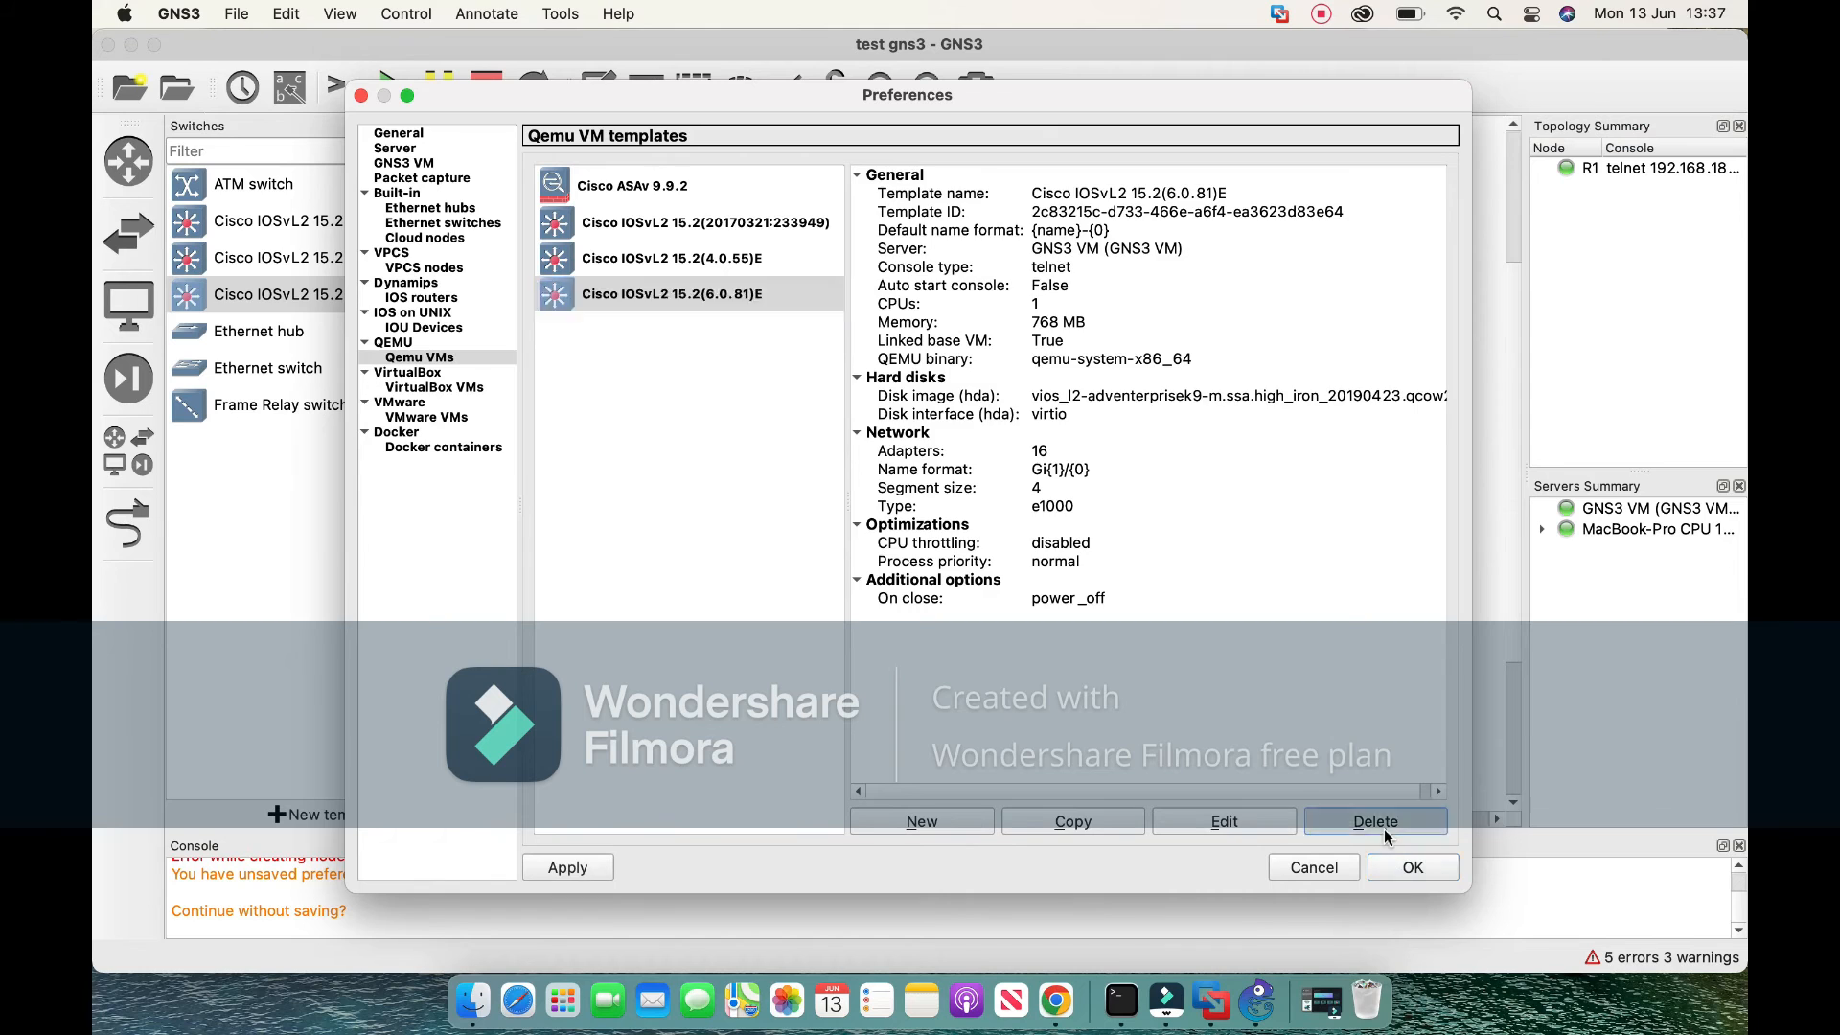
# Delete the Cisco IOSvL2 15.2(4.0.55)E, Cisco IOSvL2 15.2(20170321:233949) and Cisco ASAv 9.9.2 templates and save the preferences.
pyautogui.click(710, 269)
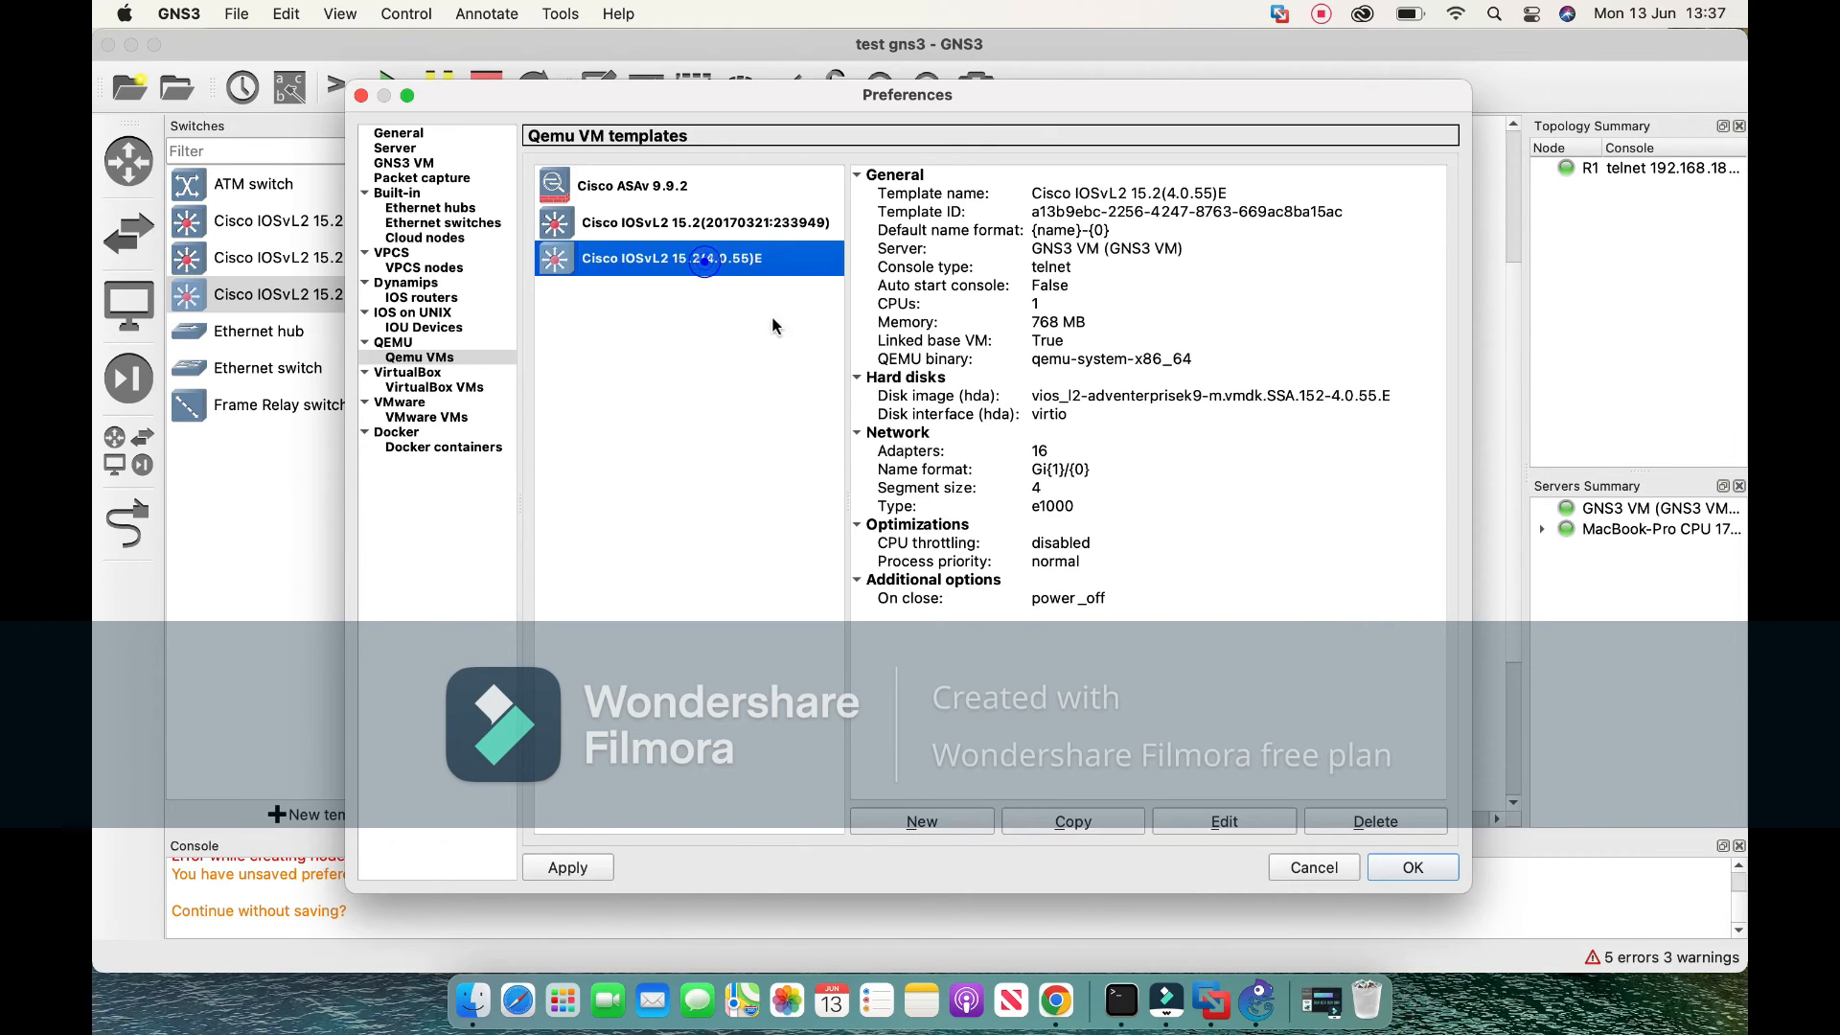
pyautogui.click(1383, 821)
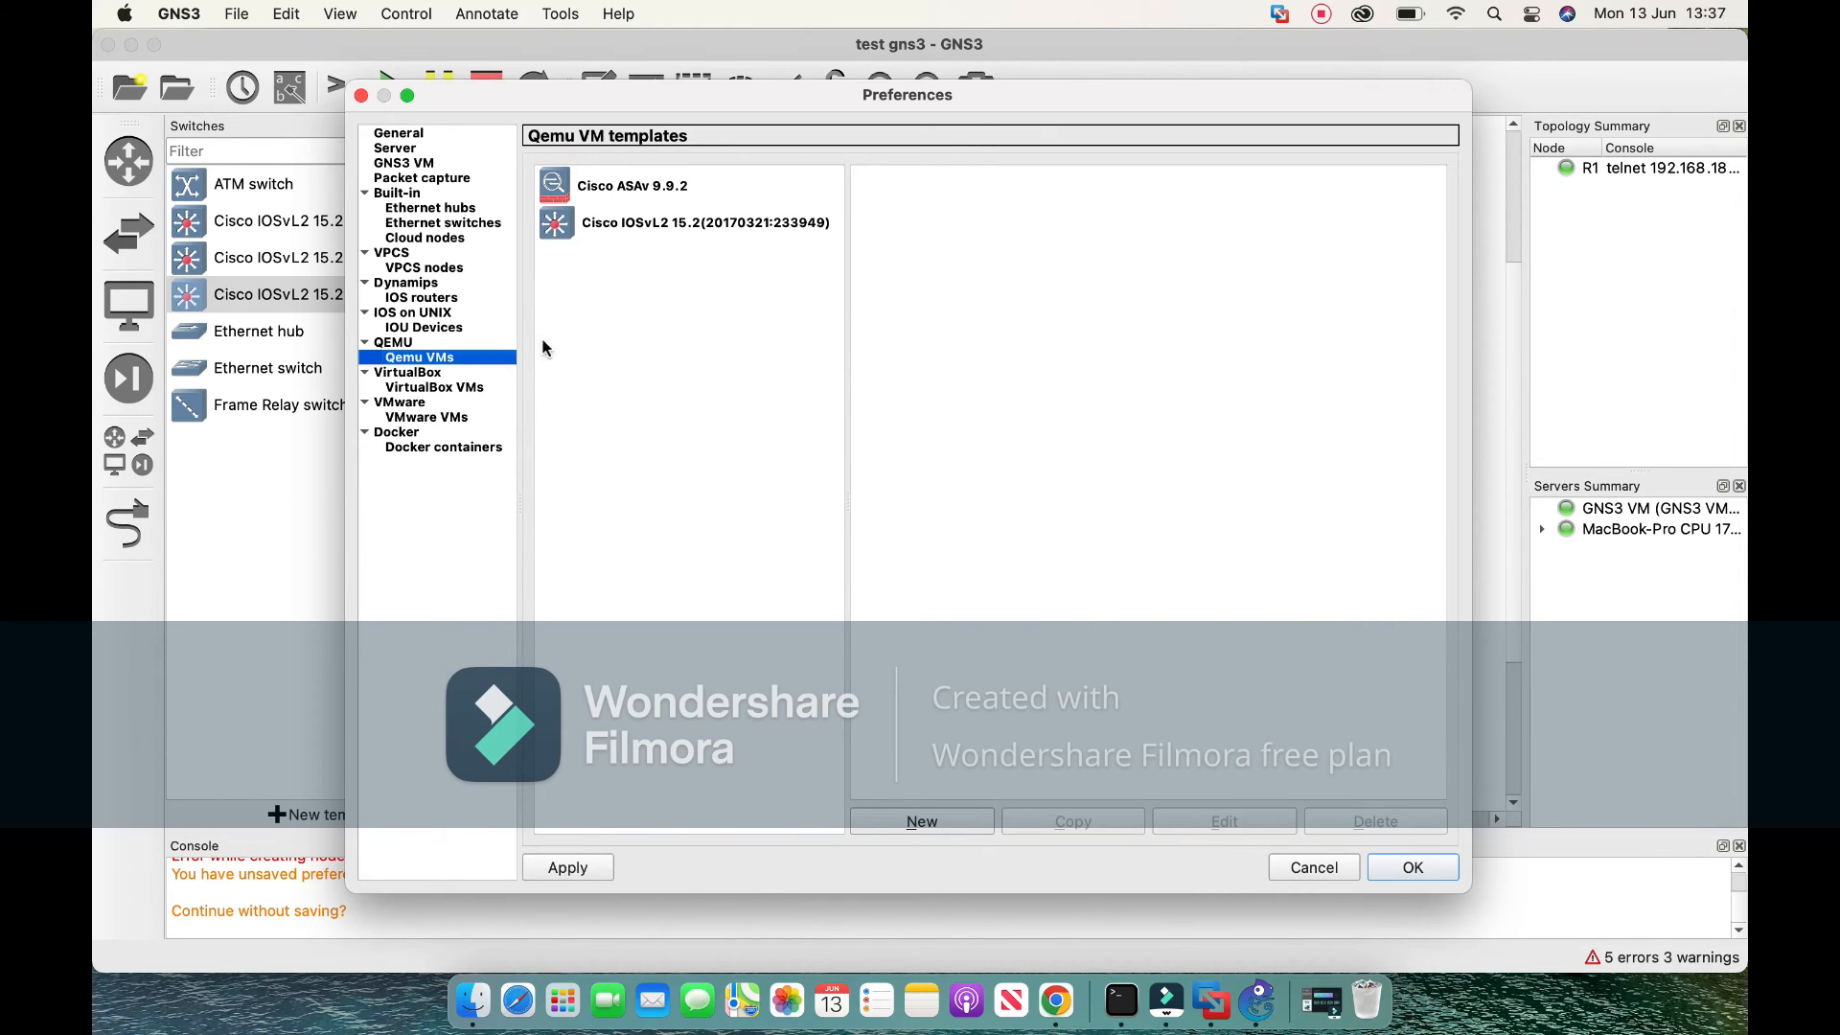
pyautogui.click(671, 226)
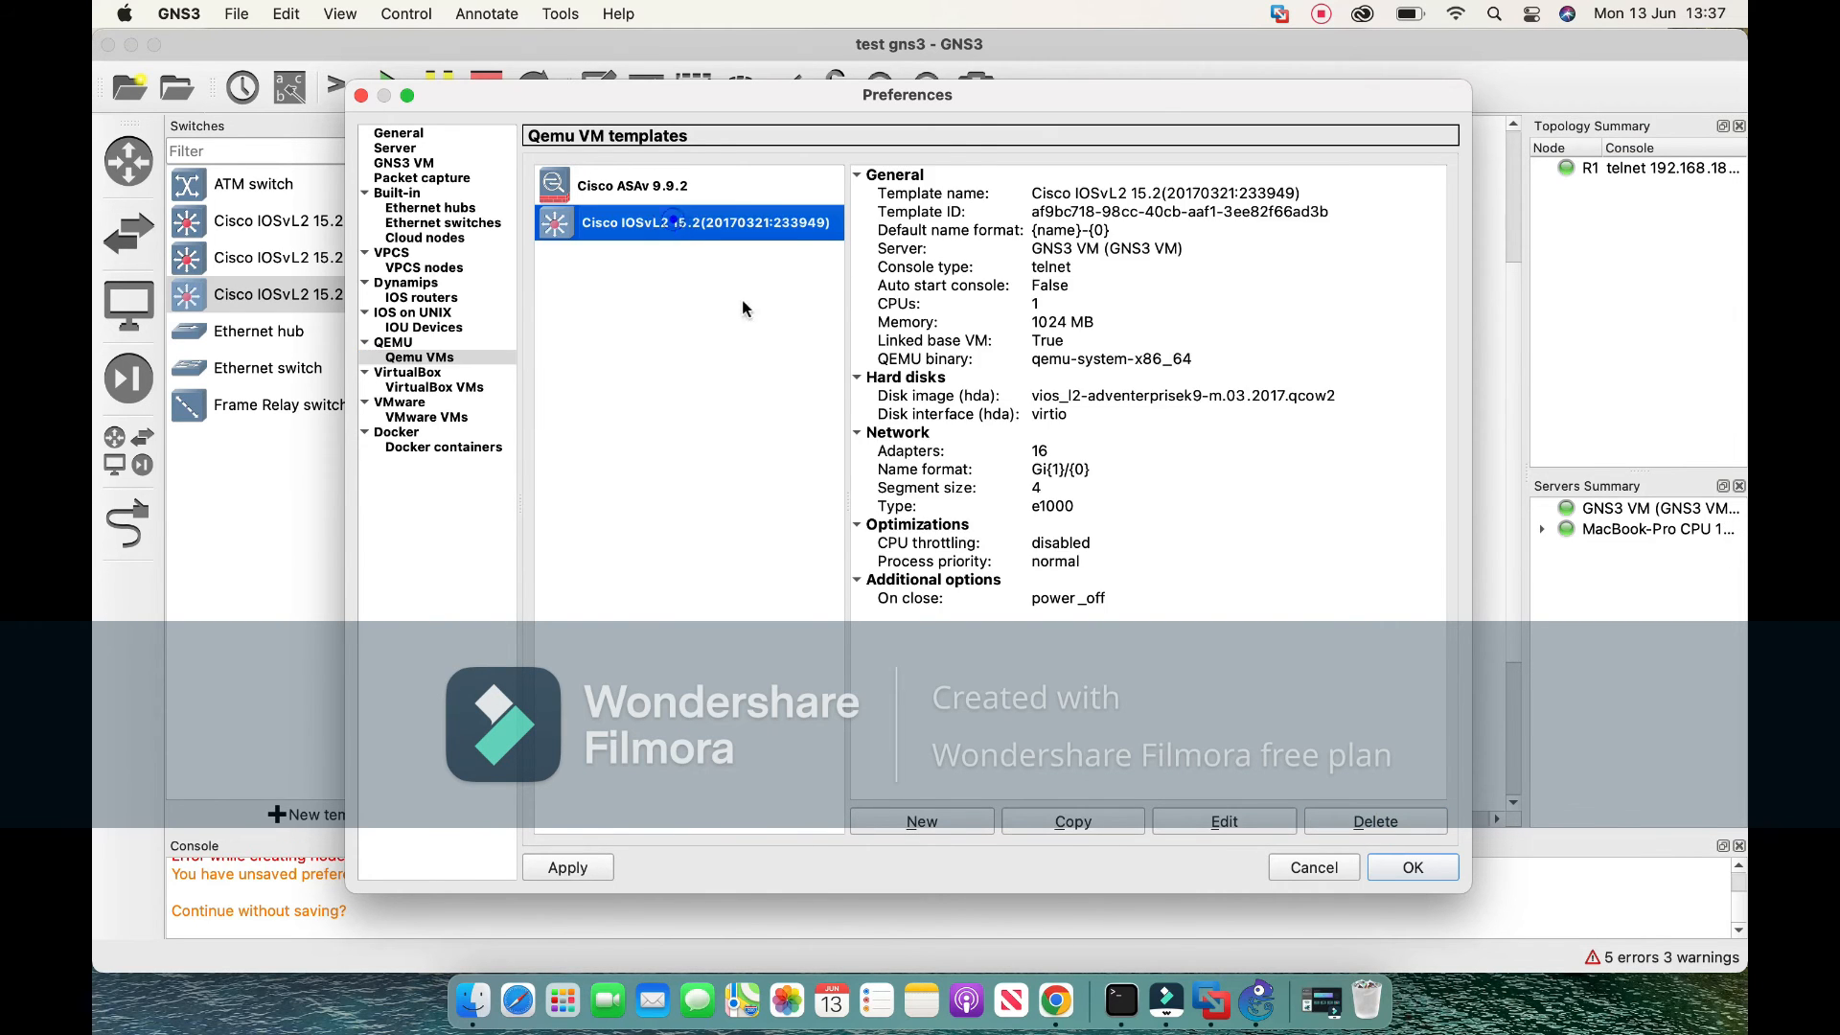
pyautogui.click(1365, 821)
pyautogui.click(628, 186)
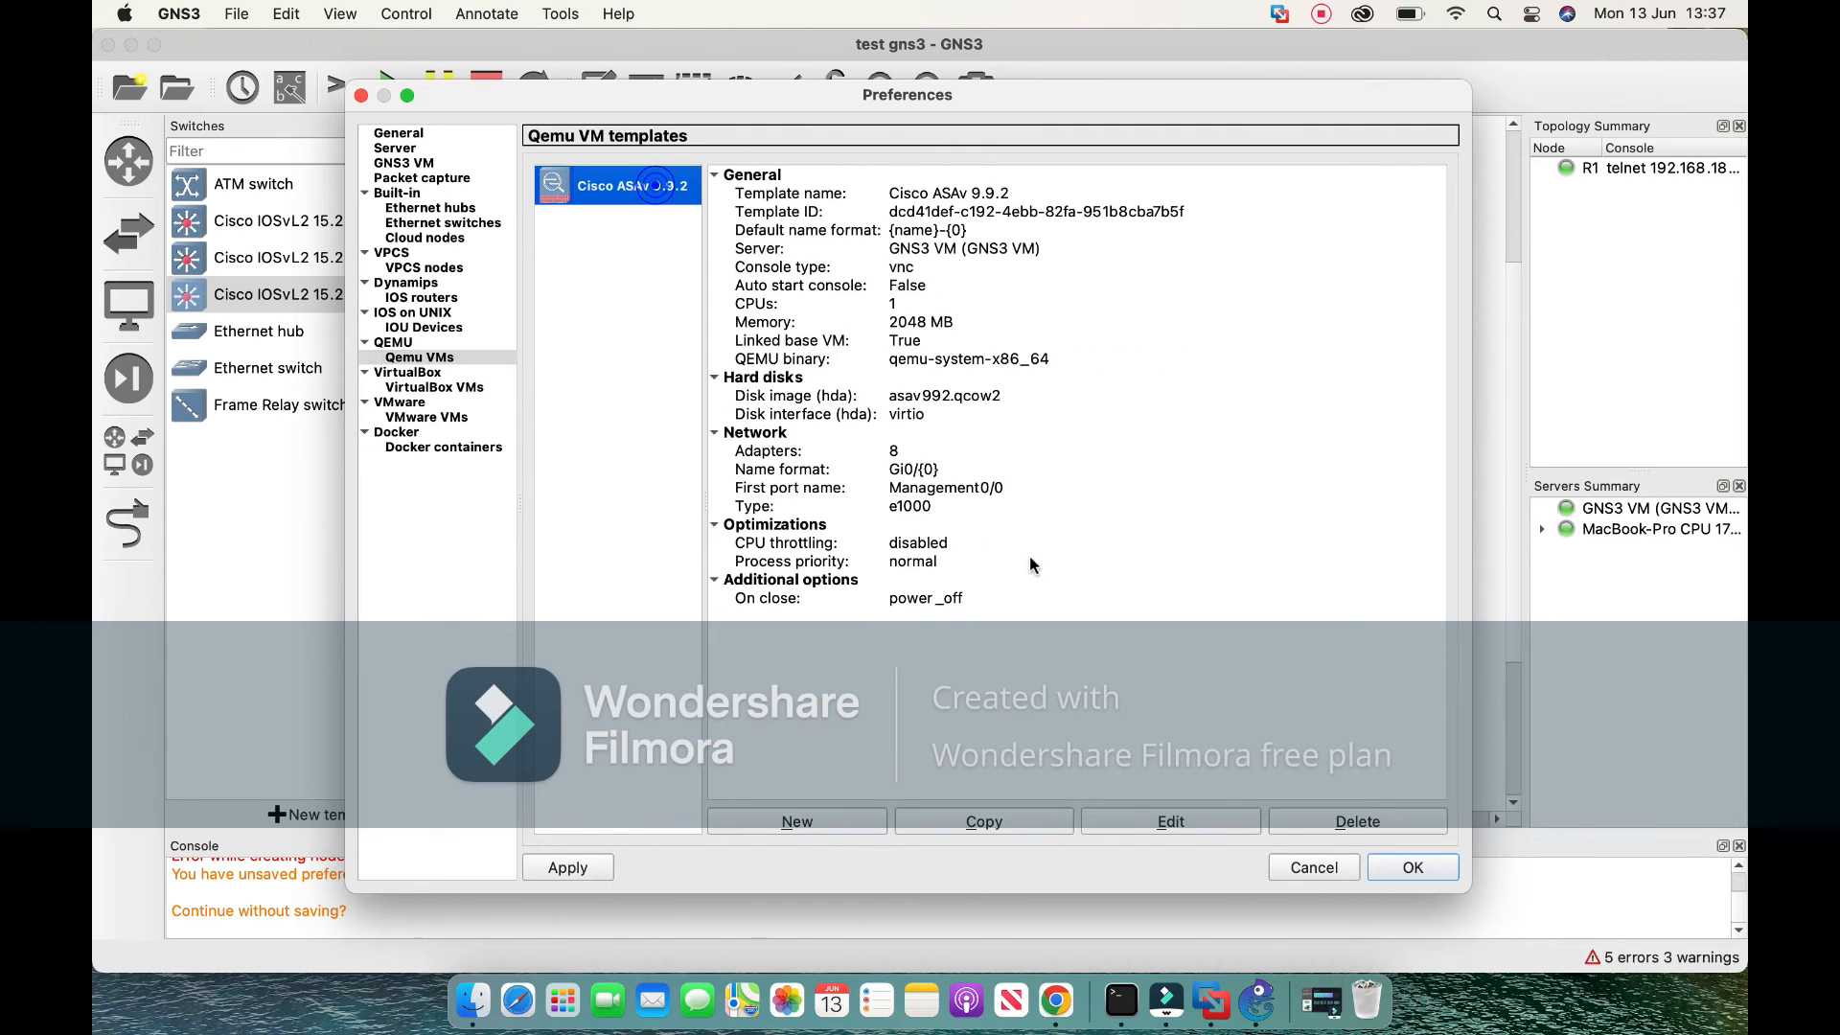
pyautogui.click(1361, 816)
pyautogui.click(1413, 866)
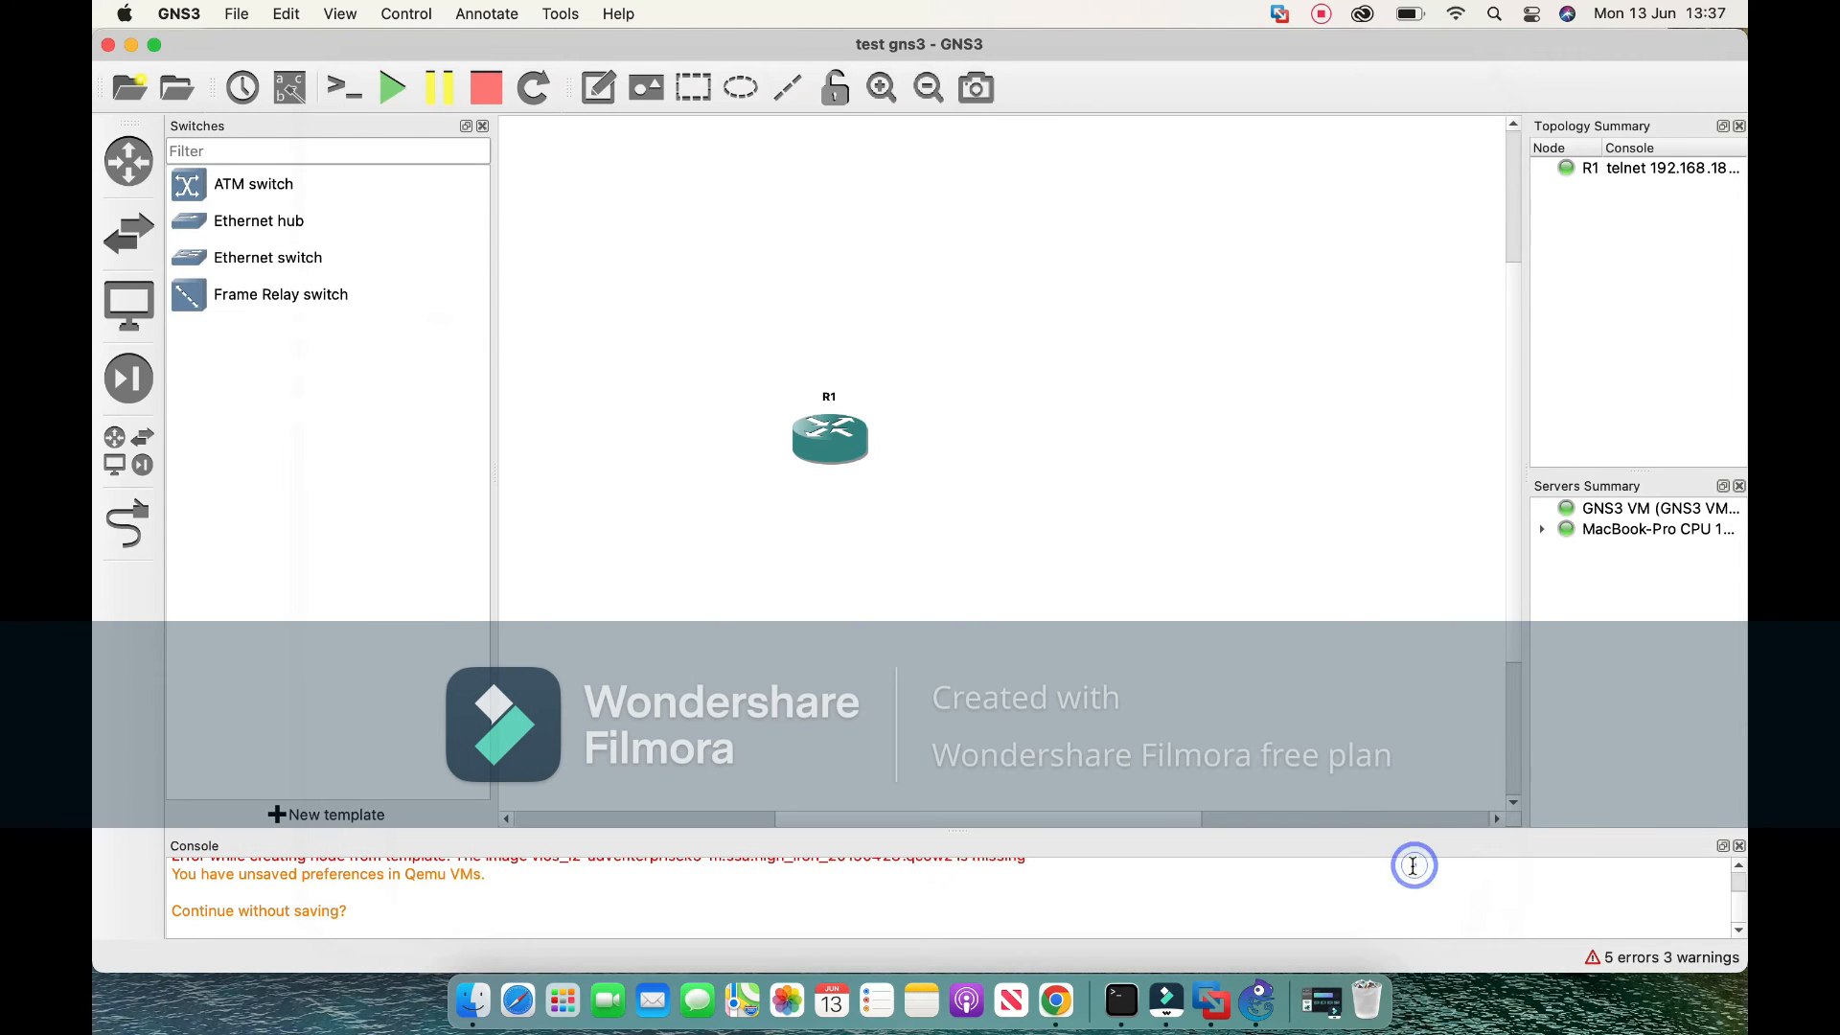
# Look through the VirtualBox, VMware, IOU device and IOS router pages in the preferences.
pyautogui.click(182, 14)
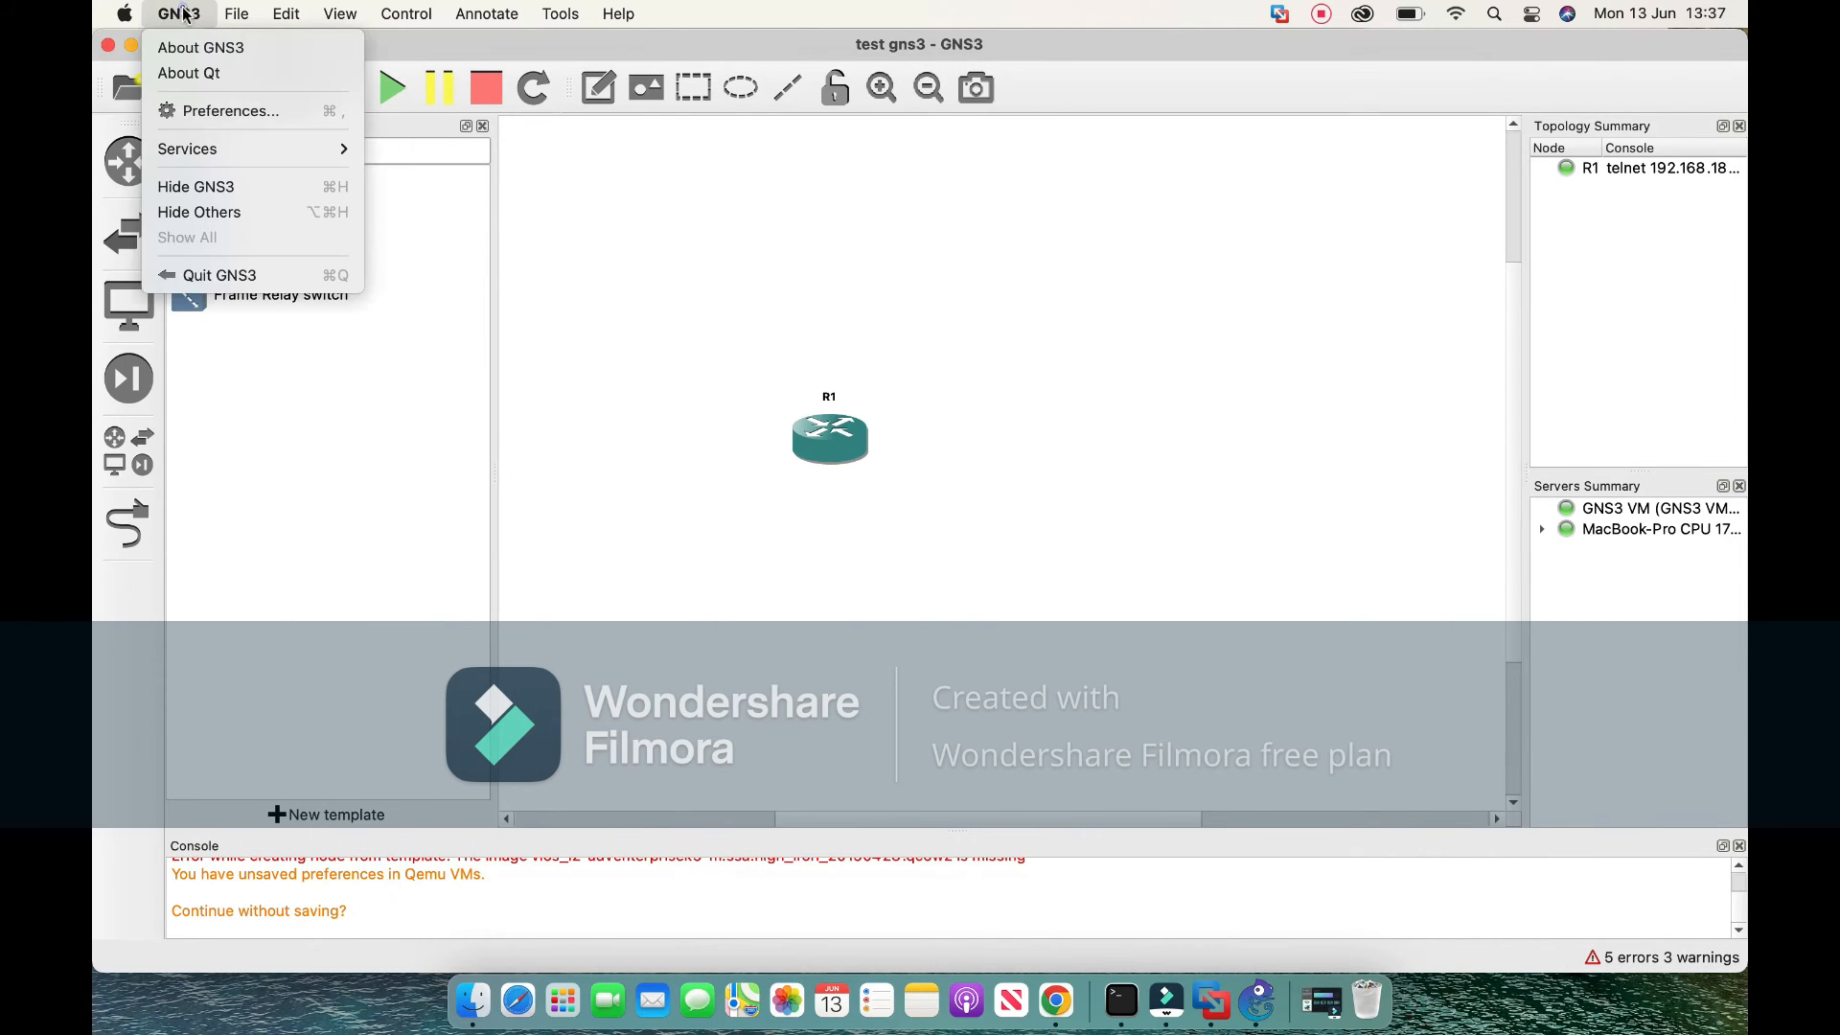
pyautogui.click(241, 117)
pyautogui.click(449, 387)
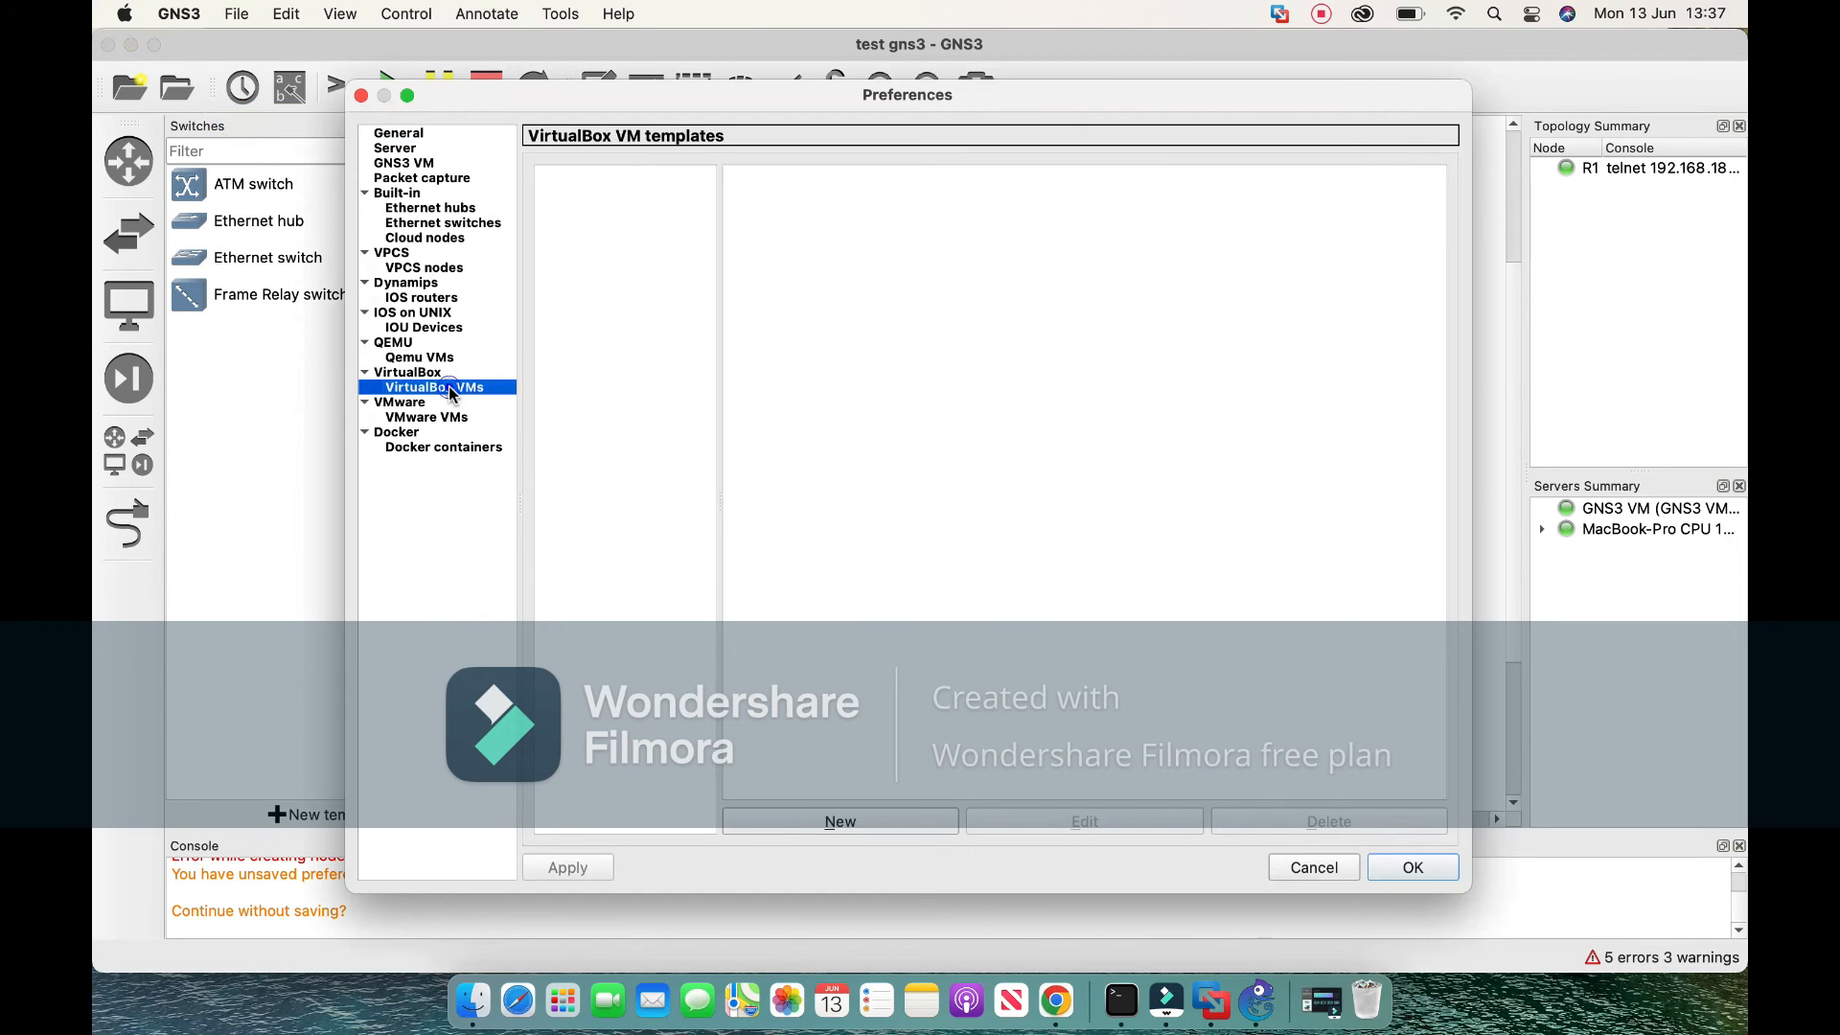
pyautogui.click(414, 373)
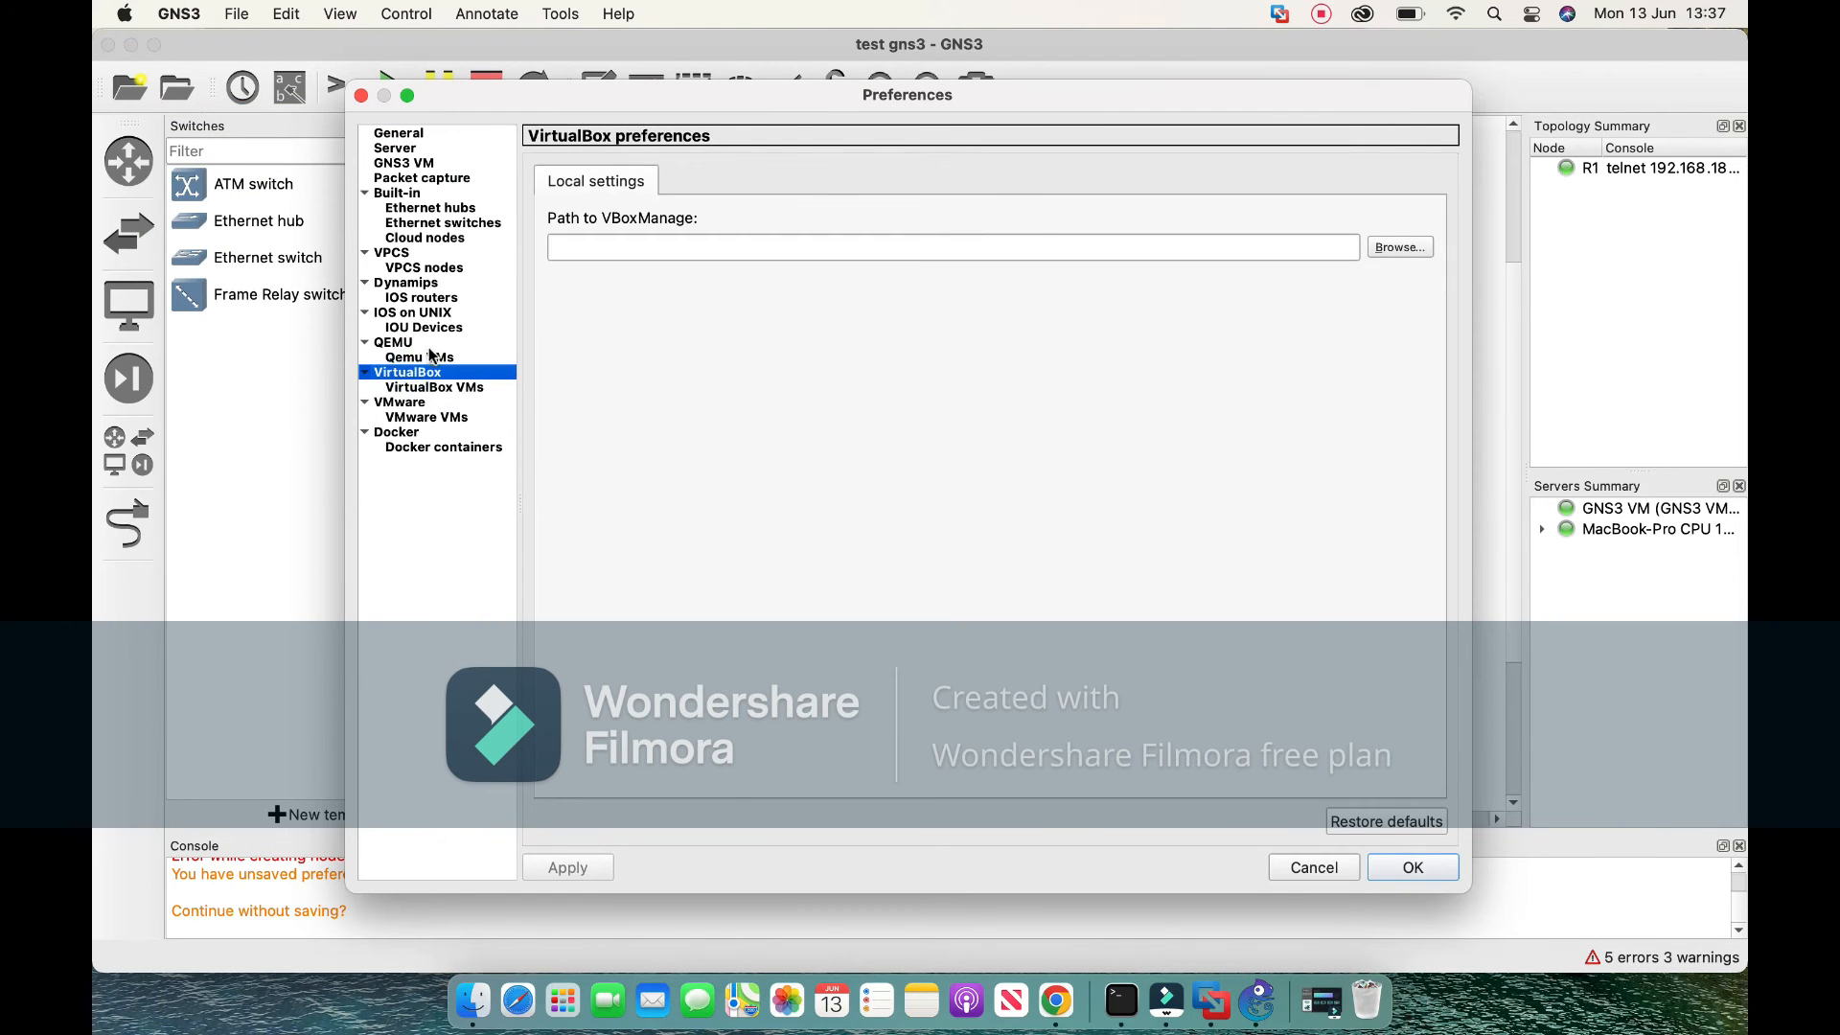
pyautogui.click(426, 416)
pyautogui.click(412, 327)
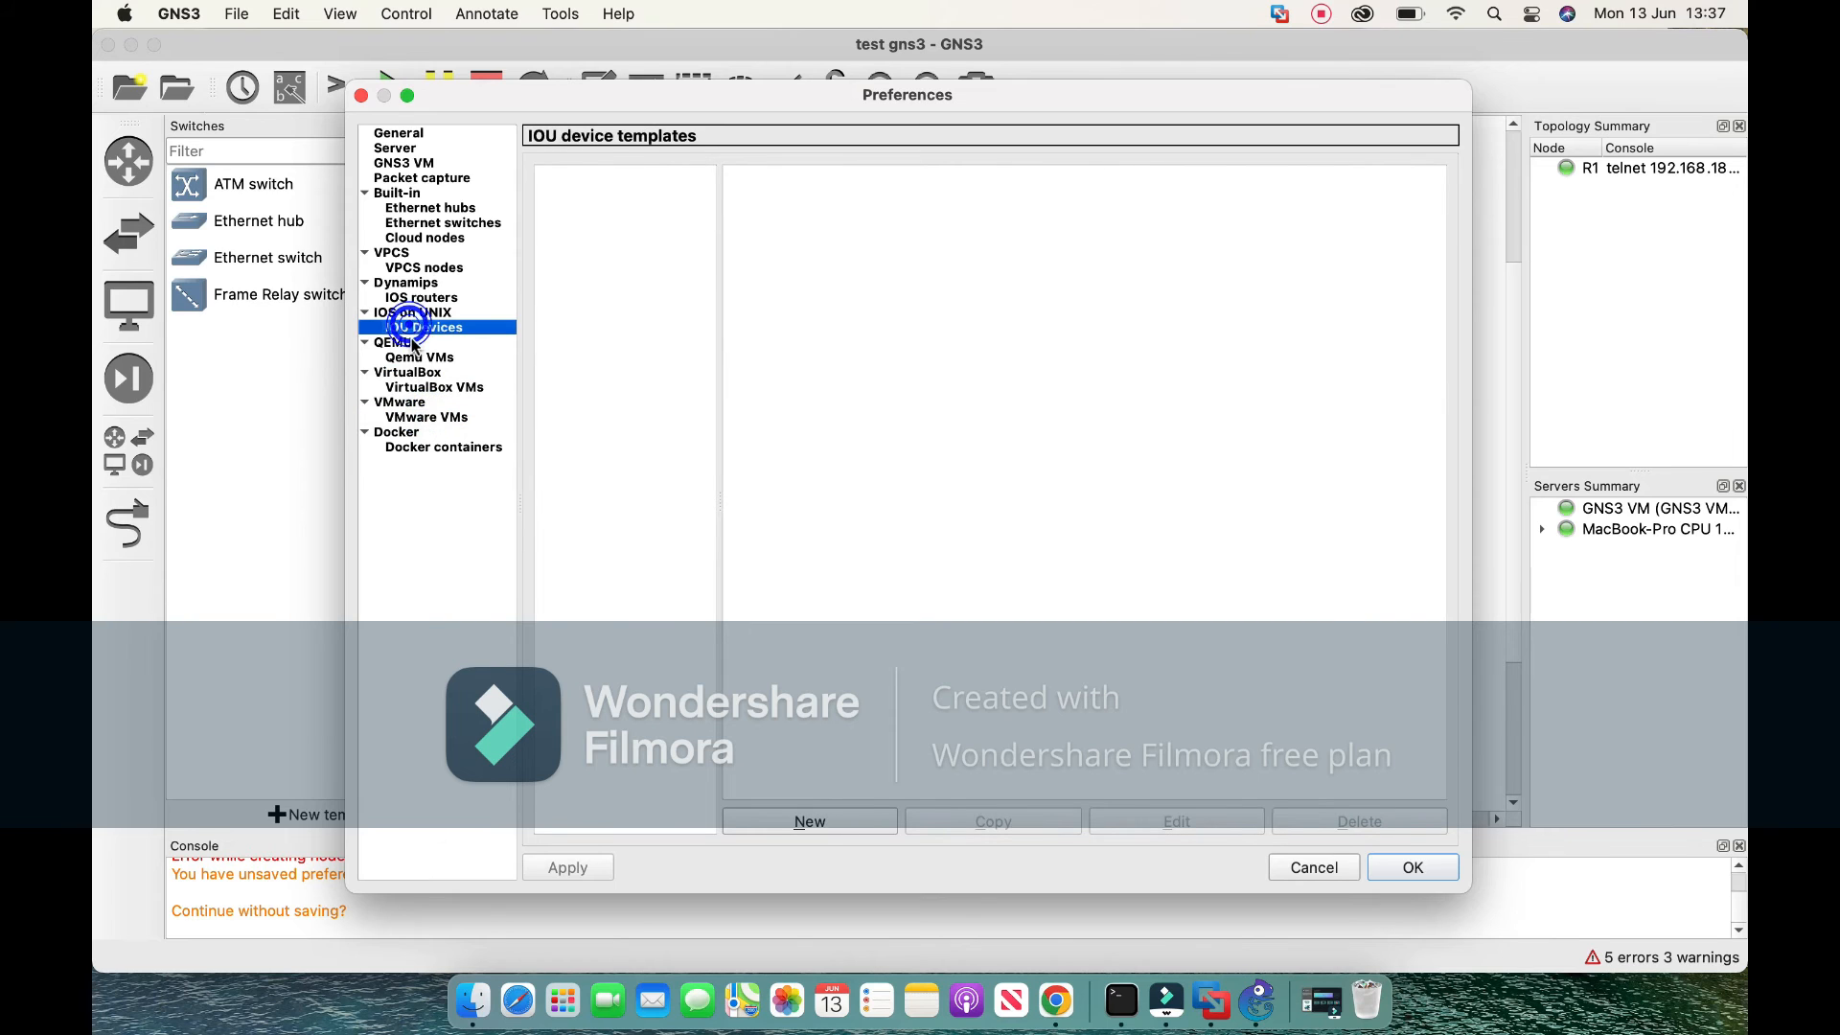
pyautogui.click(427, 301)
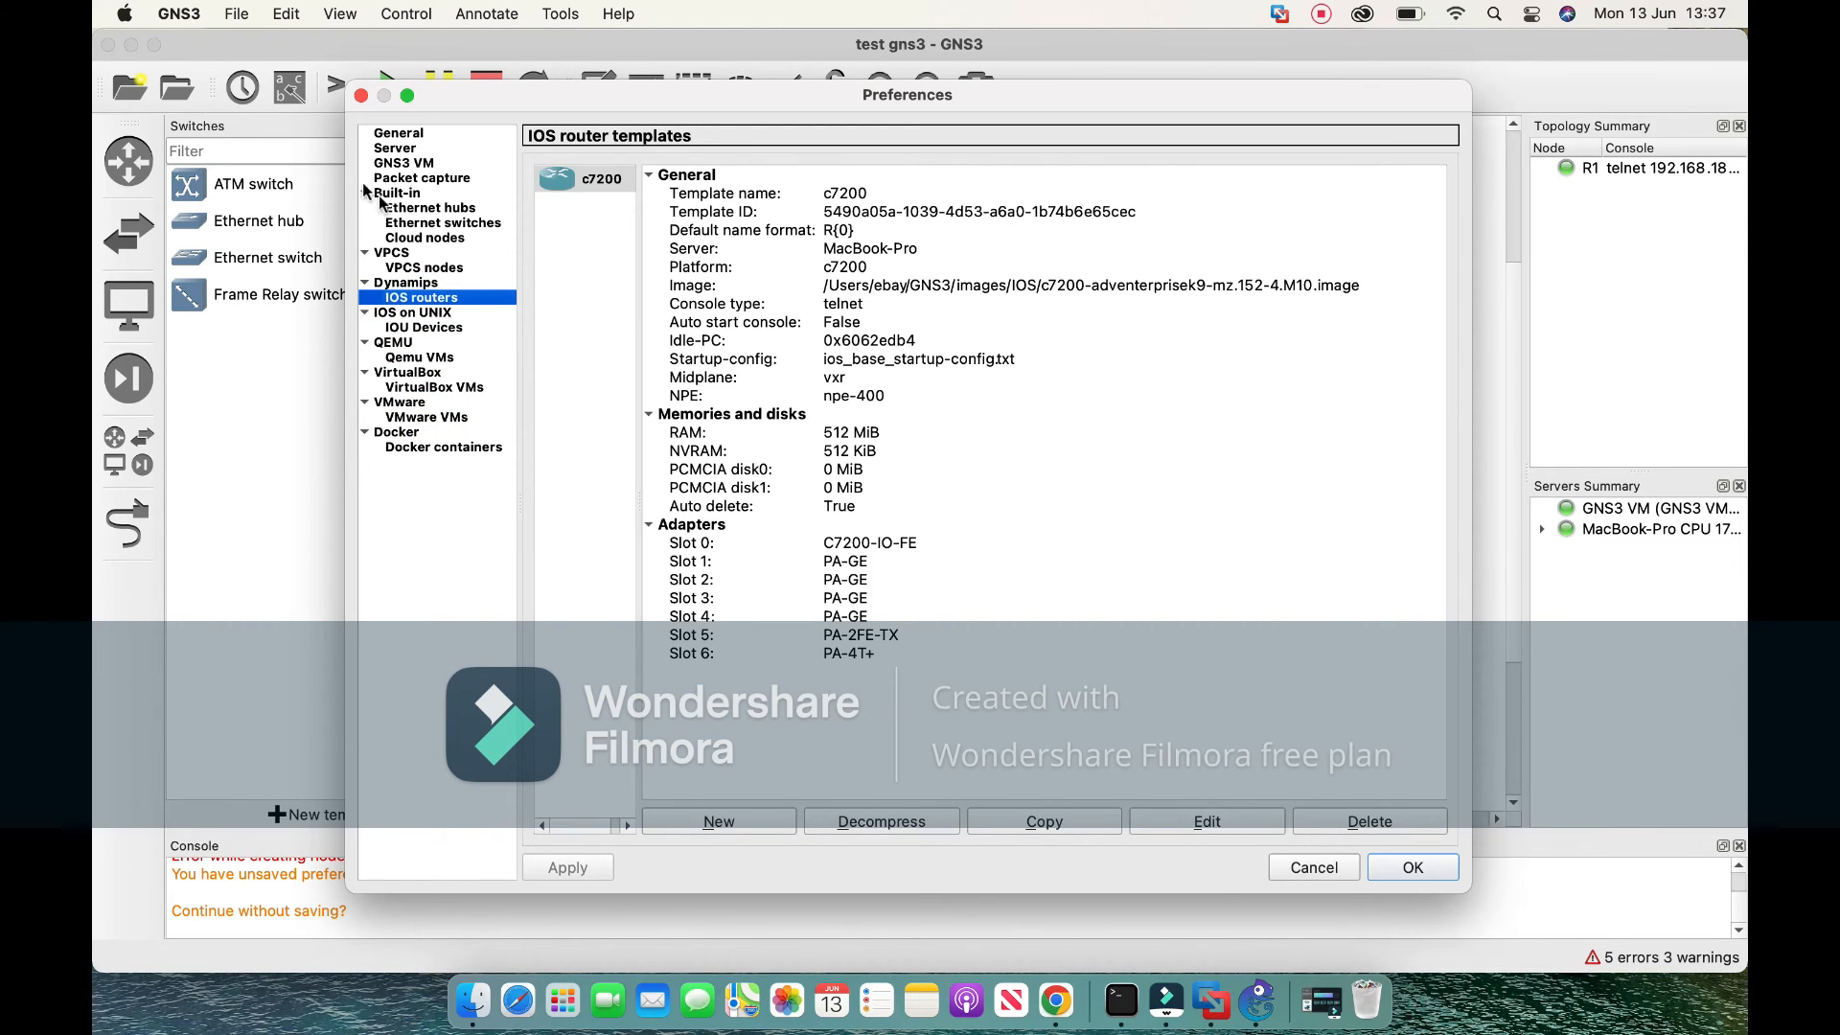
pyautogui.click(415, 359)
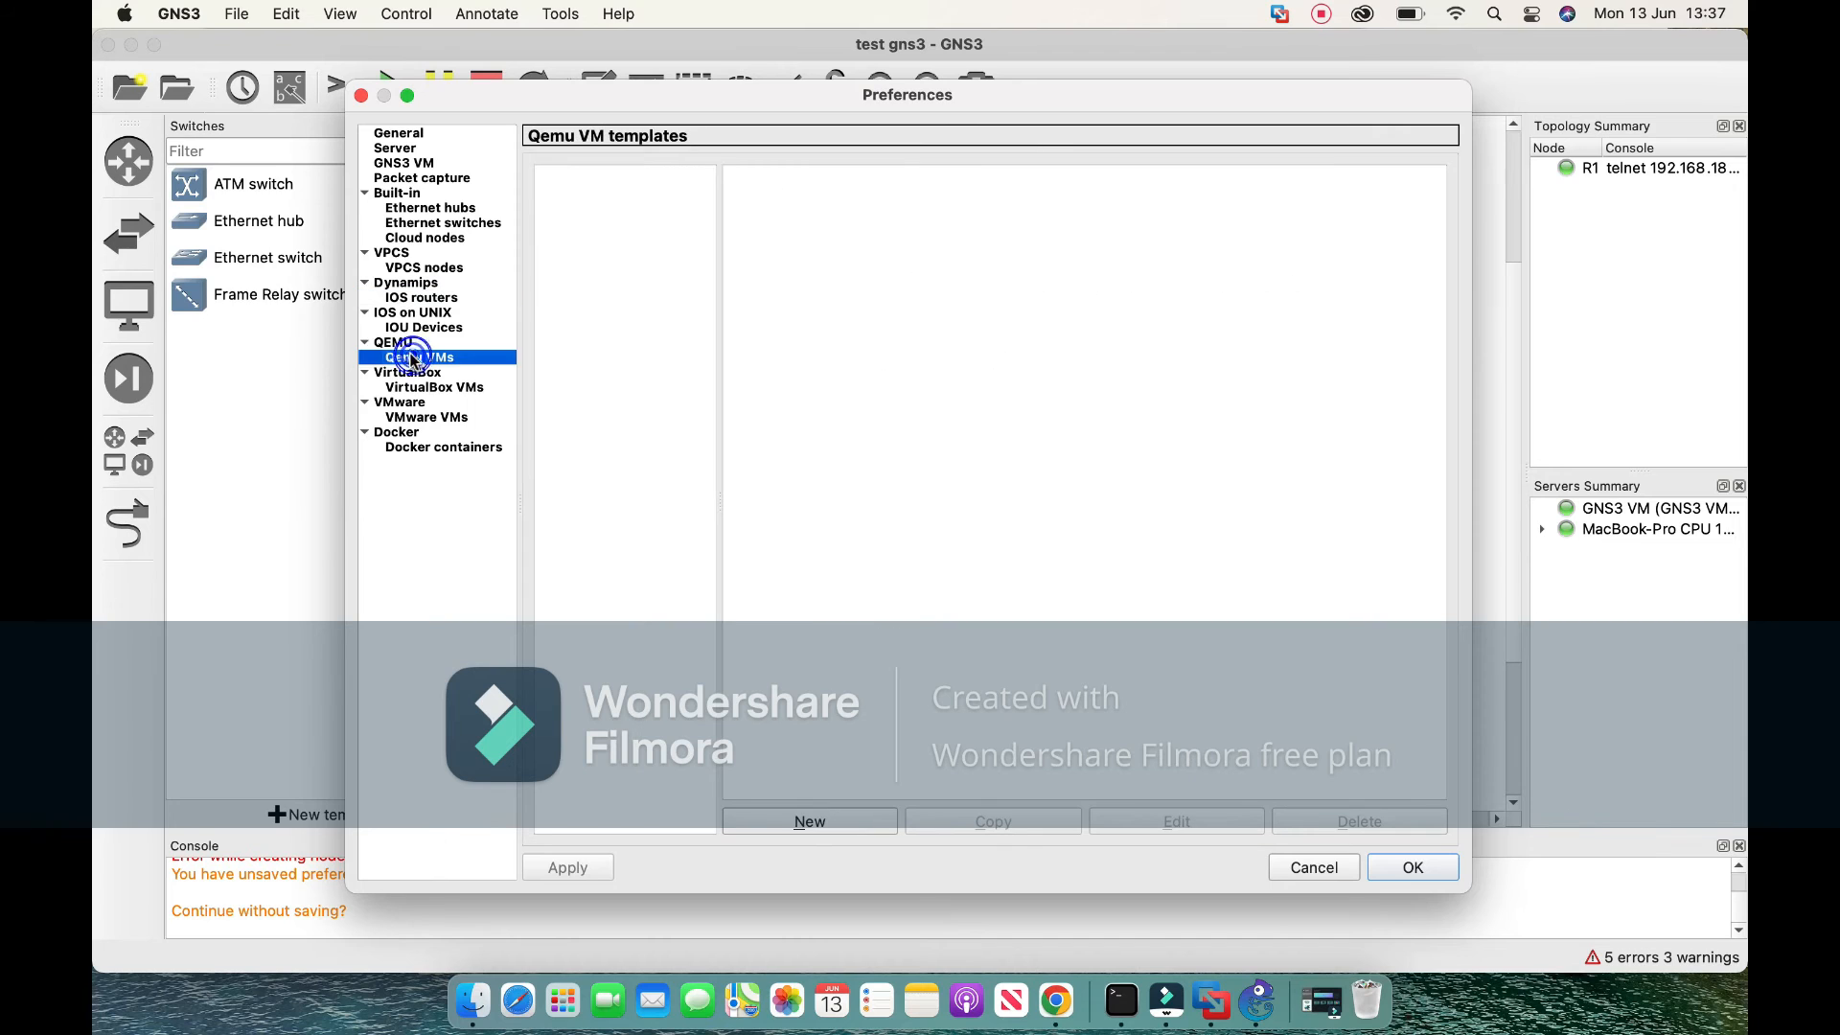
pyautogui.click(791, 821)
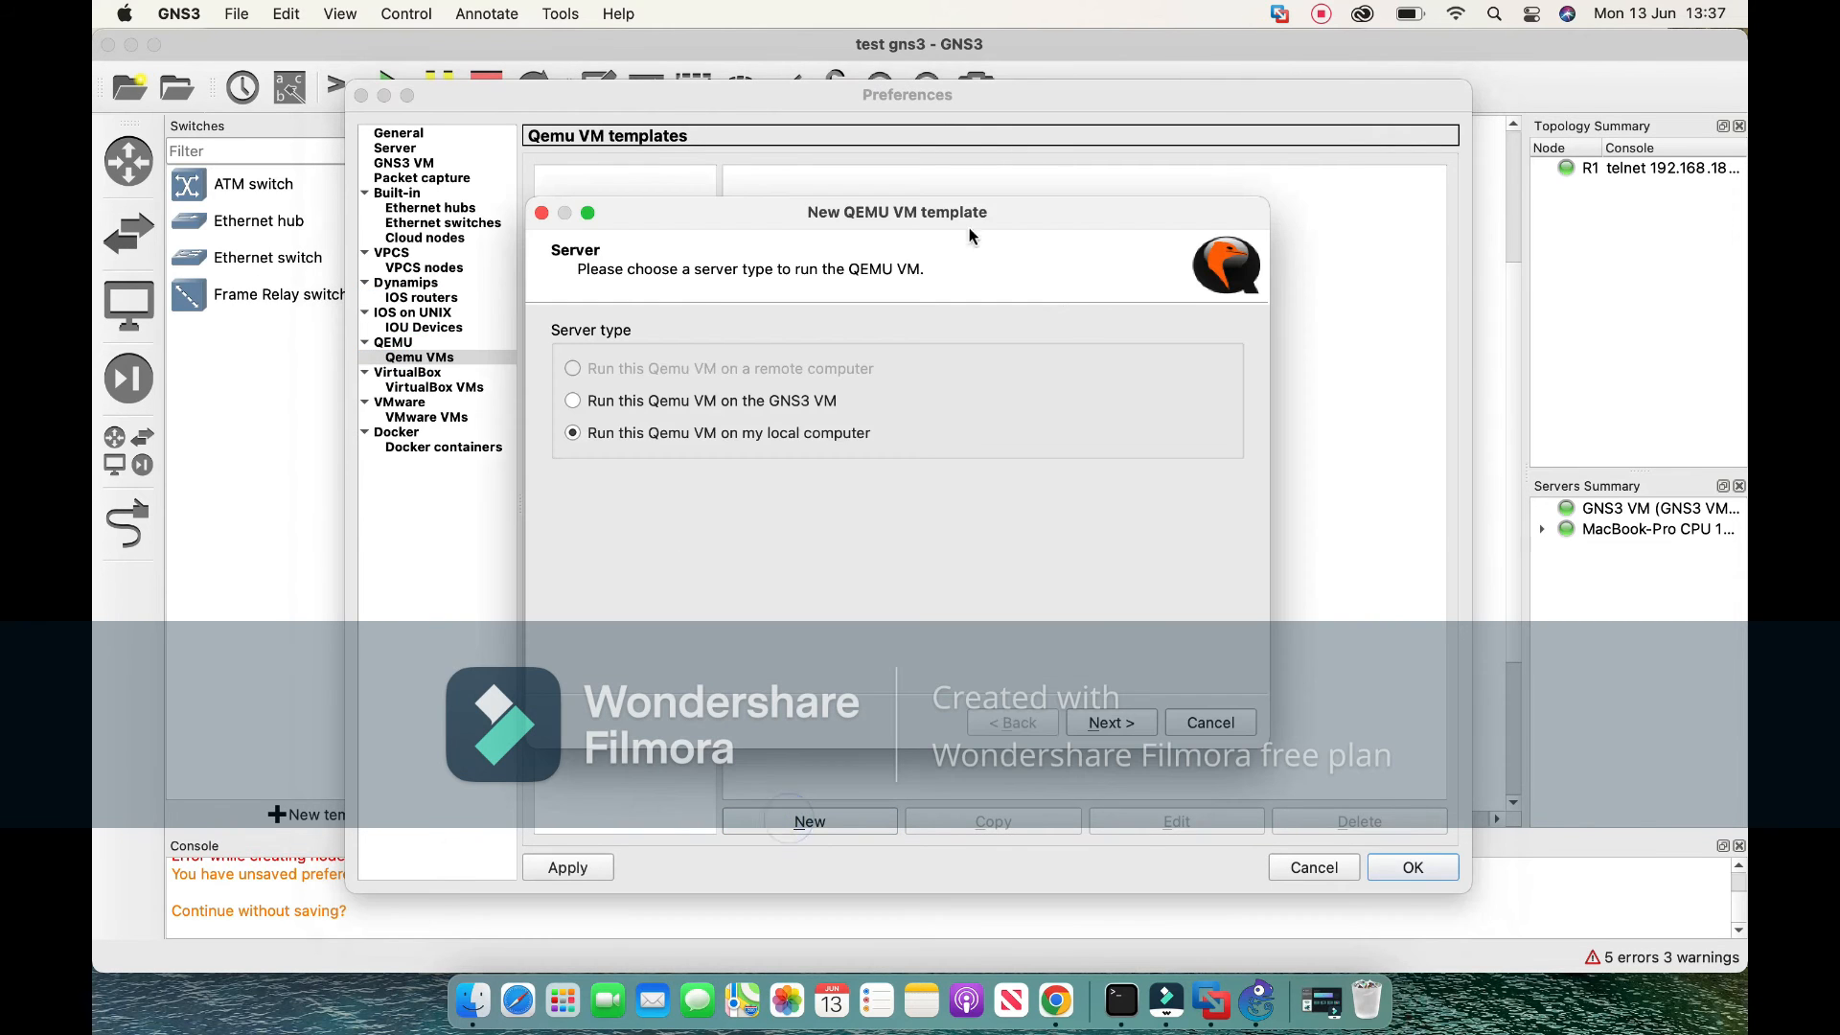
pyautogui.click(1210, 724)
pyautogui.click(1332, 864)
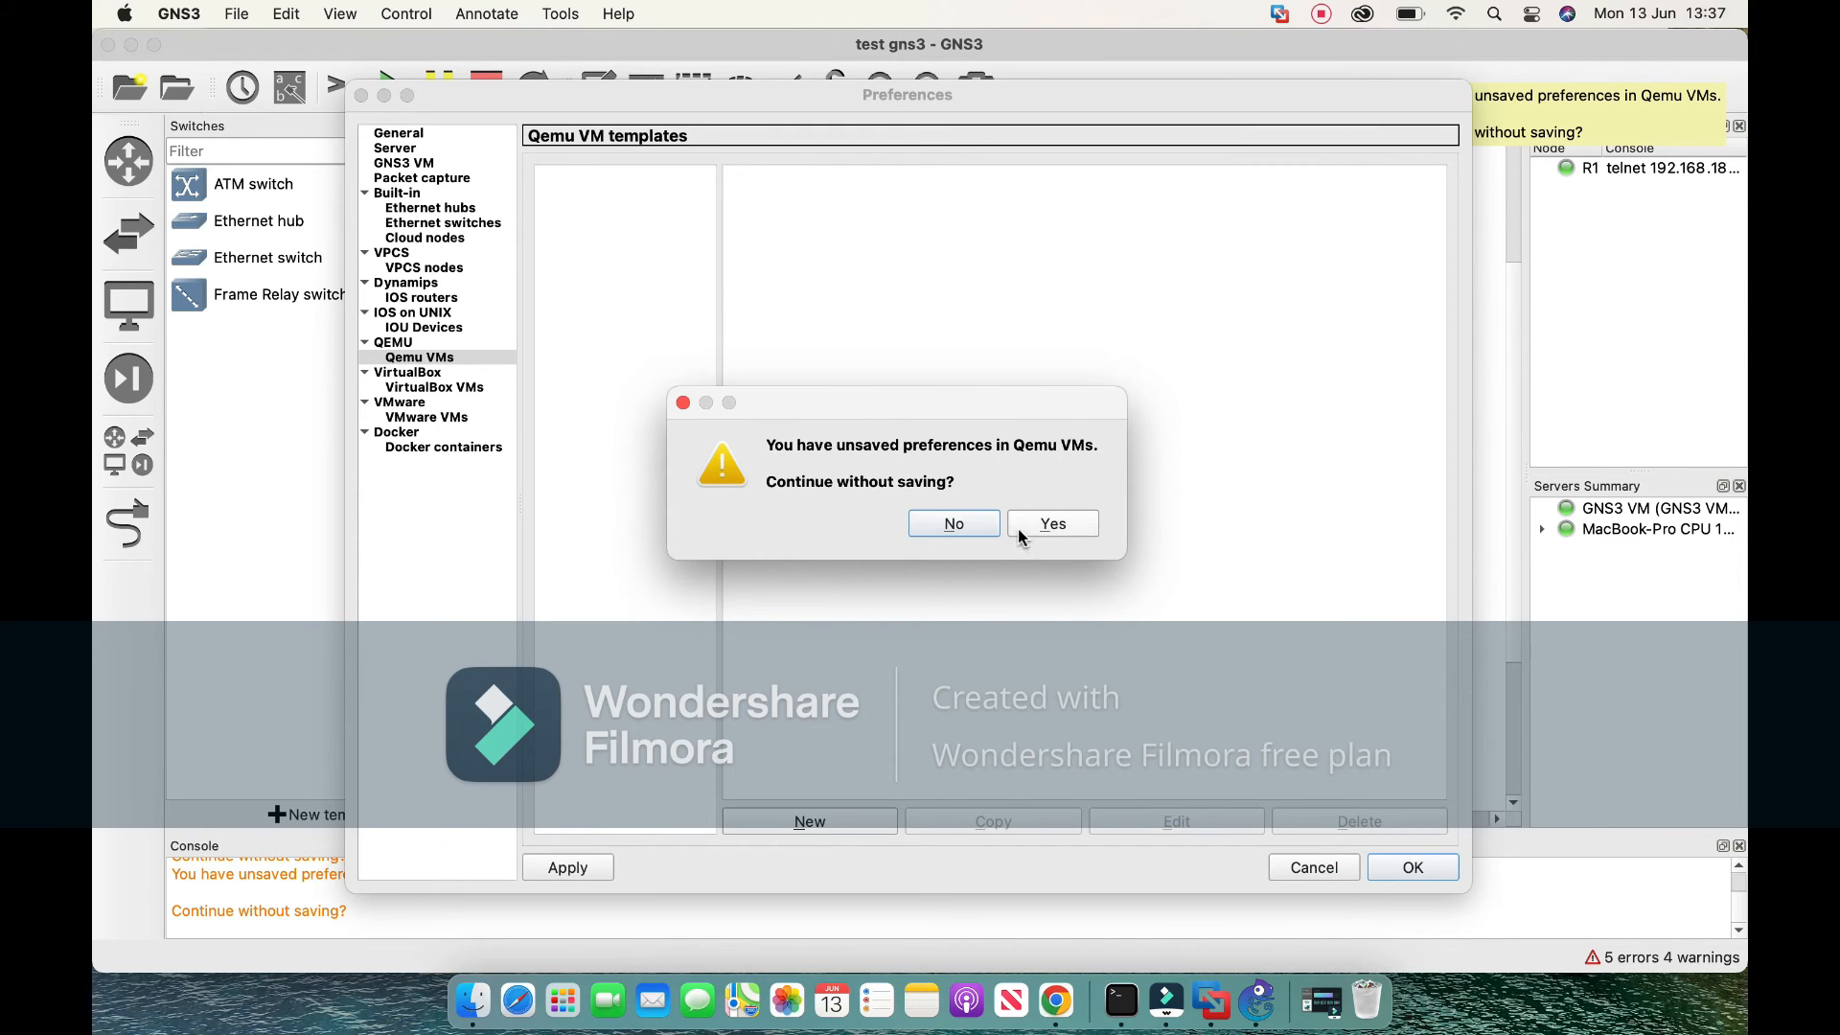
pyautogui.click(973, 525)
# Start a new QEMU VM template that runs on the GNS3 VM, and name it l2.
pyautogui.click(422, 357)
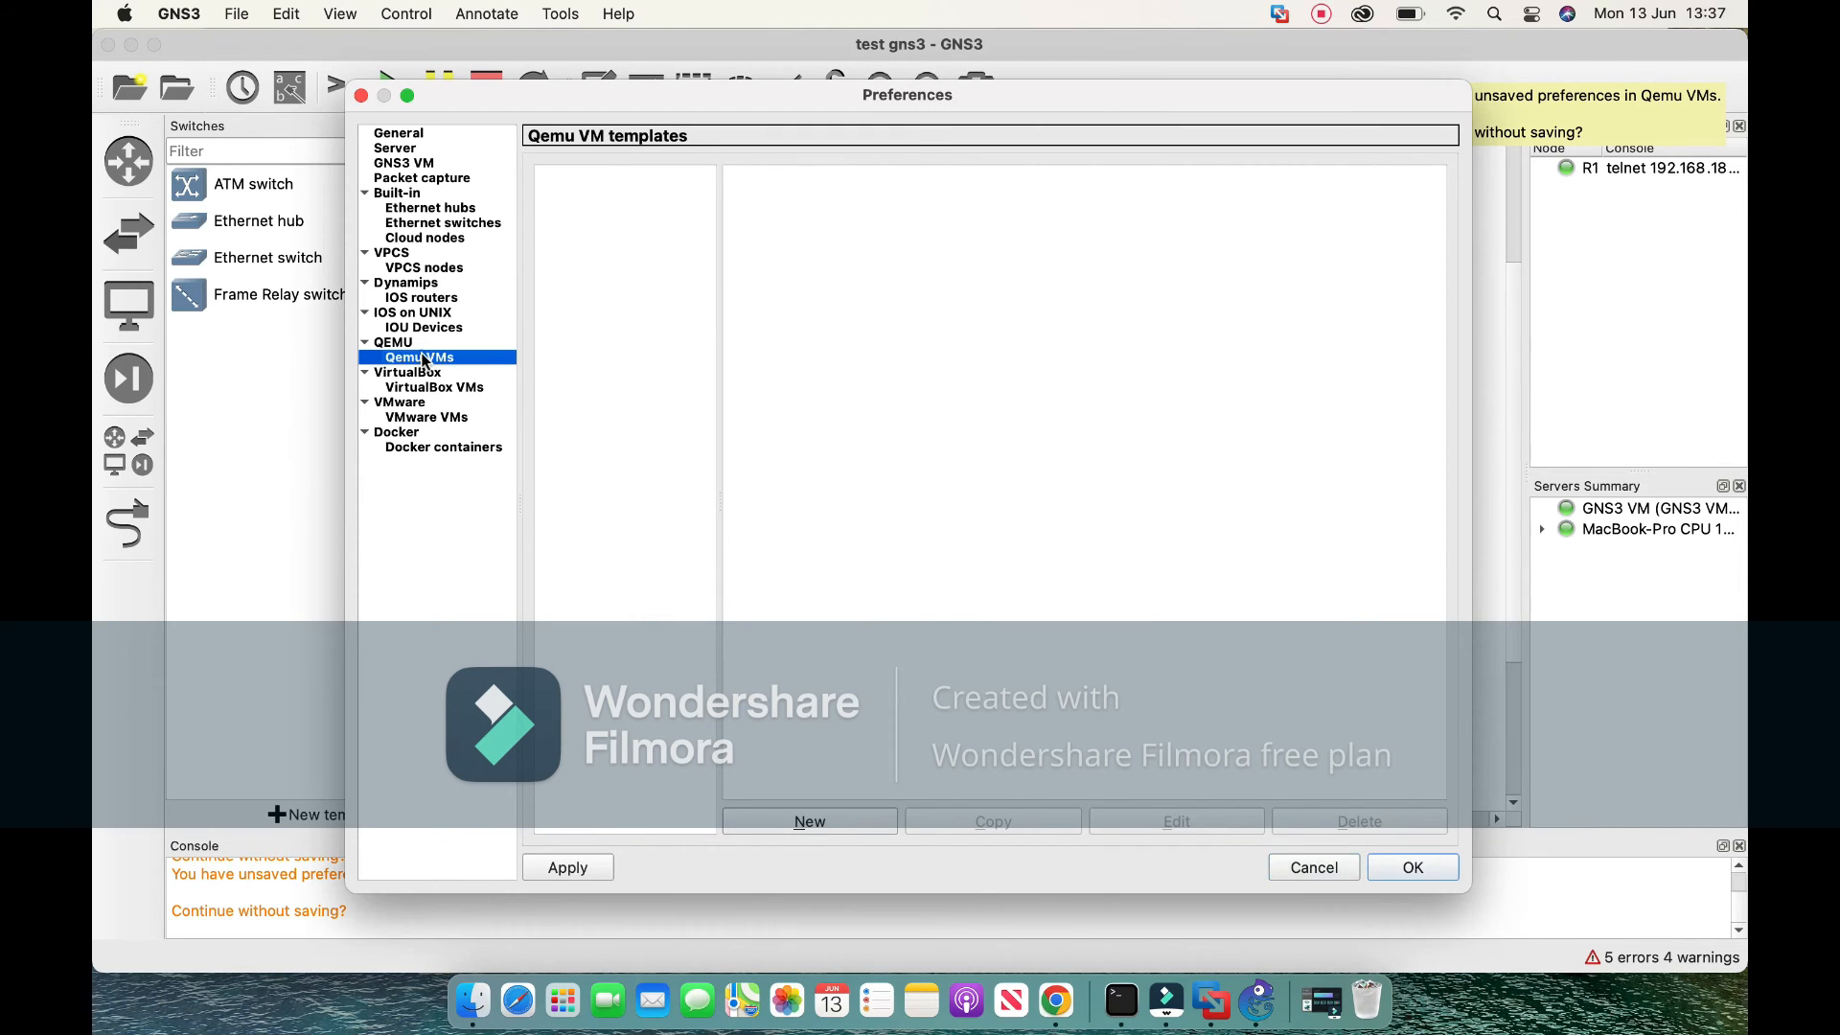
pyautogui.click(805, 822)
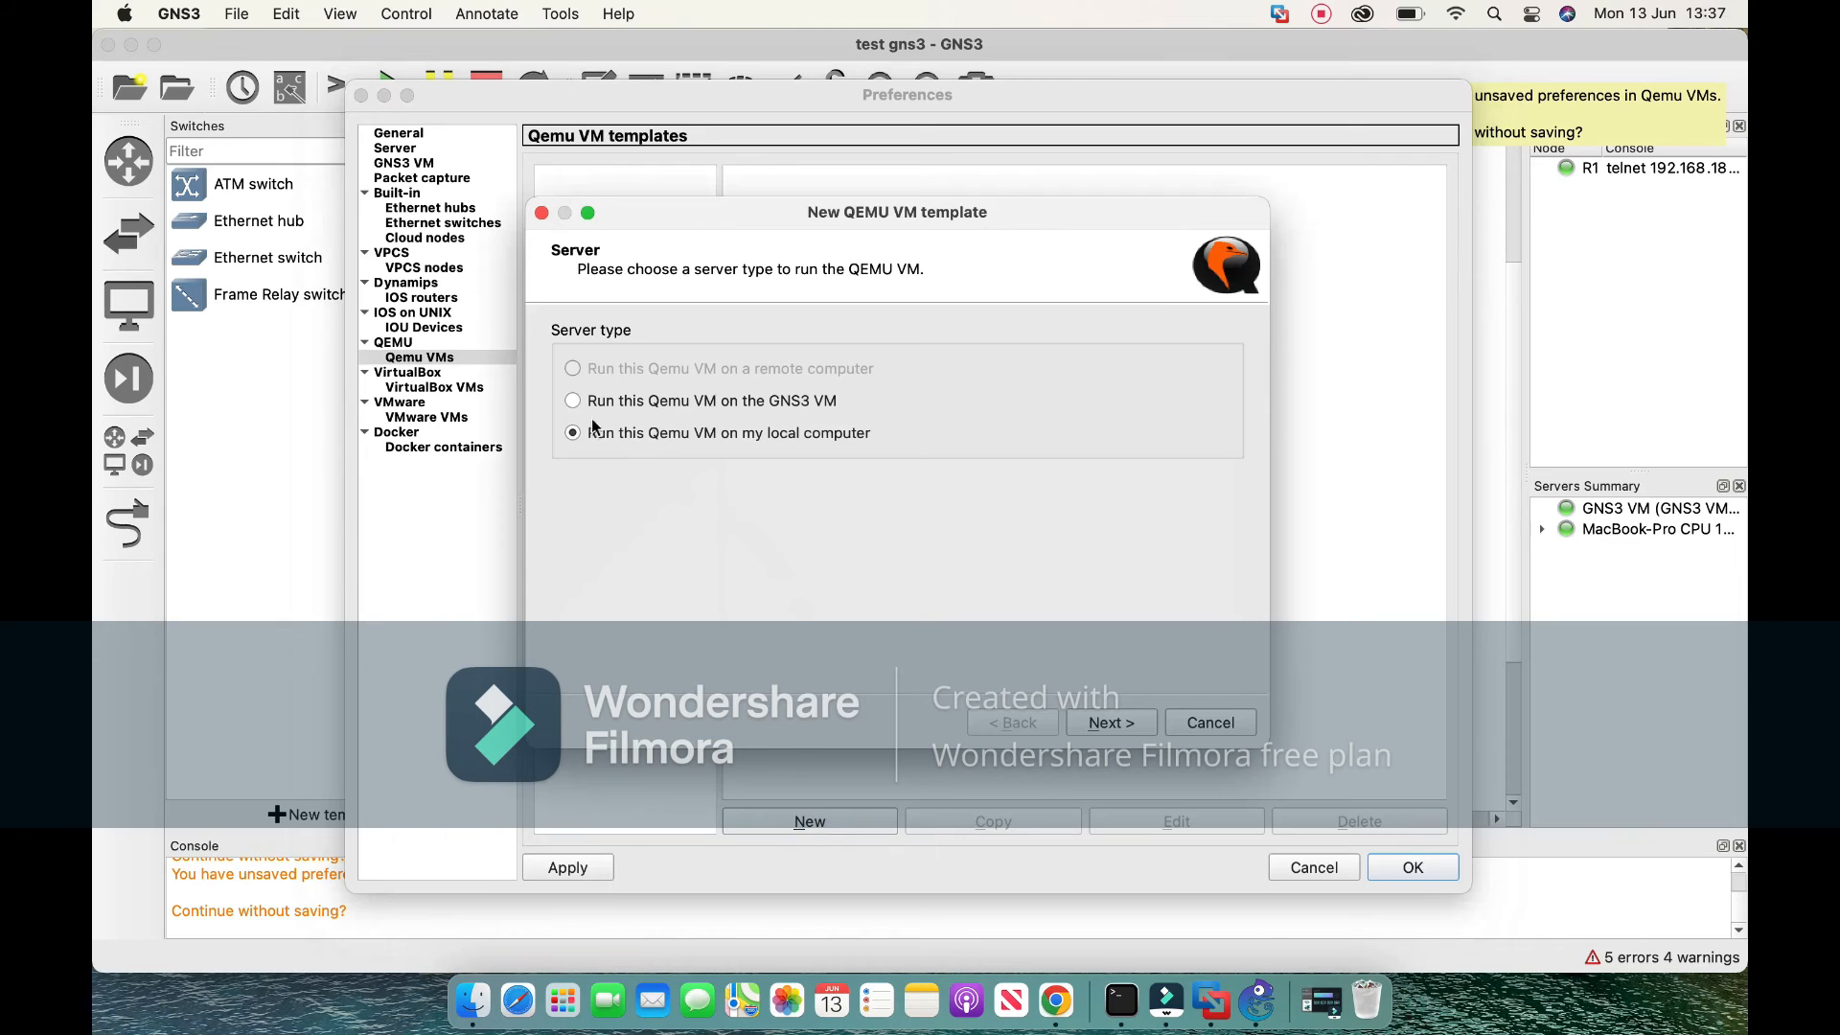
pyautogui.click(572, 401)
pyautogui.click(1096, 734)
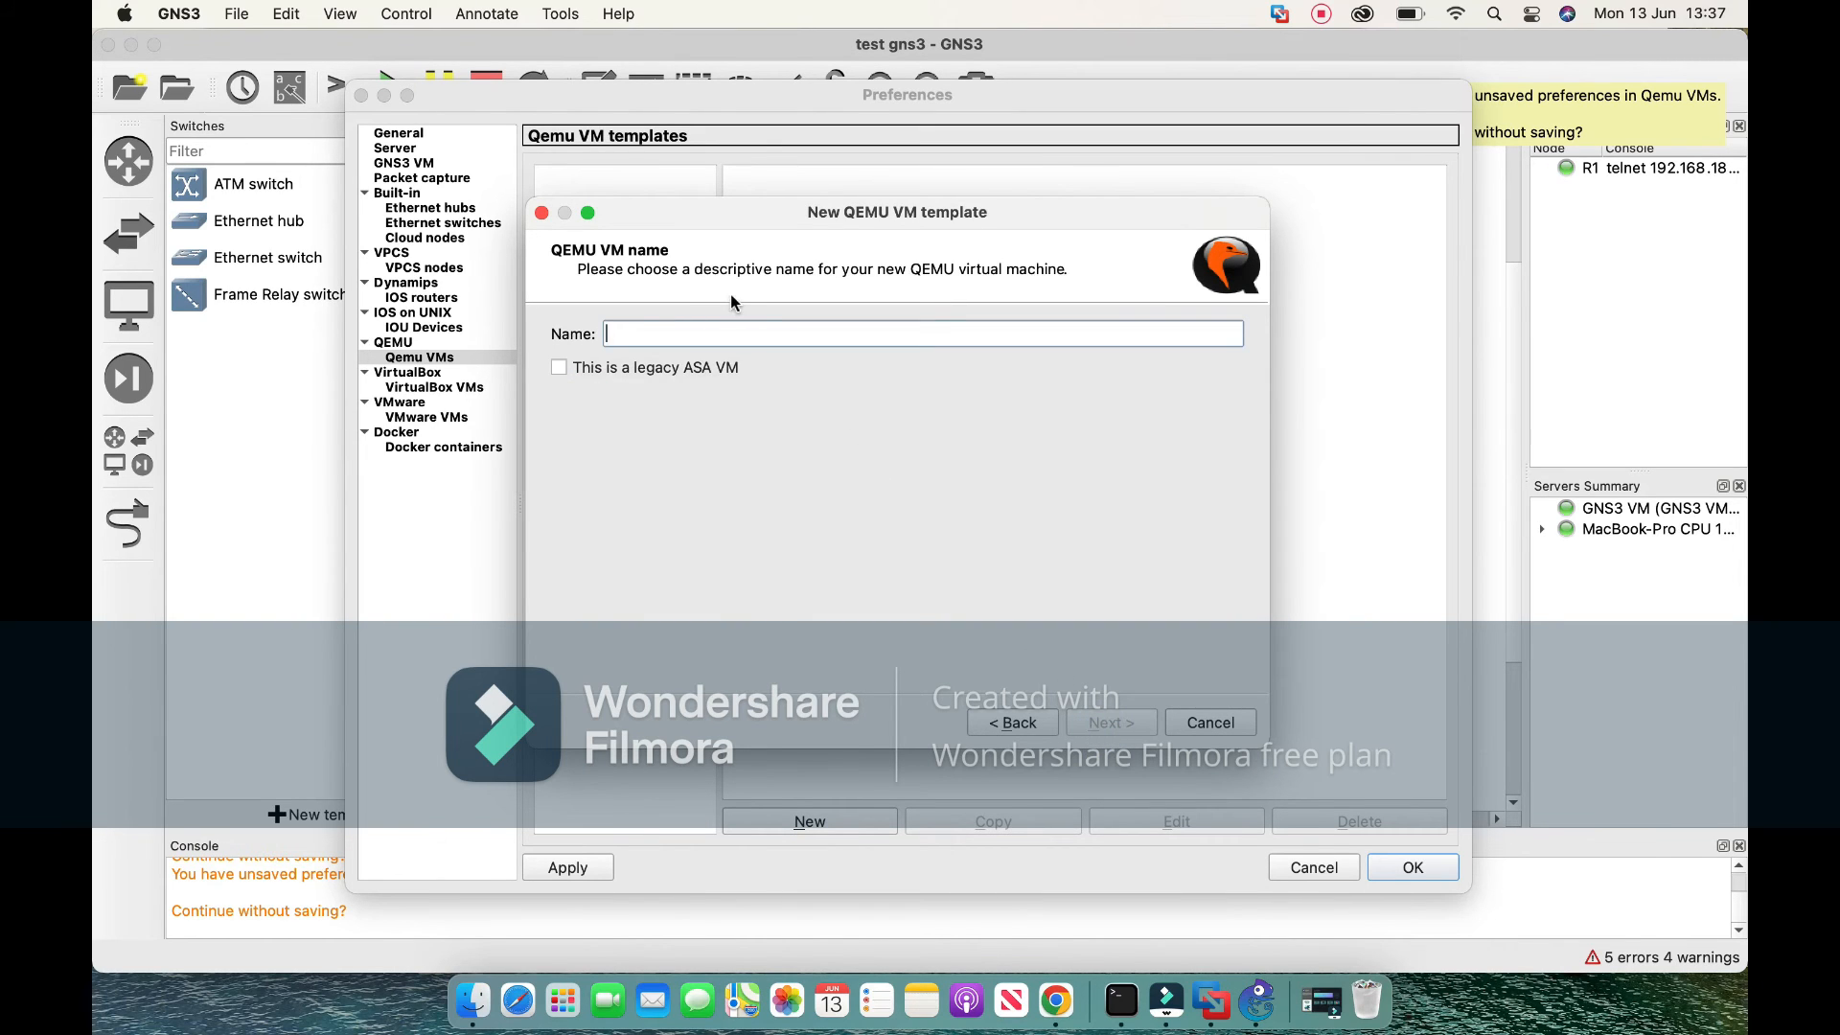
pyautogui.write('I2')
pyautogui.press('BackSpace')
pyautogui.press('BackSpace')
pyautogui.write('a')
pyautogui.press('BackSpace')
pyautogui.press('BackSpace')
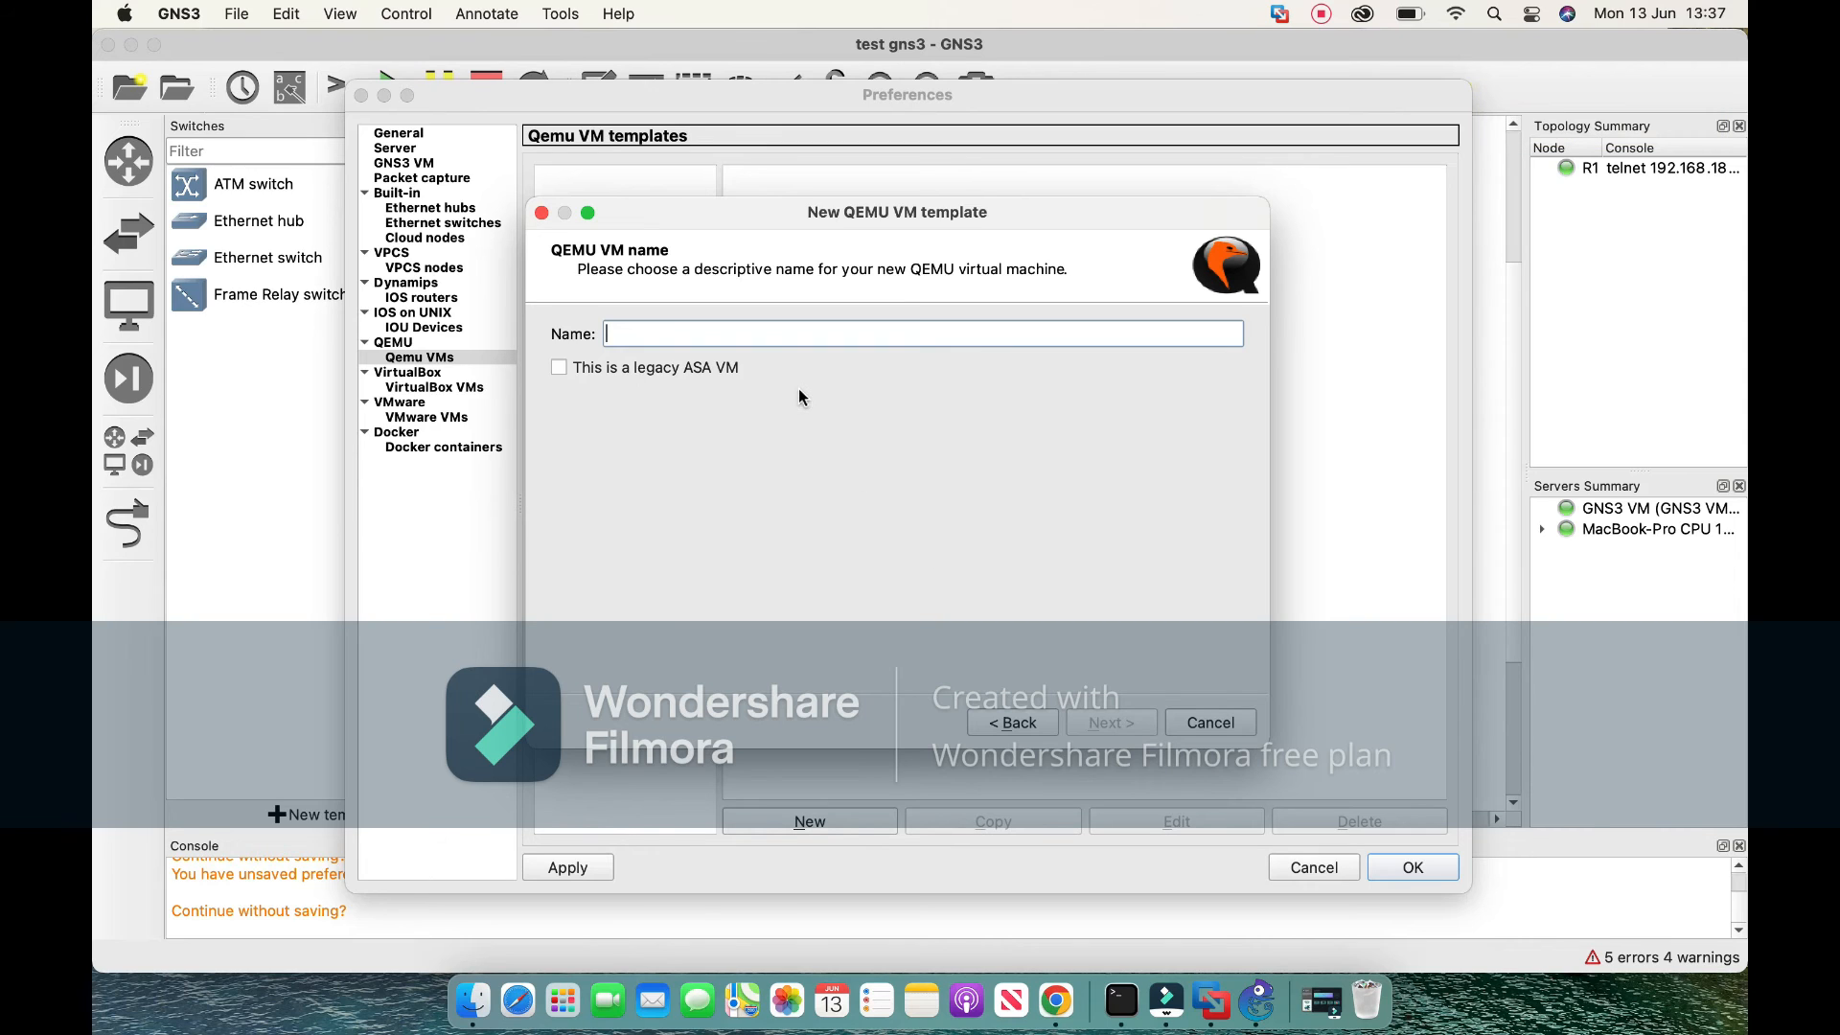
pyautogui.write('l2')
pyautogui.click(1108, 714)
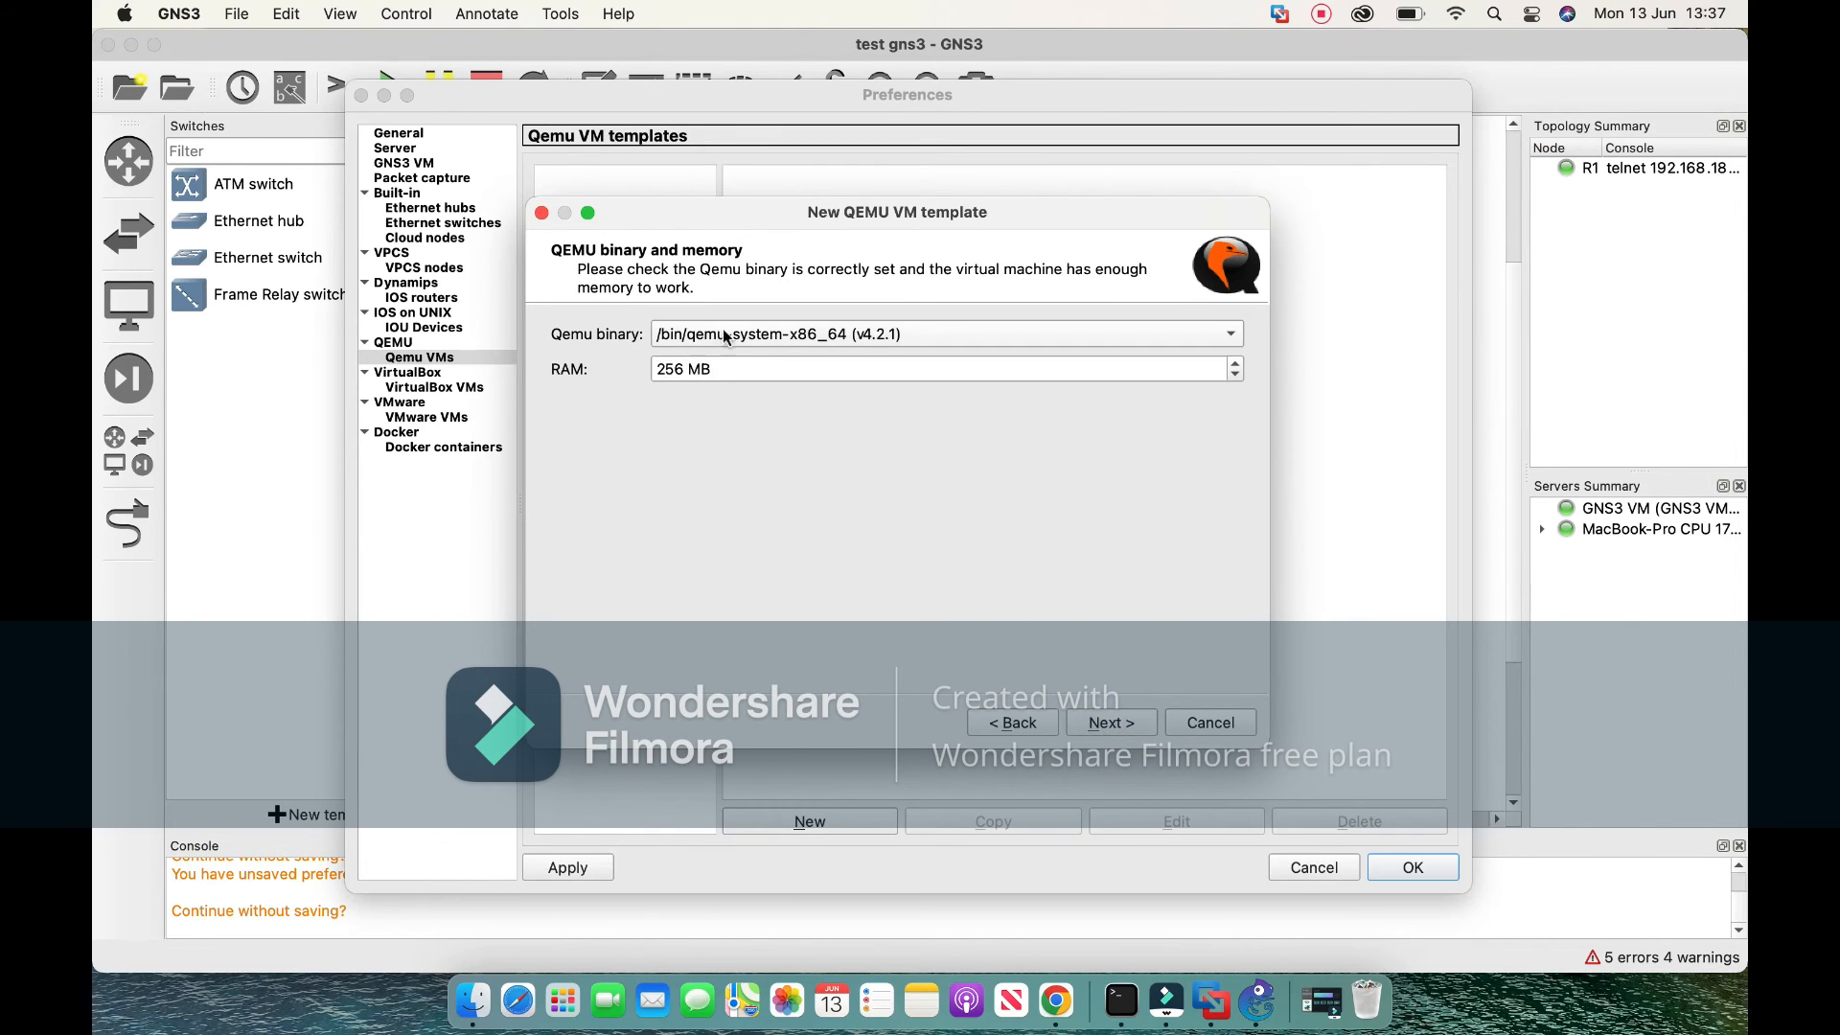
# Continue to the disk image choice with 256 MB RAM and a telnet console, then cancel the template and discard the preference changes.
pyautogui.click(1114, 726)
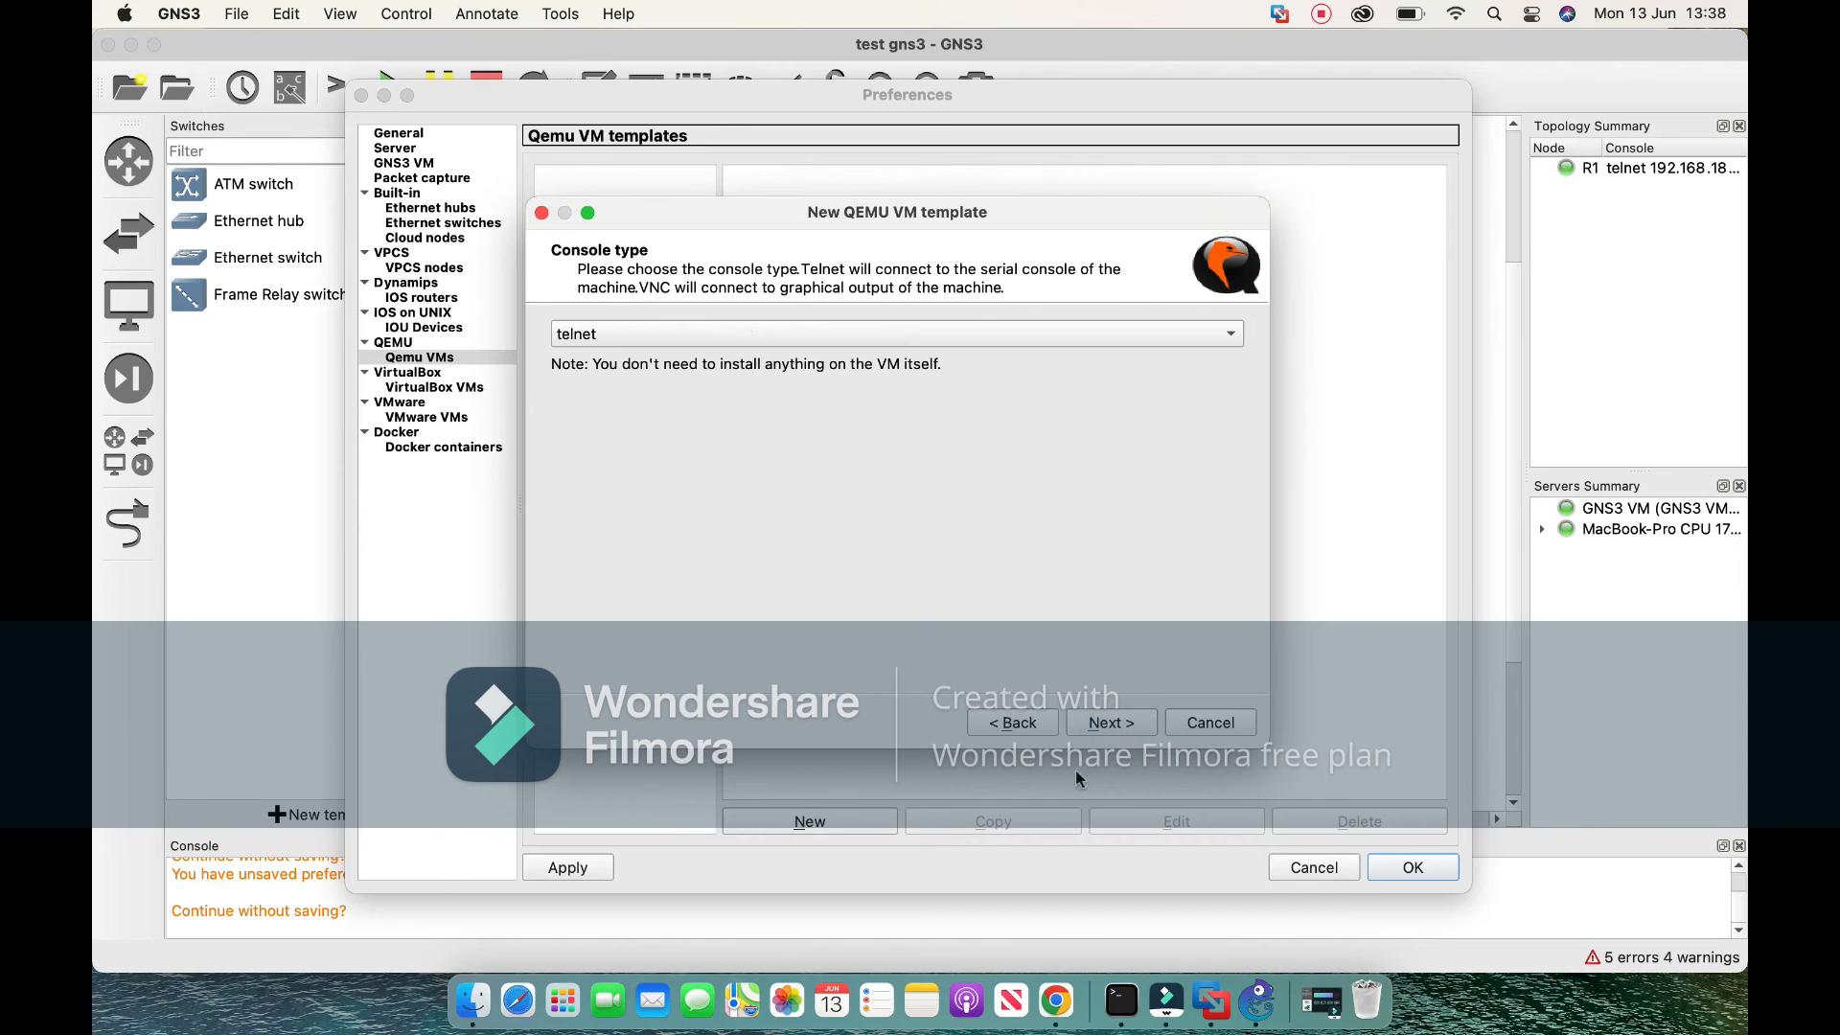
pyautogui.click(1101, 722)
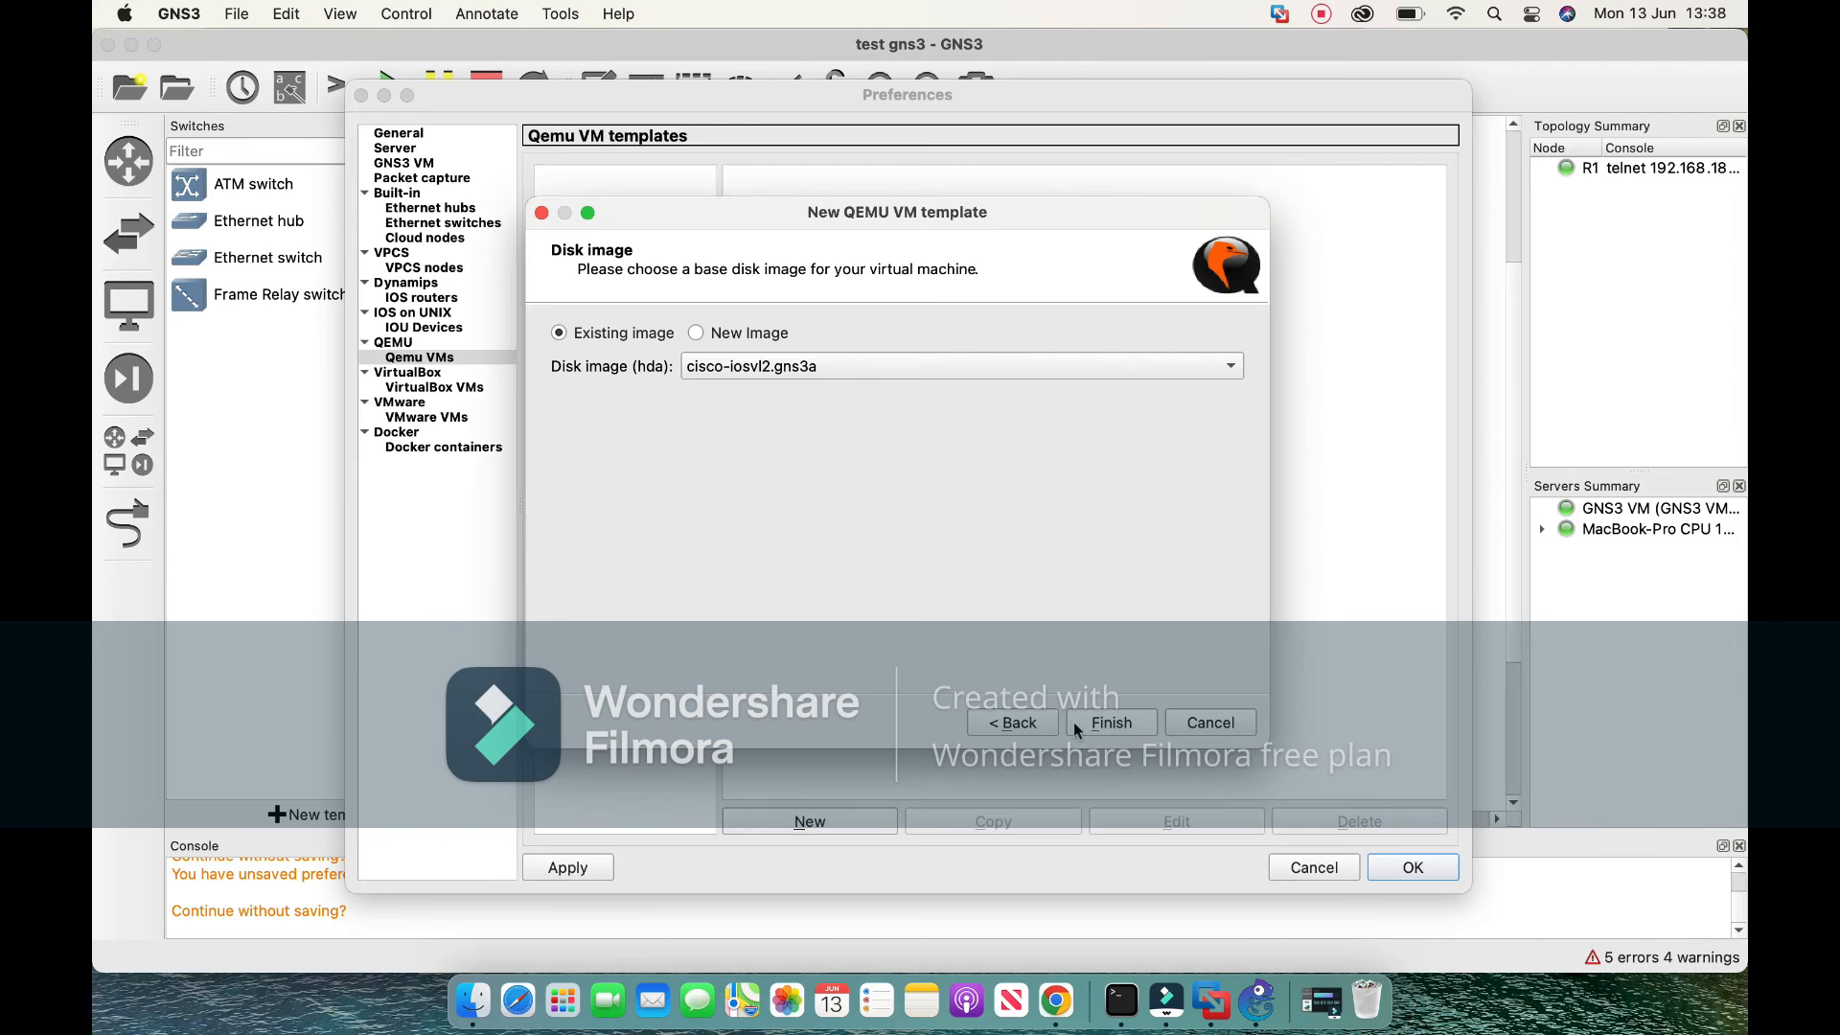
pyautogui.click(1191, 728)
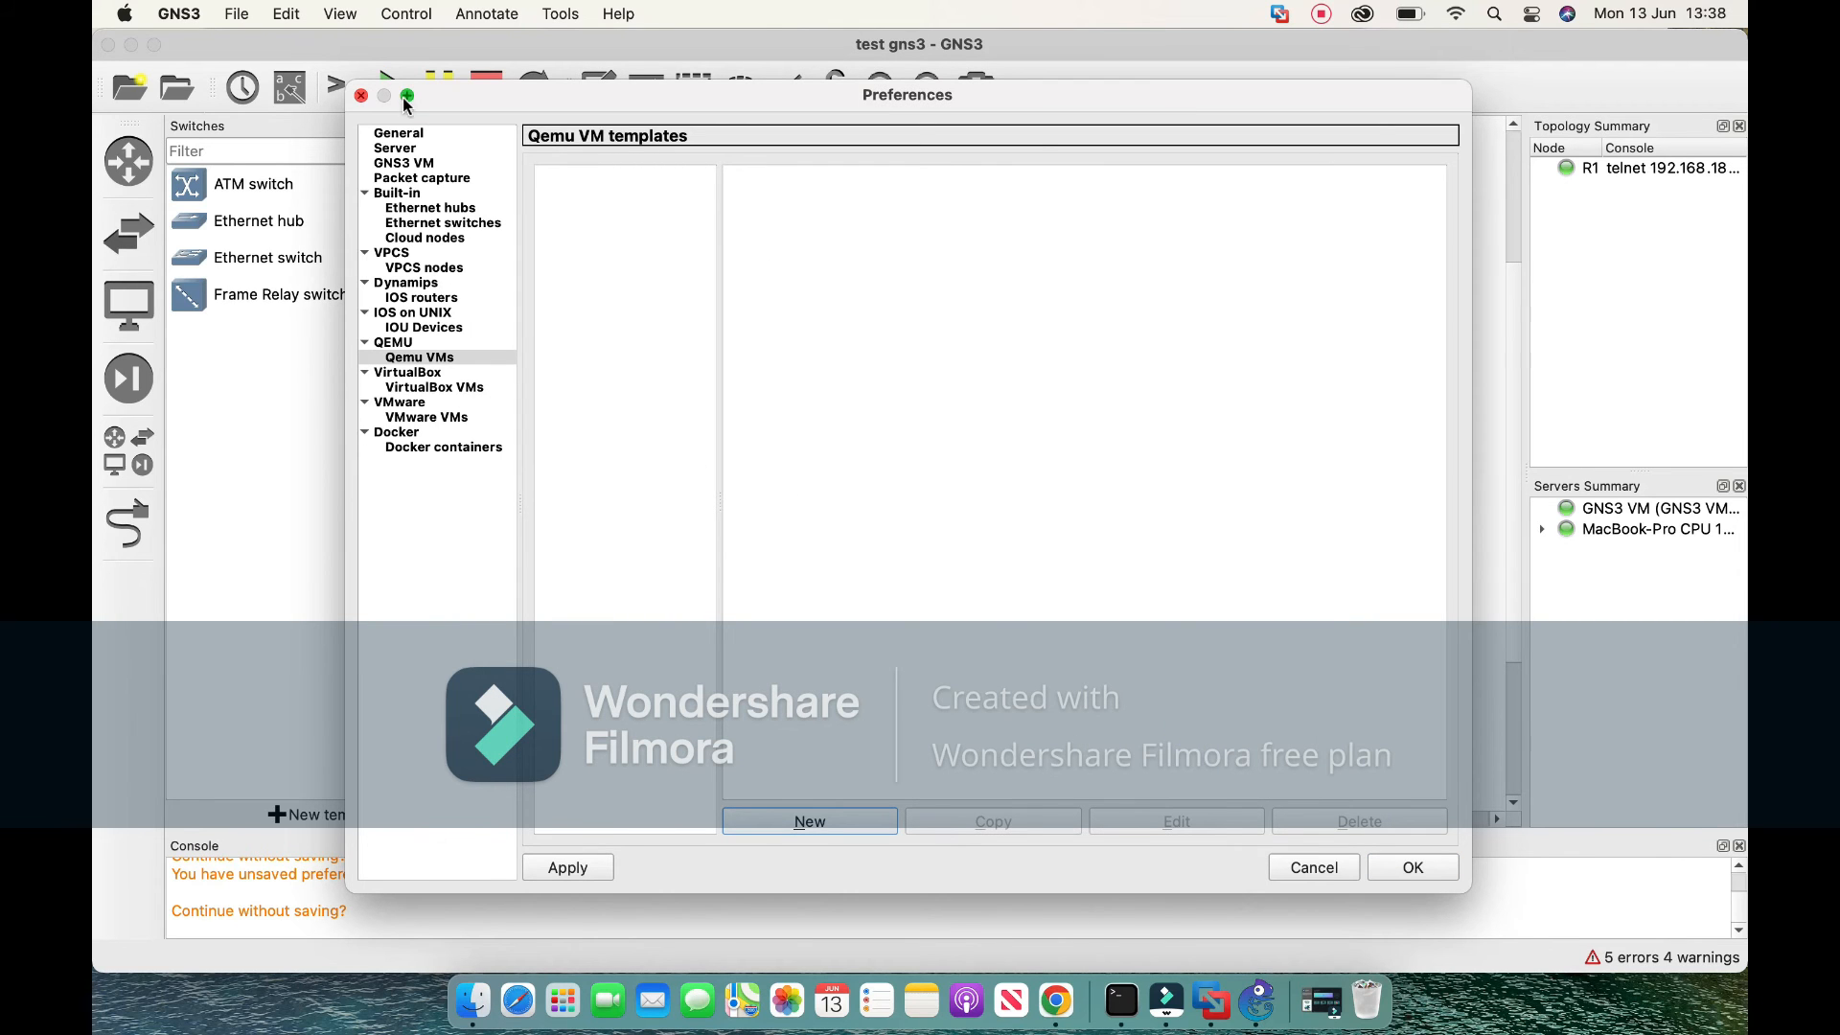
pyautogui.click(361, 96)
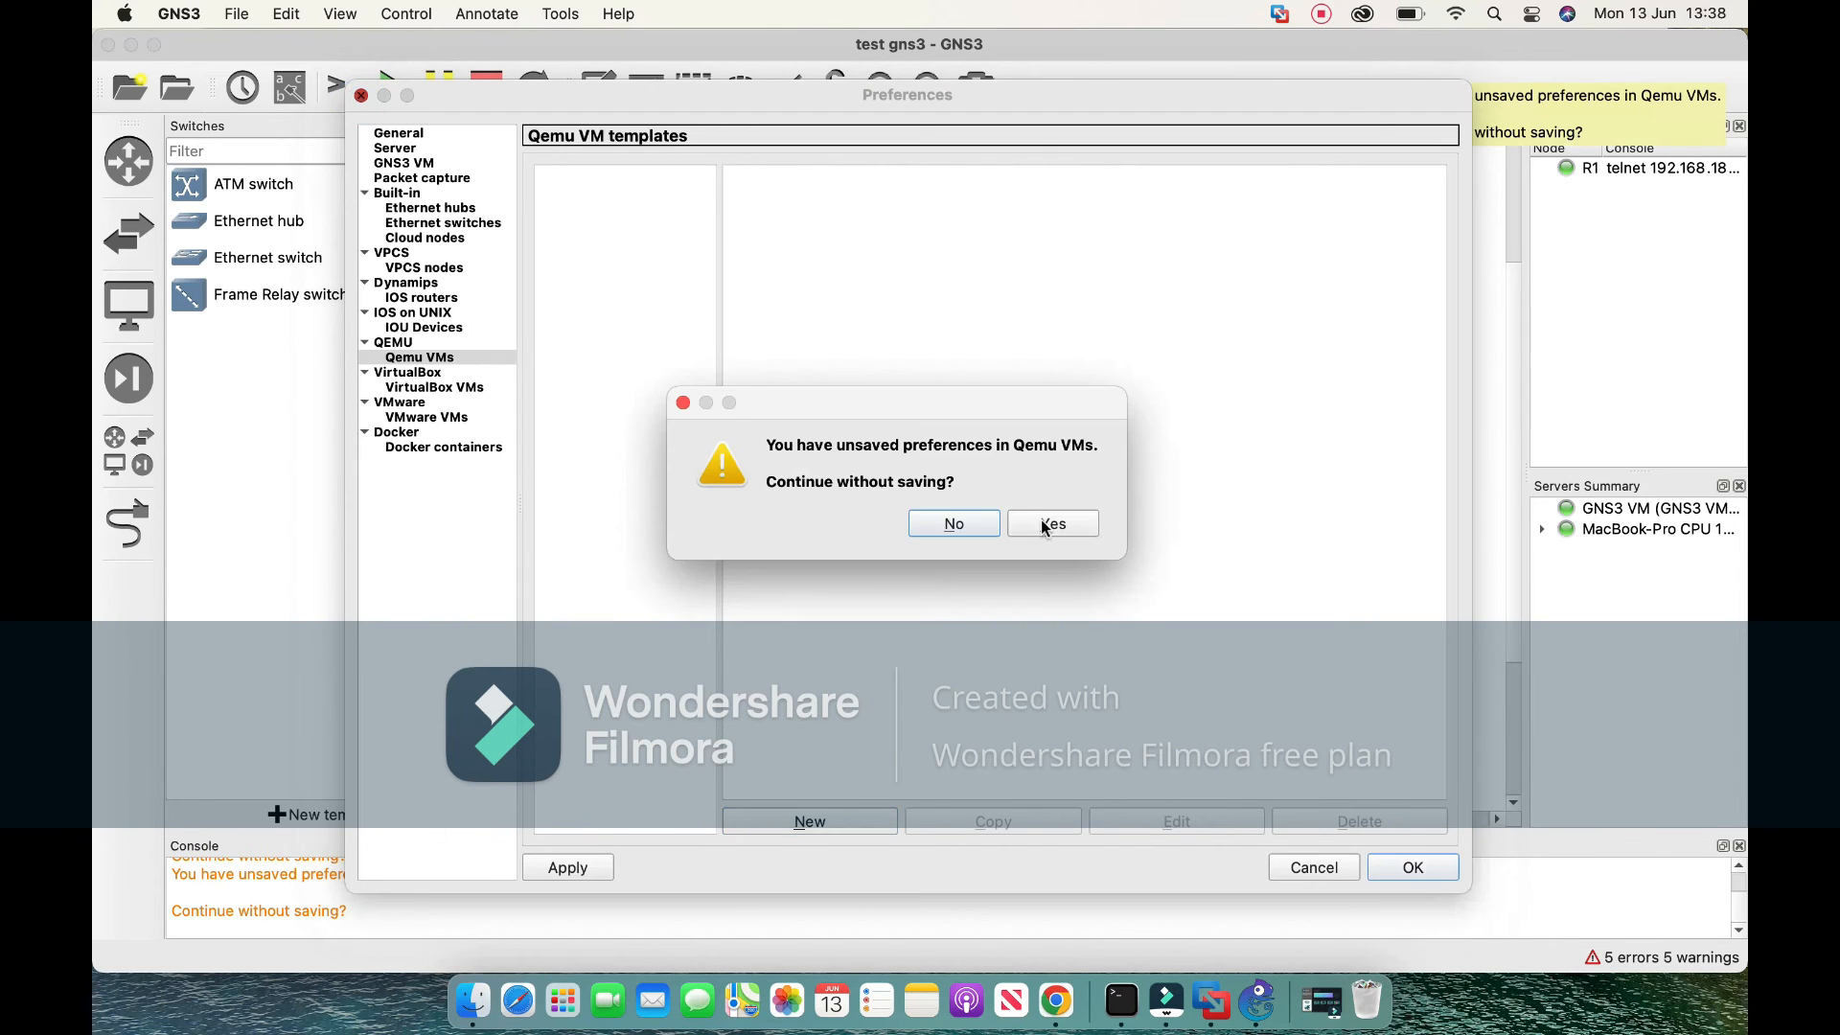
pyautogui.click(1045, 526)
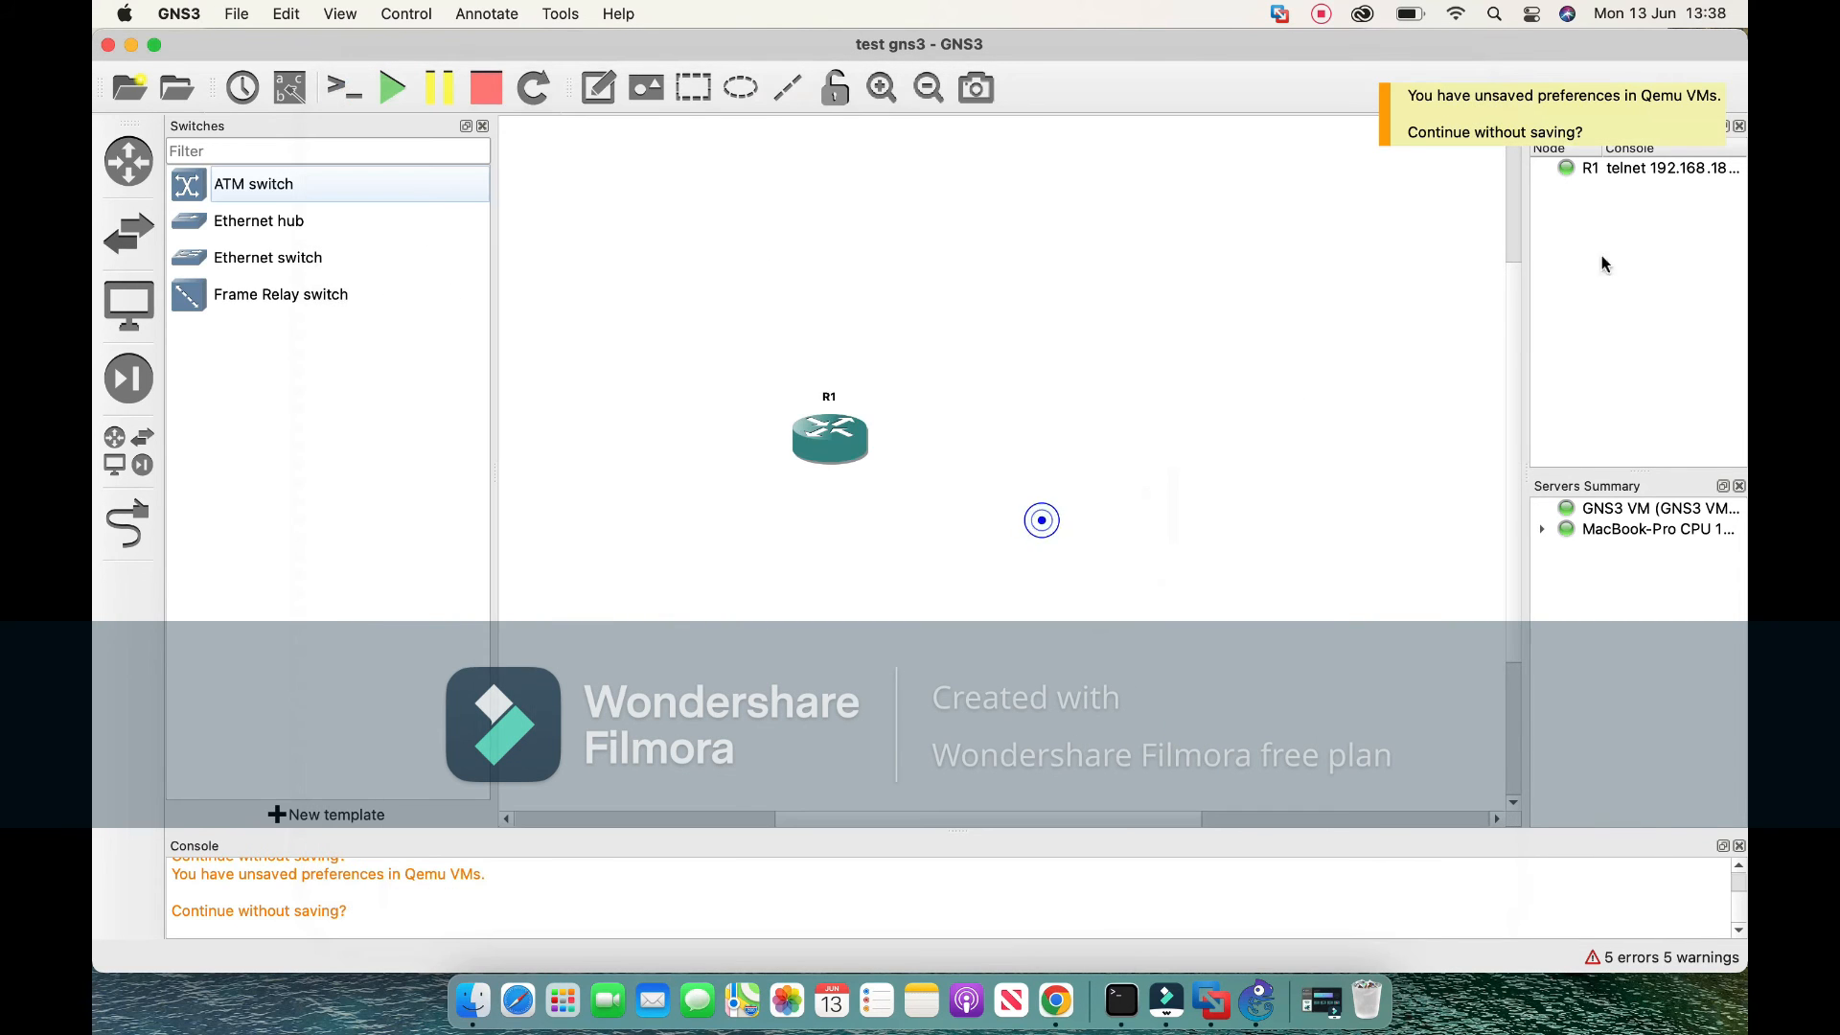
# Open the appliance import file chooser, then switch to Chrome and go to the Marketplace section of gns3.com.
pyautogui.click(237, 15)
pyautogui.click(406, 255)
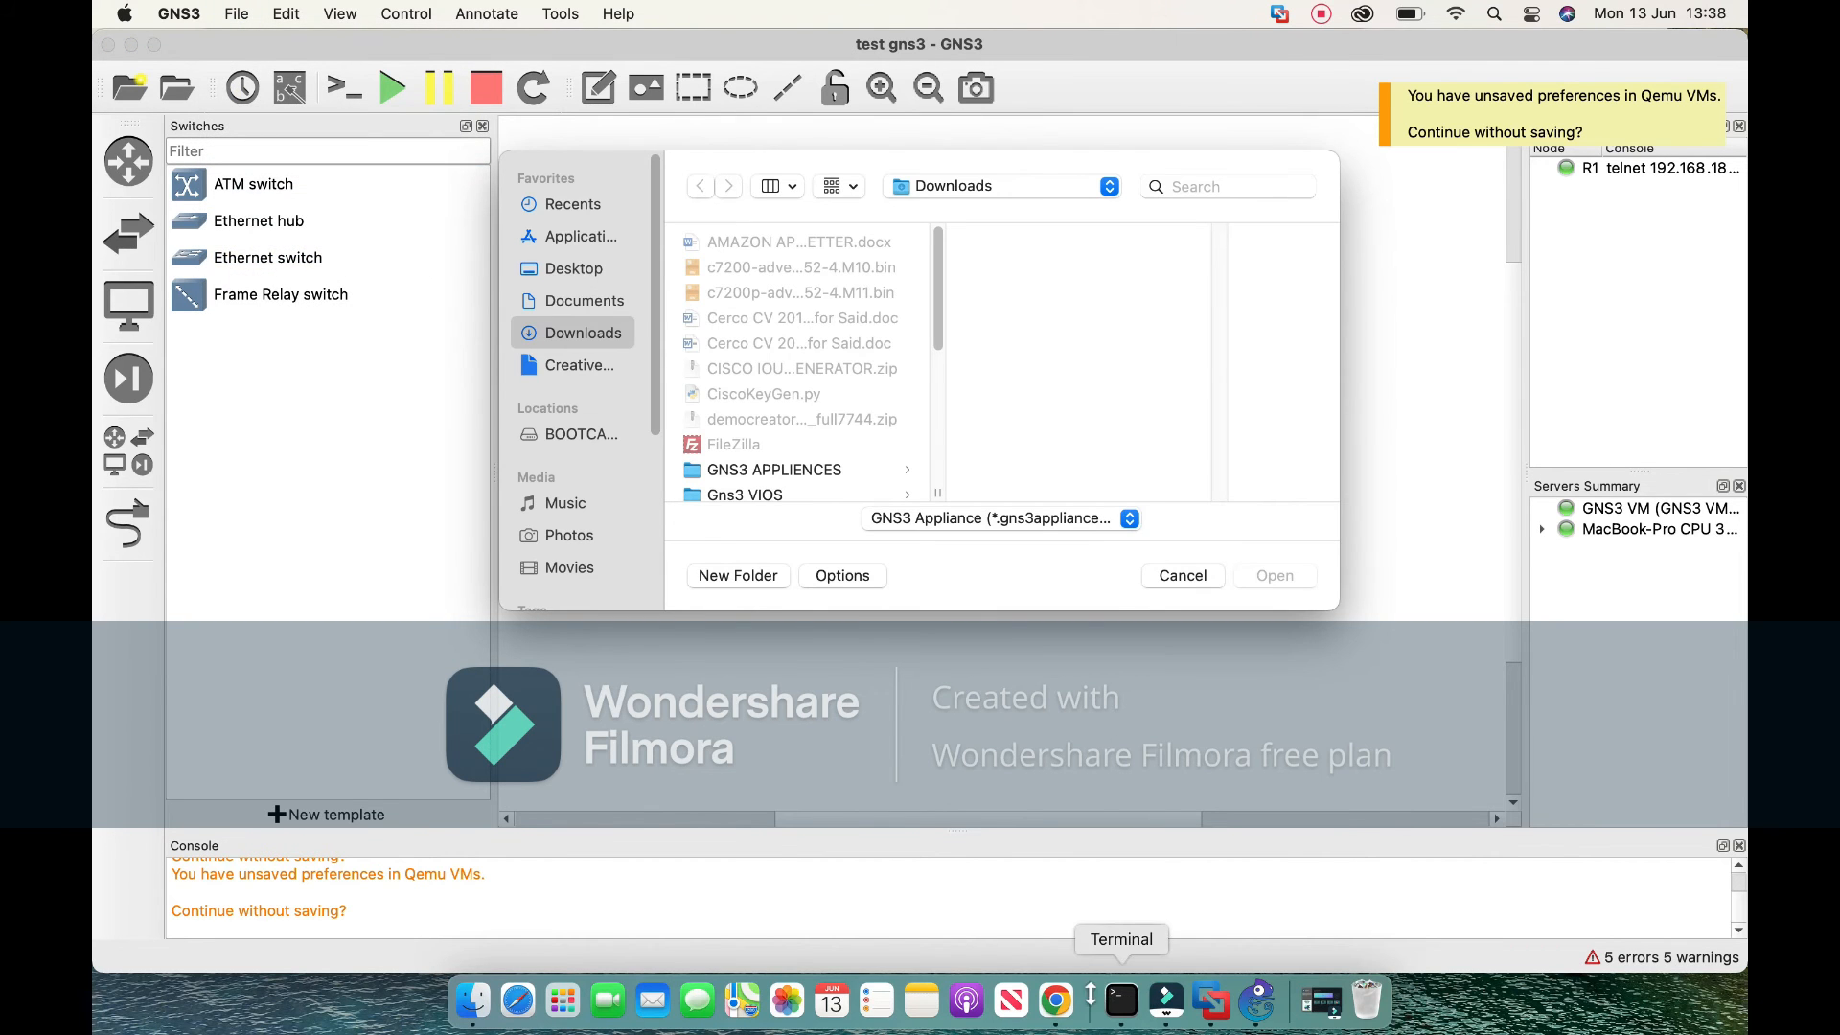
pyautogui.click(1055, 999)
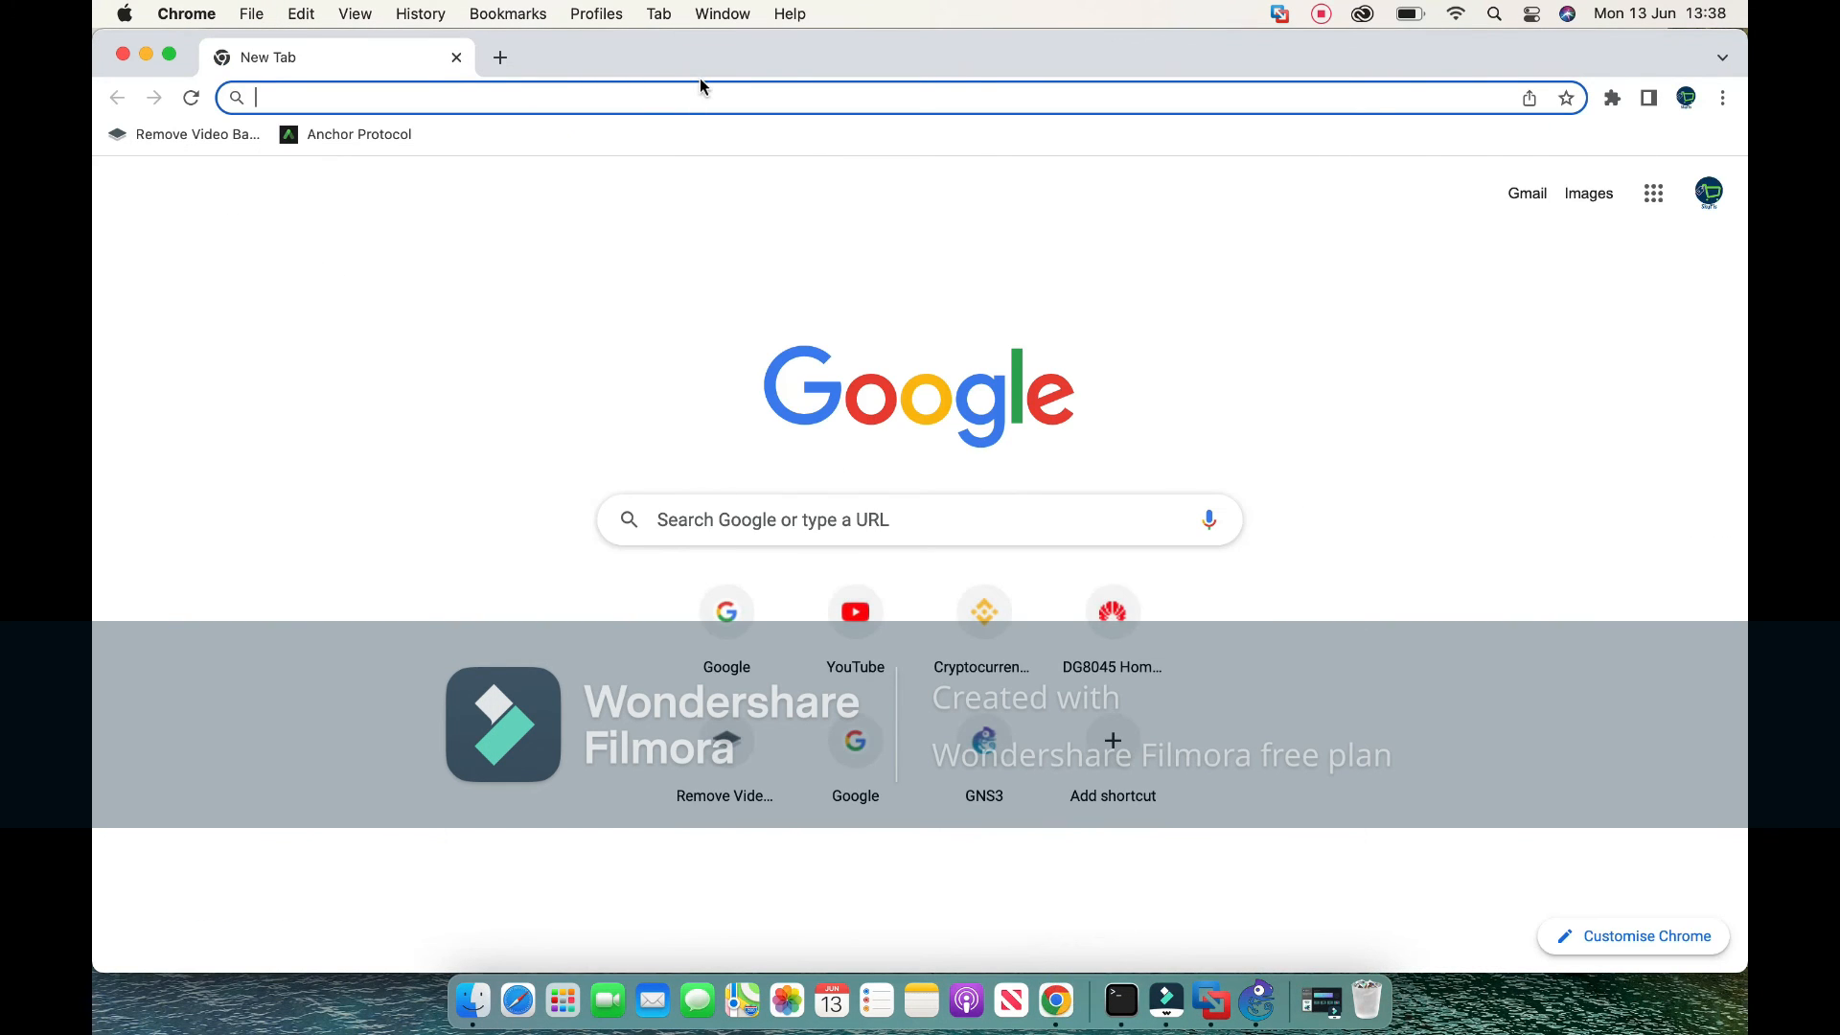
pyautogui.write('gns3')
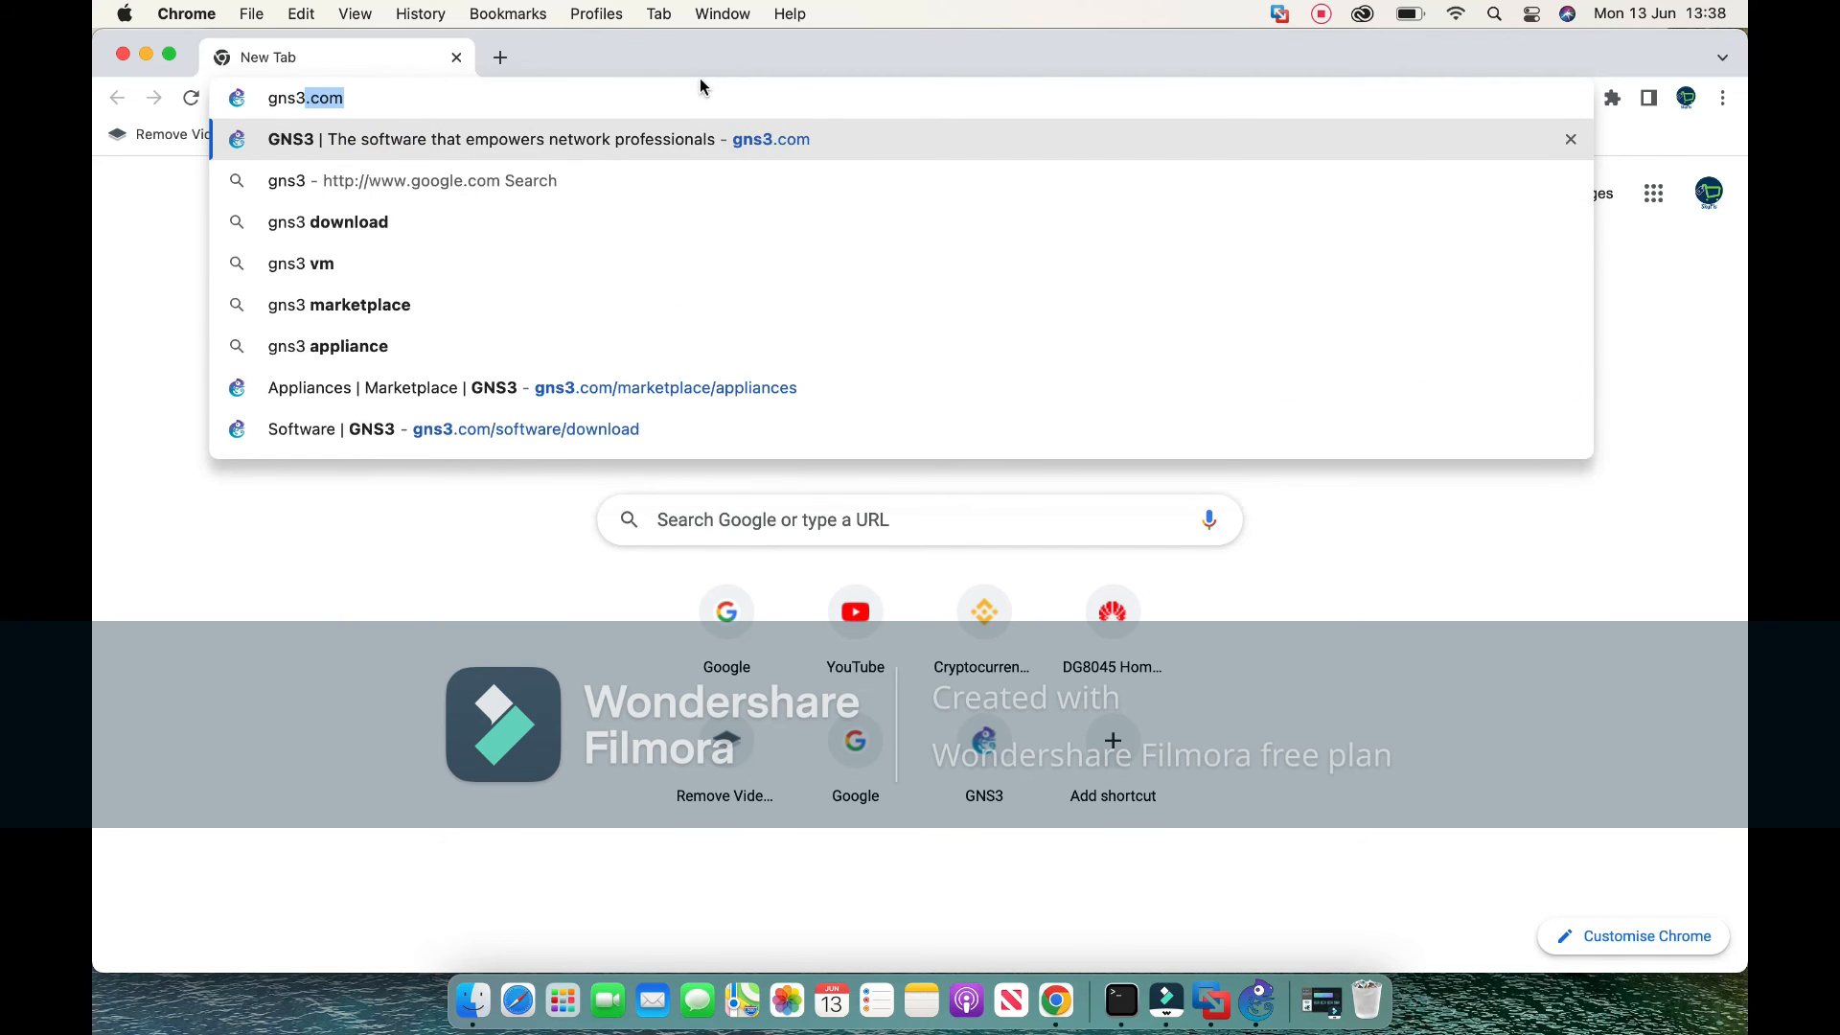
pyautogui.press('Return')
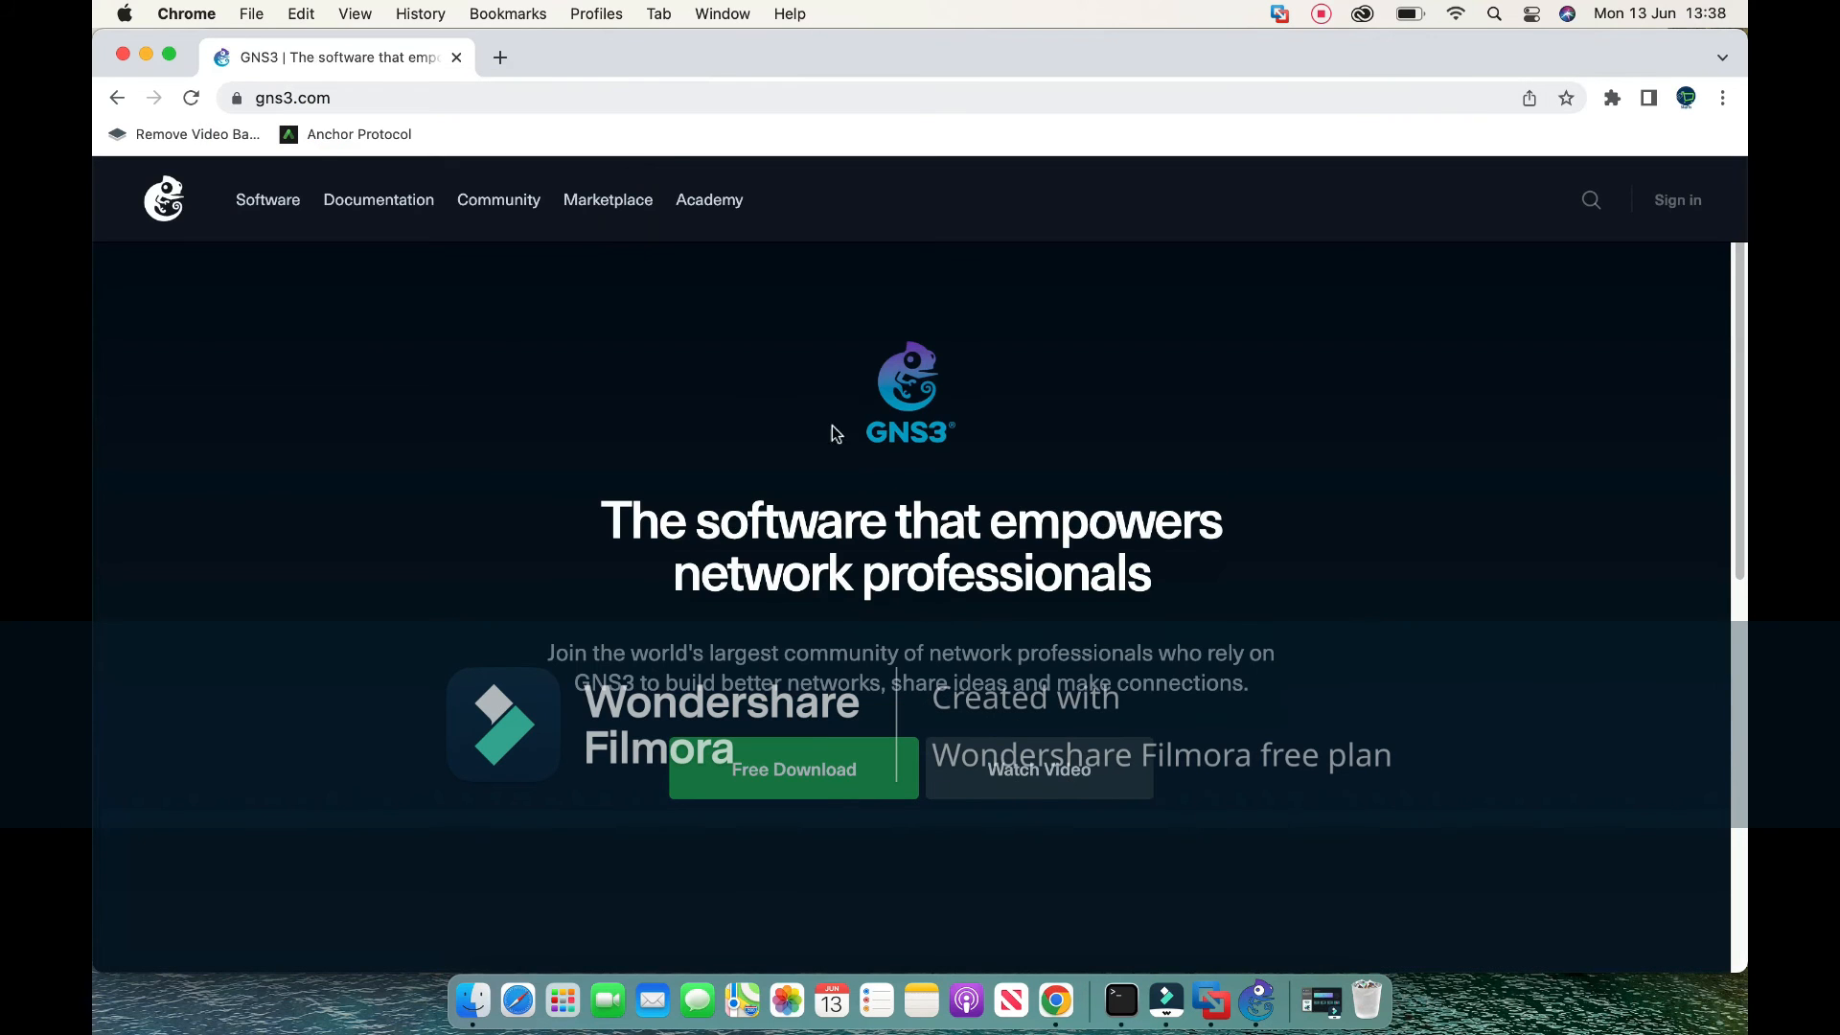
pyautogui.click(390, 200)
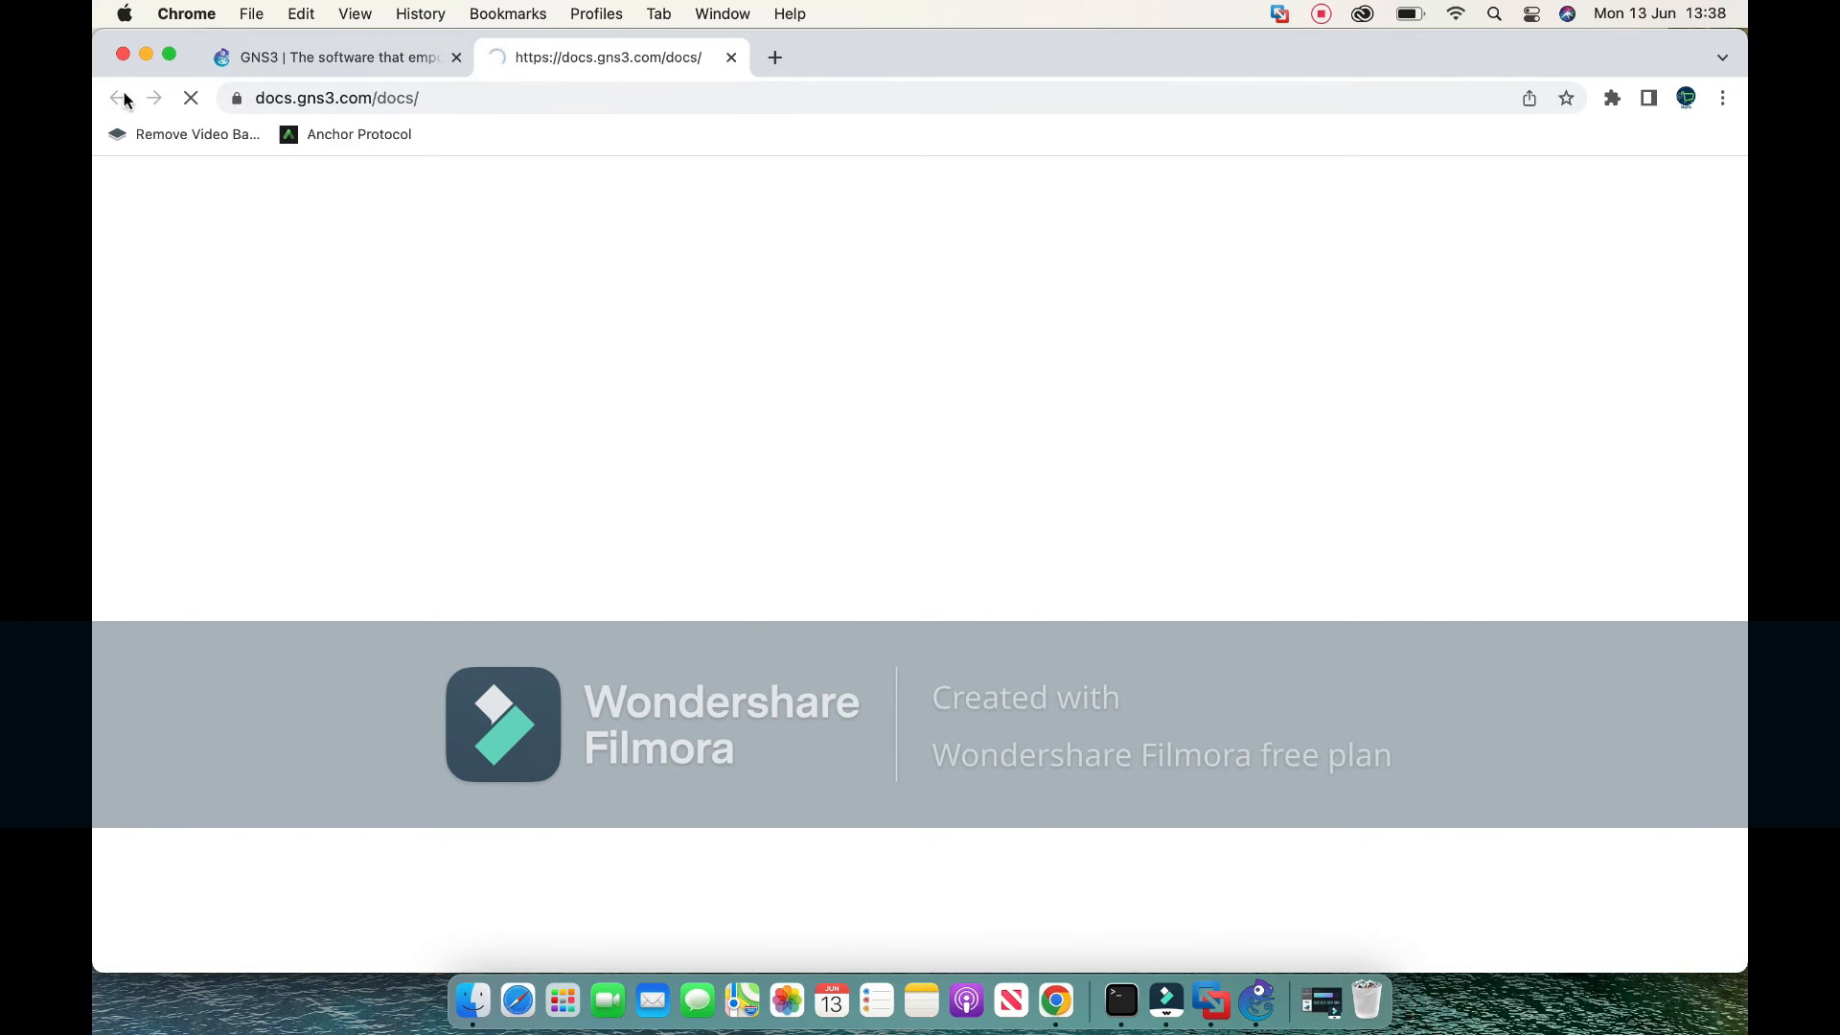
pyautogui.click(730, 60)
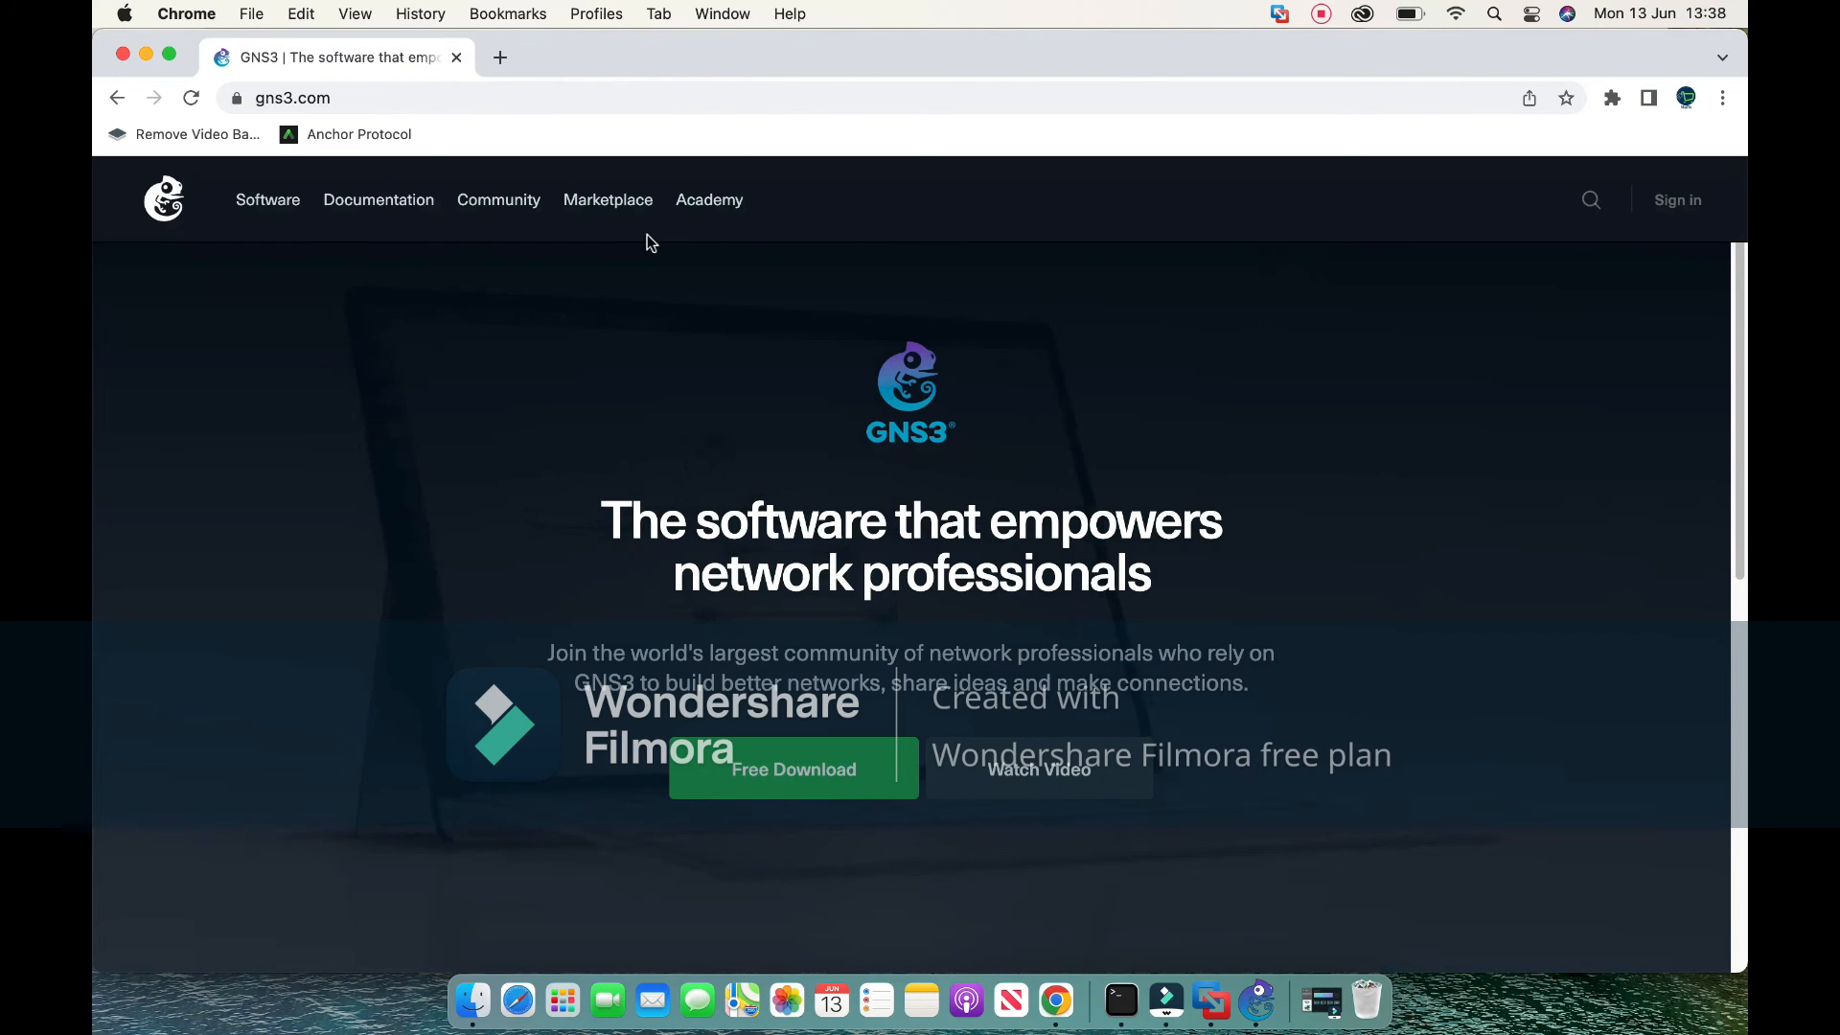
pyautogui.click(625, 200)
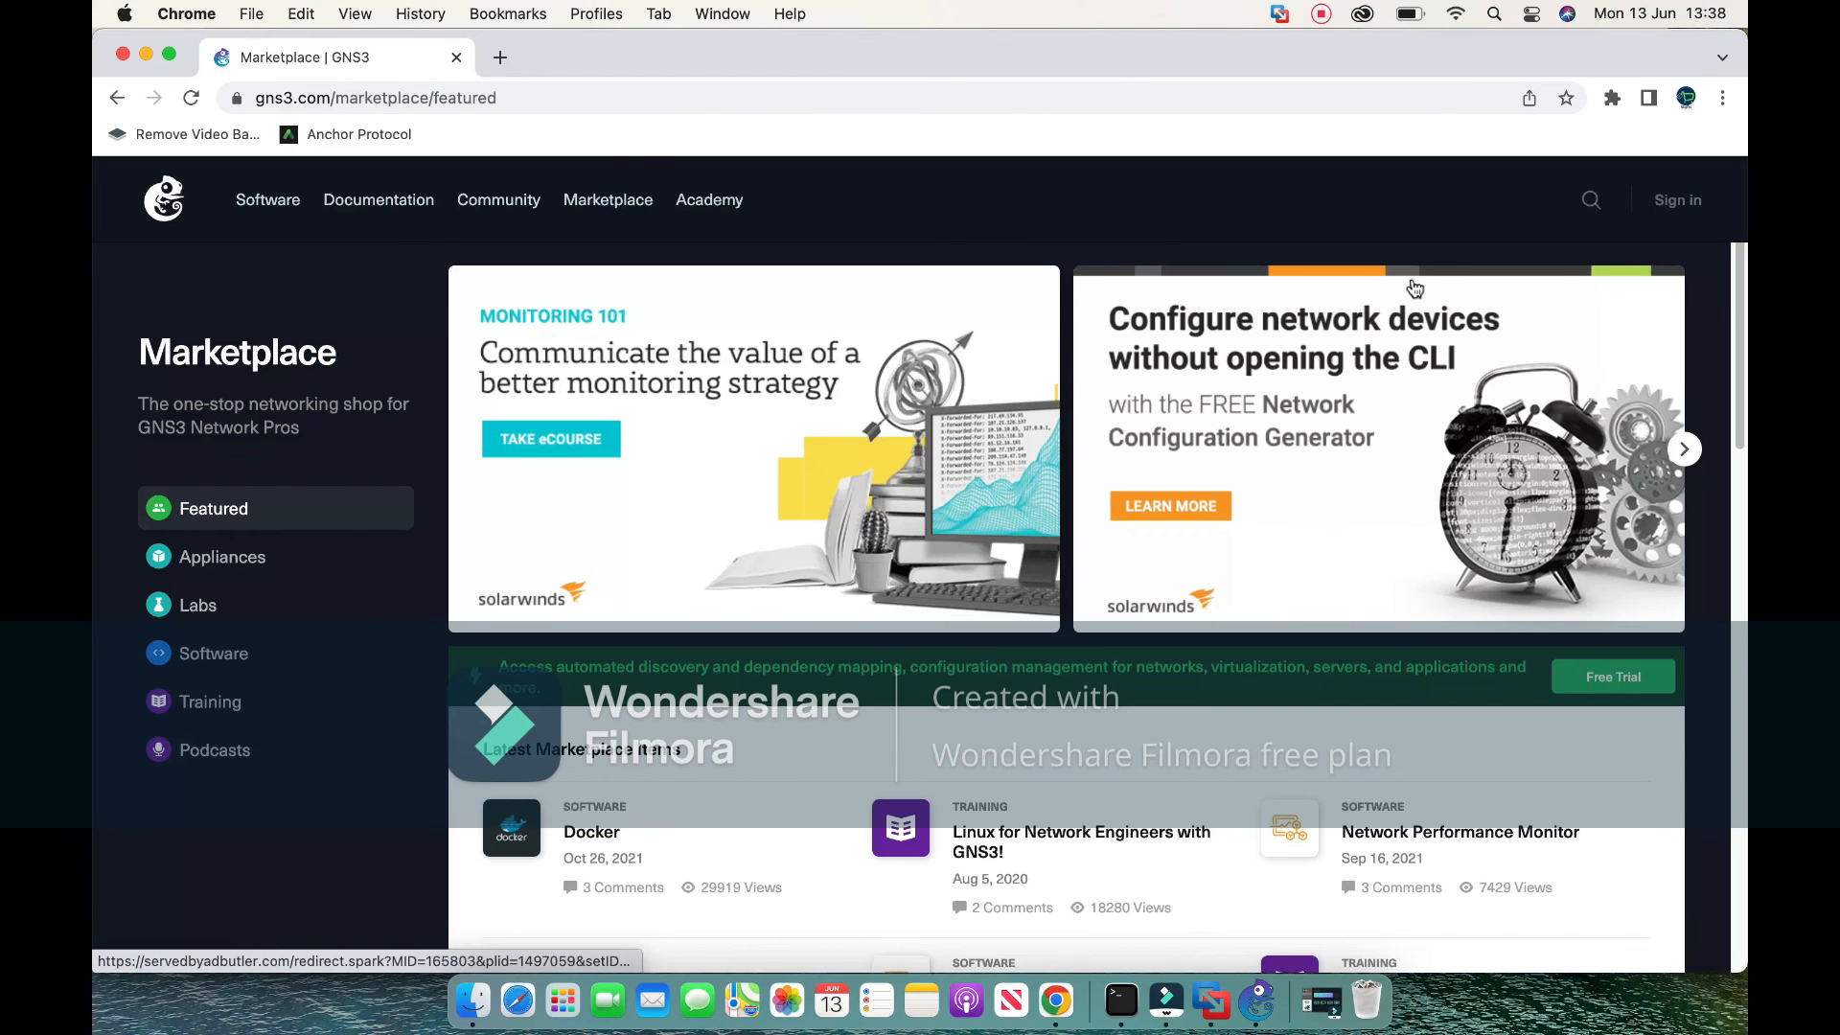
# Search the GNS3 site for "appl" and read through the Import GNS3 appliance documentation page.
pyautogui.click(1592, 203)
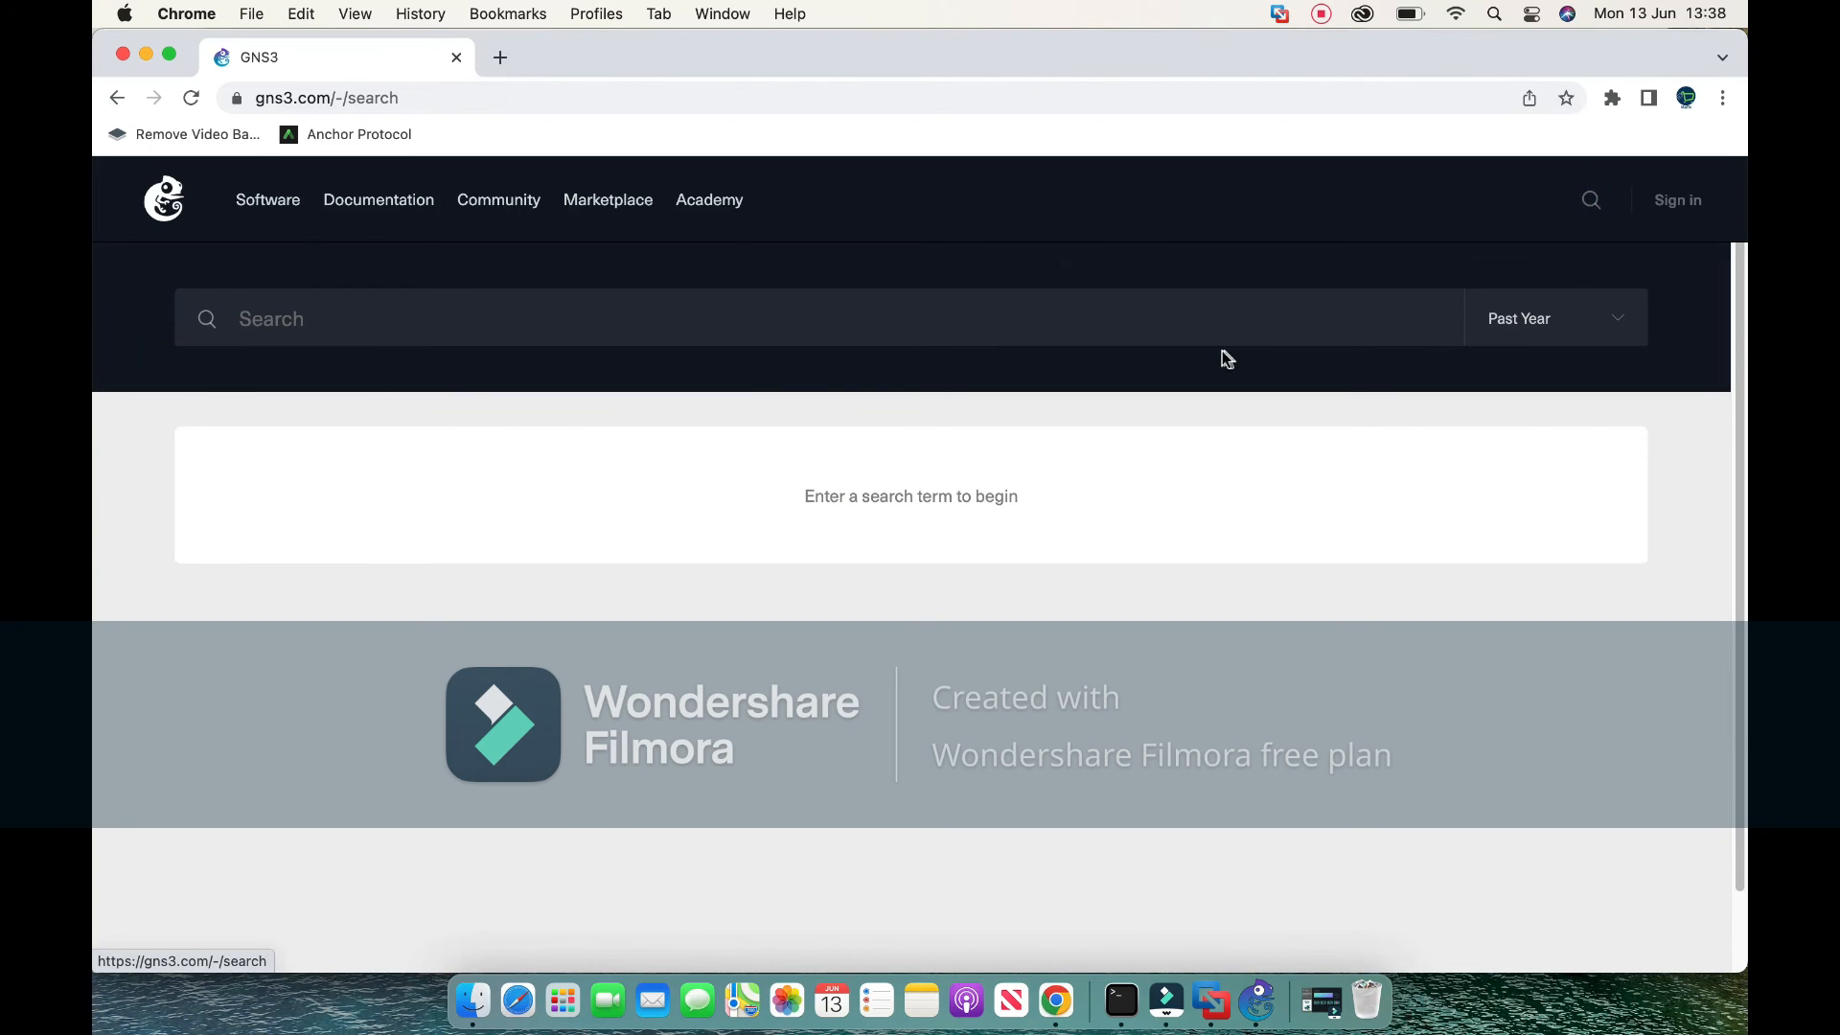
pyautogui.click(1200, 323)
pyautogui.write('appl')
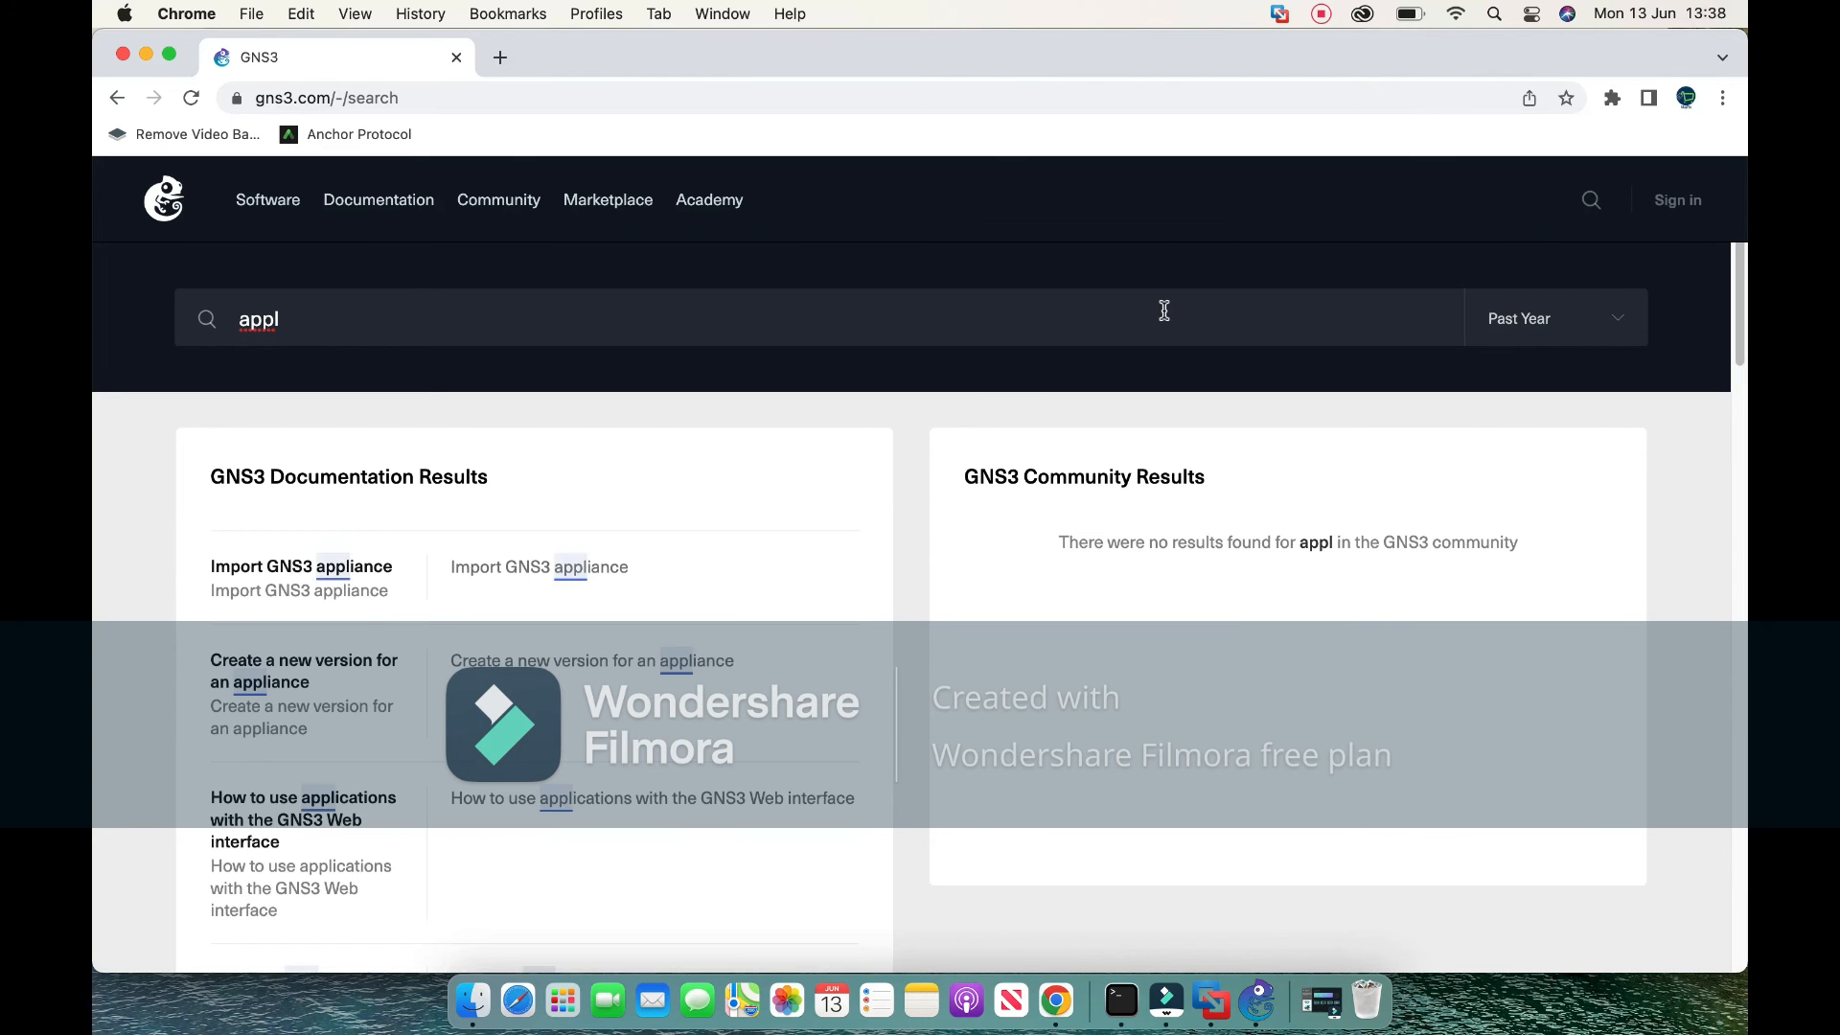
pyautogui.click(323, 576)
pyautogui.scroll(-4, 1318, 613)
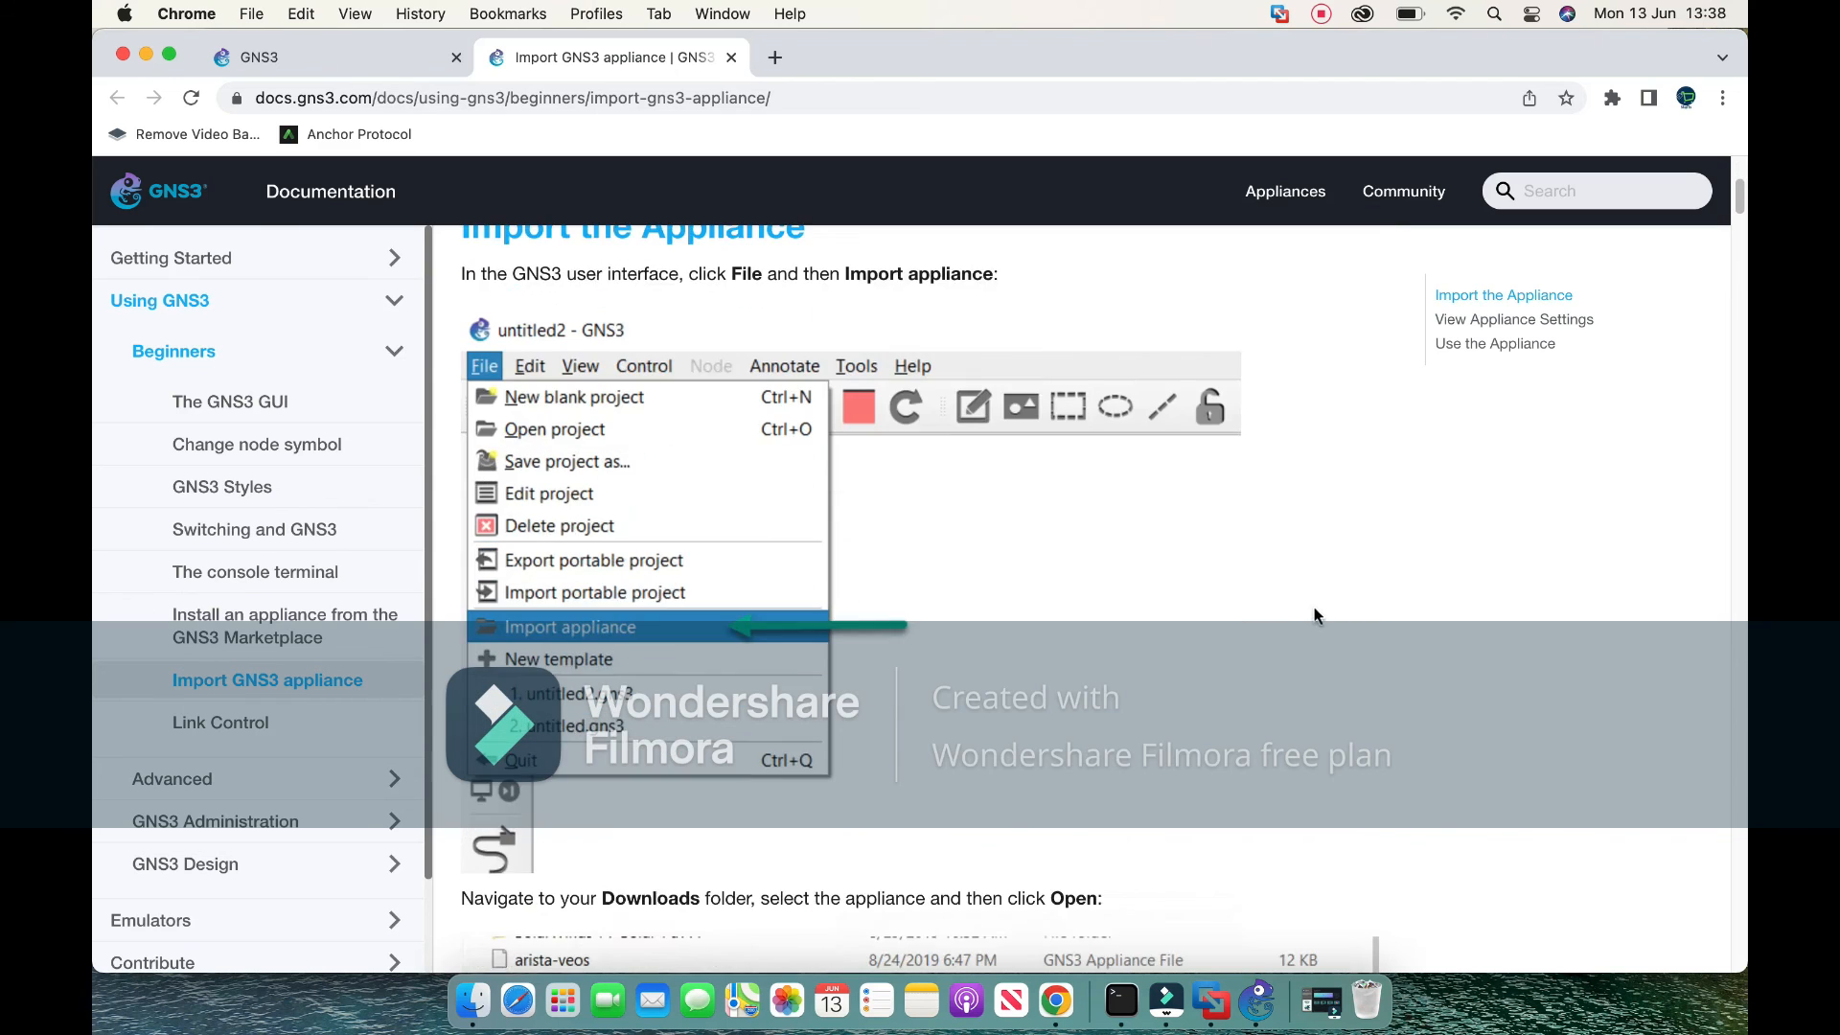
pyautogui.scroll(-10, 1255, 589)
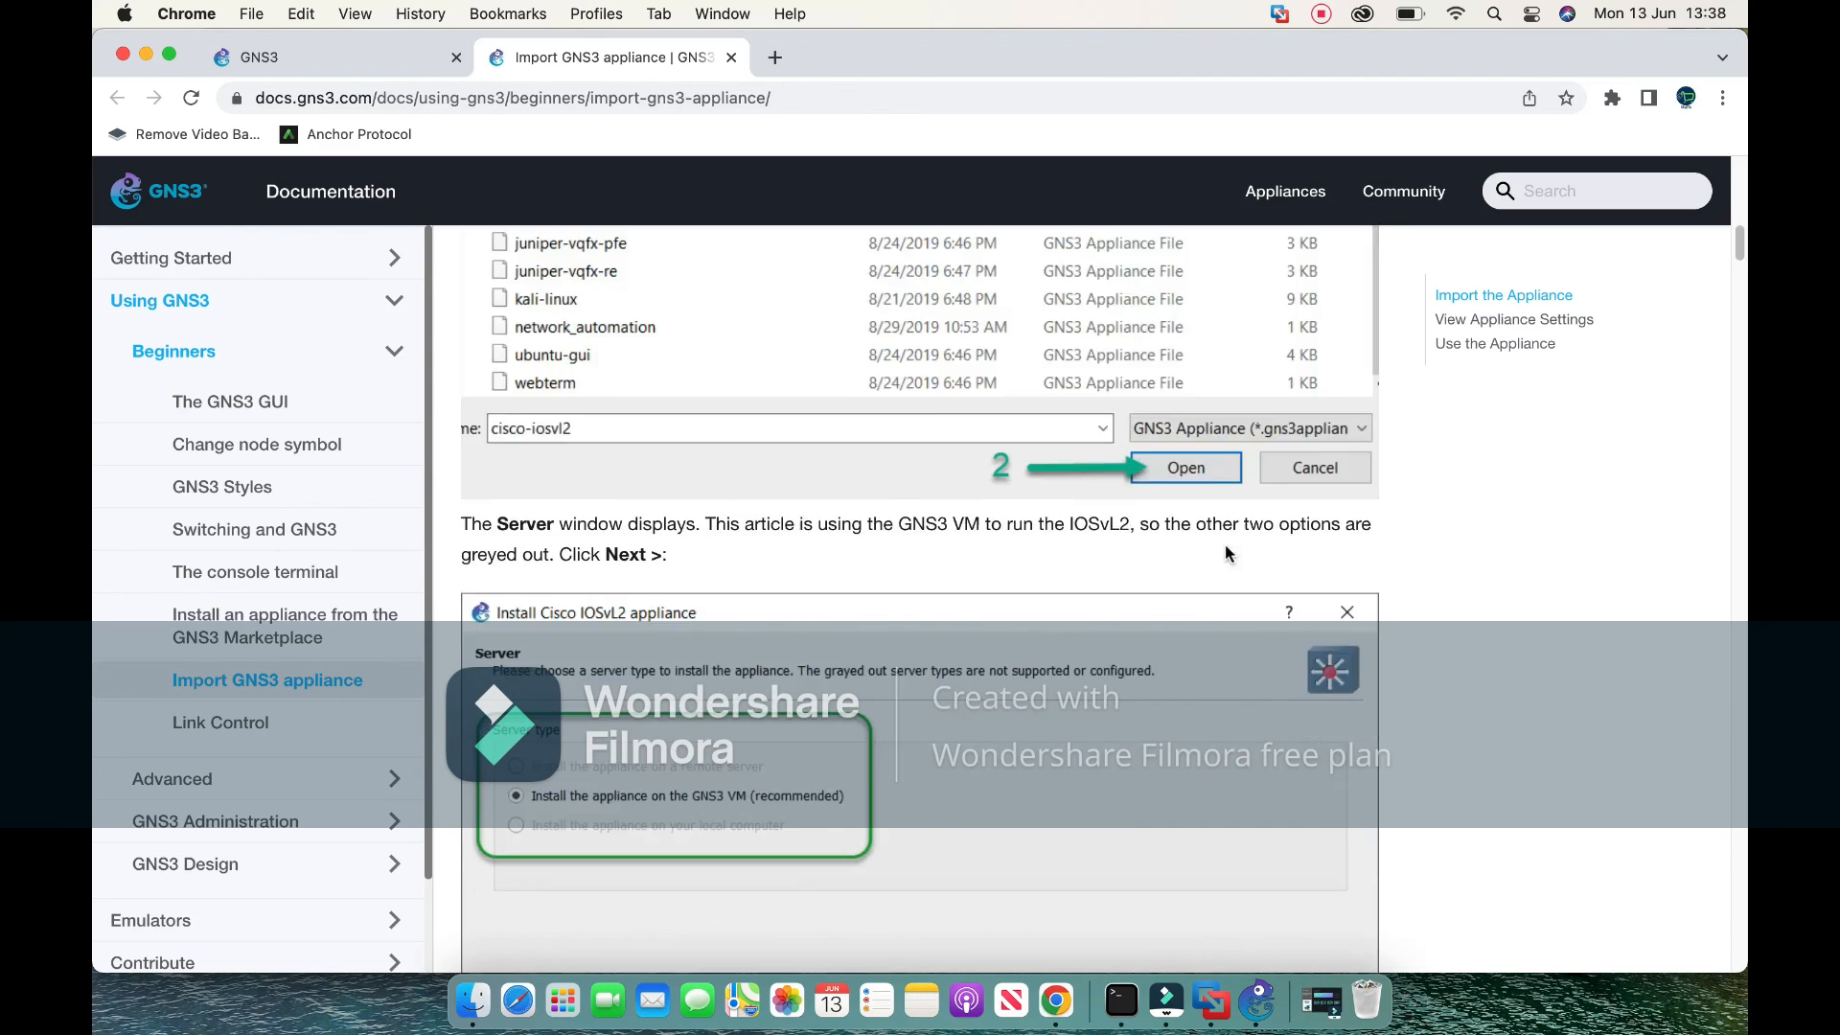
pyautogui.scroll(10, 1224, 554)
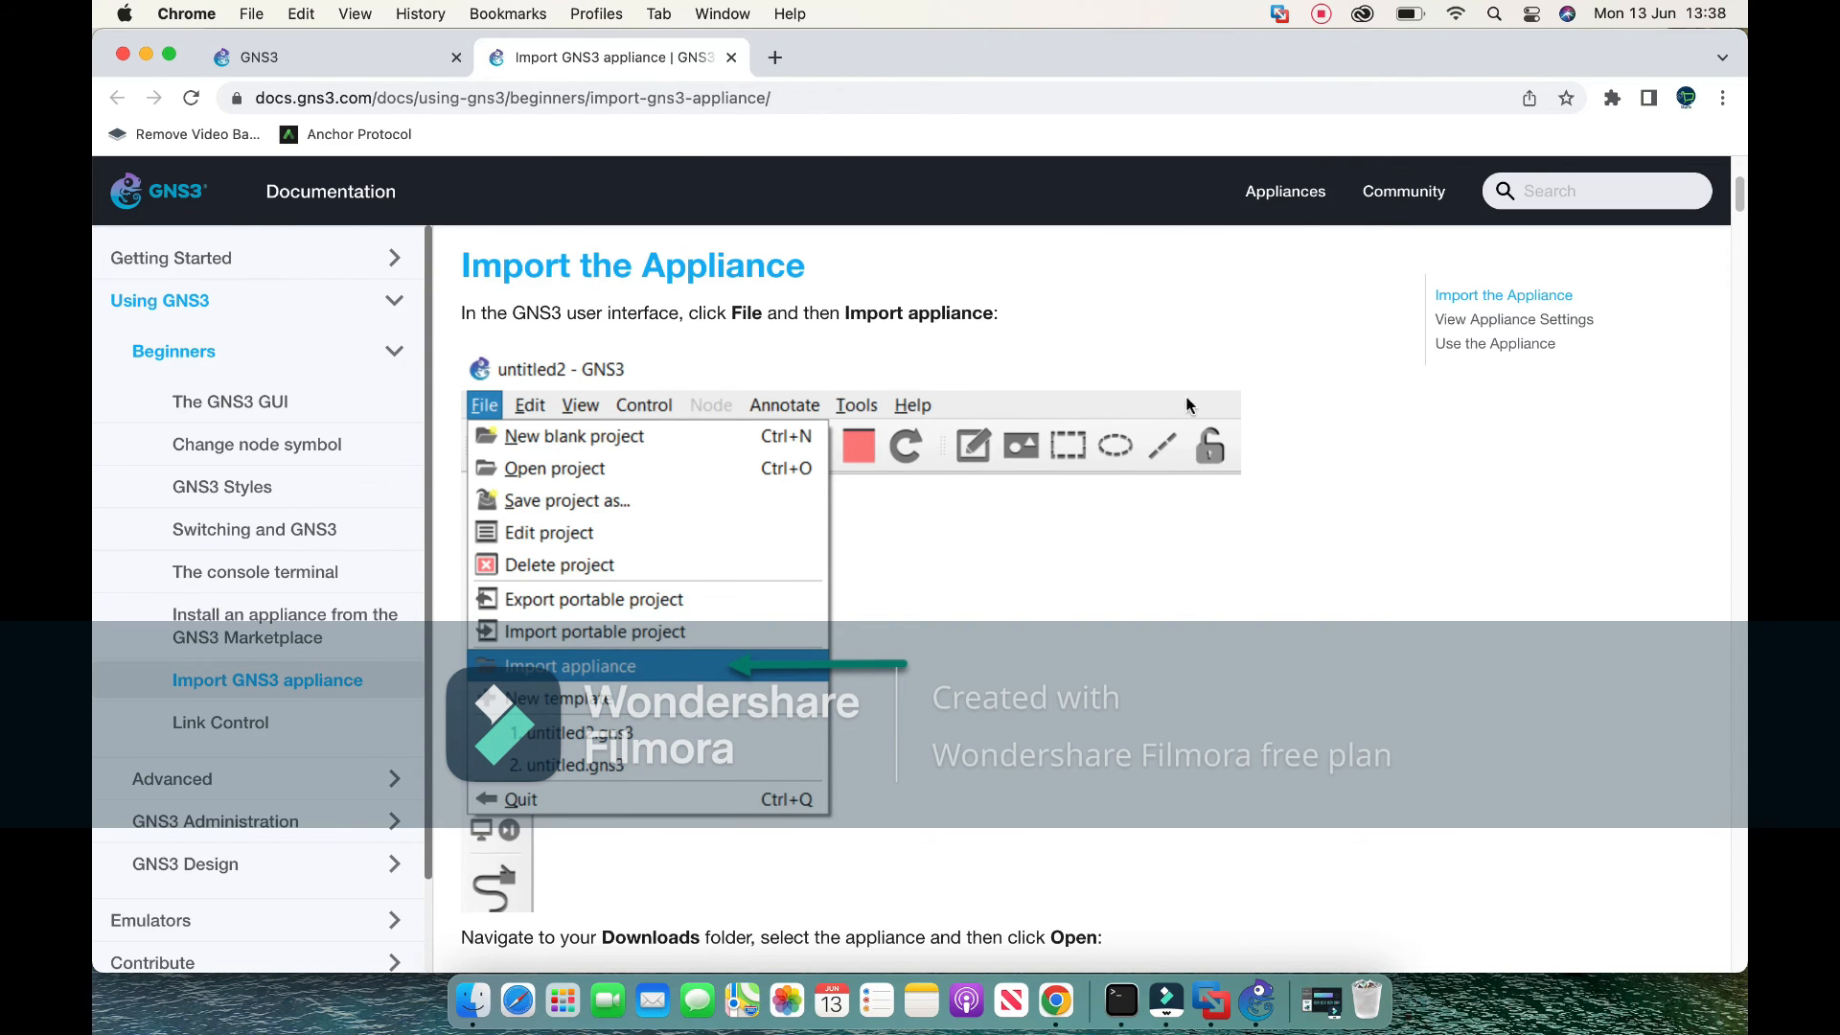
# Open the GNS3 marketplace's Appliances list, close the documentation page and look through the most popular appliances.
pyautogui.click(1285, 192)
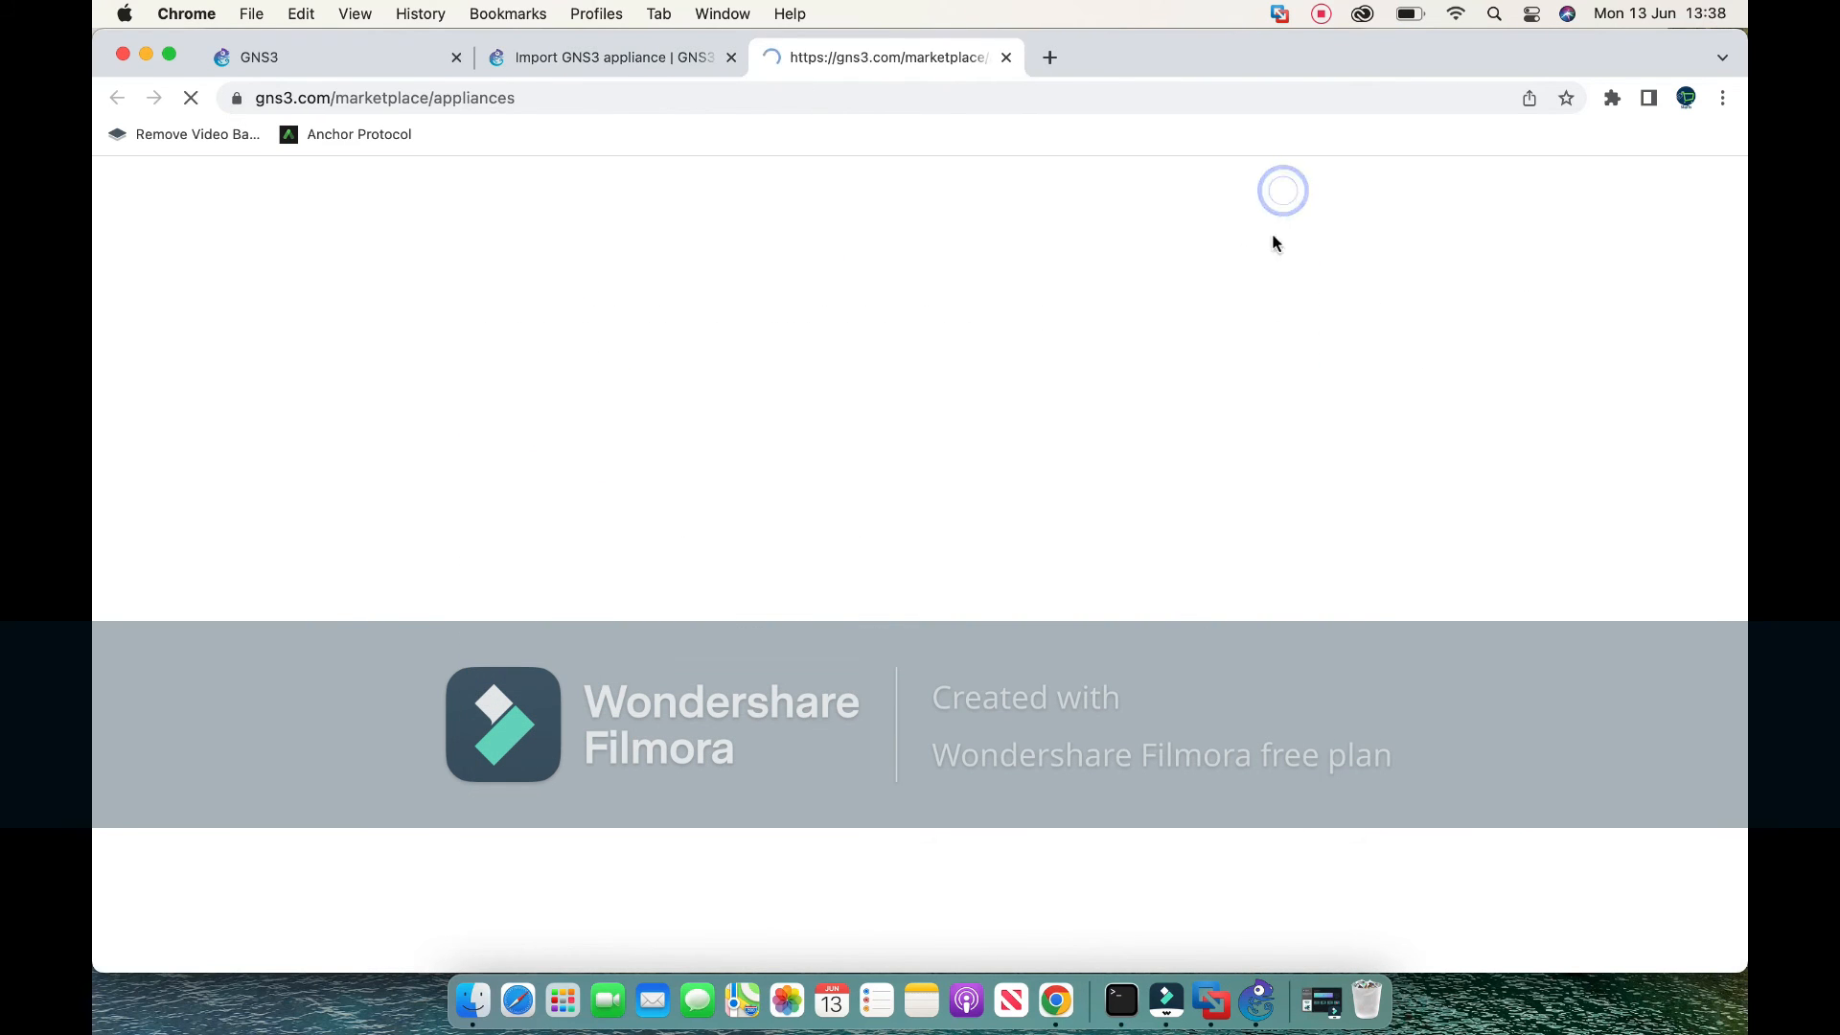
pyautogui.click(731, 57)
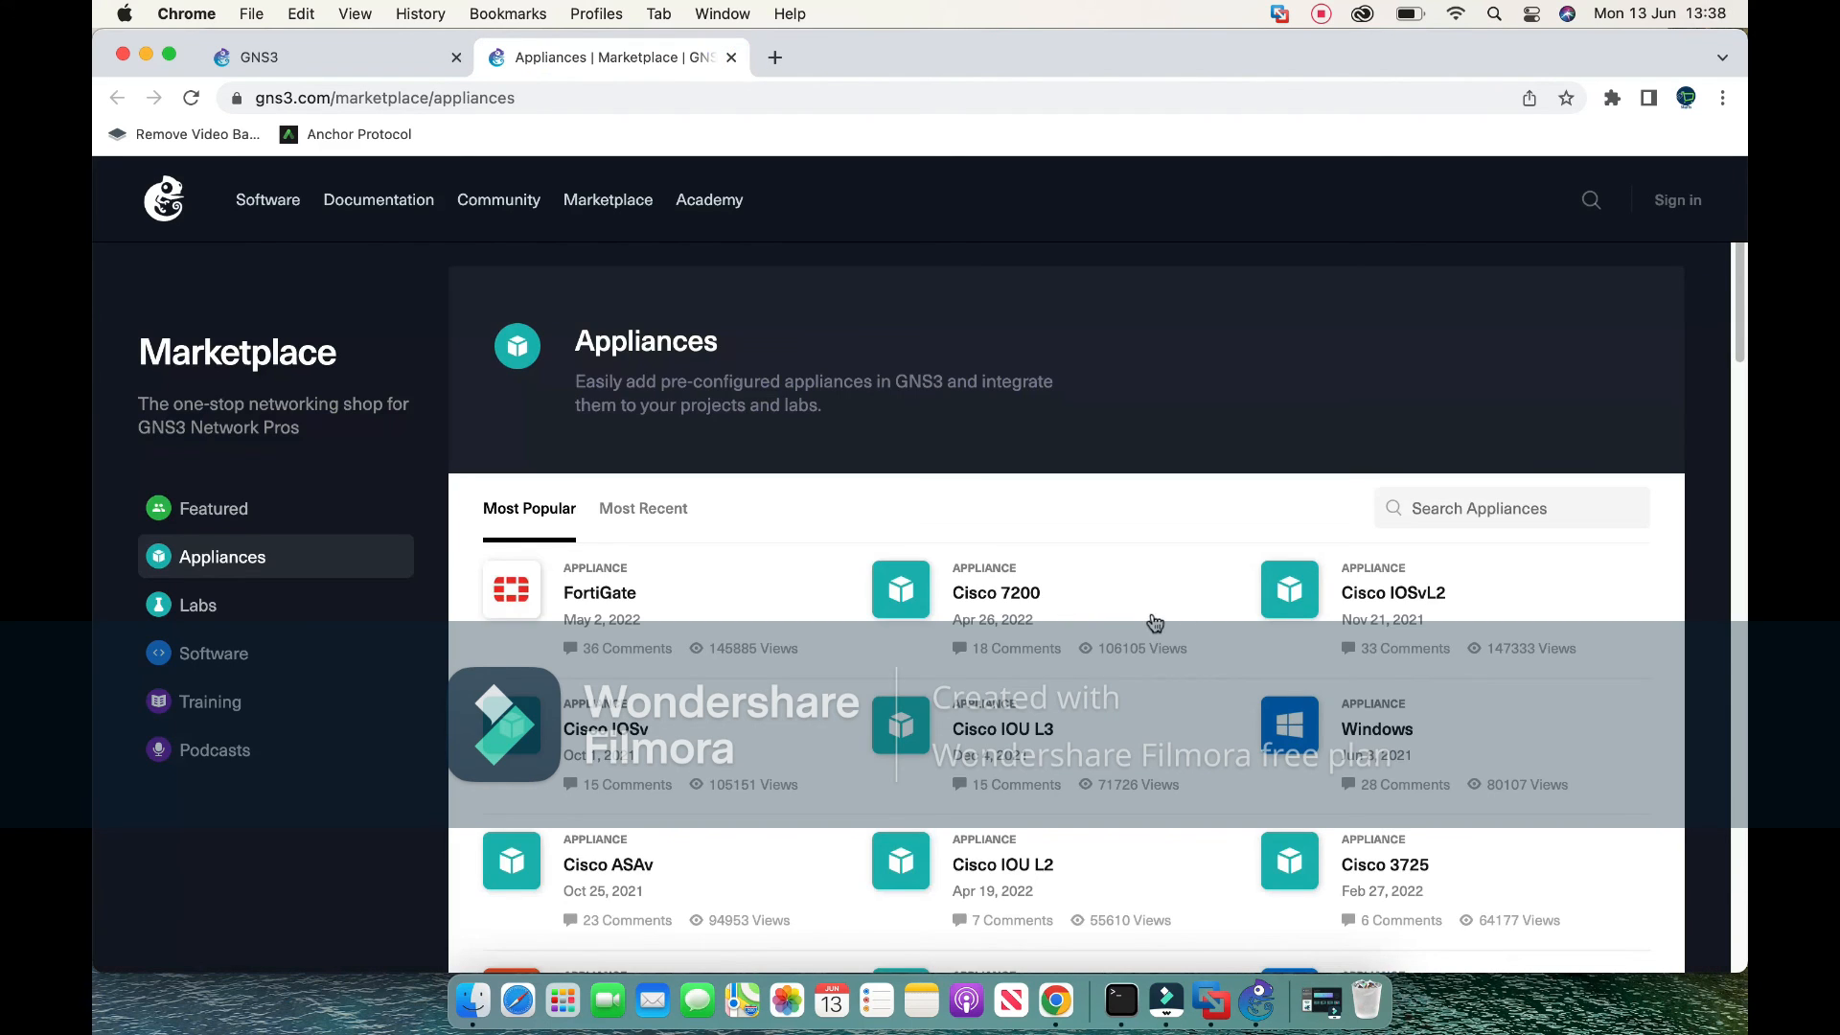
pyautogui.scroll(-5, 1154, 622)
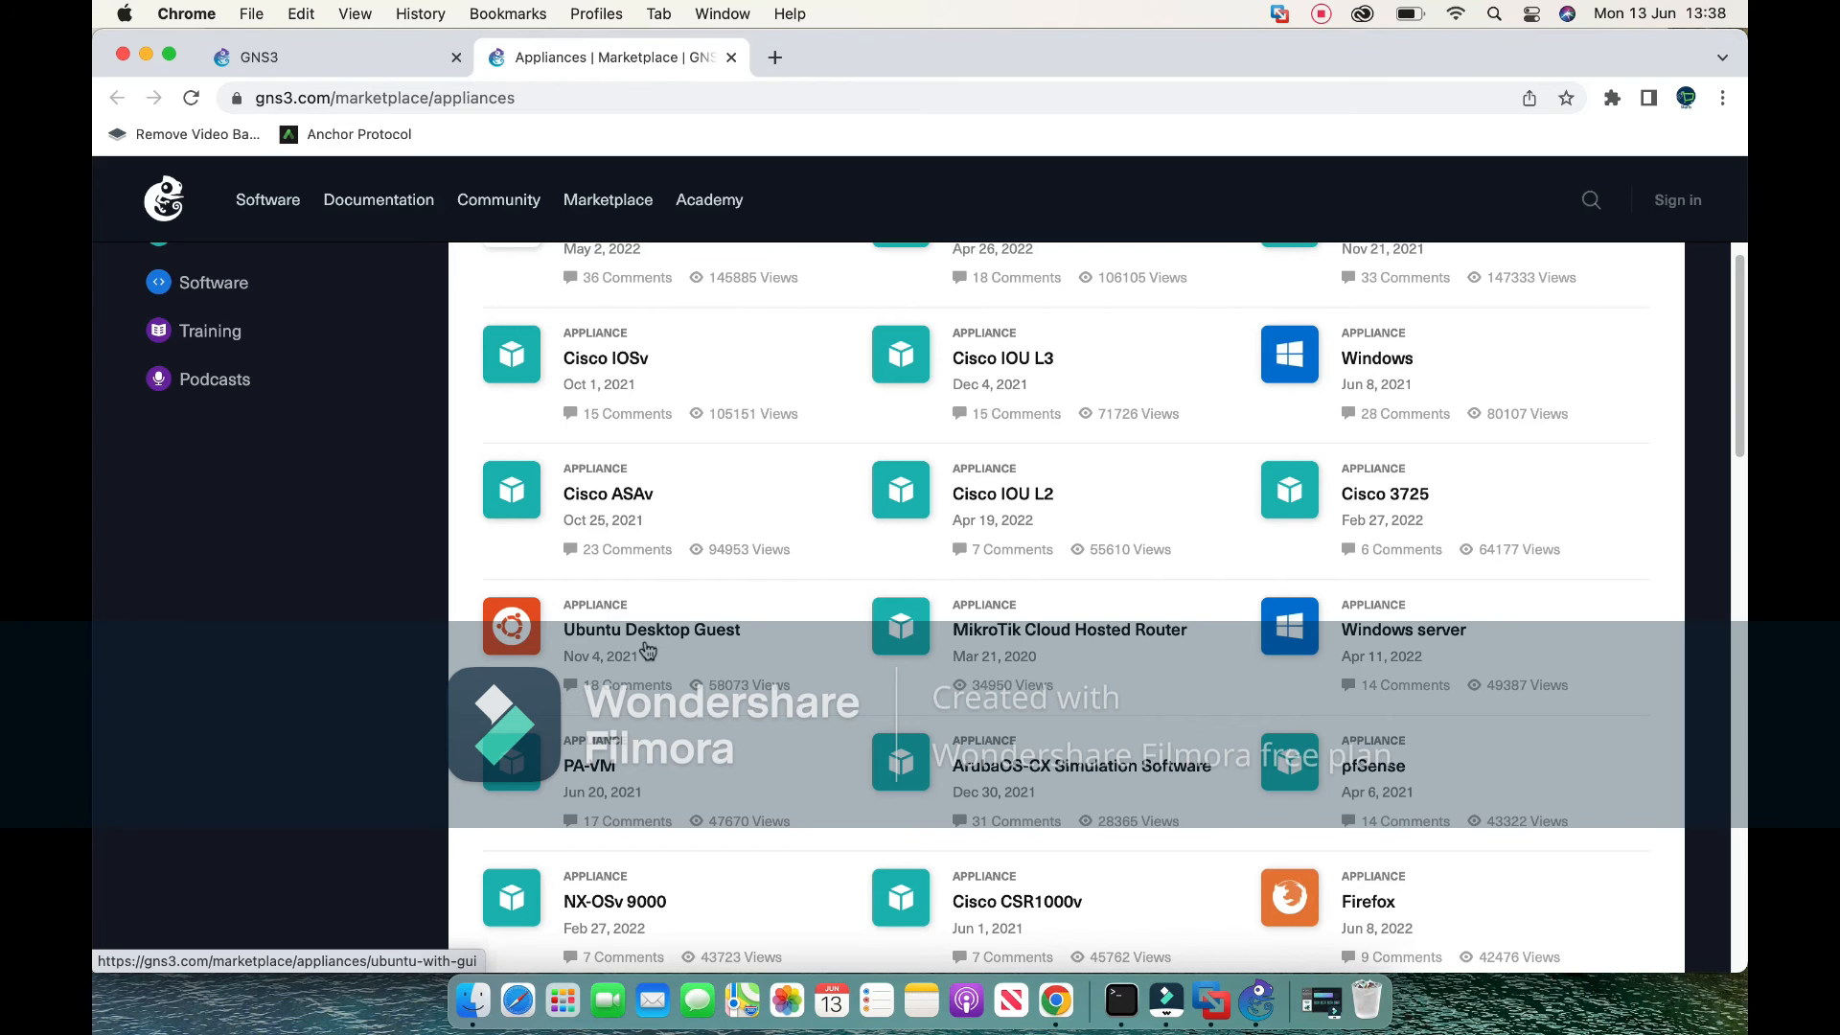
pyautogui.scroll(5, 934, 463)
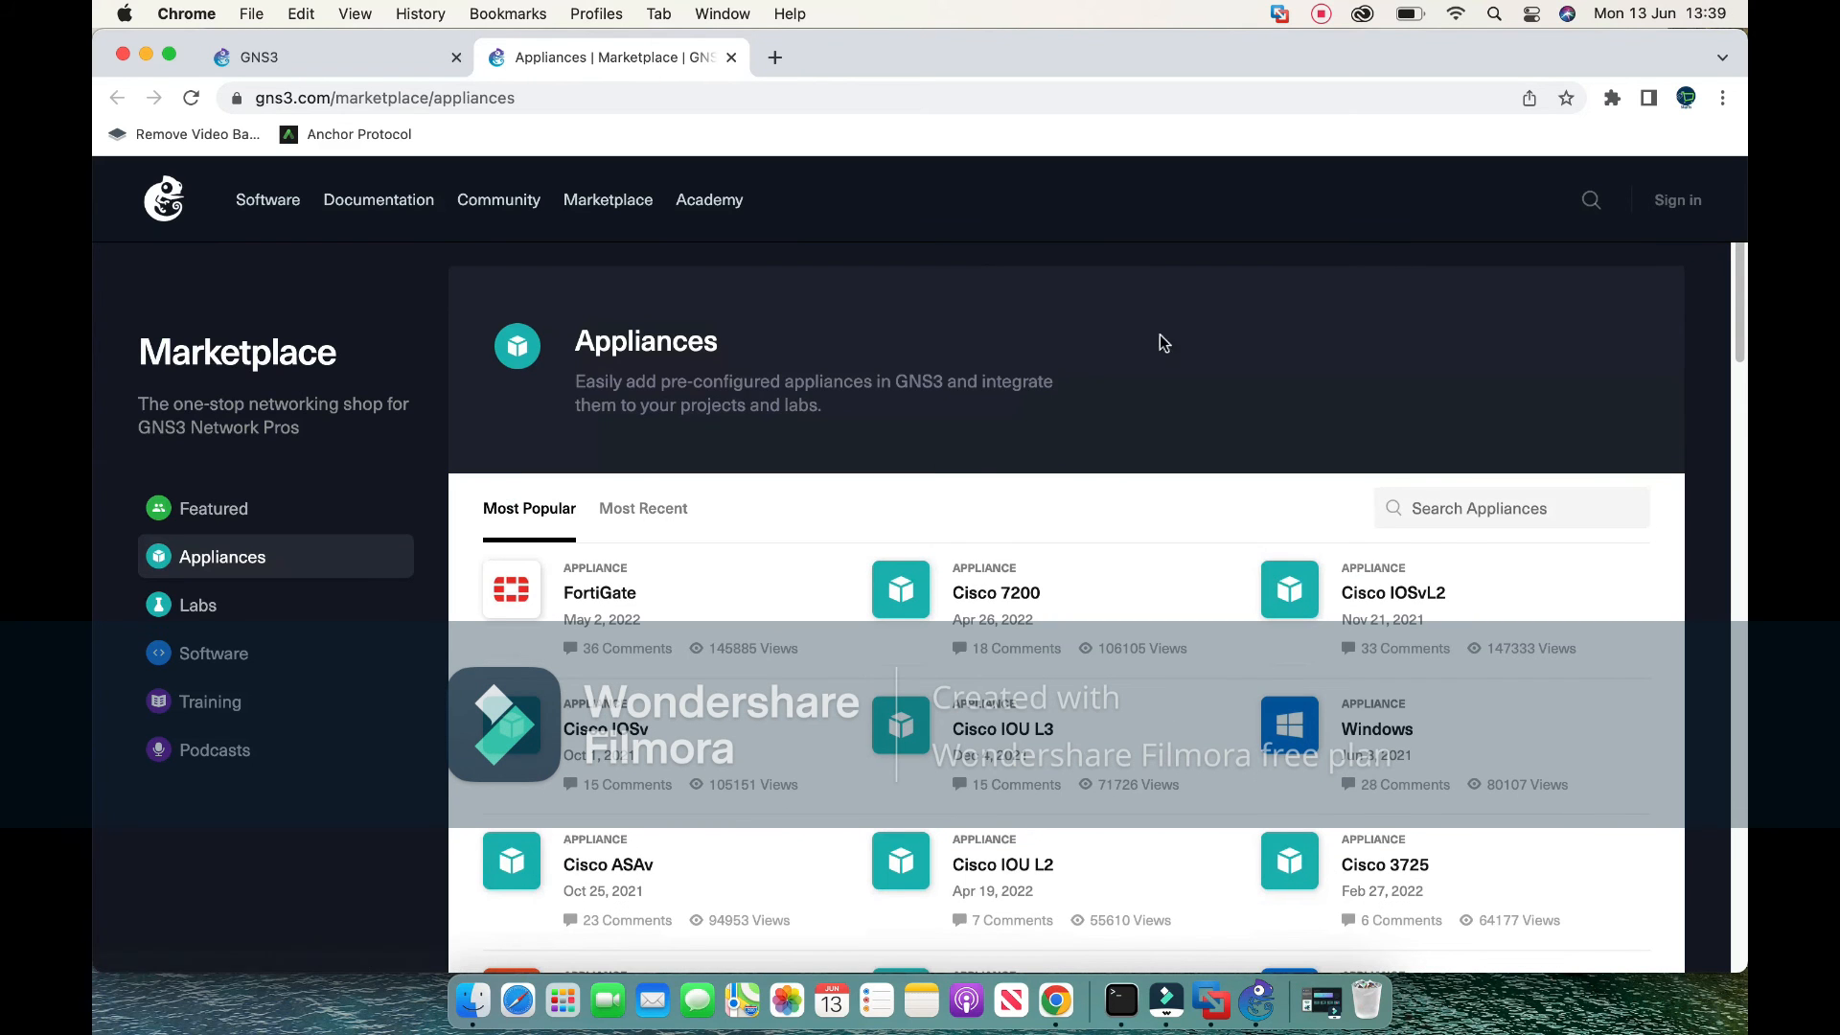
# Switch back to GNS3 and restart the appliance import with cisco-iosvl2.gns3a from the Gns3 VIOS folder in Downloads.
pyautogui.click(144, 55)
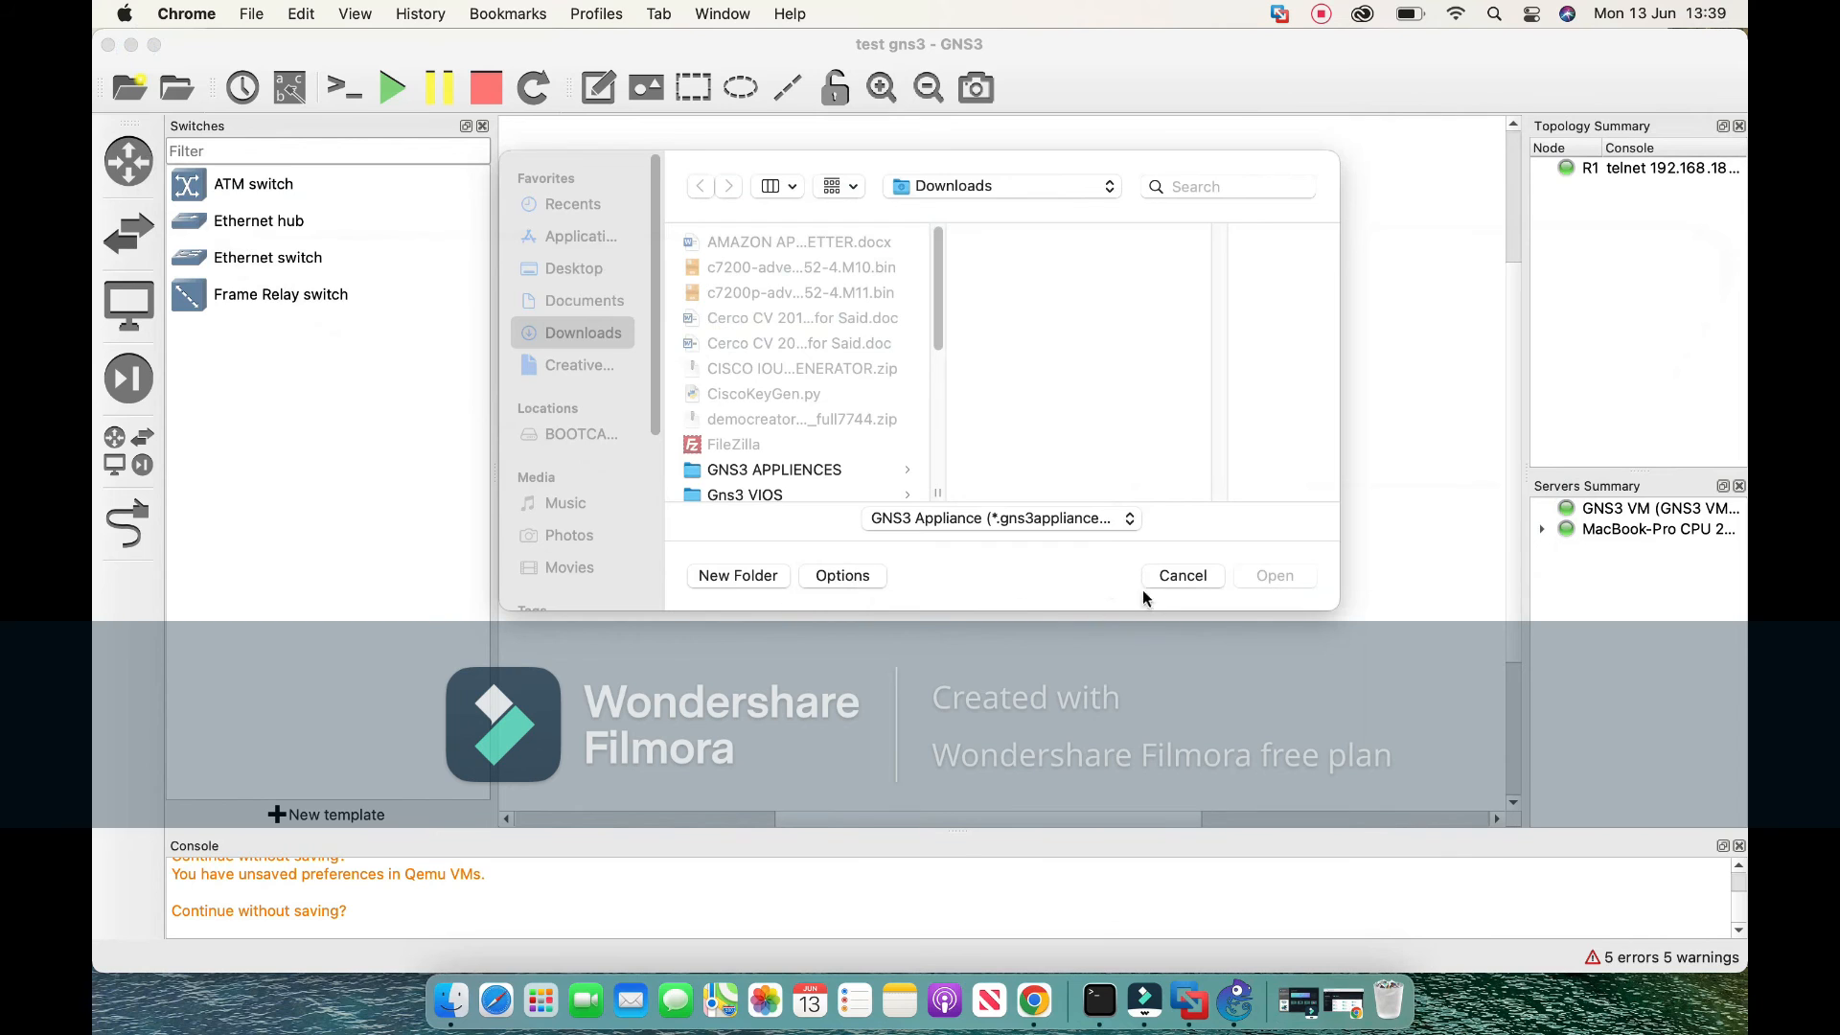
pyautogui.click(1176, 575)
pyautogui.click(236, 13)
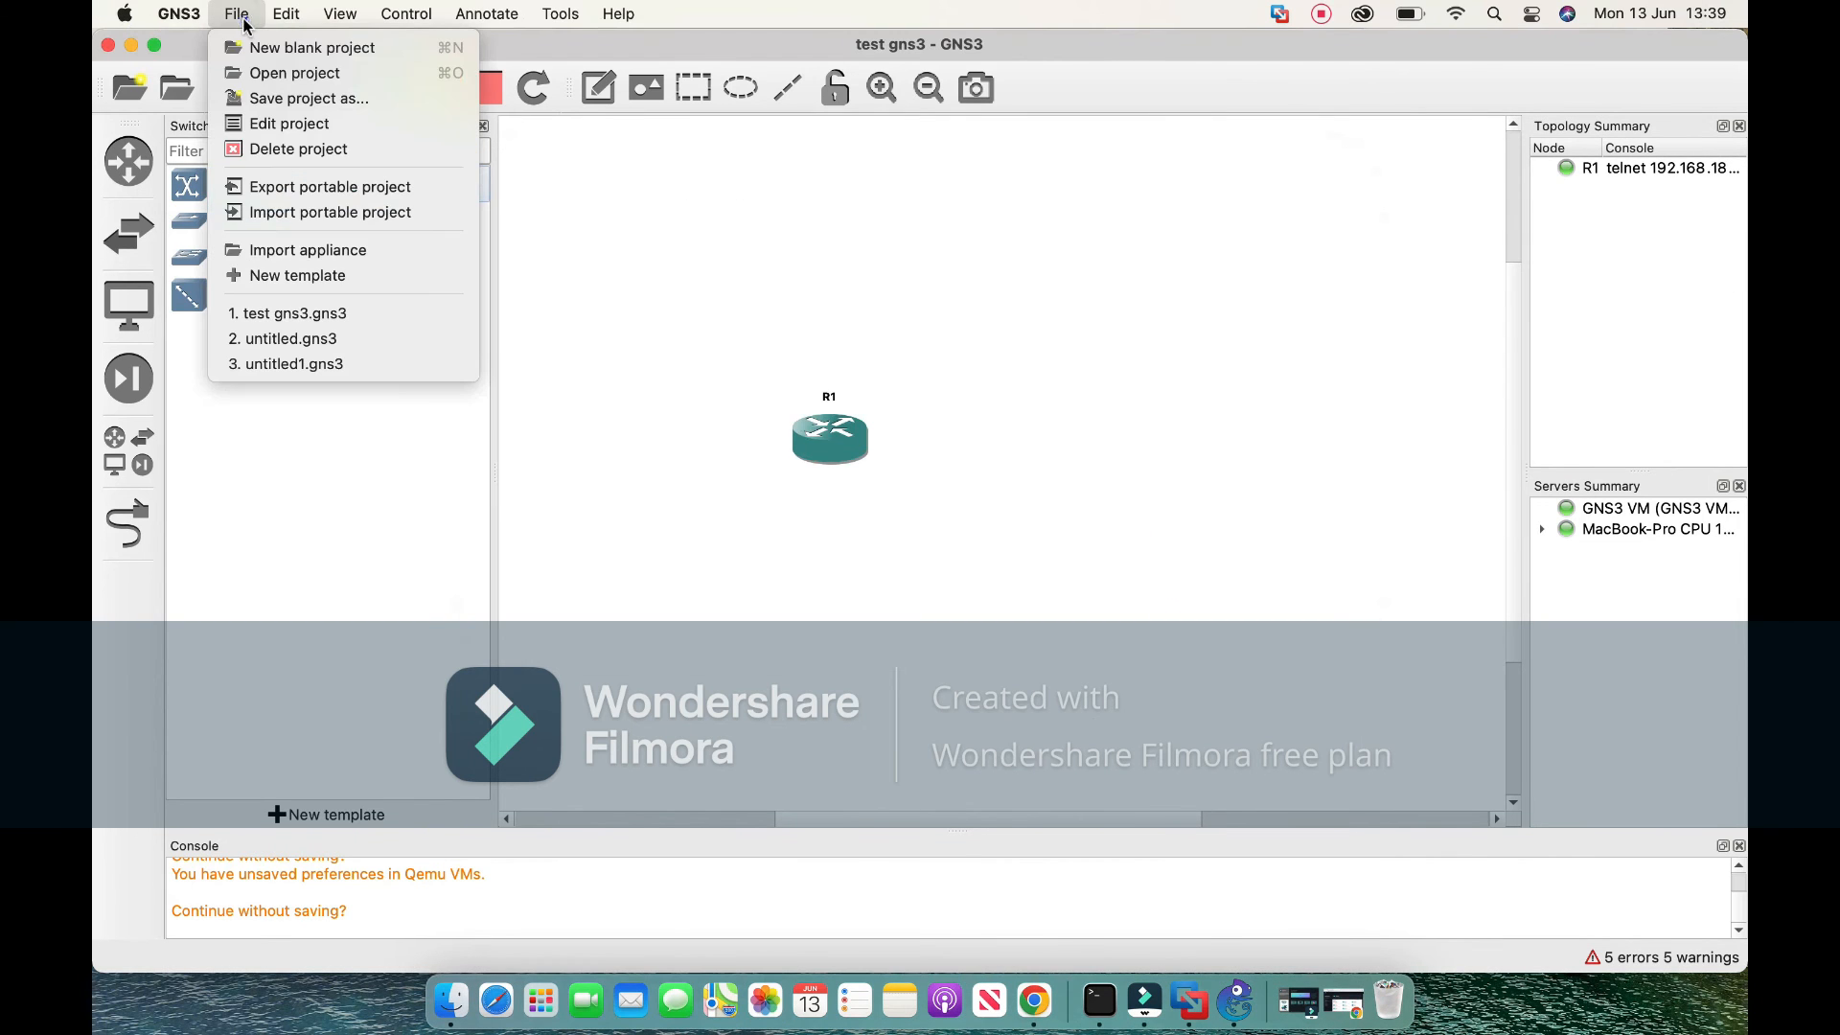
pyautogui.click(355, 250)
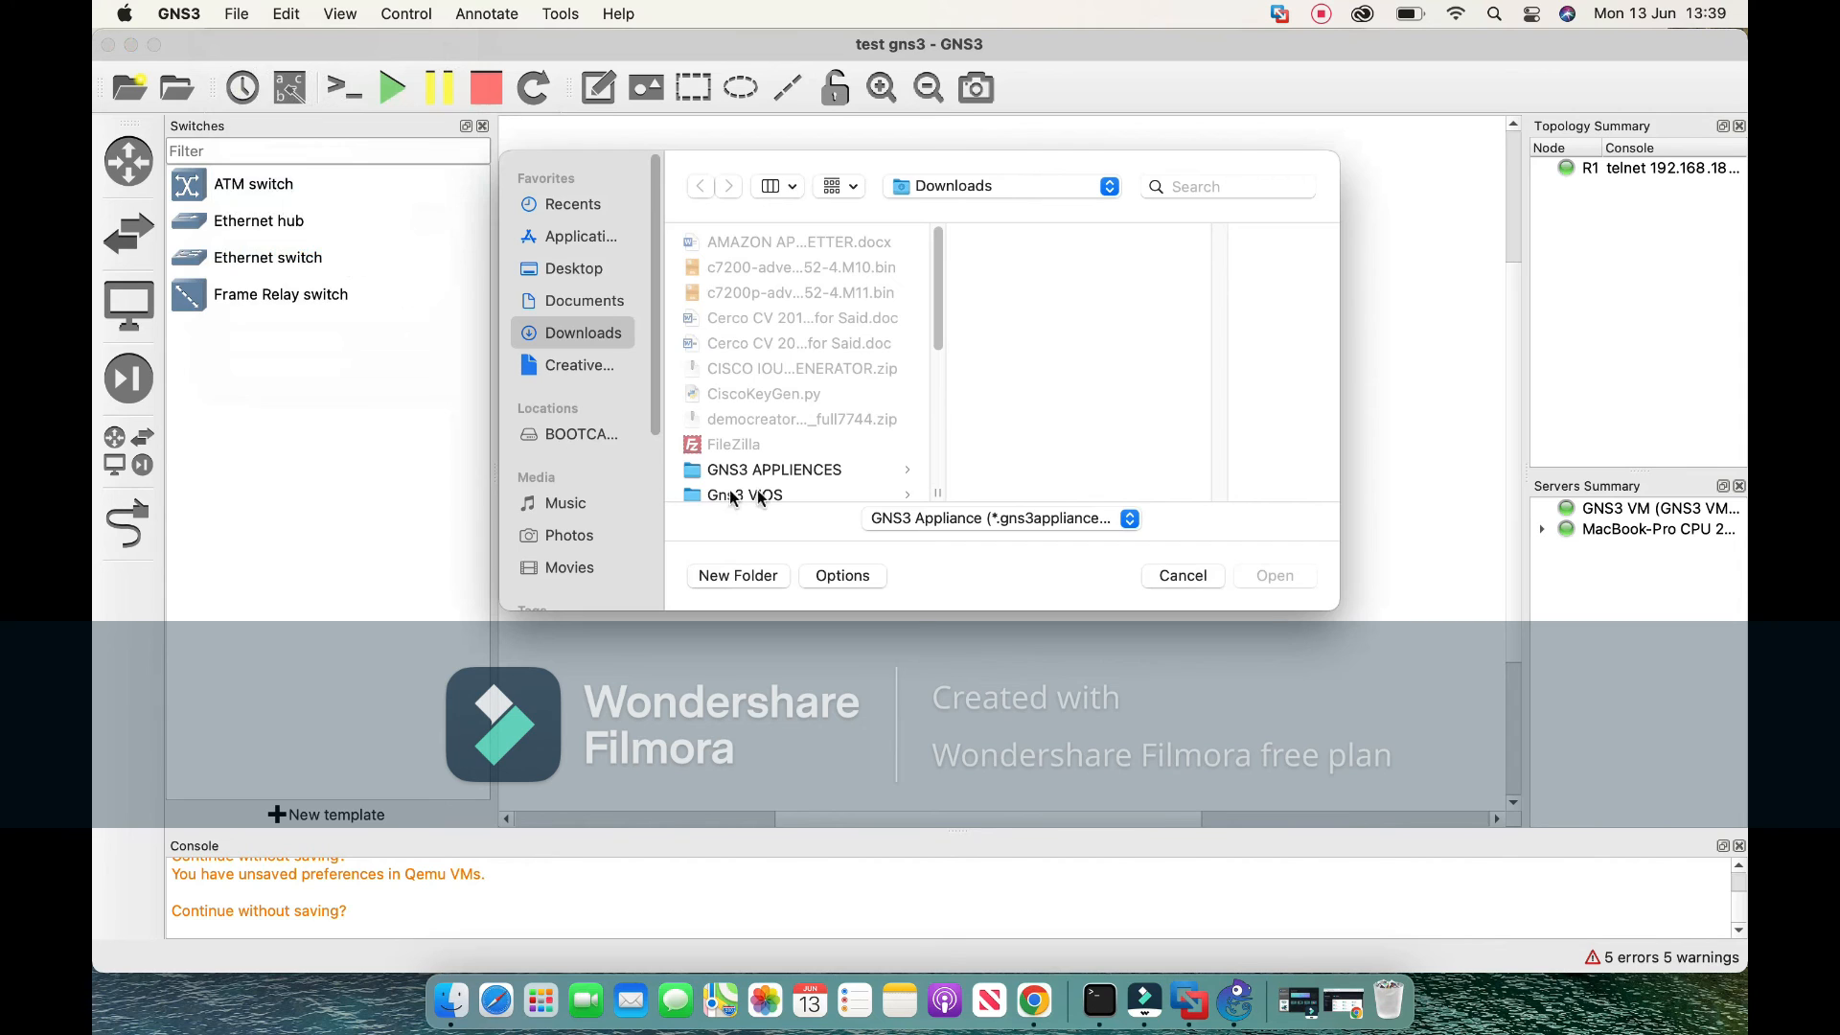
pyautogui.click(824, 471)
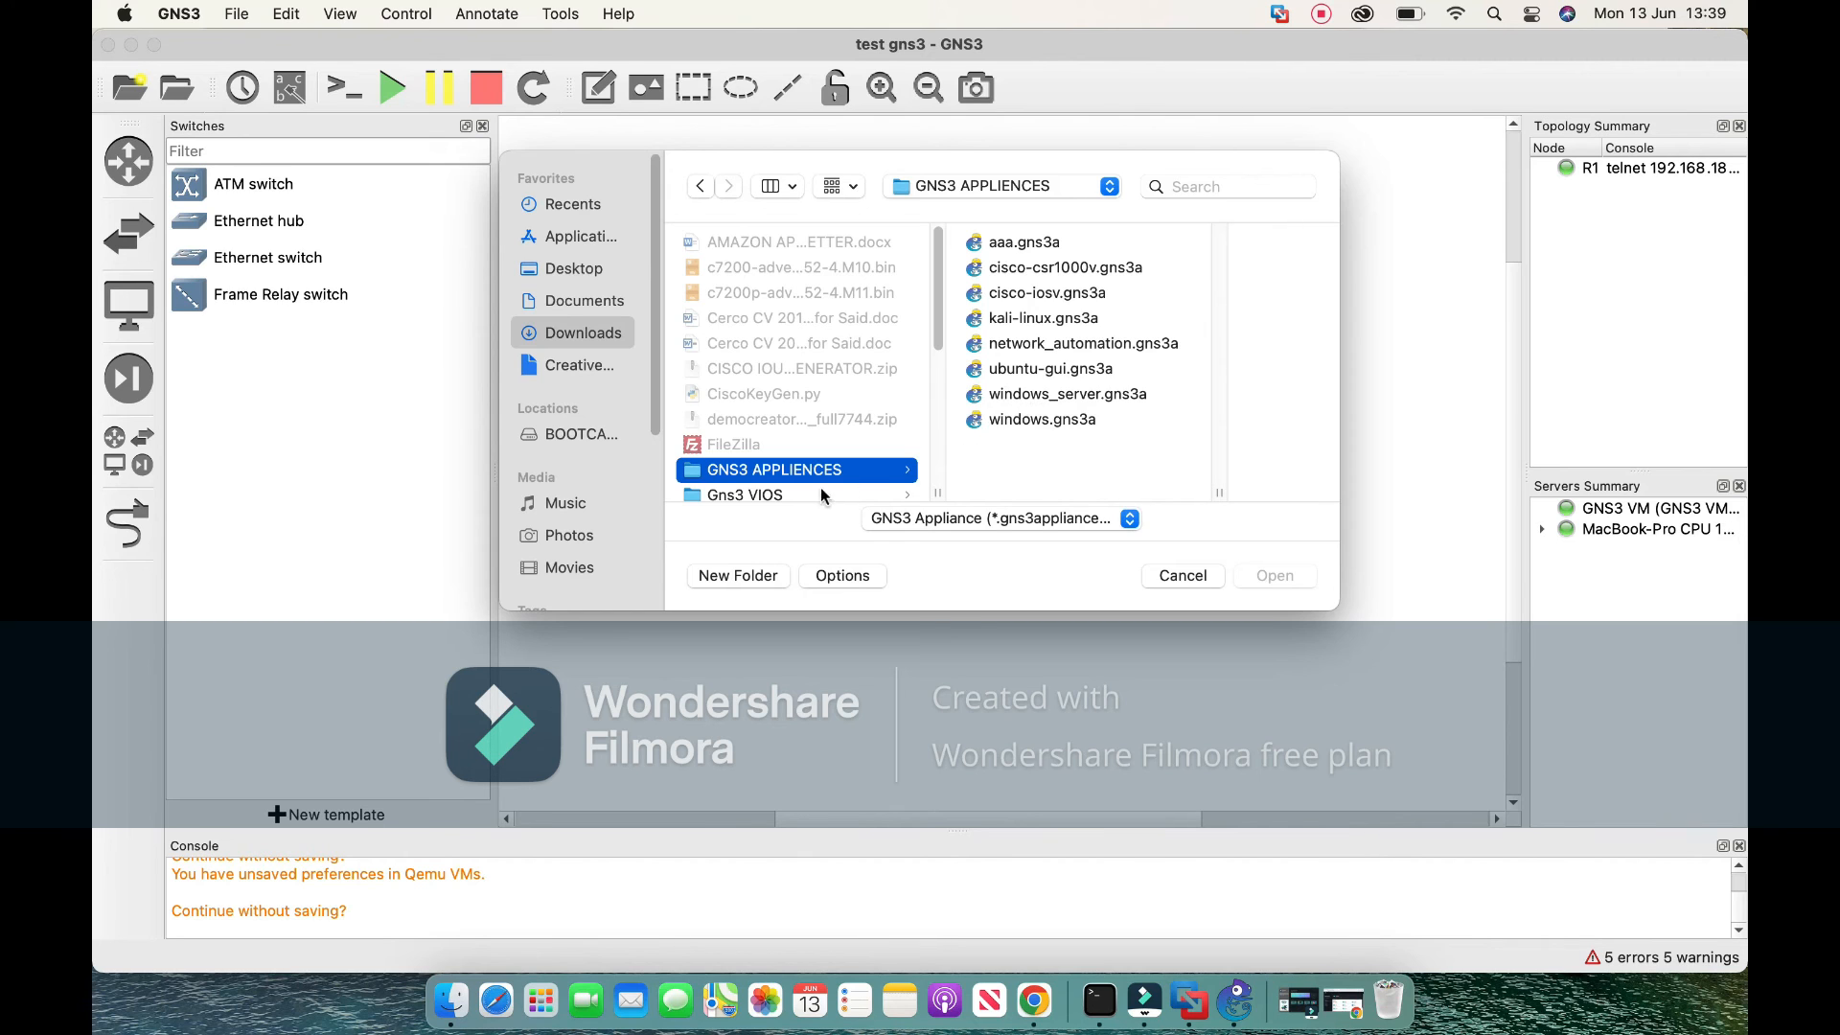
pyautogui.click(821, 493)
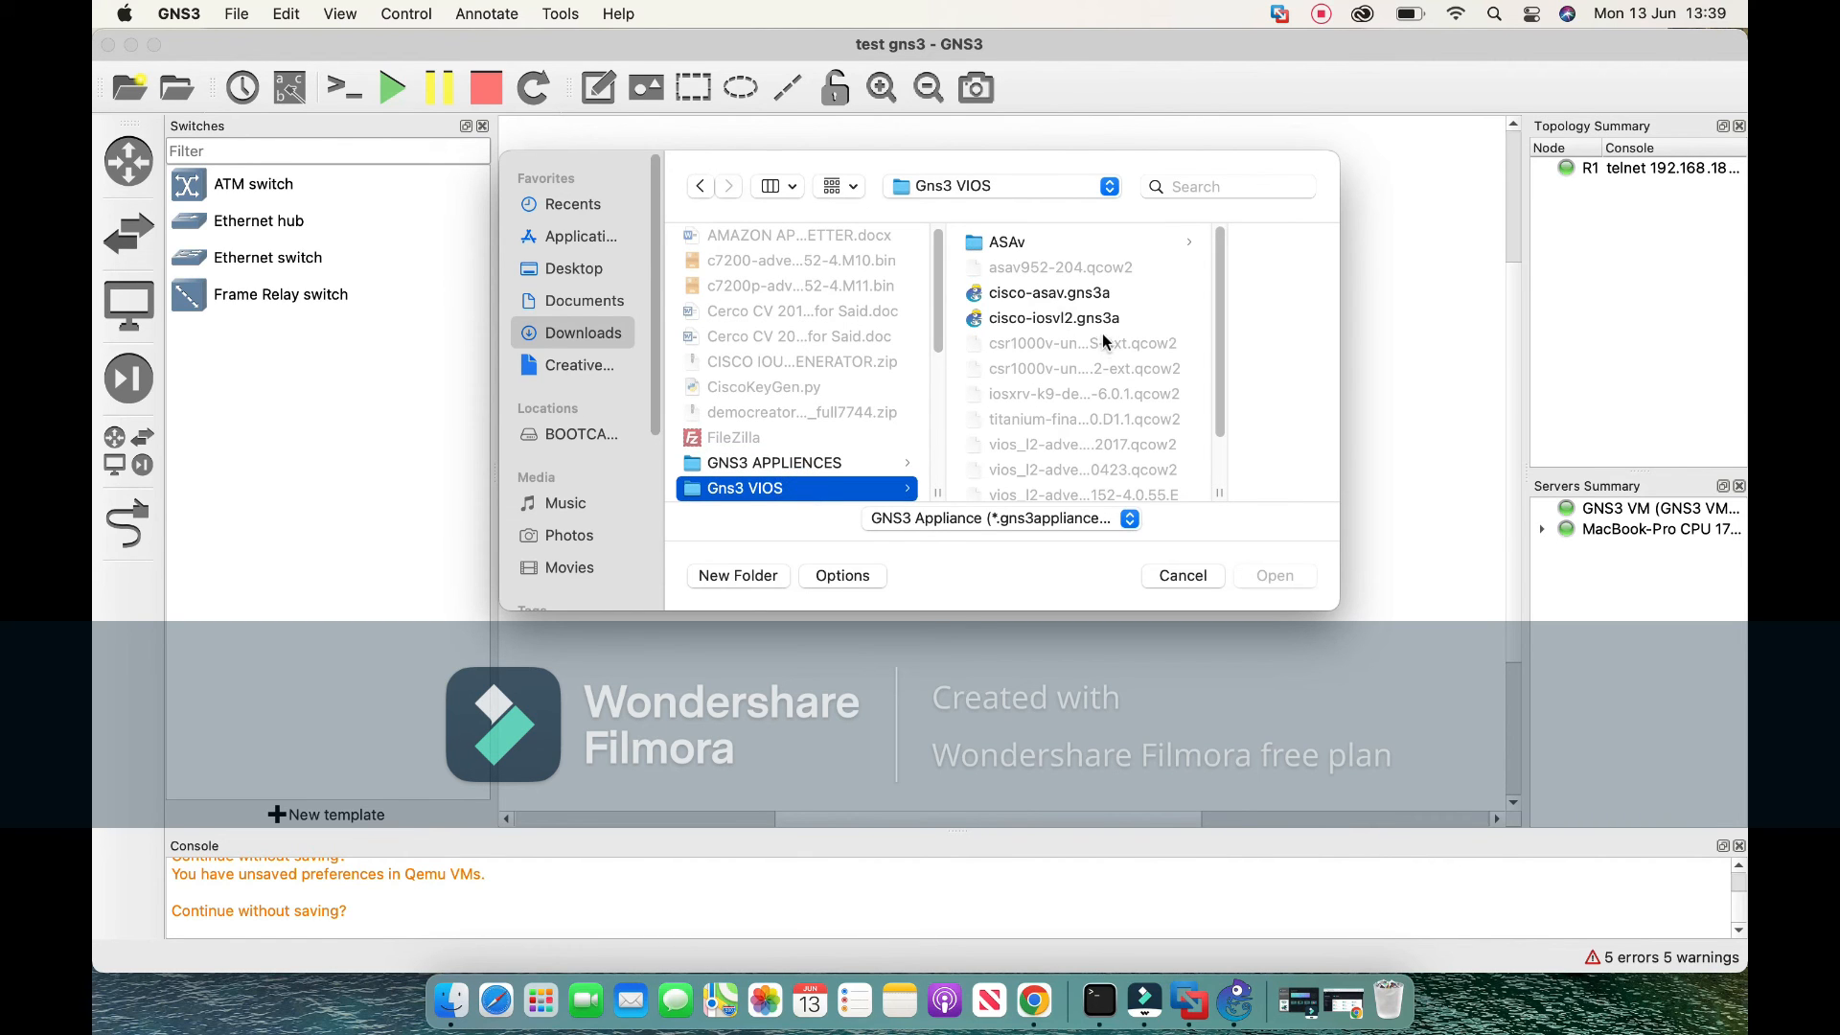
pyautogui.click(1102, 326)
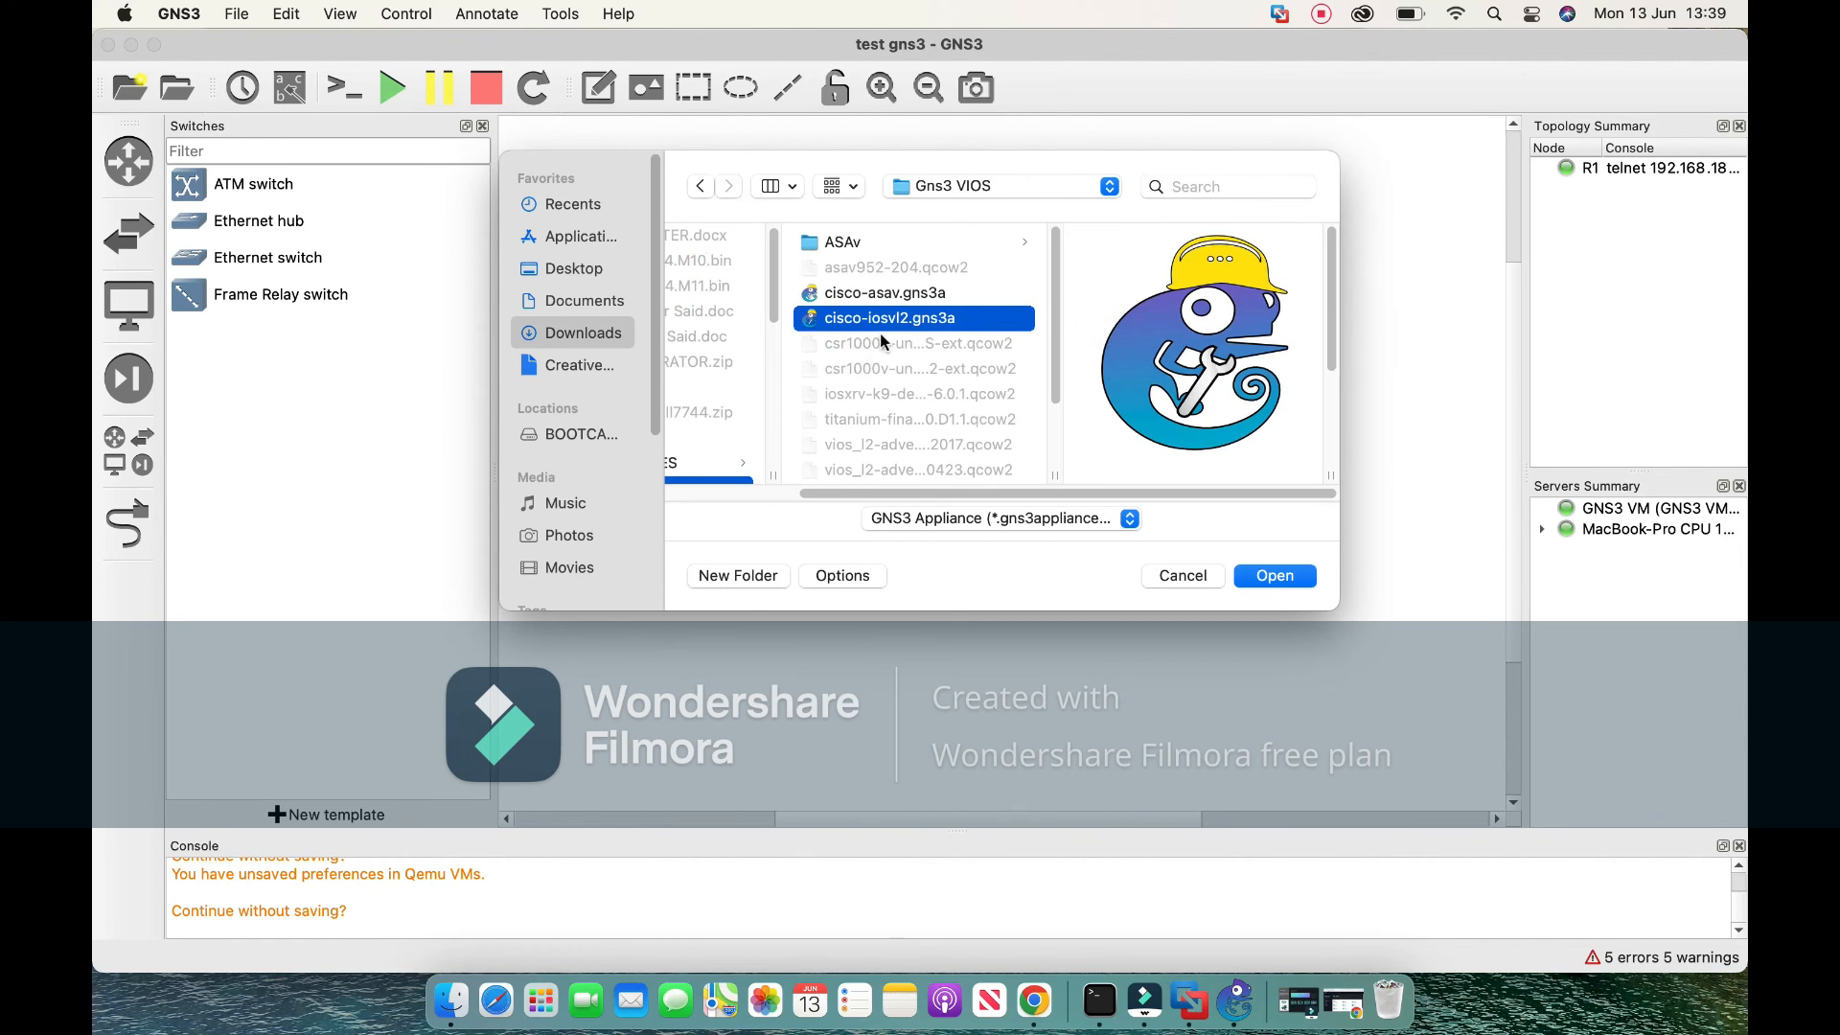
pyautogui.click(1266, 576)
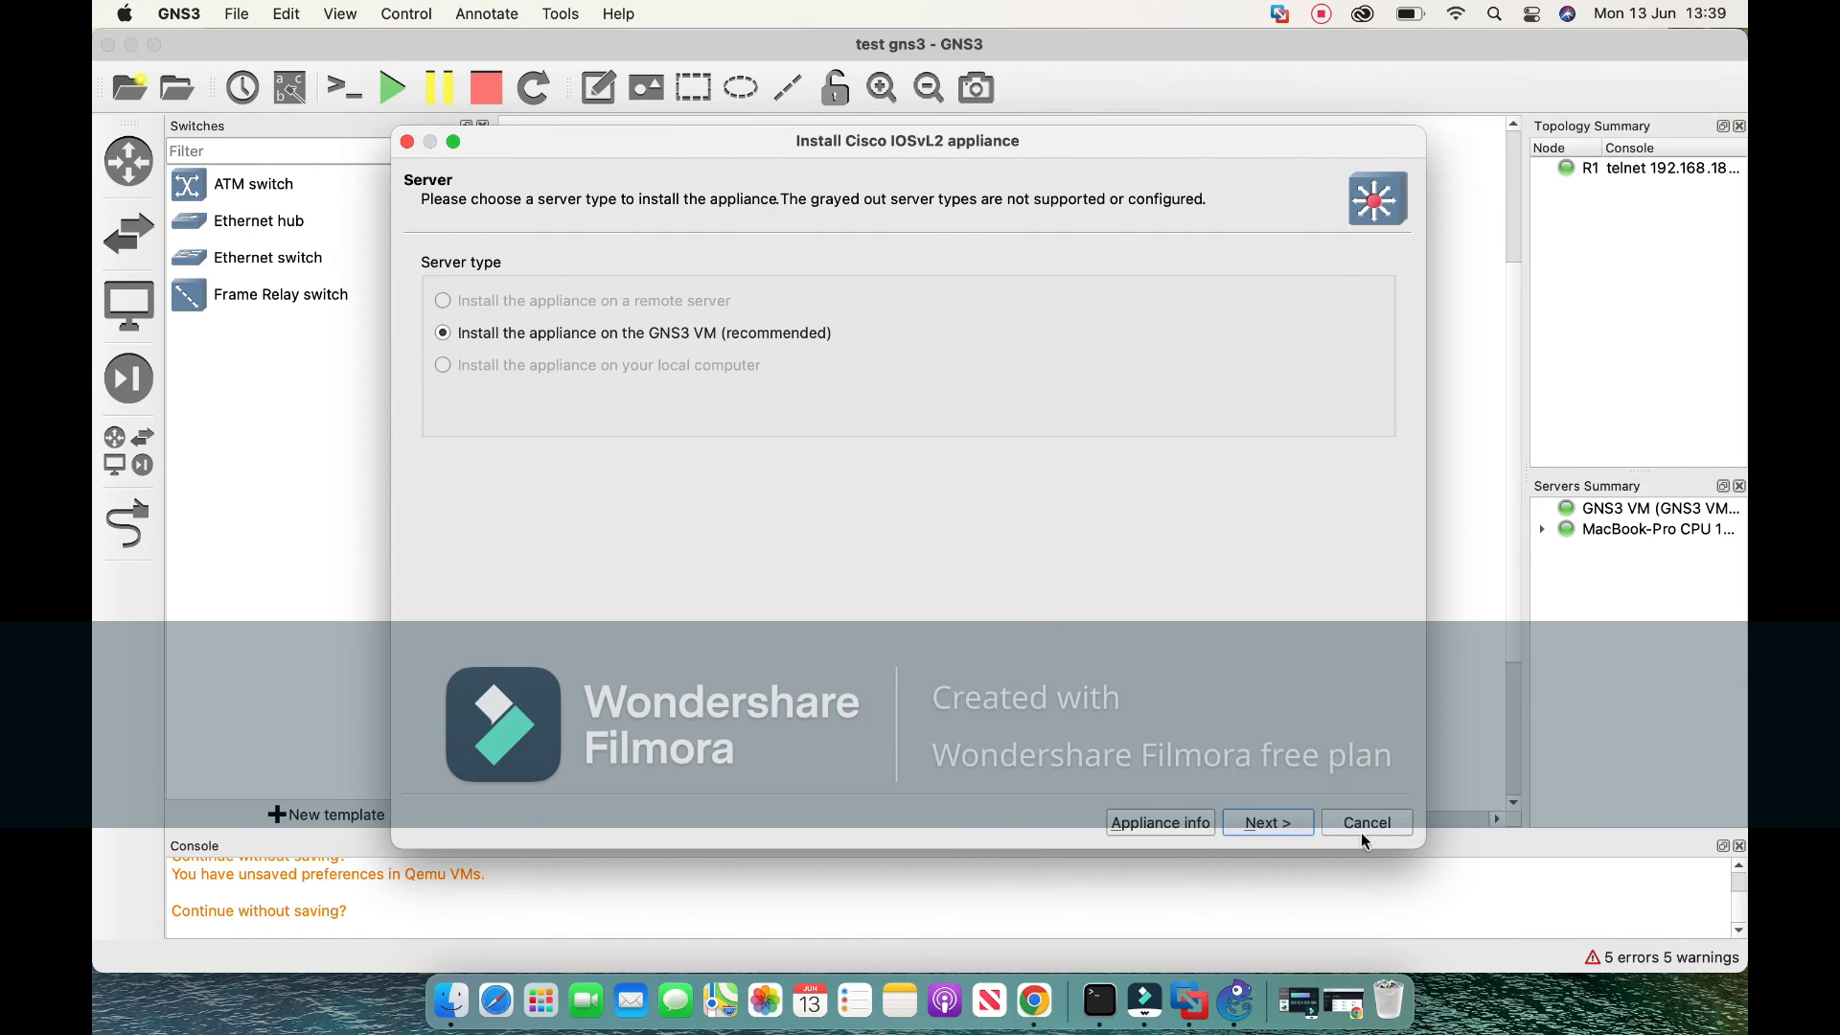
# Install Cisco IOSvL2 version 15.2(20170321:233949) on the GNS3 VM and finish the appliance setup.
pyautogui.click(1258, 828)
pyautogui.click(1272, 830)
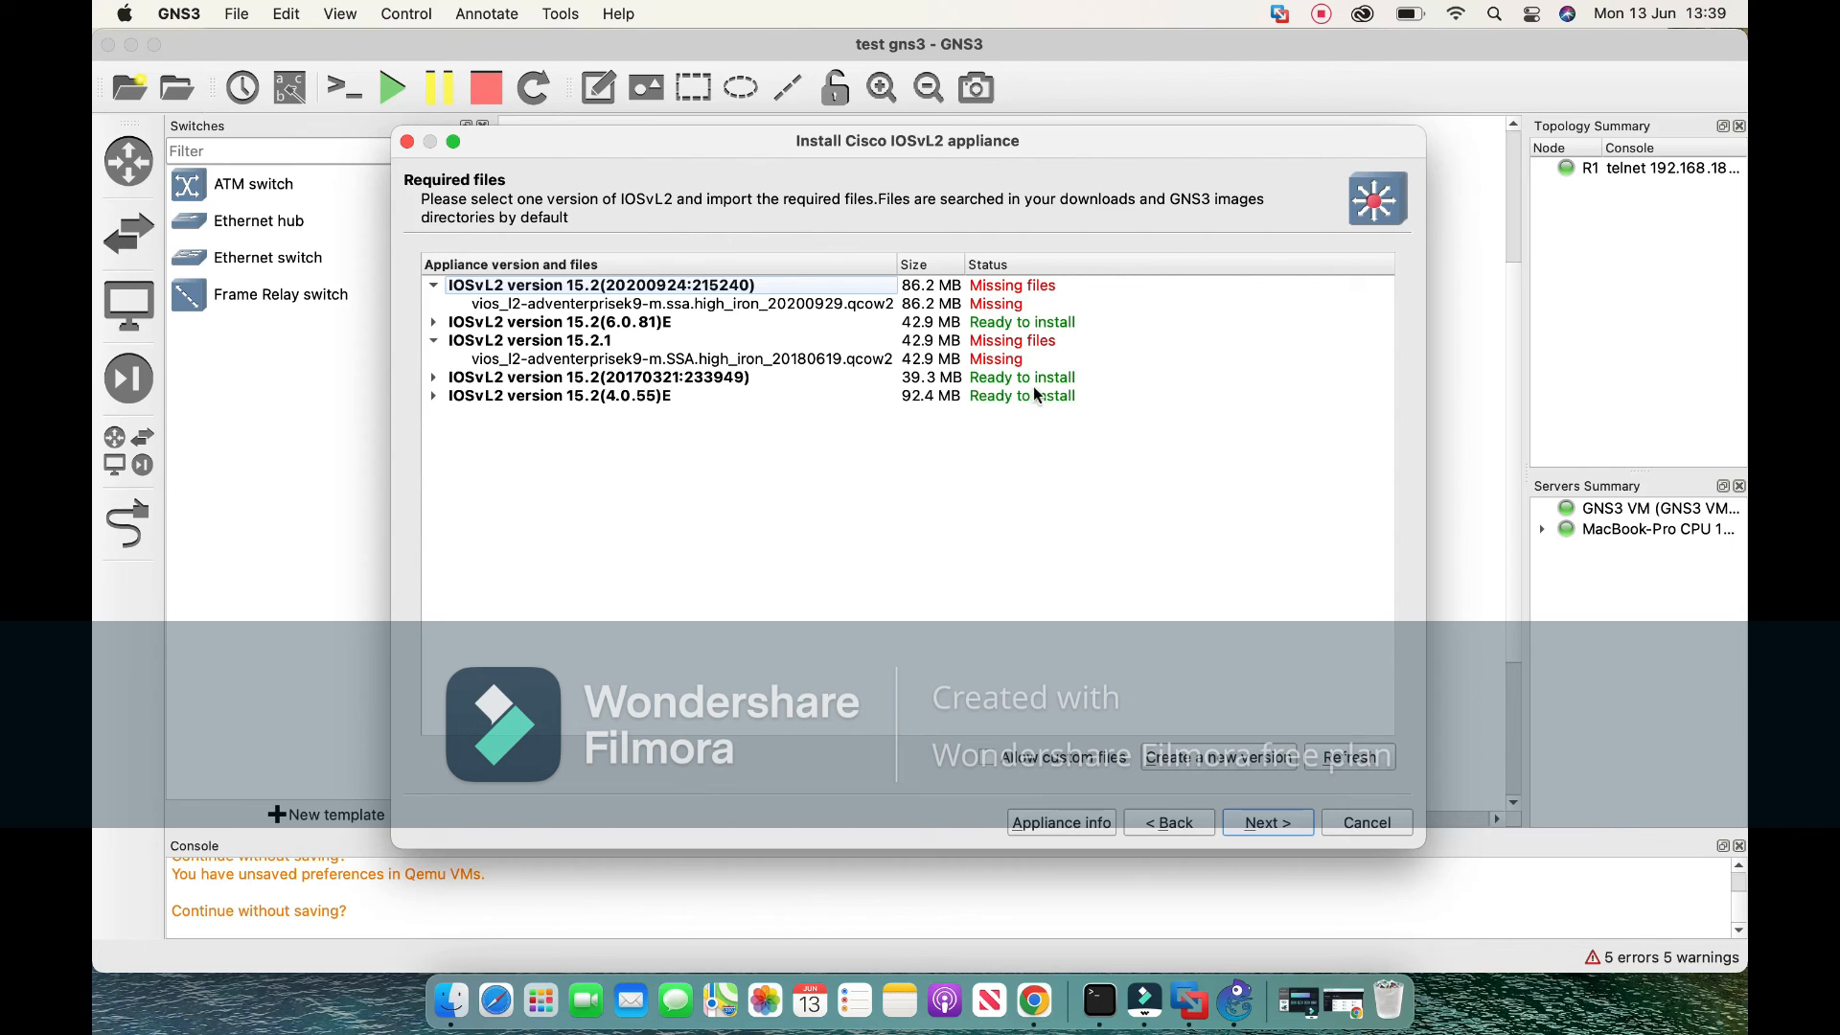
pyautogui.click(659, 379)
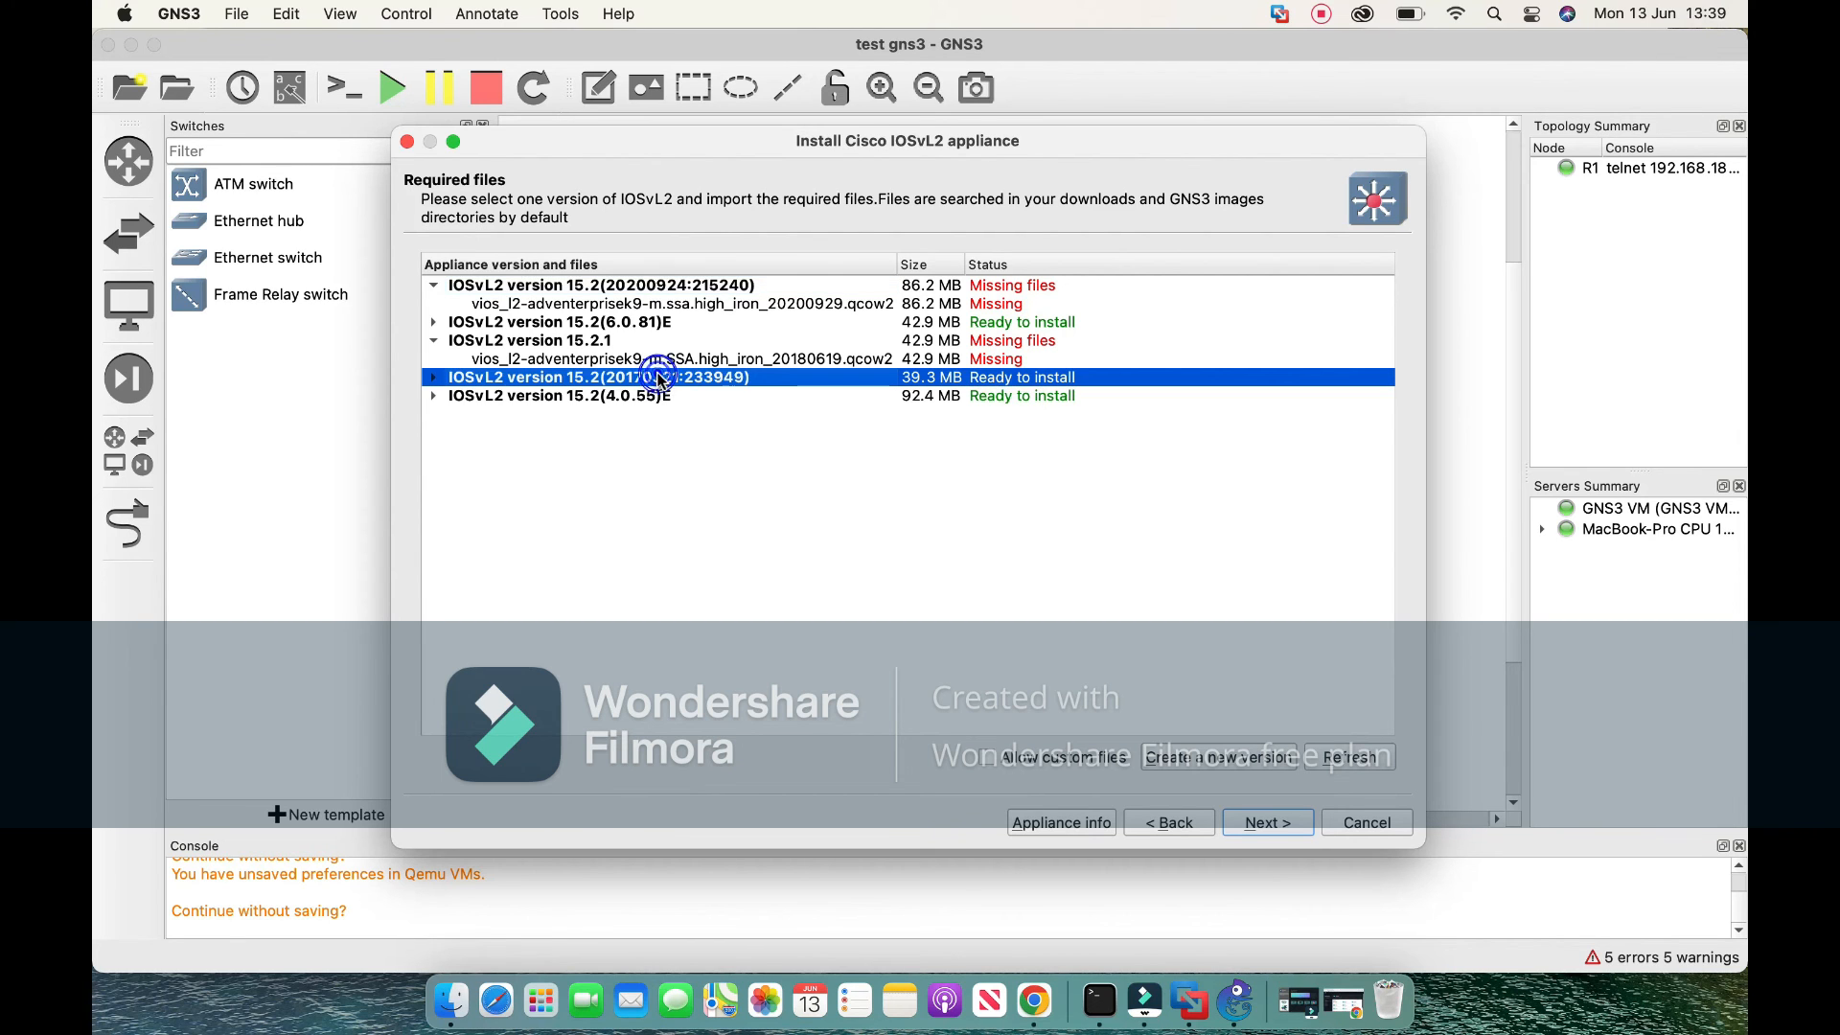
pyautogui.click(1261, 826)
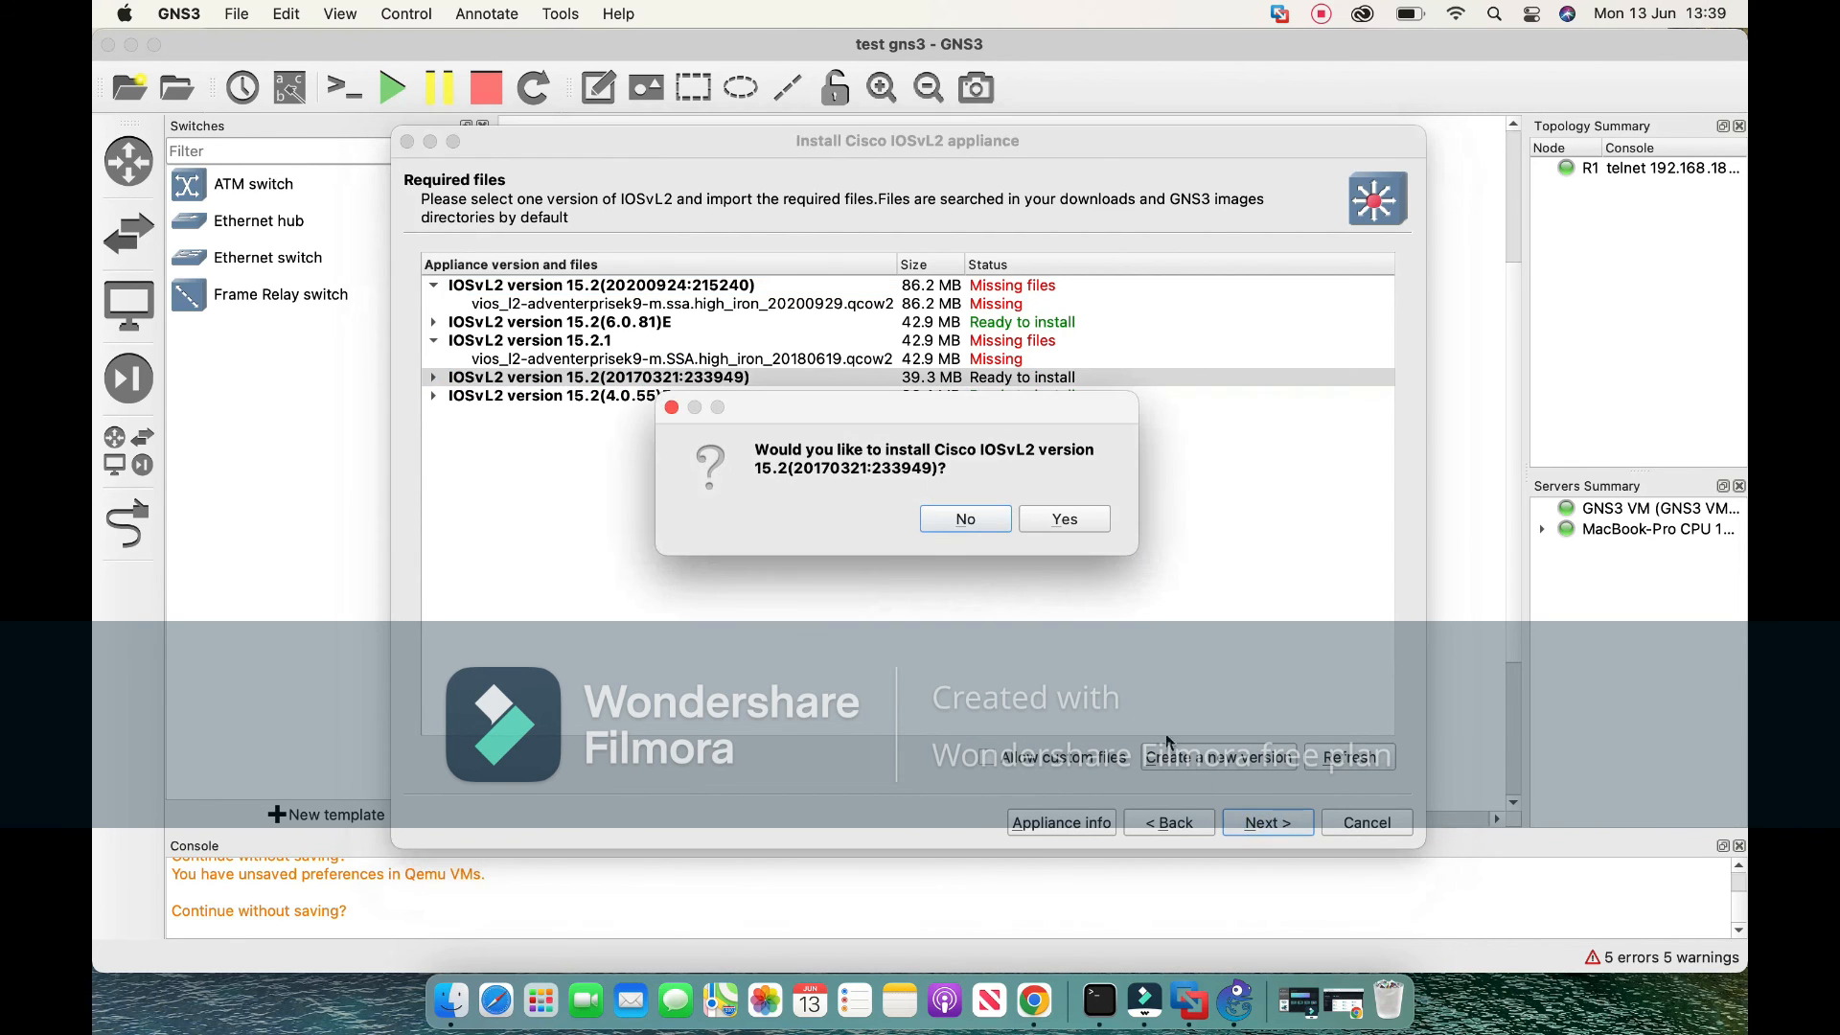
pyautogui.click(1052, 525)
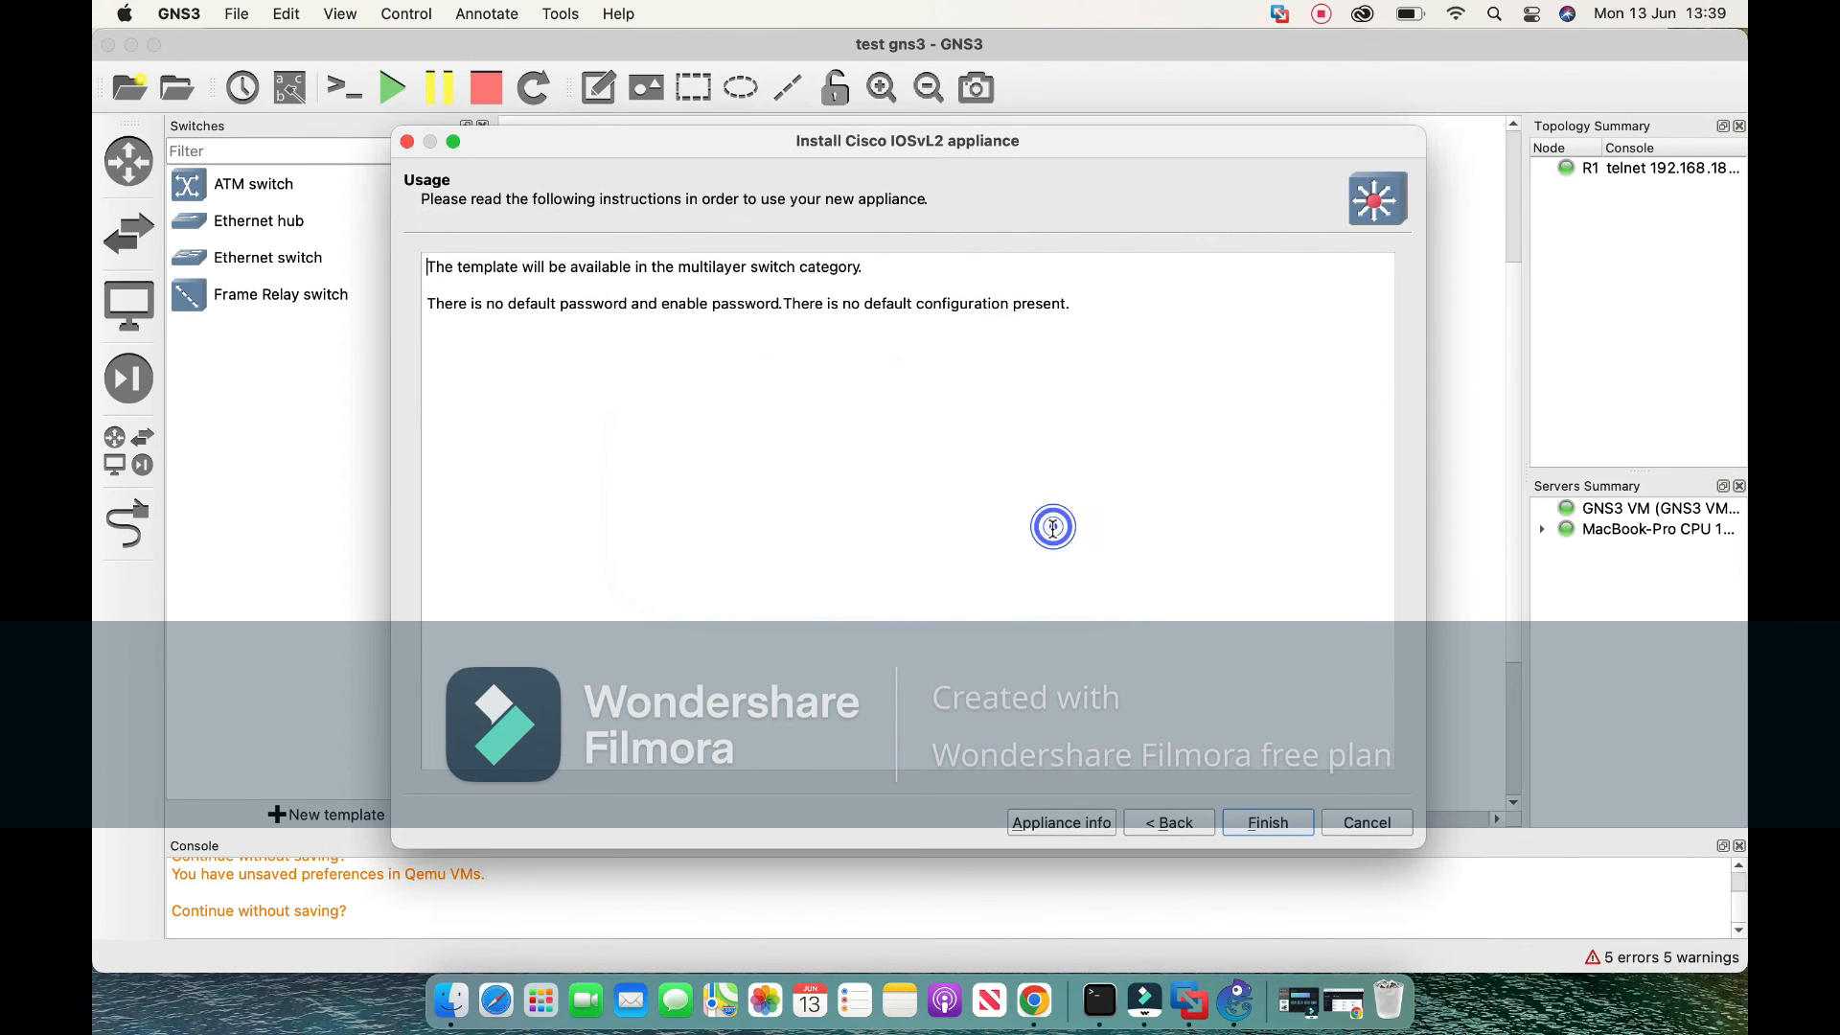
pyautogui.click(1280, 824)
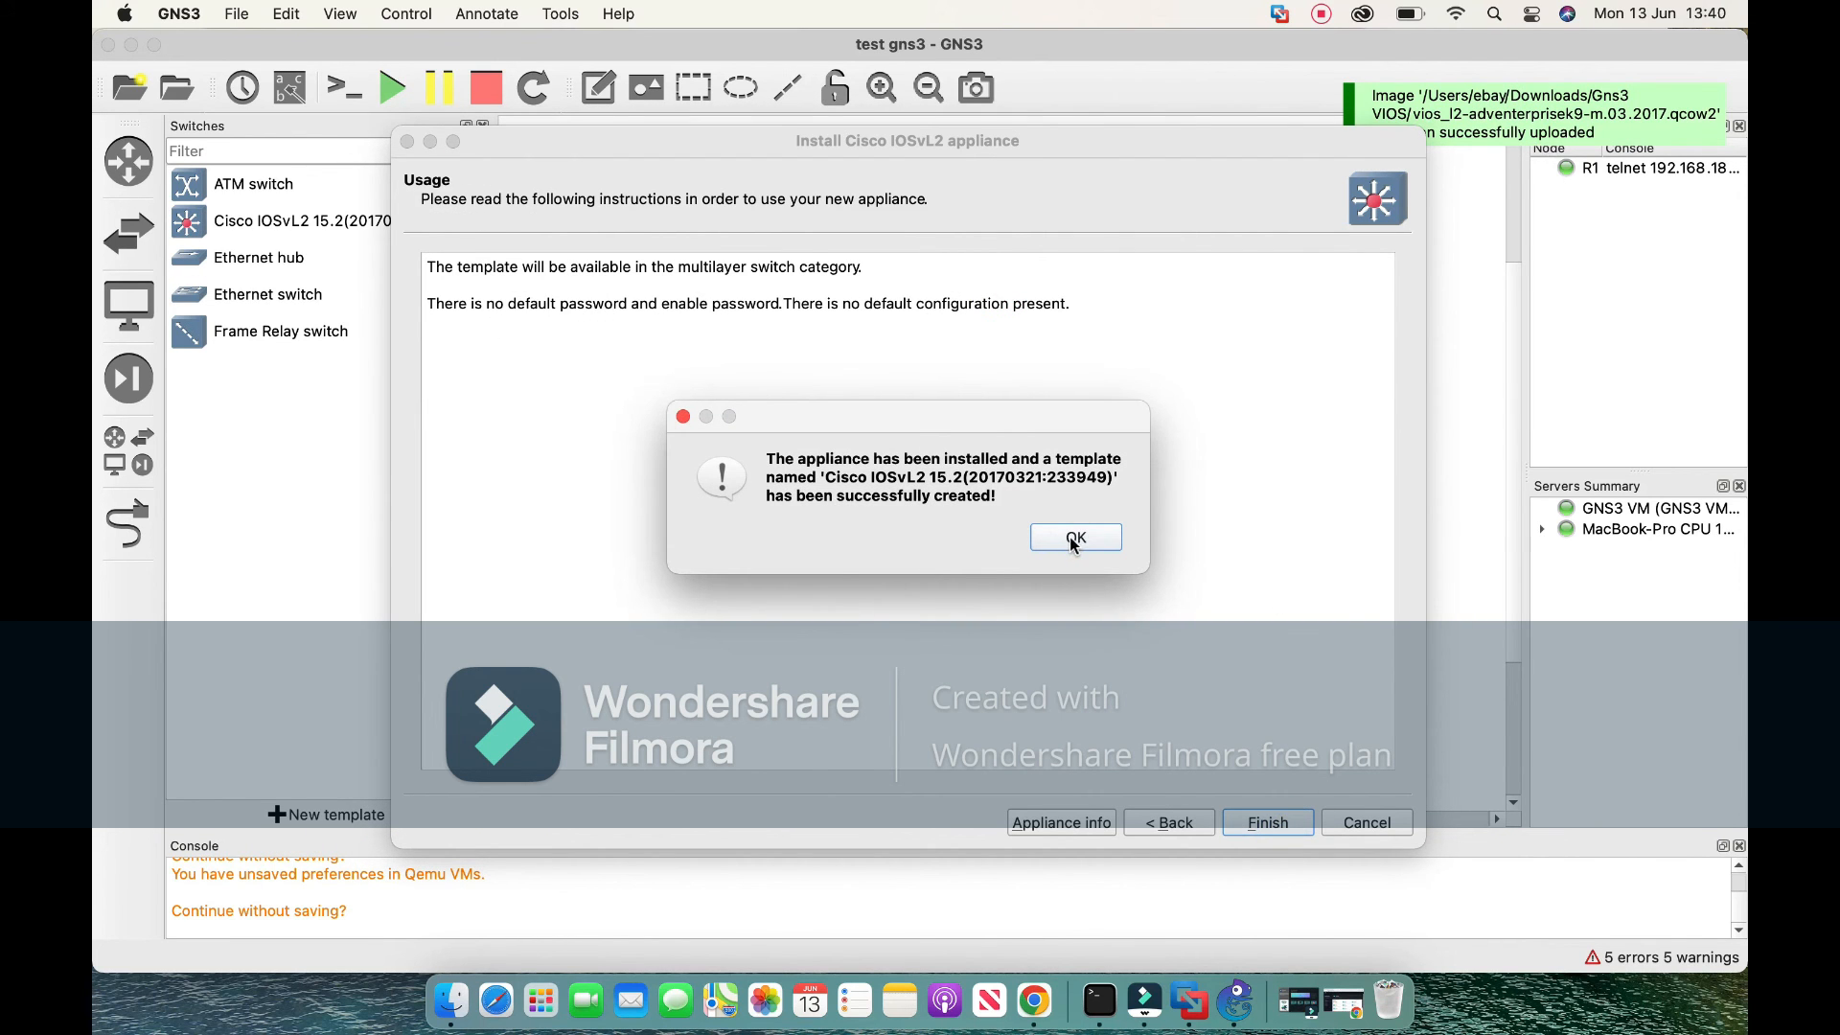
pyautogui.click(1075, 542)
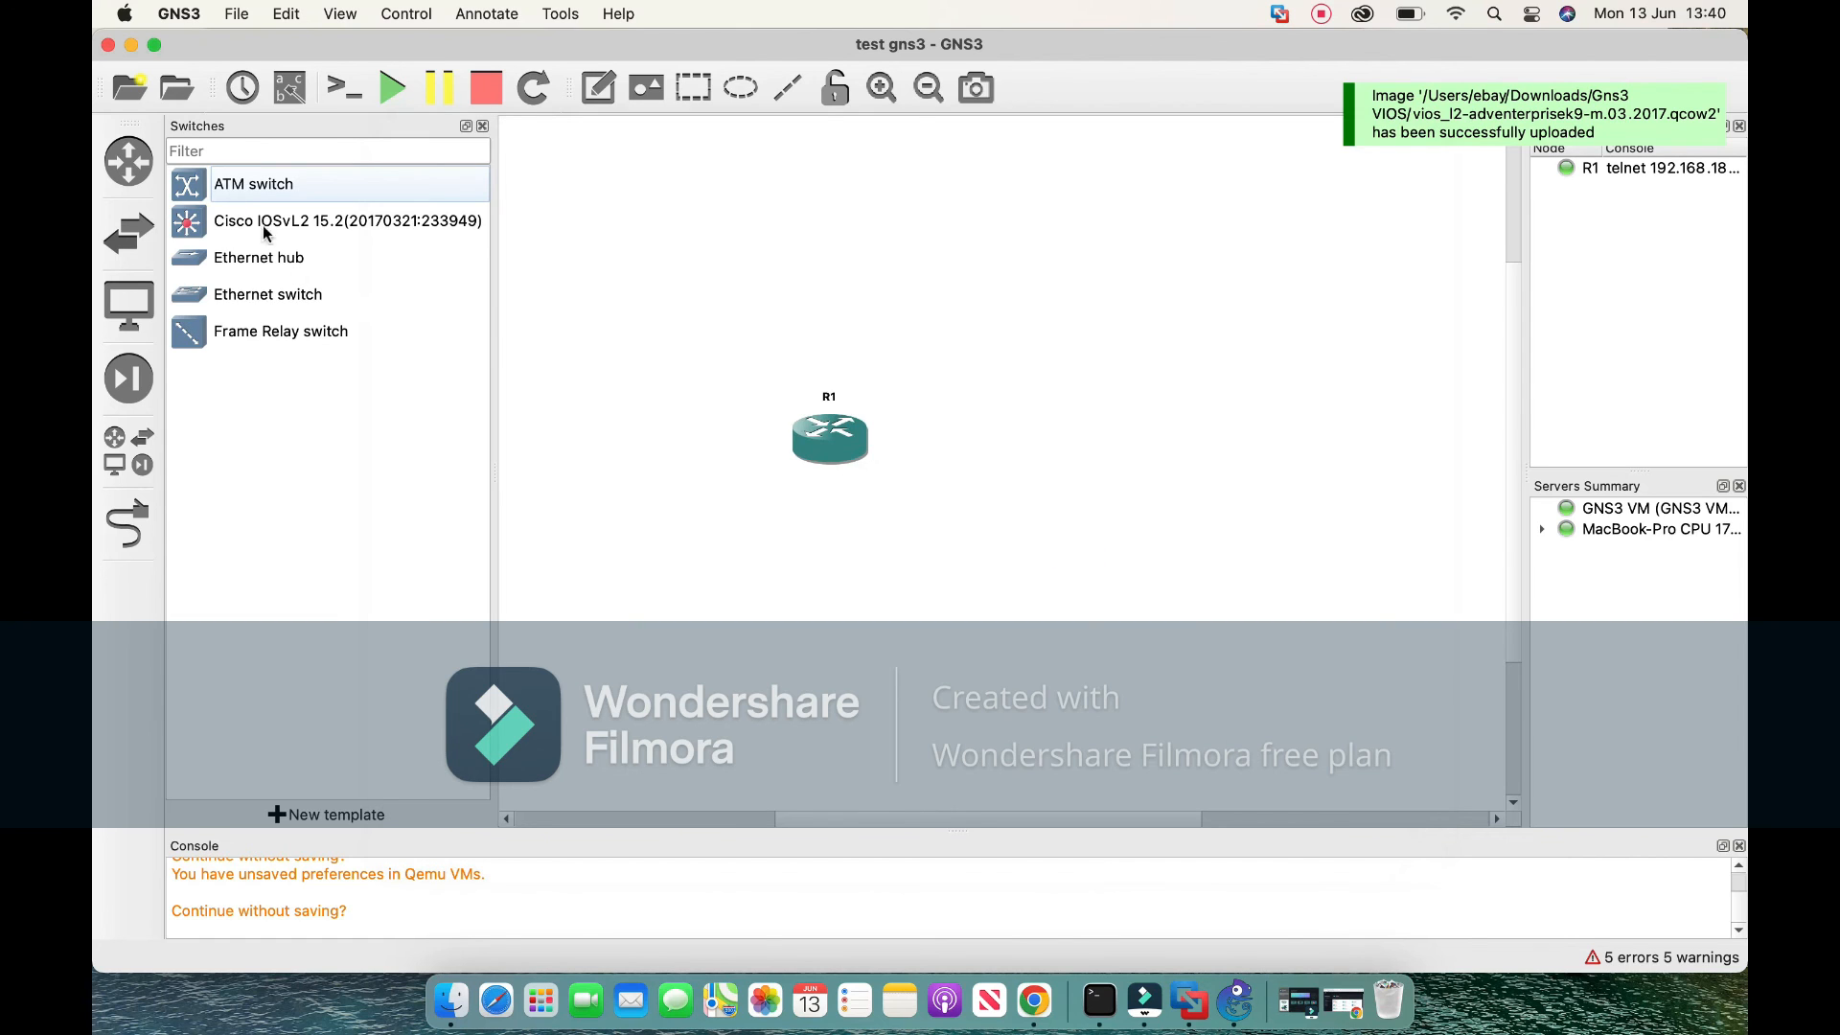
# Place a Cisco IOSvL2 15.2(20170321:233949) switch to the right of R1 and change its hostname to SW1.
pyautogui.moveTo(241, 221); pyautogui.dragTo(1114, 422)
pyautogui.click(1052, 364)
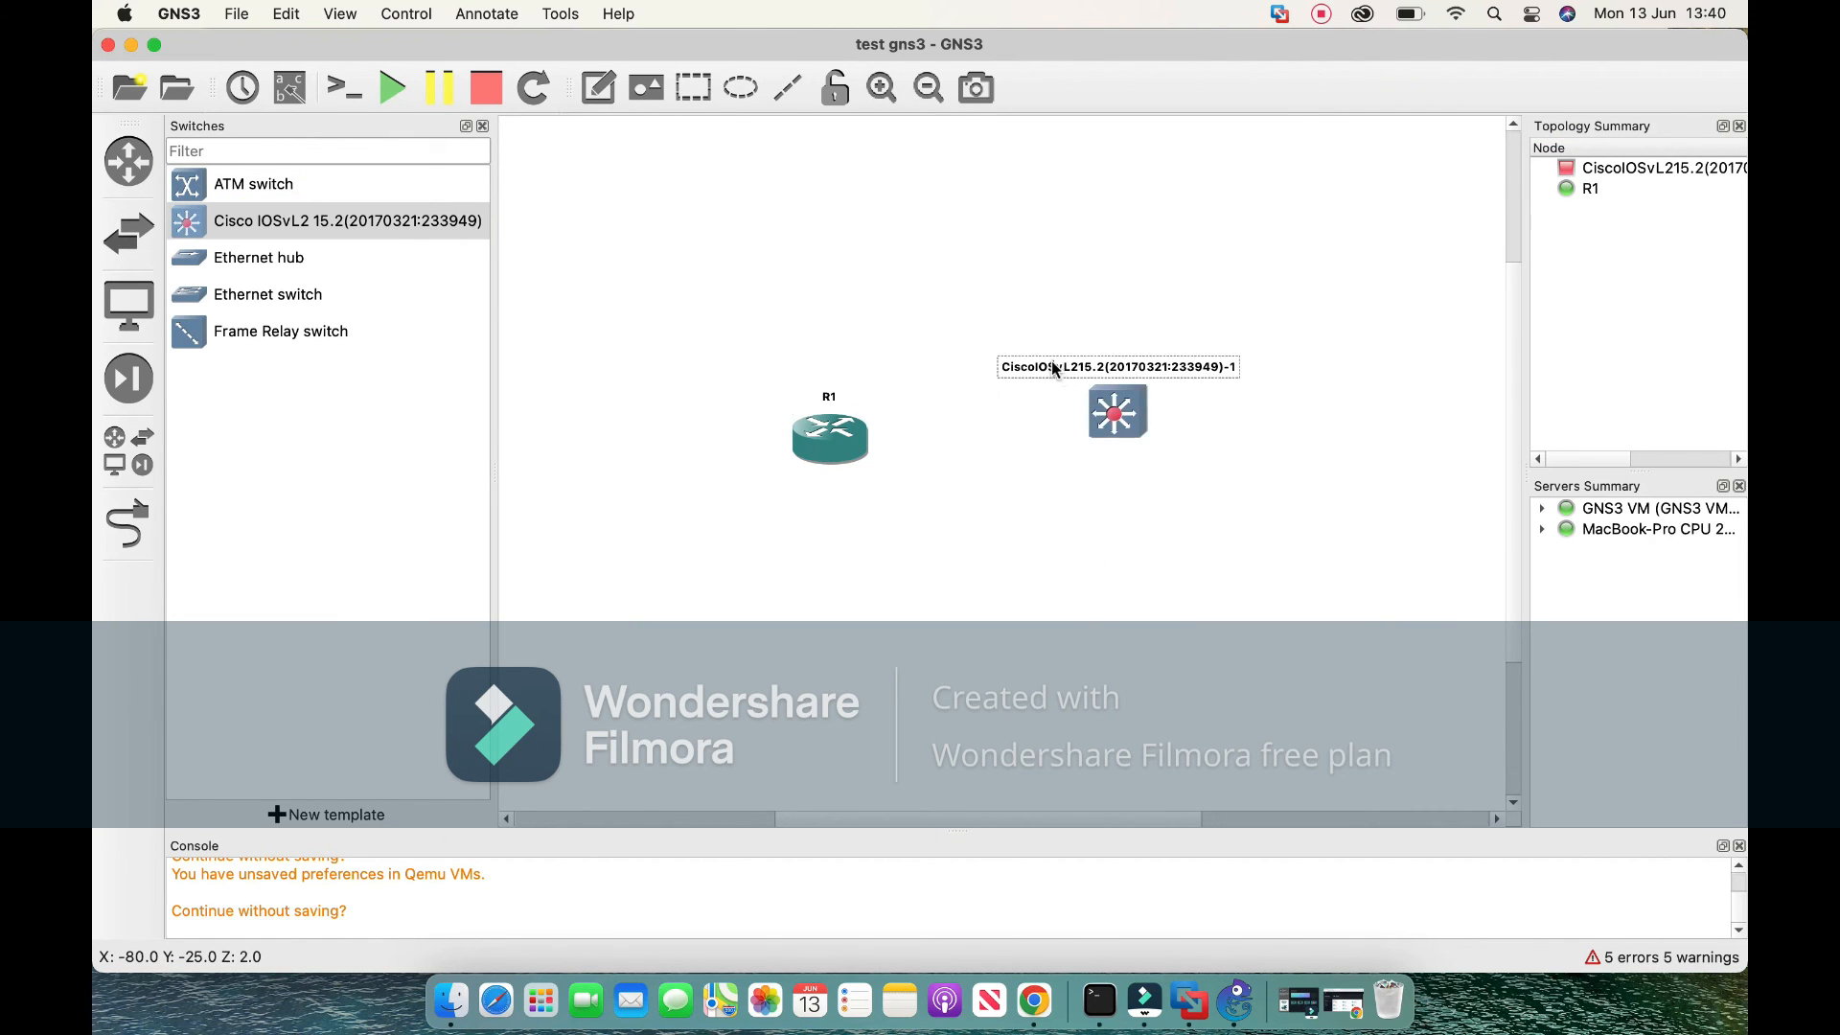
pyautogui.doubleClick(1054, 368)
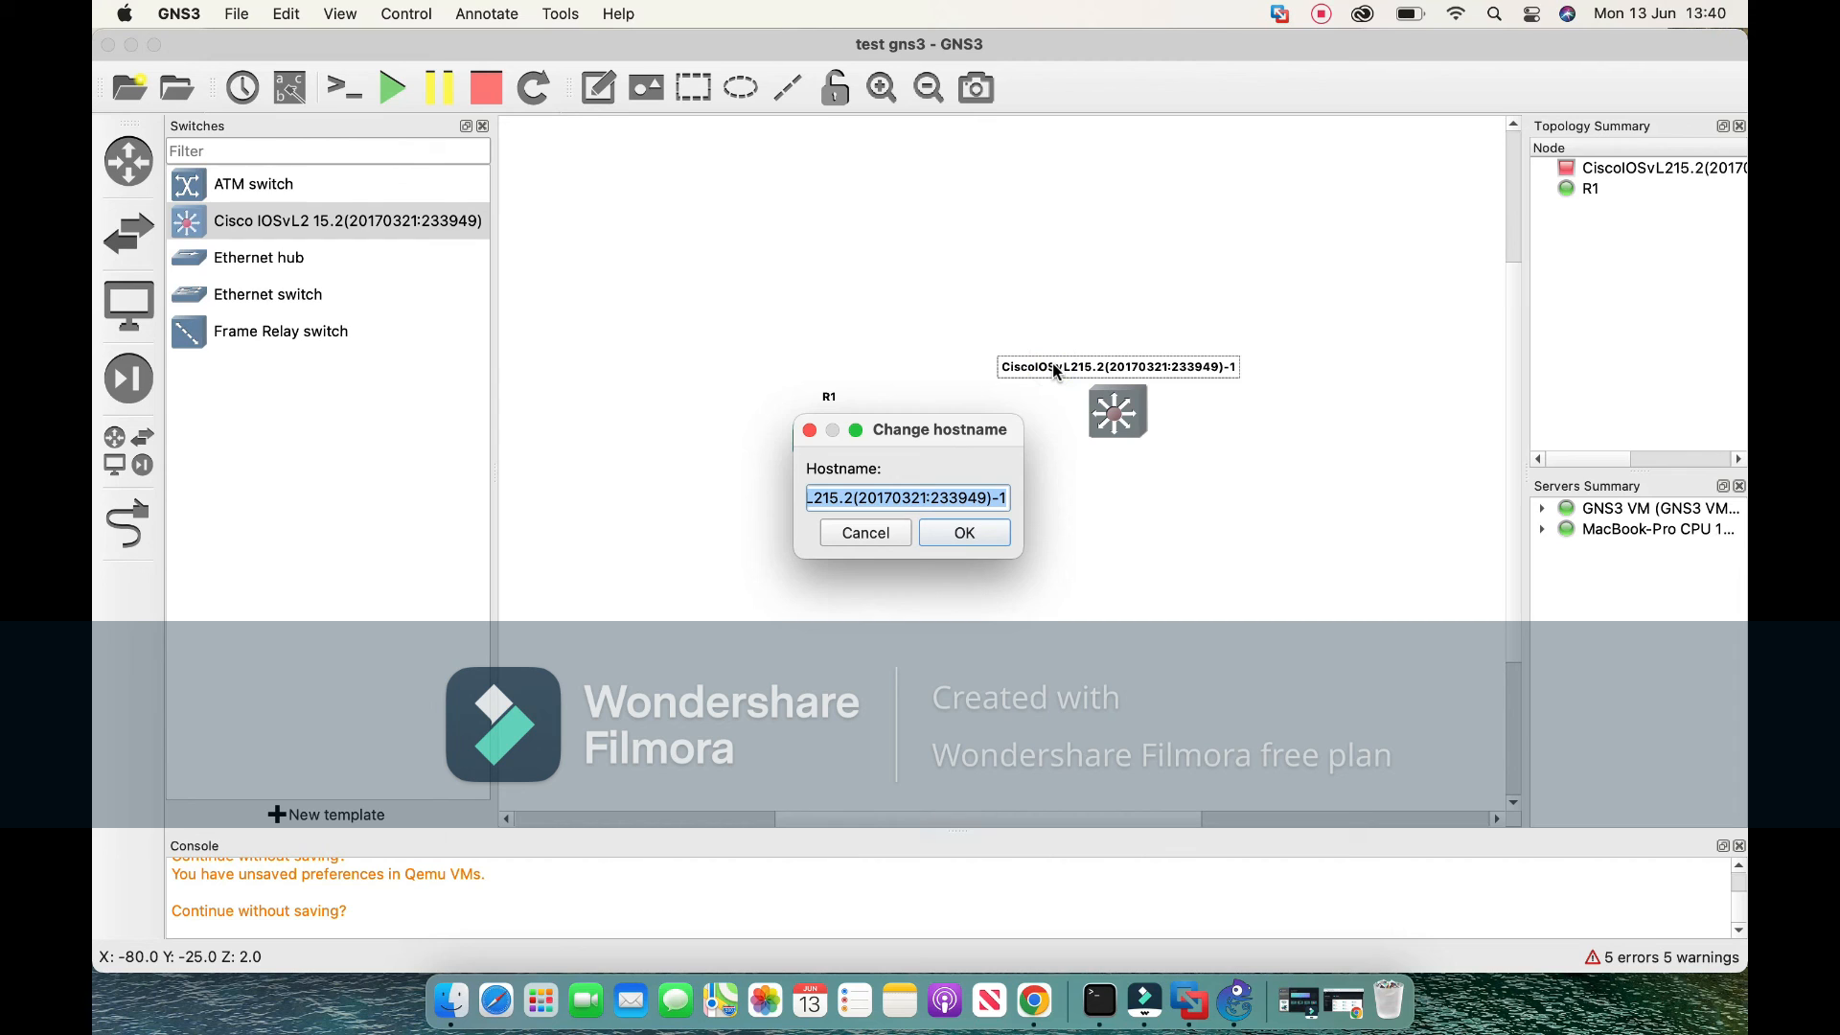
pyautogui.write('SW1')
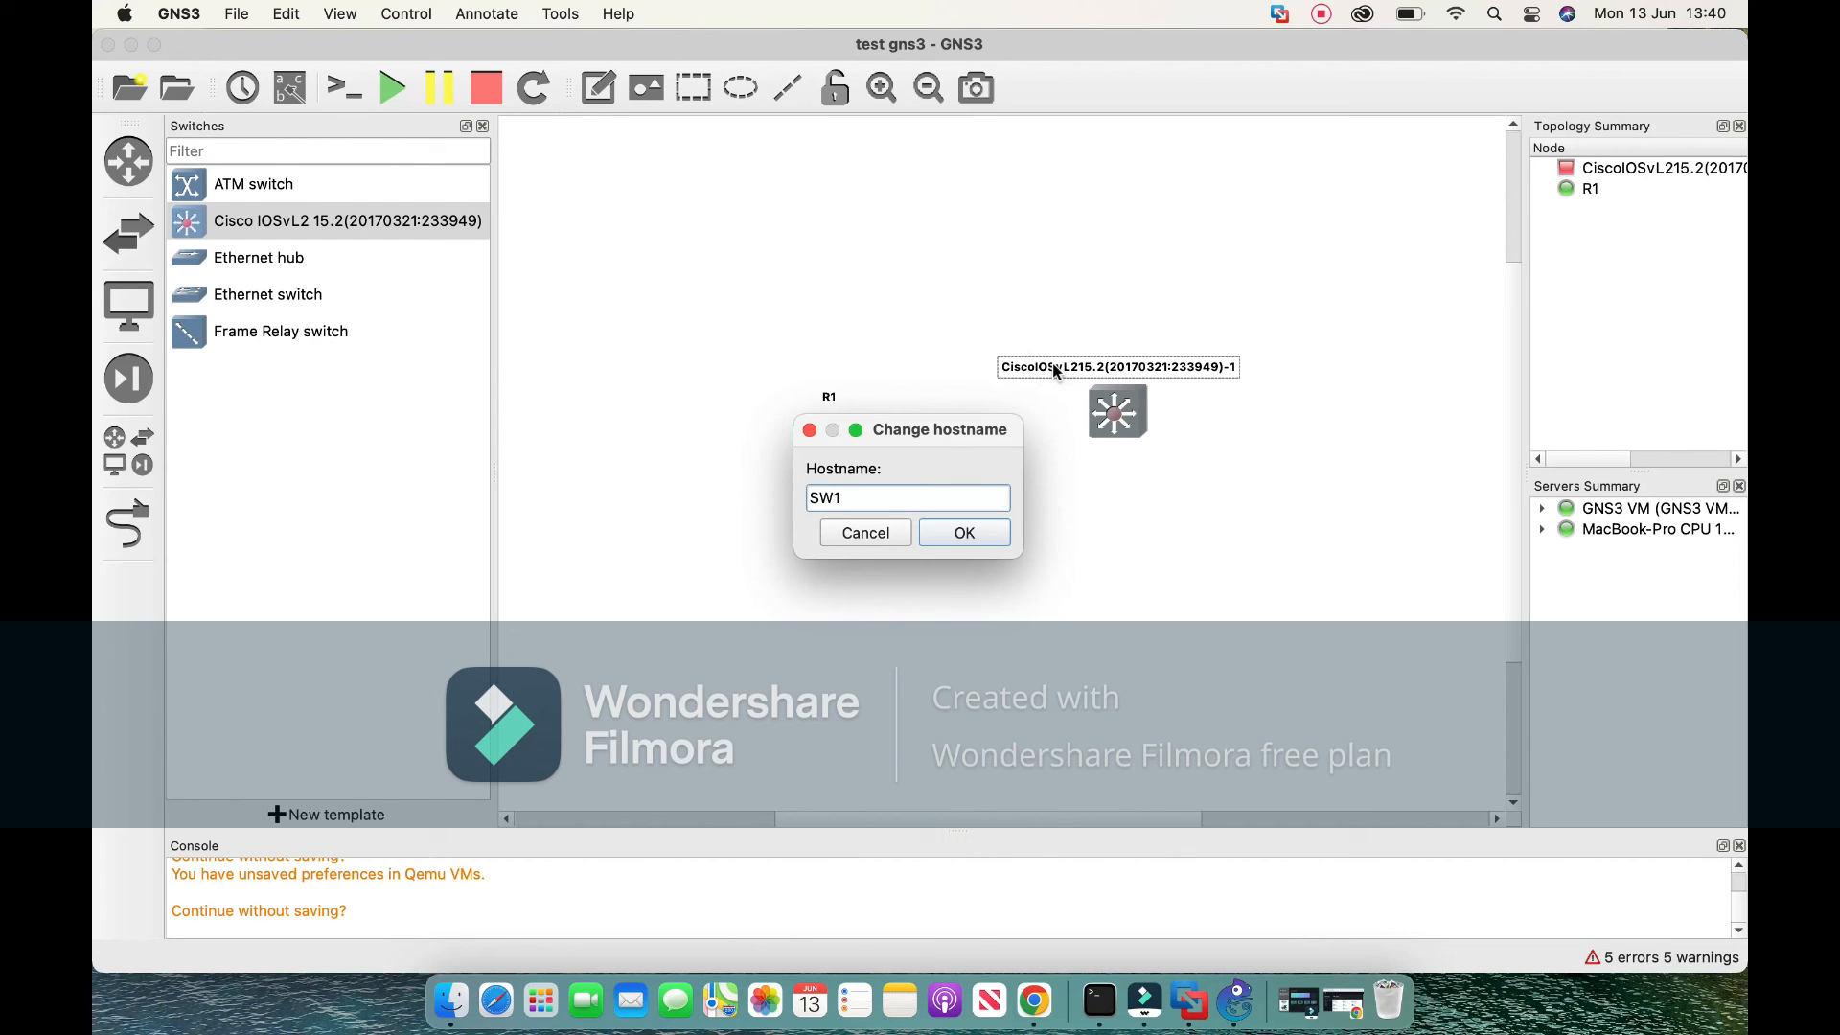
pyautogui.click(977, 530)
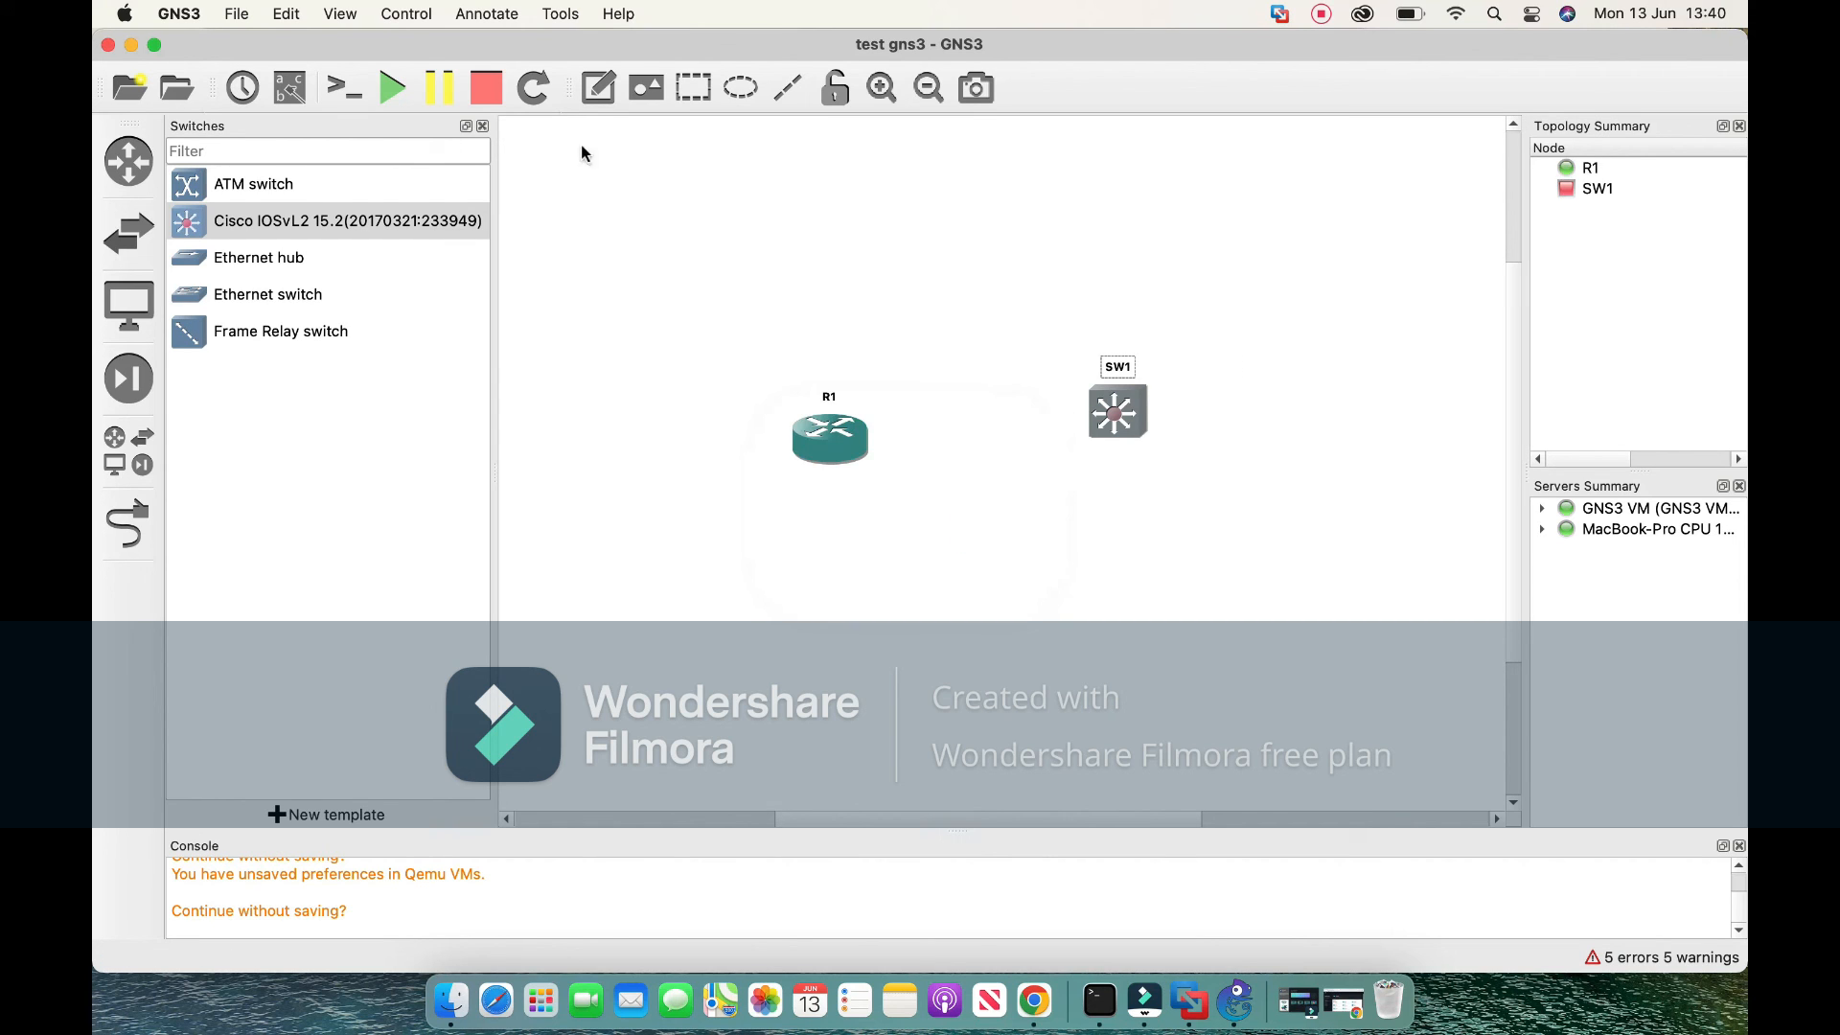
# Start all nodes in the project and move SW1 up and closer to R1.
pyautogui.click(392, 88)
pyautogui.click(1056, 532)
pyautogui.moveTo(1143, 414); pyautogui.dragTo(1002, 327)
pyautogui.click(1608, 192)
# Open the telnet console of SW1 and move its terminal window aside.
pyautogui.click(1084, 419)
pyautogui.doubleClick(973, 326)
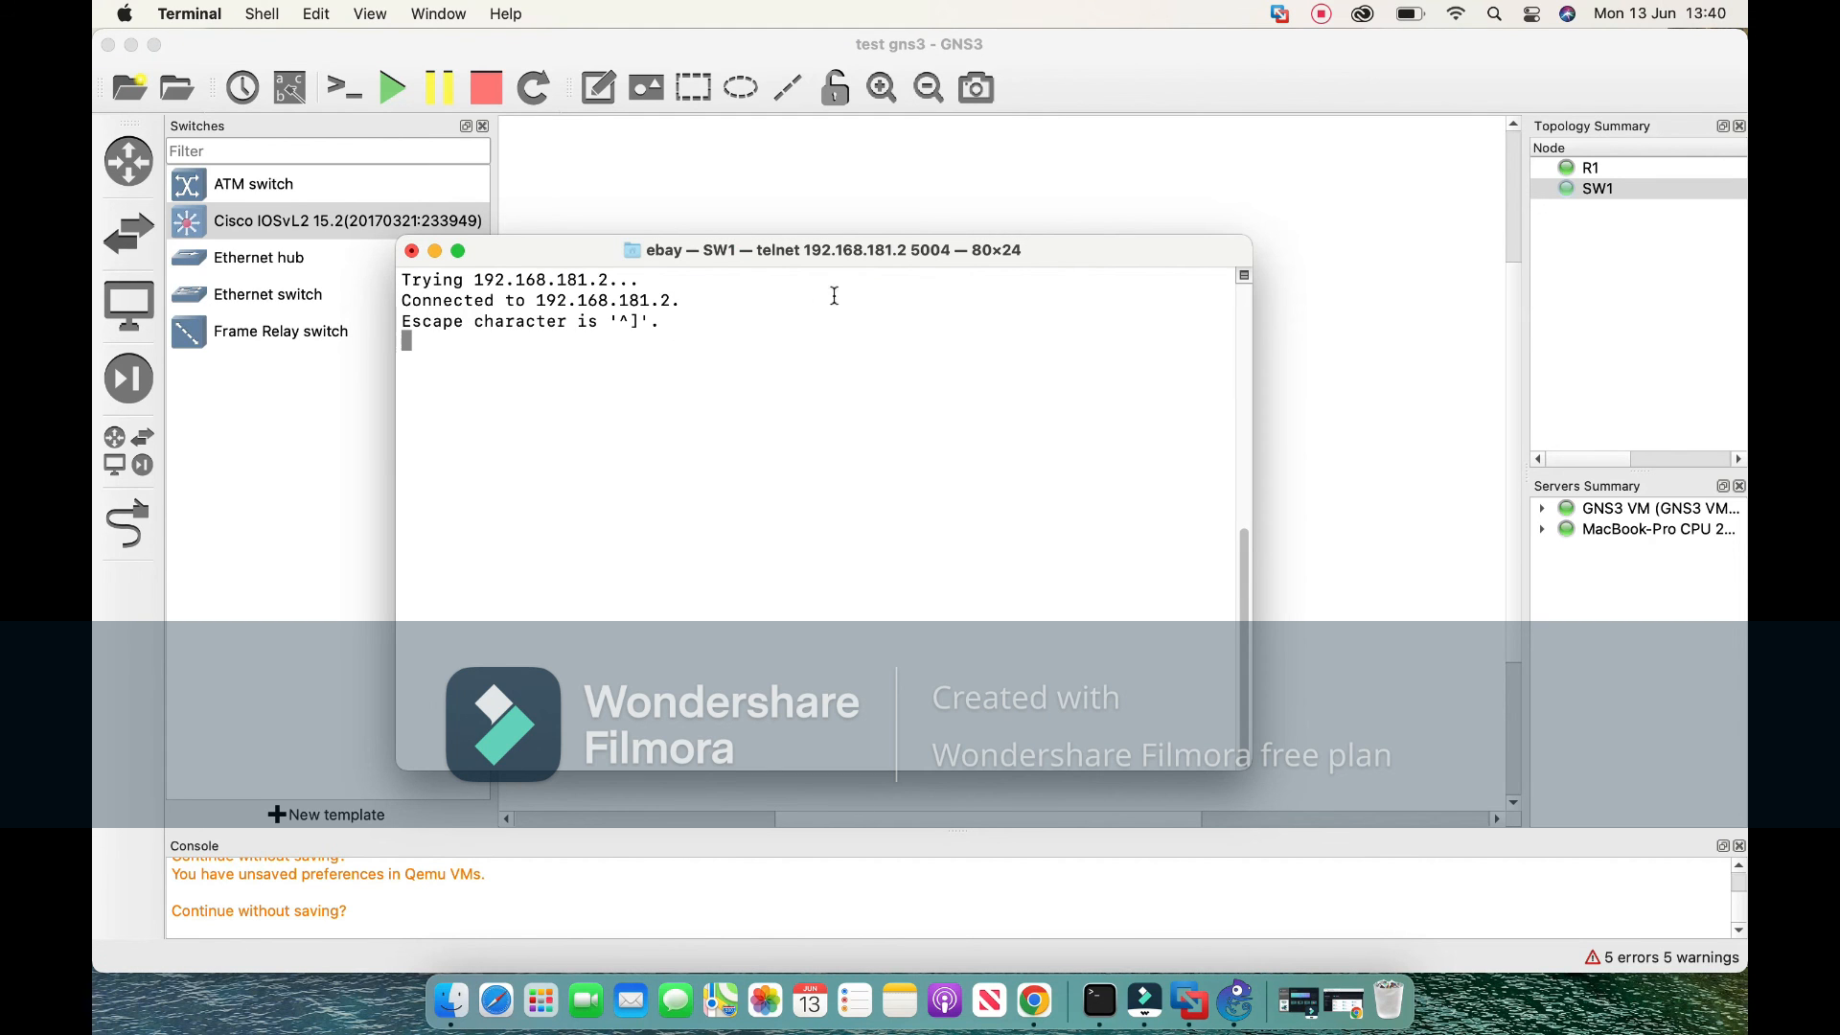
pyautogui.moveTo(895, 255); pyautogui.dragTo(1197, 224)
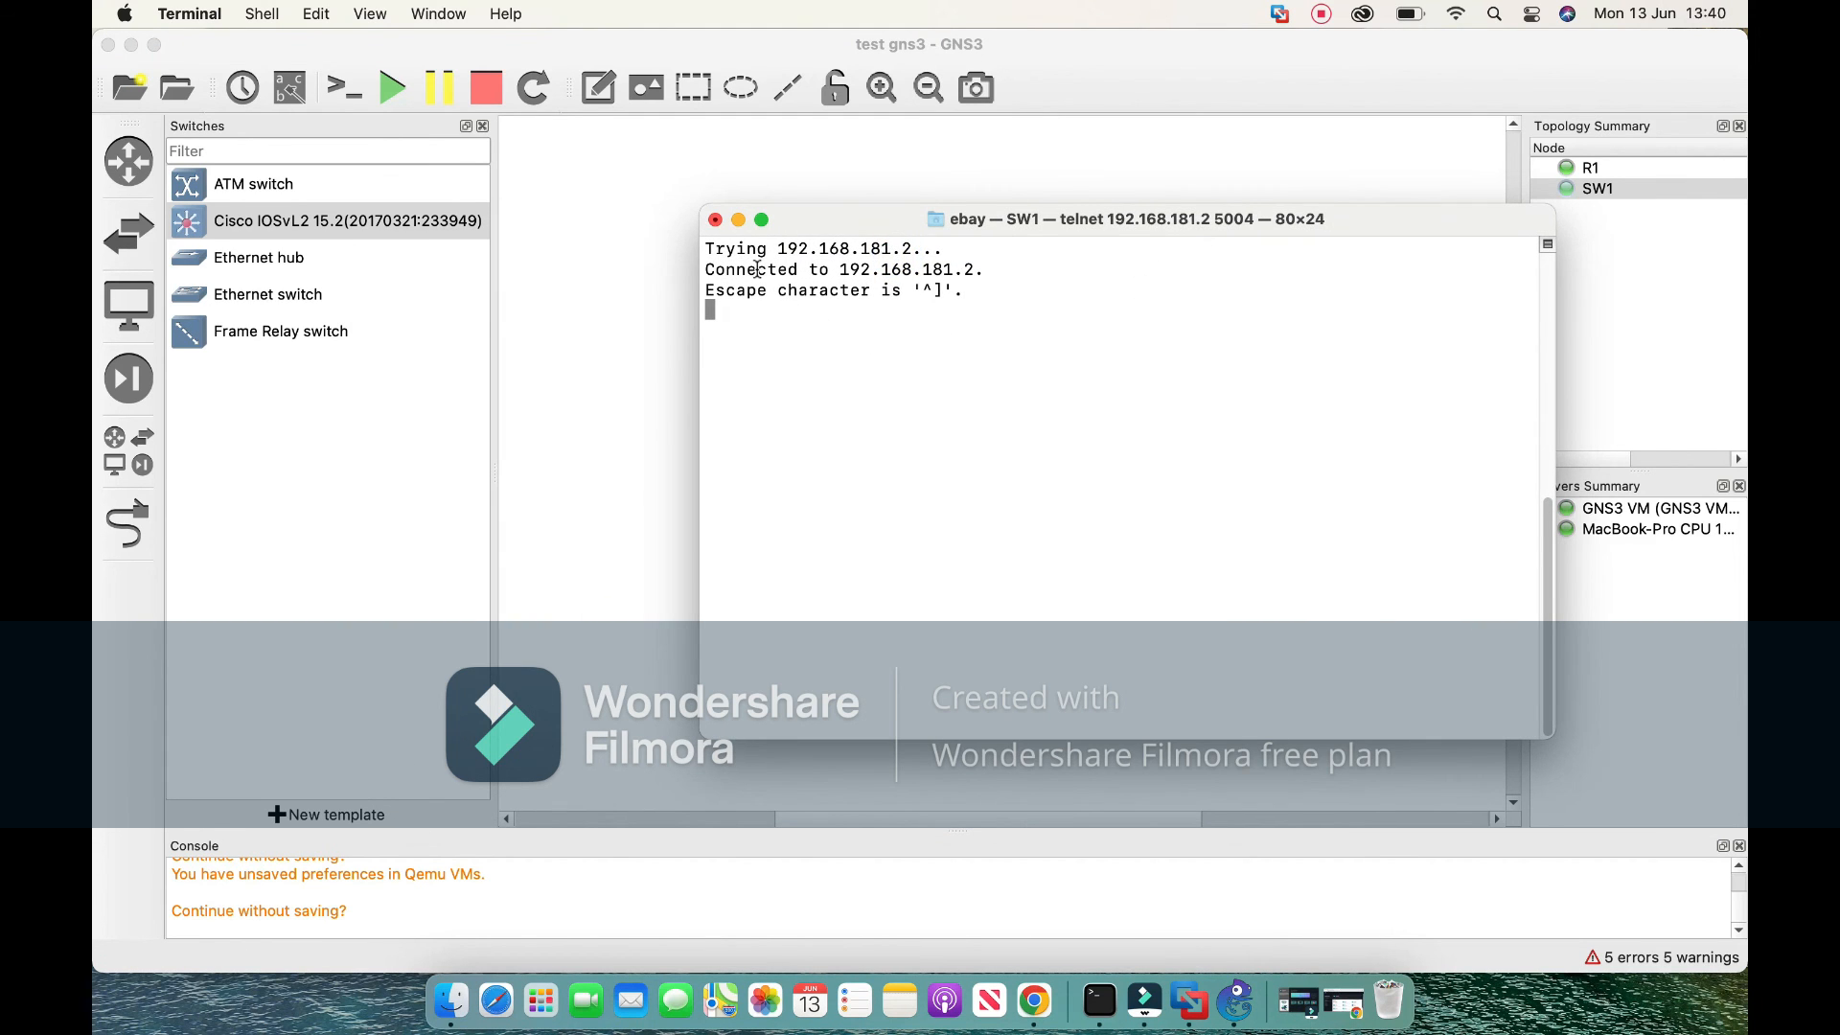
# Move the SW1 terminal window below the topology and place R1 level with SW1, on its left side.
pyautogui.moveTo(712, 252); pyautogui.dragTo(1027, 390)
pyautogui.click(1055, 476)
pyautogui.moveTo(996, 224); pyautogui.dragTo(906, 233)
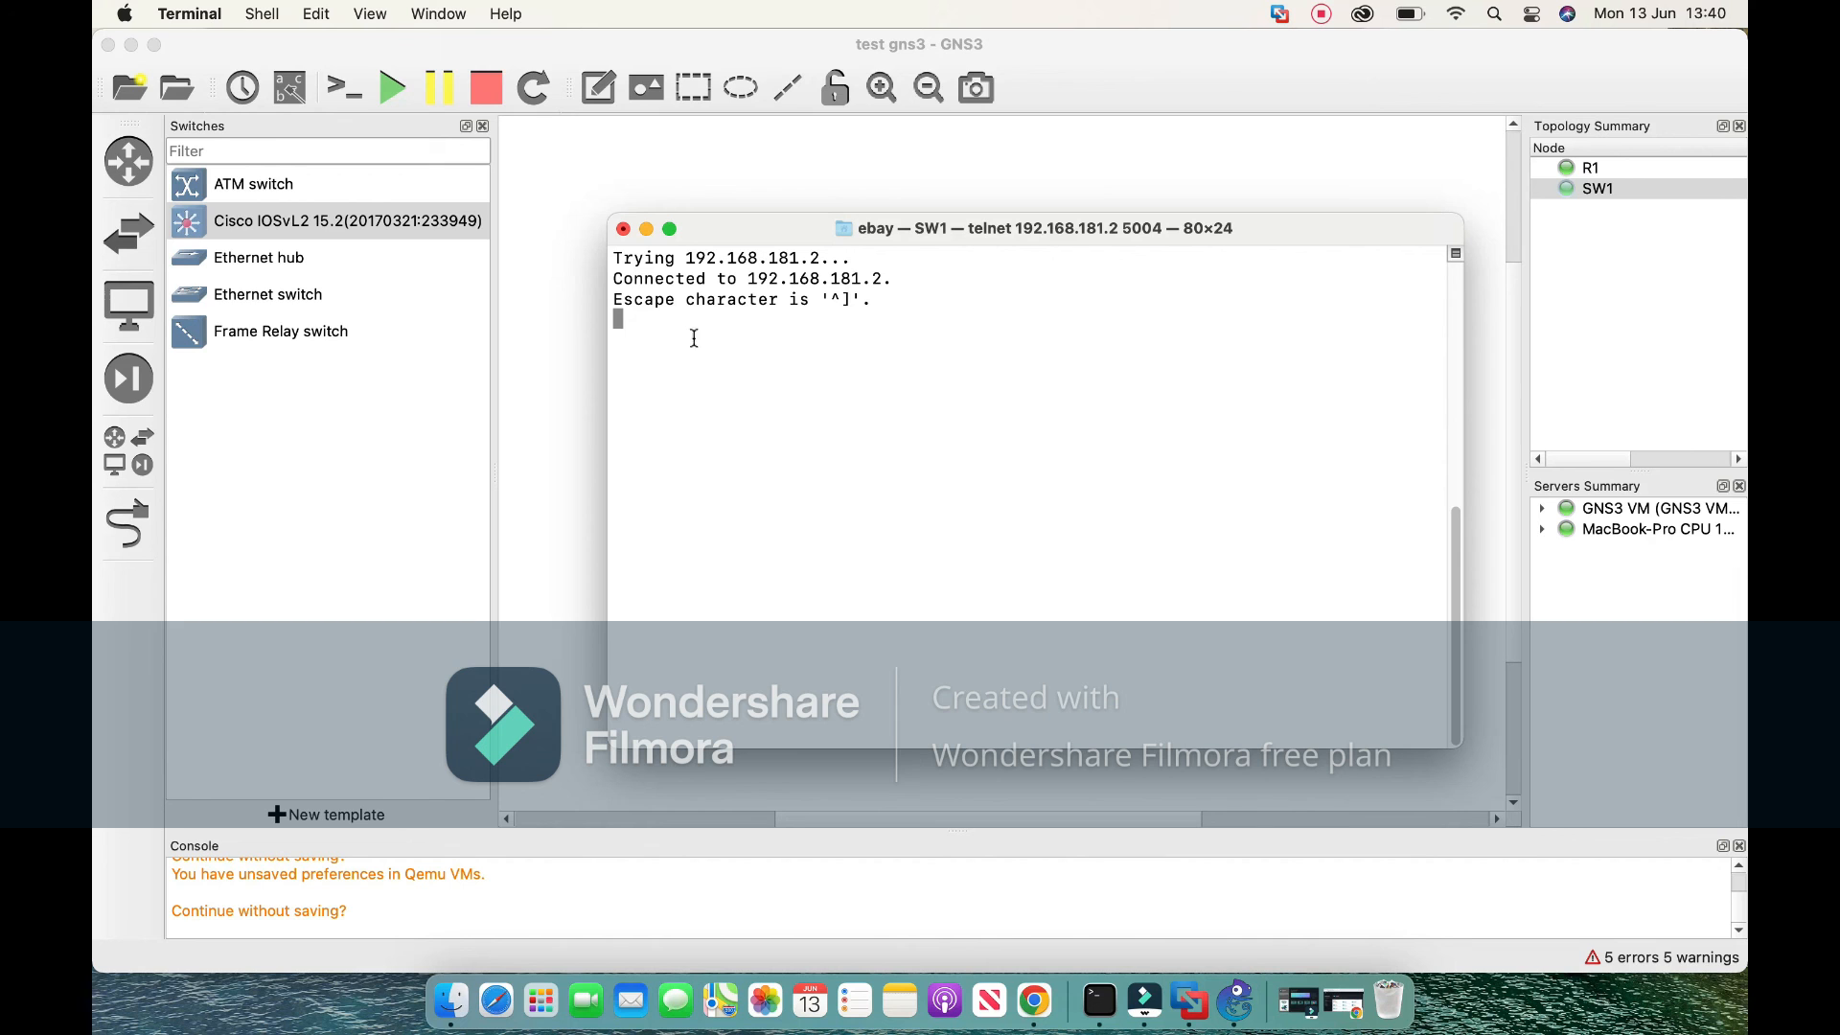
pyautogui.moveTo(948, 233); pyautogui.dragTo(980, 460)
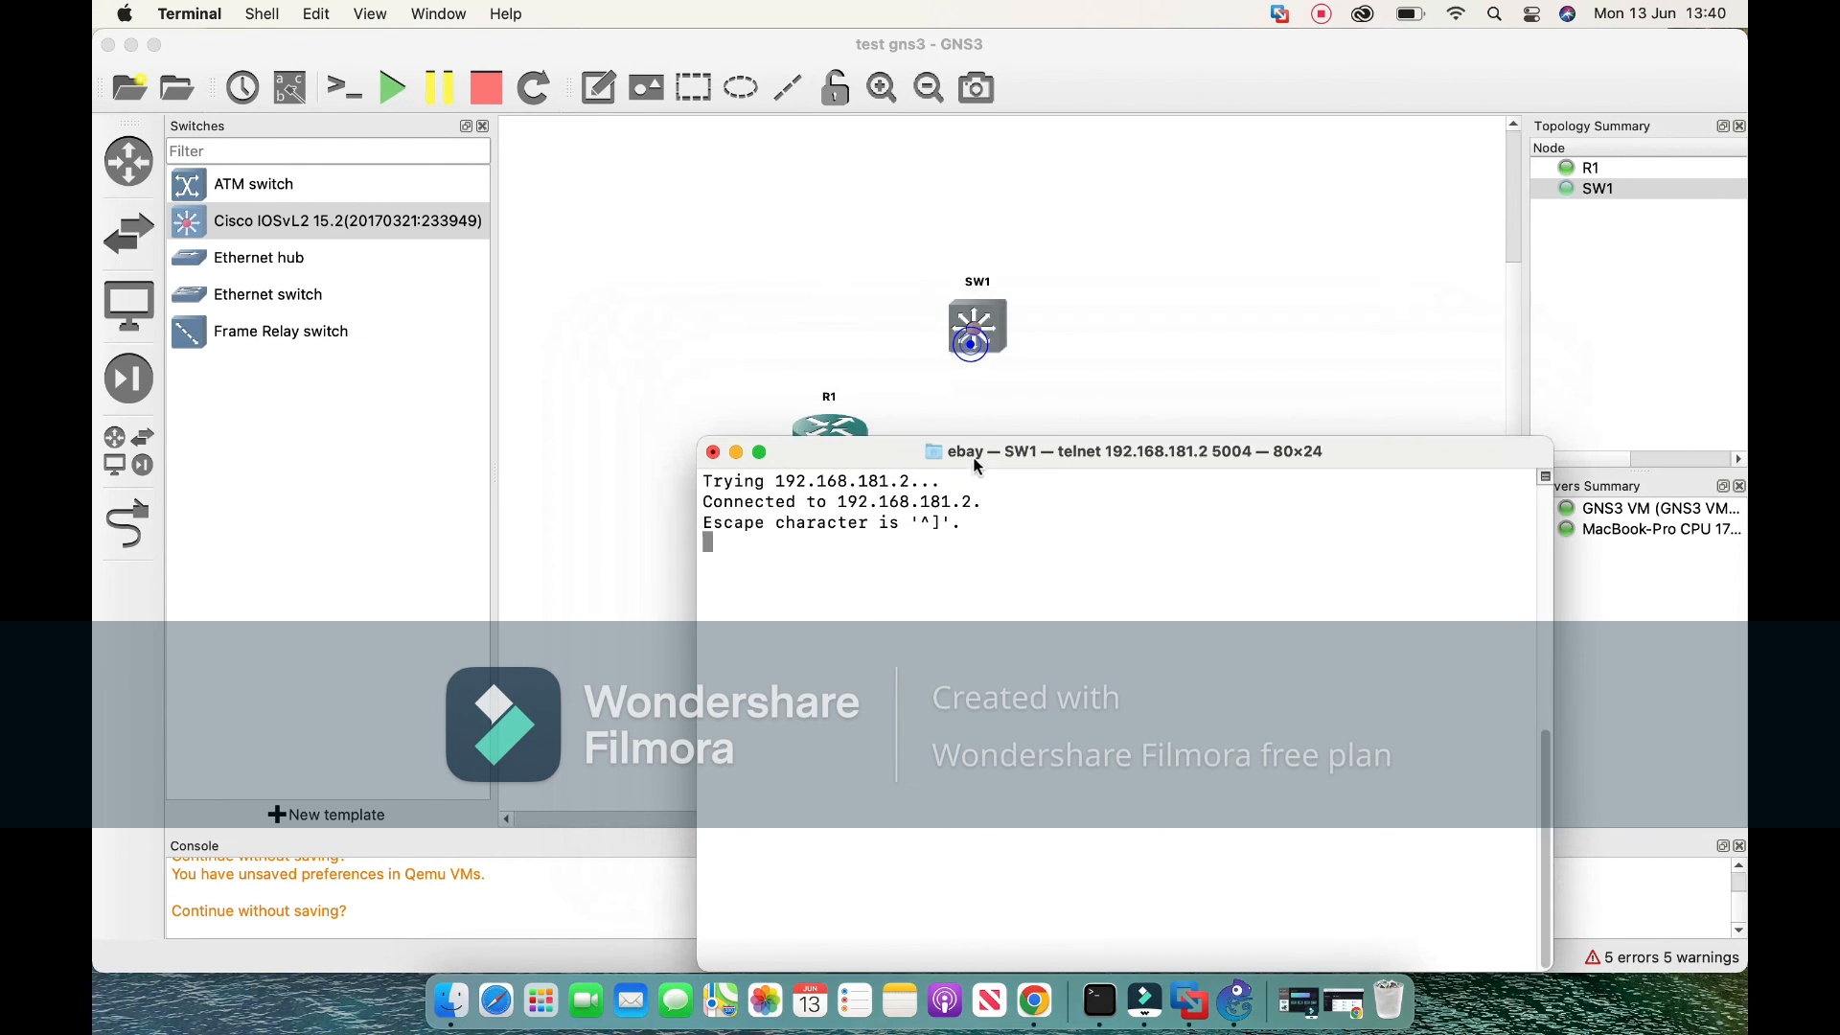
pyautogui.click(842, 421)
pyautogui.moveTo(833, 345); pyautogui.dragTo(800, 297)
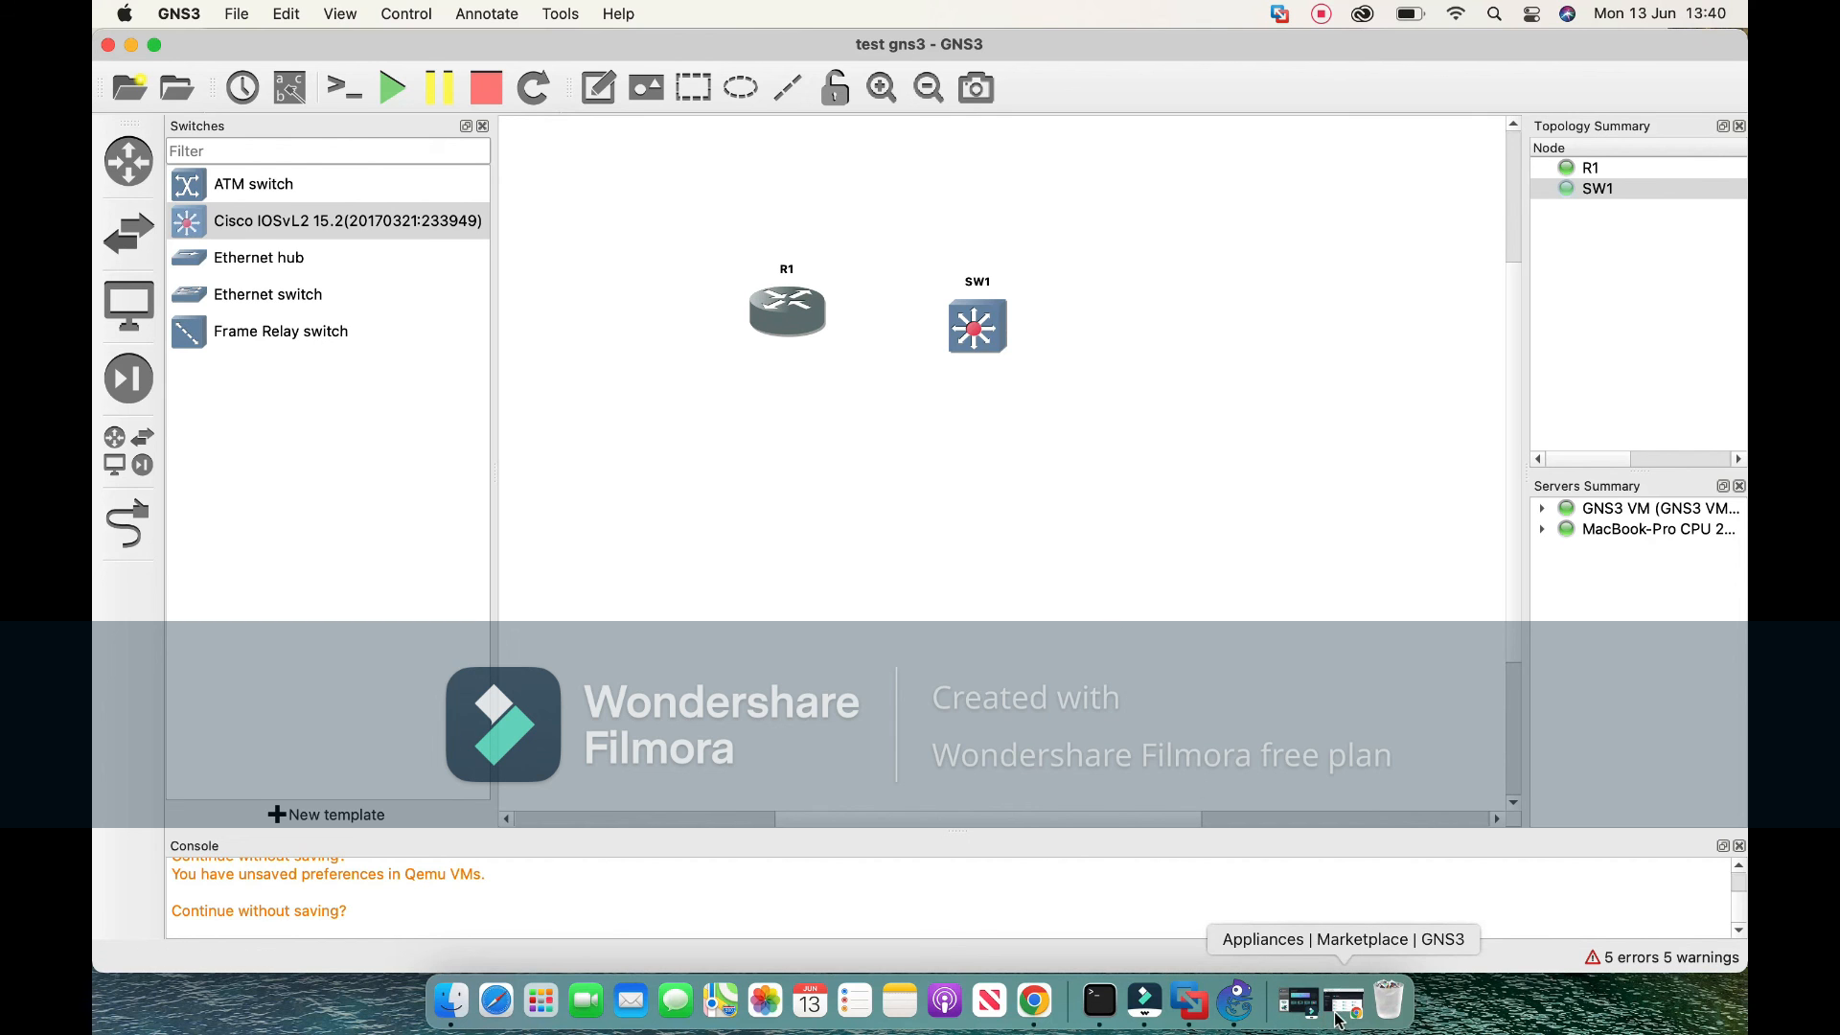
pyautogui.click(1099, 1002)
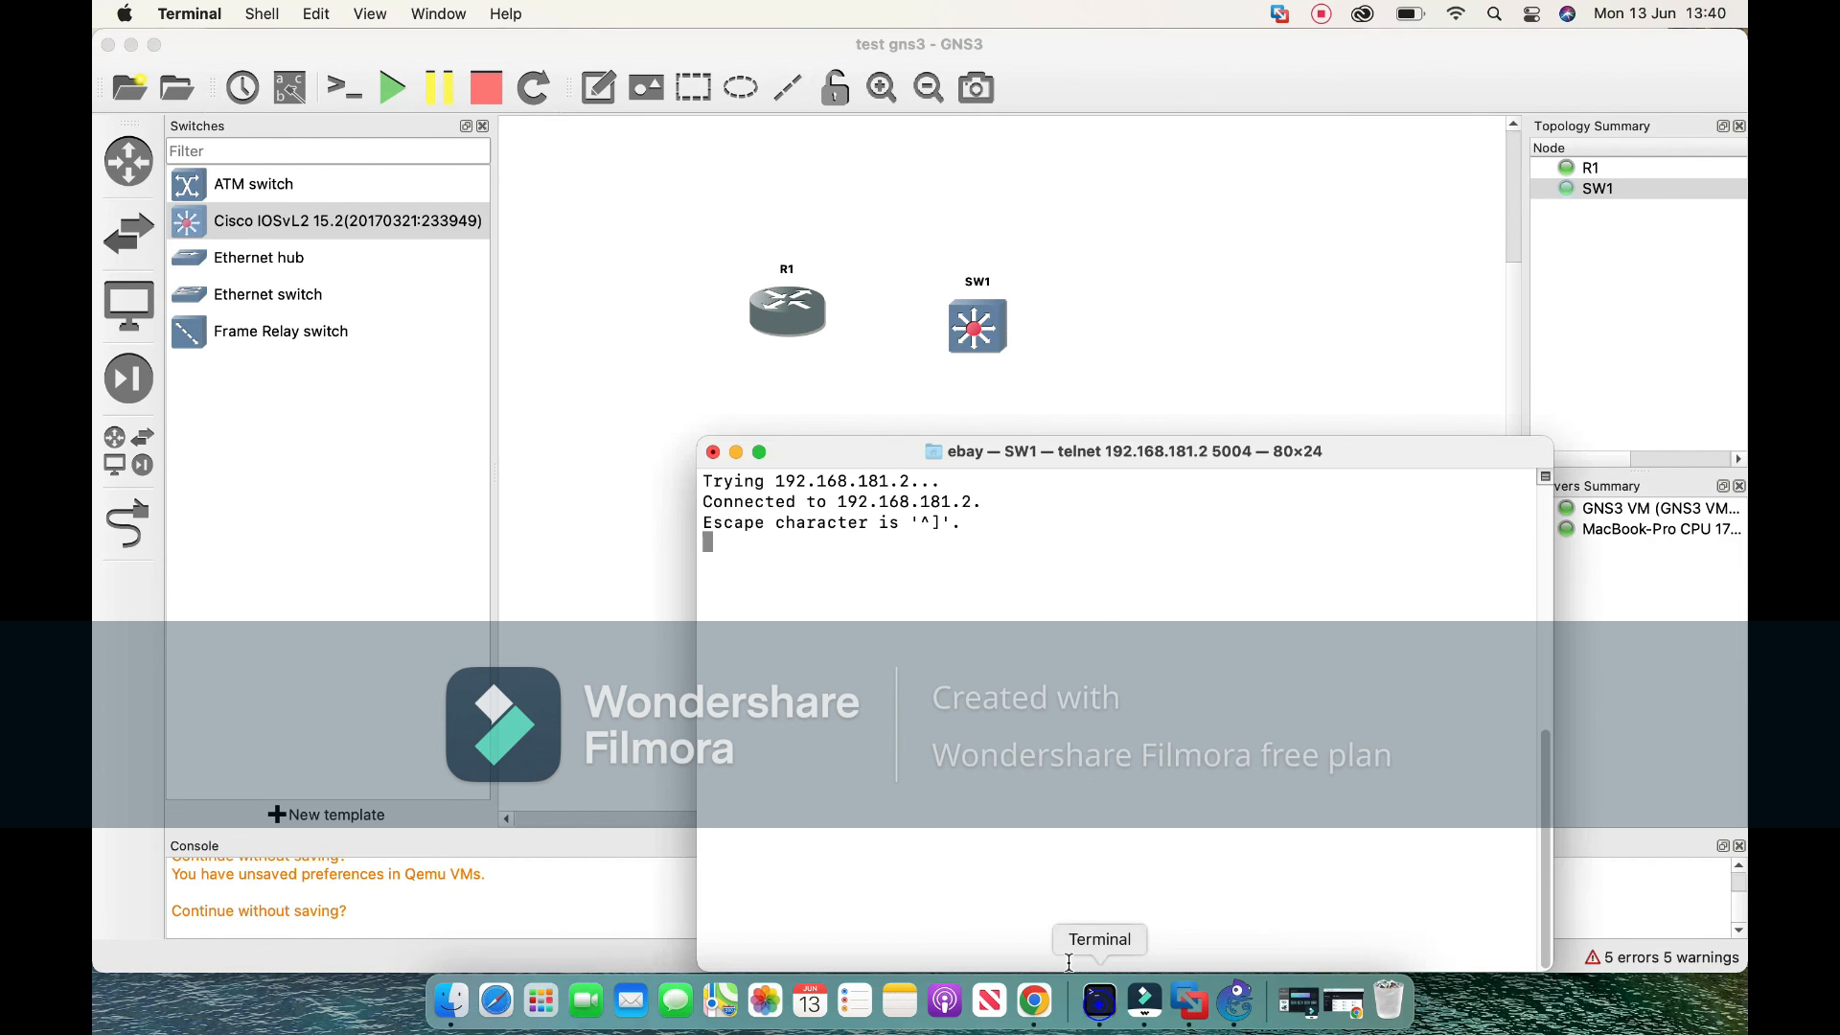
pyautogui.moveTo(997, 467); pyautogui.dragTo(922, 412)
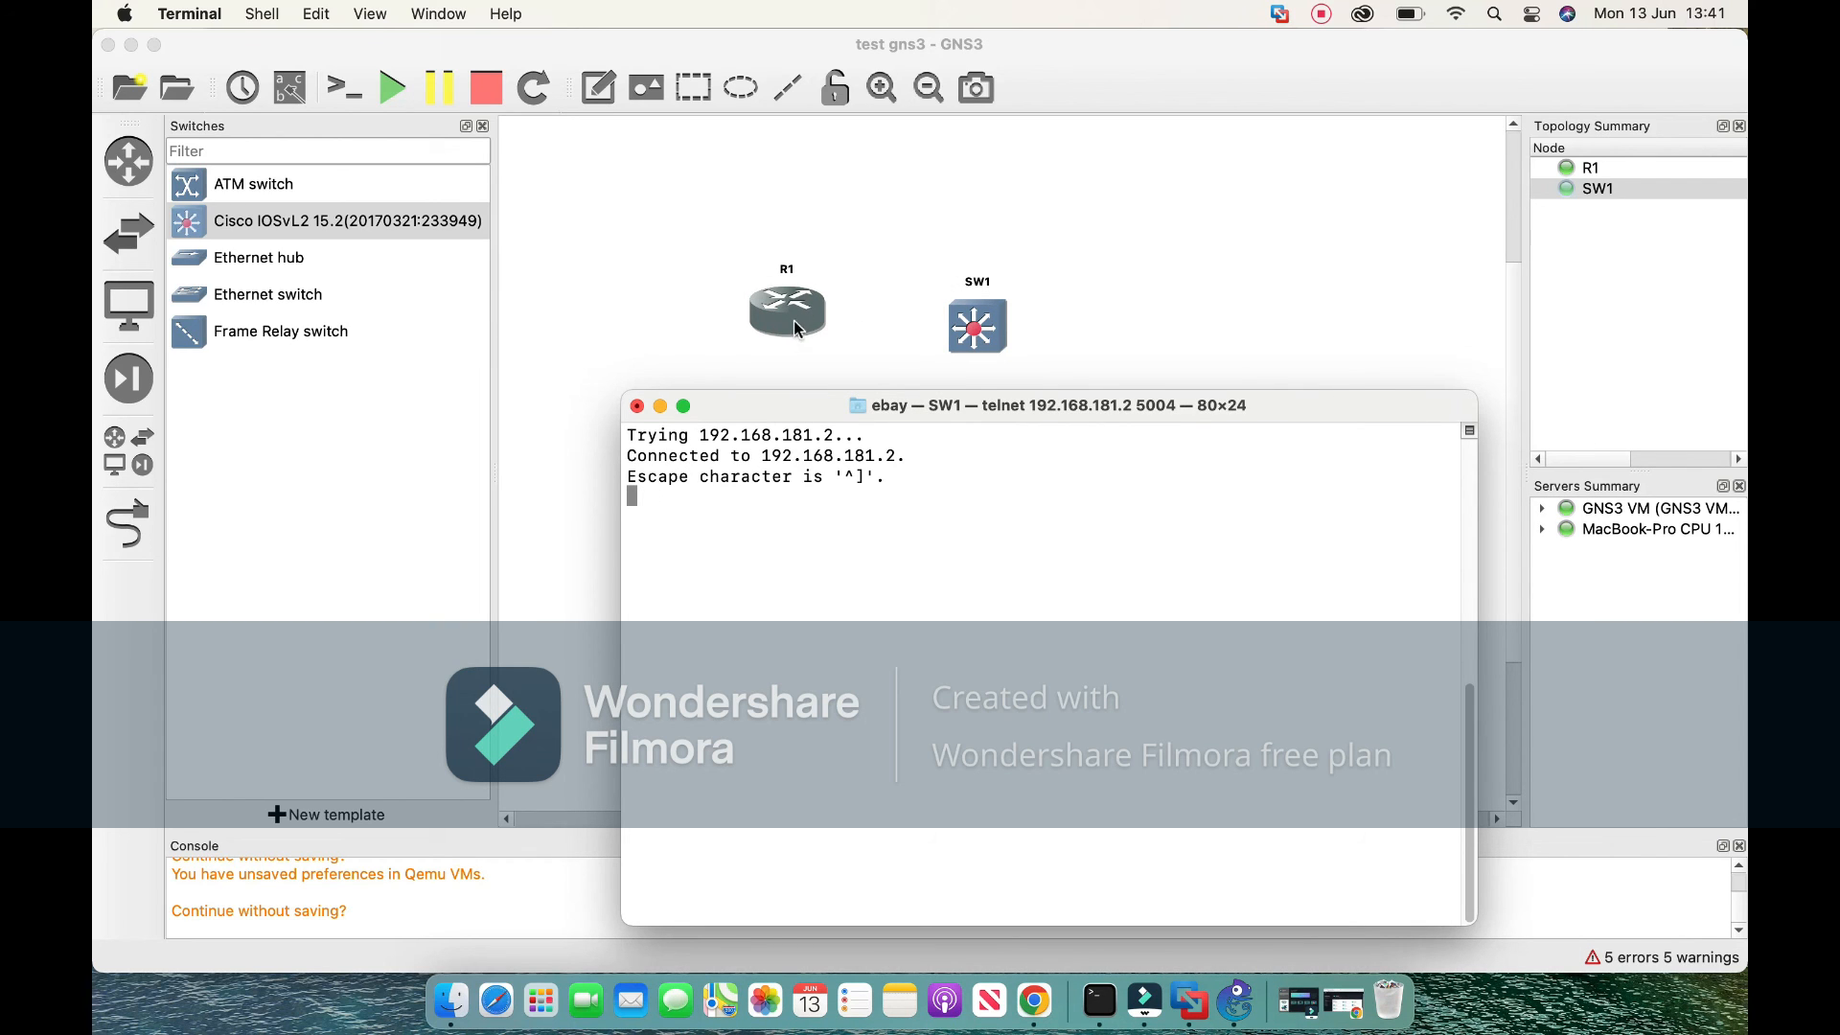
pyautogui.click(1150, 301)
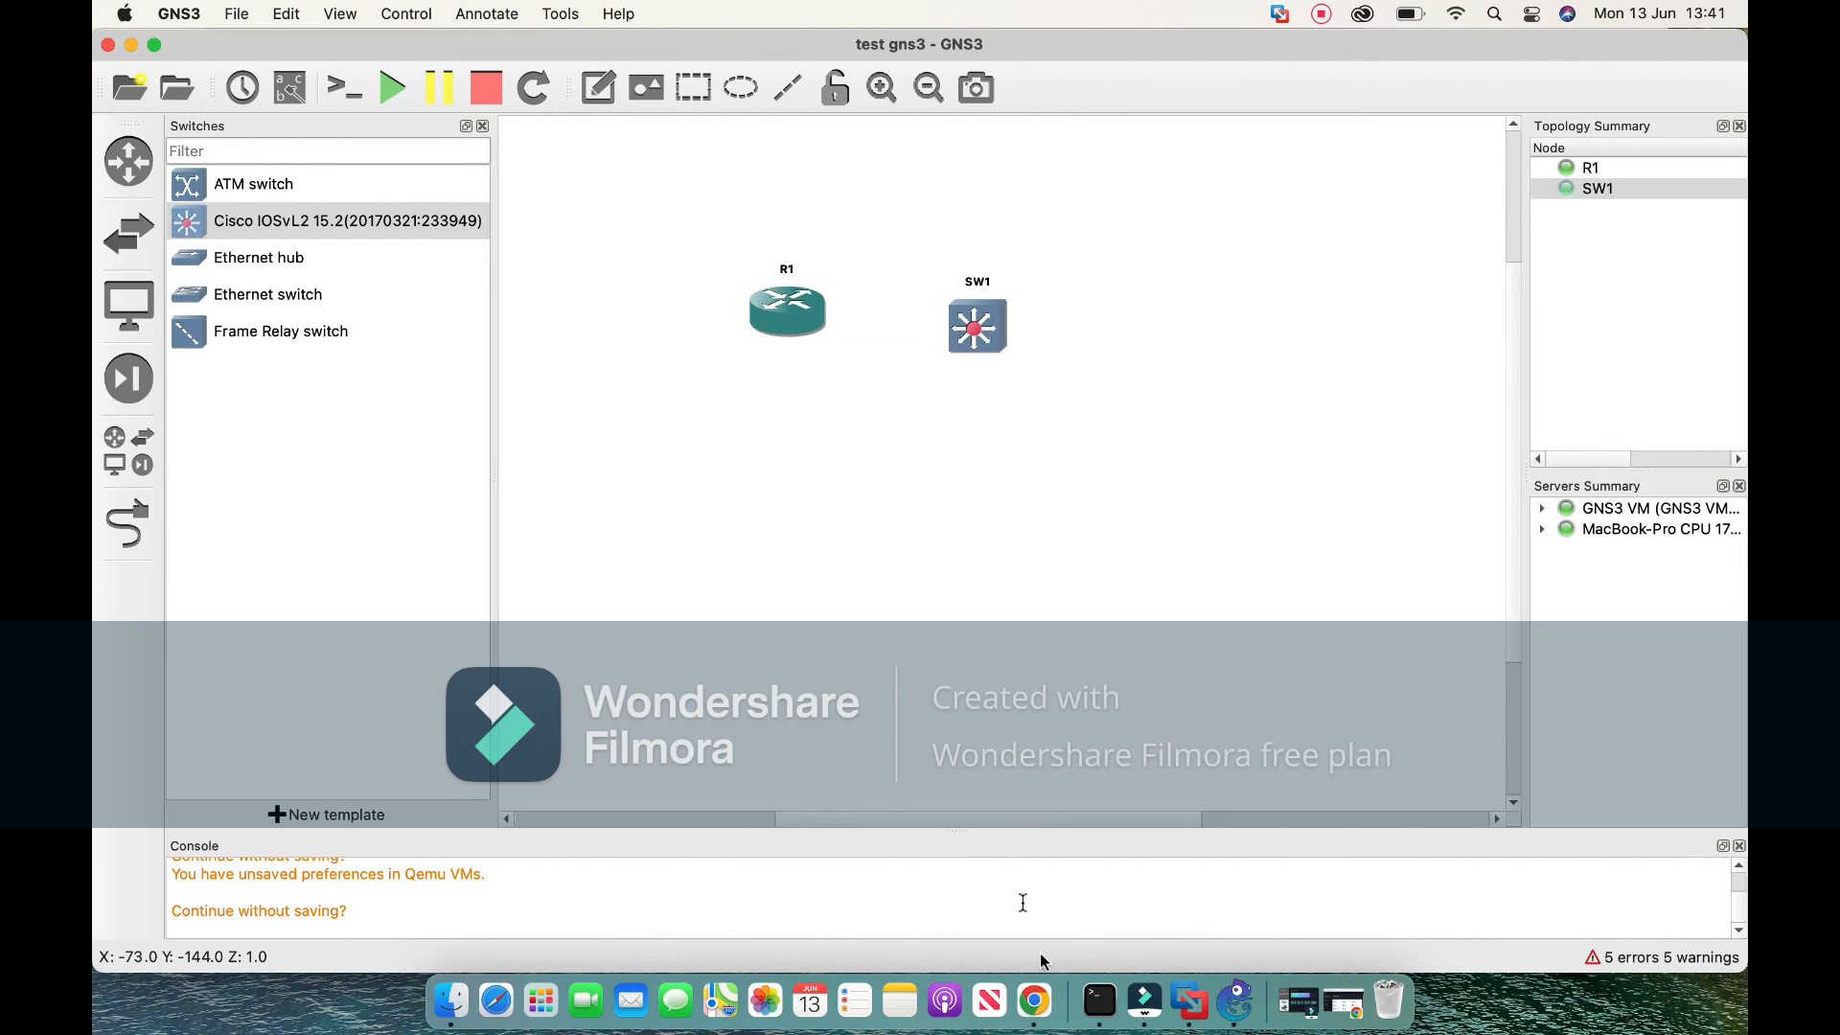
pyautogui.click(1099, 1000)
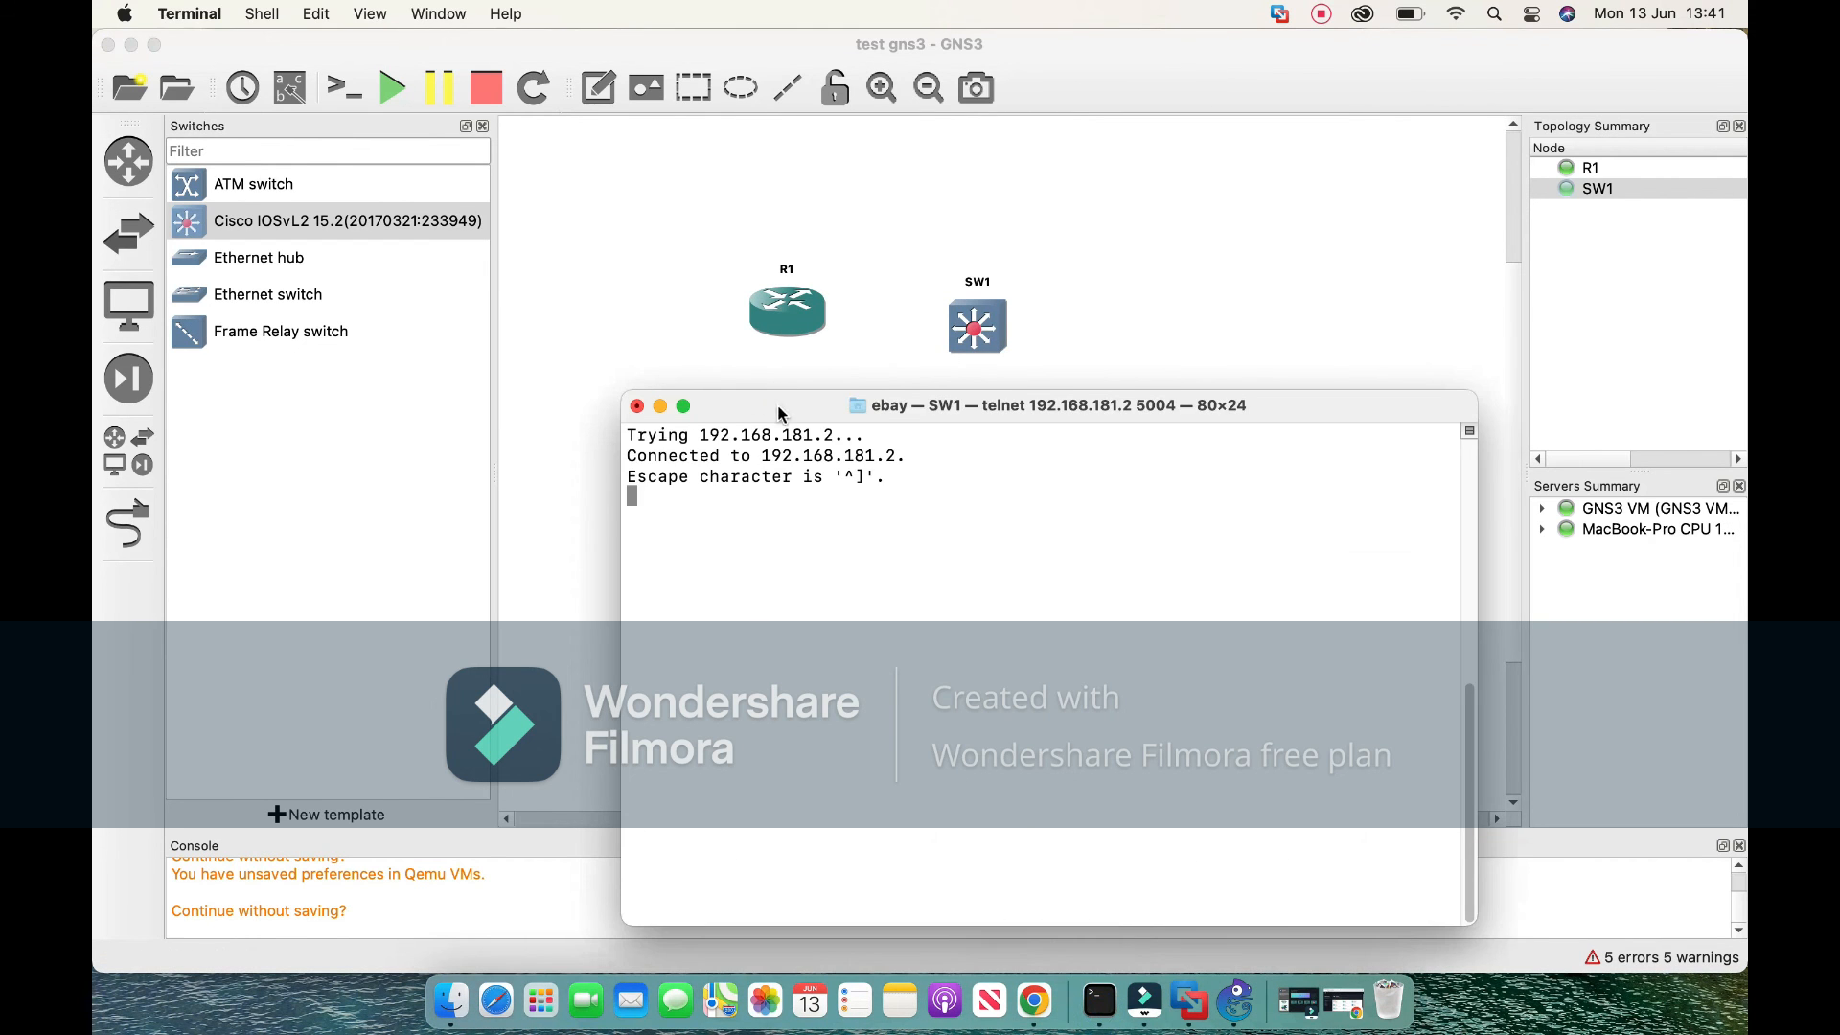
pyautogui.moveTo(780, 406); pyautogui.dragTo(752, 366)
# Stop router R1 and switch SW1 in the topology.
pyautogui.rightClick(784, 323)
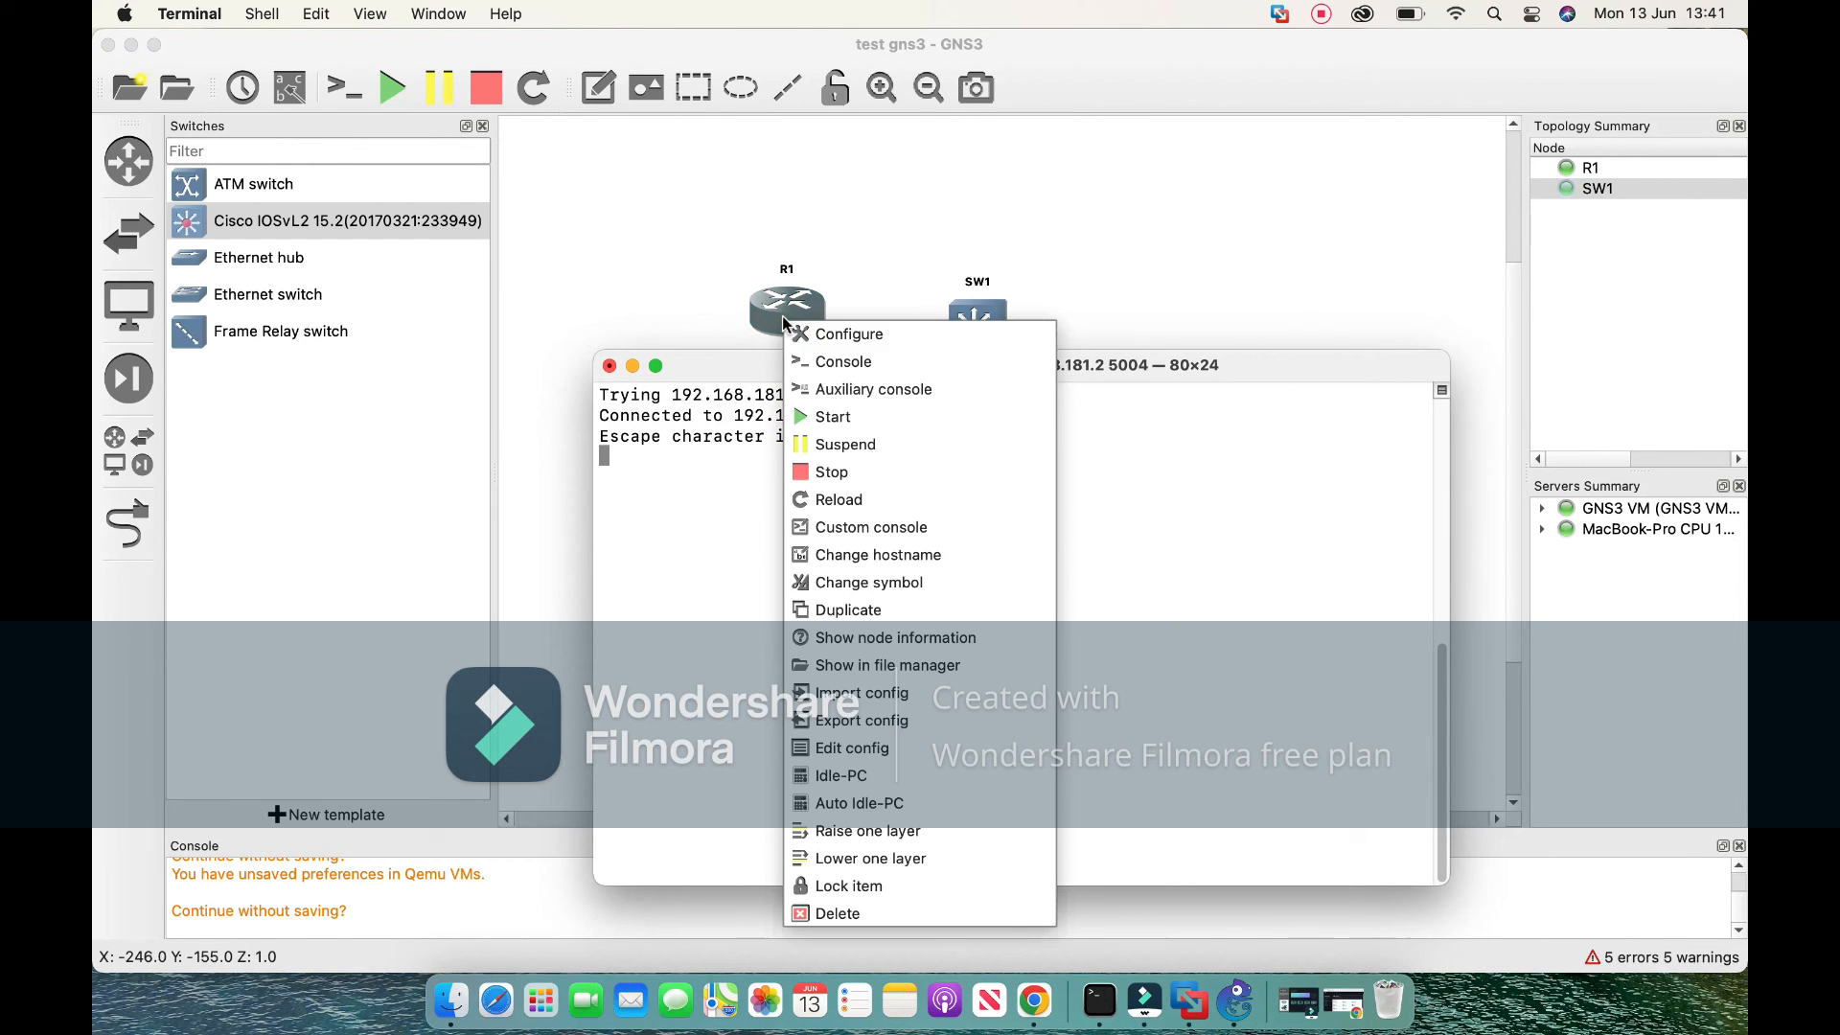
pyautogui.click(858, 470)
pyautogui.rightClick(792, 326)
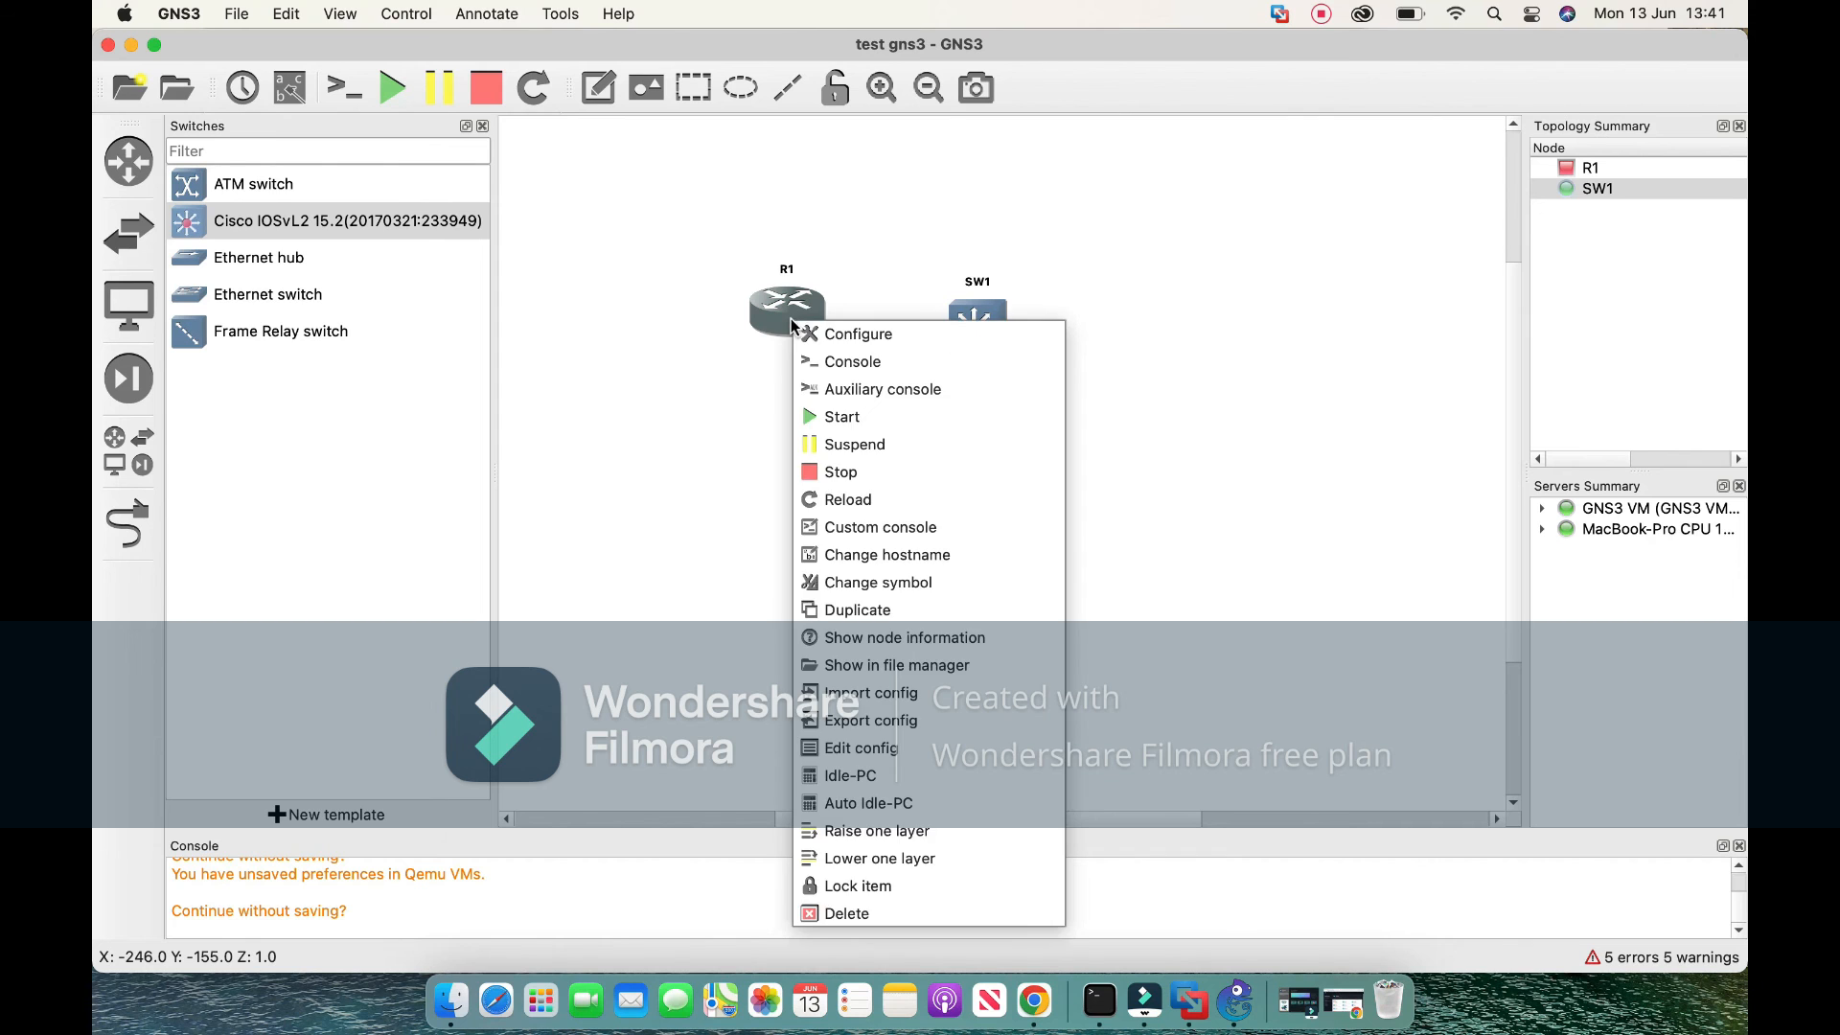
pyautogui.click(684, 402)
pyautogui.rightClick(975, 331)
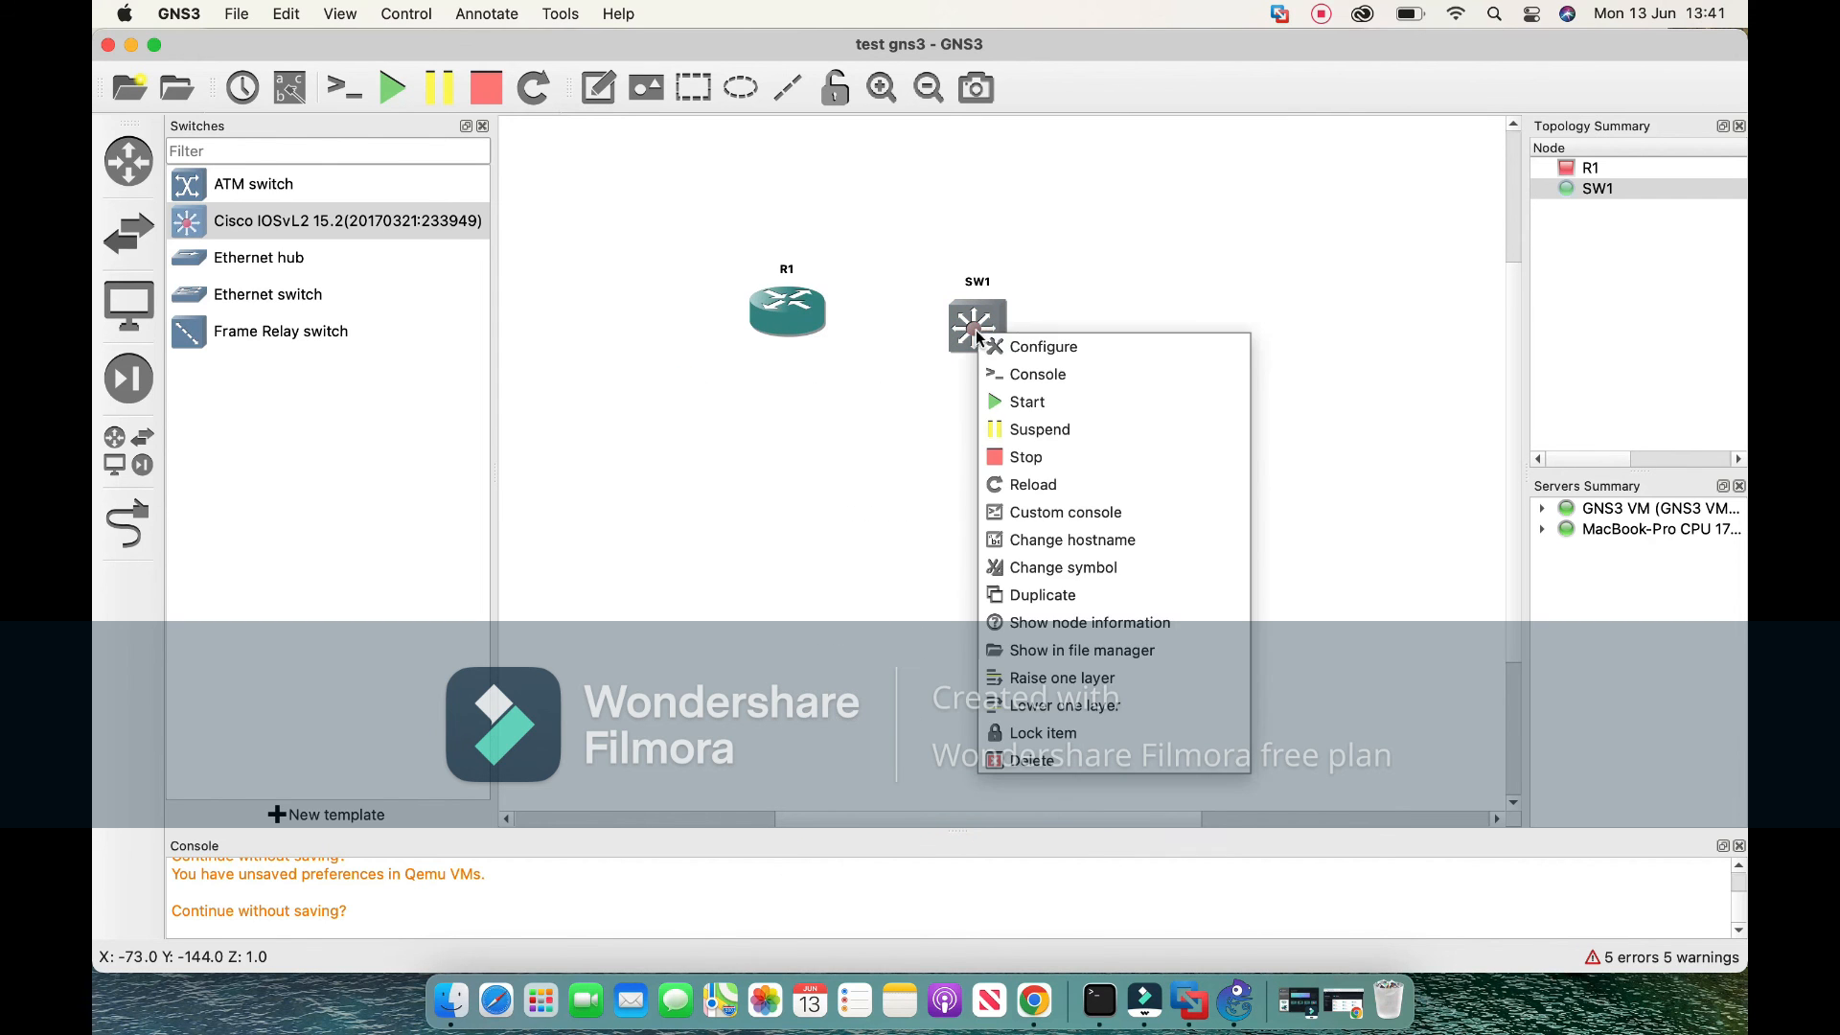
pyautogui.click(1023, 457)
# Start SW1 and open its telnet console, keeping the terminal window below the two nodes.
pyautogui.rightClick(973, 332)
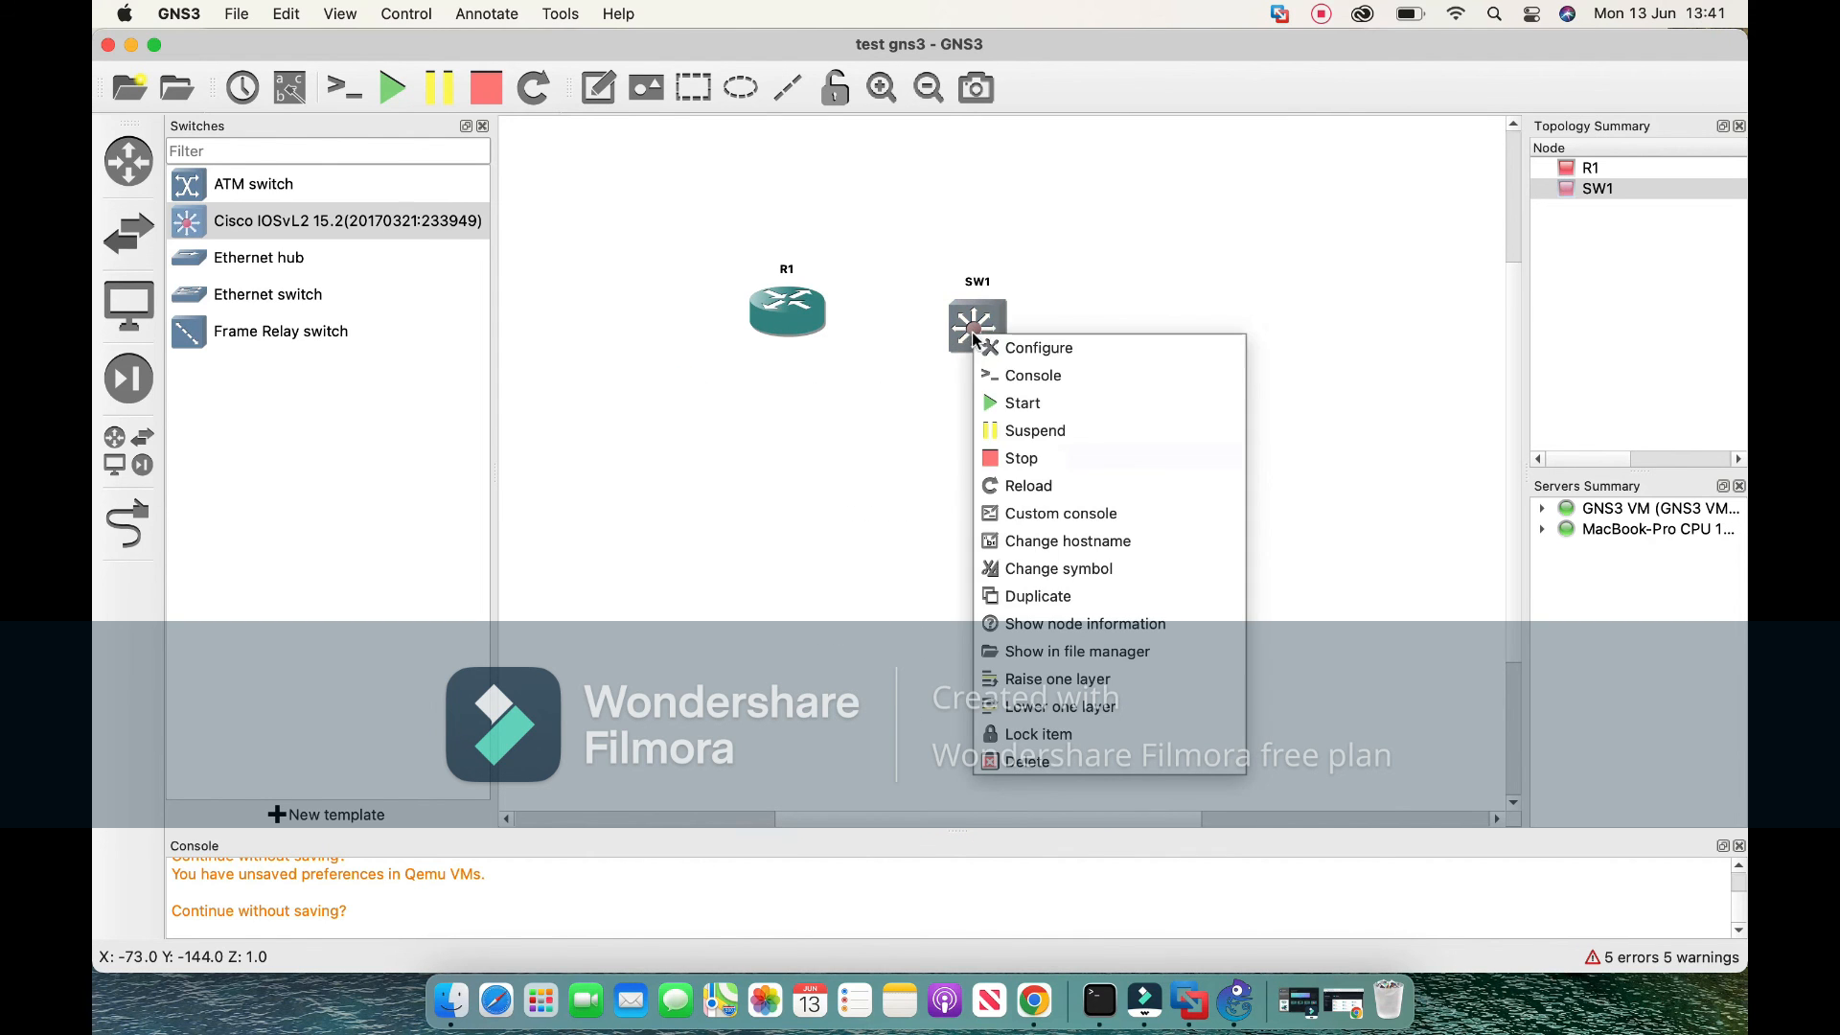
pyautogui.click(1023, 403)
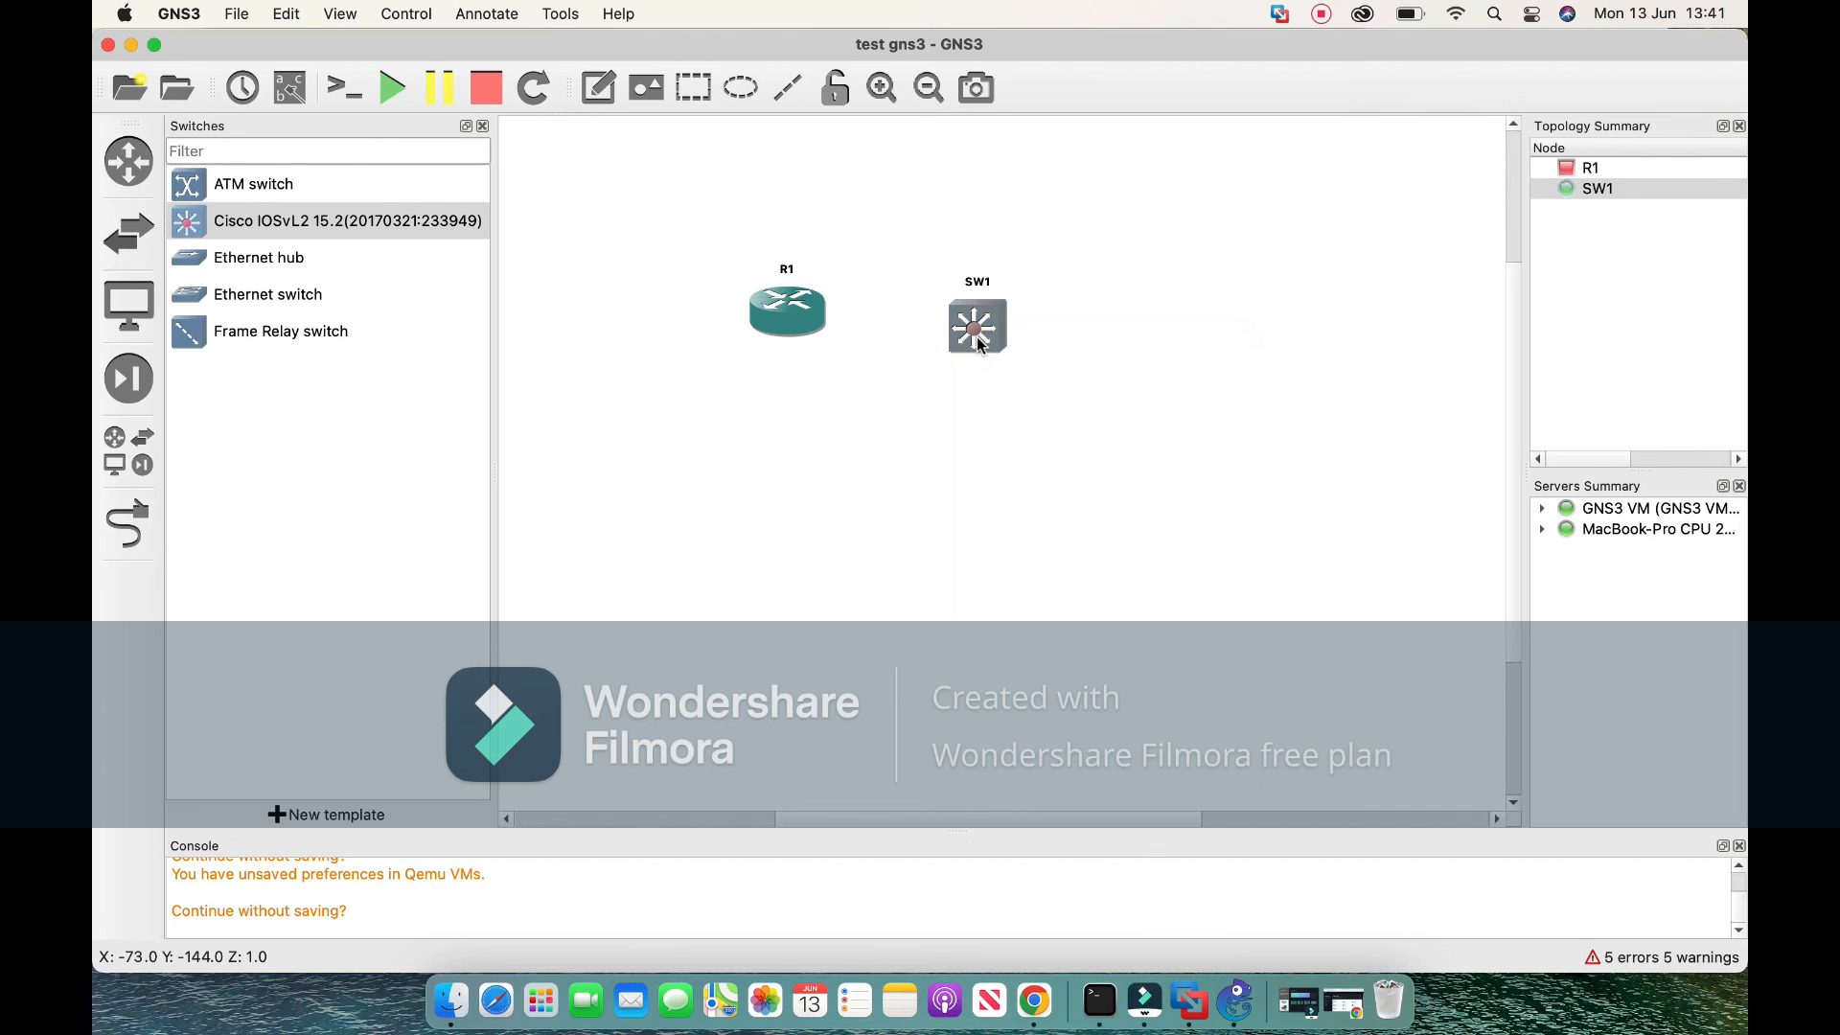
pyautogui.rightClick(958, 338)
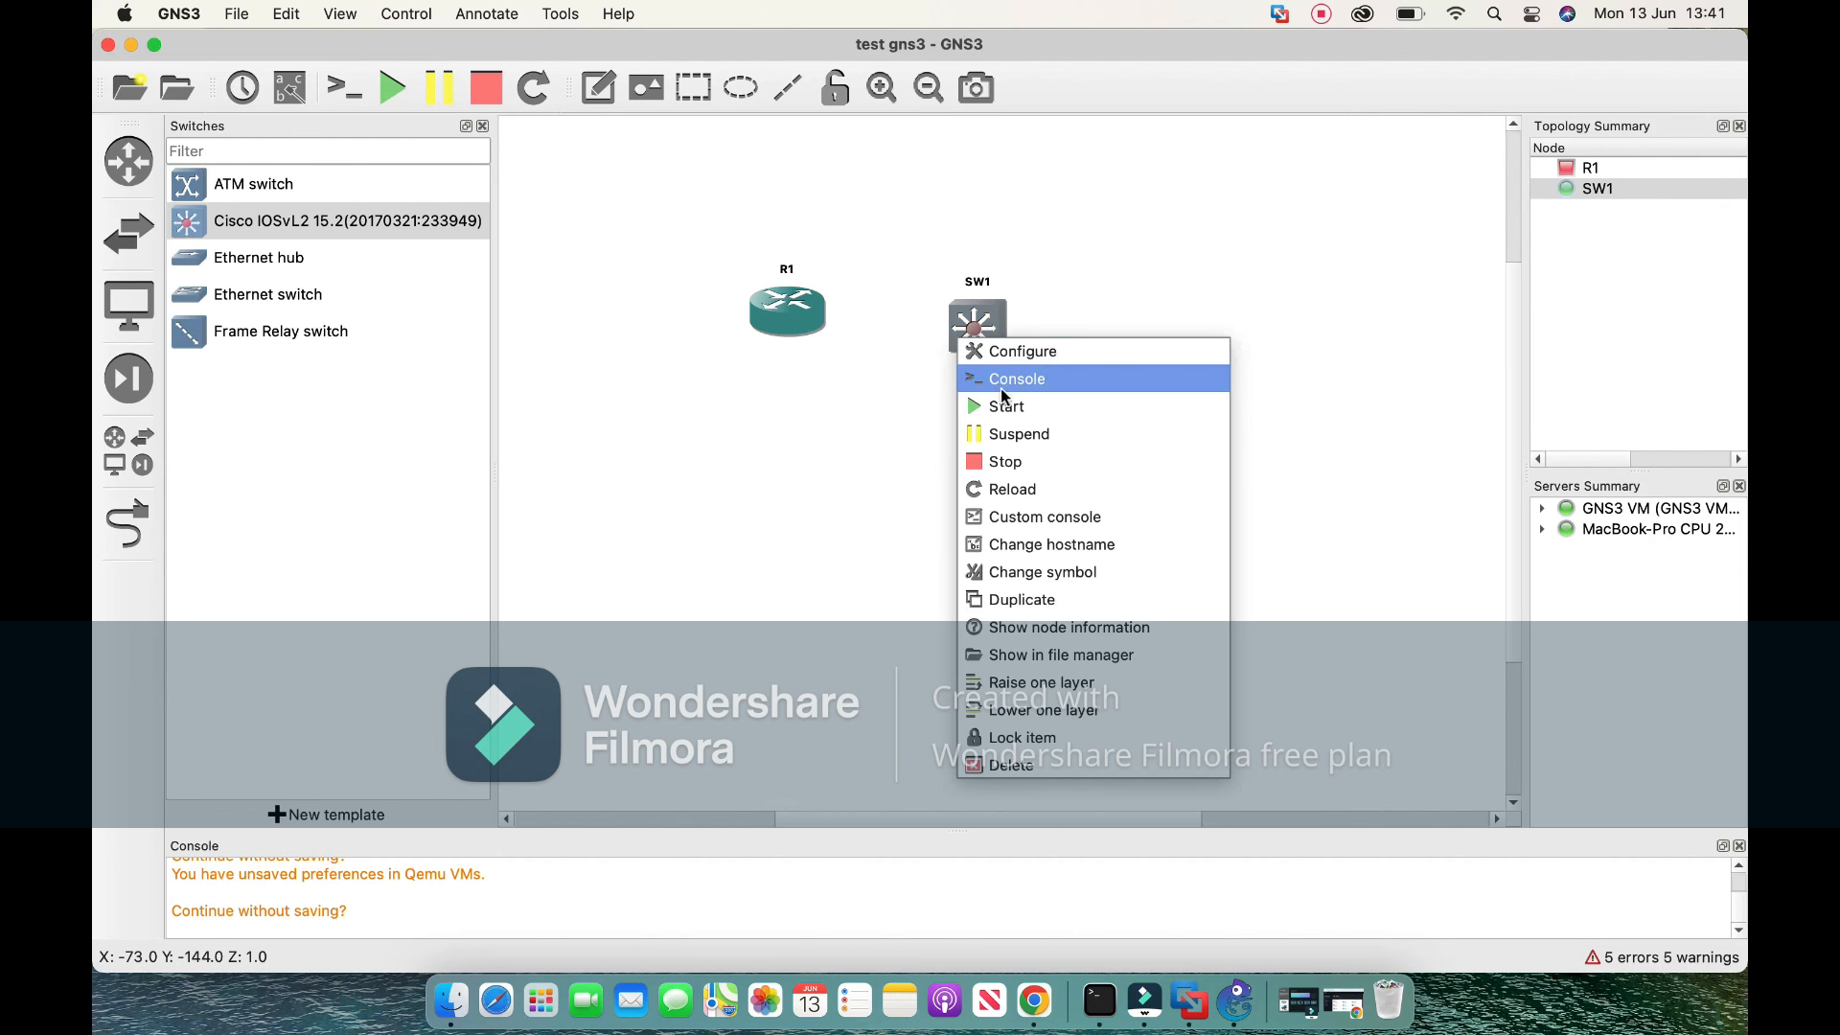
pyautogui.click(1000, 380)
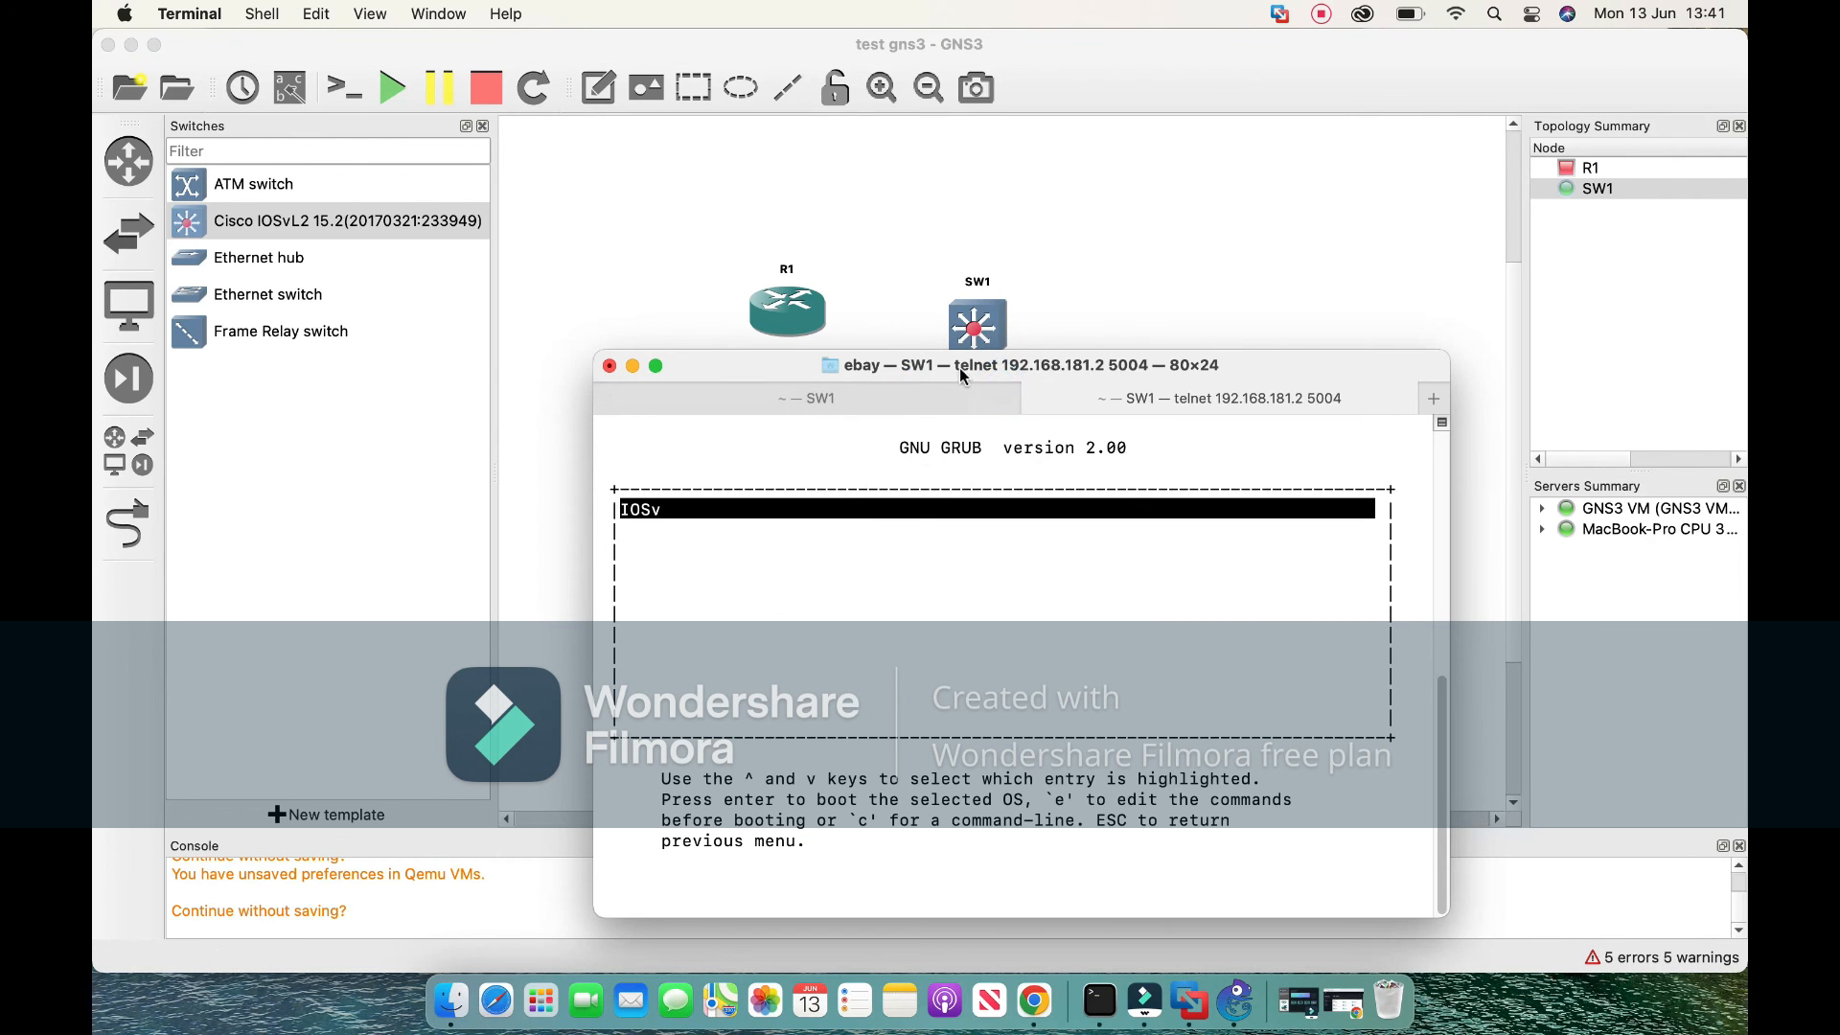
pyautogui.moveTo(962, 365); pyautogui.dragTo(946, 181)
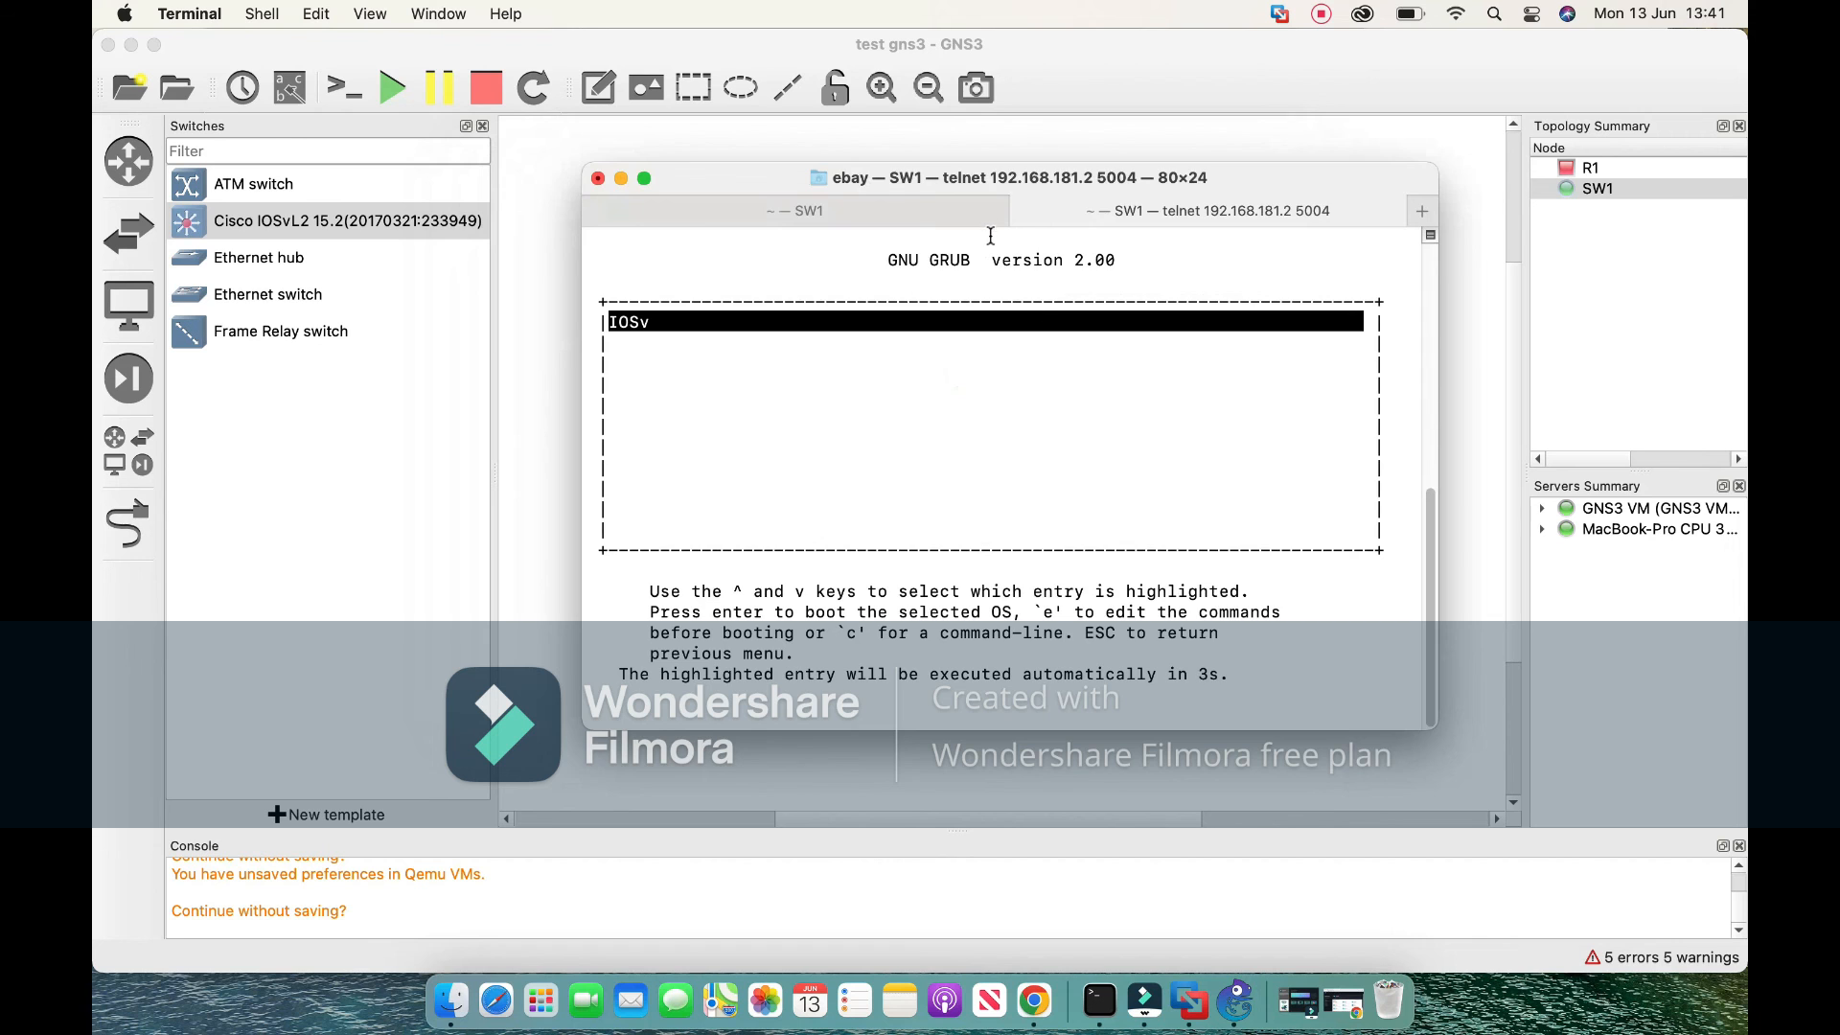
pyautogui.moveTo(1053, 209); pyautogui.dragTo(1069, 437)
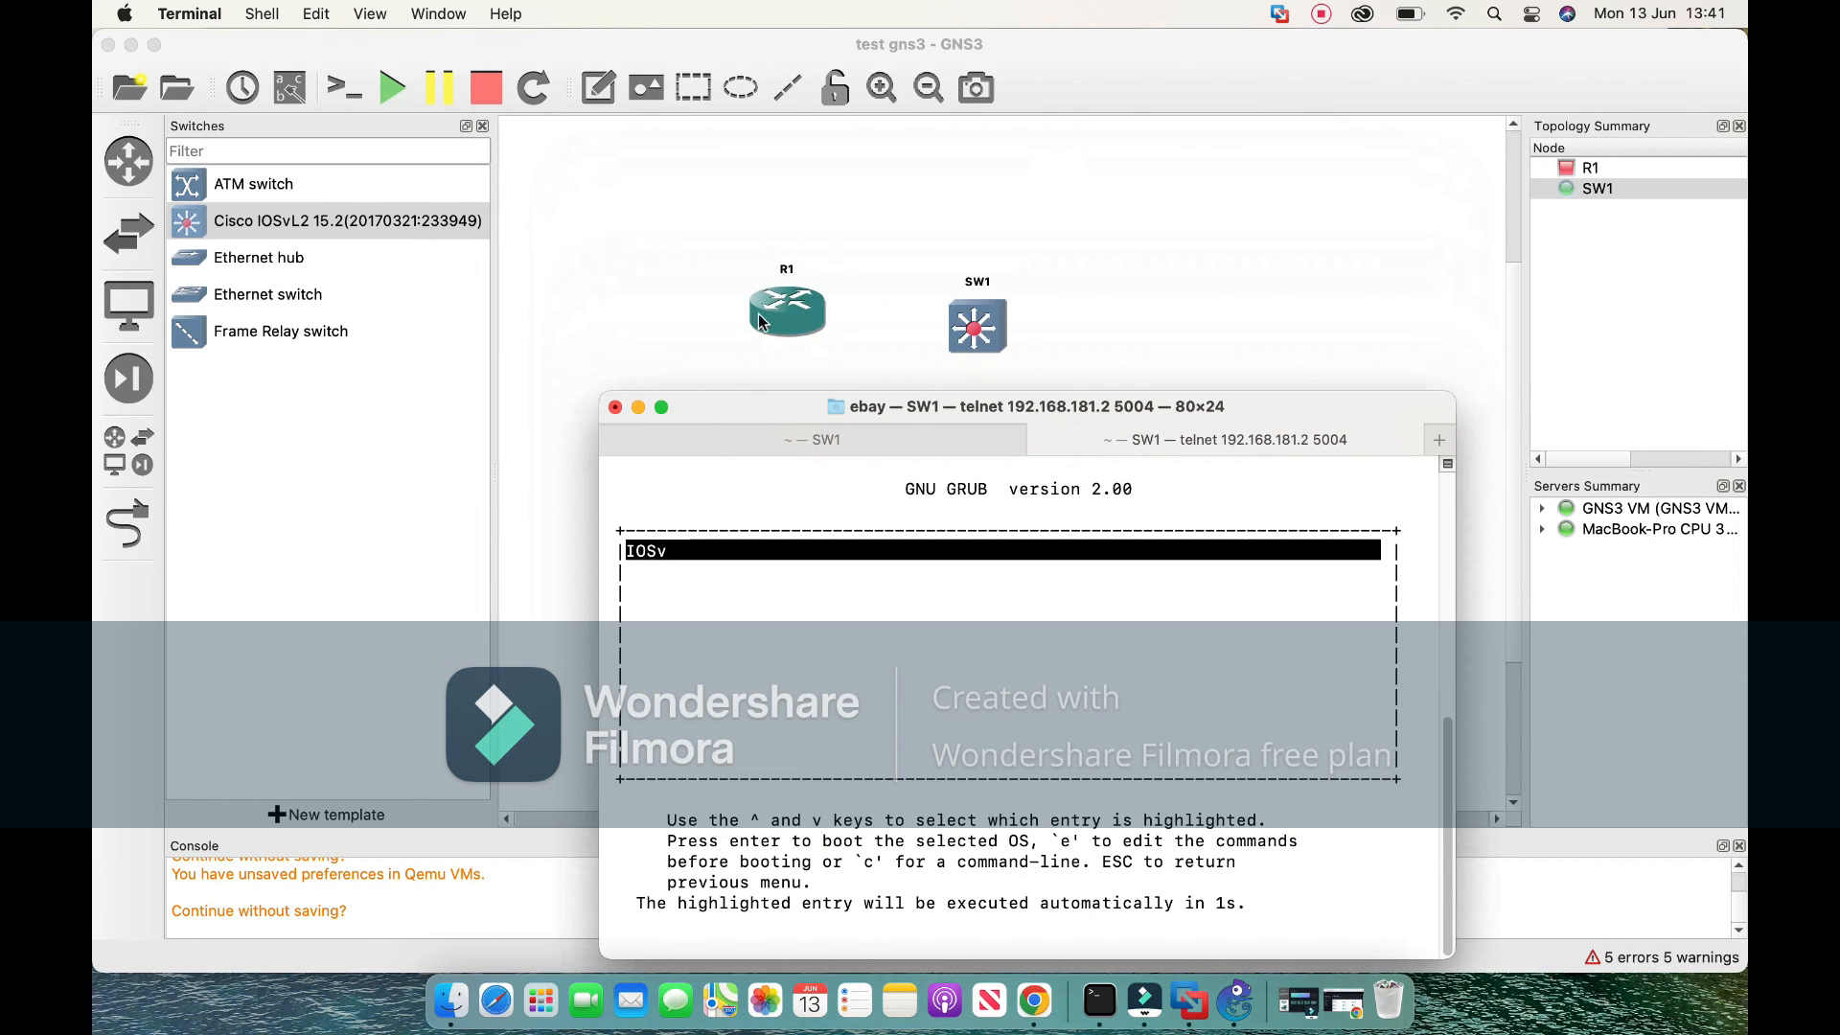
pyautogui.moveTo(1040, 416); pyautogui.dragTo(1049, 279)
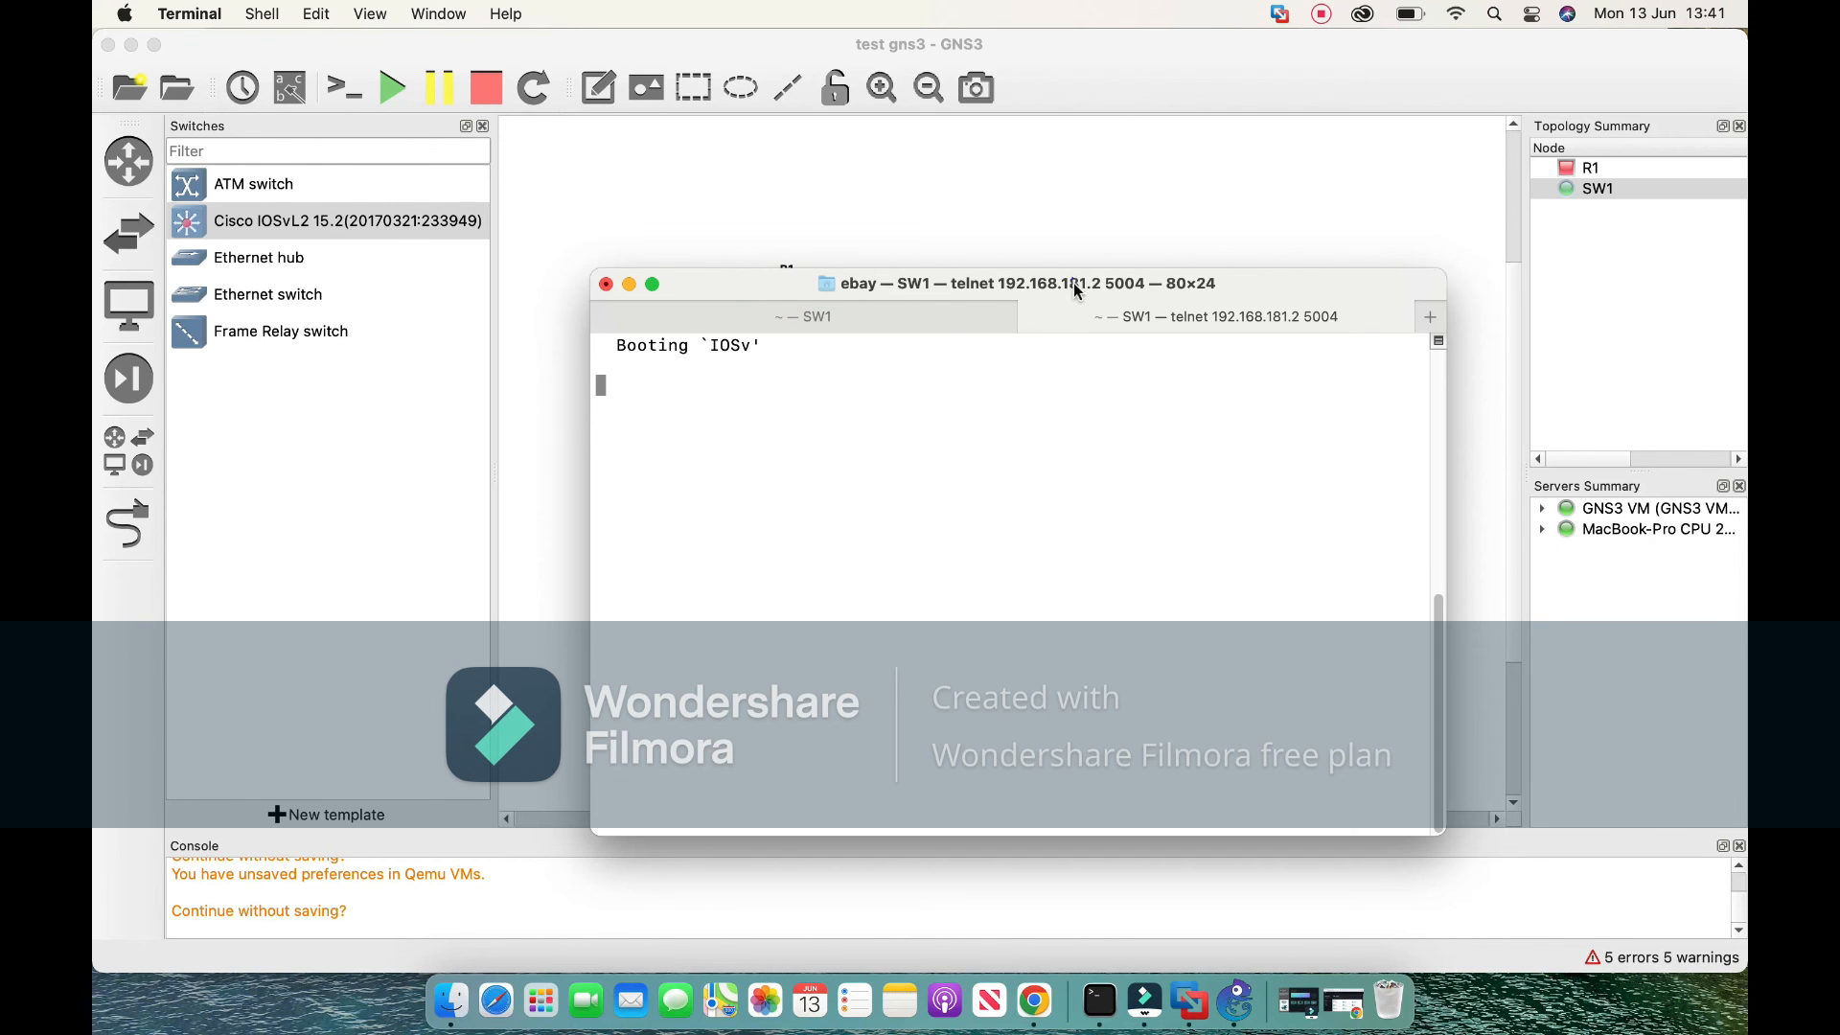
pyautogui.moveTo(1076, 290); pyautogui.dragTo(1099, 435)
# Start R1 and open its telnet console, moving the terminal window up over the workspace.
pyautogui.rightClick(793, 308)
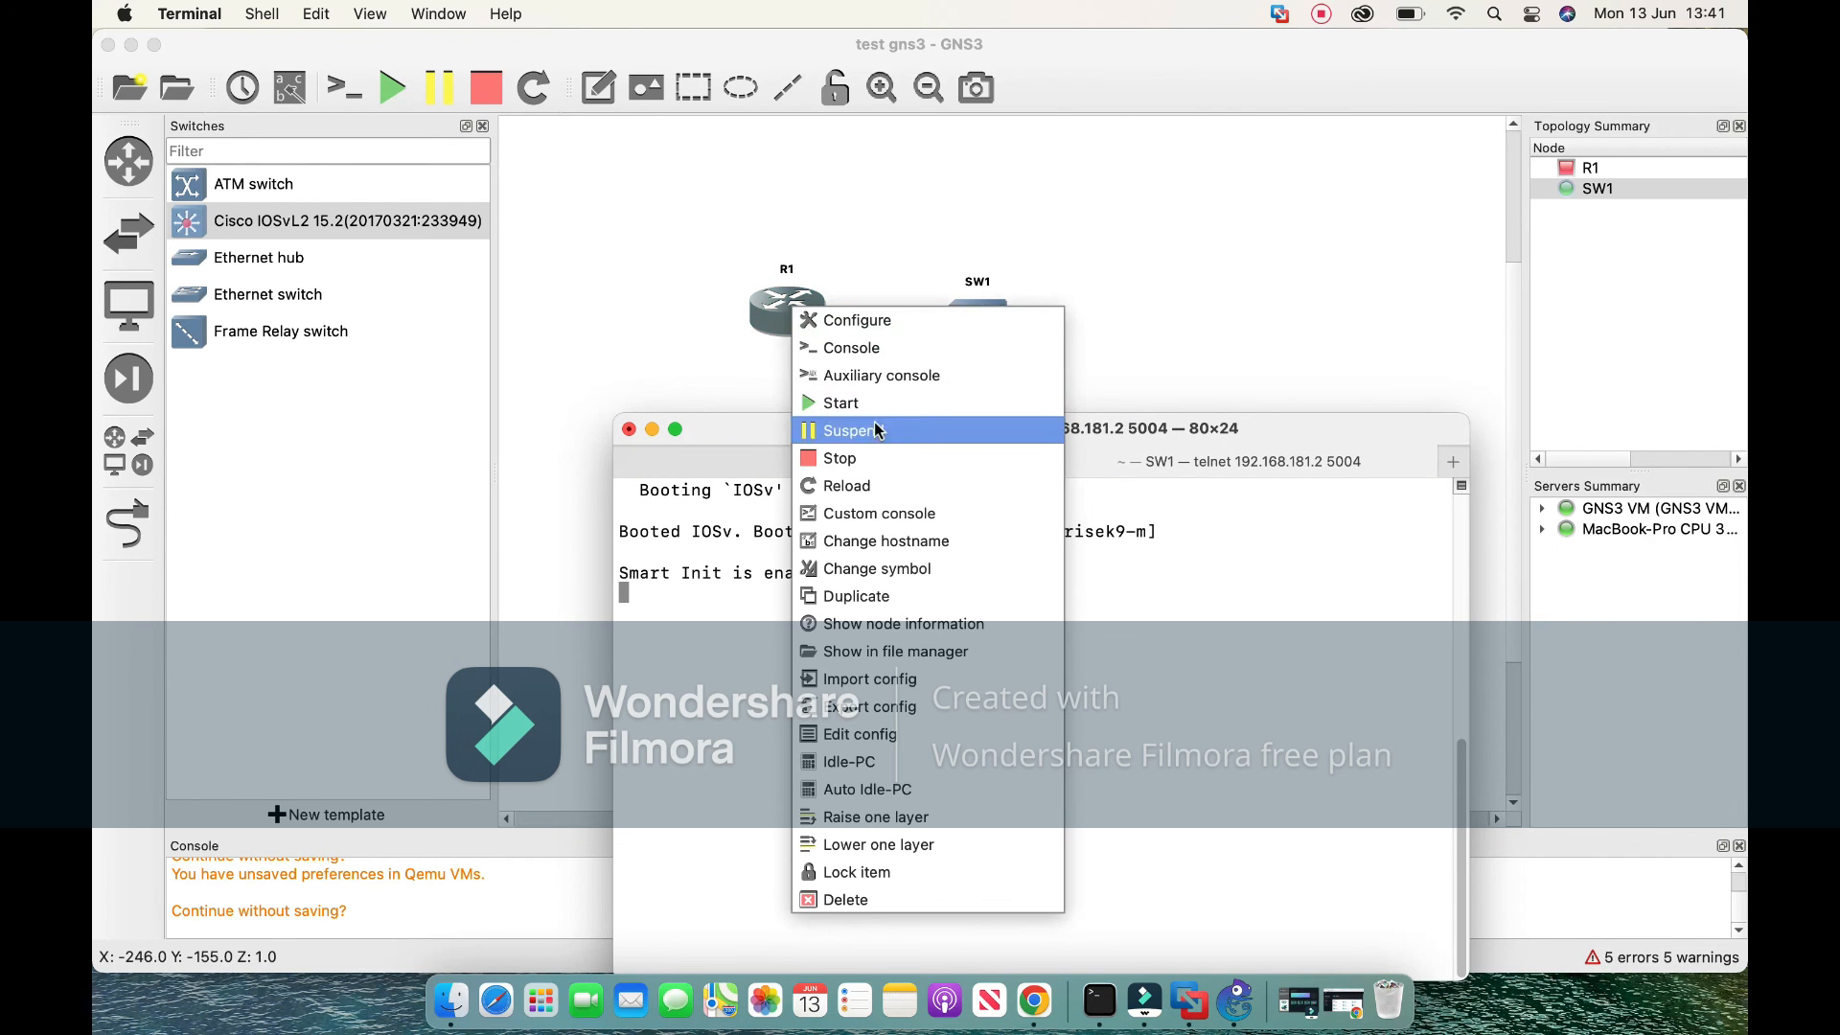
pyautogui.click(872, 403)
pyautogui.rightClick(784, 322)
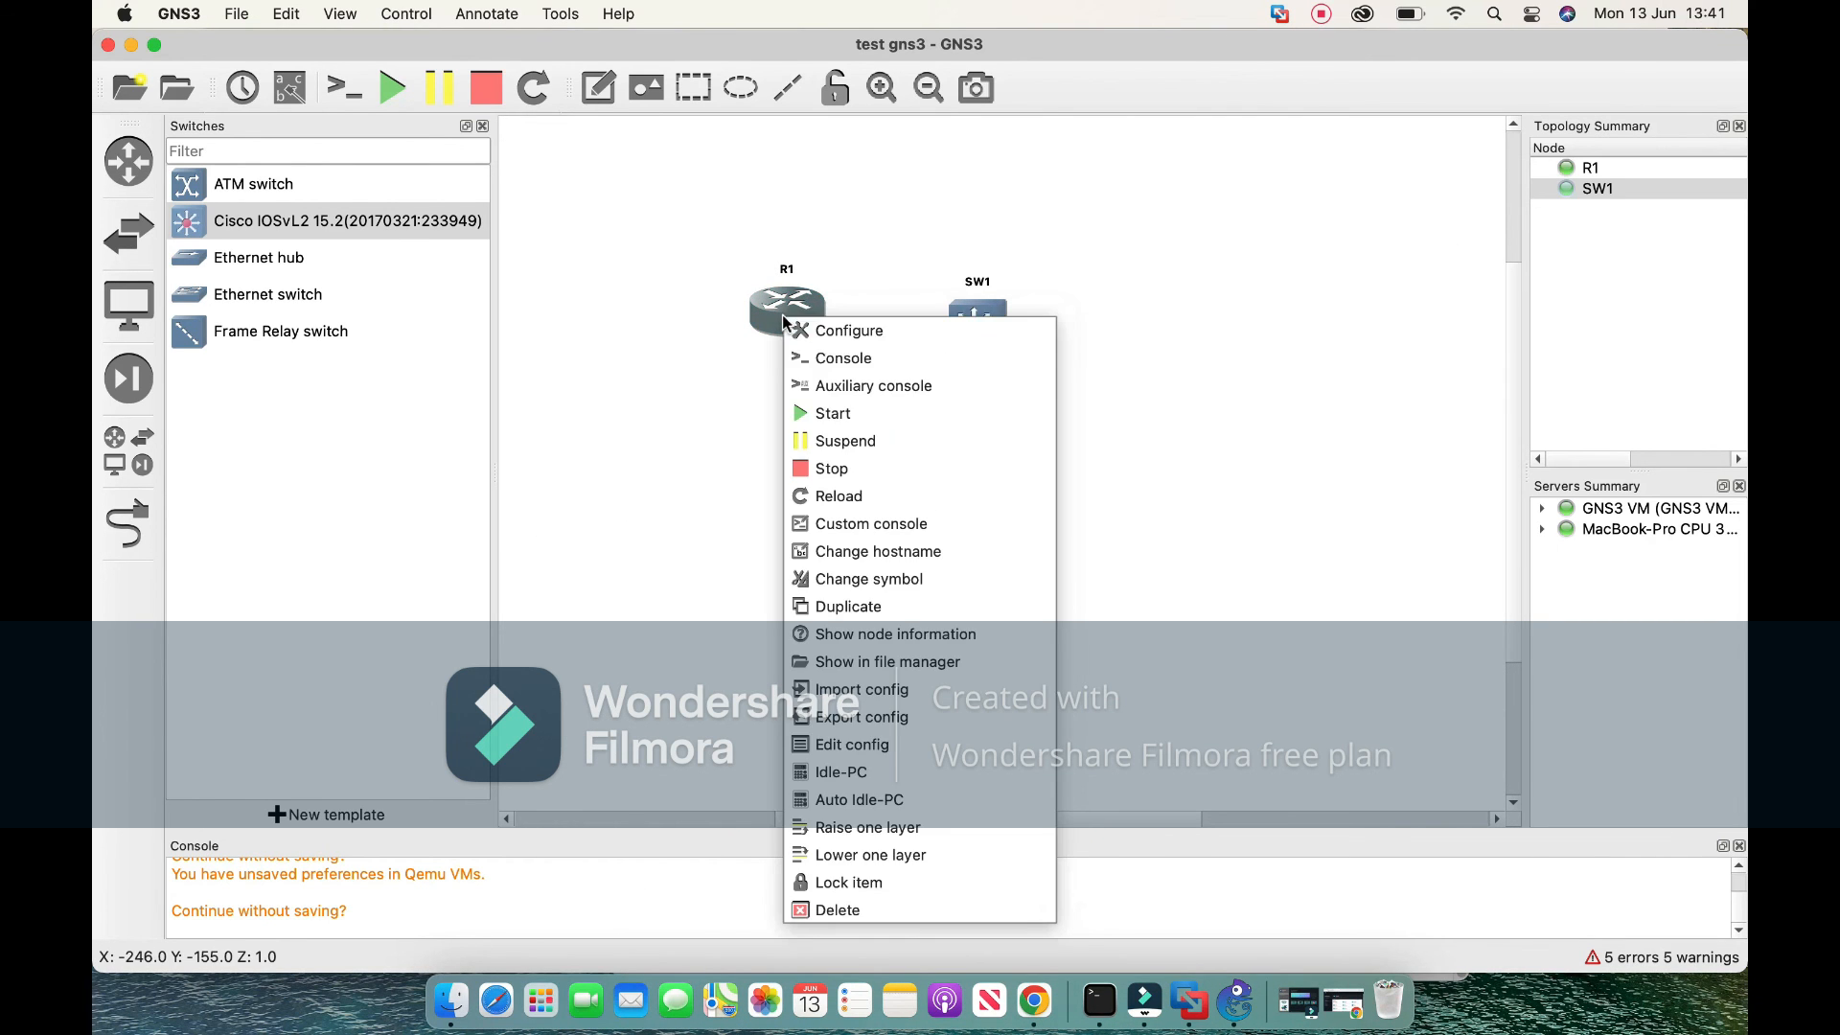
pyautogui.click(843, 360)
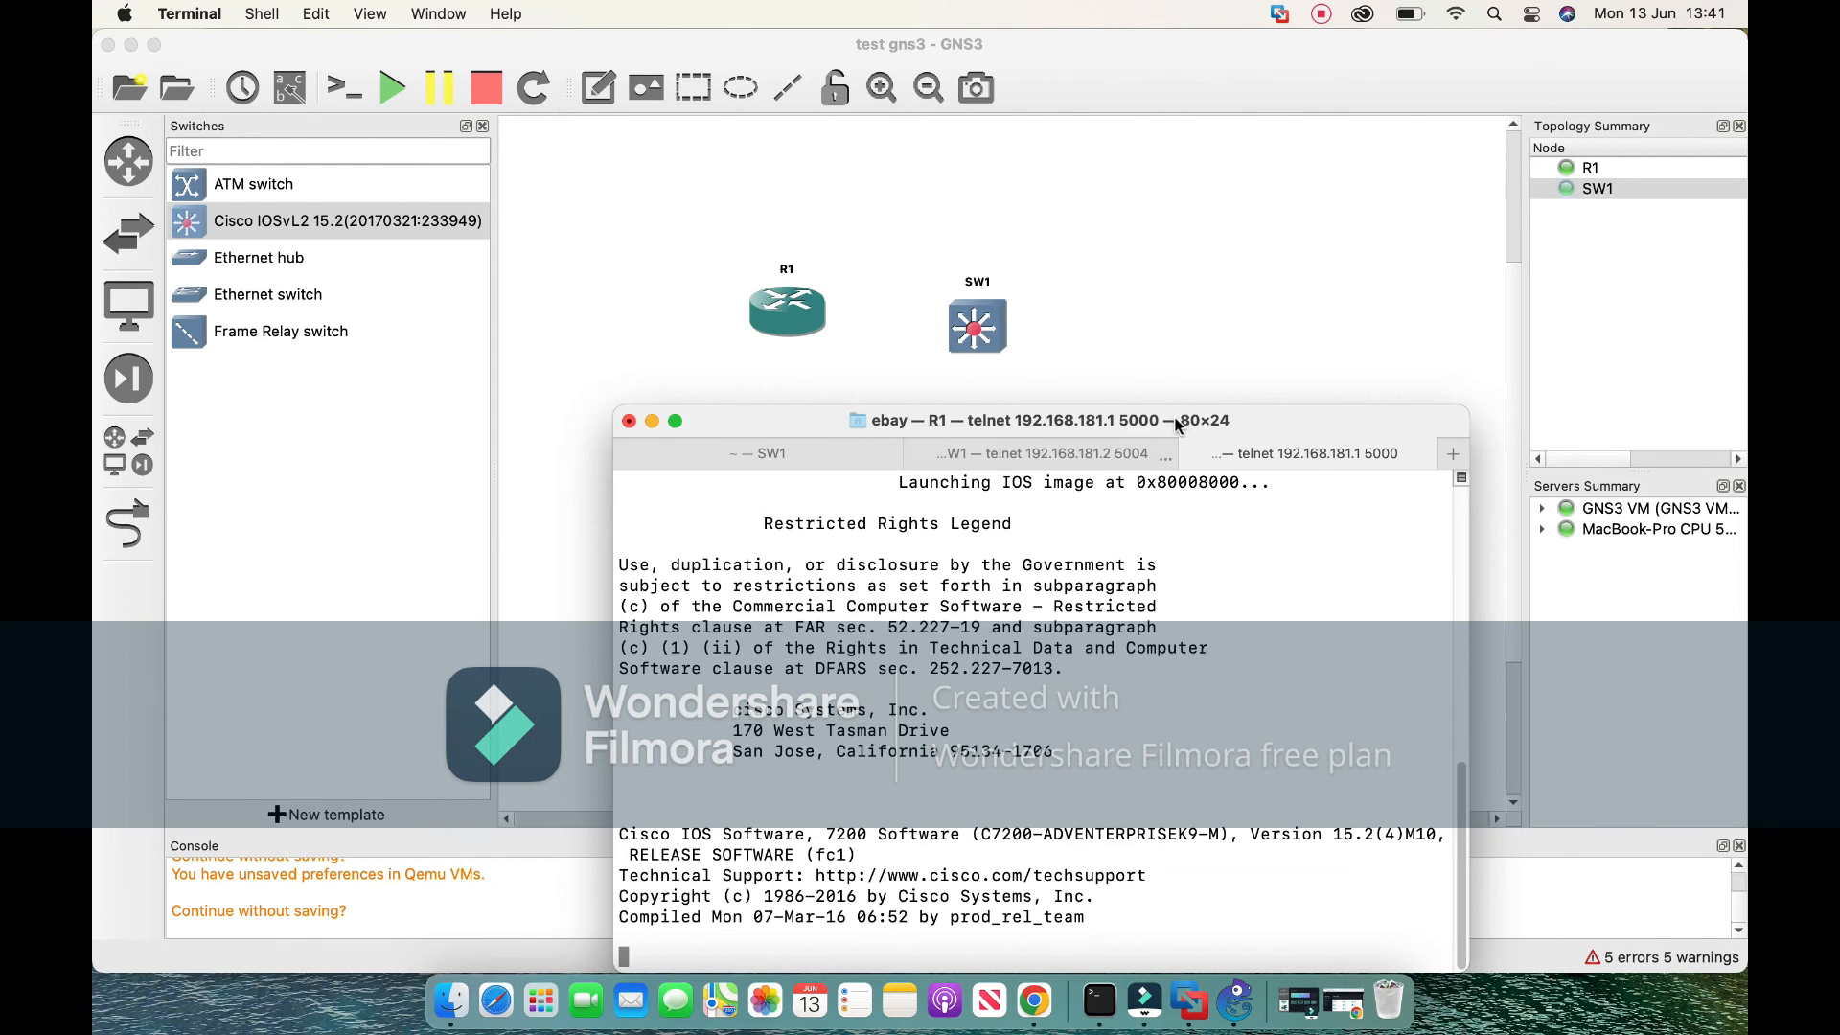
pyautogui.moveTo(1177, 425); pyautogui.dragTo(1024, 192)
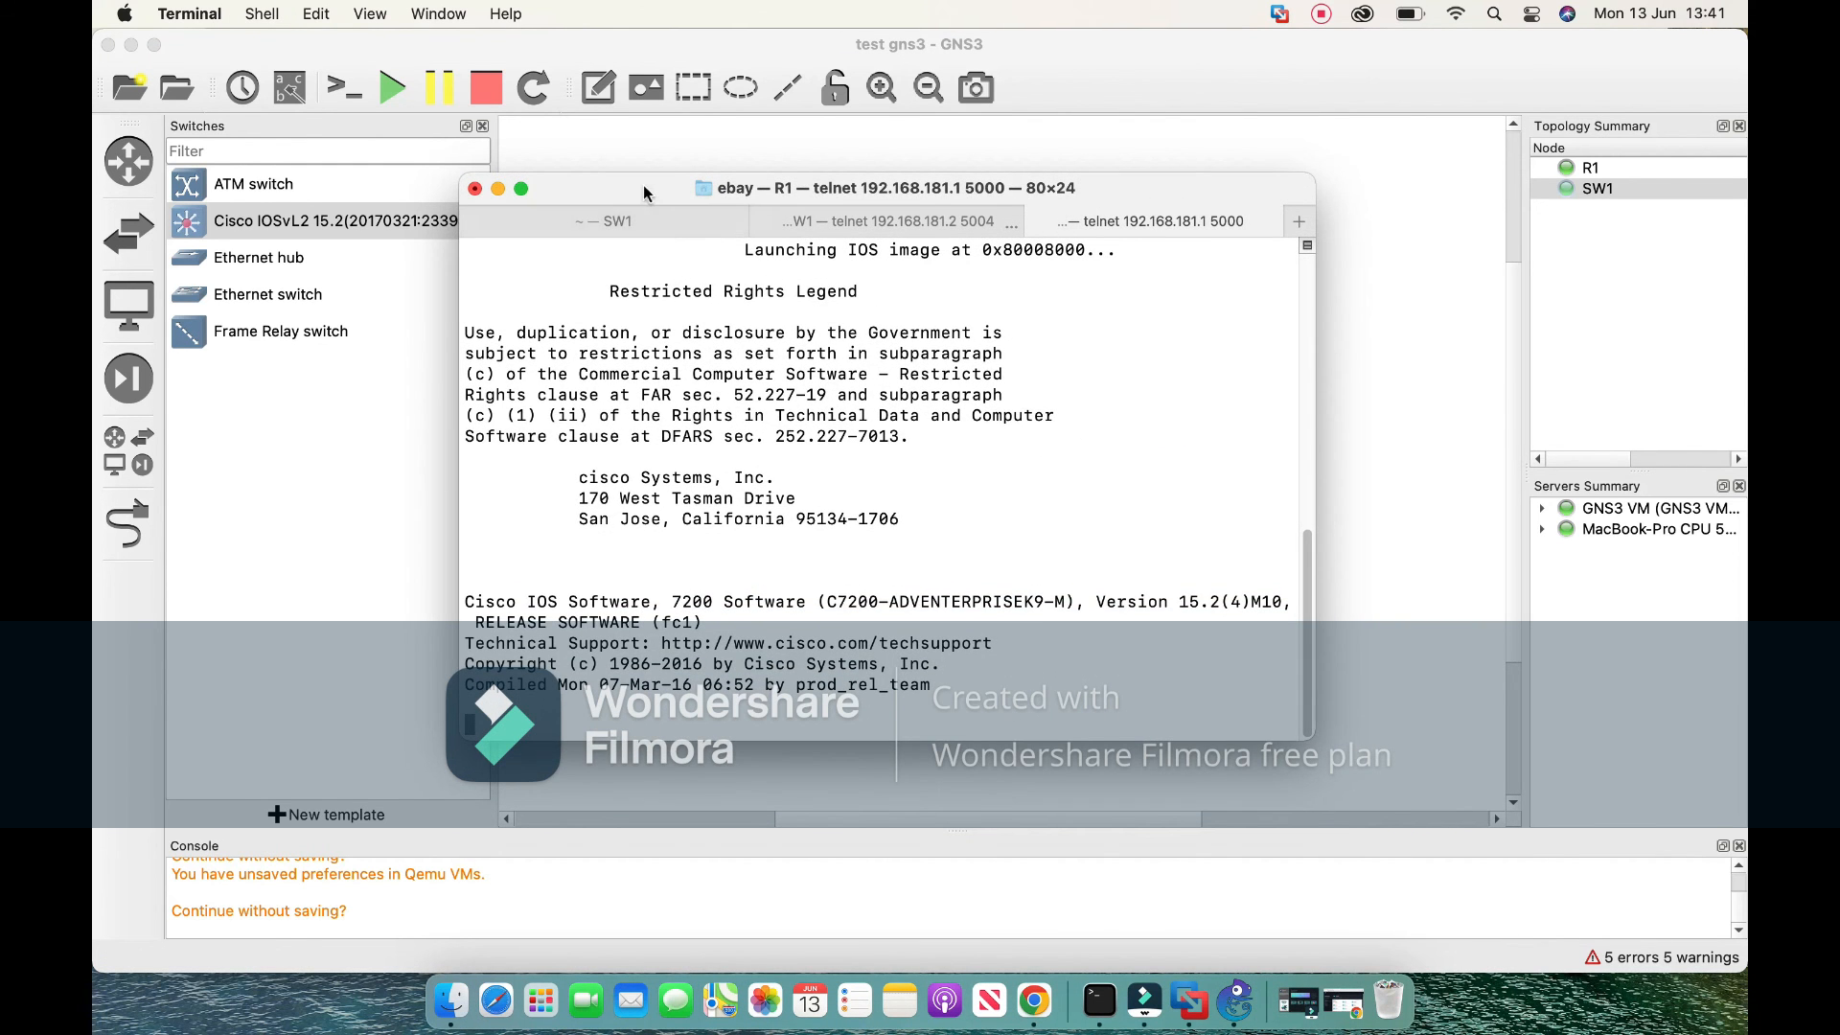
pyautogui.moveTo(642, 186); pyautogui.dragTo(809, 175)
# Close the running SW1 telnet session and terminate its process.
pyautogui.click(1003, 219)
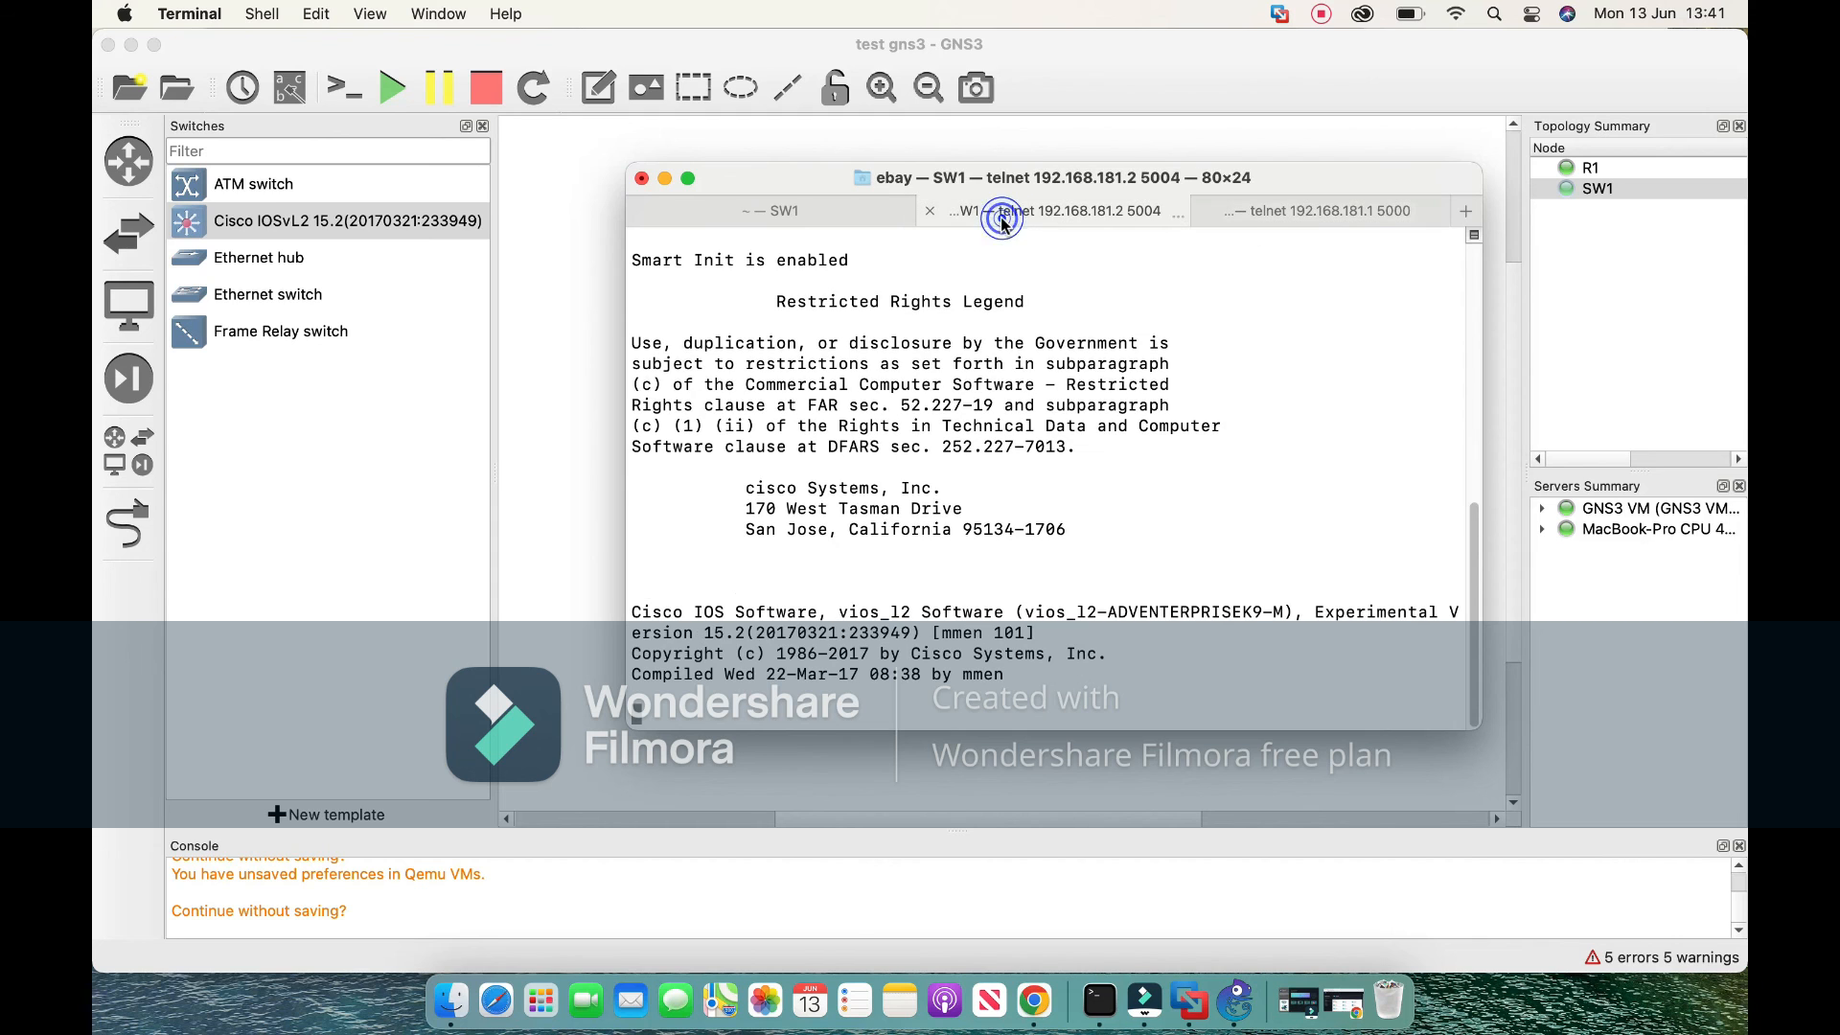
pyautogui.click(925, 212)
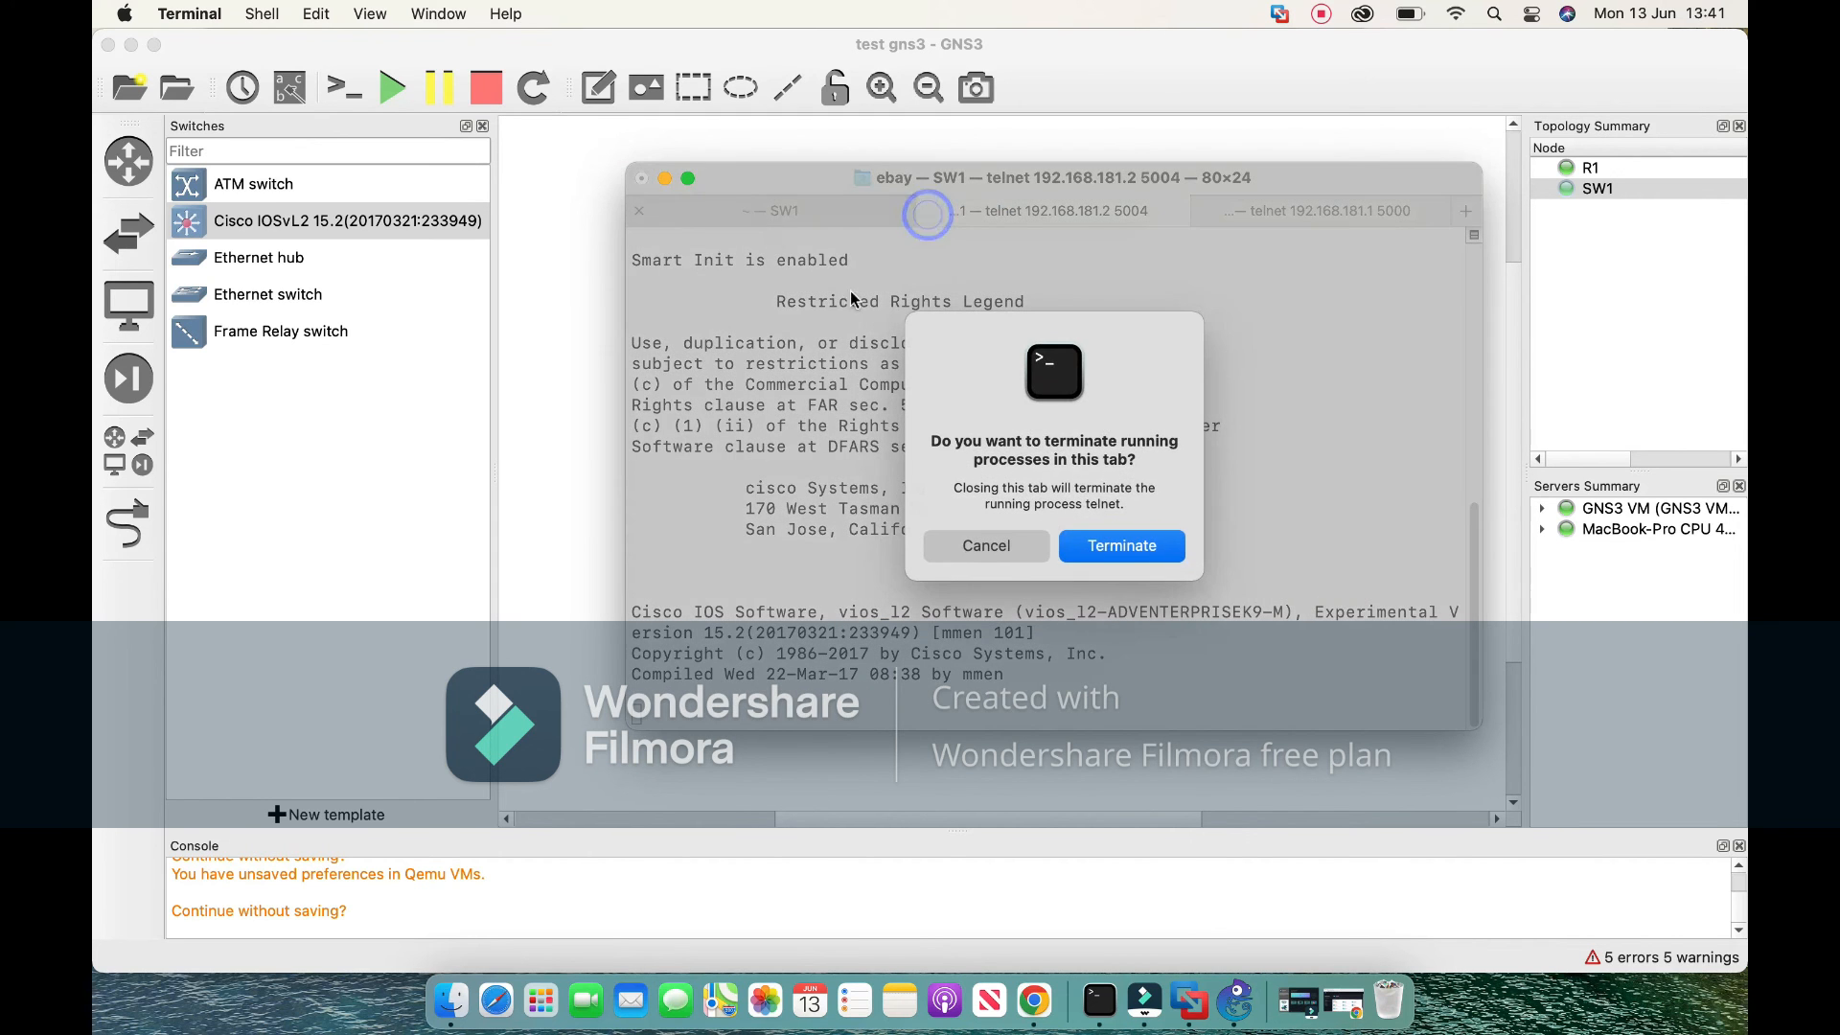
pyautogui.click(1093, 543)
# Check the remaining SW1 and R1 terminal sessions, and return to the GNS3 topology.
pyautogui.click(790, 211)
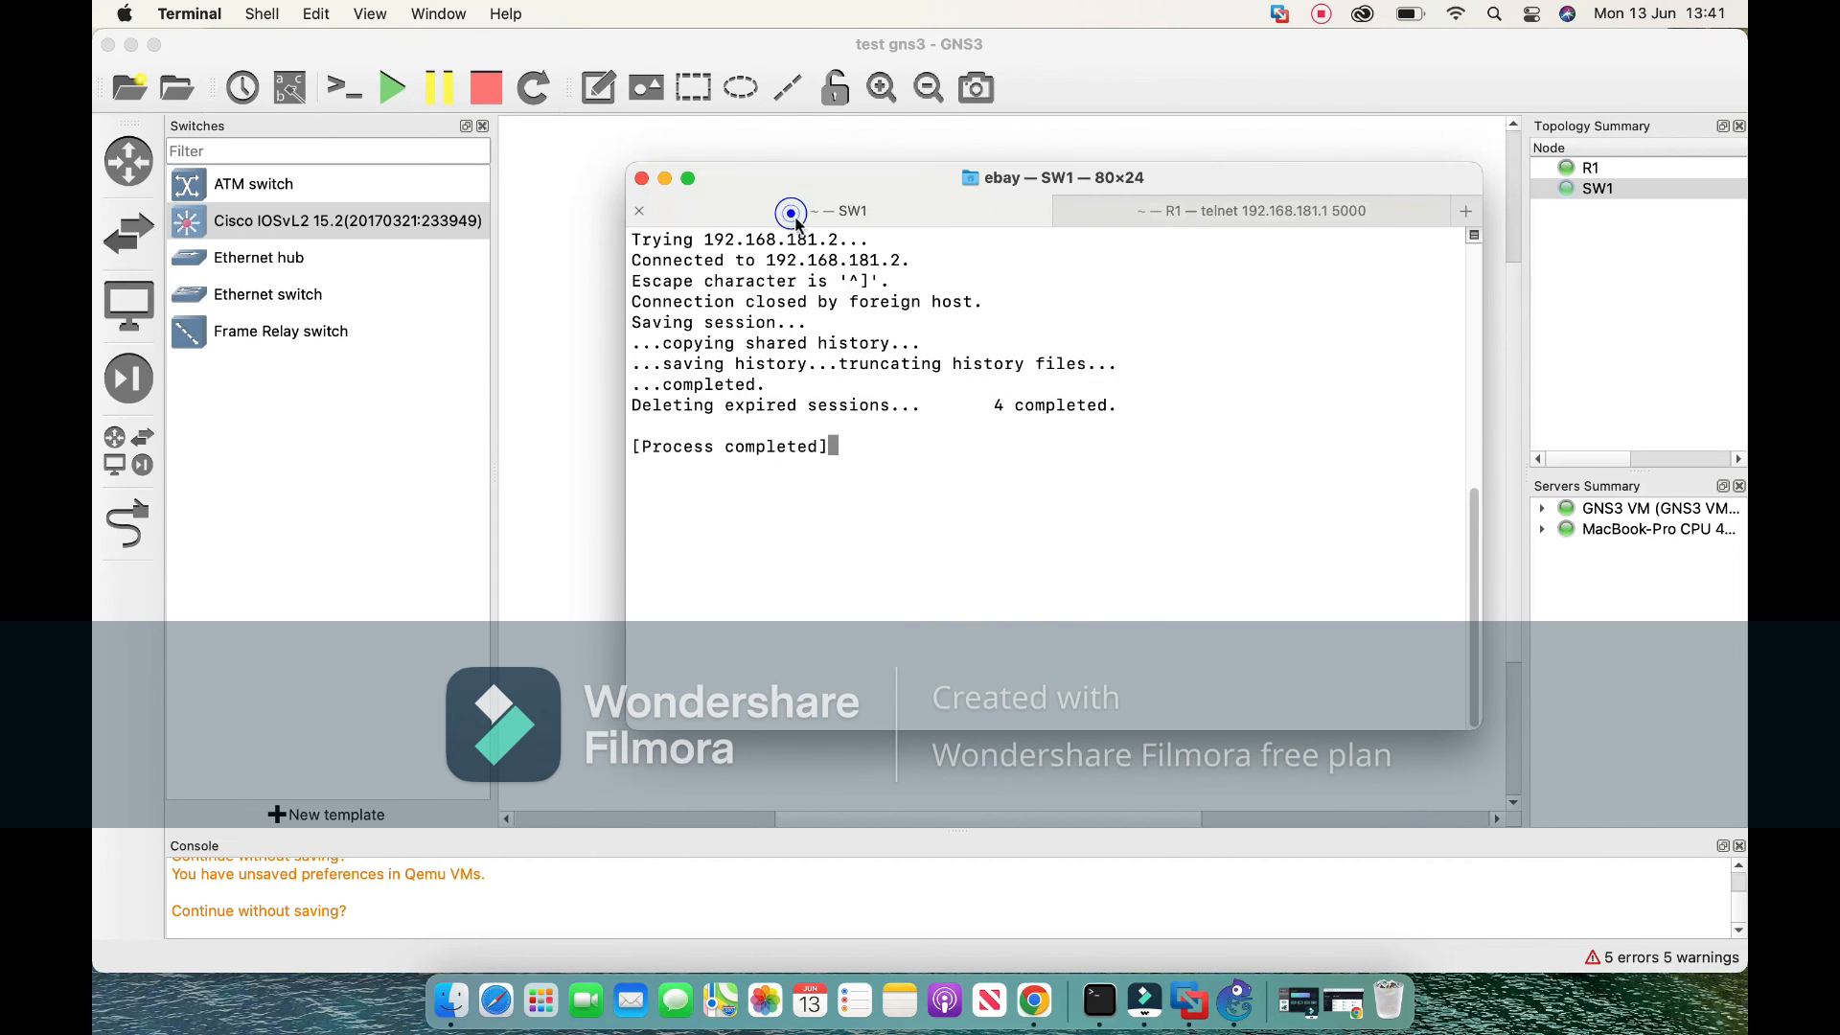
pyautogui.click(1233, 221)
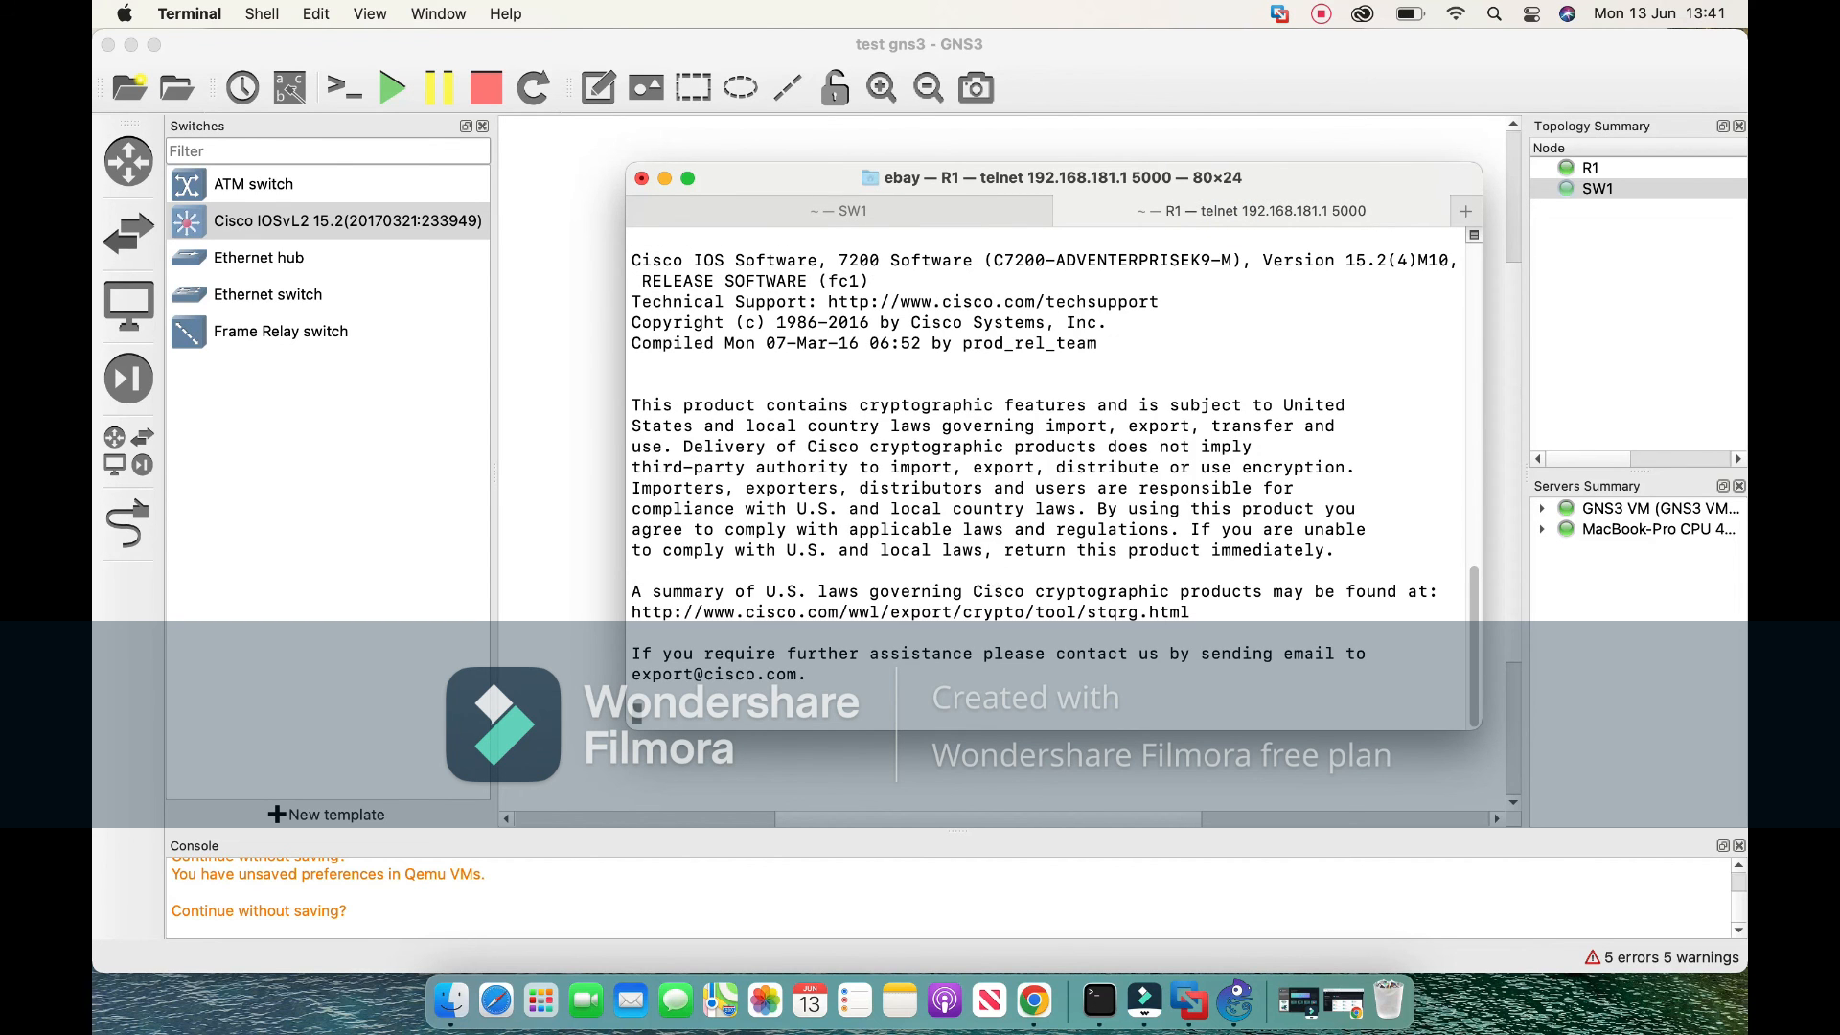
pyautogui.click(927, 208)
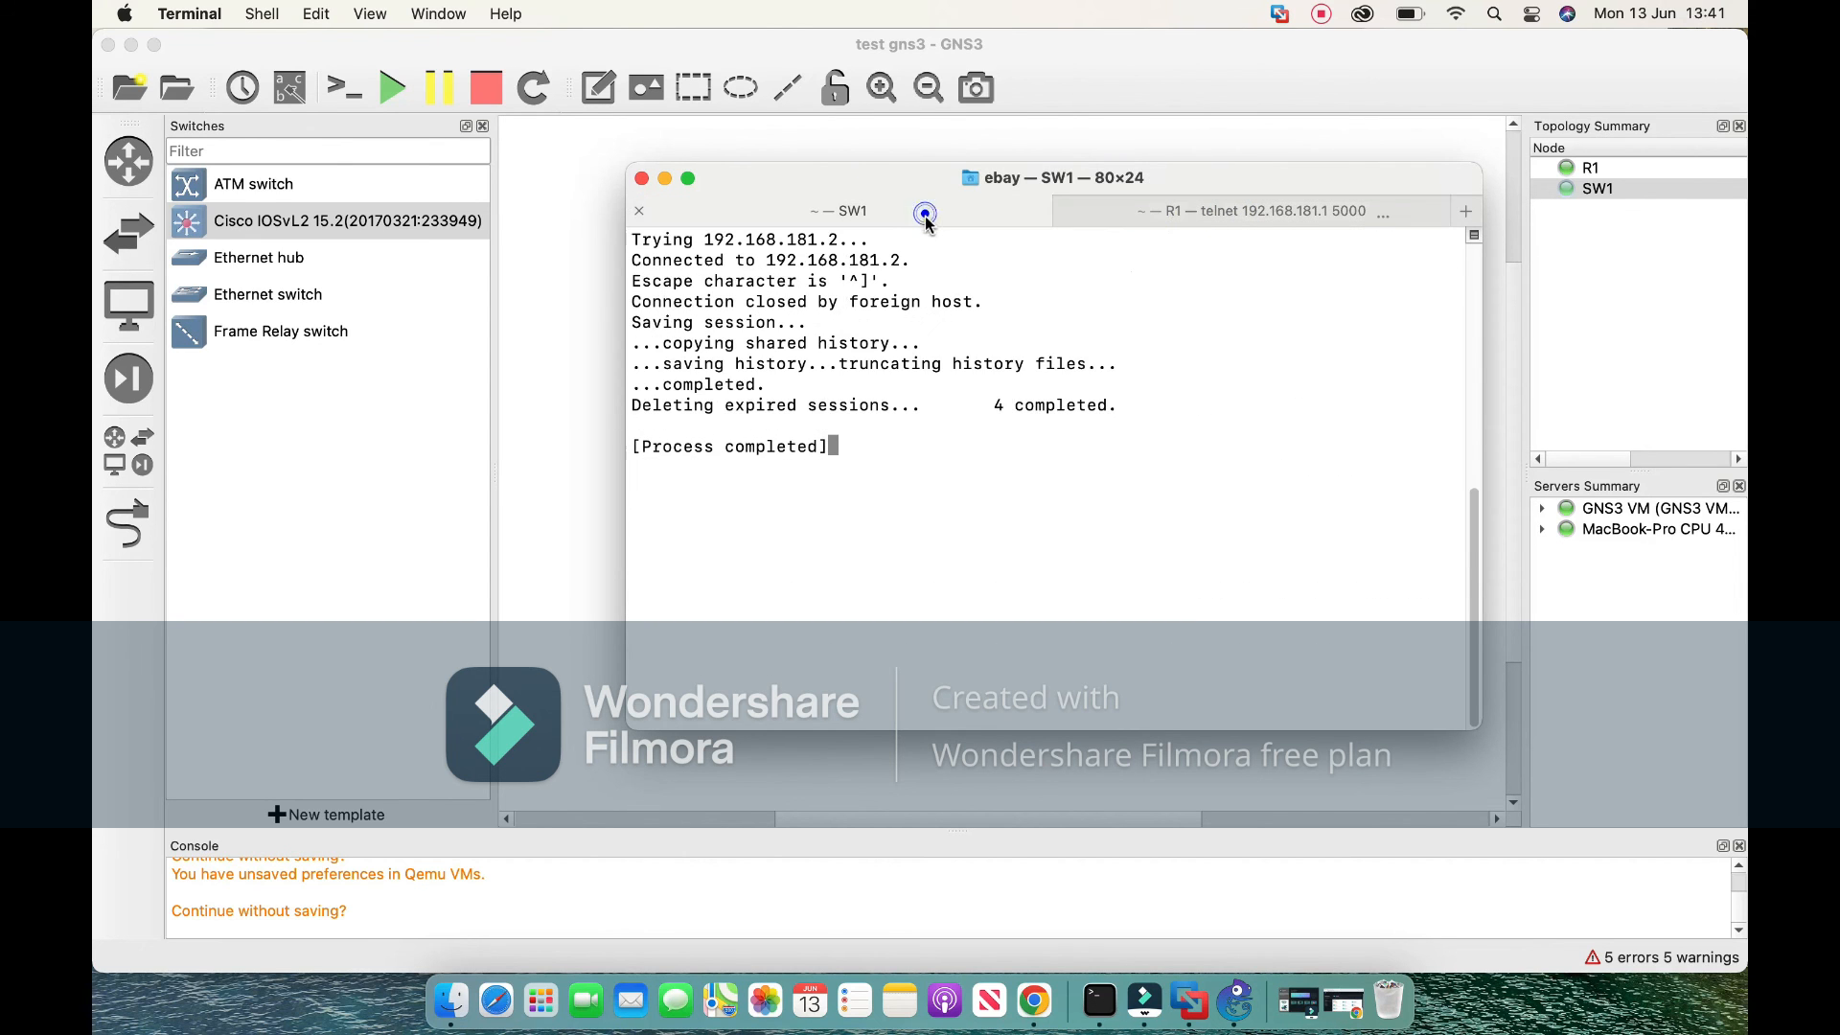
pyautogui.click(562, 413)
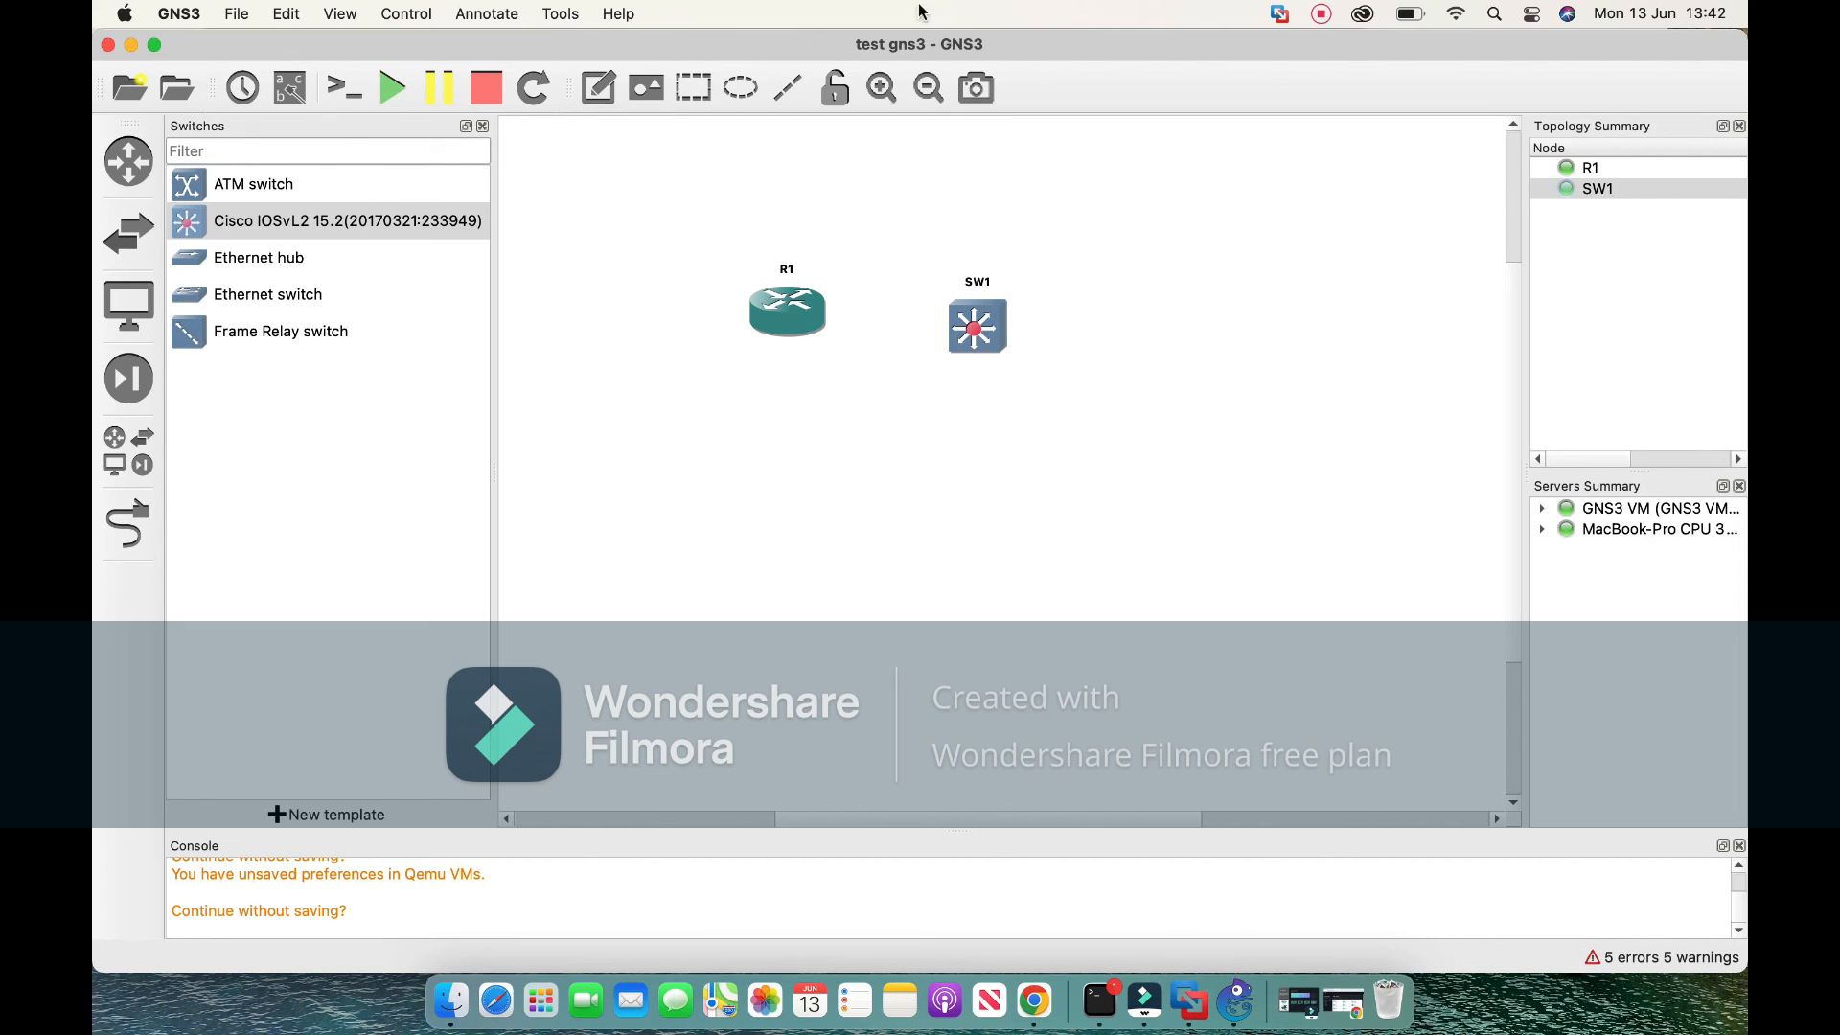
pyautogui.click(1321, 16)
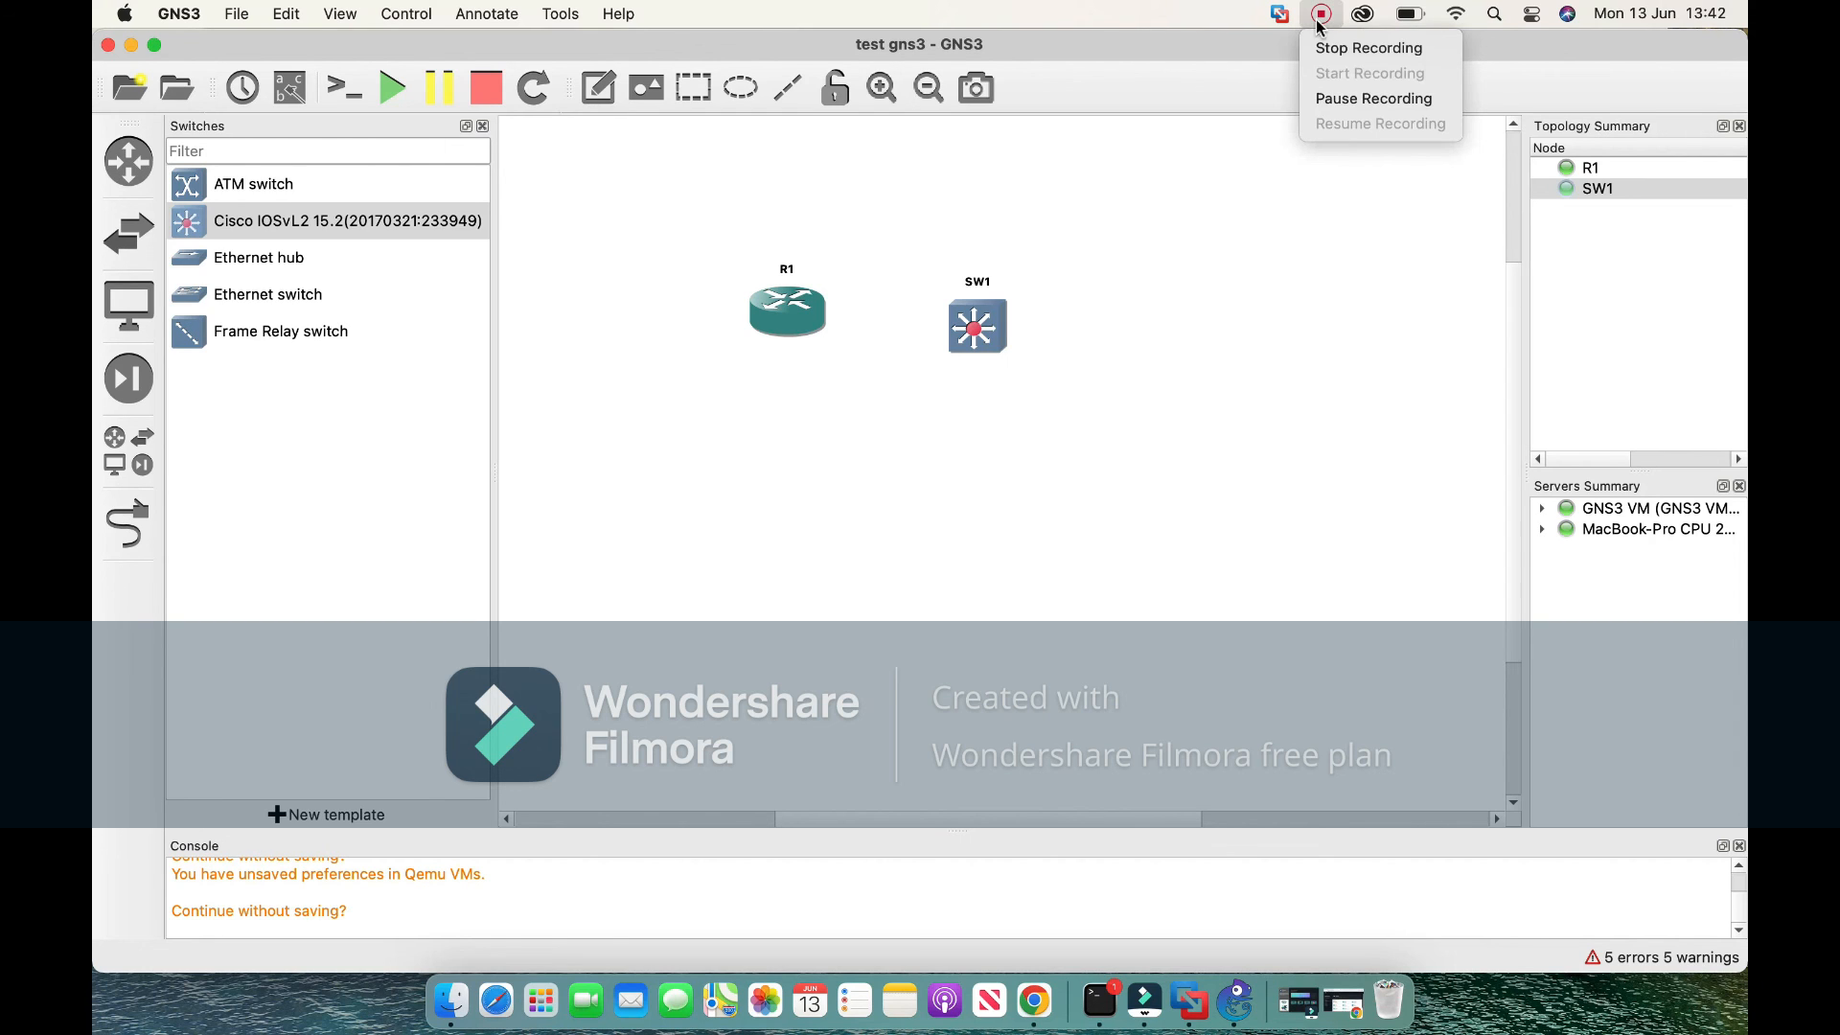
pyautogui.click(1337, 50)
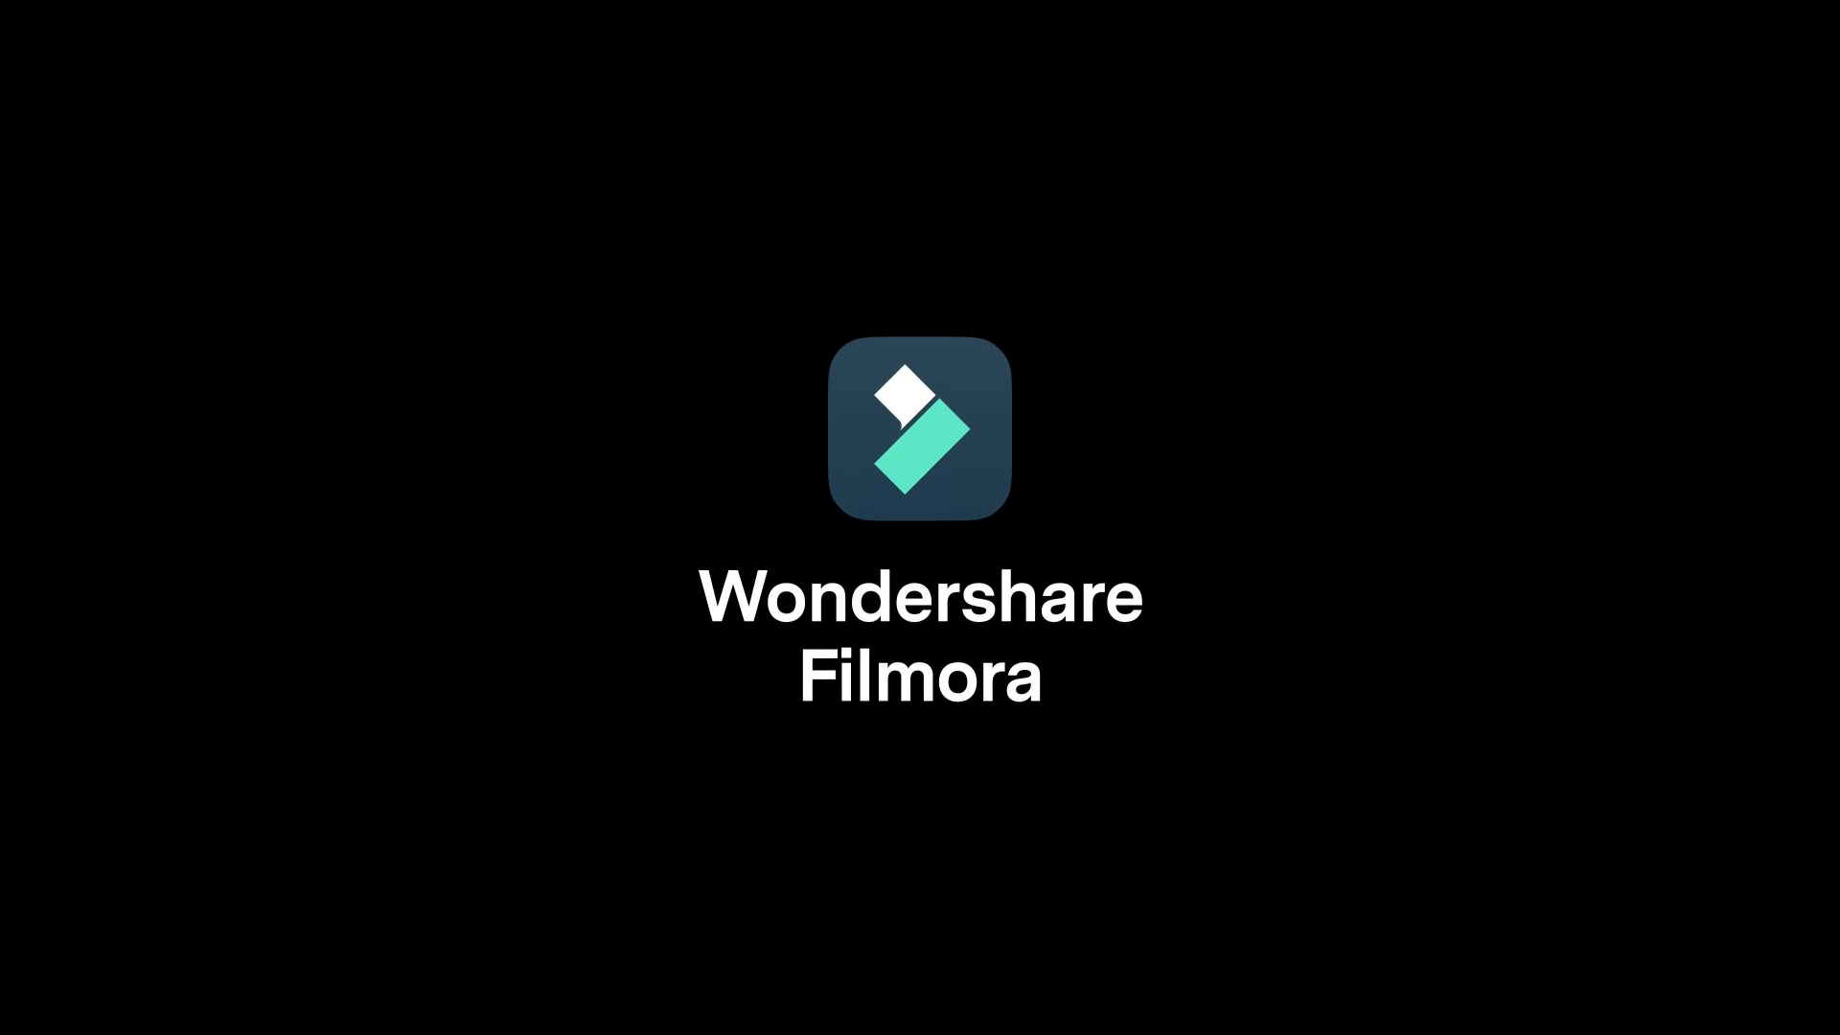